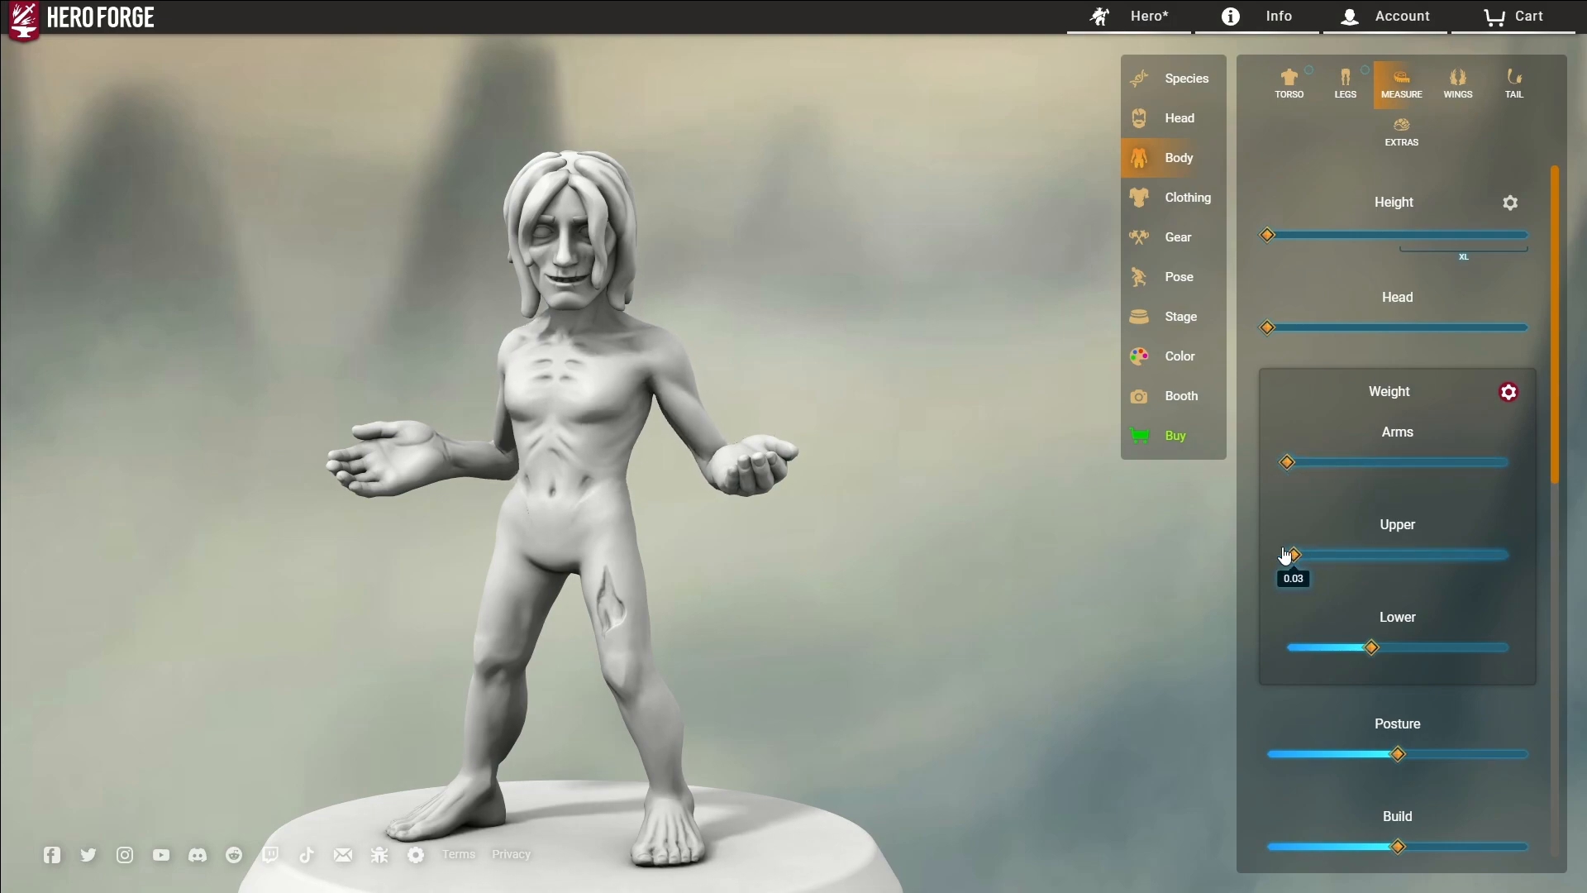
Step: Reduce the body's posture to its minimum and set the build to 0.32
scroll(1389, 648, down, 1)
drag(1398, 671, 1267, 672)
drag(1398, 764, 1327, 769)
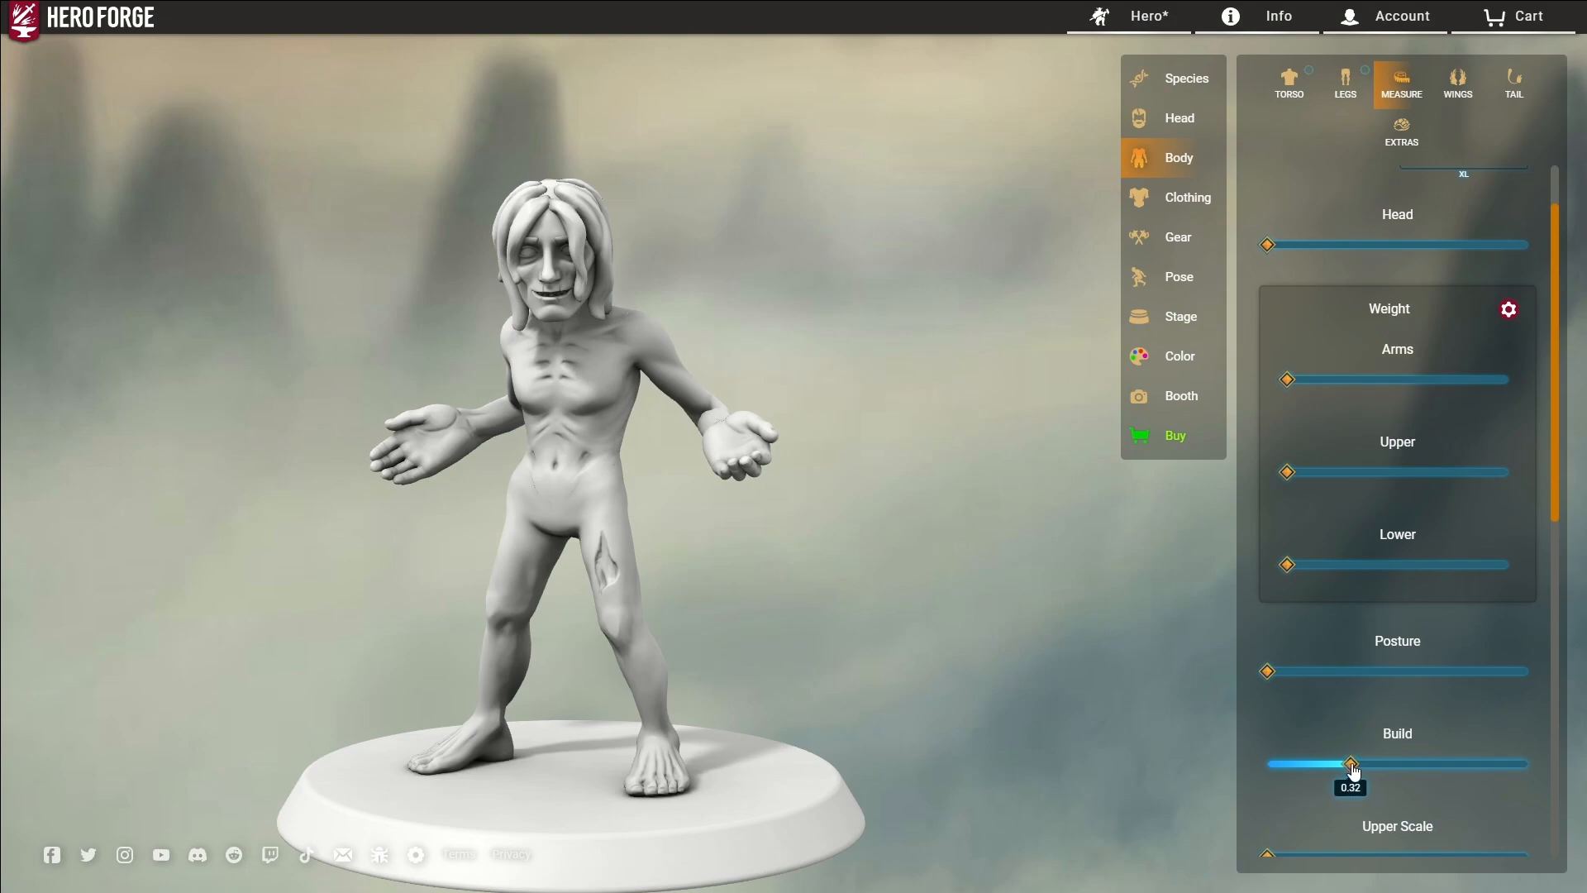
scroll(1318, 686, up, 1)
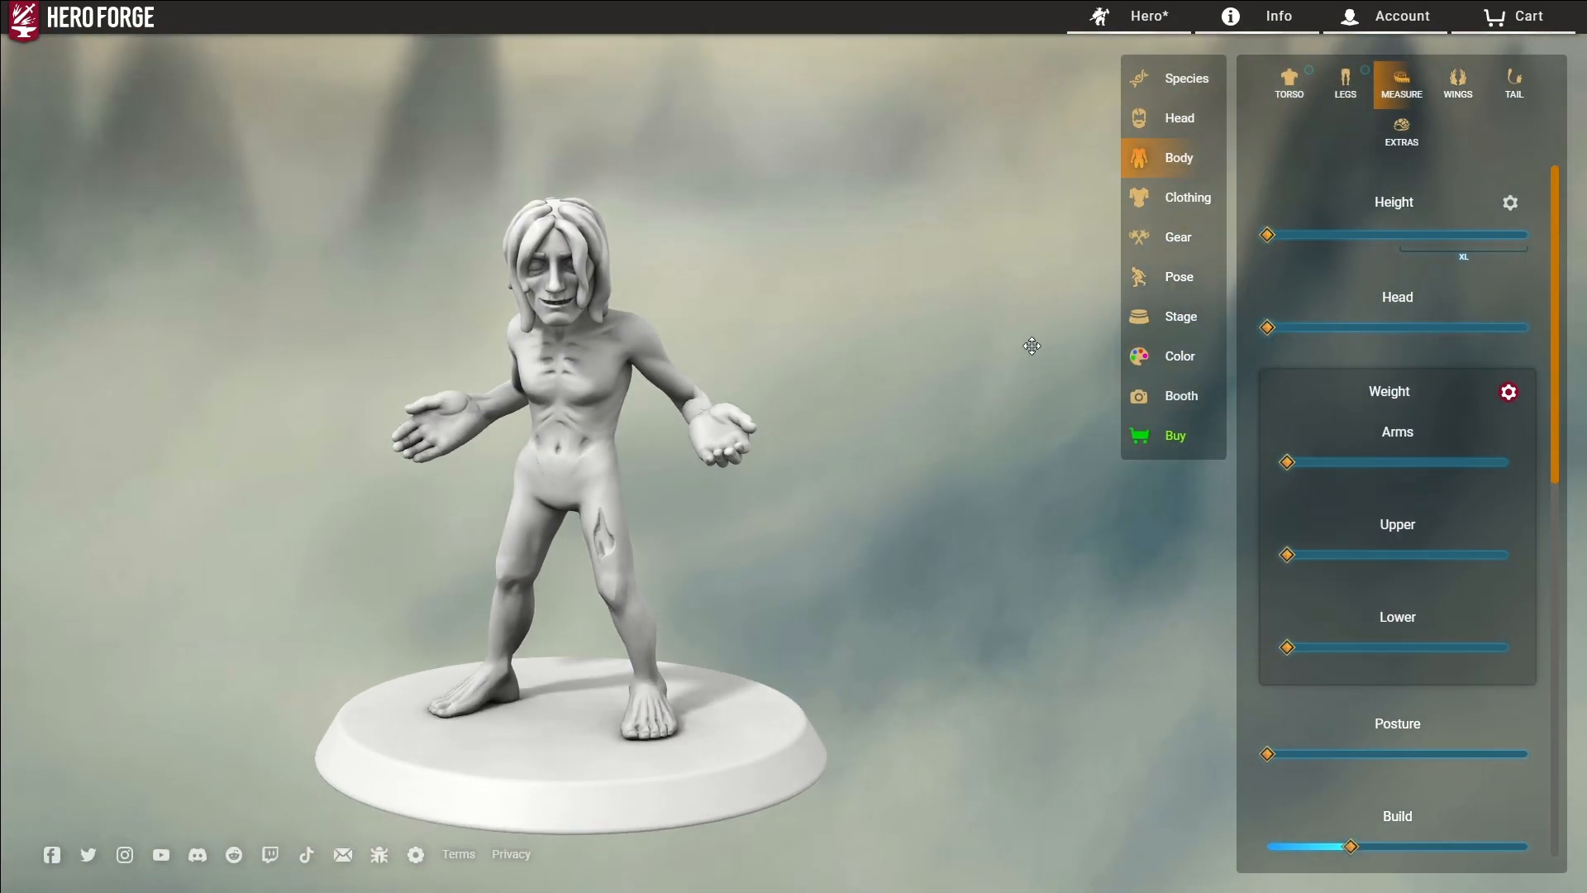
Step: Increase the arm length to roughly a third of its range and reduce muscularity to its minimum
scroll(1327, 552, down, 5)
scroll(1232, 535, up, 3)
scroll(1279, 608, down, 2)
drag(1270, 454, 1346, 466)
drag(1349, 552, 1263, 549)
scroll(1357, 623, down, 1)
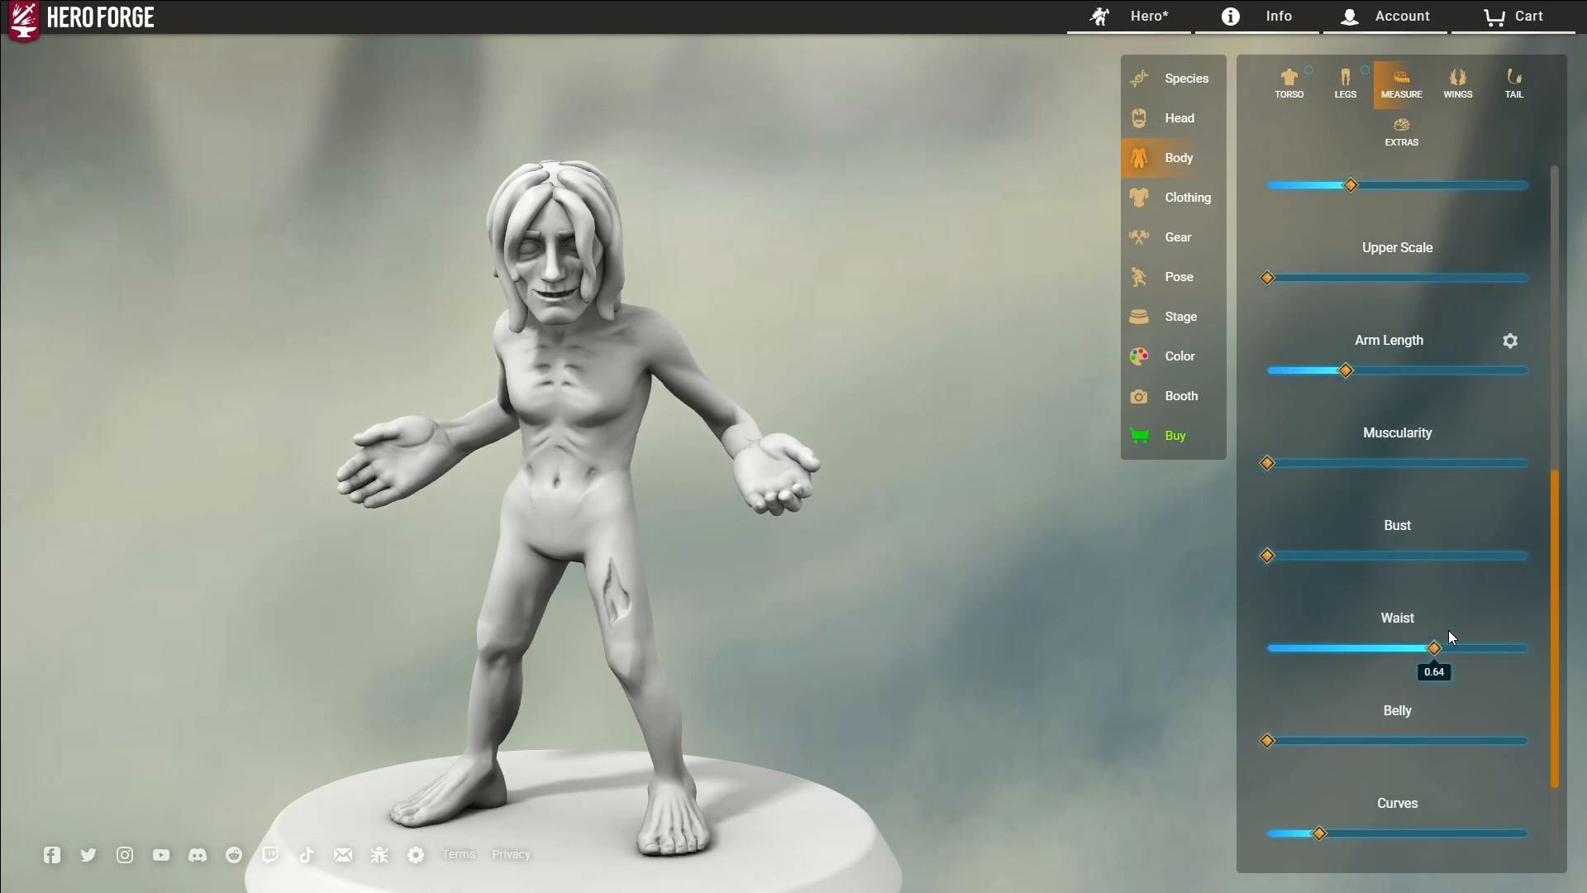
Step: Raise the waist and belly to their maximum and reduce the curves to their minimum
drag(1431, 634, 1530, 636)
scroll(1292, 635, down, 2)
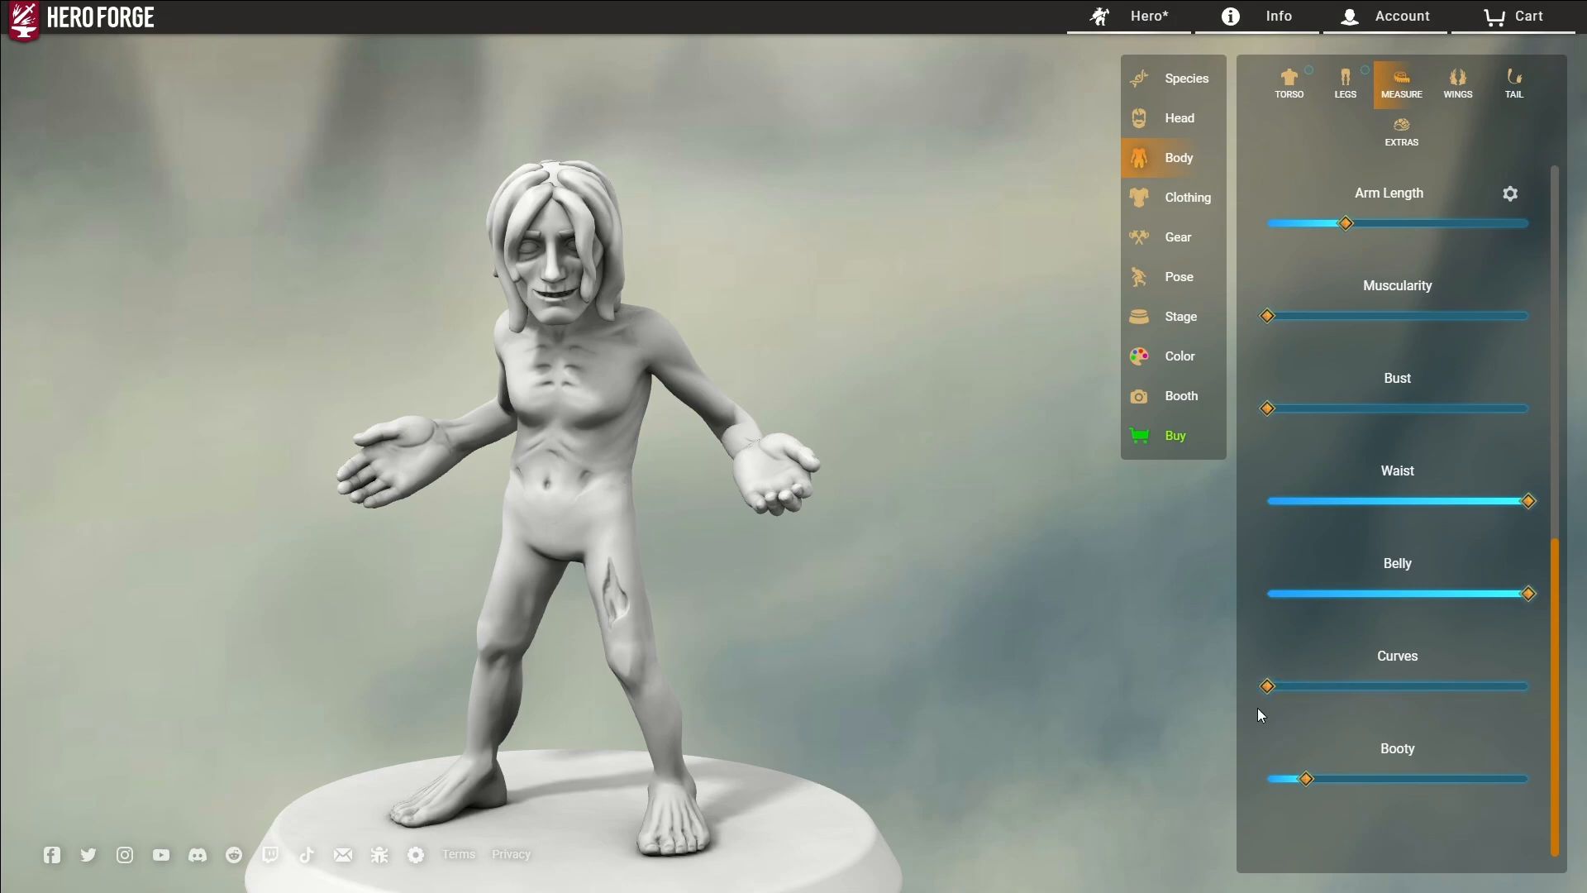
scroll(1294, 430, up, 2)
scroll(1301, 453, down, 2)
Step: Set the booty to a low value, check the body from both sides, and raise the build slightly
drag(1009, 661, 1237, 674)
drag(1267, 779, 1294, 779)
drag(1100, 749, 1232, 759)
mouse_move(1294, 779)
mouse_down()
mouse_move(1328, 778)
mouse_move(1291, 779)
mouse_up()
drag(1017, 664, 754, 669)
drag(1264, 687, 974, 698)
scroll(1337, 494, up, 3)
scroll(1339, 500, up, 2)
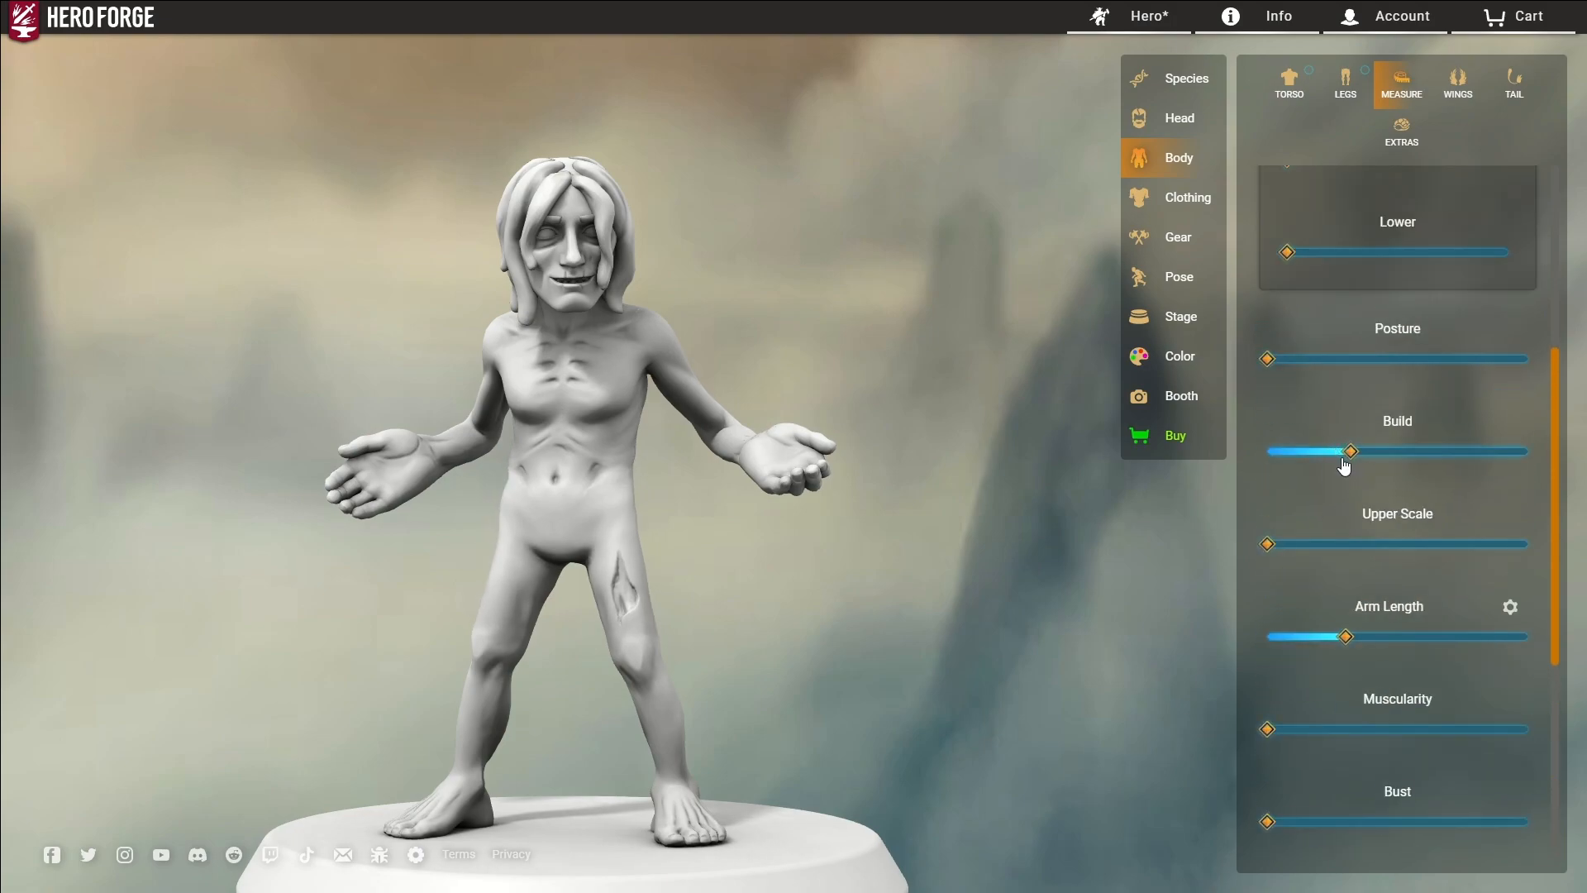
scroll(1326, 463, up, 5)
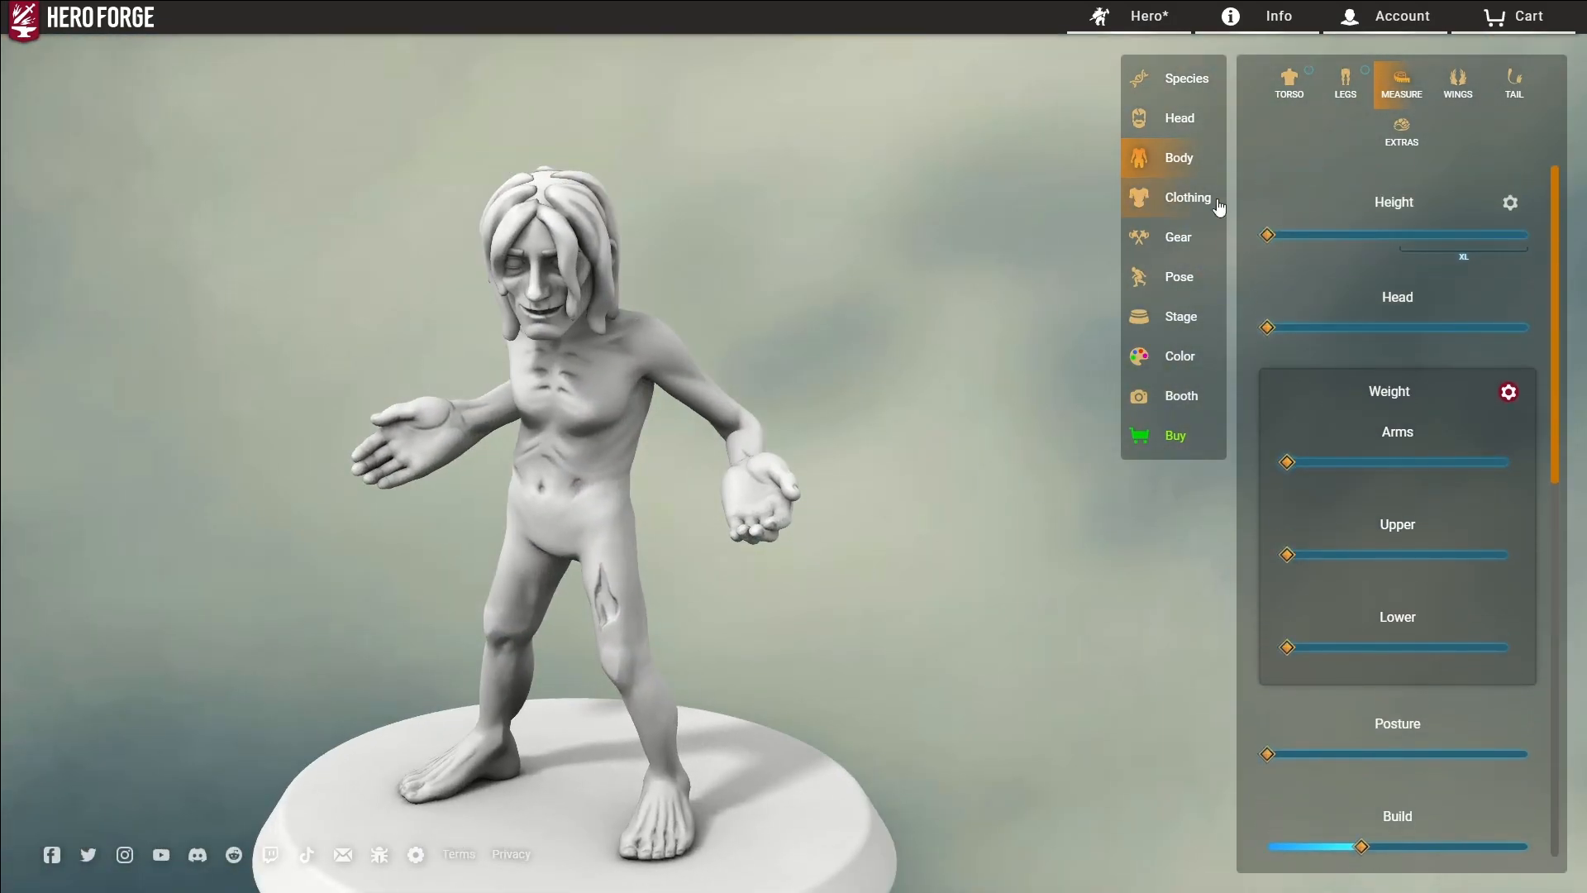
Step: Dress the figure in the ragged, torn waist wrap as its over-leg clothing
click(1180, 199)
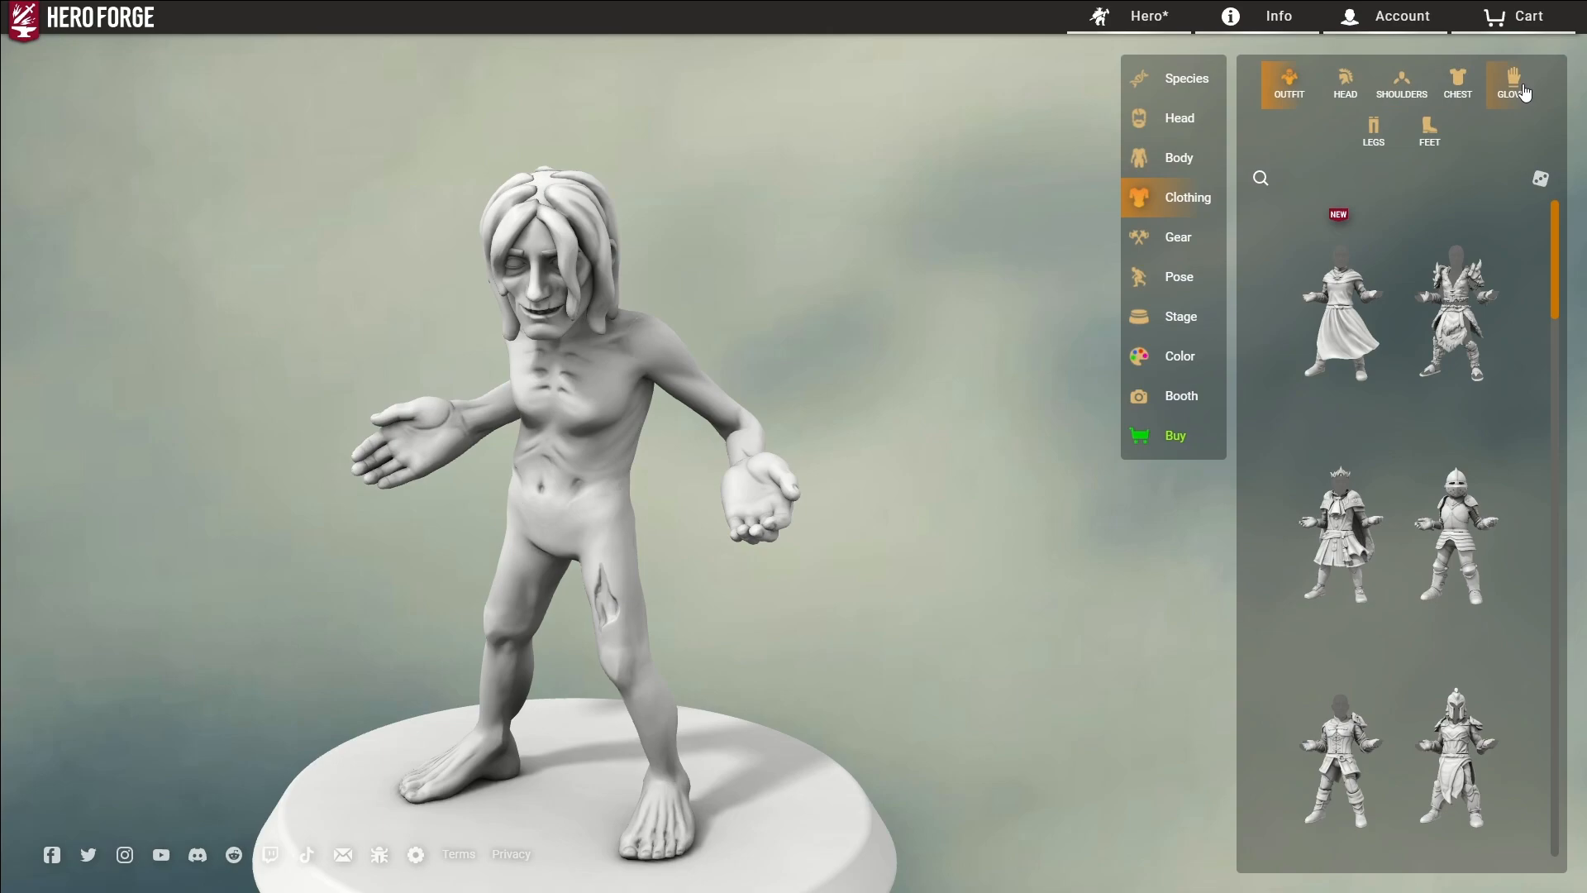
click(1374, 132)
click(1429, 173)
scroll(1410, 484, down, 10)
click(1397, 764)
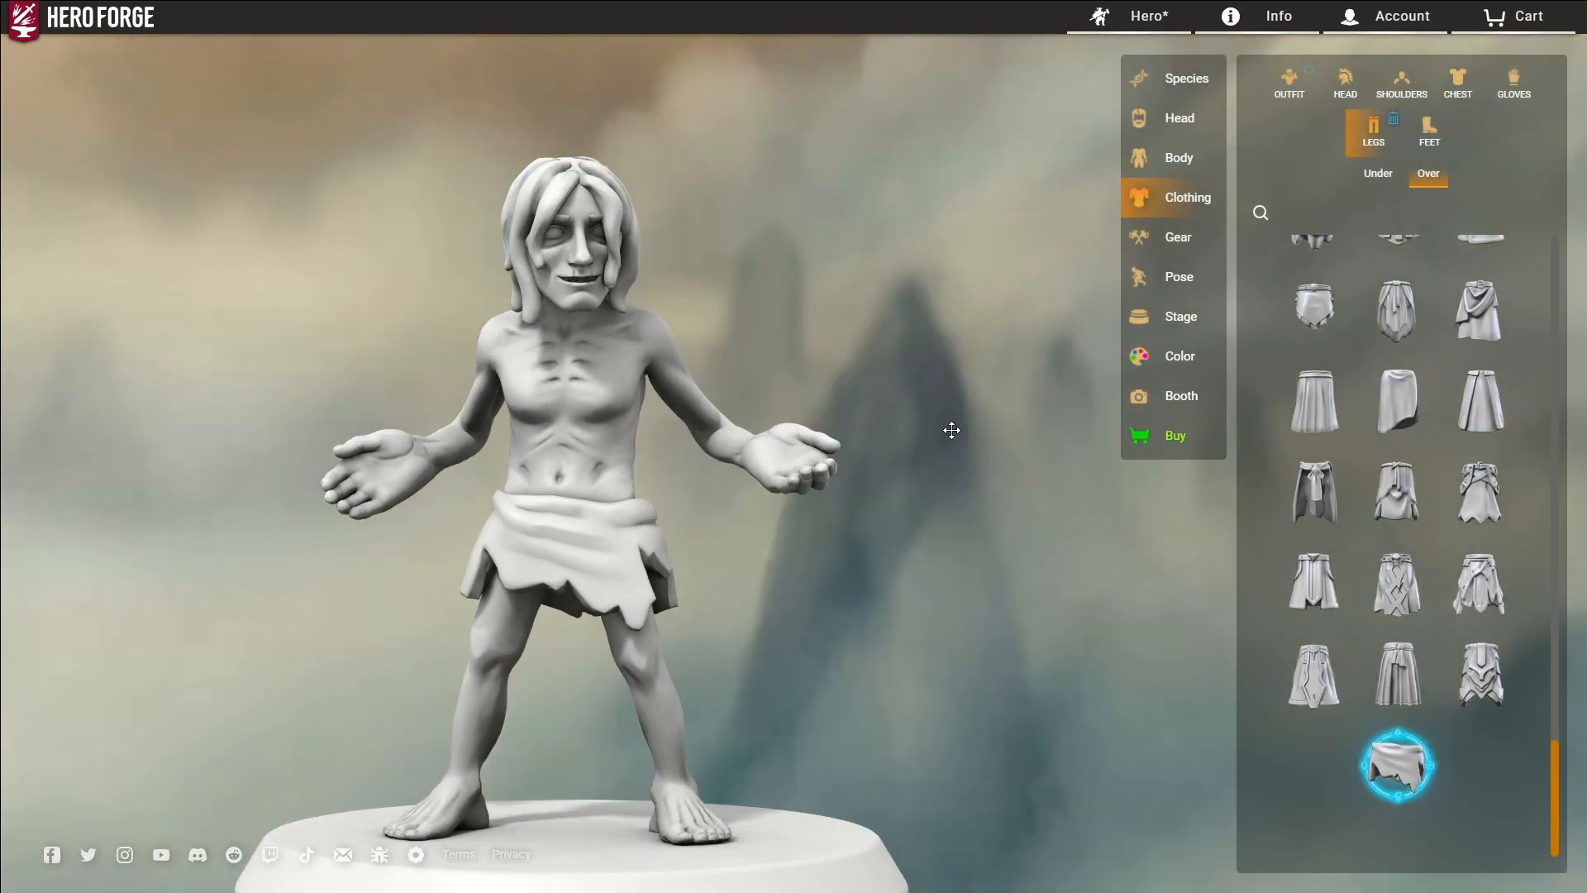
Step: Apply the Low Strike body pose to the figure
click(1155, 283)
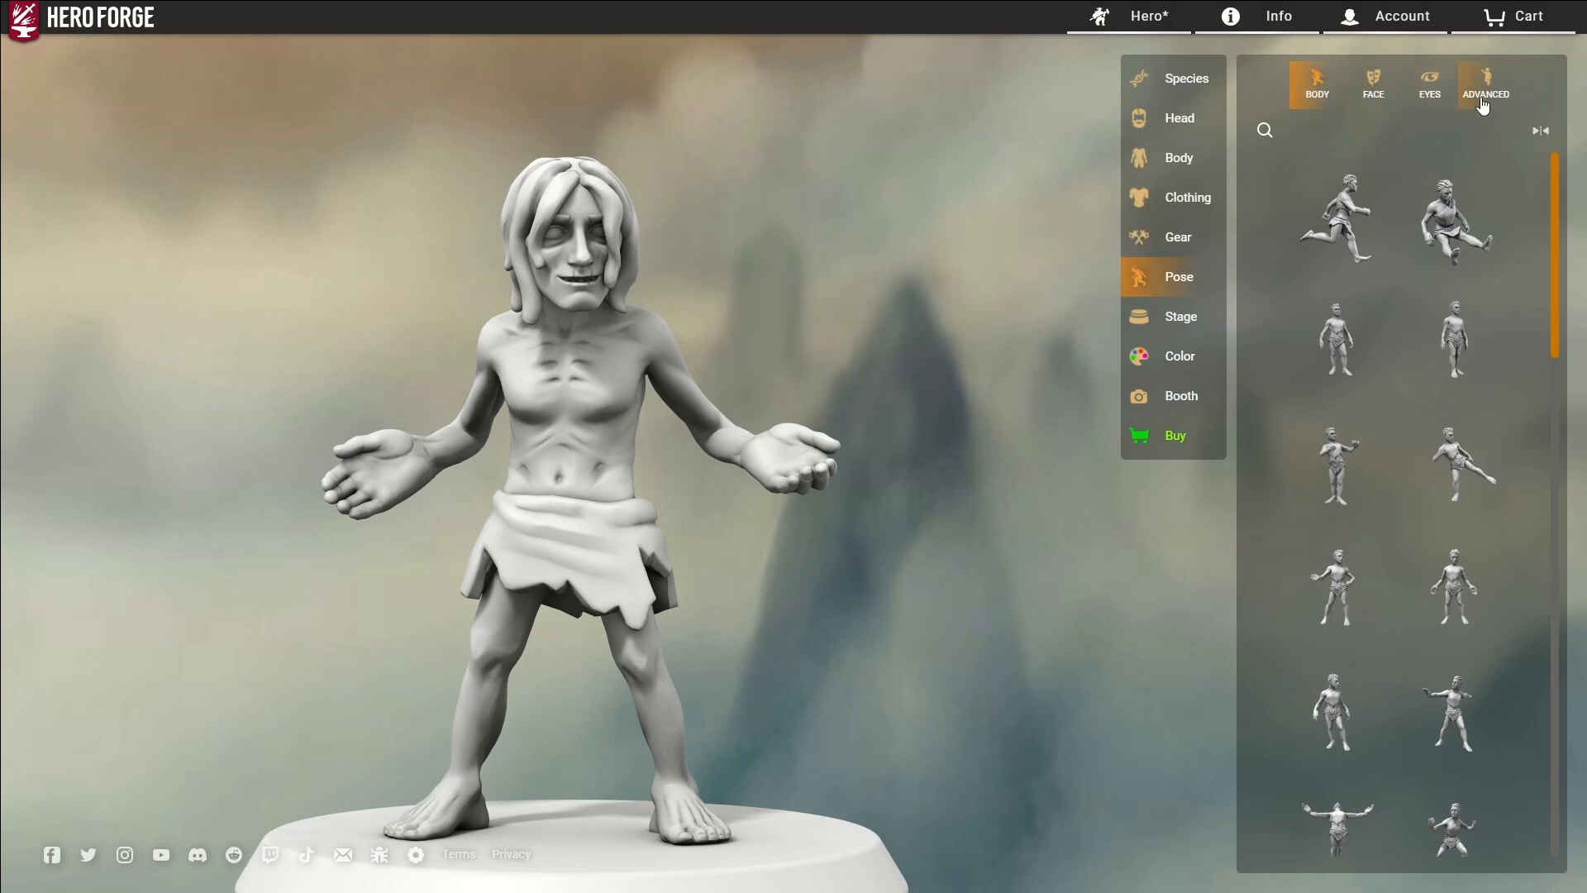
scroll(1438, 331, down, 10)
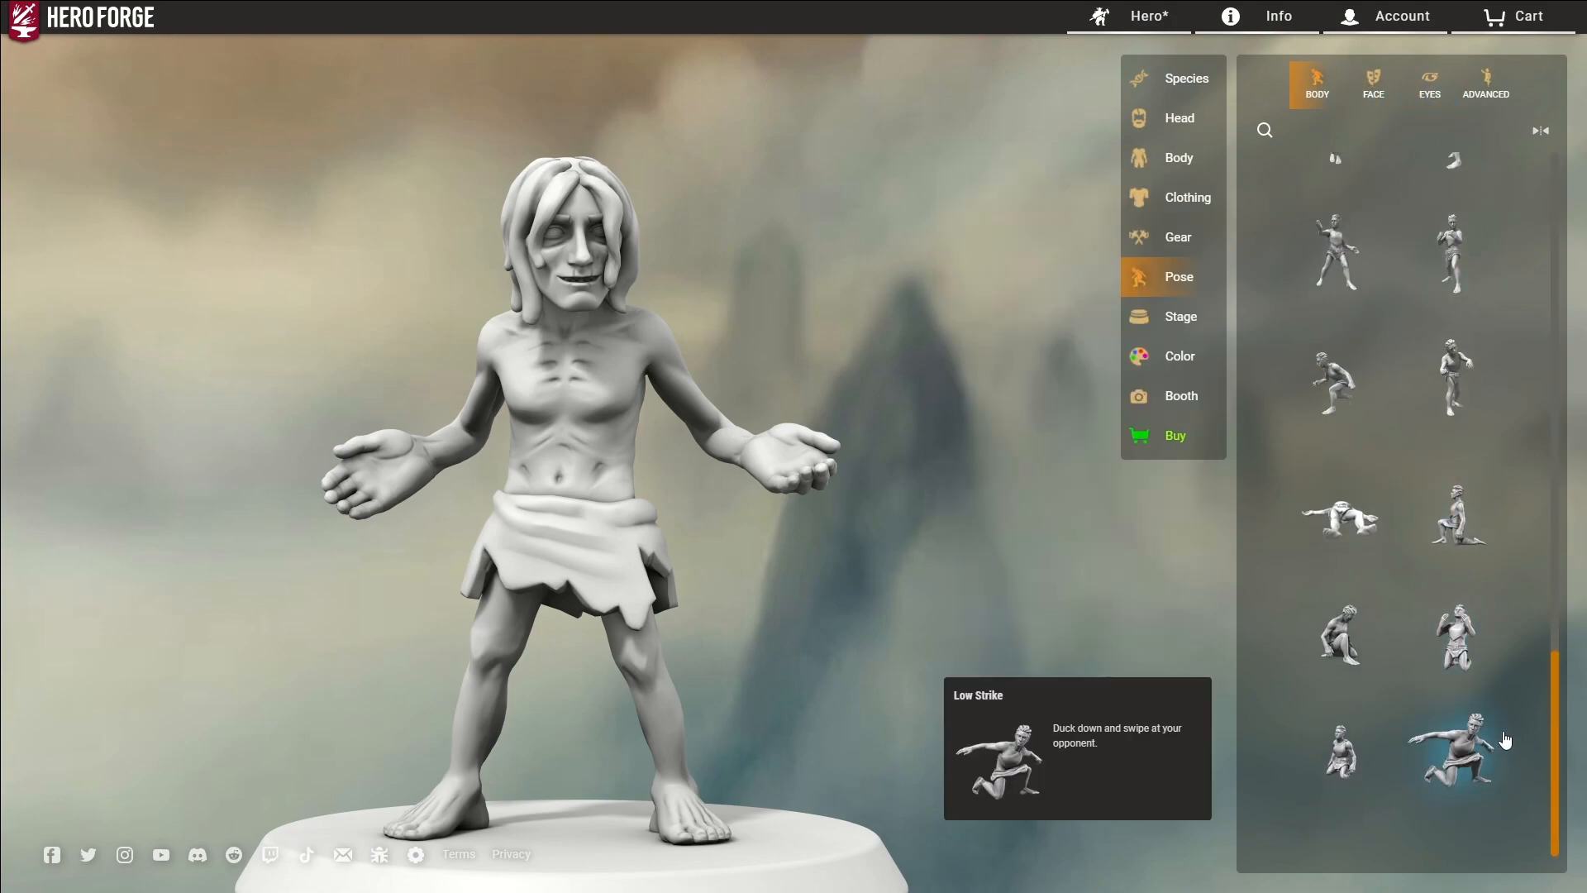
click(1505, 742)
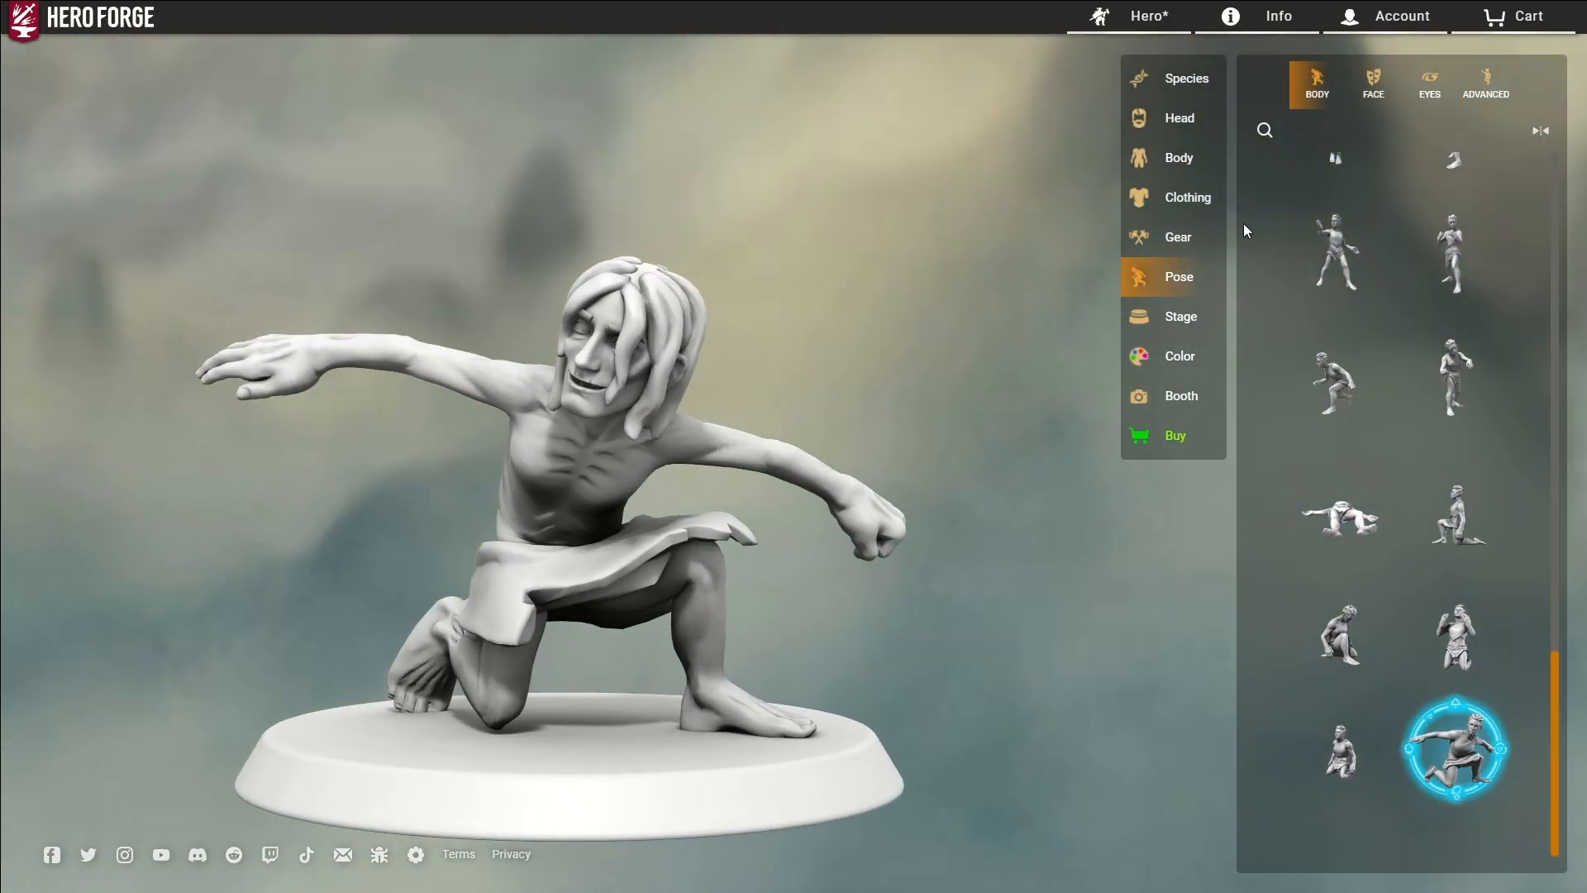
Step: Add the extra stage item with arms reaching up out of the ground to the base
click(1178, 237)
click(1181, 316)
scroll(1397, 265, down, 5)
scroll(1401, 270, down, 8)
click(1313, 471)
drag(1052, 578, 930, 457)
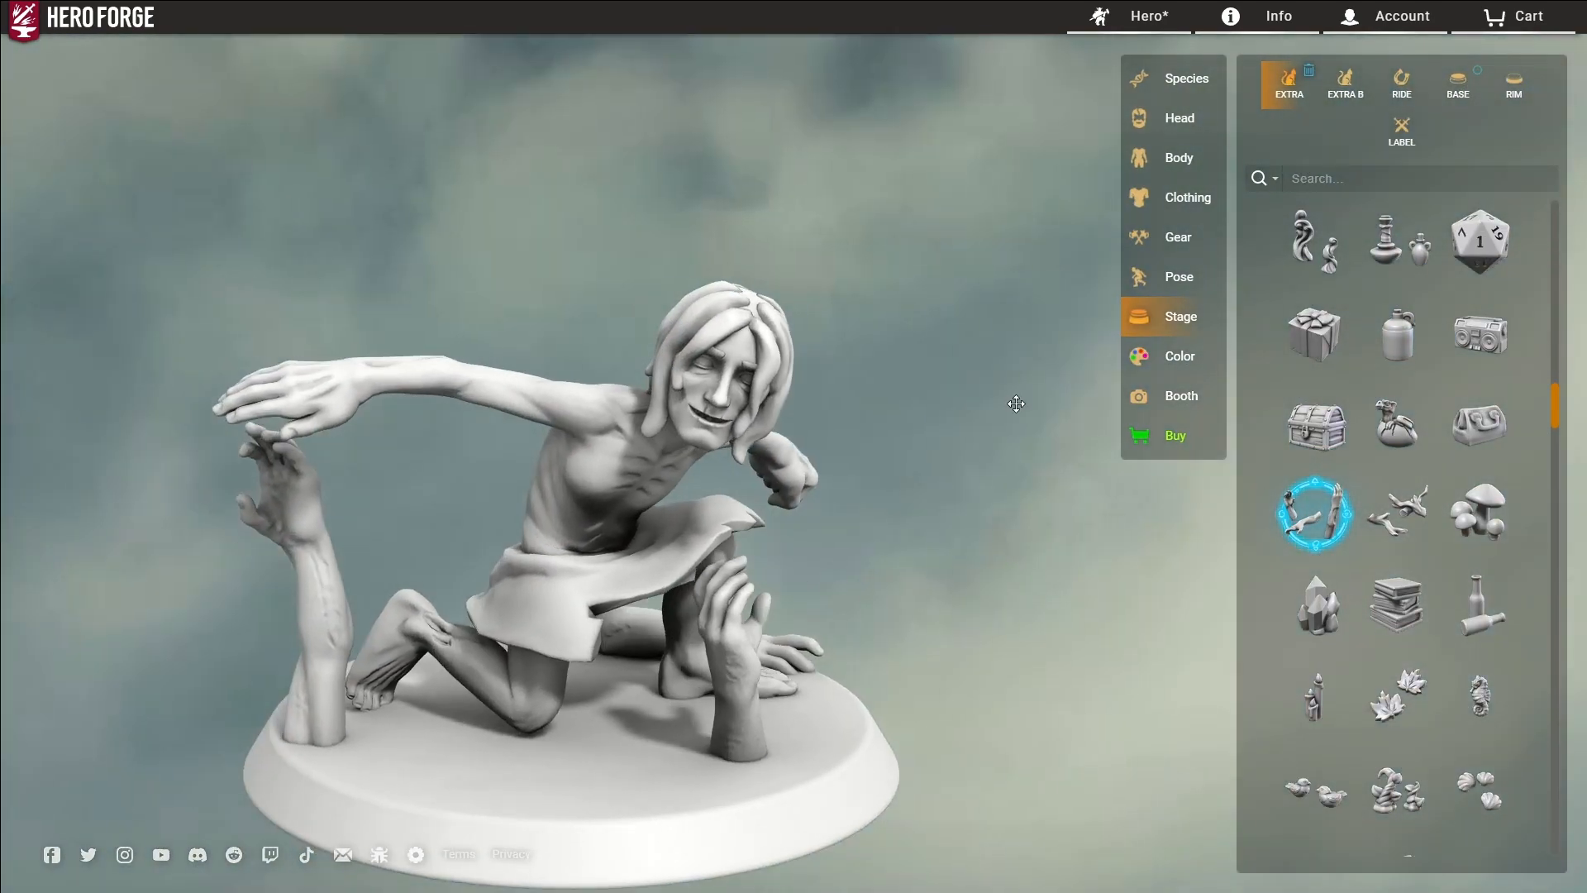
drag(1057, 424, 649, 523)
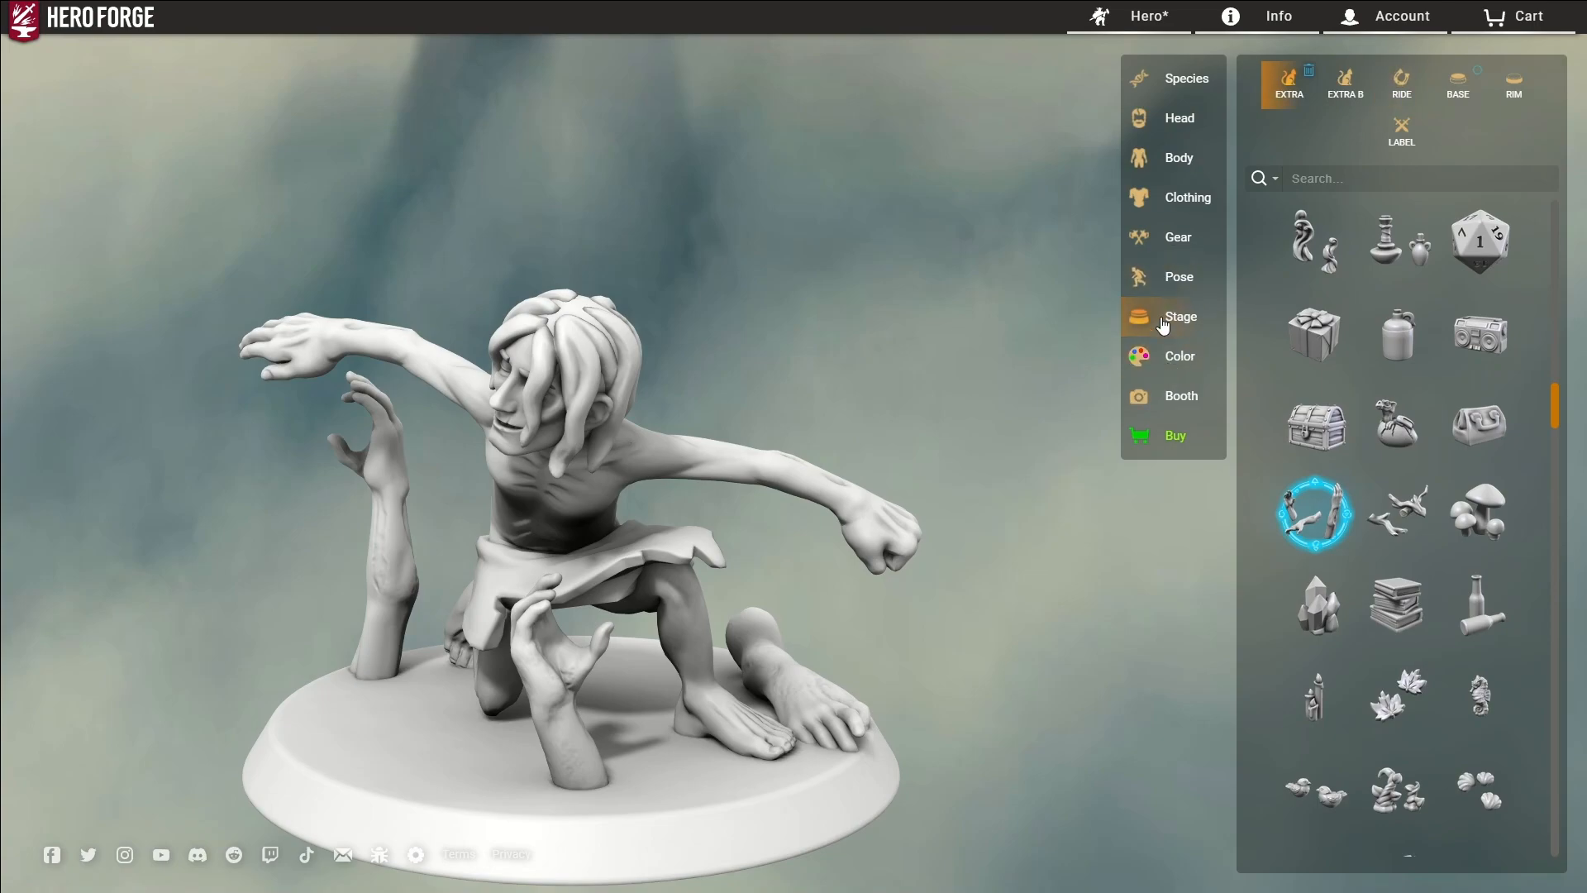
Step: Reposition base Item1 by lowering its forwards and sideways values and increasing its twist slightly
click(1179, 277)
click(1480, 89)
click(1304, 78)
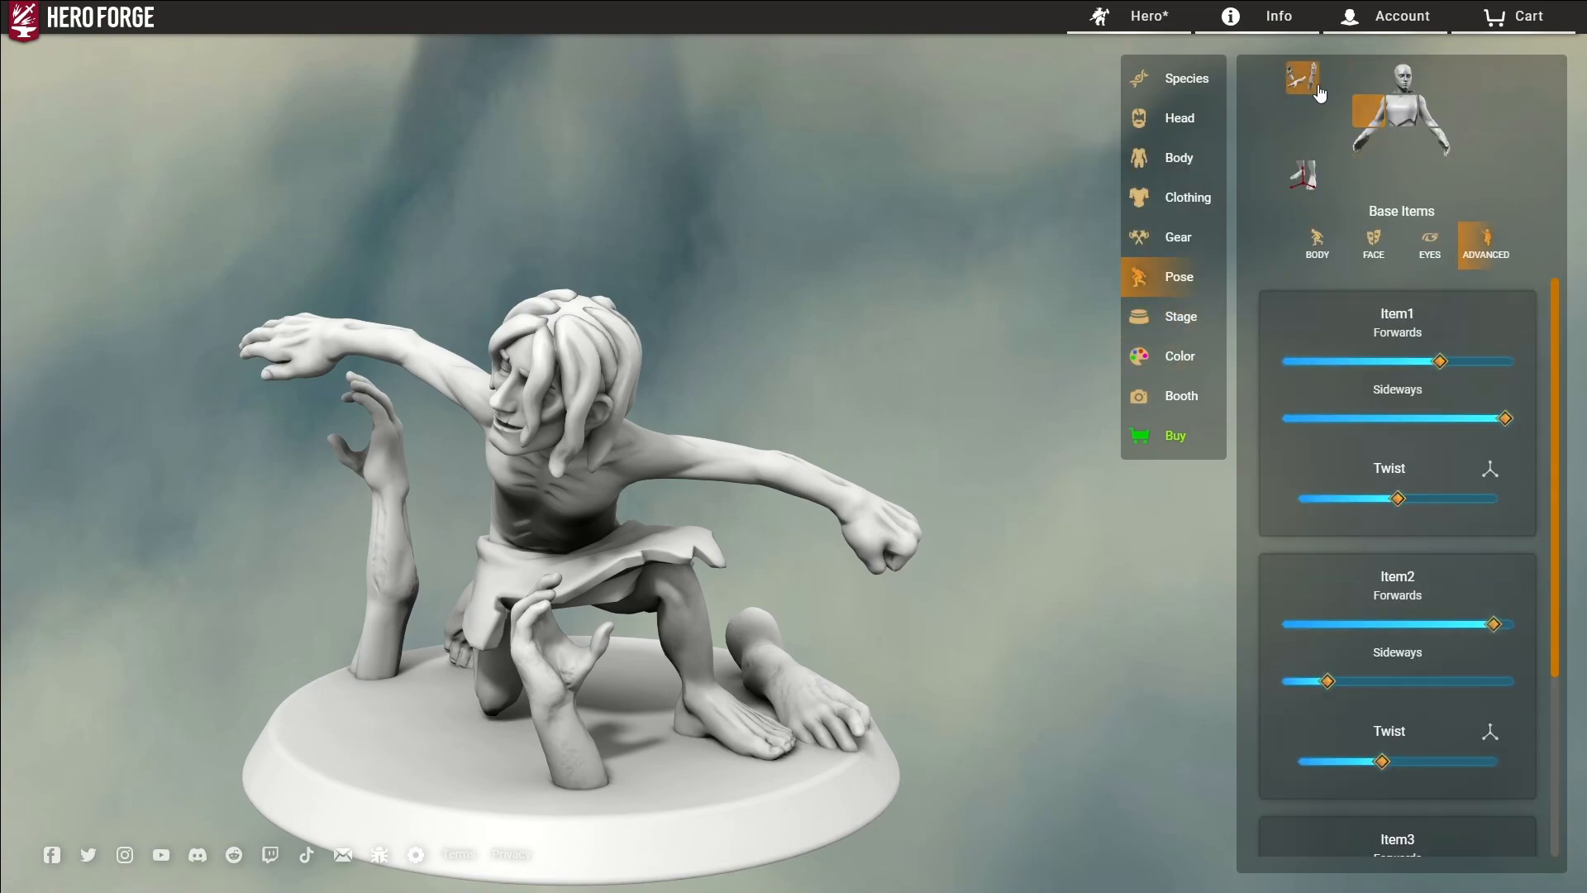
drag(1441, 364, 1383, 365)
drag(1398, 497, 1411, 496)
drag(1383, 363, 1317, 364)
mouse_move(1505, 419)
mouse_down()
mouse_move(1421, 417)
mouse_move(1482, 418)
mouse_up()
drag(1317, 361, 1353, 361)
Step: Reposition base Item2 with minimum forwards and sideways values and a twist of about -0.6
drag(1493, 624, 1420, 624)
drag(1328, 681, 1282, 683)
drag(1420, 625, 1499, 626)
drag(1381, 764, 1341, 748)
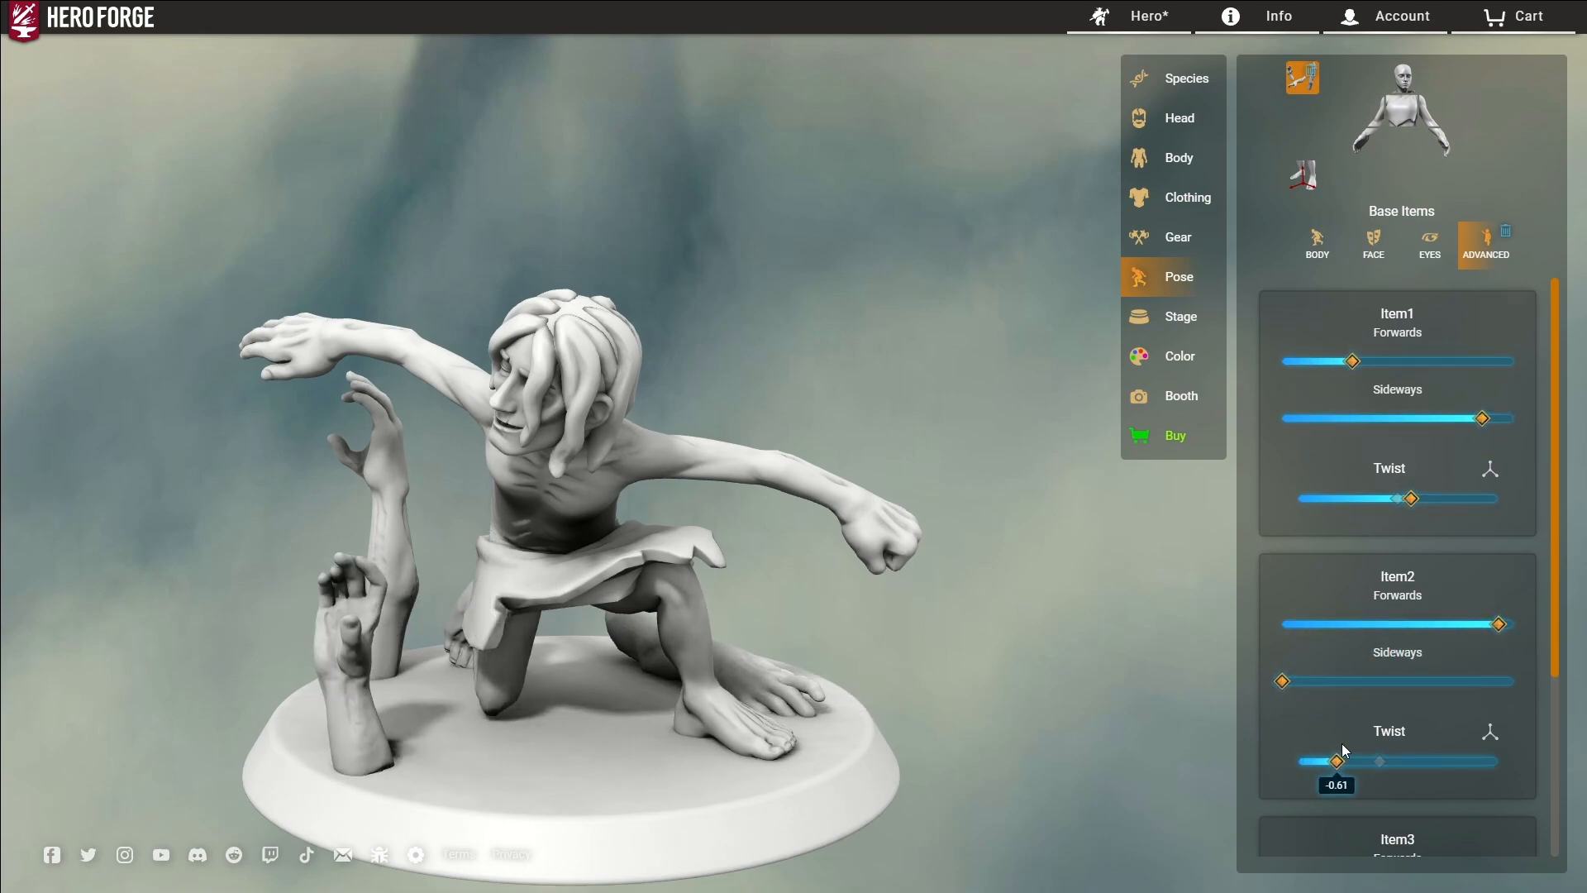
mouse_move(1499, 628)
mouse_down()
mouse_move(1249, 659)
mouse_move(1499, 627)
mouse_up()
Step: Reposition base Item3 by adjusting its forwards and sideways values and lowering its twist
scroll(1248, 657, down, 3)
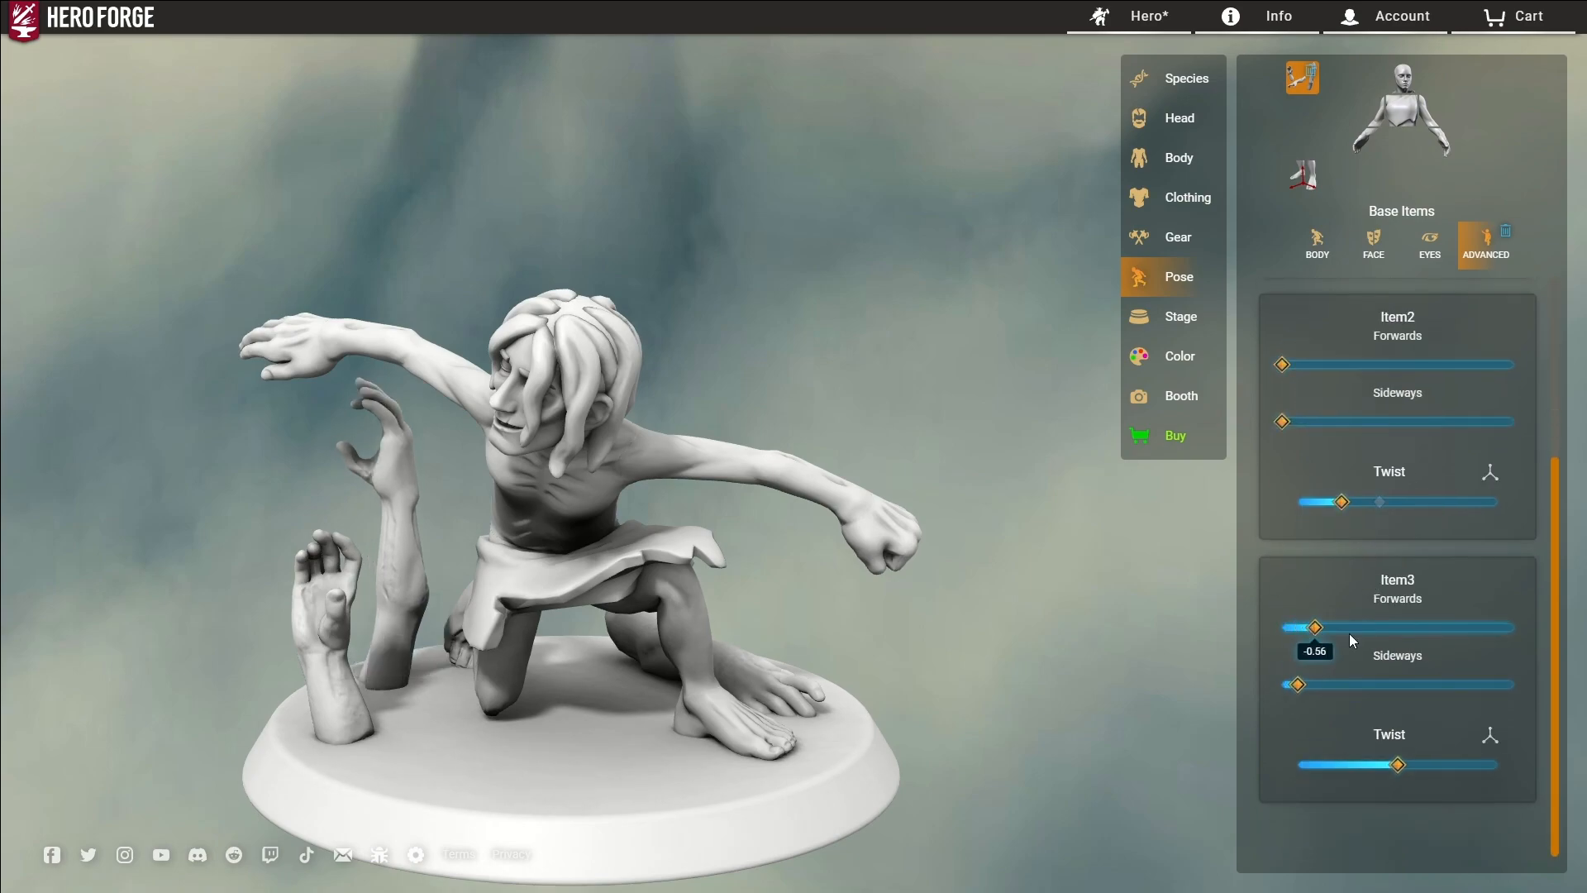
drag(1284, 684, 1324, 692)
drag(827, 546, 1025, 533)
drag(1398, 764, 1319, 765)
drag(1499, 627, 1478, 627)
drag(1324, 685, 1340, 684)
Step: Pose the left shoulder, elbow and clavicle so the left arm reaches around the upright base arm
click(1437, 111)
drag(1403, 361, 1439, 362)
drag(1372, 418, 1463, 419)
drag(1449, 588, 1386, 588)
drag(1463, 418, 1479, 418)
mouse_move(1440, 361)
mouse_down()
mouse_move(1464, 361)
mouse_move(1444, 361)
mouse_up()
mouse_move(1392, 702)
mouse_down()
mouse_move(1407, 702)
mouse_move(1386, 702)
mouse_up()
drag(1402, 759, 1432, 759)
Step: Try several gripping hand shapes on the left hand while adjusting the wrist's twist, bend and tilt
click(1436, 144)
click(1504, 713)
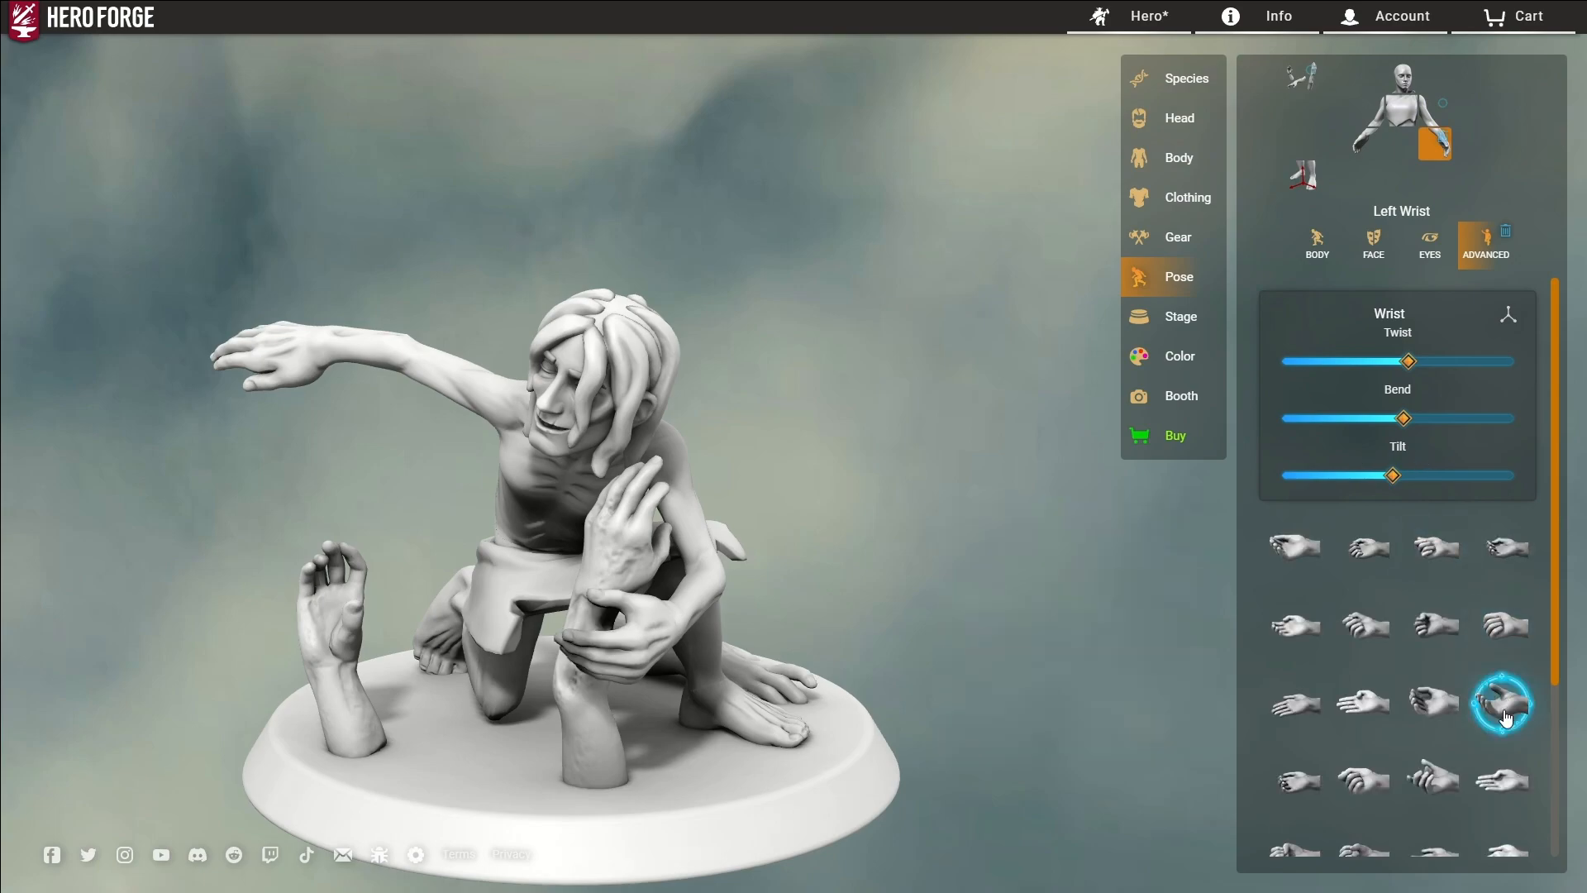
drag(1095, 637, 1244, 617)
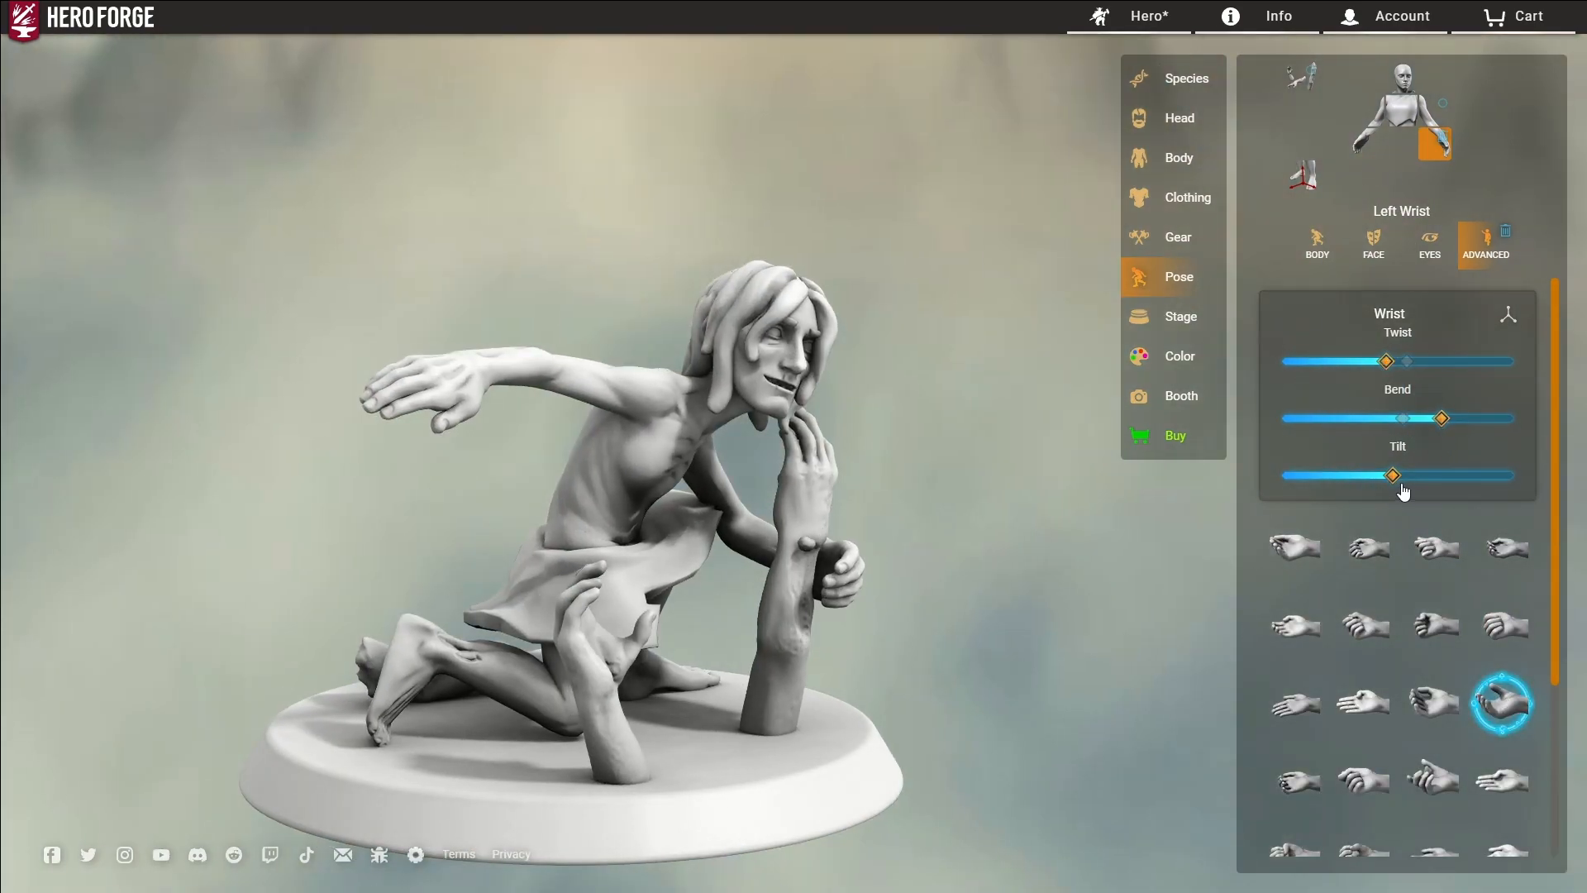
drag(1378, 490, 1373, 490)
click(1433, 703)
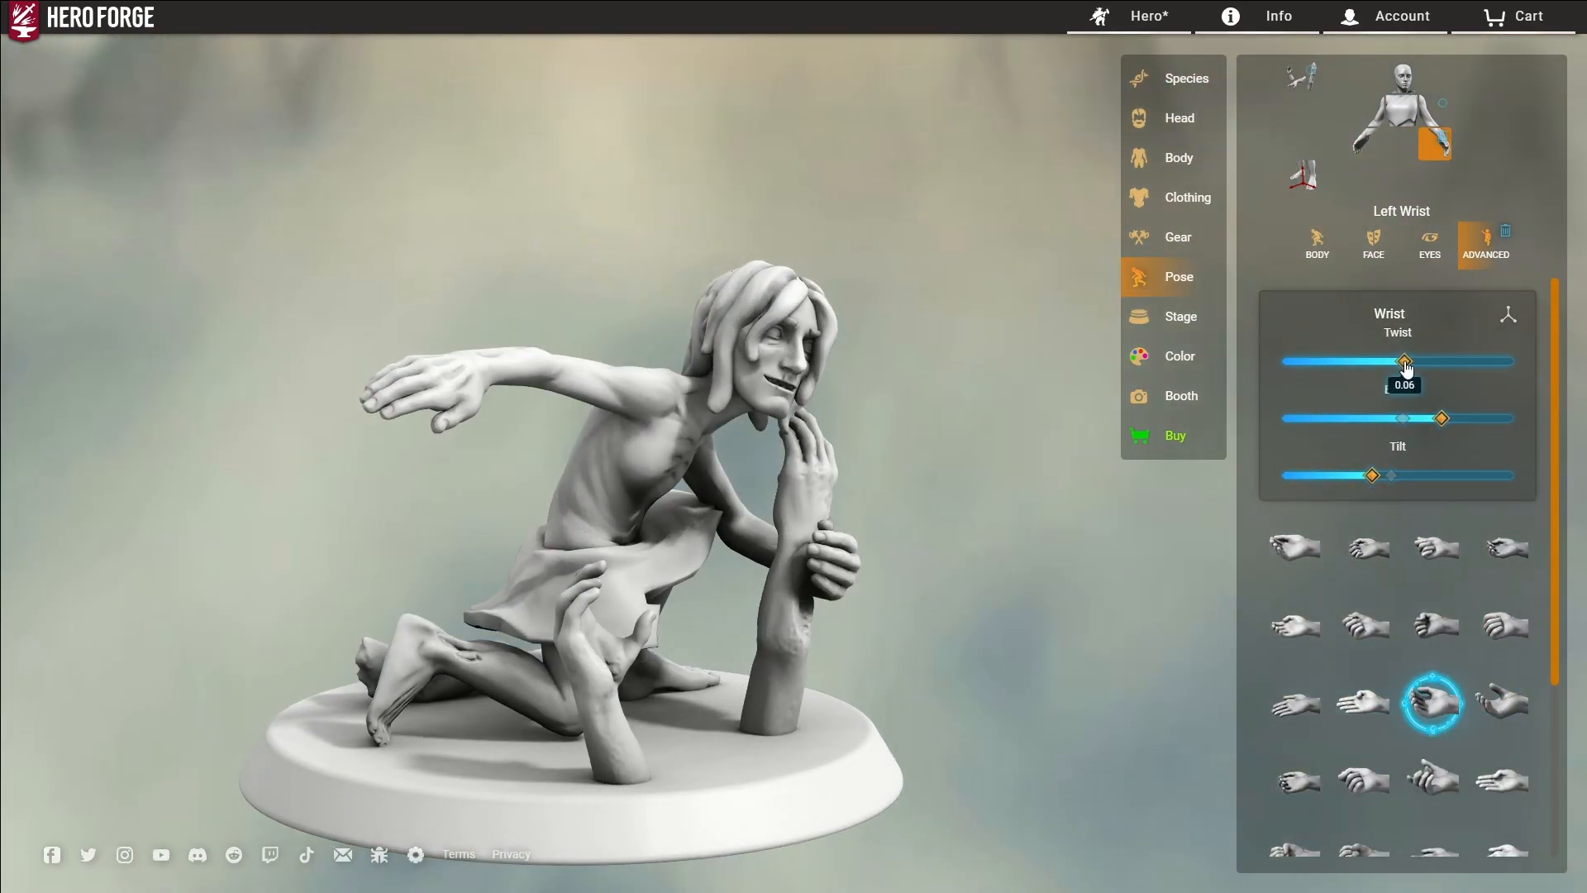
scroll(1465, 654, down, 3)
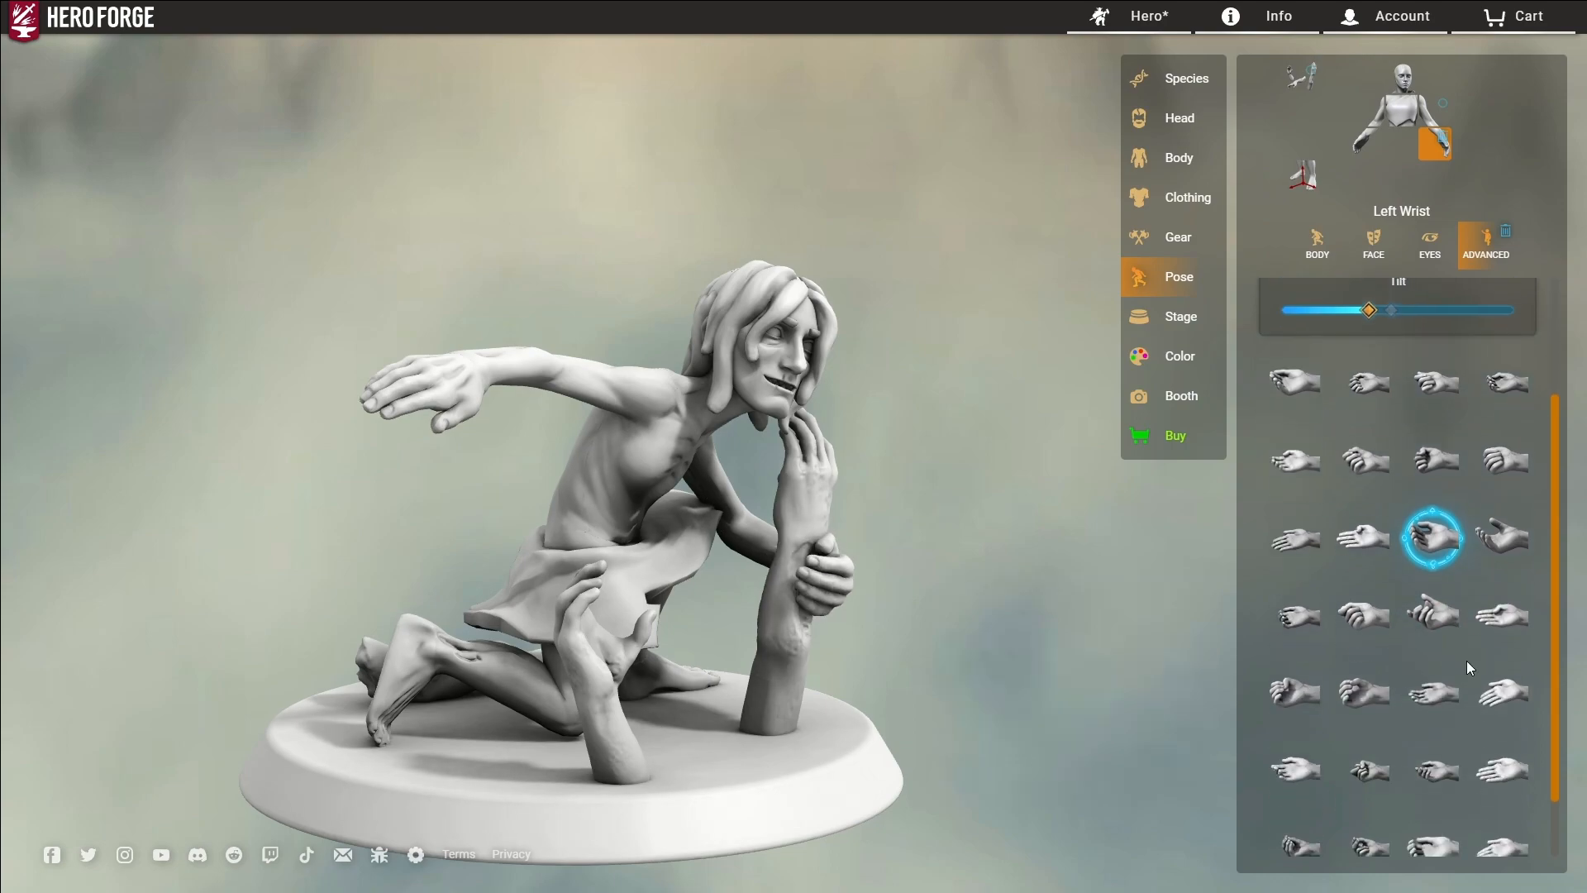
click(1440, 790)
scroll(1458, 424, up, 3)
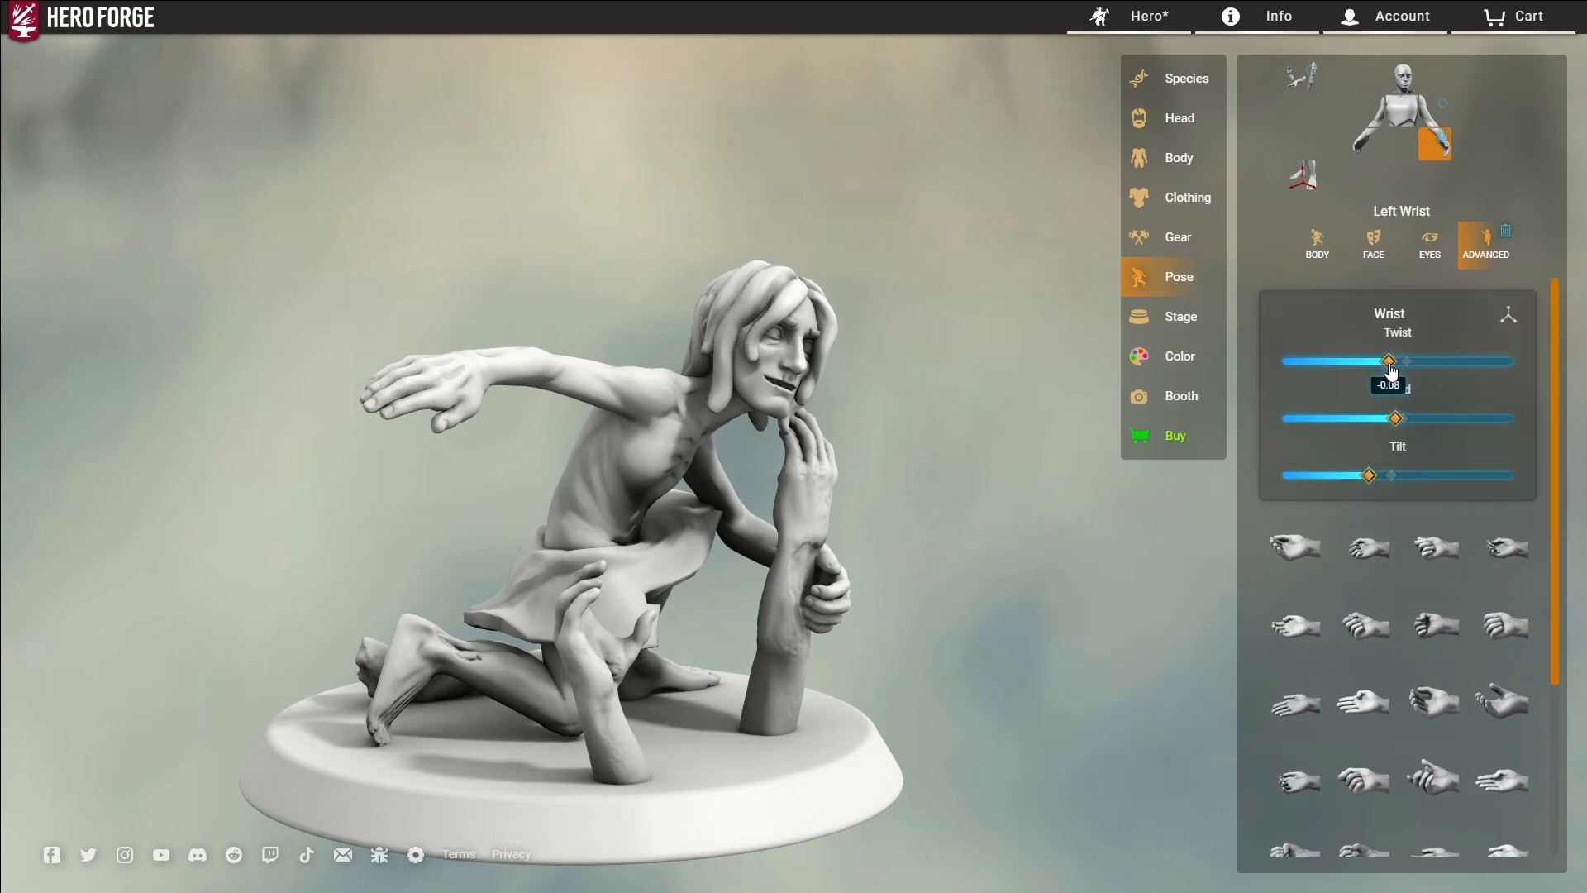
Step: Lower the left shoulder's bend slightly to bring the hand closer to the upright base arm
click(1434, 112)
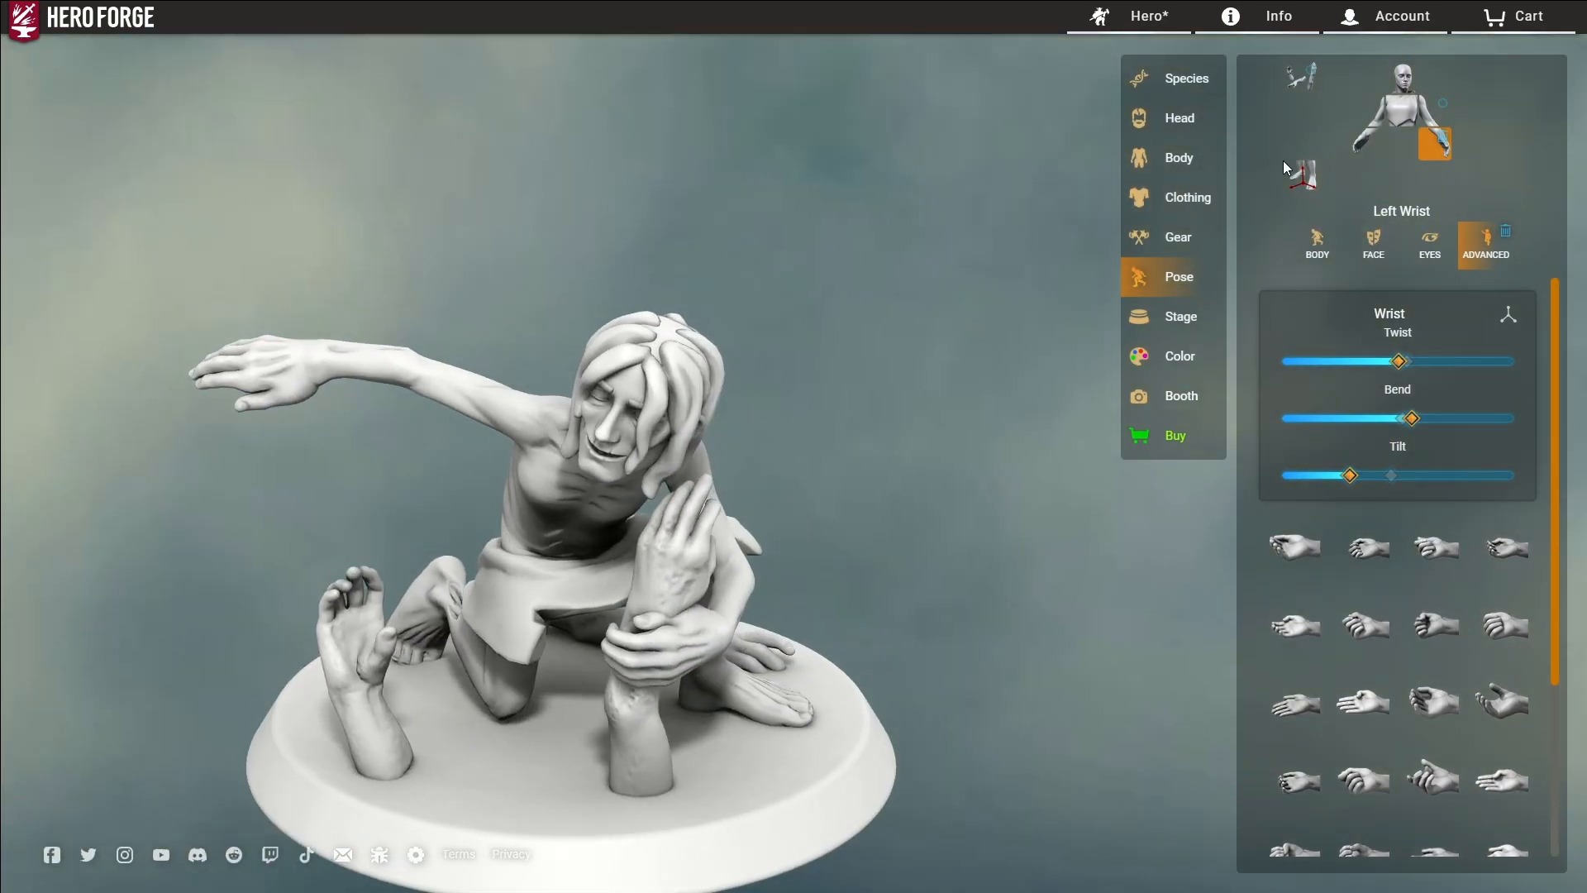
drag(1479, 419, 1470, 424)
drag(992, 392, 1215, 383)
Step: Increase the left wrist's bend, raise its tilt slightly, and give the left hand a loosely curled grip
click(1436, 144)
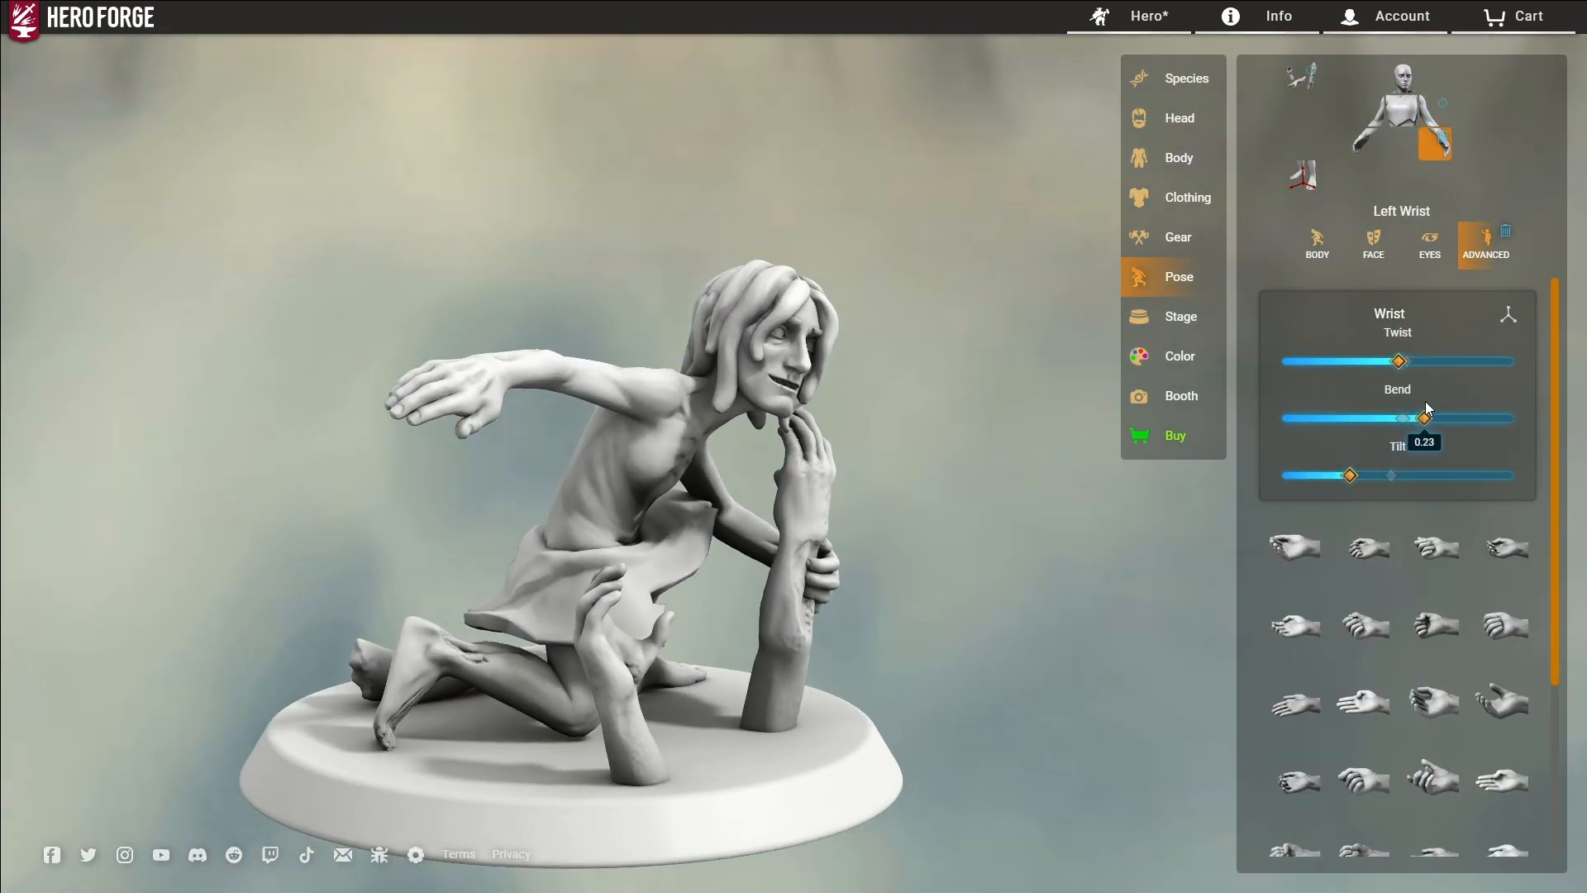
click(1433, 708)
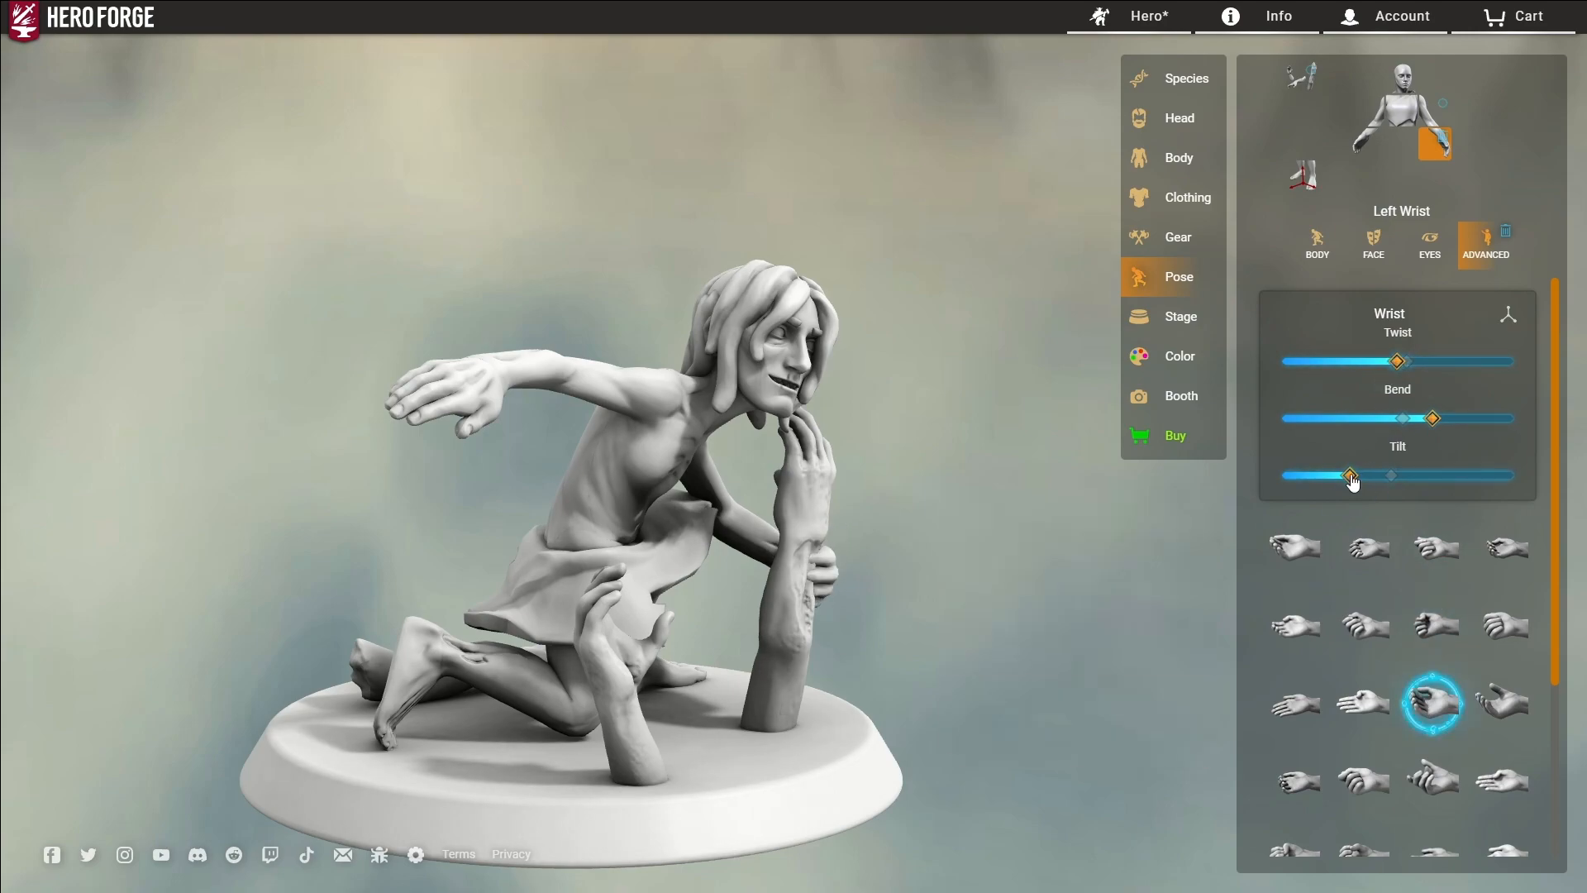
drag(1378, 477, 1371, 477)
drag(1012, 562, 544, 614)
click(1296, 789)
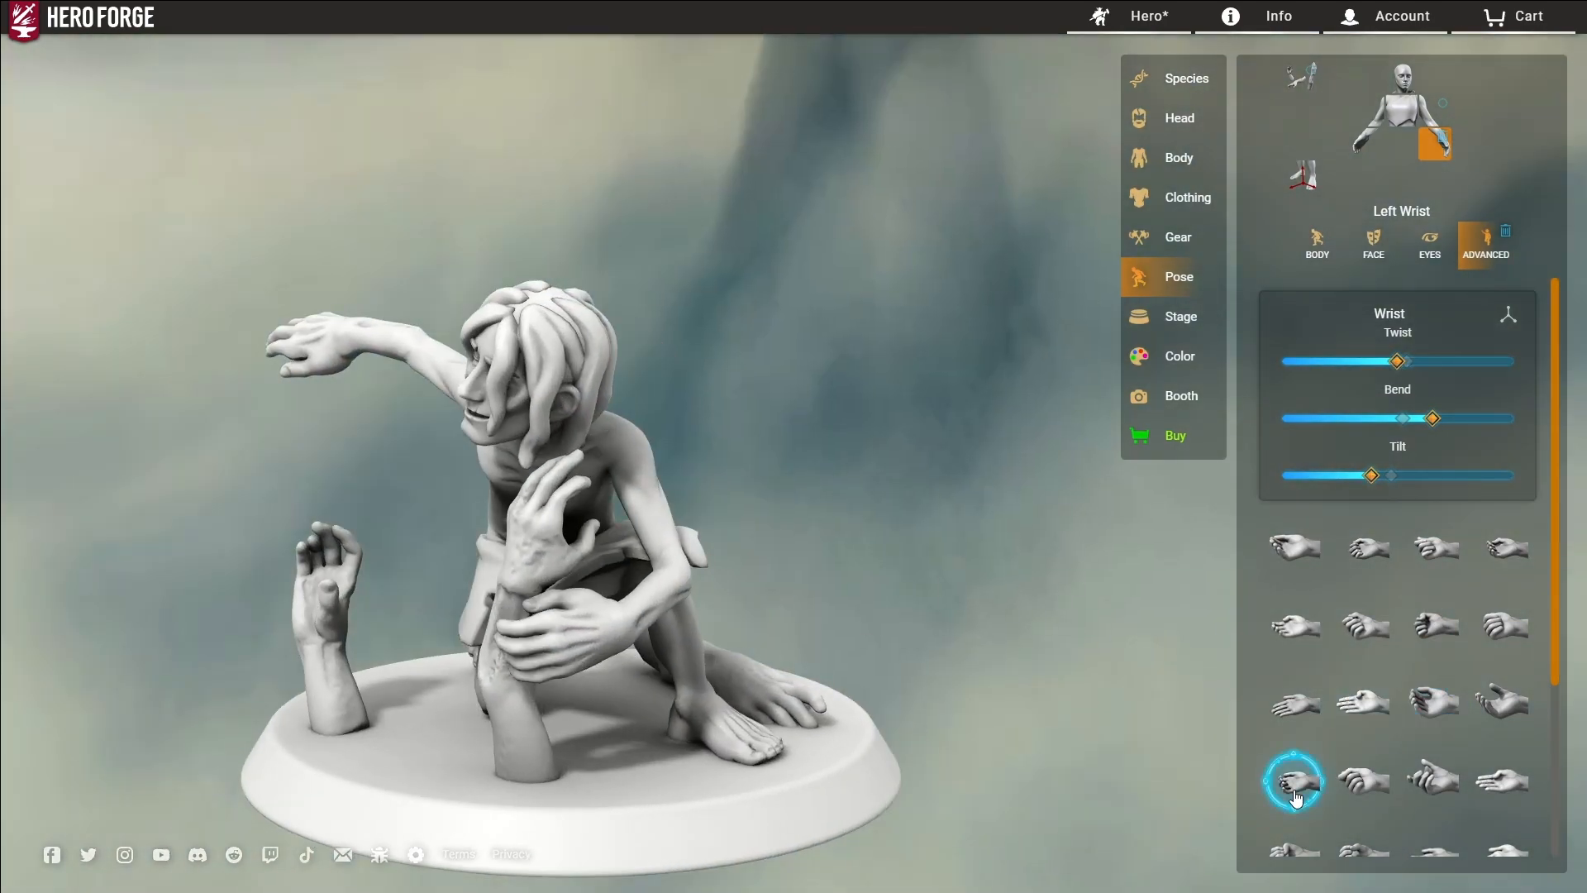
Step: Fine-tune the left wrist's twist and bend and set its tilt to about -0.45
drag(728, 620, 1182, 629)
drag(1432, 418, 1440, 428)
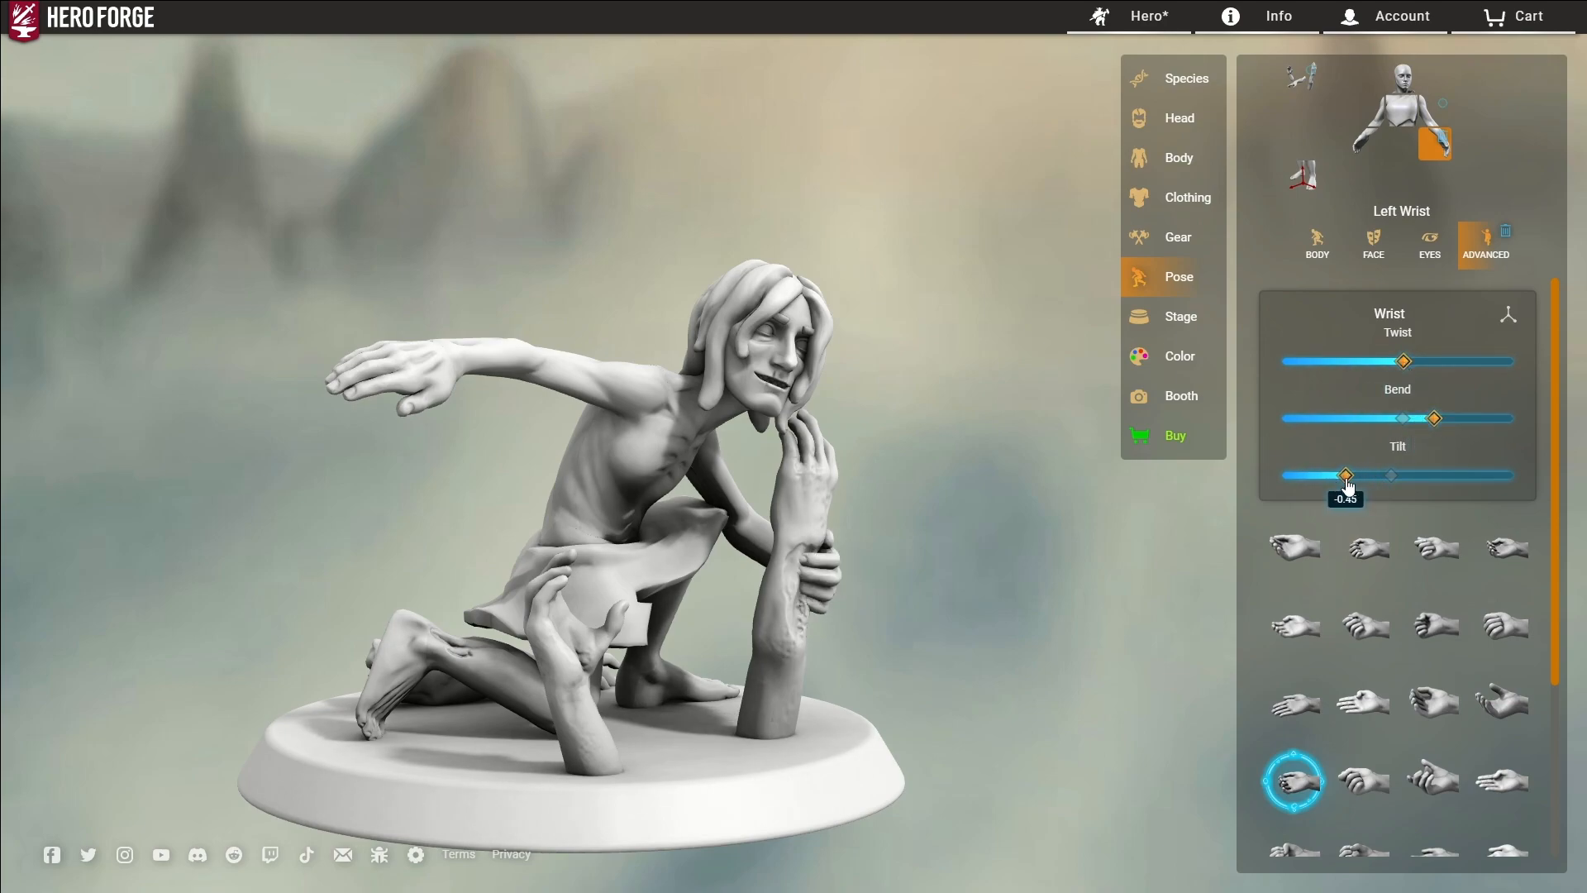
drag(979, 570, 1001, 594)
Step: Raise the right shoulder's bend and twist and lower the elbow's twist to reach for the upright base arm
click(1368, 115)
drag(1365, 419, 1382, 467)
drag(1449, 590, 1355, 583)
drag(1393, 362, 1454, 422)
drag(1410, 363, 1430, 362)
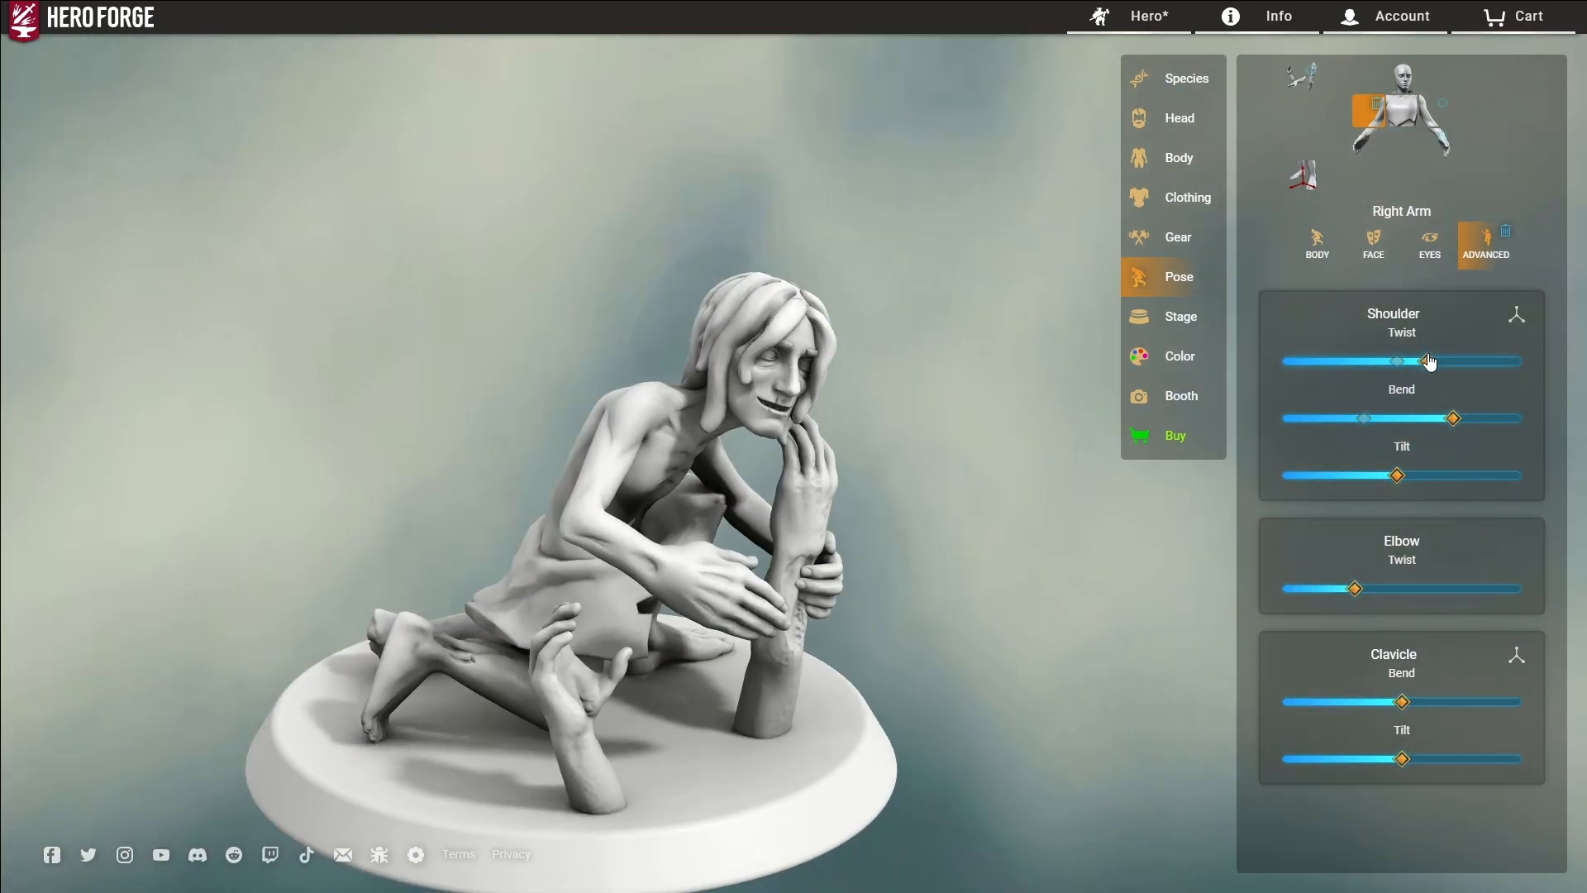
drag(1441, 422, 1474, 435)
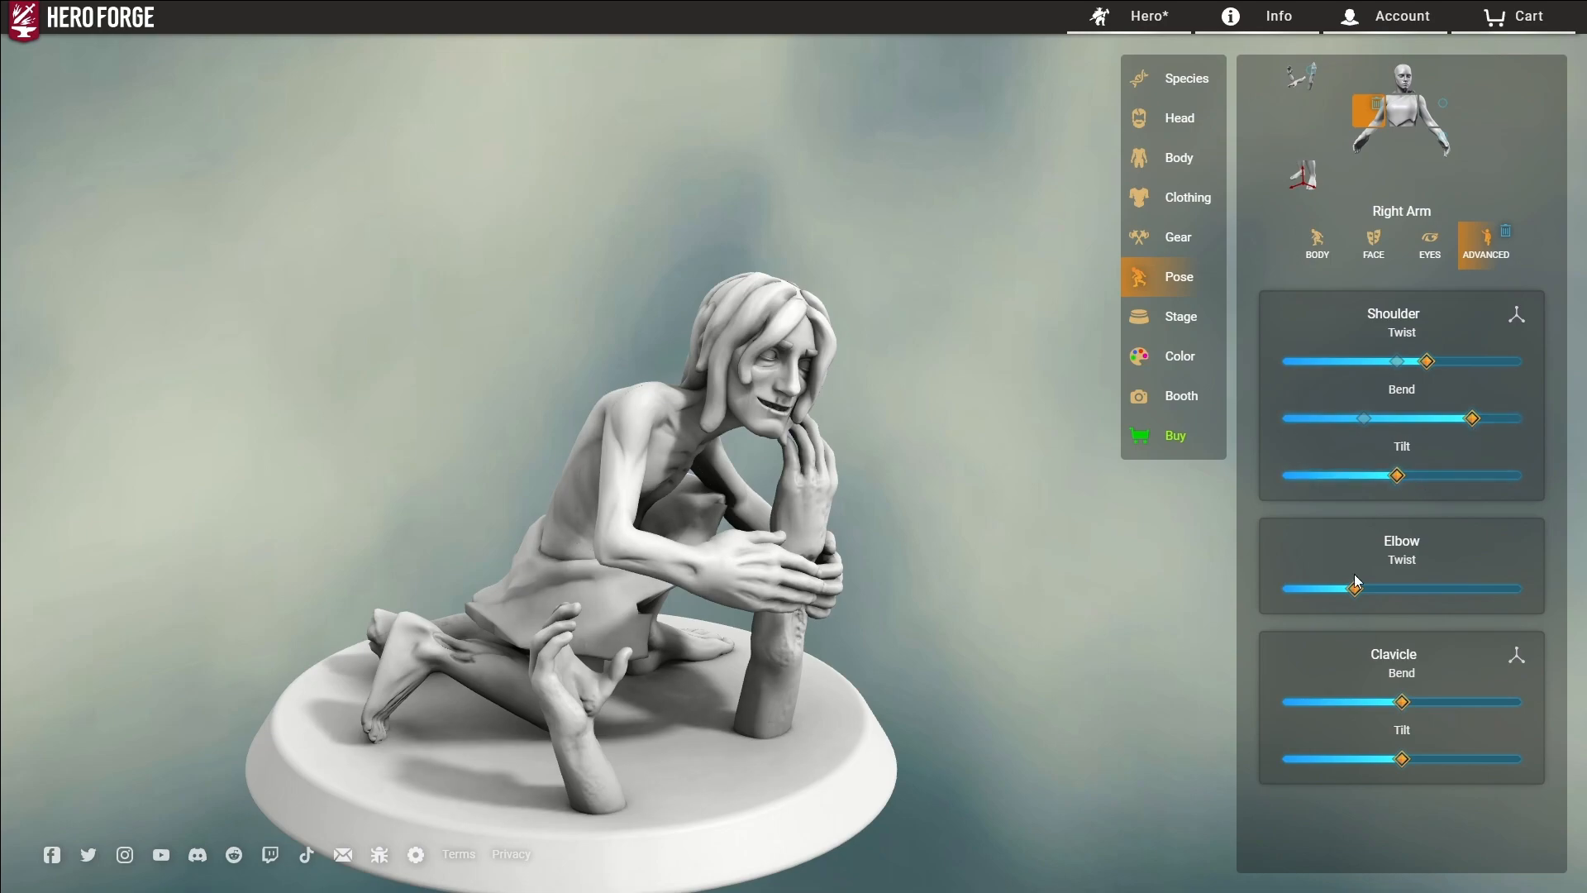
Step: Refine the right shoulder's twist and bend and the elbow's twist to place the hand on the base arm
drag(1355, 588, 1390, 589)
drag(1472, 419, 1480, 419)
mouse_move(1428, 362)
mouse_down()
mouse_move(1435, 379)
mouse_move(1401, 368)
mouse_up()
mouse_move(1479, 419)
mouse_down()
mouse_move(1476, 433)
mouse_move(1509, 418)
mouse_move(1495, 420)
mouse_up()
drag(1390, 588, 1342, 503)
drag(1401, 362, 1429, 368)
drag(1495, 419, 1492, 421)
drag(1342, 588, 1351, 588)
Step: Give the right hand a curled, gripping hand shape
click(1369, 143)
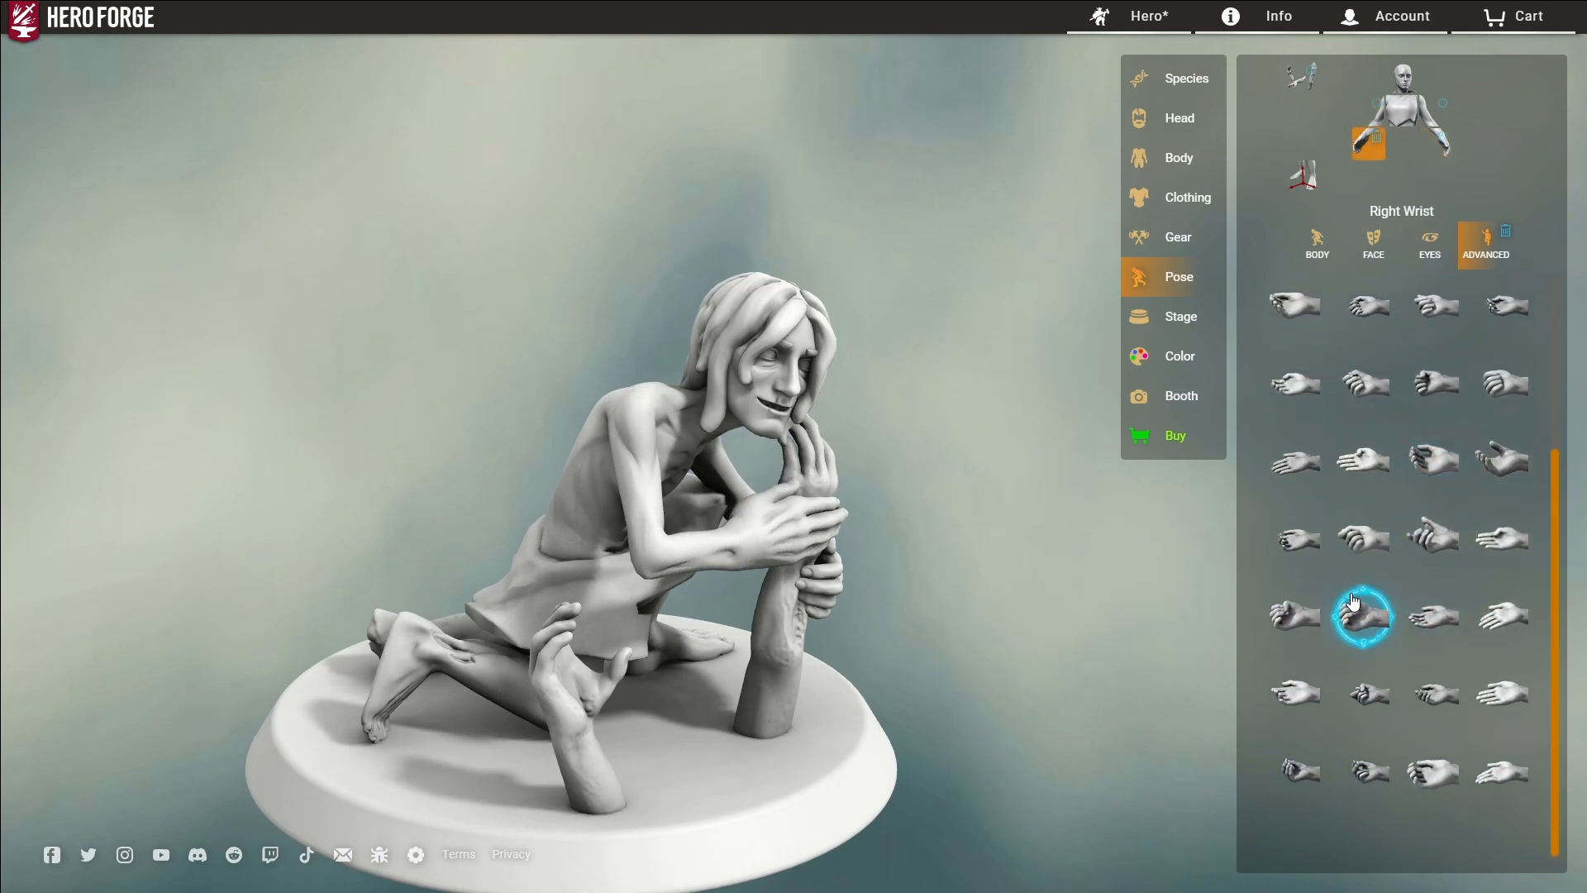
click(1294, 616)
click(1360, 622)
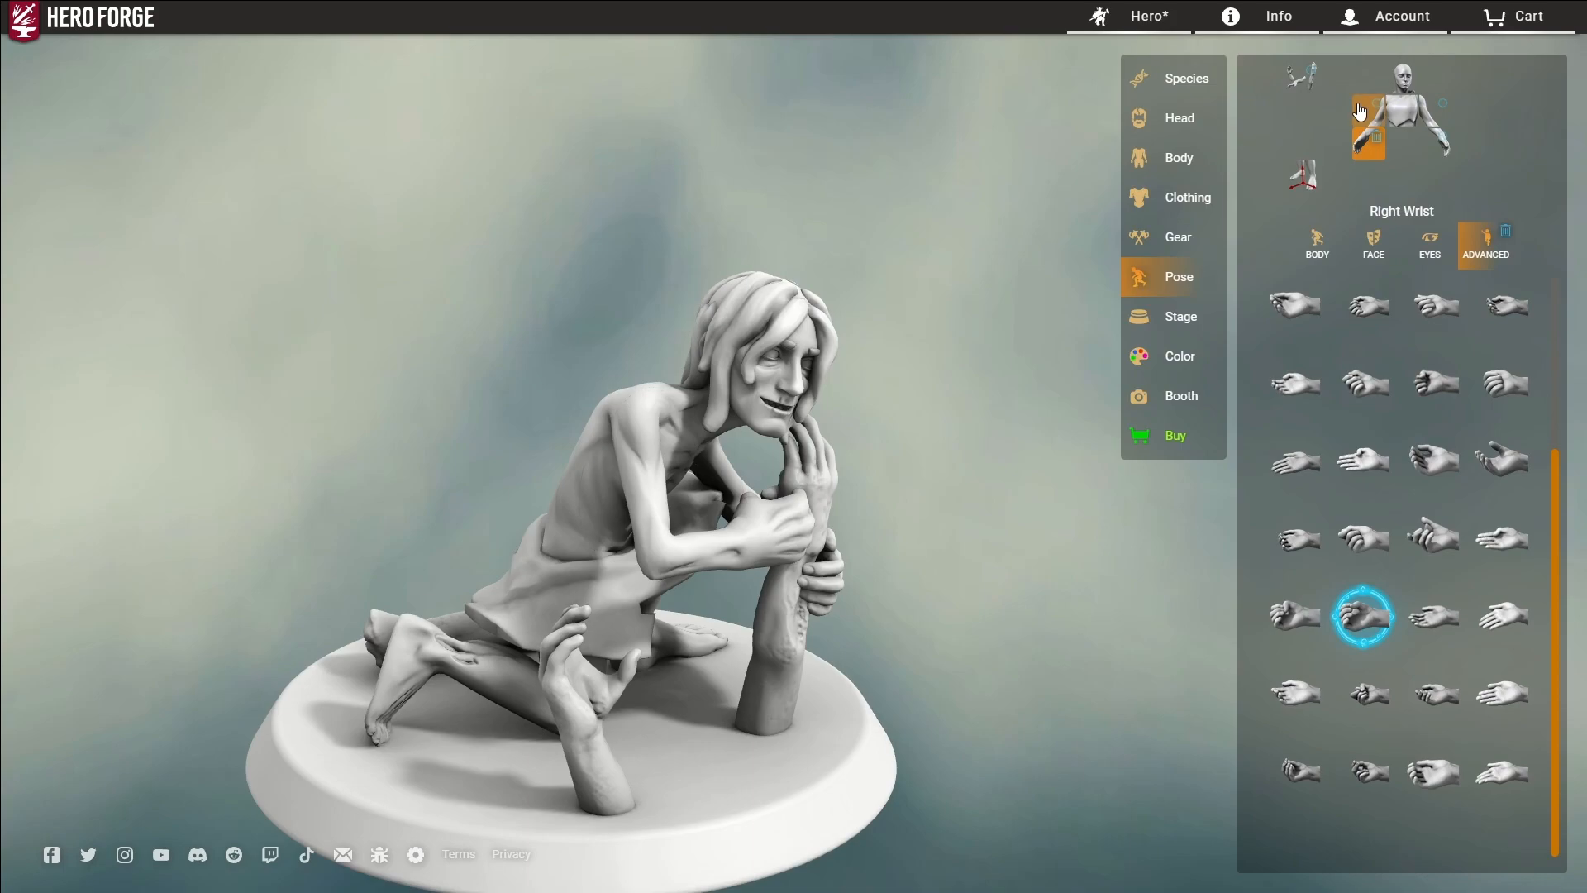
Step: Raise the right shoulder's bend further and increase the elbow's twist slightly to lift the gripping hand
click(1360, 110)
drag(1493, 419, 1508, 418)
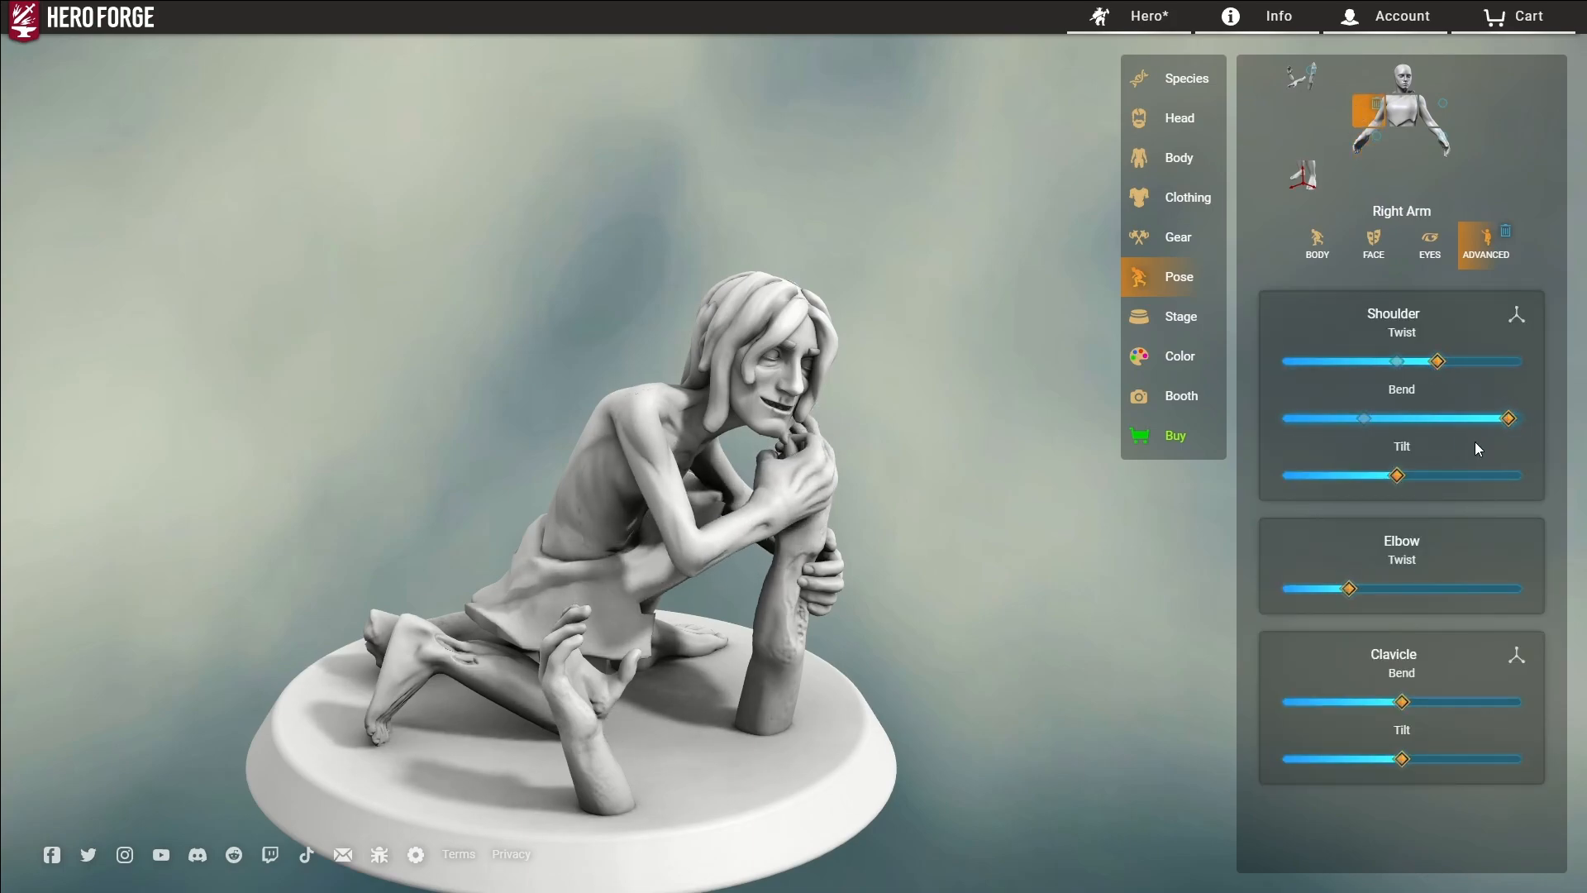
drag(1349, 588, 1359, 589)
Step: Lower the right wrist's twist to about -0.12 and its bend to about -0.11, and raise the shoulder's bend to its maximum to tighten the grip
click(1374, 137)
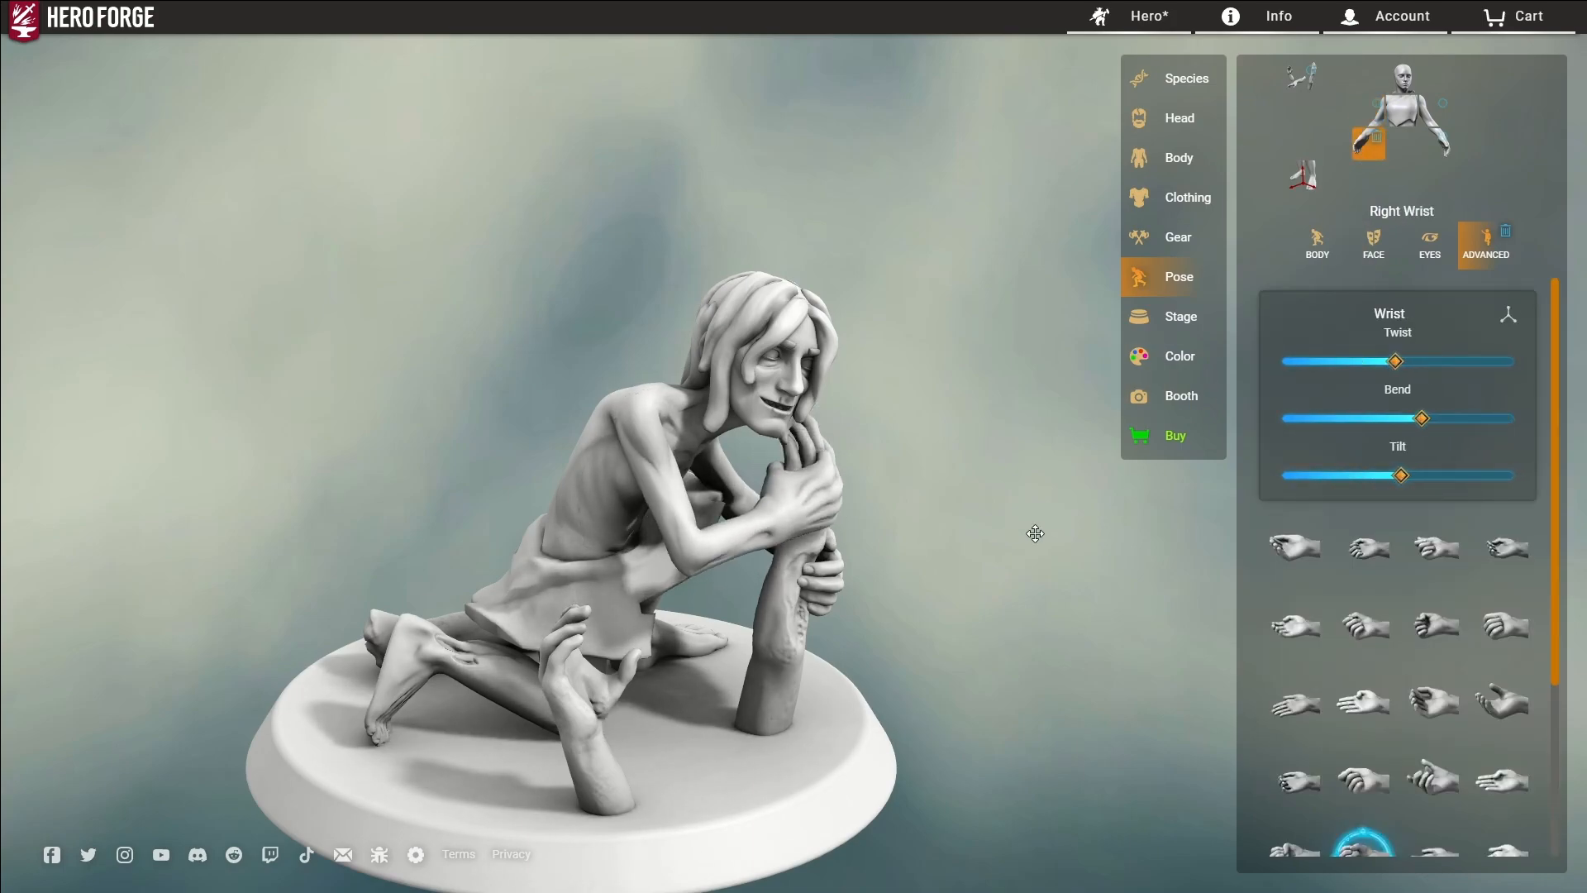
drag(1009, 532, 531, 531)
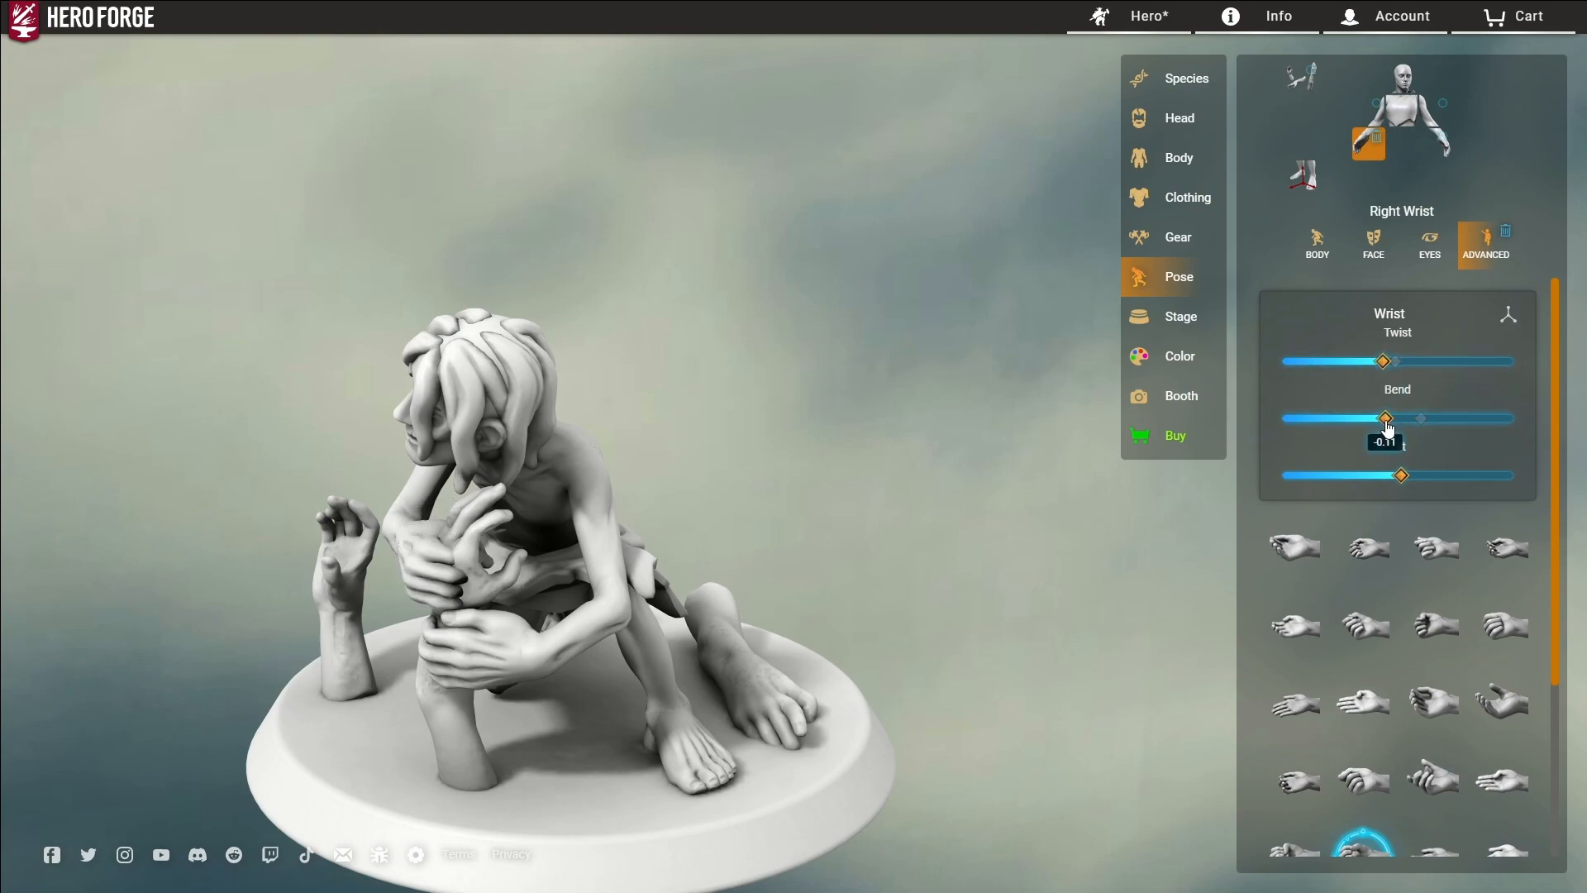
click(1380, 163)
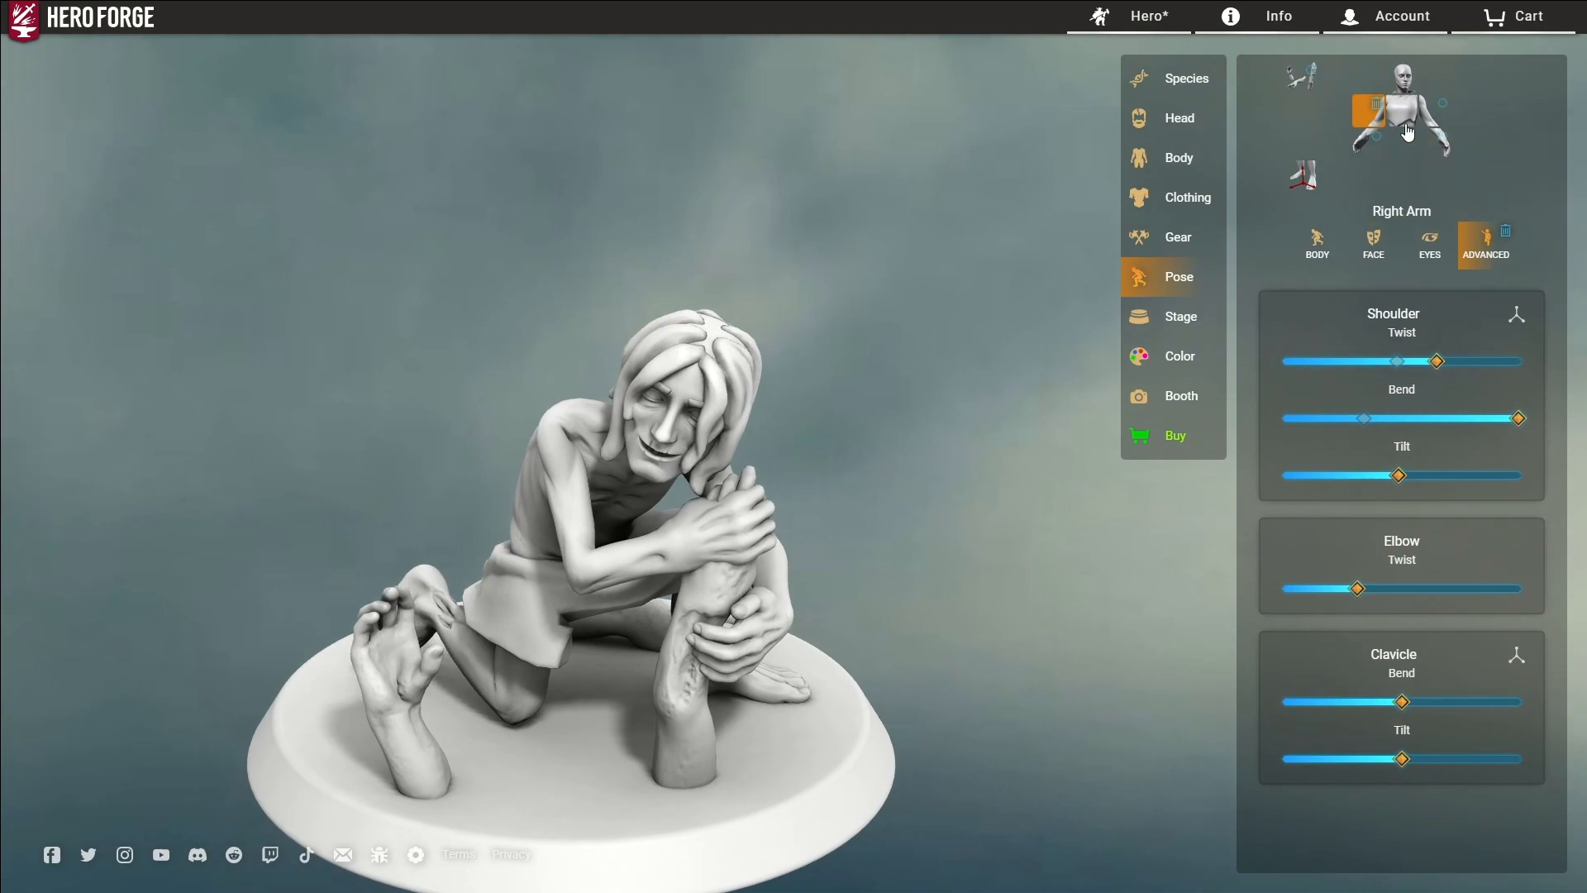
click(1370, 142)
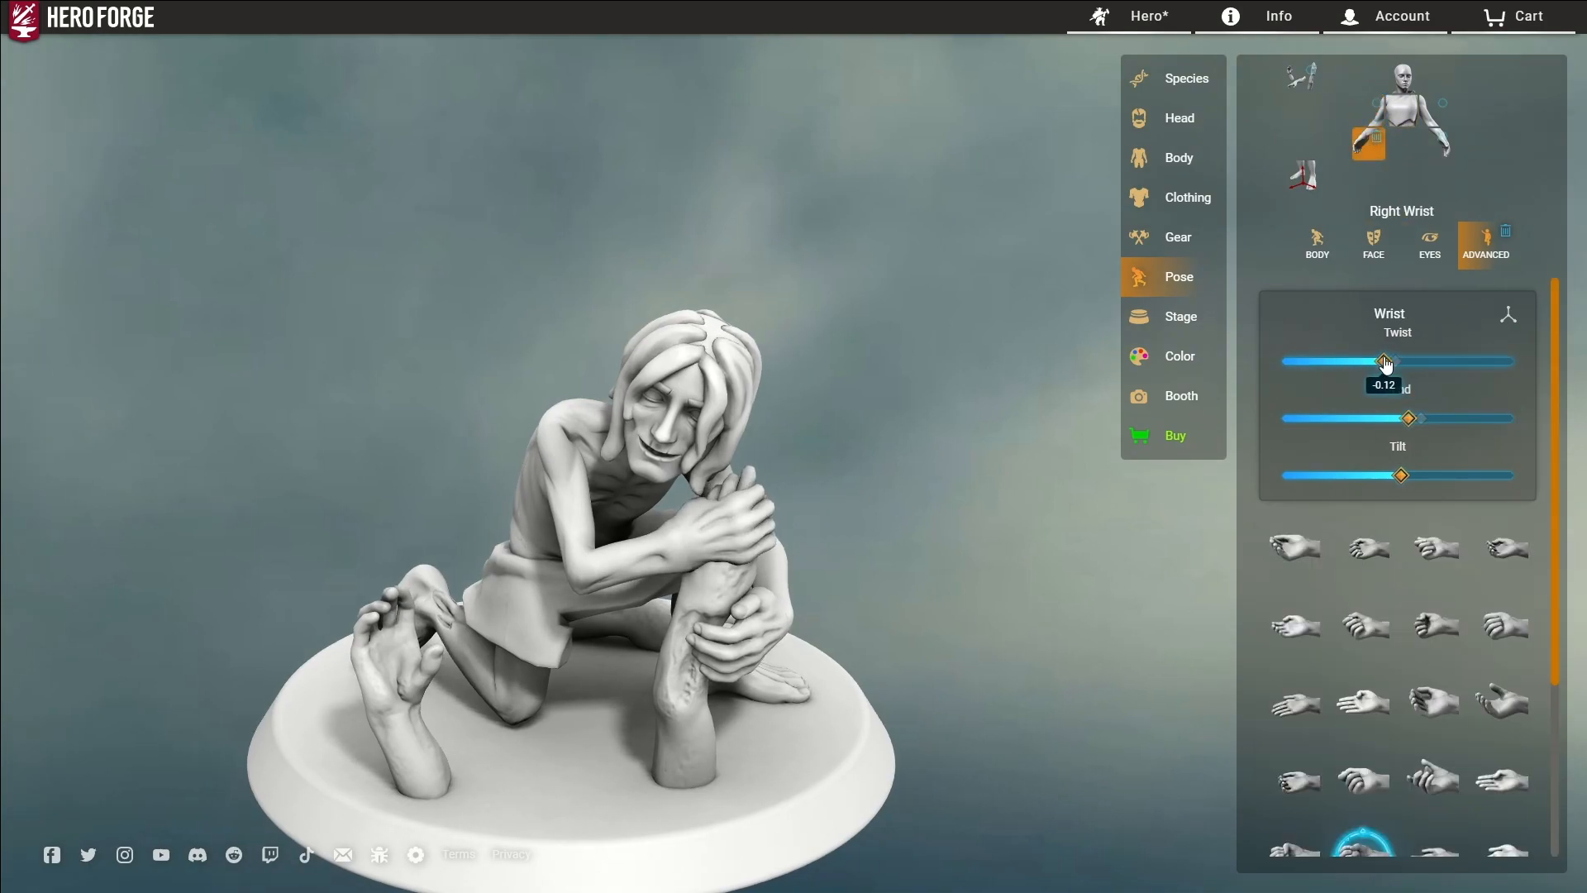
click(1362, 162)
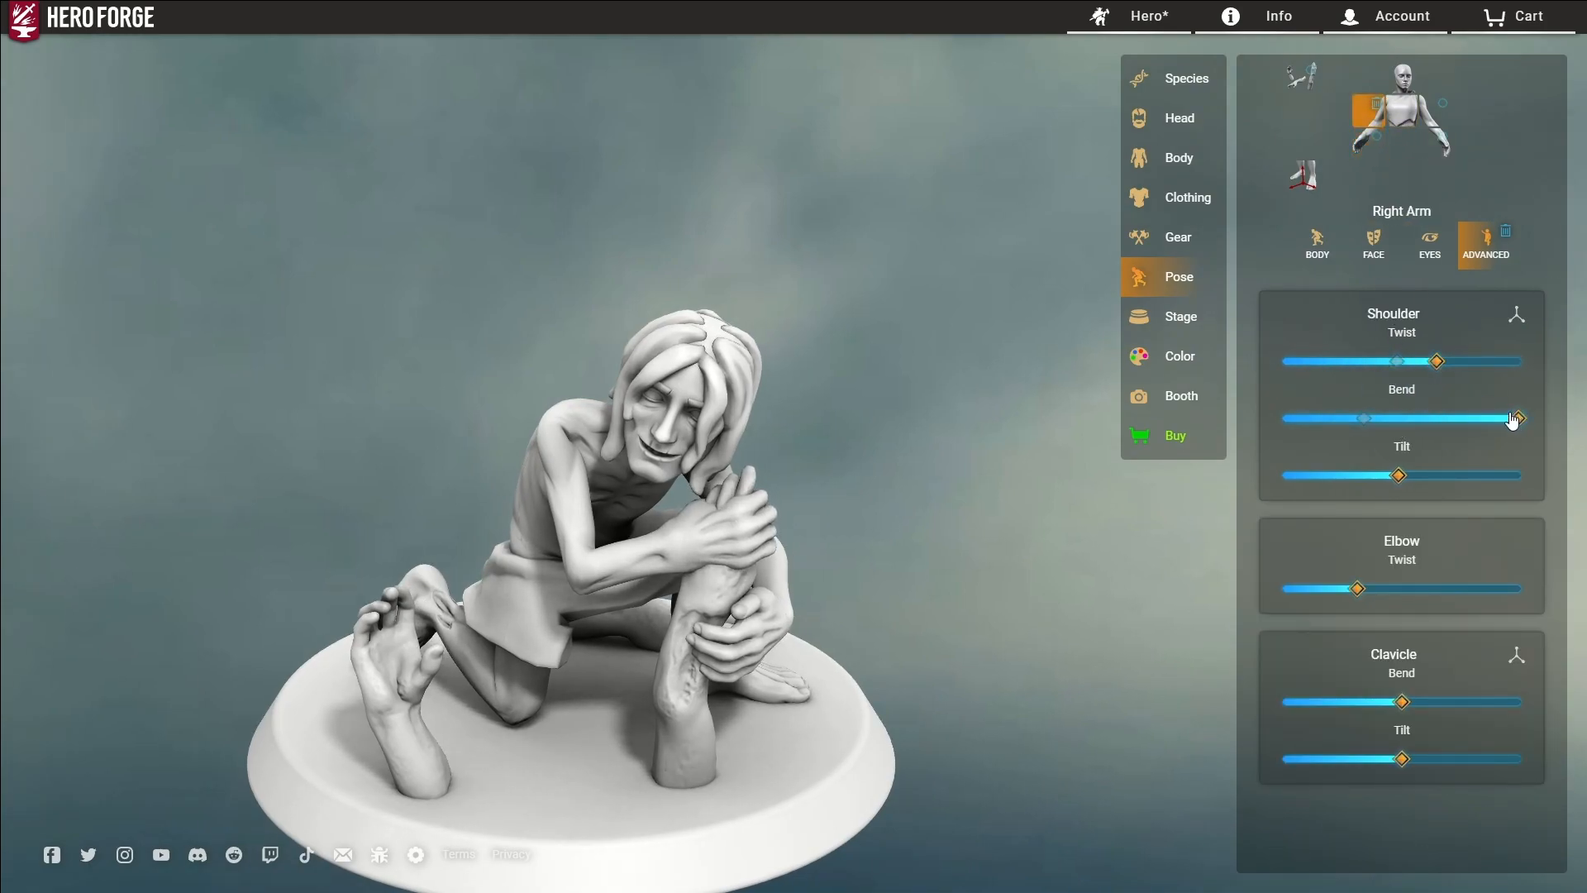
click(1360, 158)
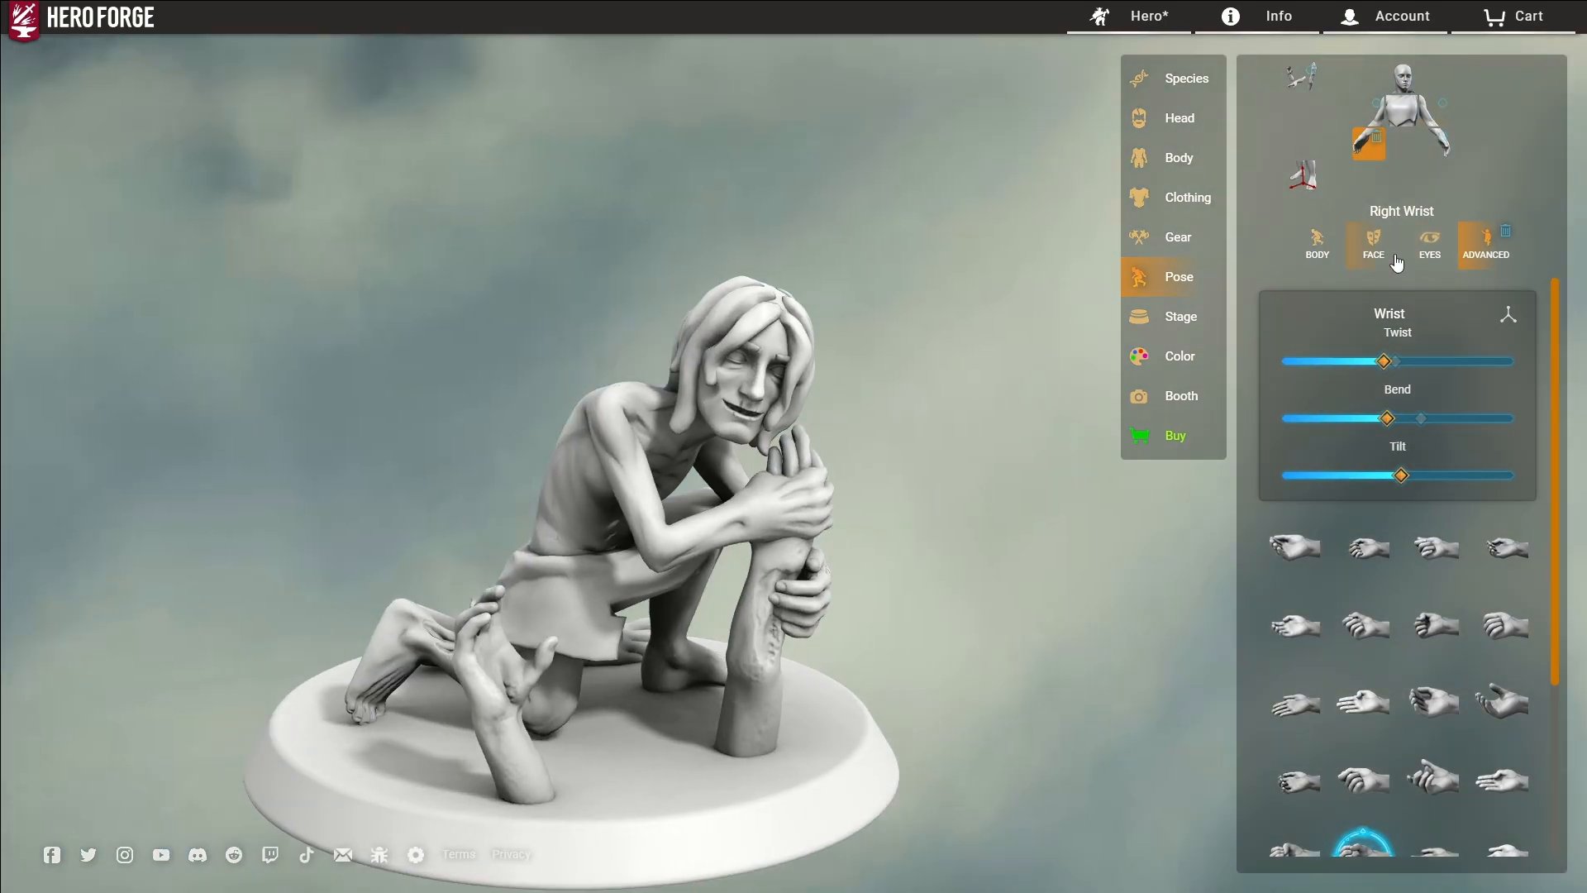
Step: Set the face's Snarl to maximum and turn the head by lowering joint 1's twist, raising its bend slightly and raising joint 2's tilt
click(1384, 252)
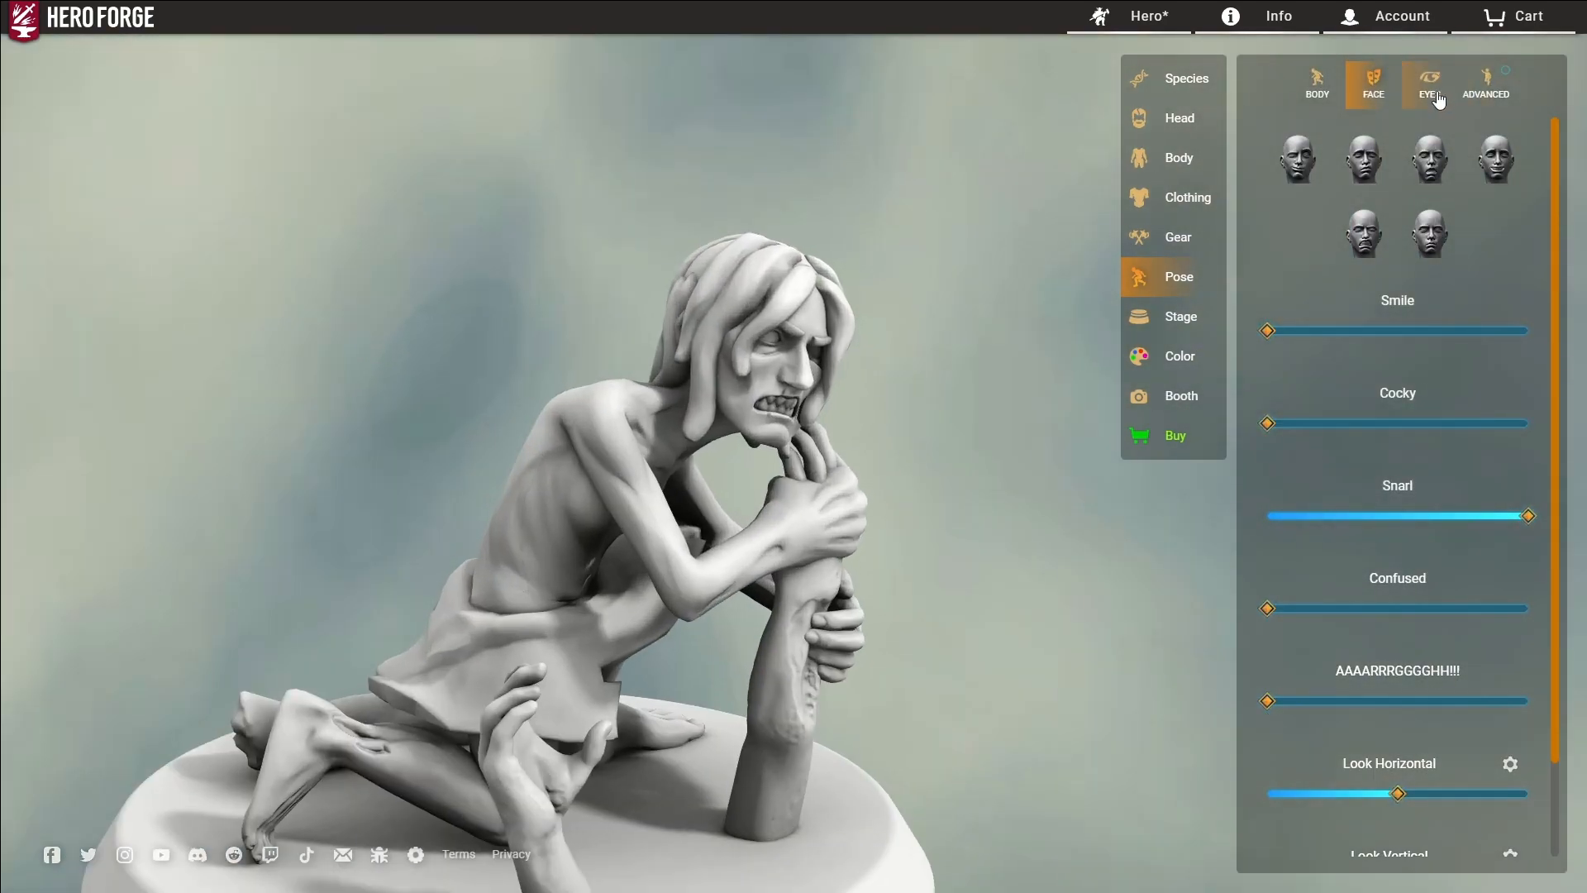
click(1486, 83)
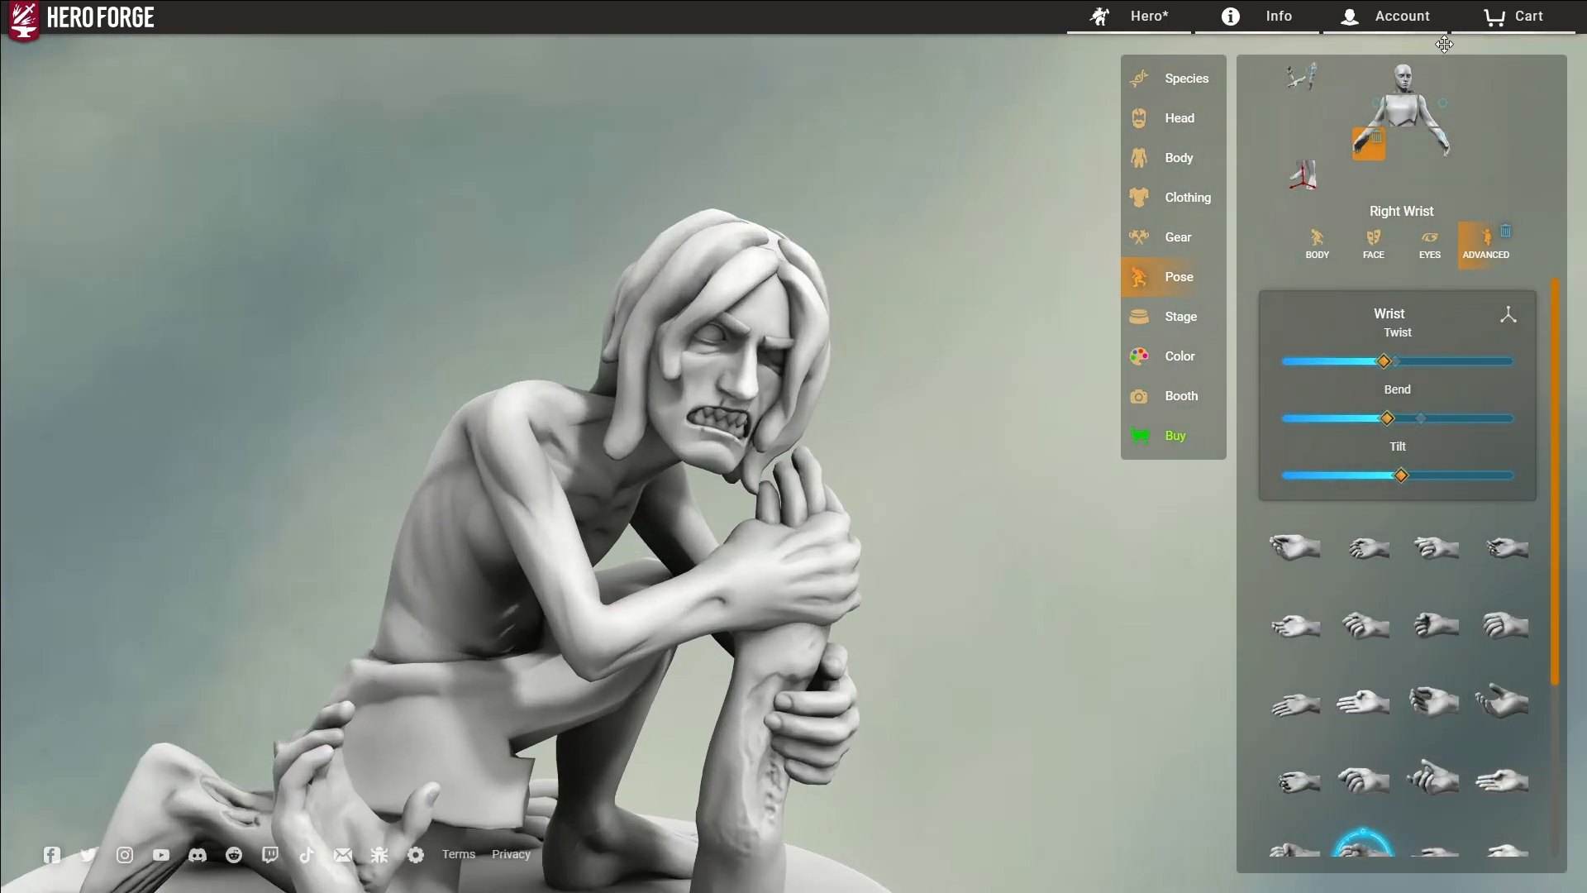
click(1405, 83)
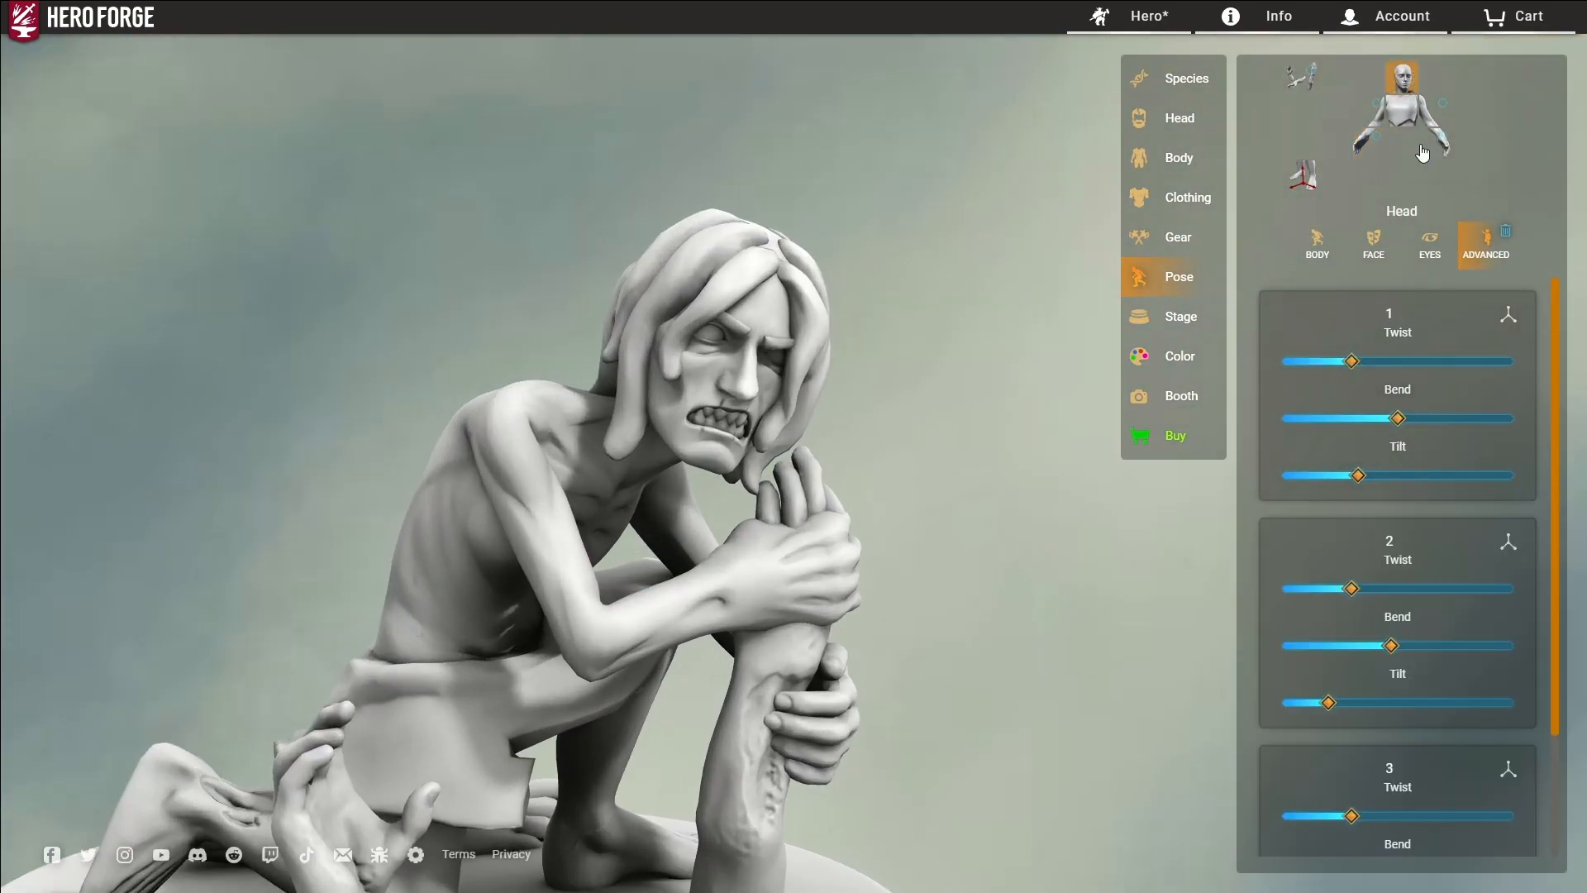
drag(1352, 361, 1321, 362)
drag(1398, 419, 1410, 418)
drag(1391, 646, 1393, 646)
drag(1328, 703, 1376, 704)
drag(727, 632, 384, 618)
scroll(385, 542, down, 4)
drag(386, 542, 167, 384)
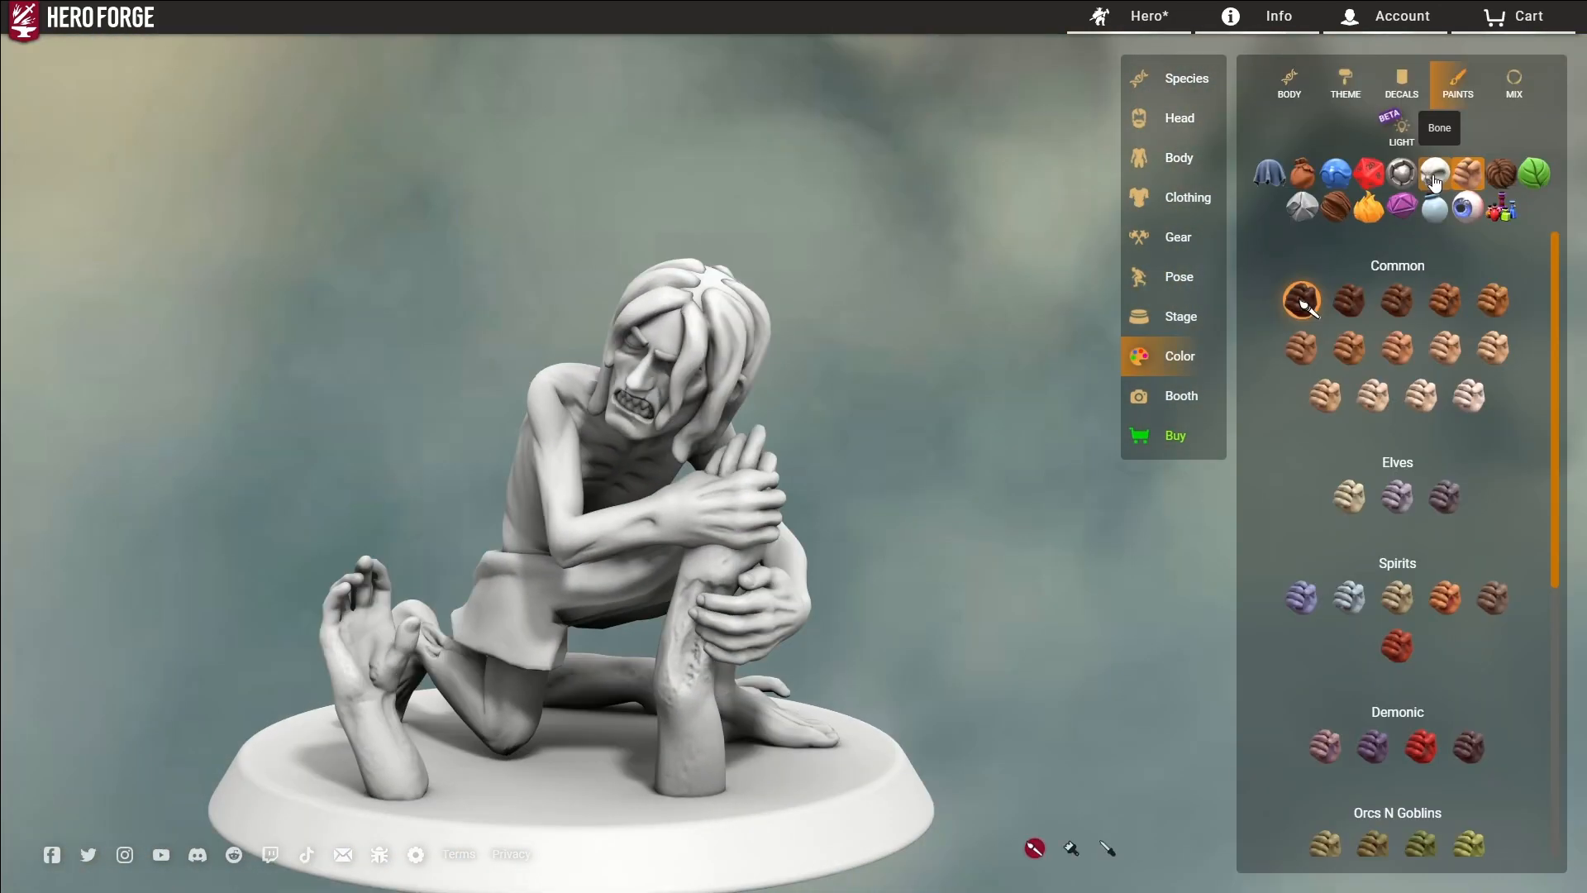
Step: Paint the ghoul's skin with the Crumbling Brown bone paint
click(1434, 174)
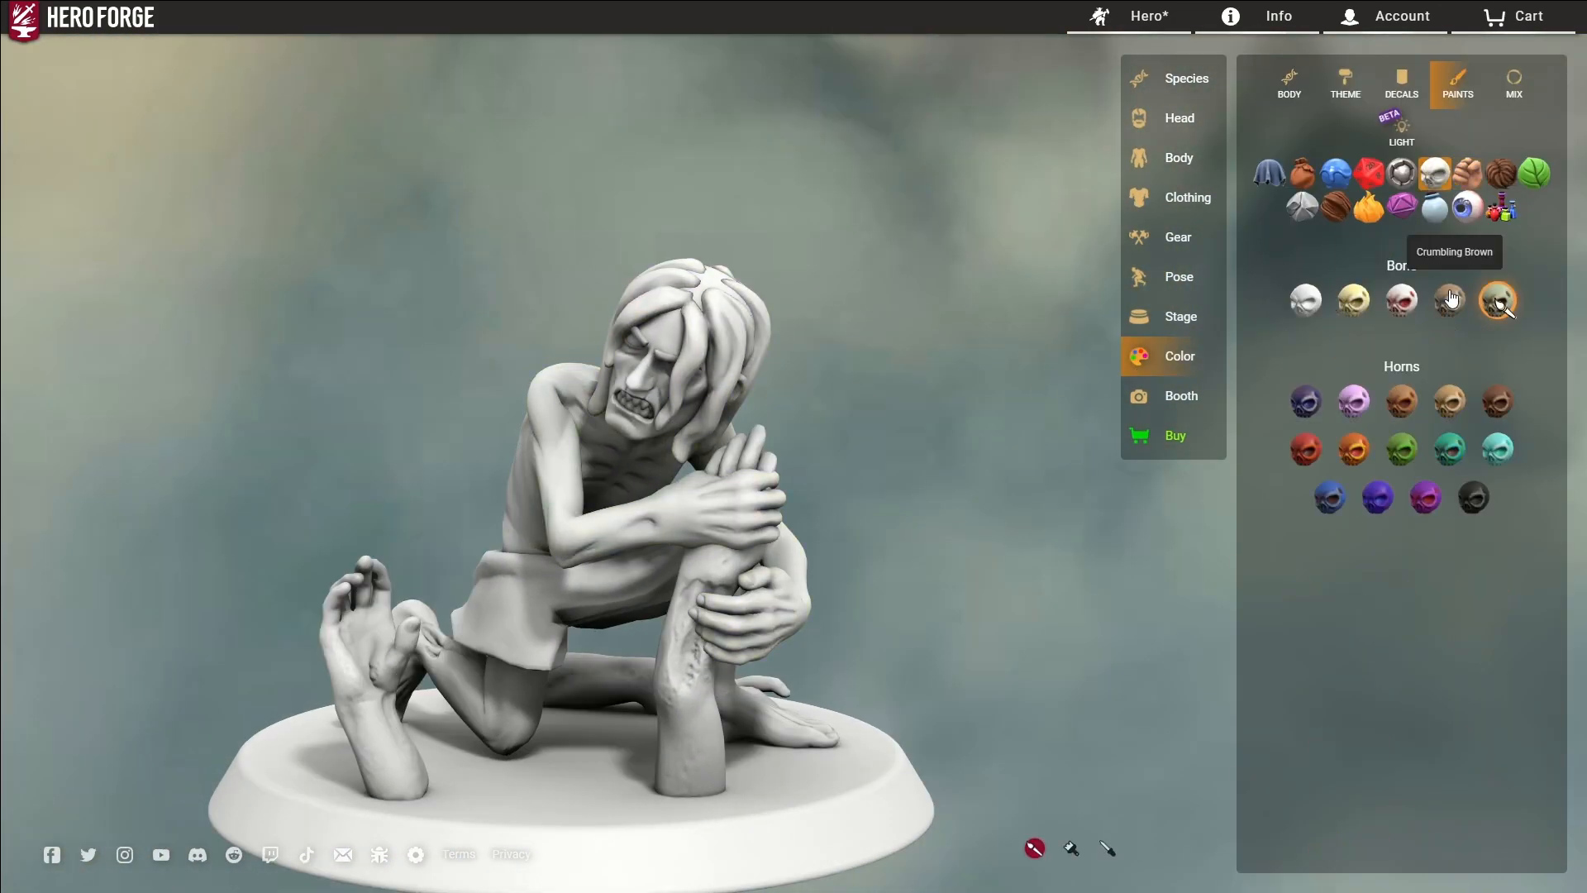
click(1448, 308)
click(578, 398)
drag(680, 473, 645, 559)
click(644, 559)
drag(546, 730, 389, 799)
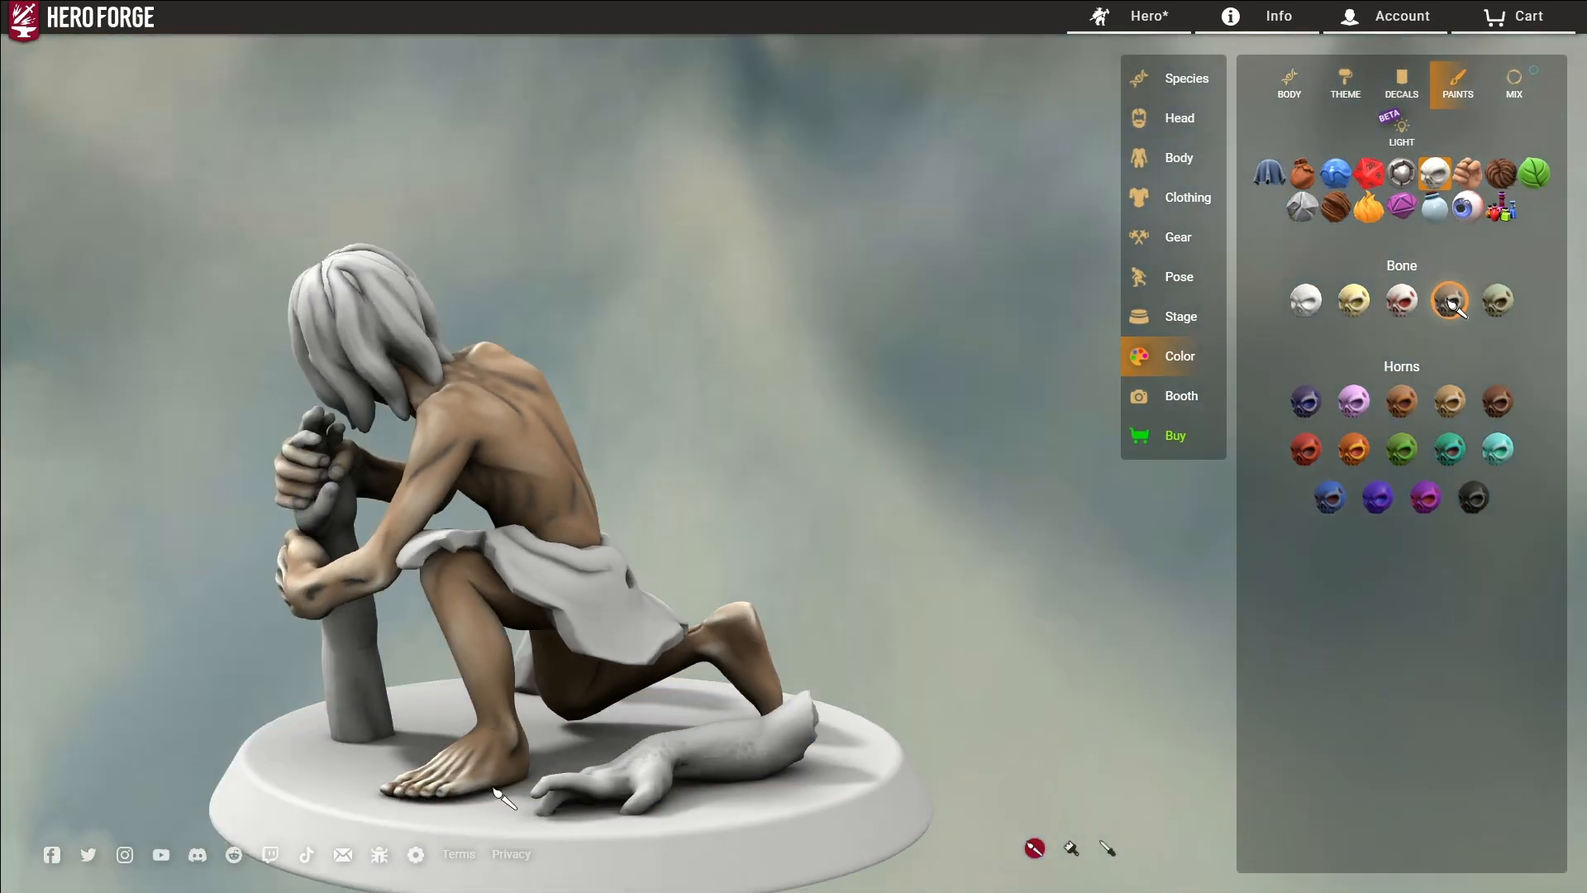
drag(500, 795, 617, 638)
scroll(689, 496, down, 5)
mouse_move(685, 490)
mouse_down()
mouse_move(461, 532)
mouse_move(612, 579)
mouse_up()
Step: Paint the wounded patches on the ghoul's lower leg with the grey-green bone paint
click(1498, 301)
click(434, 608)
mouse_move(719, 607)
mouse_down()
mouse_move(569, 661)
mouse_move(430, 612)
mouse_move(529, 496)
mouse_up()
drag(840, 474, 411, 386)
Step: Paint the severed arms on the base with the palest common skin tone and their wounds with Fire Spirit
click(1475, 173)
click(1502, 174)
click(1469, 173)
click(1470, 397)
click(377, 682)
click(370, 709)
click(688, 682)
mouse_move(687, 682)
mouse_down()
mouse_move(449, 634)
mouse_move(621, 711)
mouse_move(827, 595)
mouse_up()
click(1394, 648)
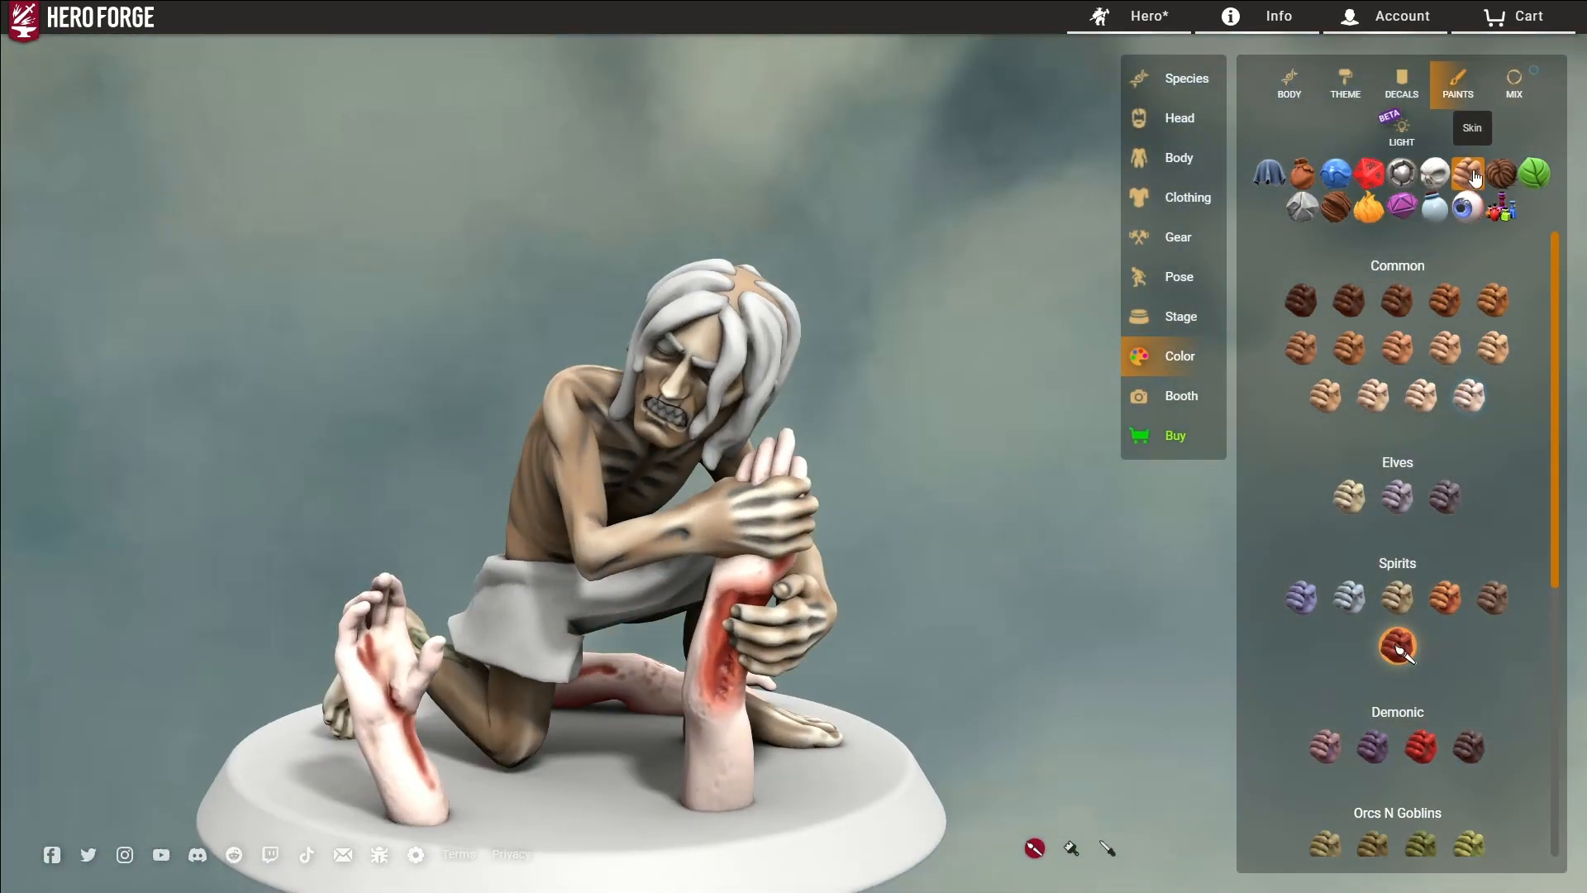
Step: Try Sauteed Mushroom Brunette on the hair, darken it to near black and delete that paint
click(1502, 173)
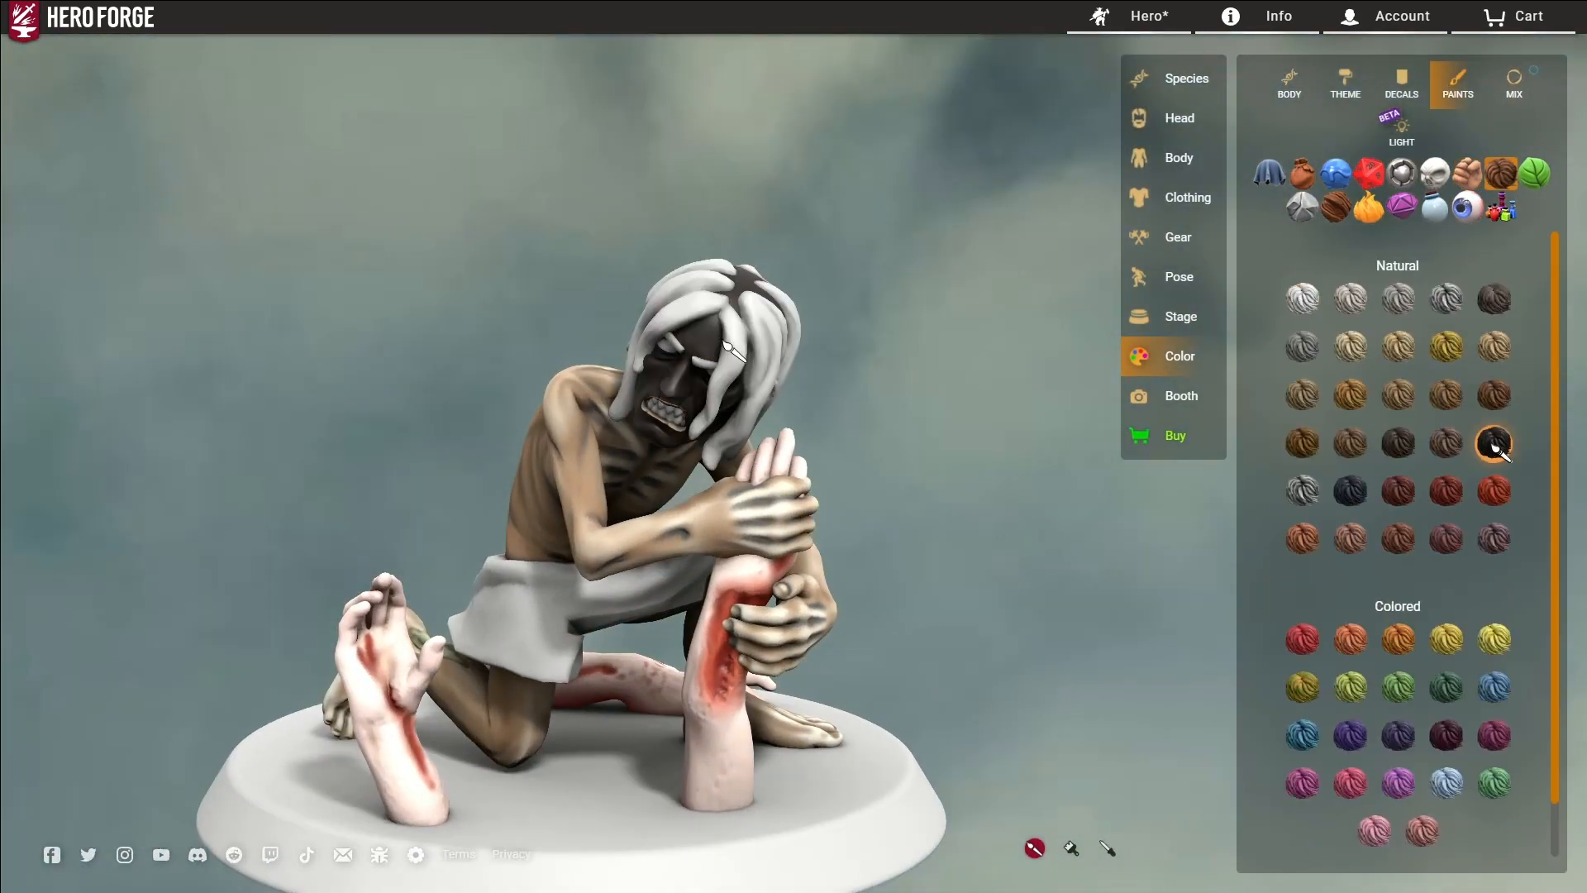
click(724, 346)
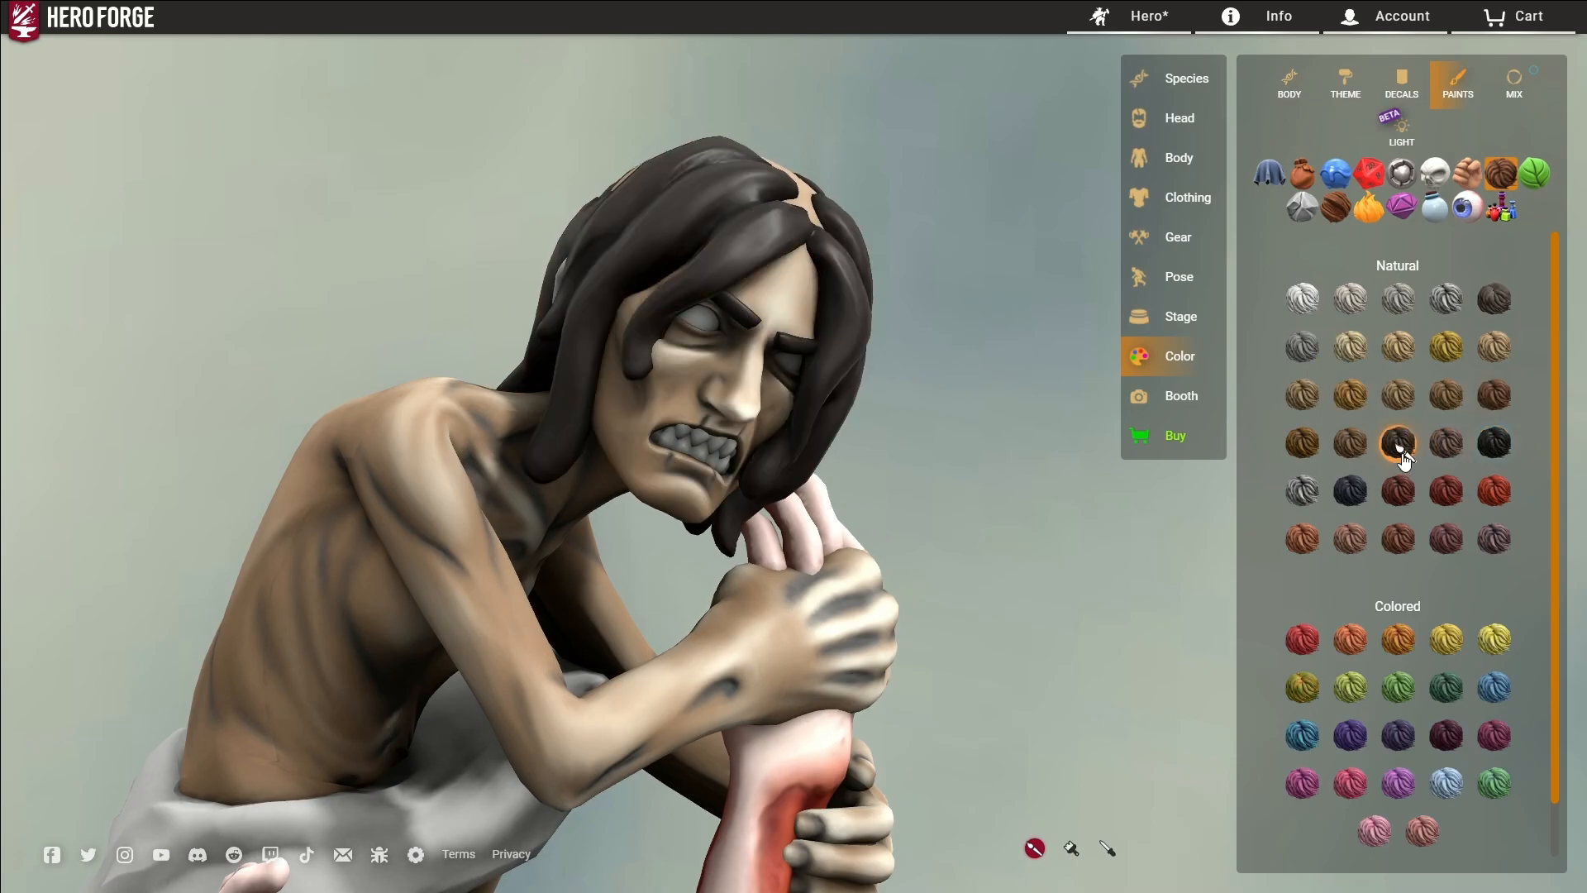
double_click(1399, 444)
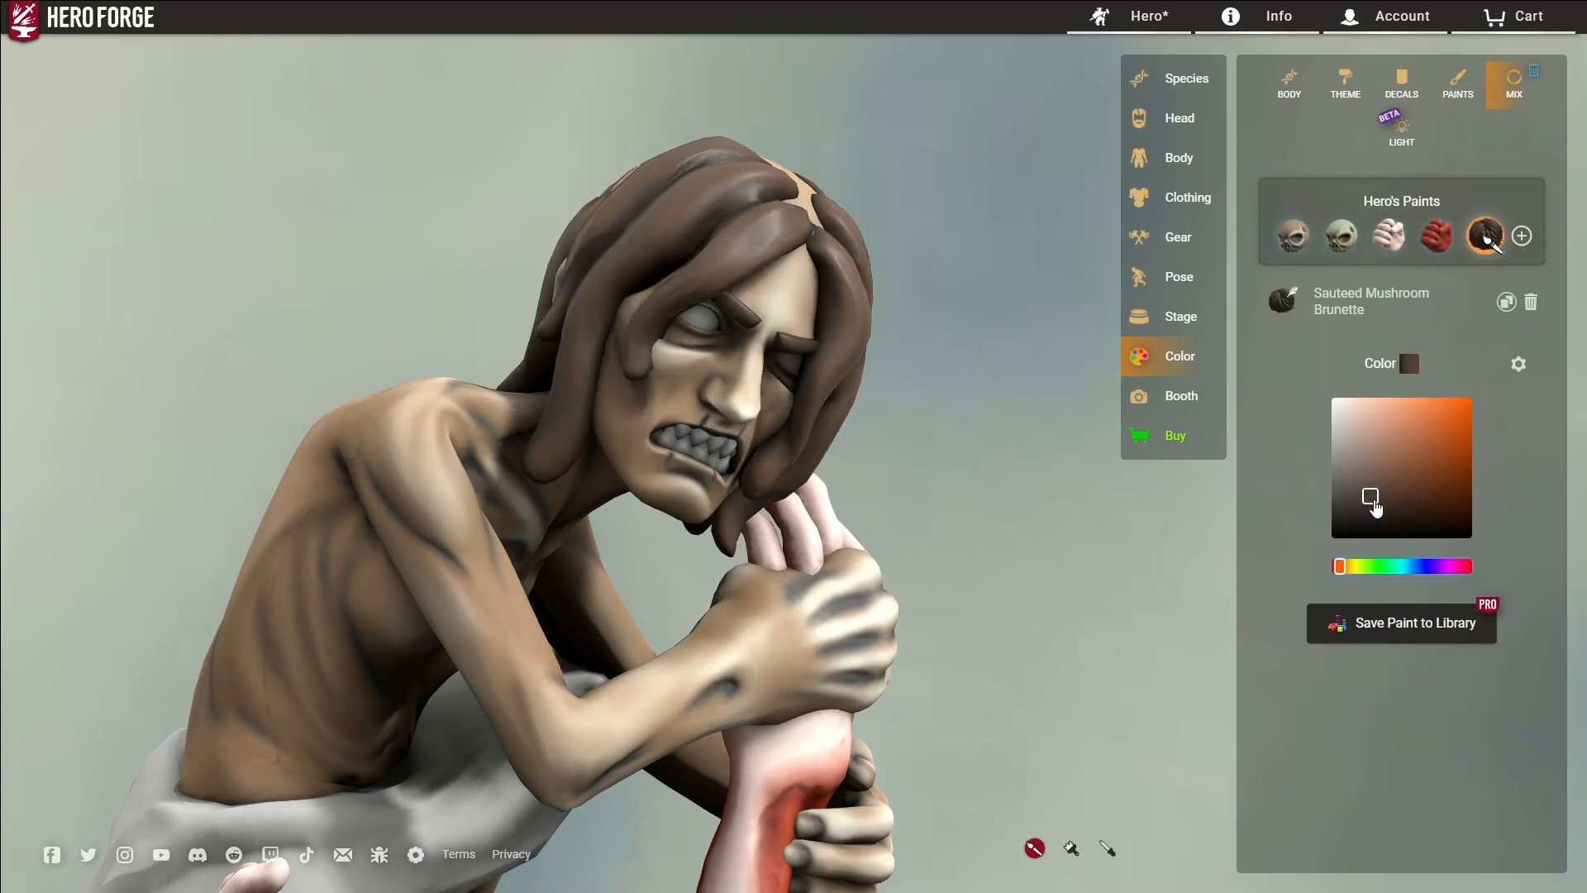
drag(1372, 506, 1394, 535)
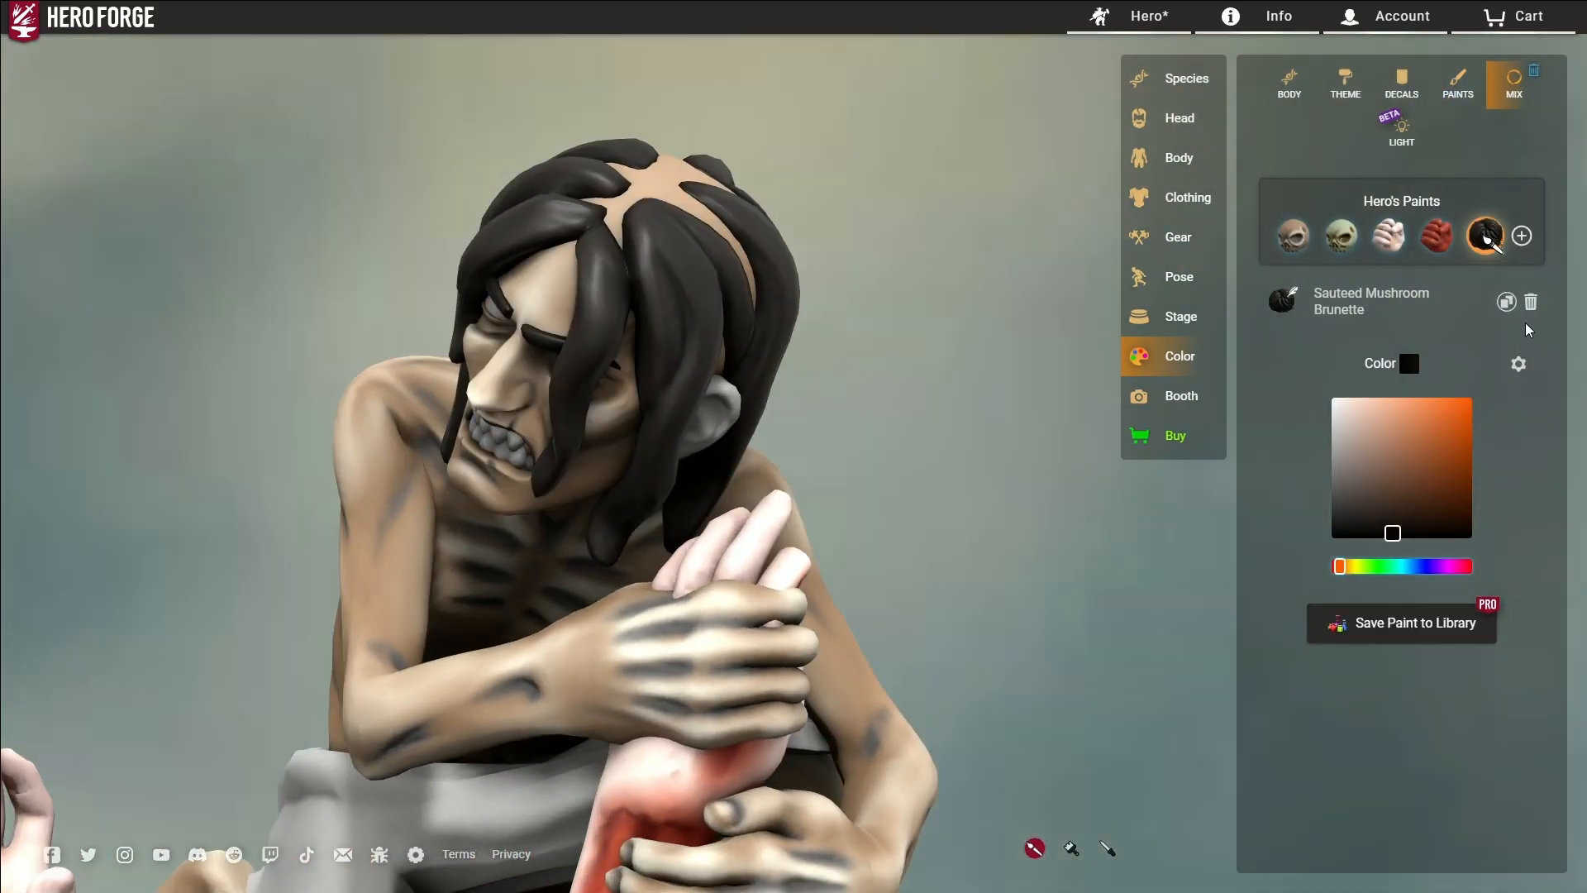
click(1531, 302)
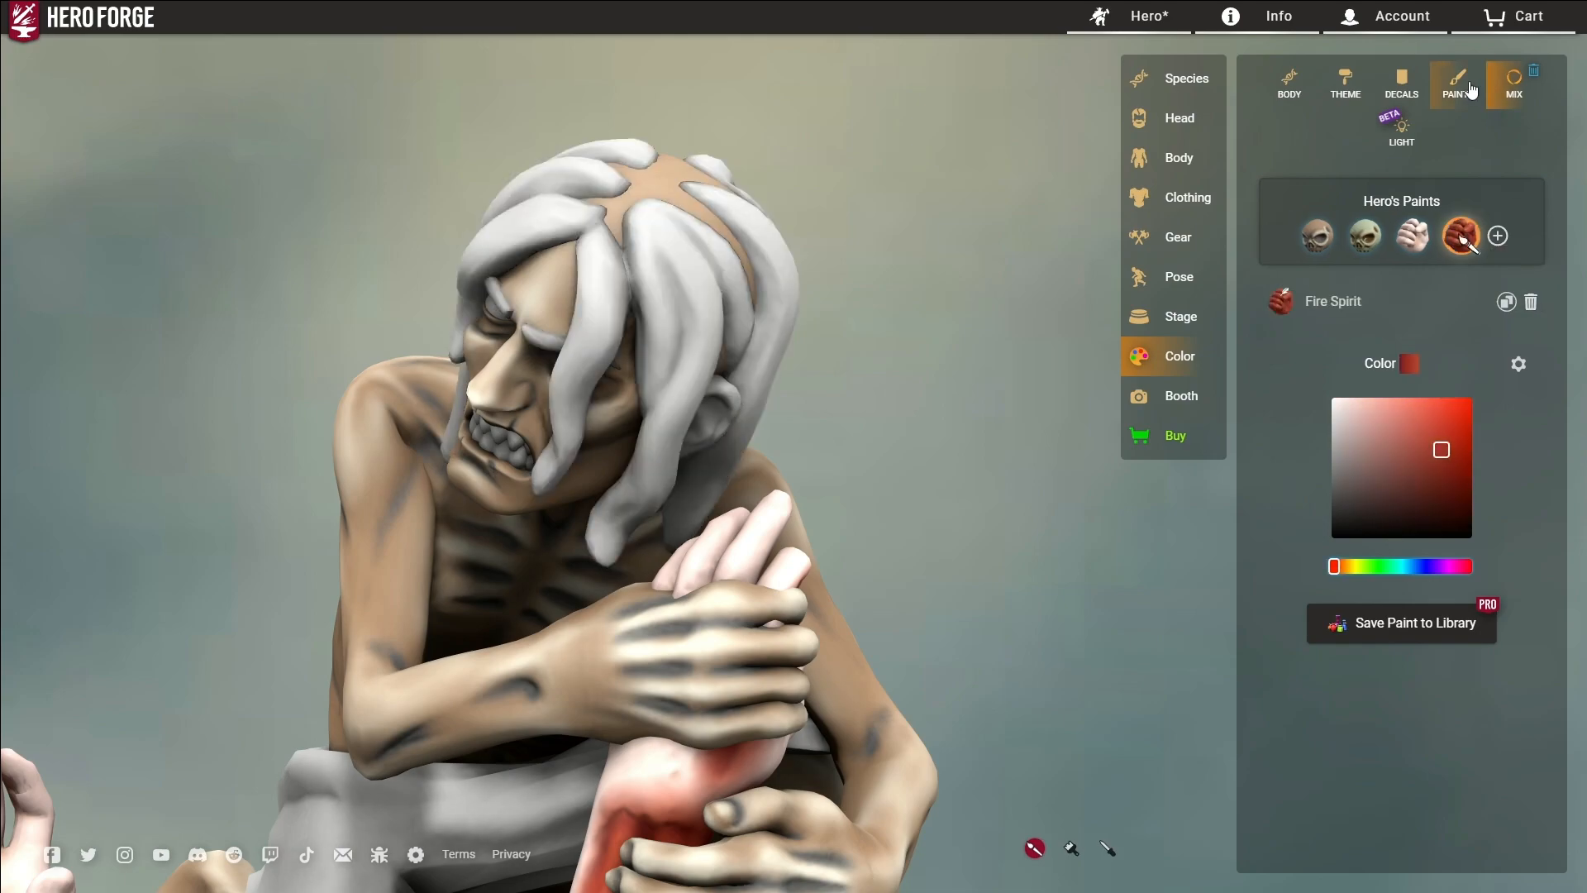
Step: Paint the hair and eyebrows with Lone Beast Brown, mixed to a slightly darker tone
click(1474, 91)
click(1492, 298)
drag(1085, 306, 951, 305)
click(1514, 83)
click(1107, 848)
drag(1348, 475, 1367, 489)
drag(1025, 463, 1175, 462)
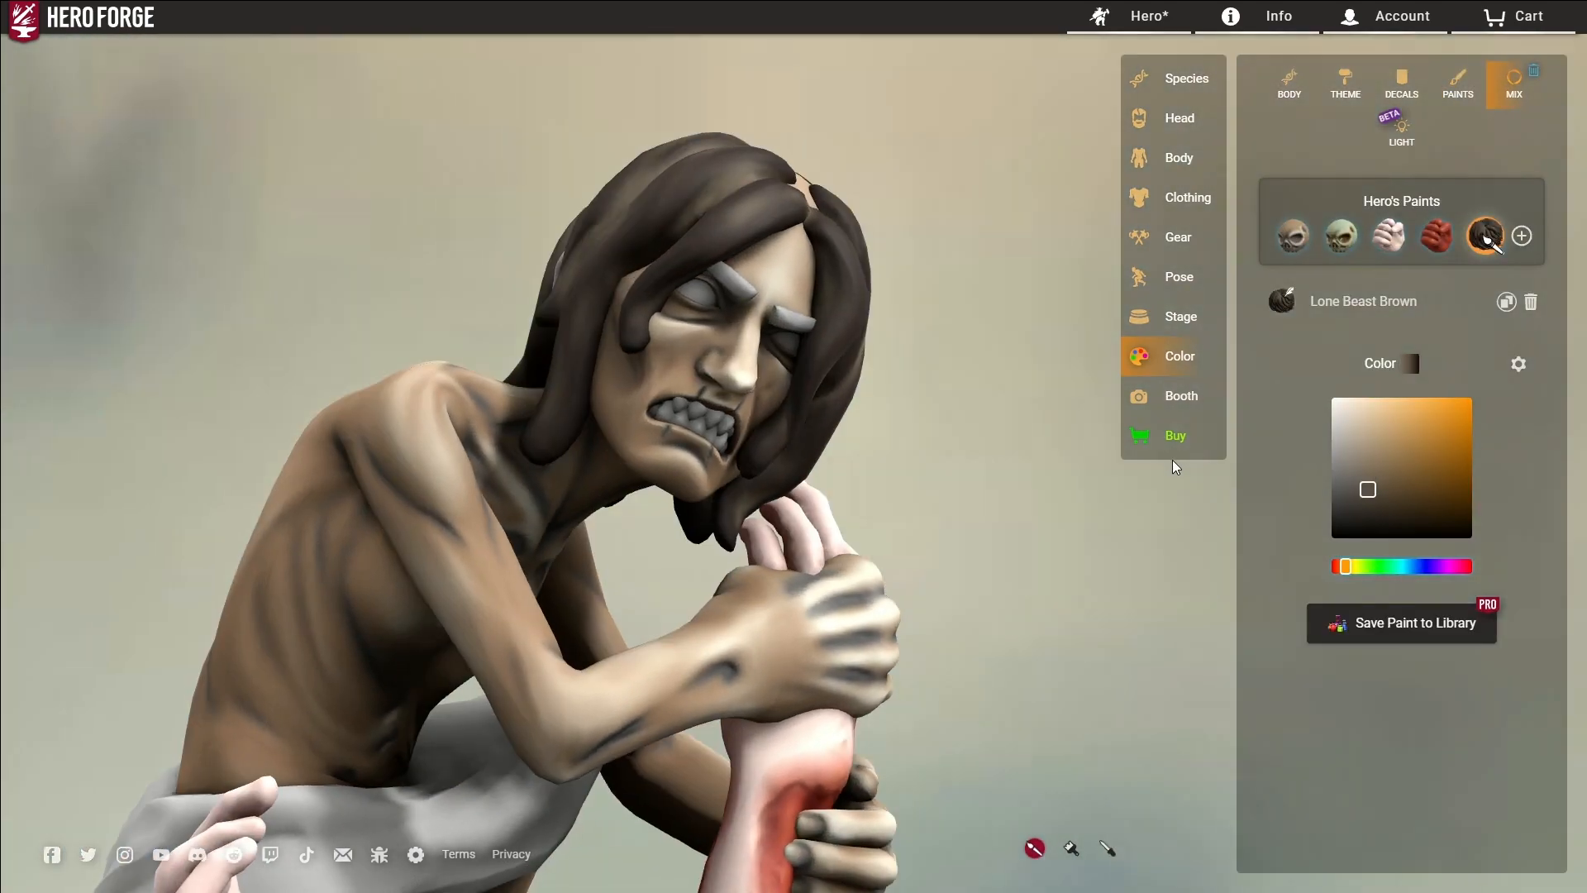
click(1293, 235)
drag(1025, 413, 931, 377)
click(753, 299)
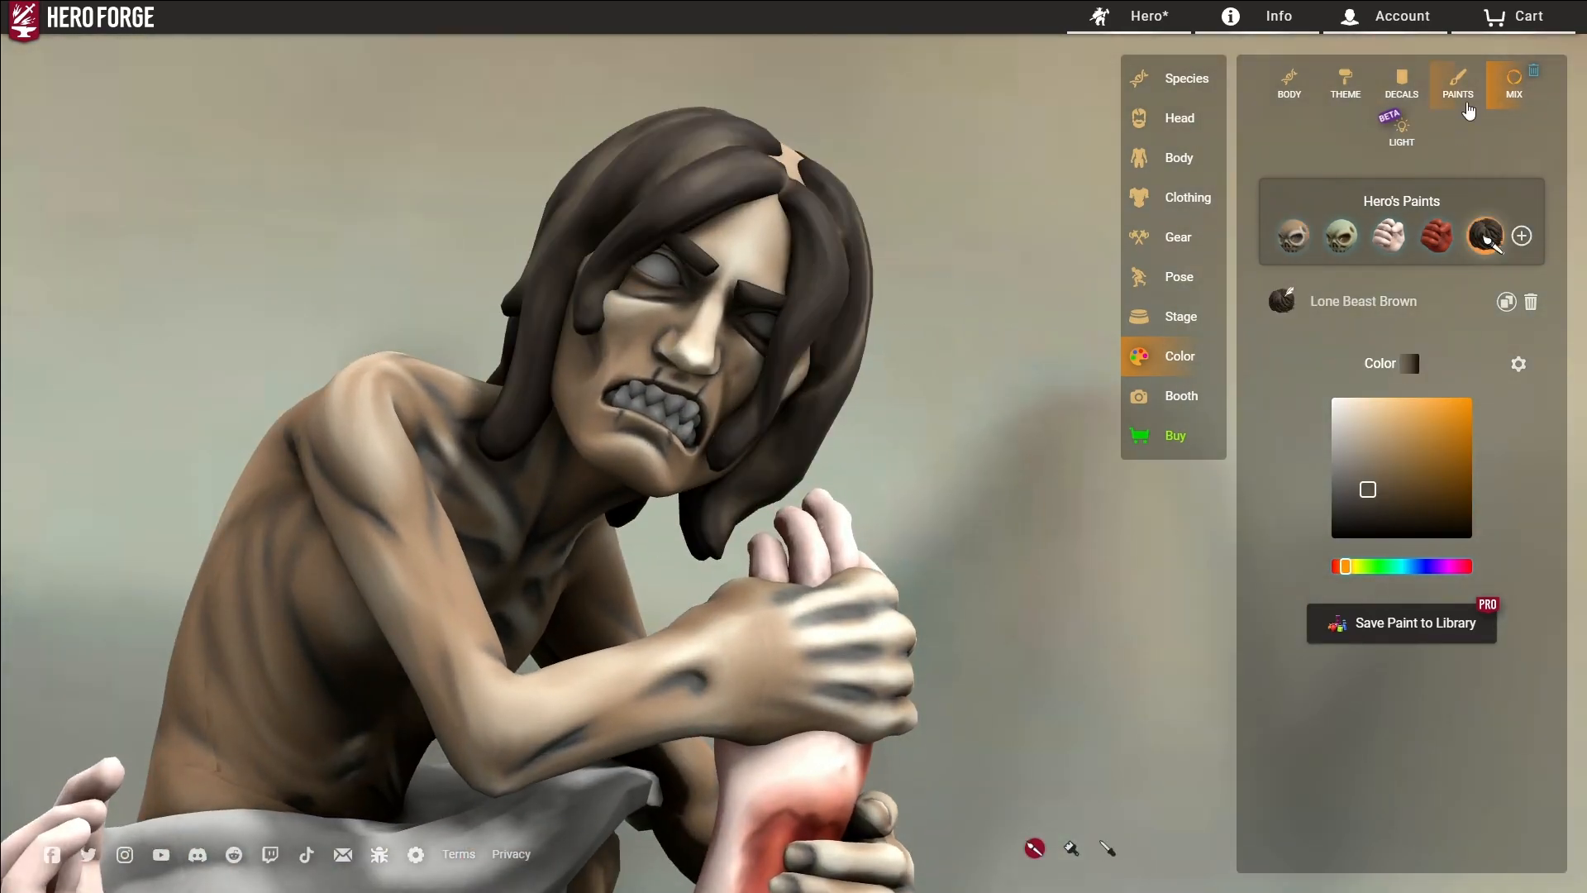
Step: Paint the bared teeth with the grey-green bone paint
click(1467, 104)
click(1435, 173)
click(1498, 300)
click(691, 413)
drag(761, 451, 963, 463)
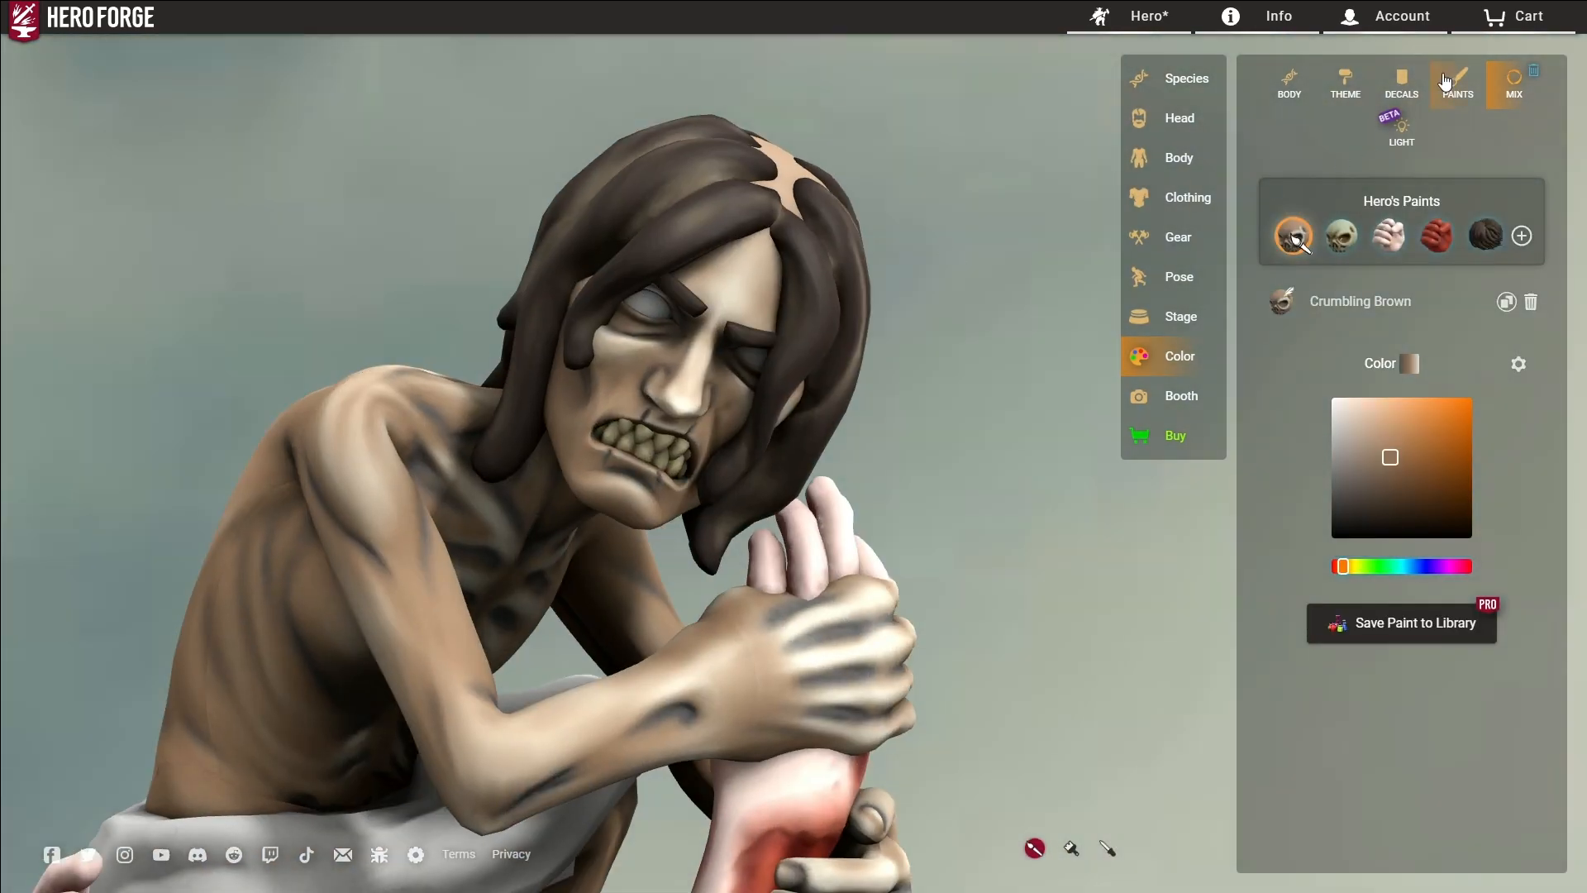
Step: Apply the Blue eye paint to the eyes and recolor its iris and eyeball black and its pupil white
click(1456, 82)
click(1468, 207)
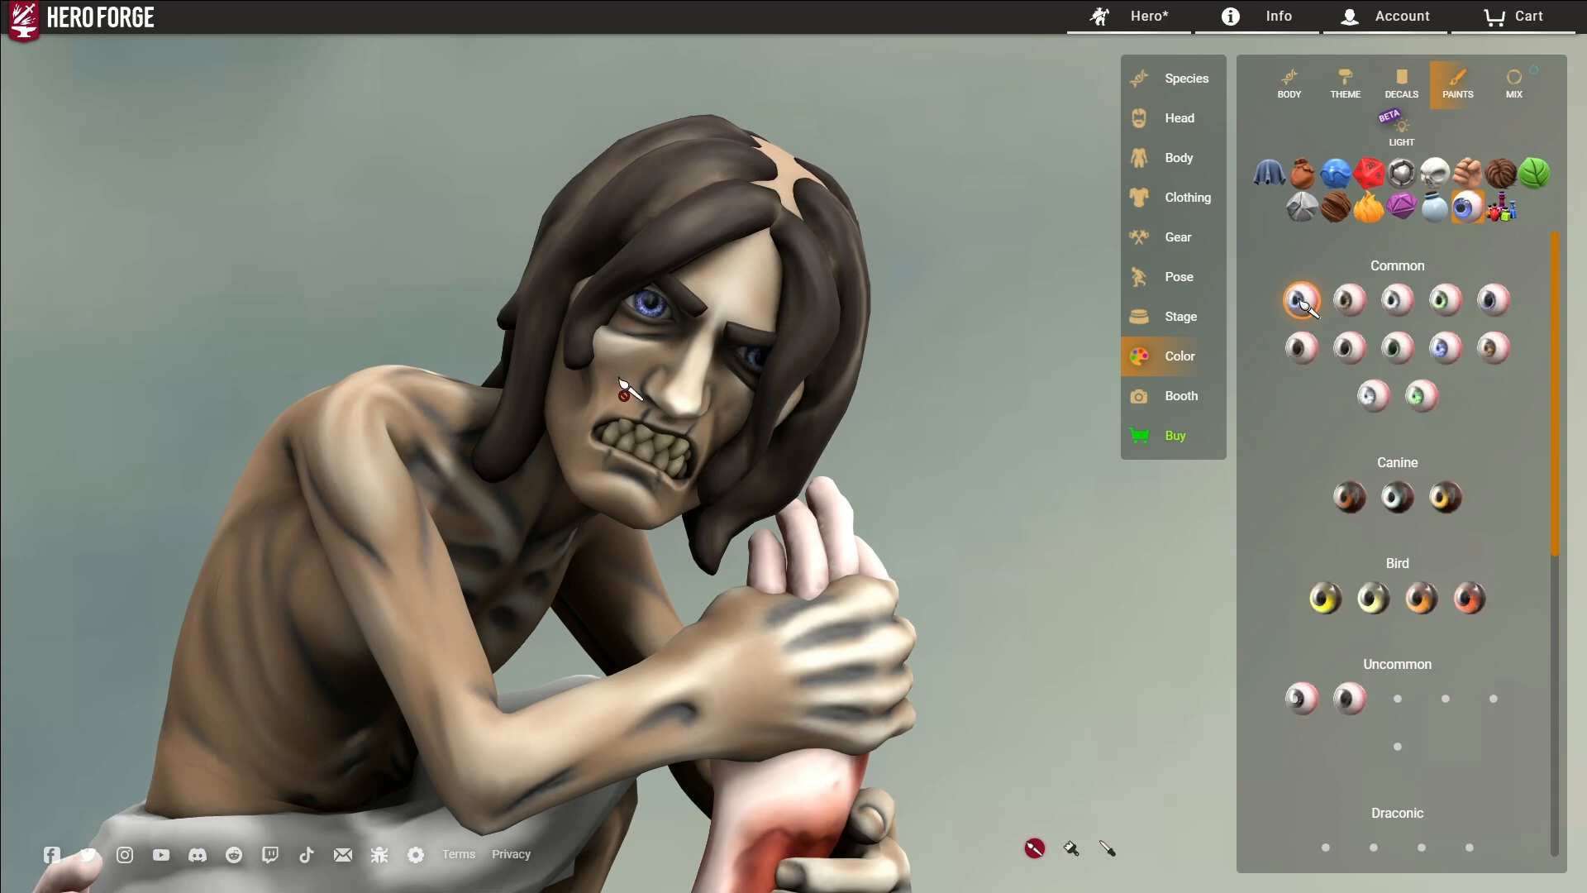
click(653, 310)
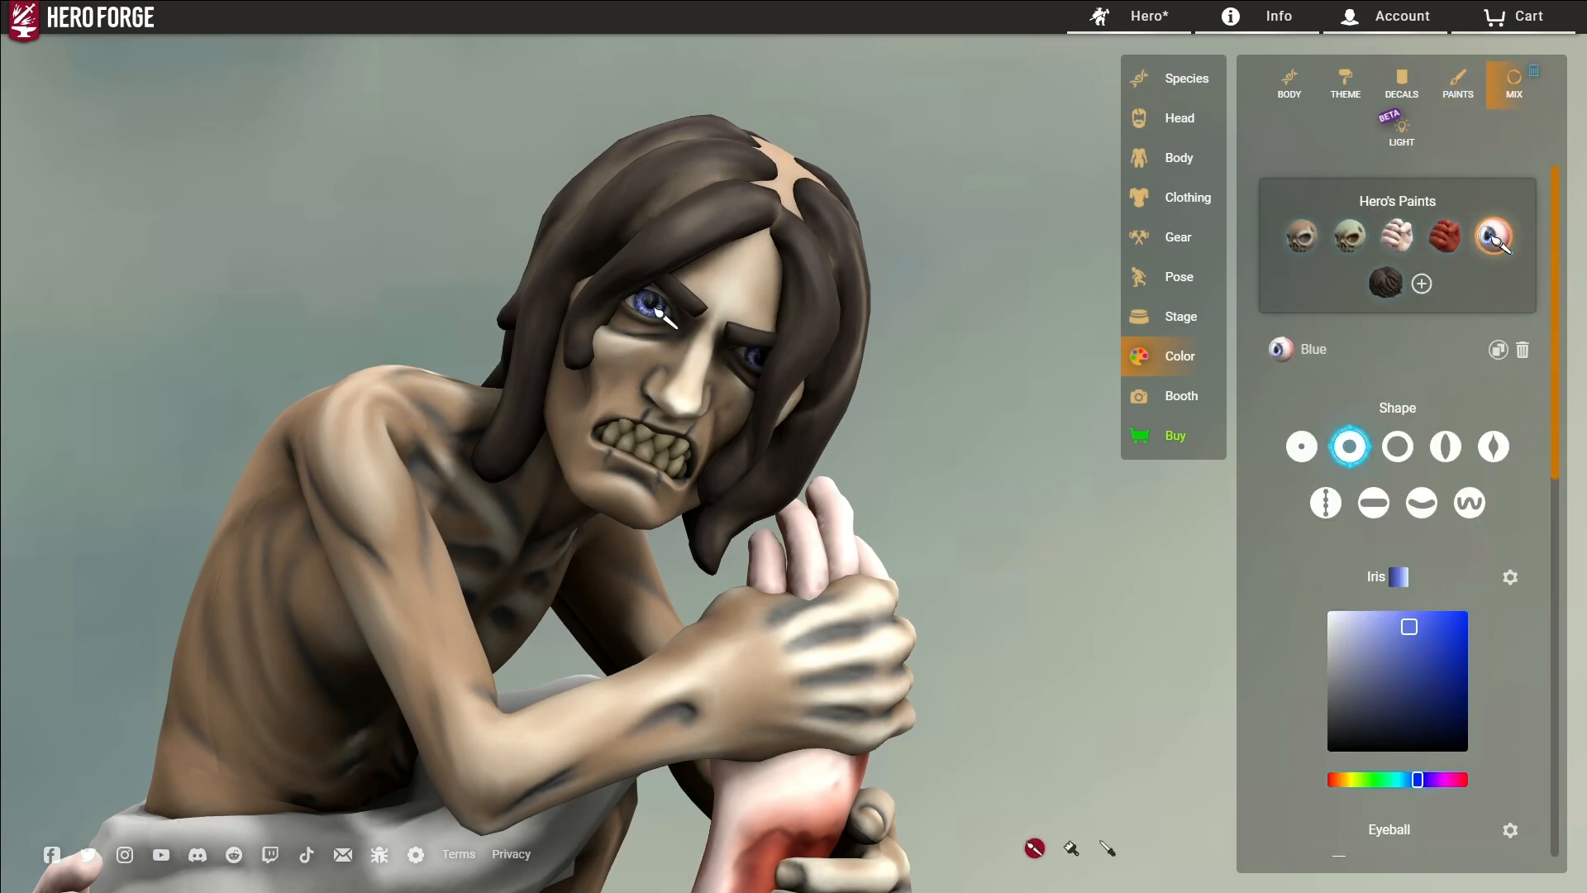
click(1350, 447)
scroll(1352, 539, down, 3)
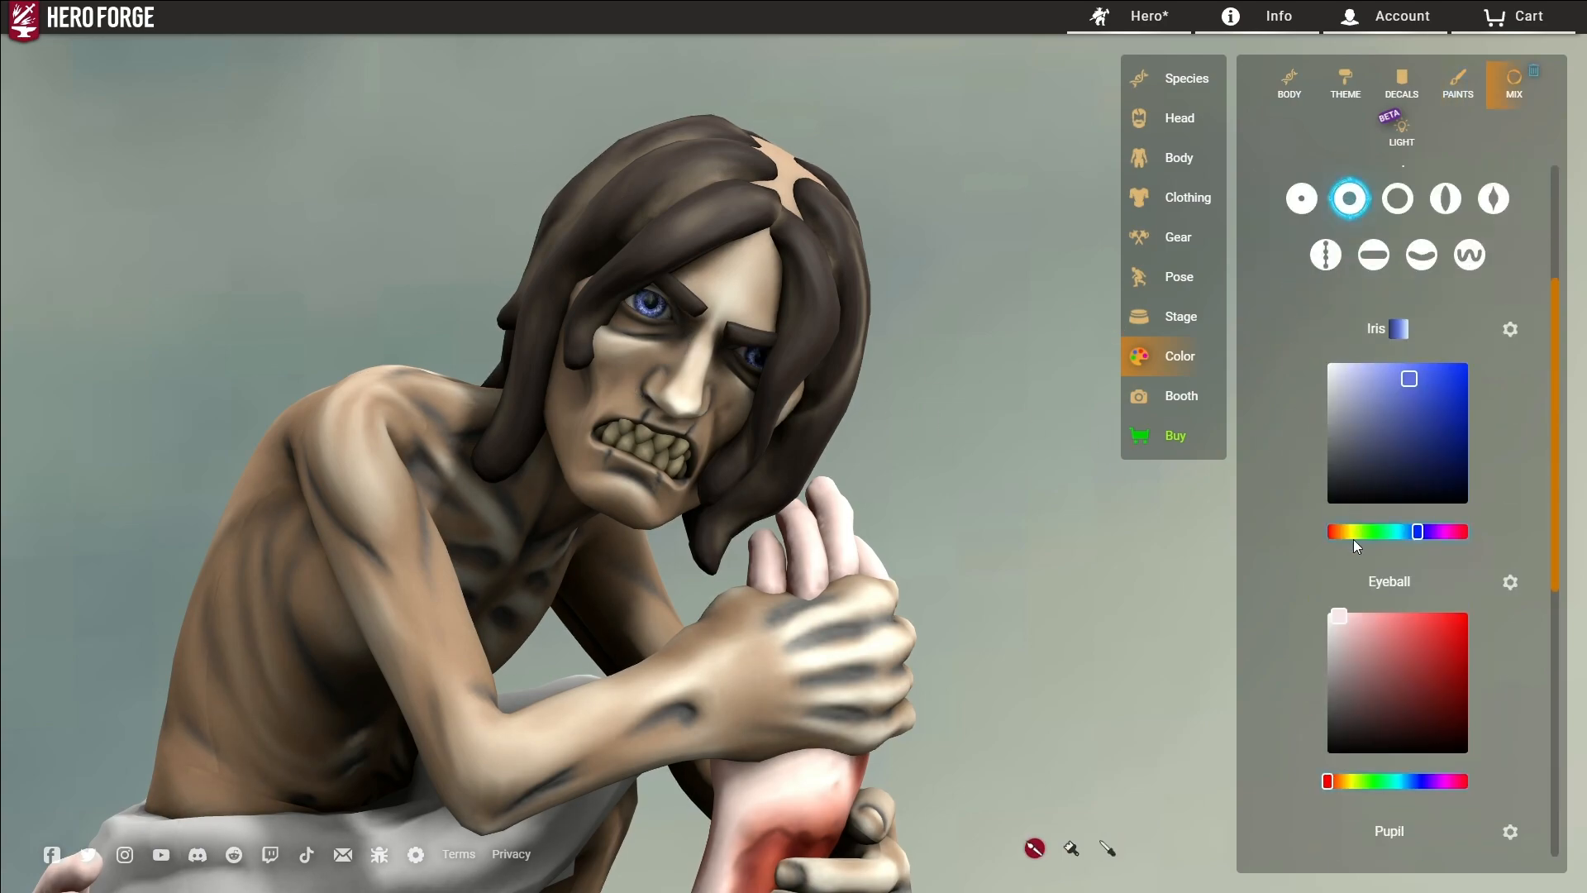
drag(1402, 394, 1395, 409)
scroll(1331, 554, down, 4)
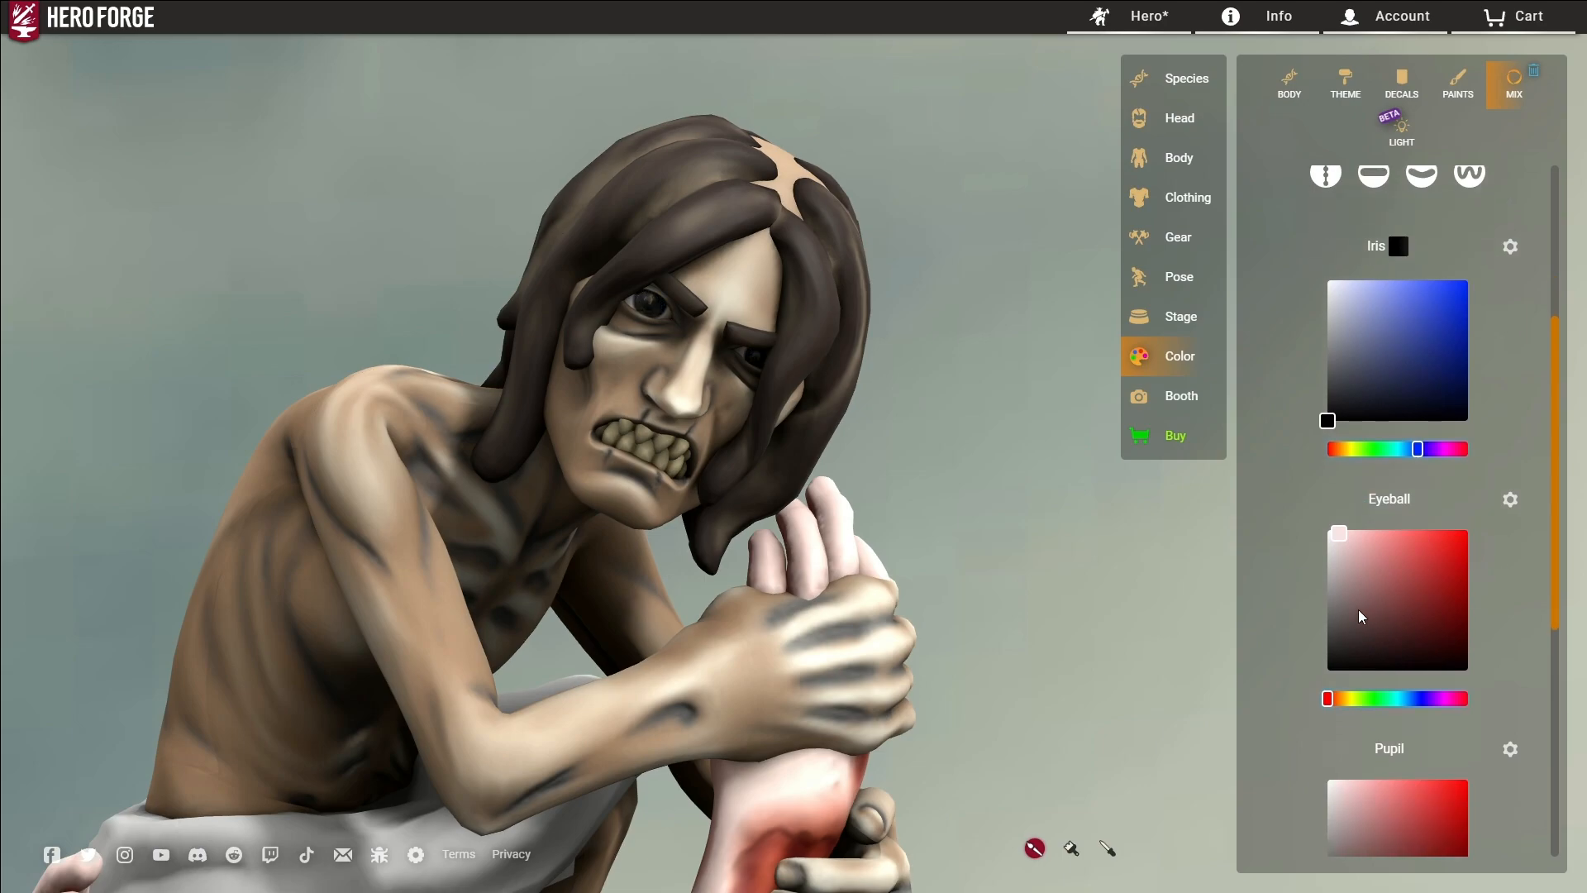
scroll(1366, 695, down, 3)
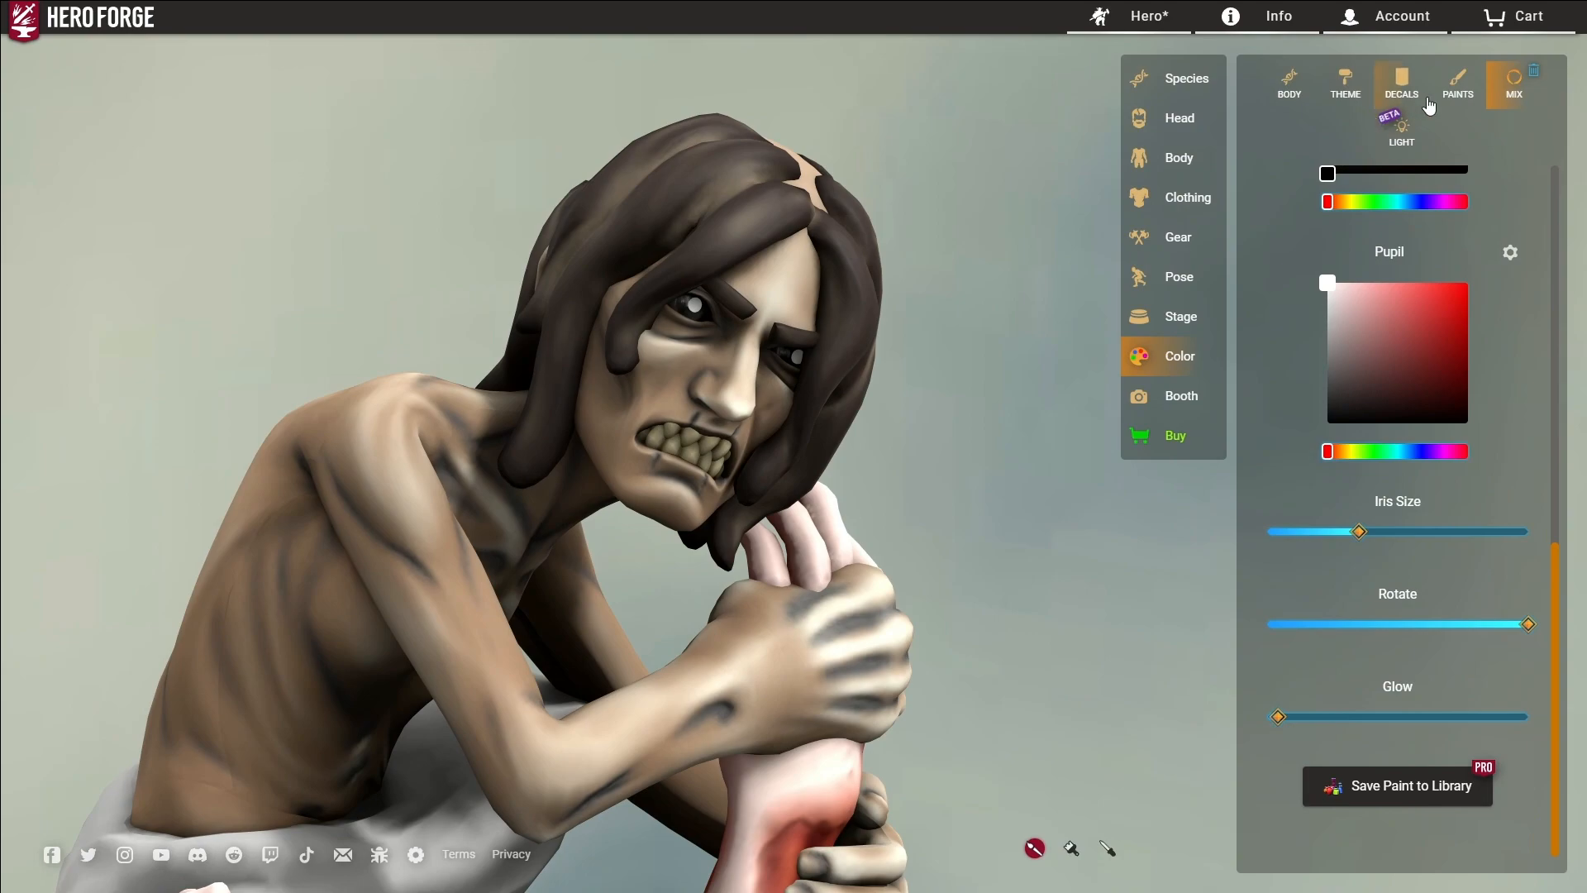
Step: Lower the face's Look Horizontal value to turn the gaze to the side
click(1176, 281)
click(1427, 248)
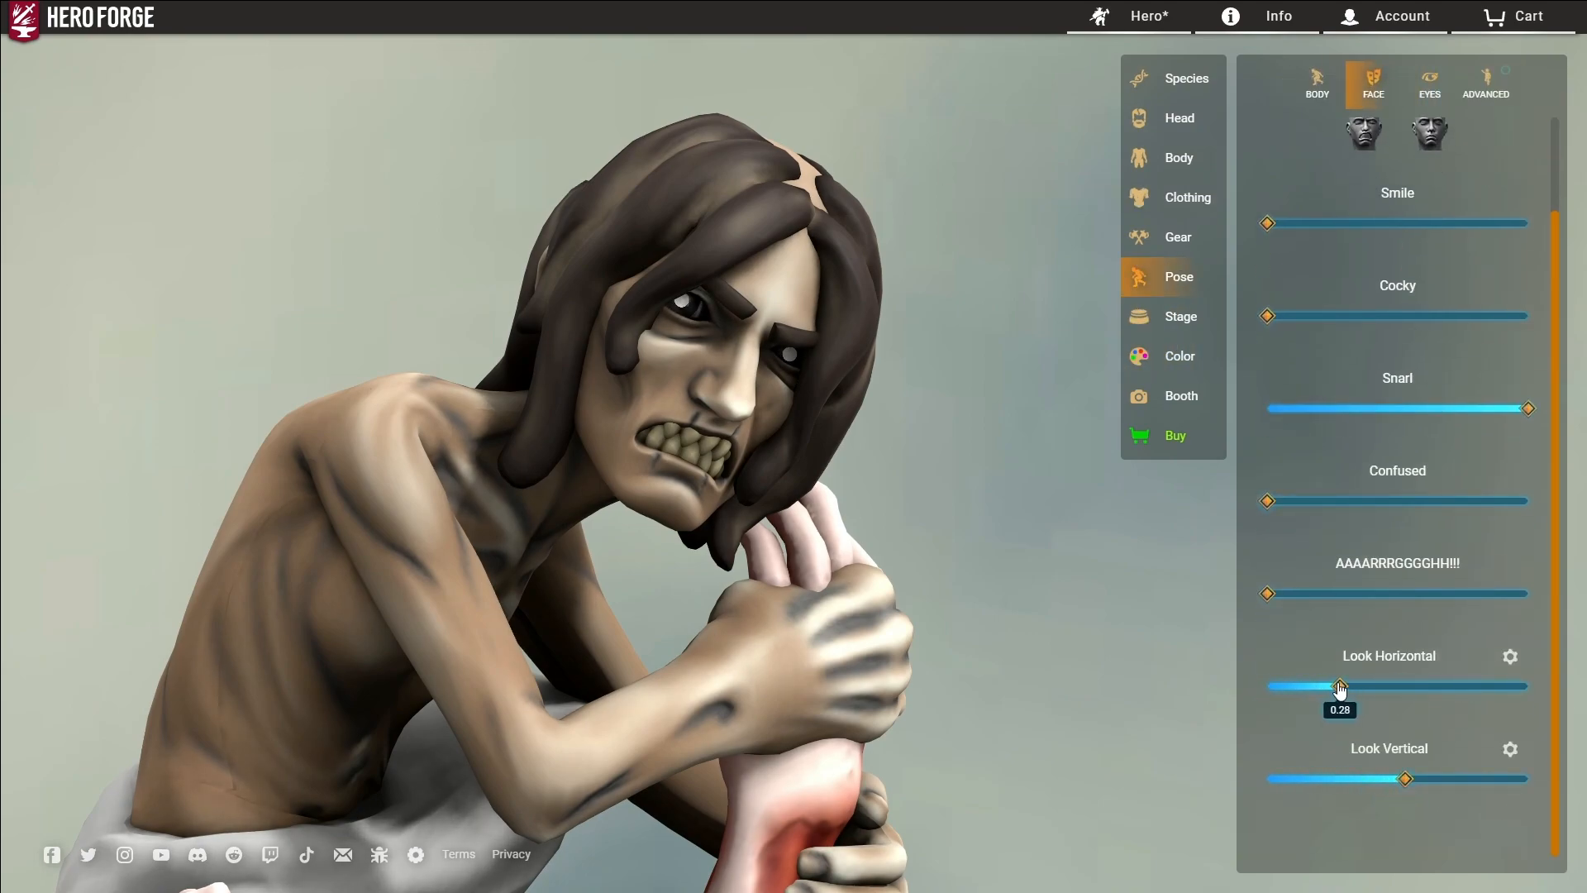
drag(1341, 689, 1328, 687)
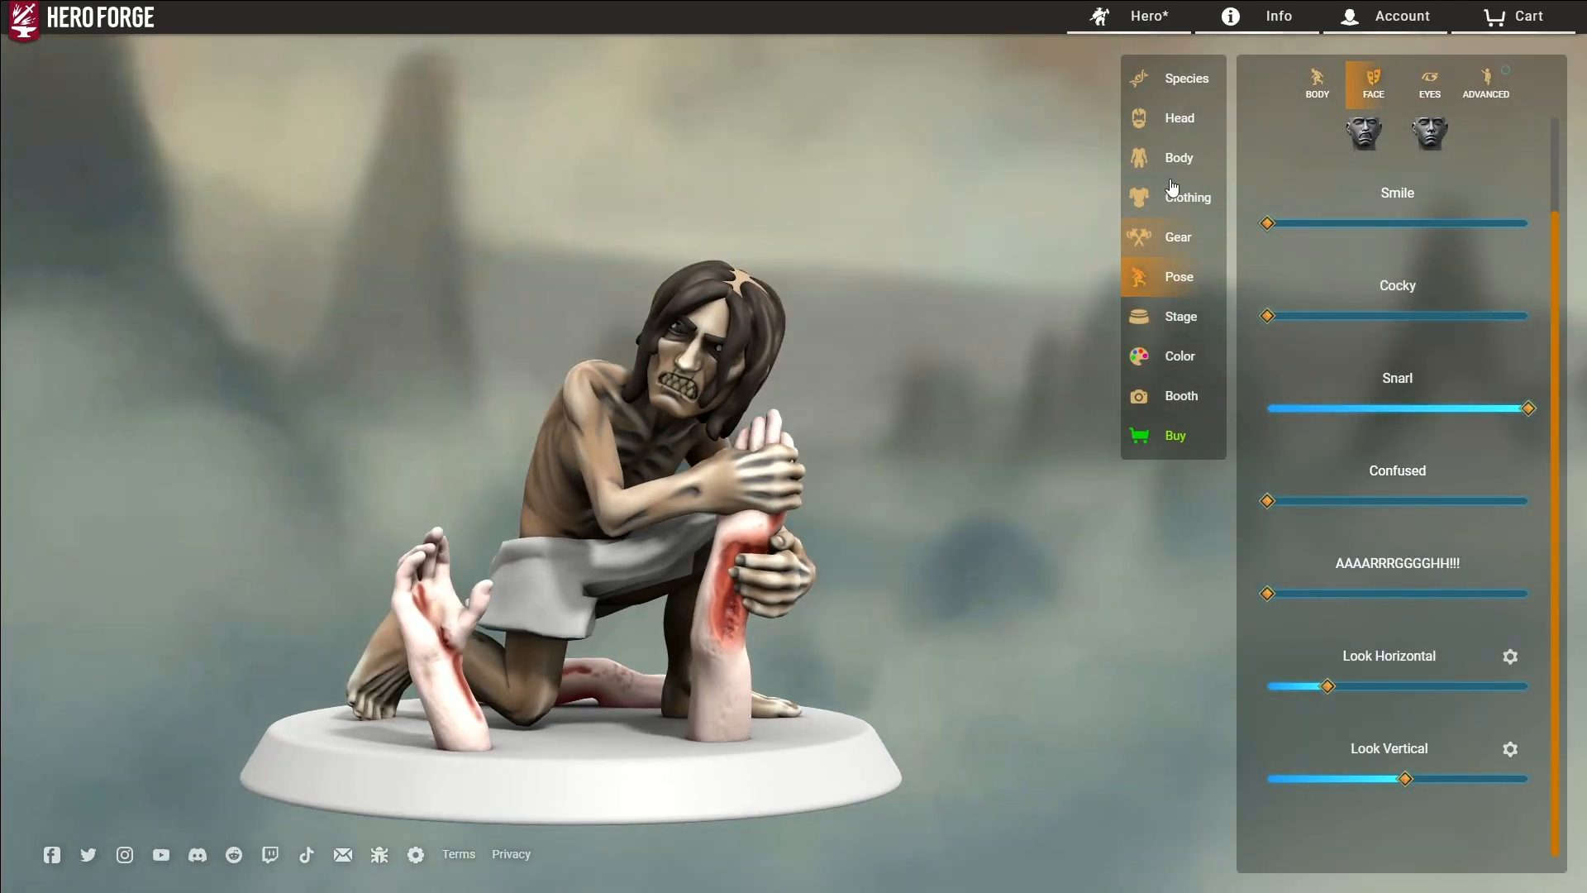
Step: Paint the ragged waist wrap with a dull dark brown leather paint
click(1170, 200)
click(1170, 350)
mouse_move(1016, 463)
mouse_down()
mouse_move(1006, 521)
mouse_move(609, 472)
mouse_move(875, 369)
mouse_move(1066, 546)
mouse_up()
click(1460, 87)
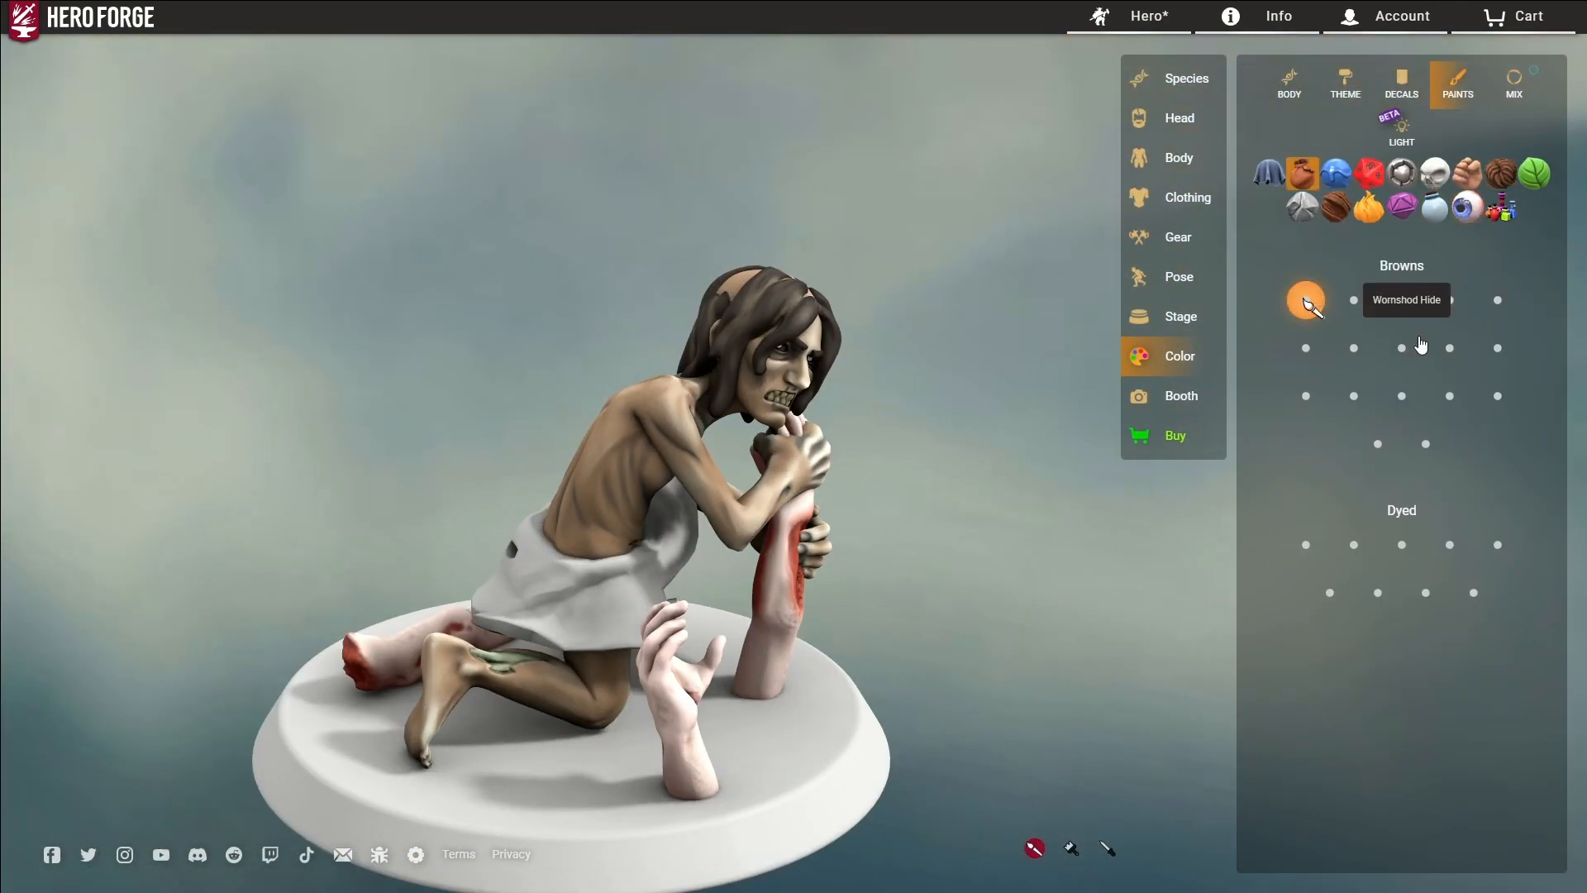
click(600, 605)
mouse_move(612, 602)
mouse_down()
mouse_move(1202, 574)
mouse_move(395, 474)
mouse_up()
mouse_move(735, 480)
mouse_down()
mouse_move(458, 600)
mouse_move(1227, 198)
mouse_up()
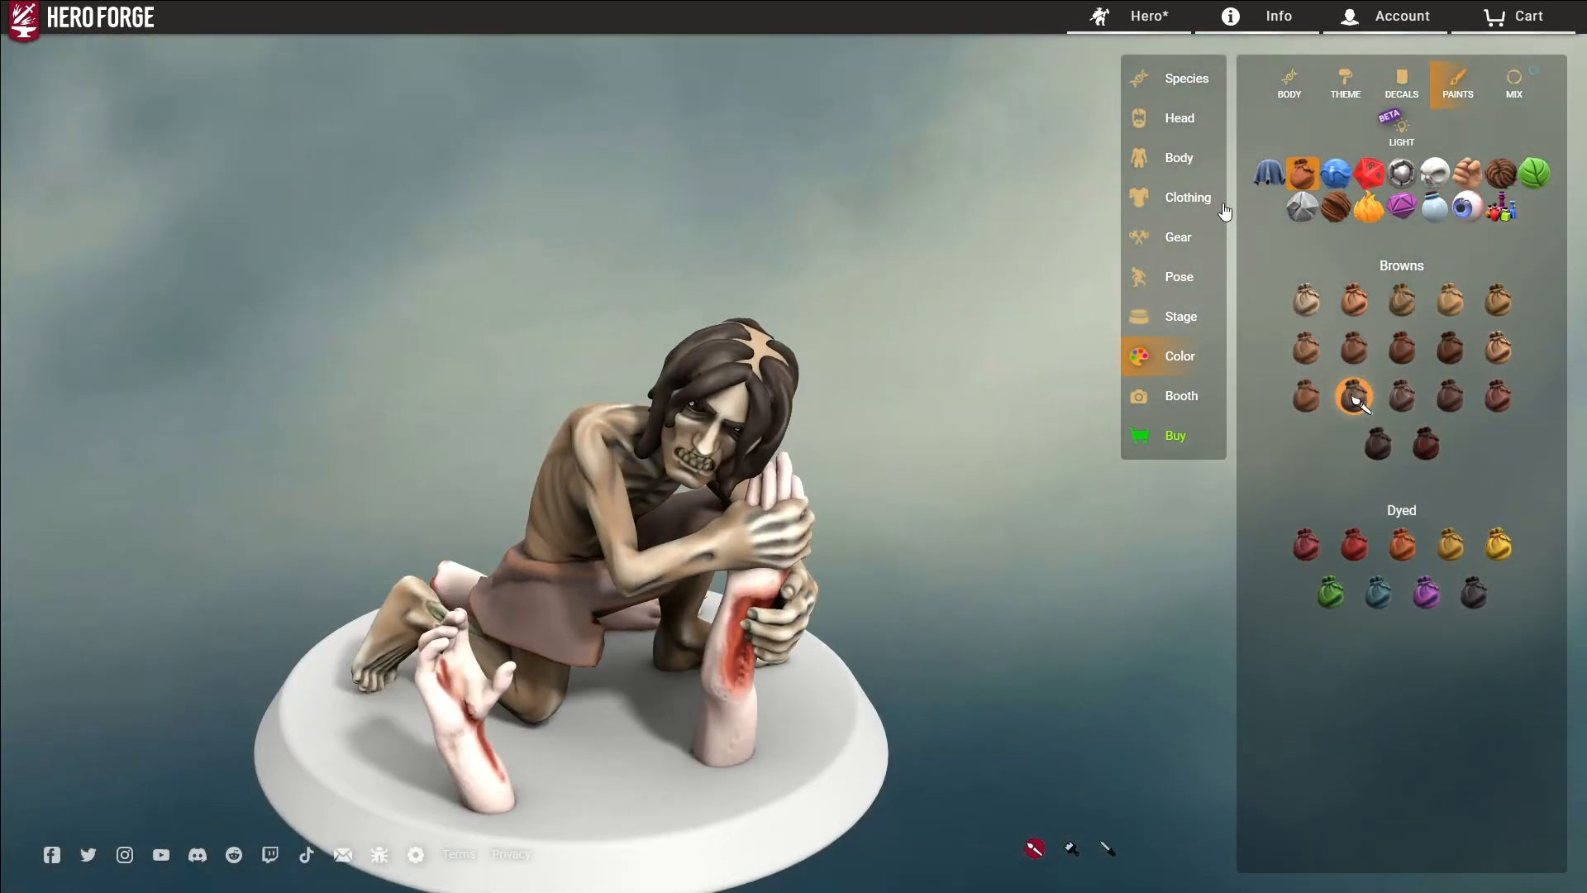
Step: Replace the round base with the plain square base
click(1180, 317)
click(1459, 82)
click(1343, 428)
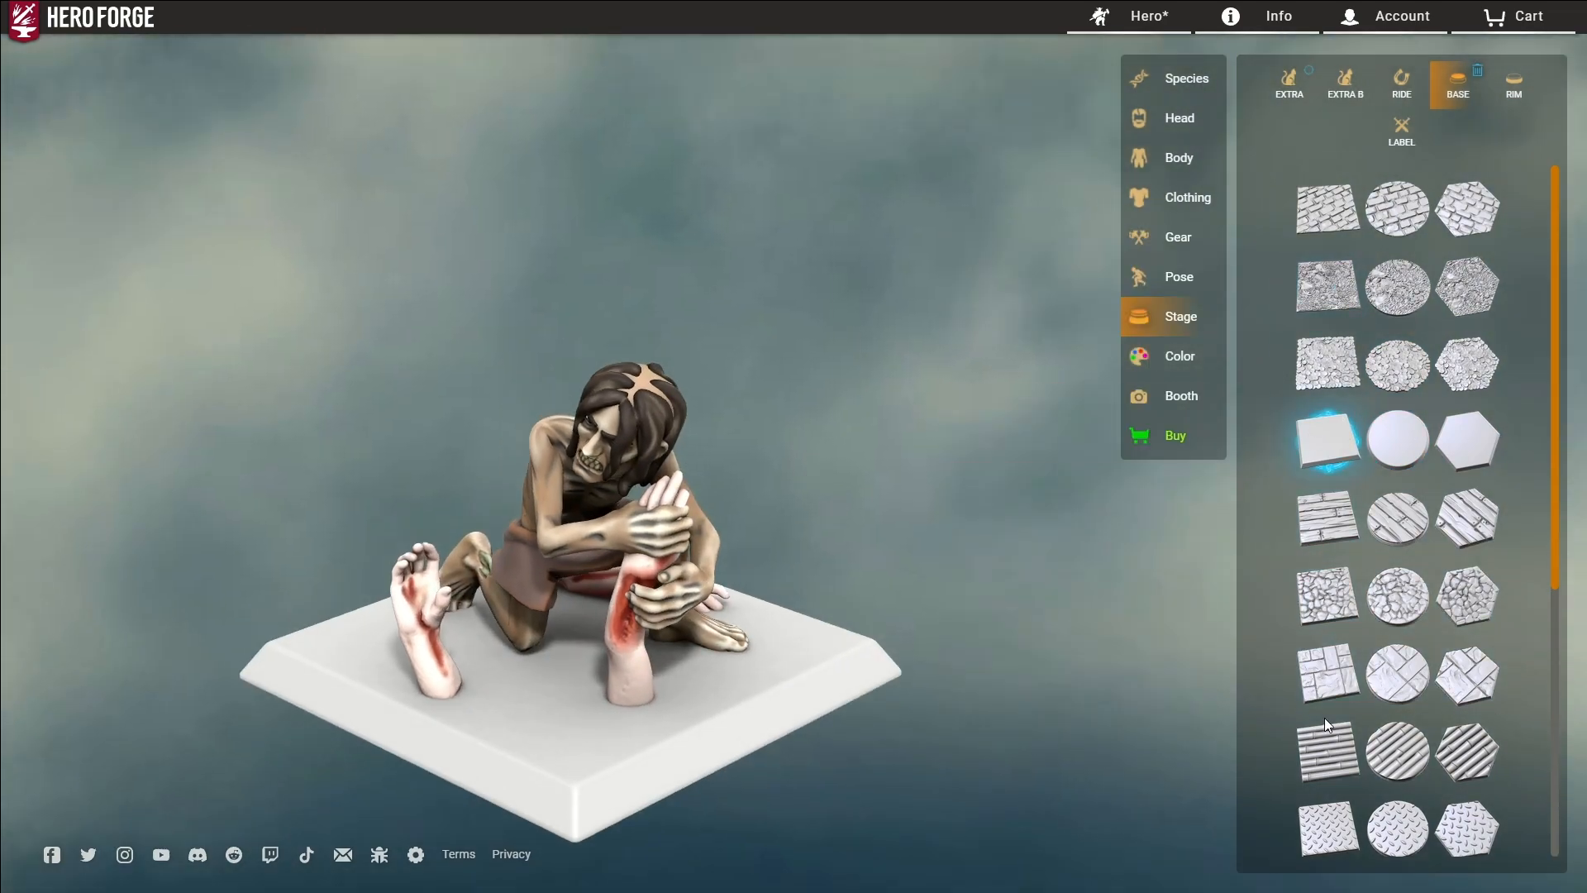
scroll(1325, 703, down, 3)
click(1181, 357)
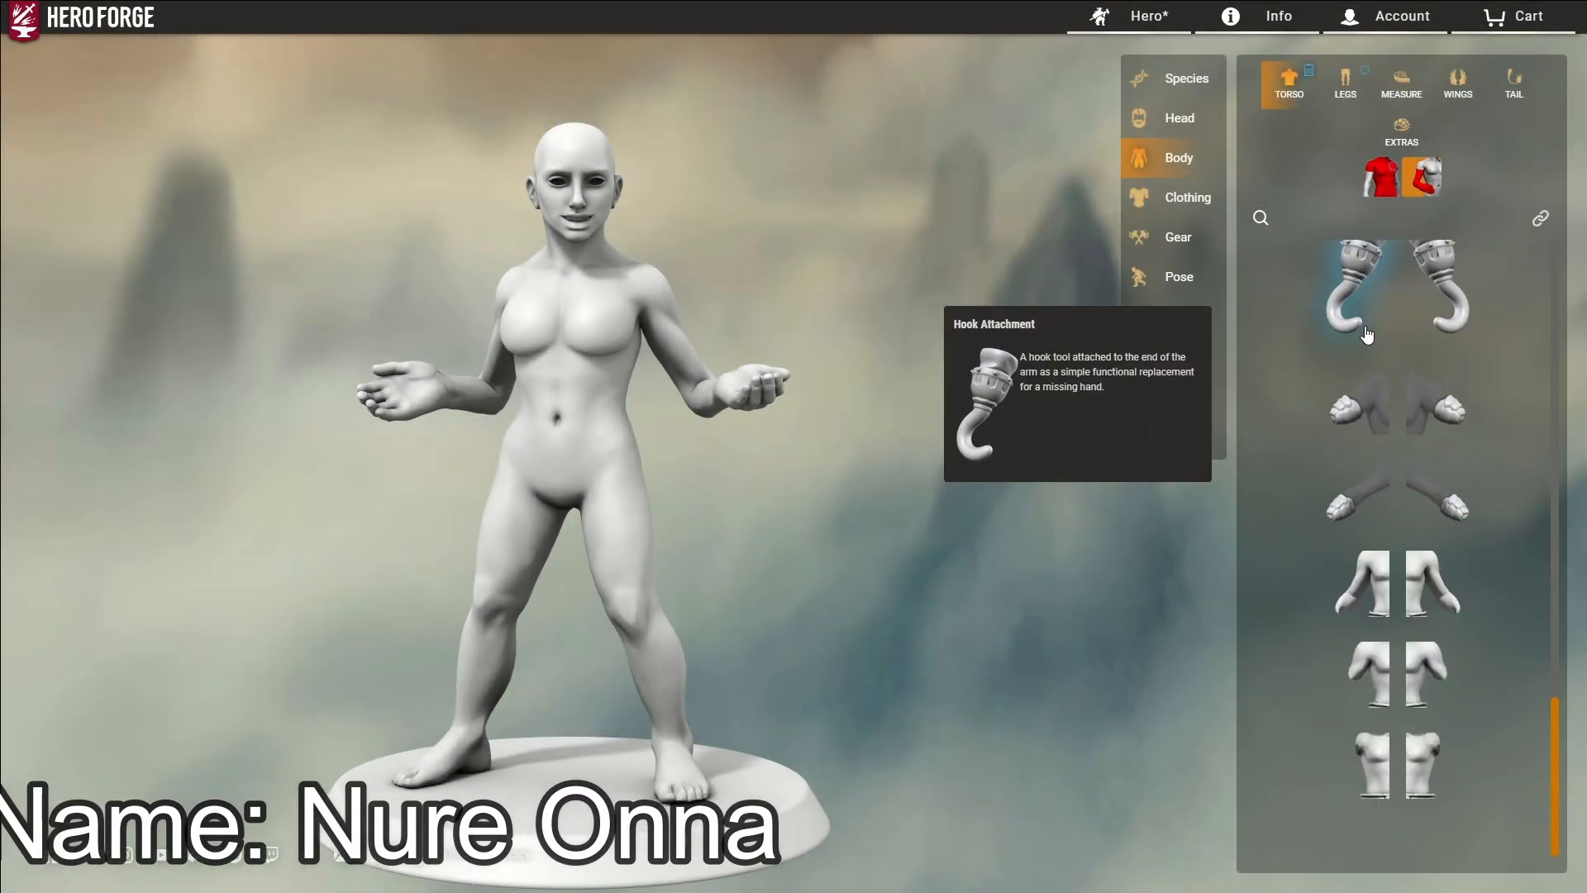
Step: Remove both arms from the new figure and replace its legs with the XL coiled serpent body
click(1372, 762)
click(1315, 478)
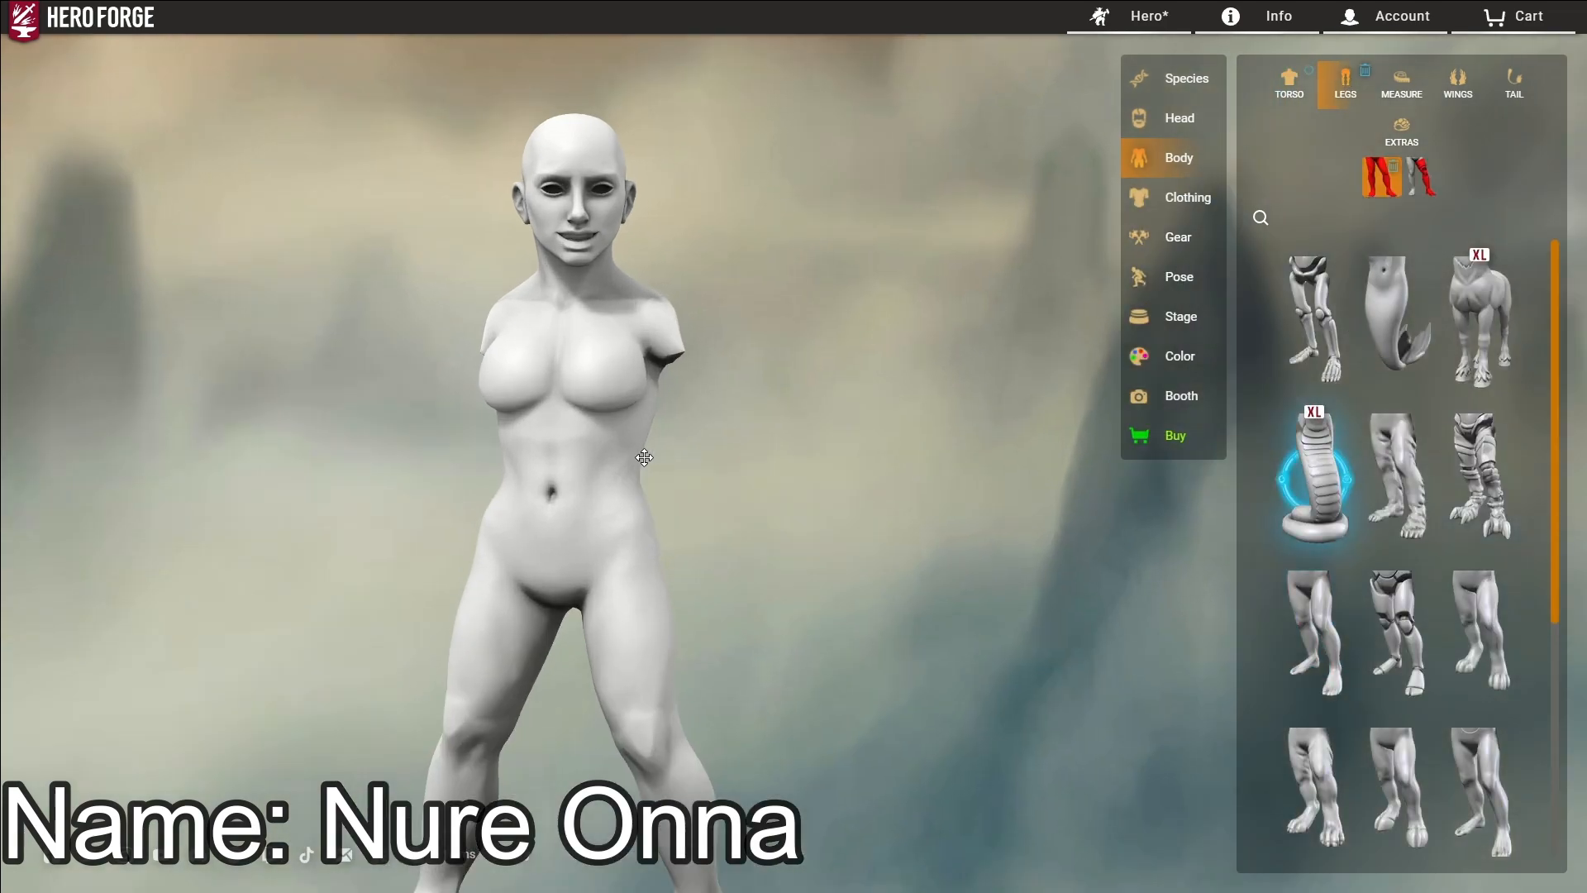
click(1187, 196)
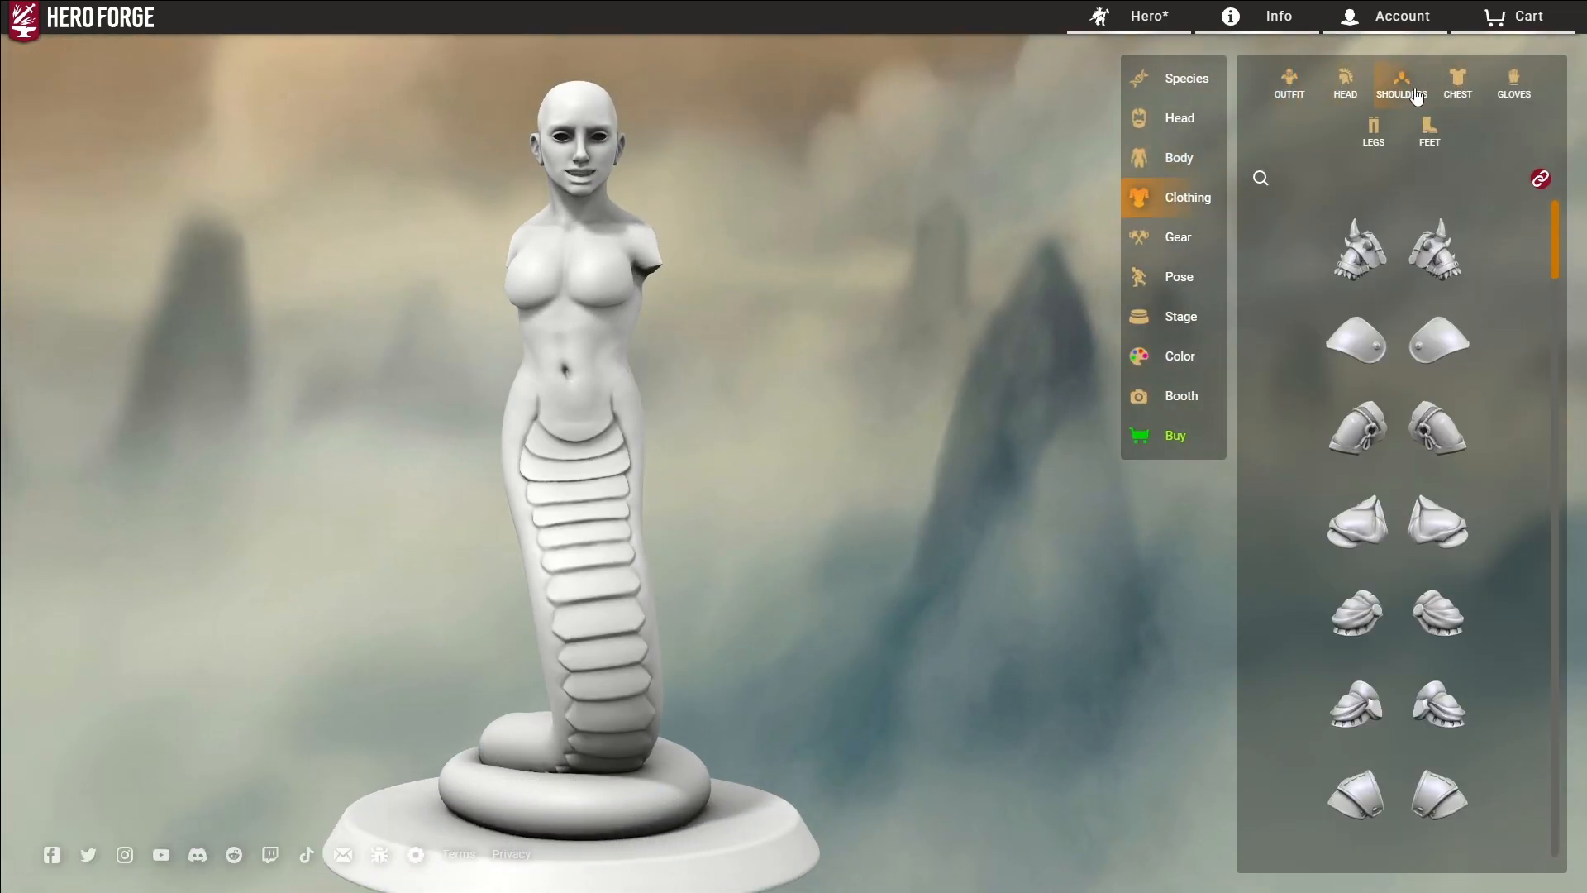
Step: Give the serpent woman long, loose hair flowing down her back
click(1176, 122)
scroll(1398, 496, down, 10)
click(1314, 515)
click(1397, 331)
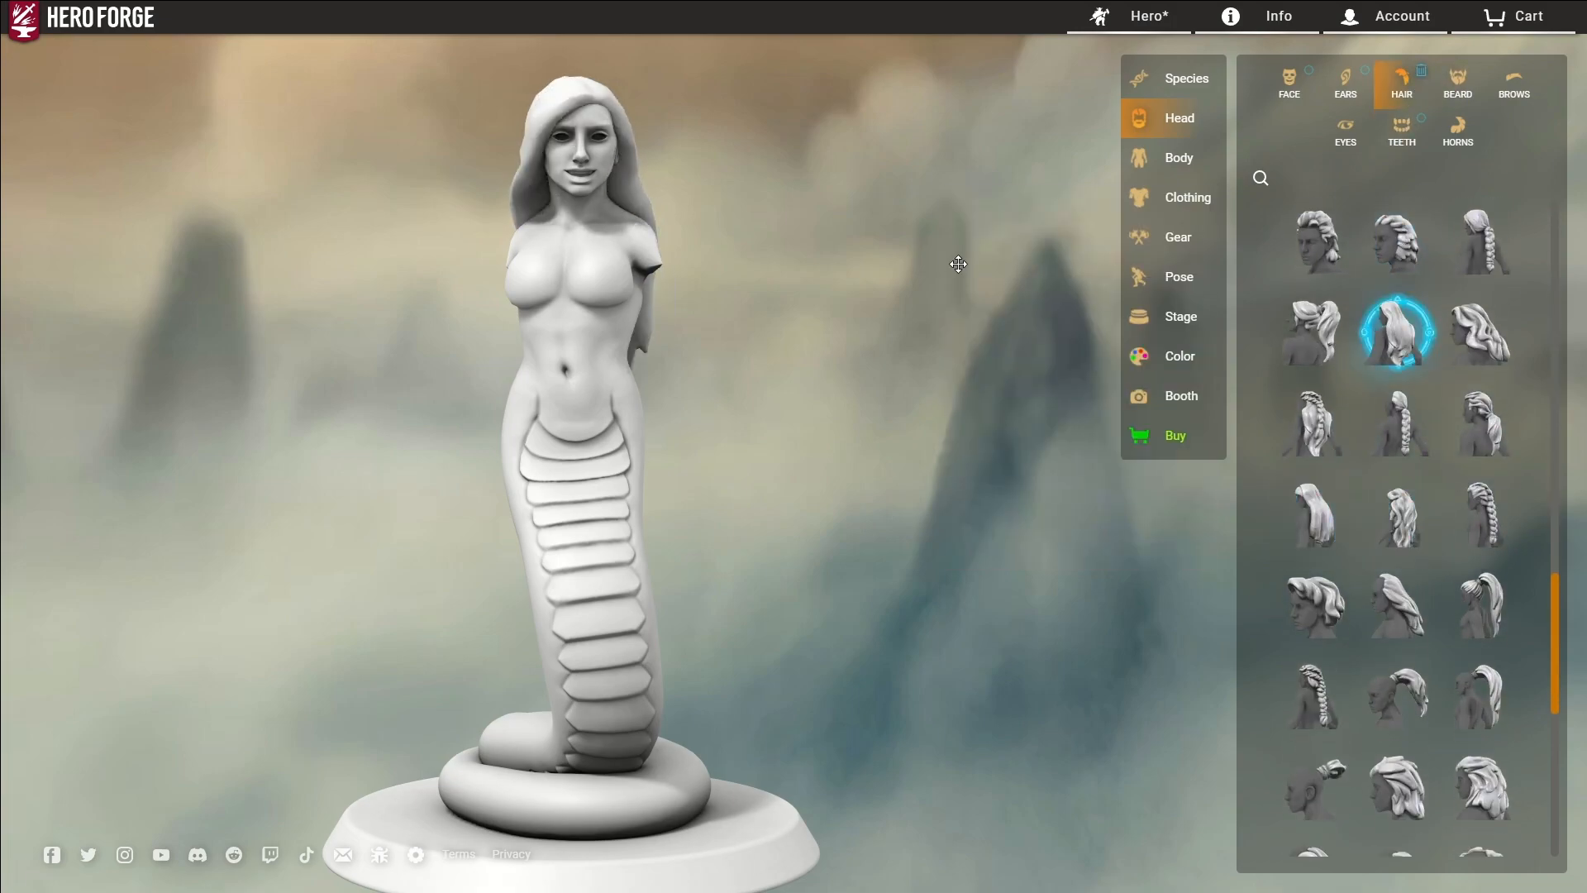
Step: Give the figure smooth round eyes and replace the torso with the reptilian one covered in segmented chest and belly plates
click(1346, 128)
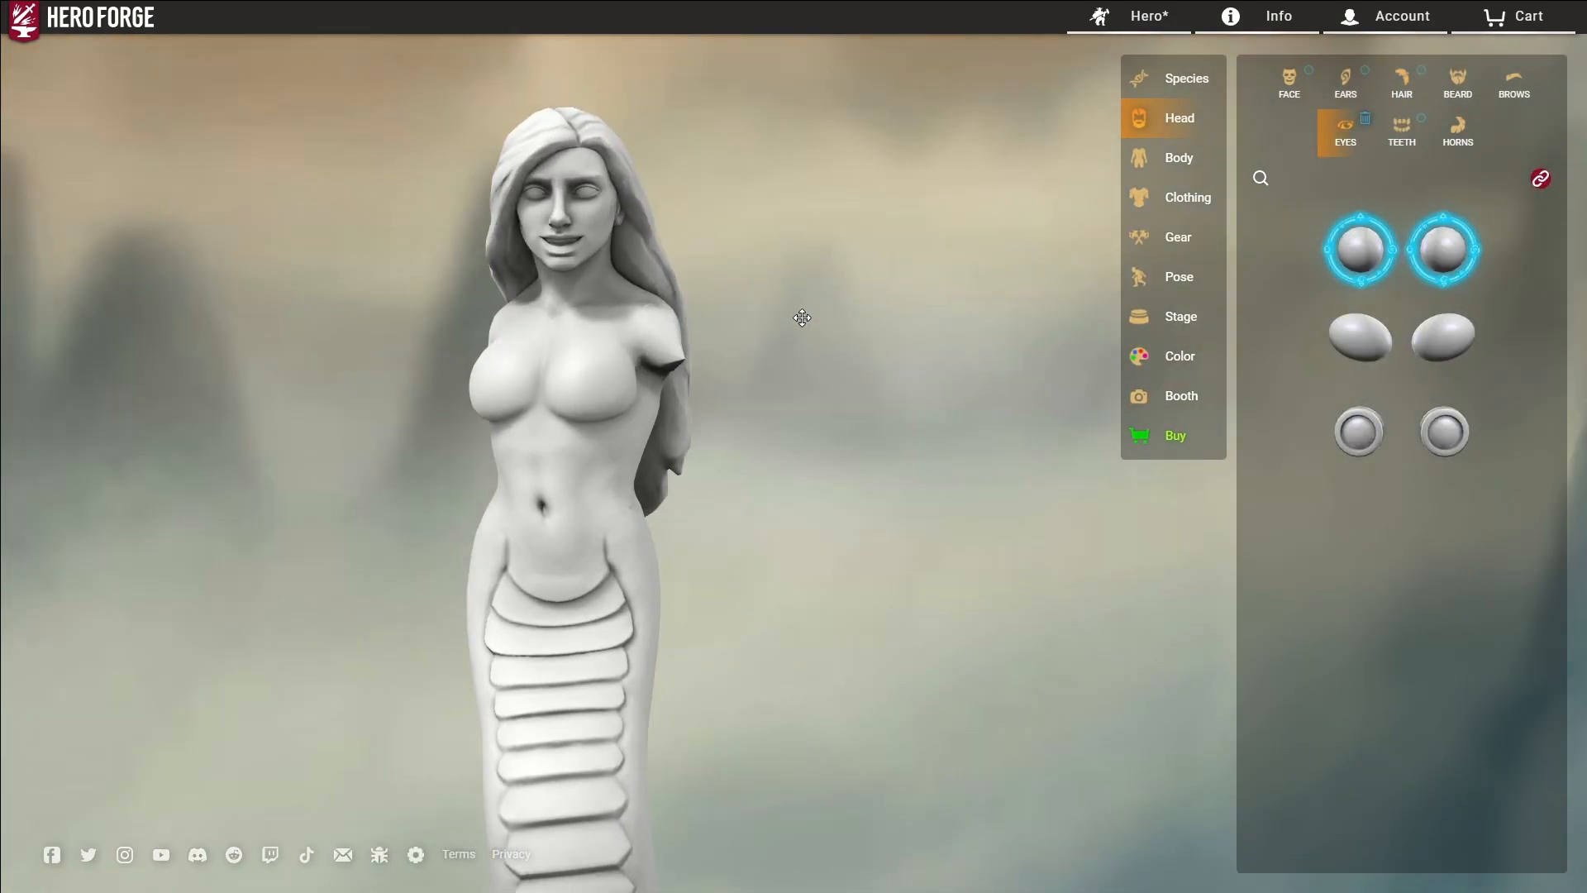
scroll(811, 317, up, 5)
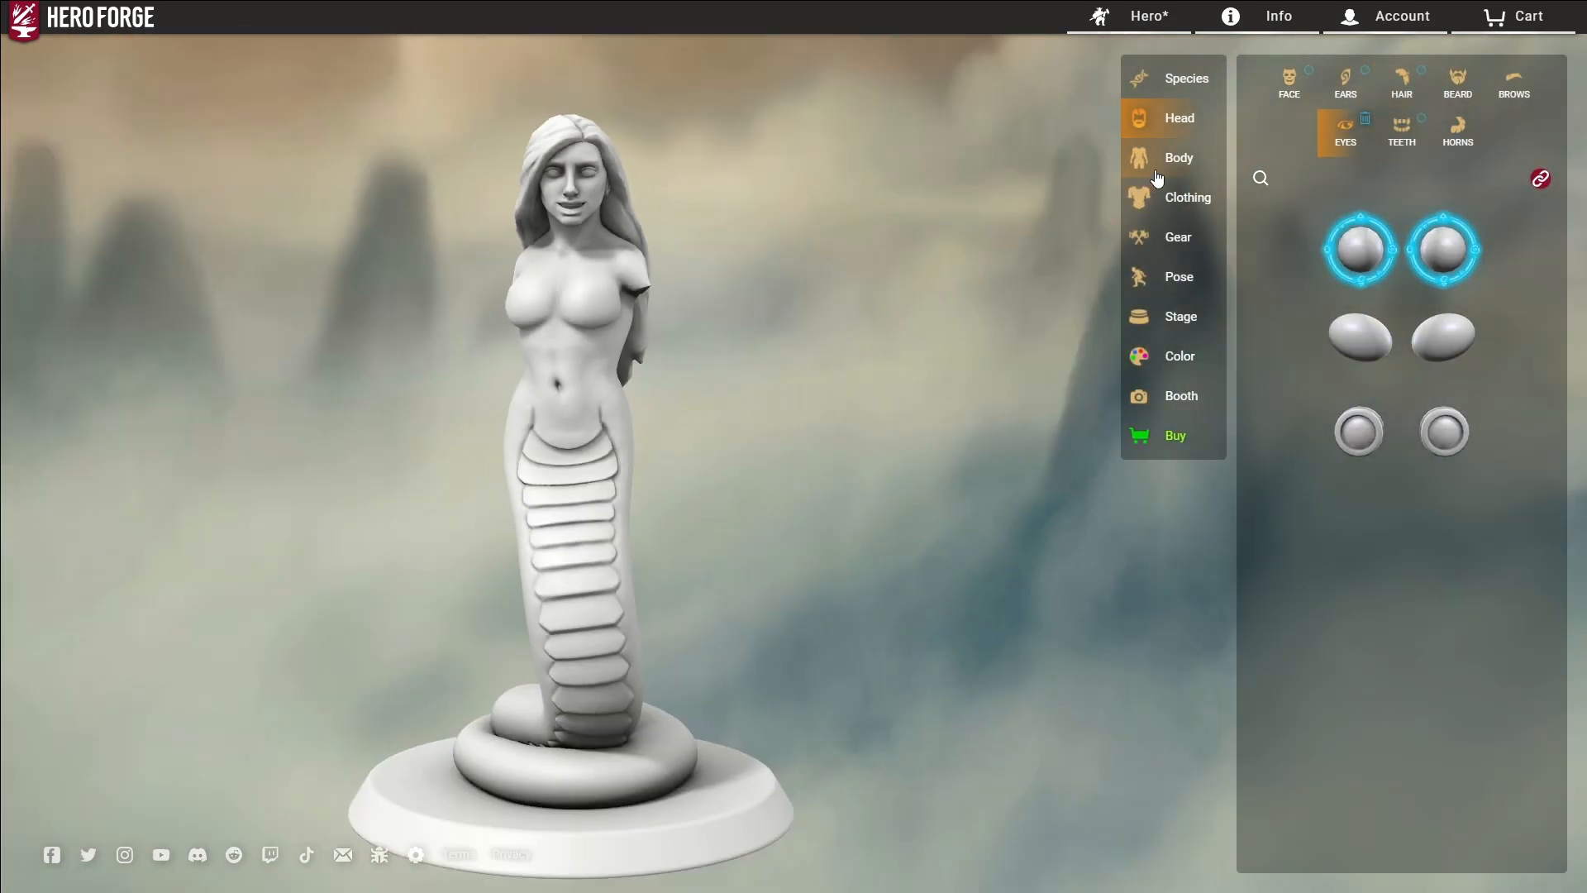
click(1187, 174)
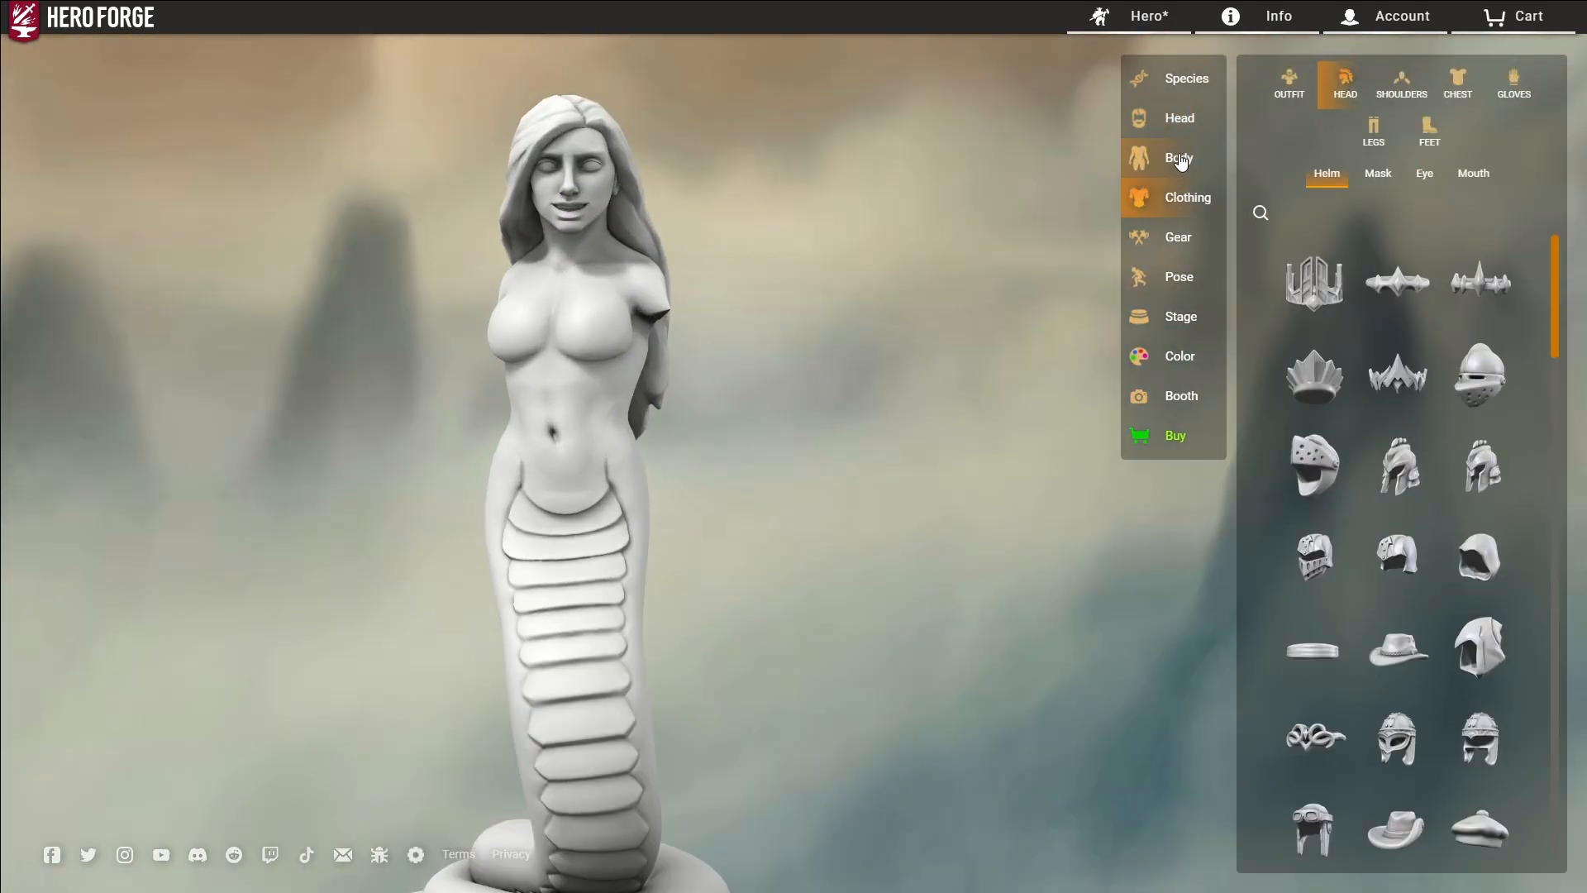
click(1294, 93)
click(1319, 472)
mouse_move(893, 450)
mouse_down()
mouse_move(727, 422)
mouse_move(867, 453)
mouse_up()
scroll(867, 453, down, 3)
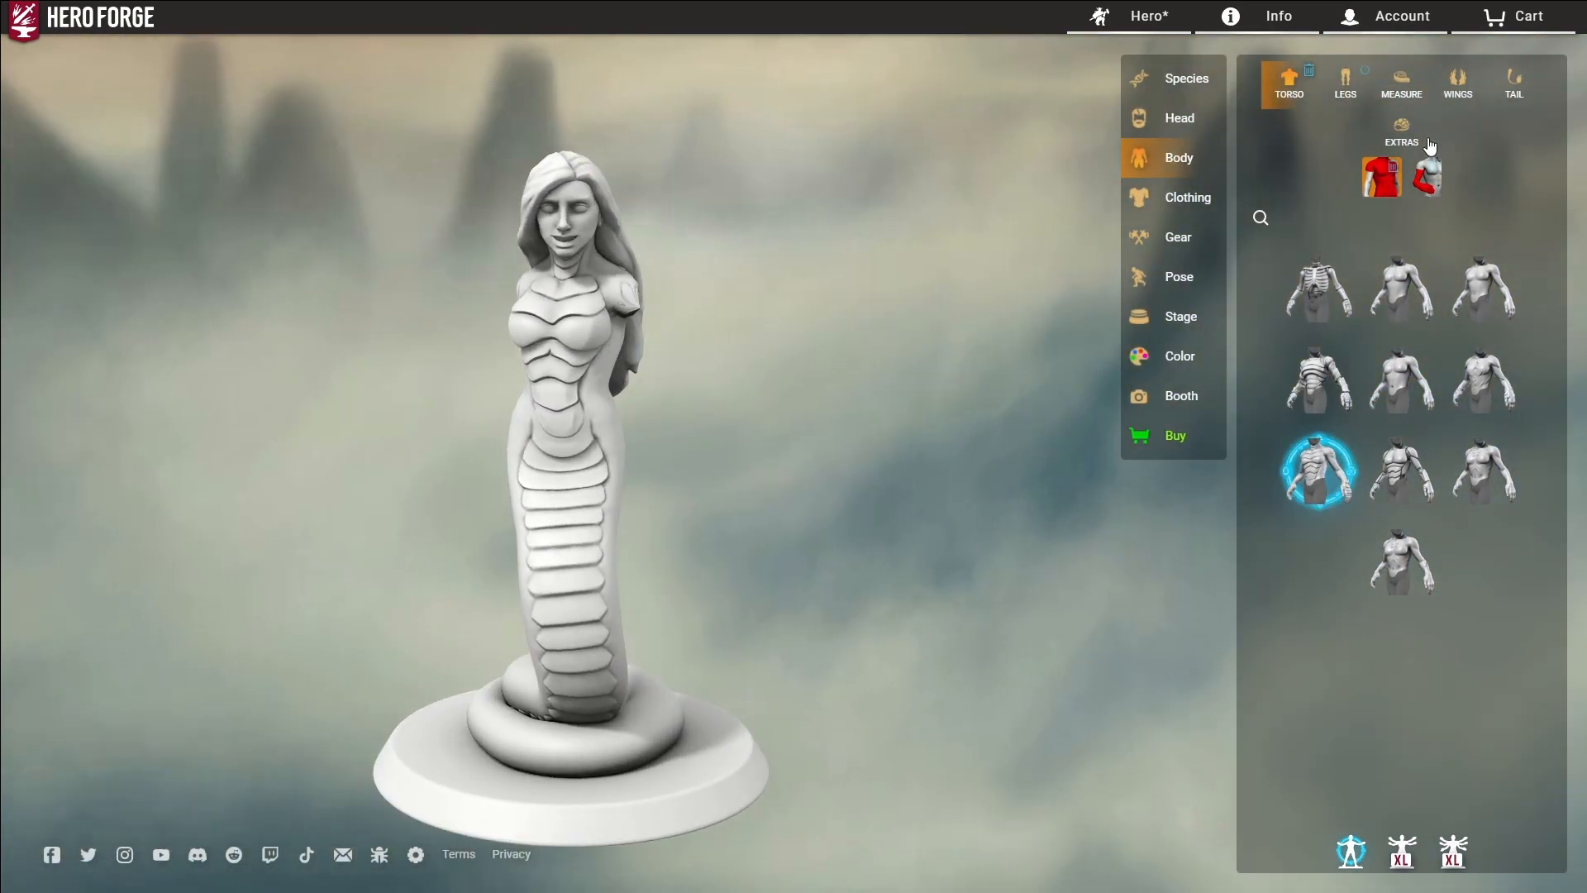
Step: Give the serpent woman the teeth option with two long upper fangs
click(1198, 200)
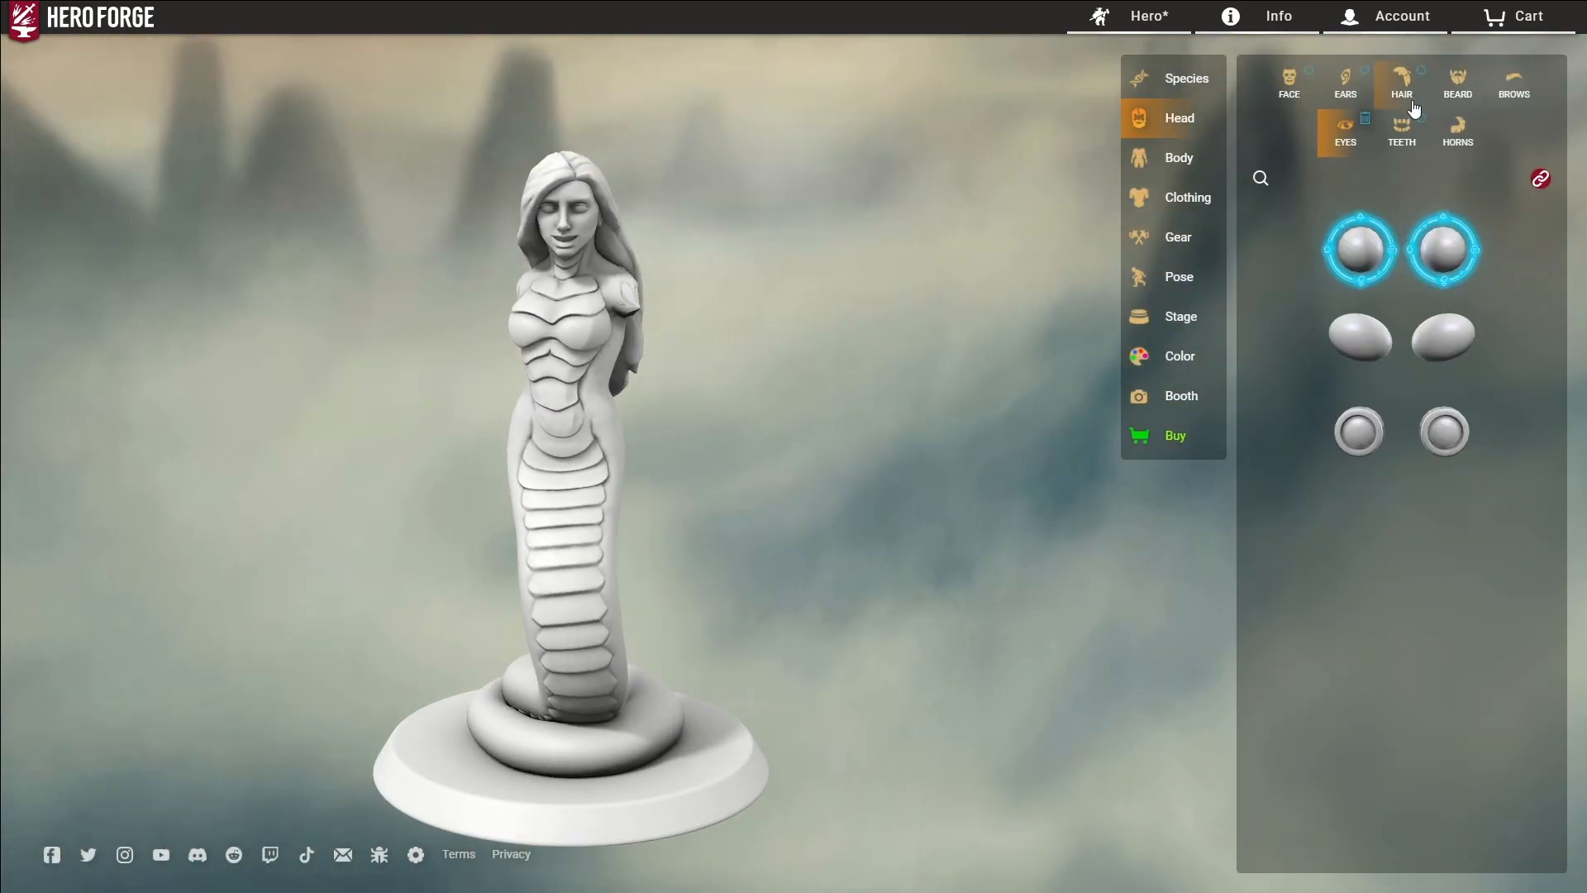
click(1343, 320)
scroll(843, 368, up, 3)
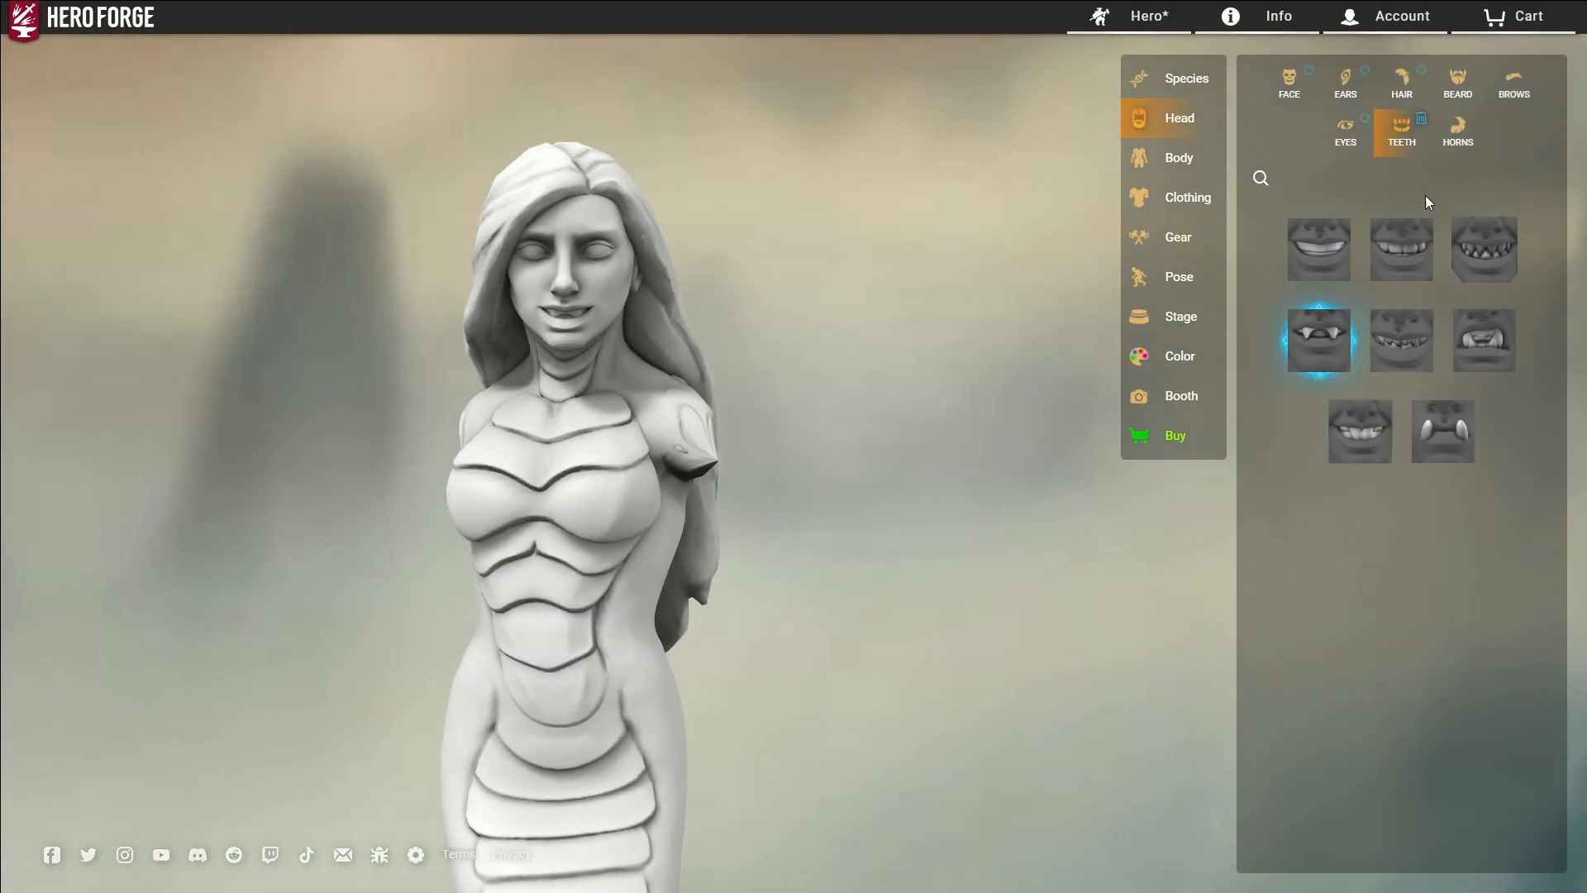
Step: Pose the serpent woman's body in the Low Strike pose
click(1174, 159)
click(1173, 198)
click(1172, 277)
click(1485, 83)
click(1318, 82)
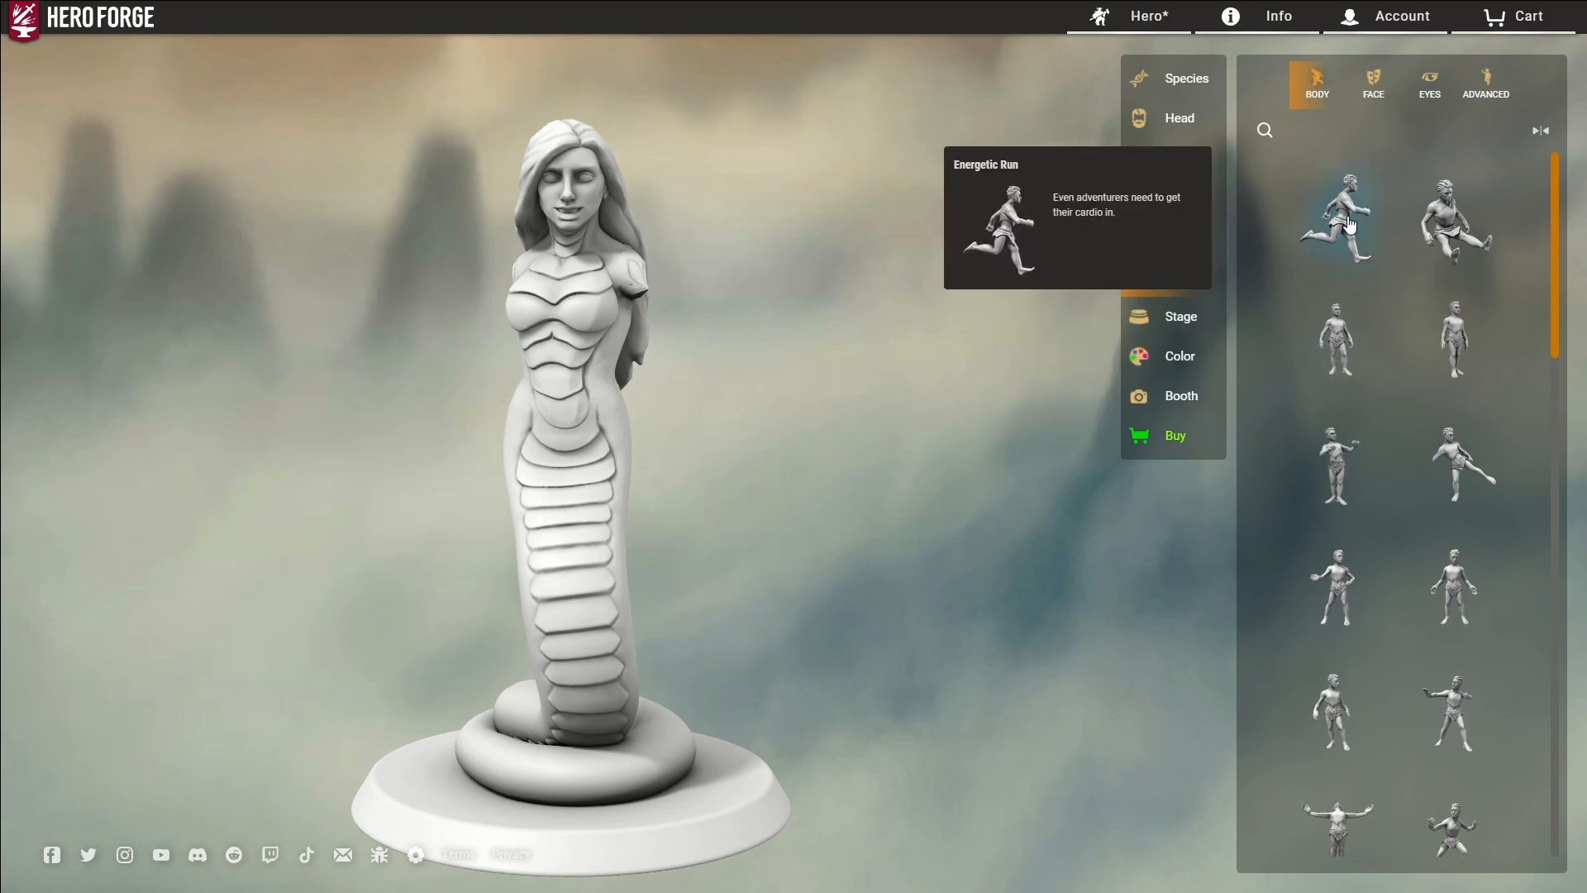
click(1337, 219)
click(1336, 338)
scroll(1406, 381, down, 5)
click(1454, 744)
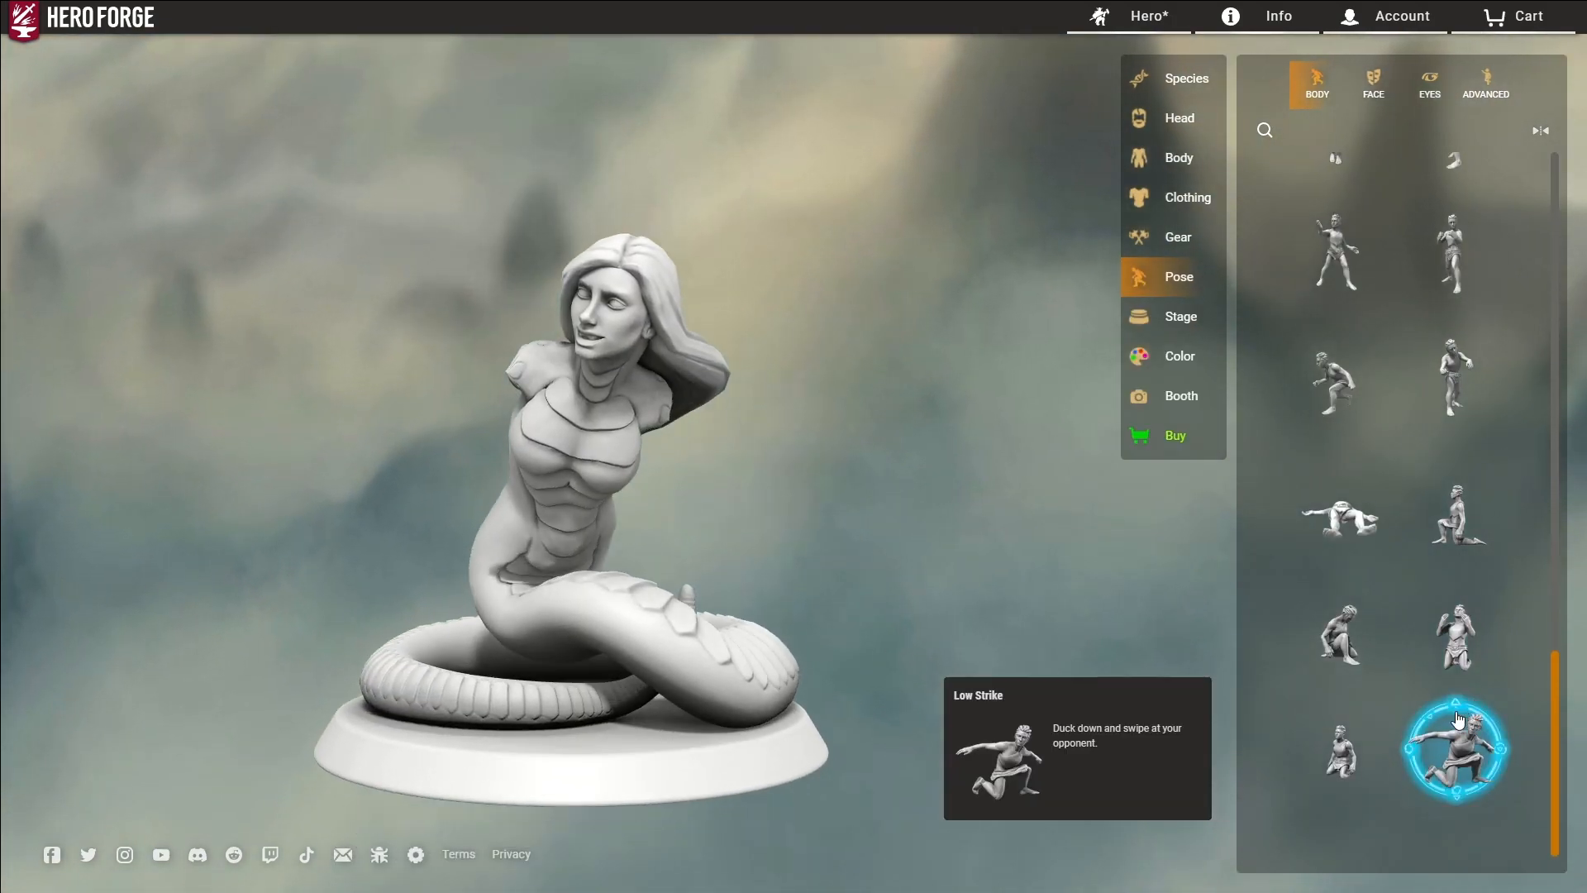
Step: Try several other crouching and kneeling body poses and return to Low Strike
click(1340, 626)
drag(827, 496, 814, 662)
click(1457, 514)
click(1340, 514)
click(1340, 381)
drag(814, 451, 690, 358)
click(1455, 748)
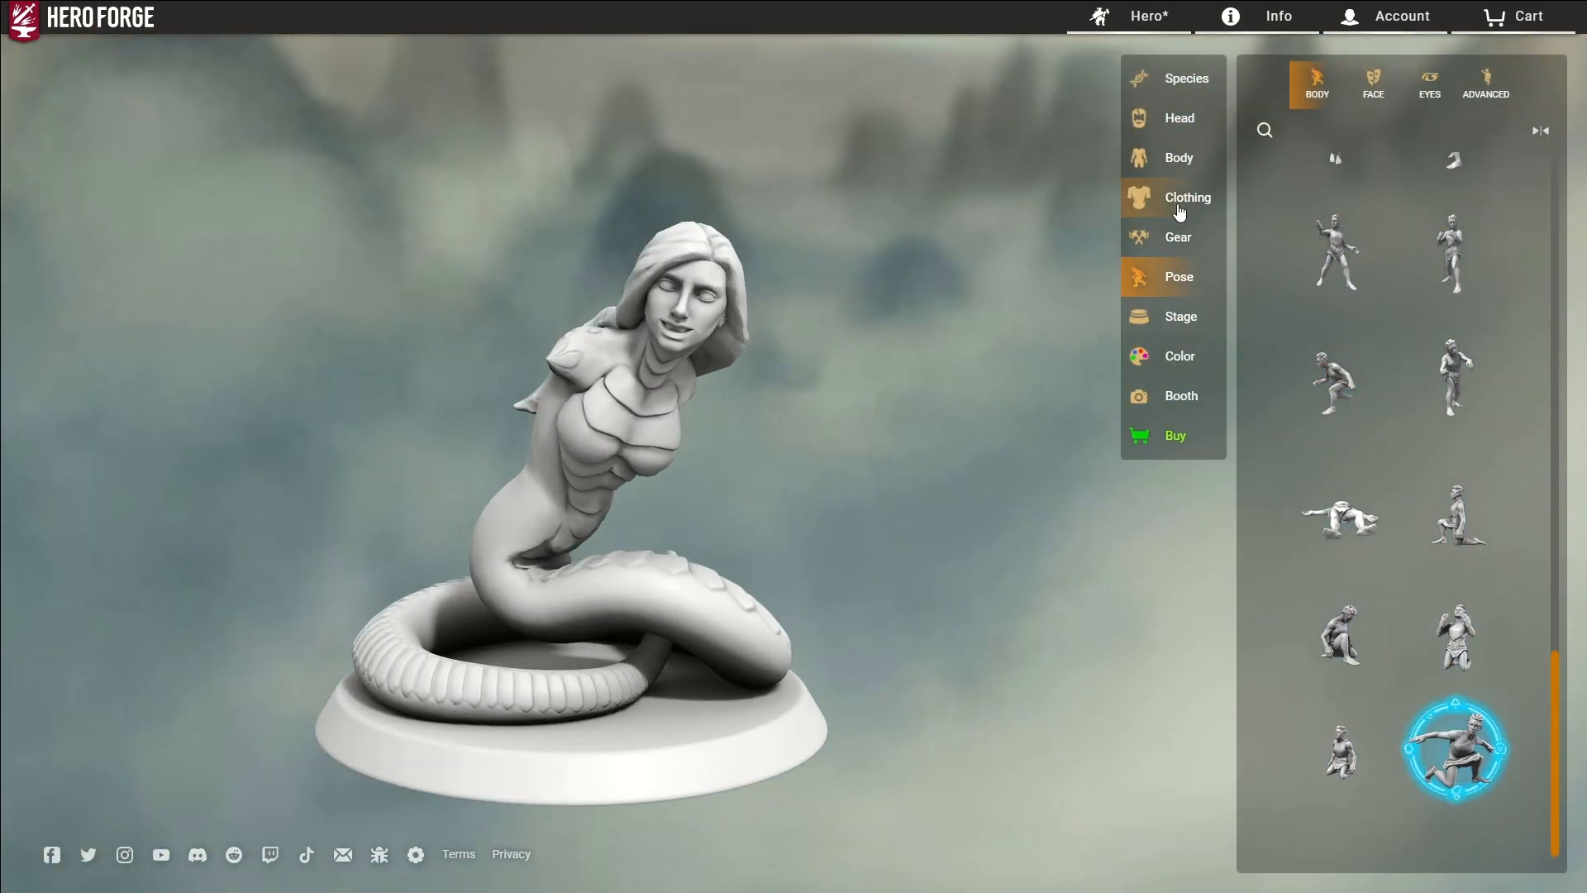
drag(761, 413, 667, 227)
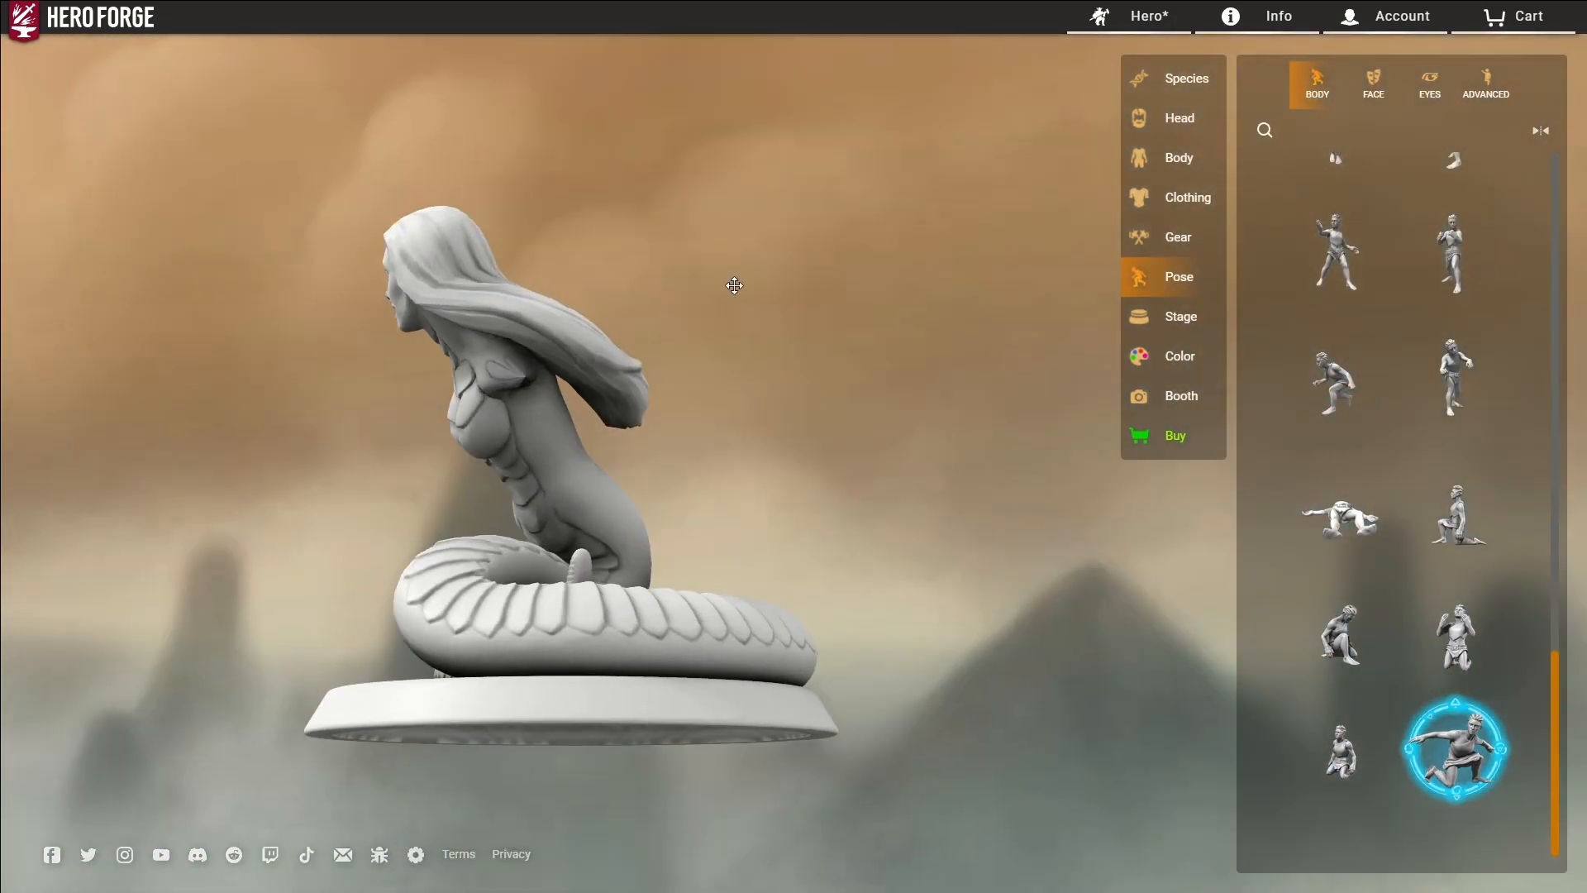
Step: Set the facial expression to a bit over half Snarl and nearly full AAAARRRGGGGHH!!!
click(1373, 82)
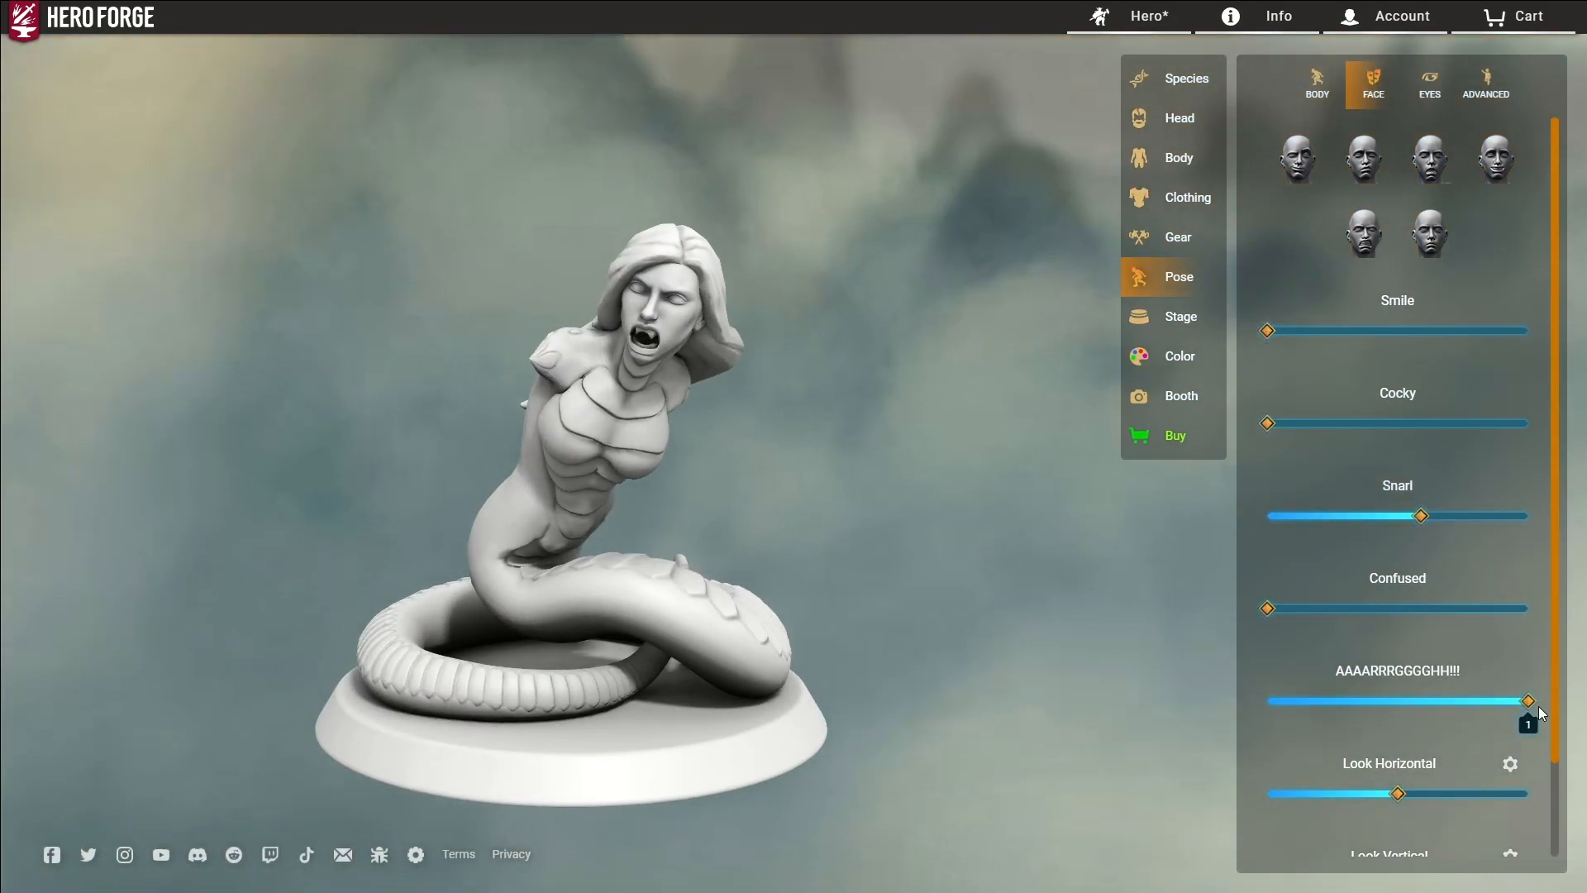
drag(1546, 706, 1516, 703)
scroll(804, 450, up, 4)
drag(804, 450, 635, 566)
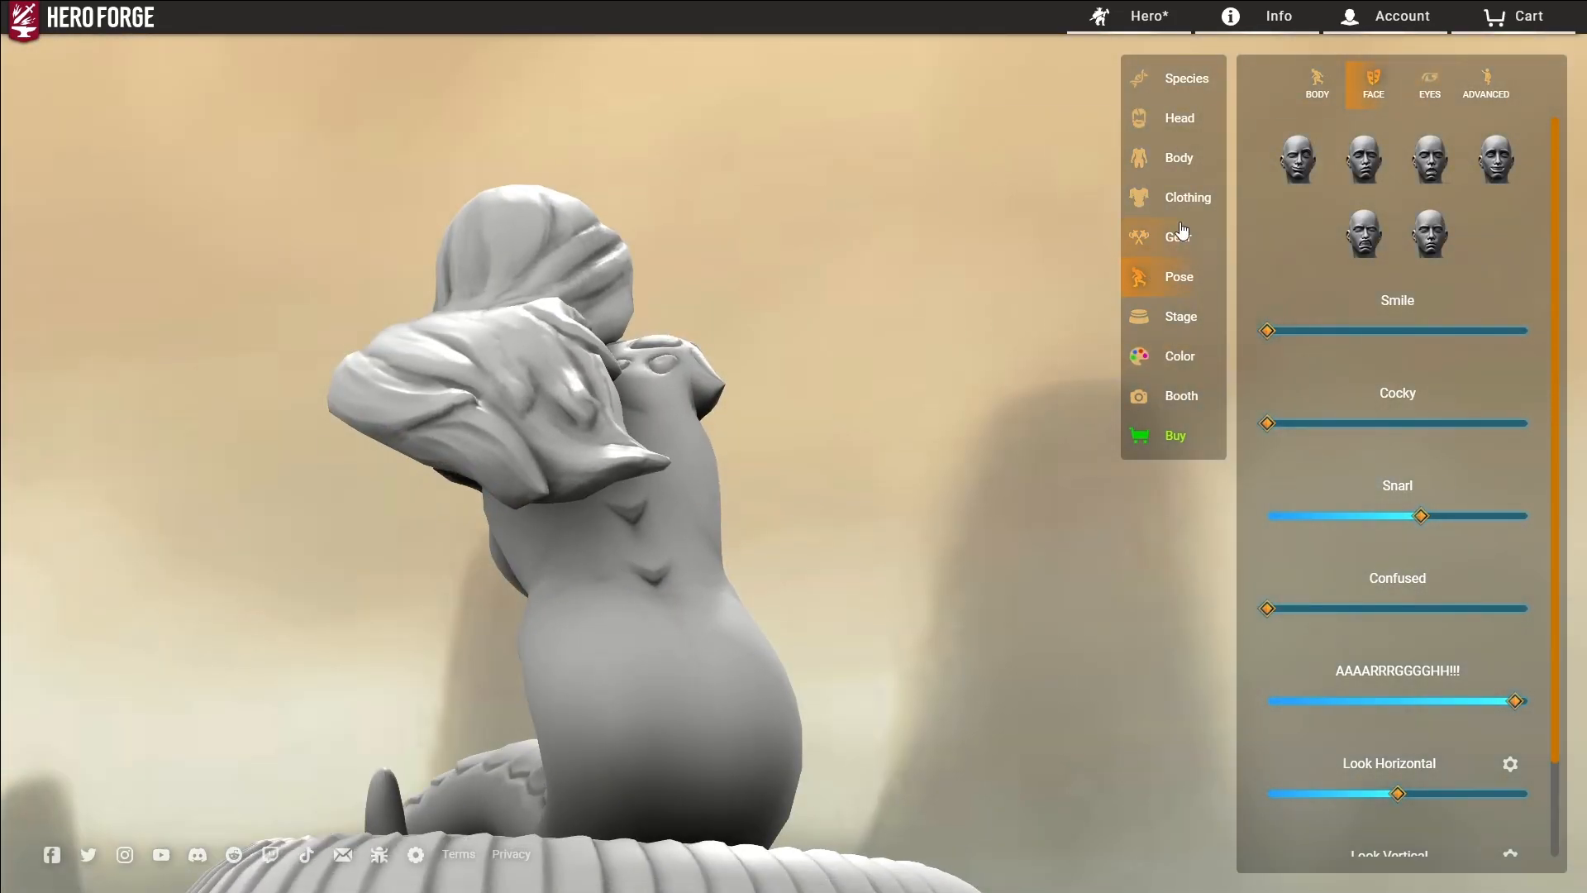
click(1149, 234)
click(1159, 318)
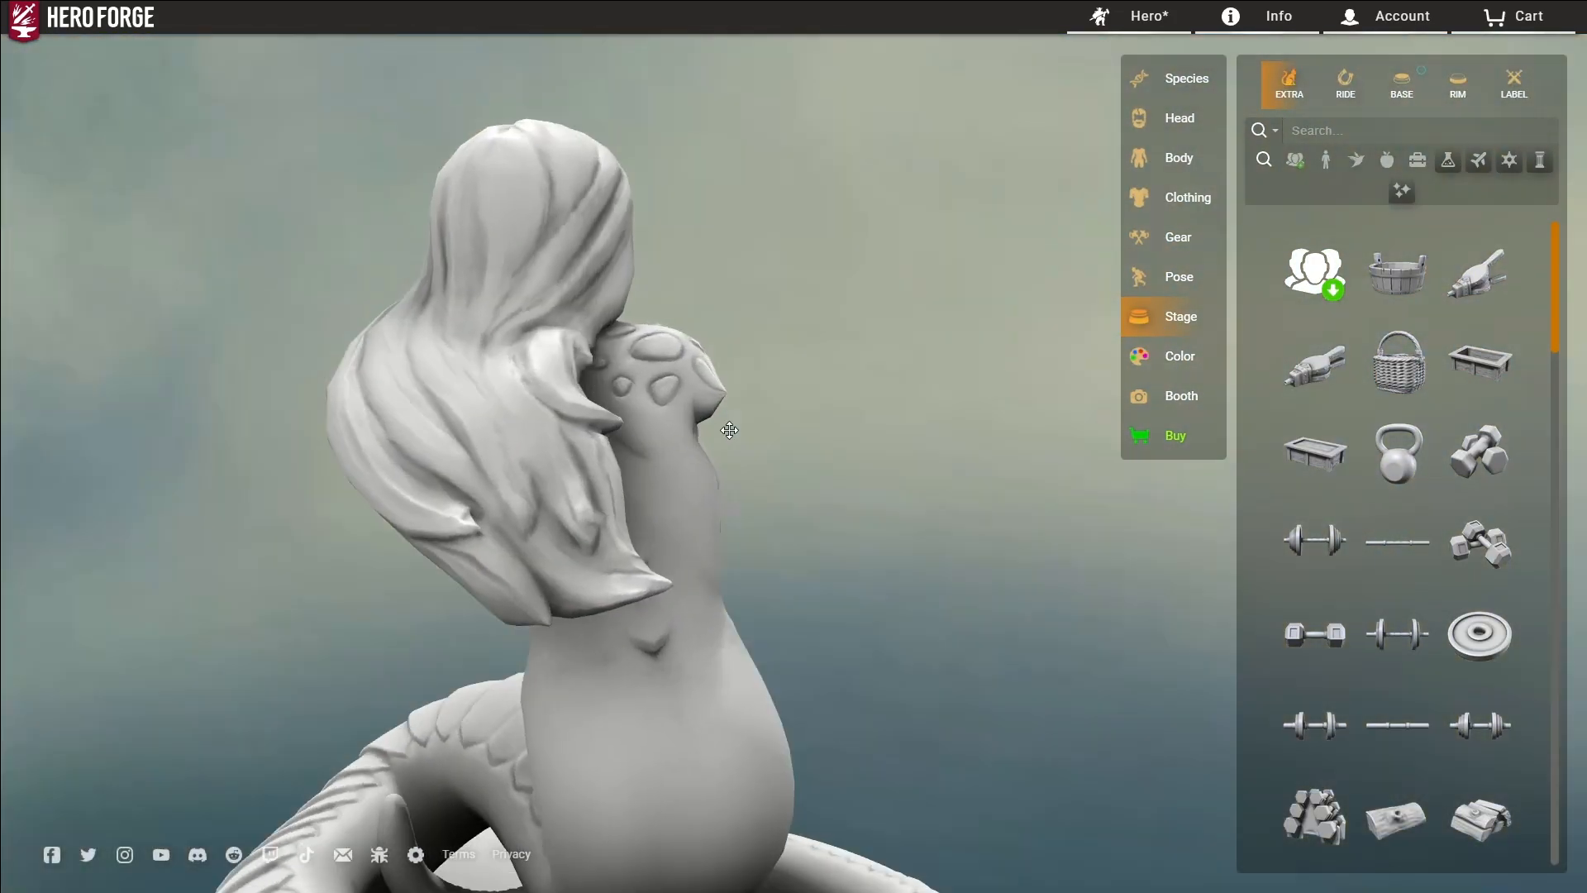
click(1199, 283)
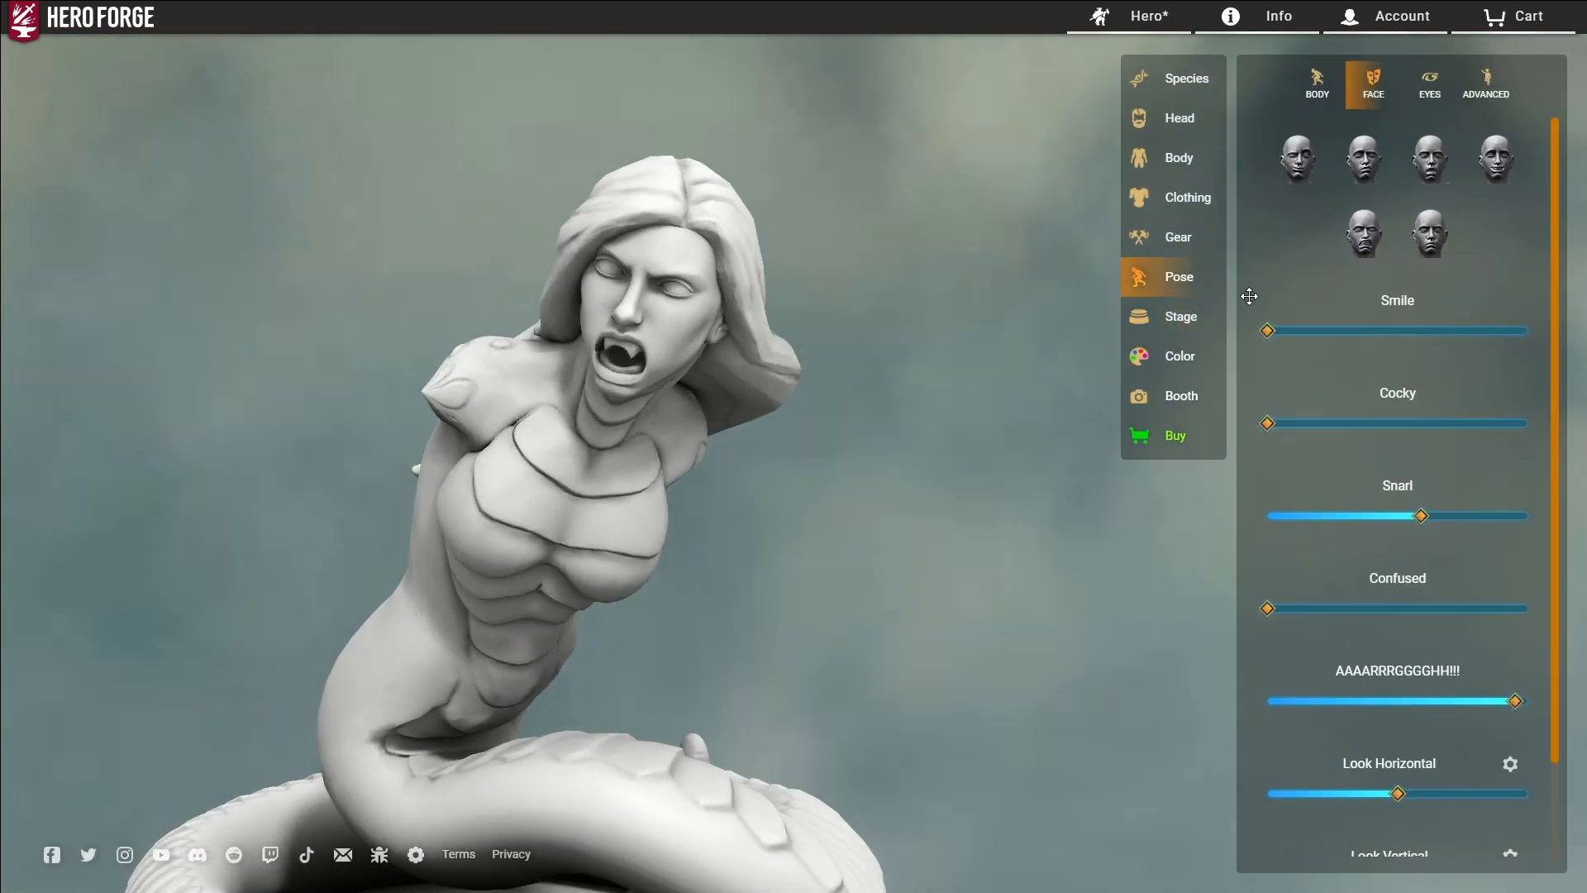
click(1155, 248)
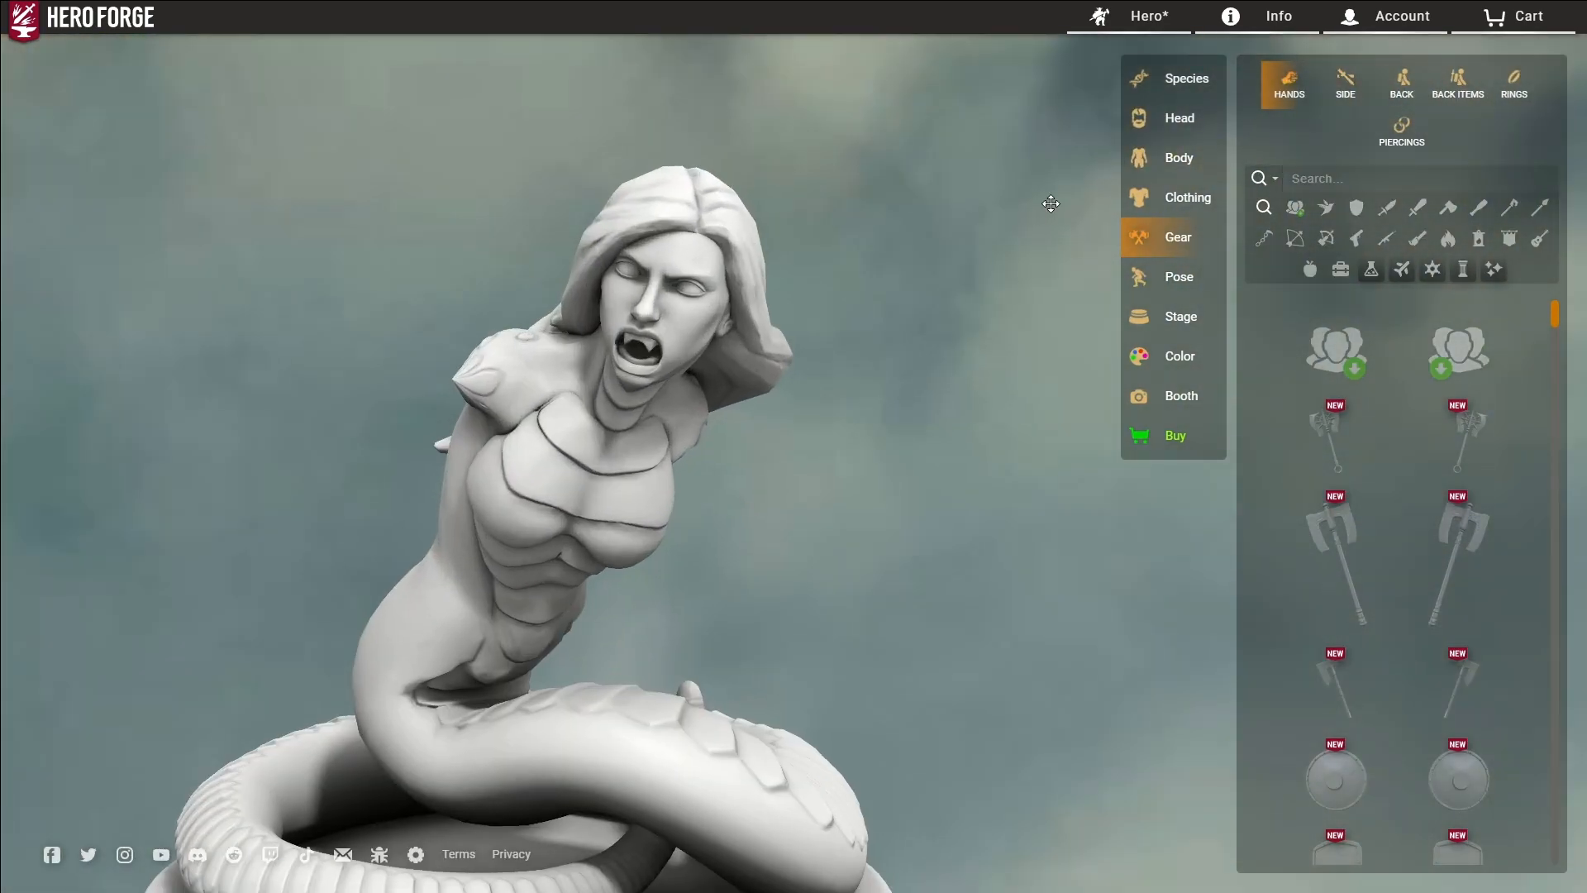
click(1164, 205)
click(1164, 233)
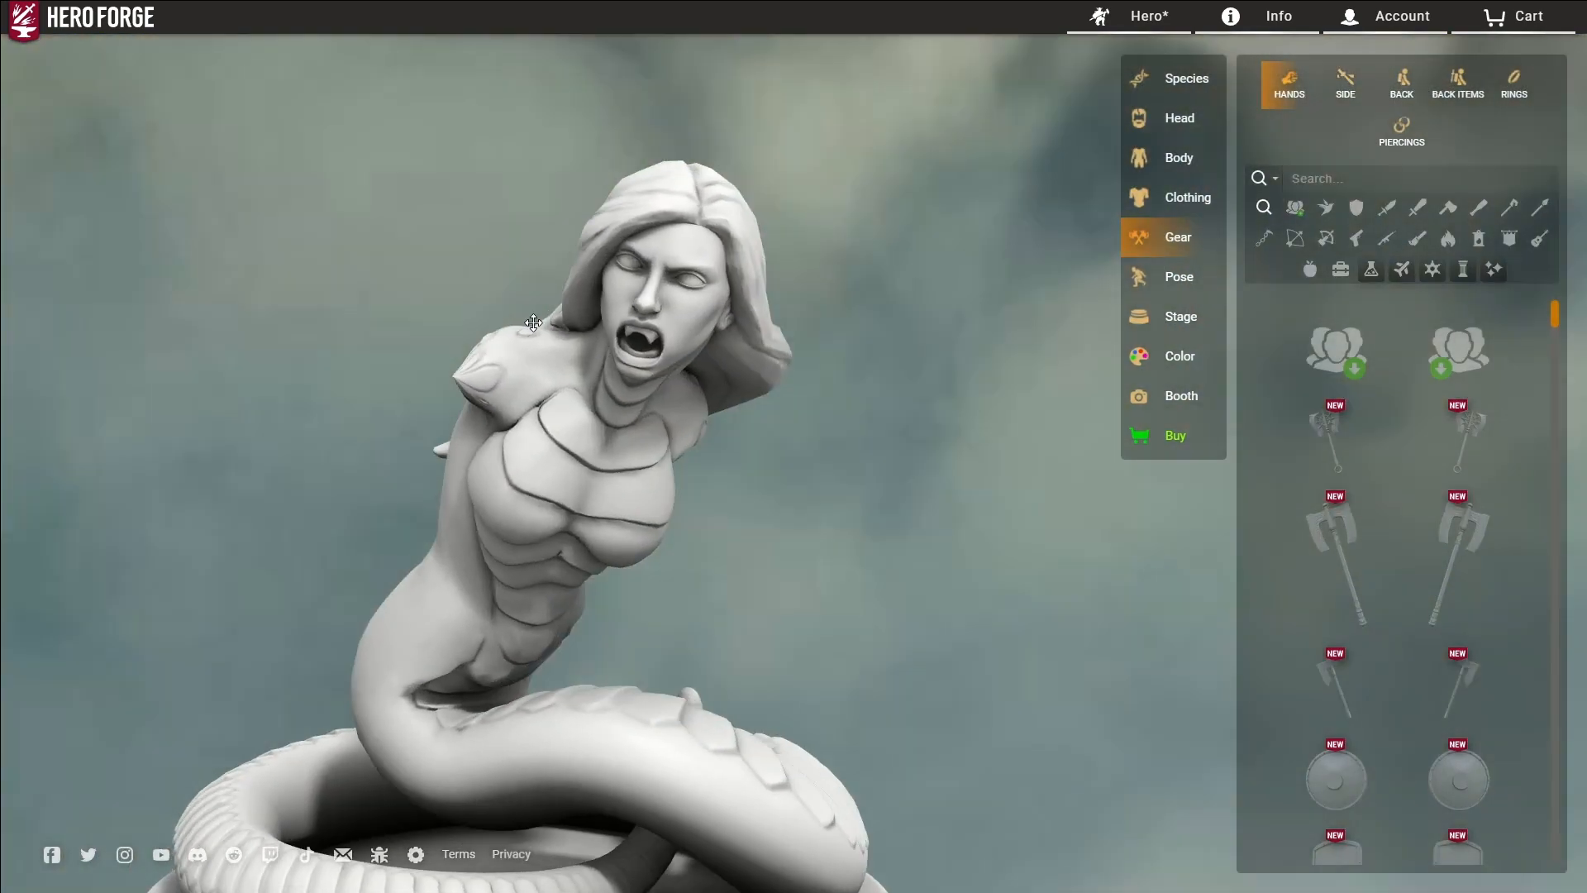
click(1157, 200)
click(1153, 281)
Step: Paint the serpent skin with the Green reptile paint and the belly plates with the Tortoise reptile paint
click(1156, 356)
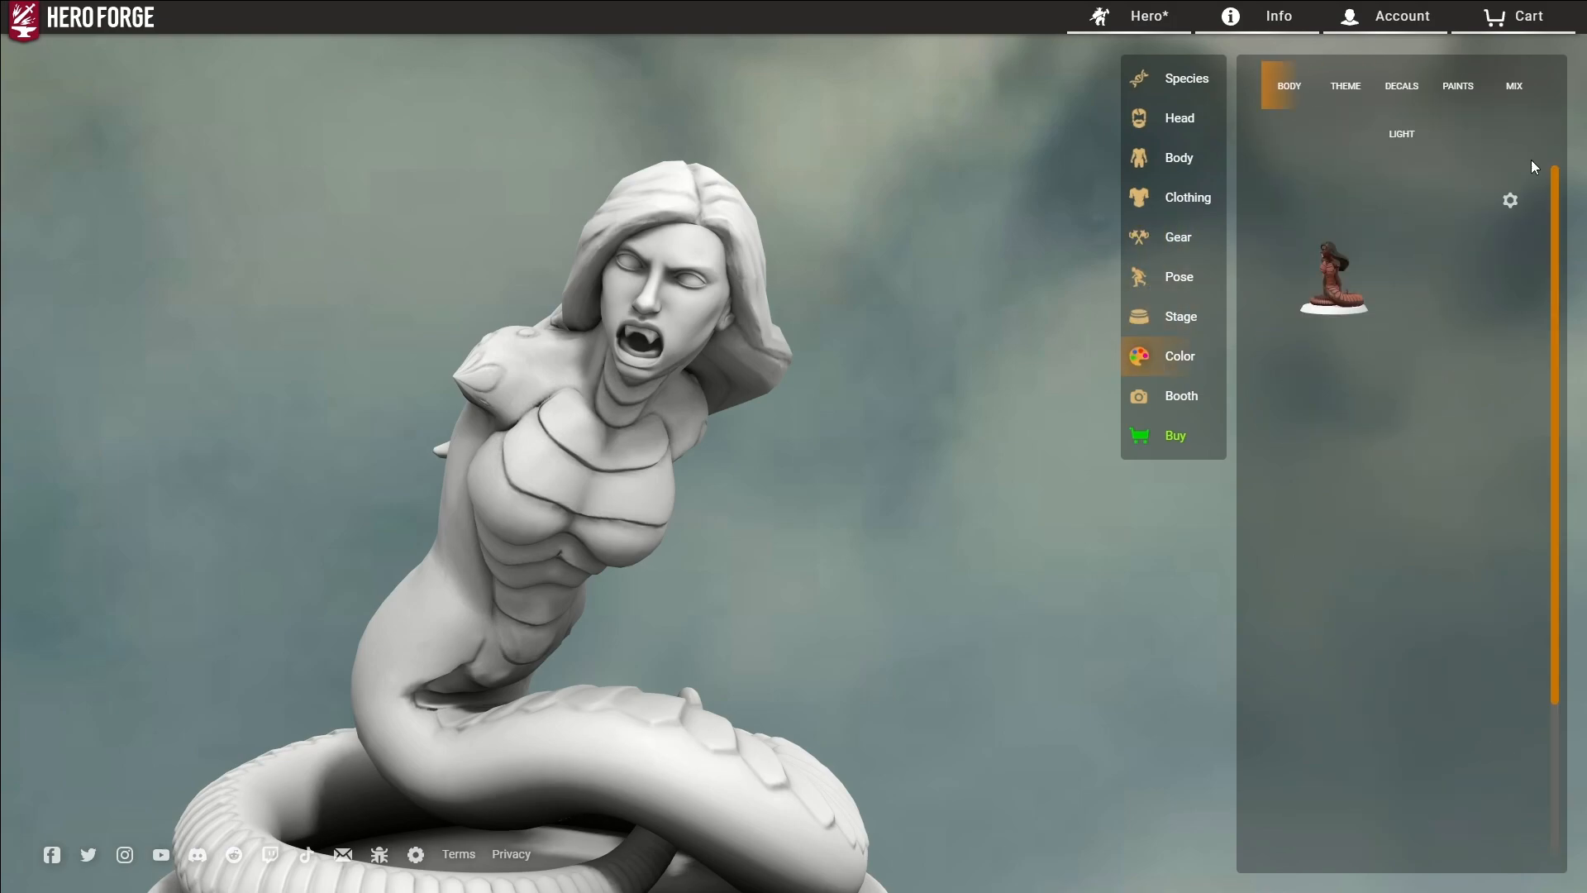
click(1434, 87)
click(1469, 174)
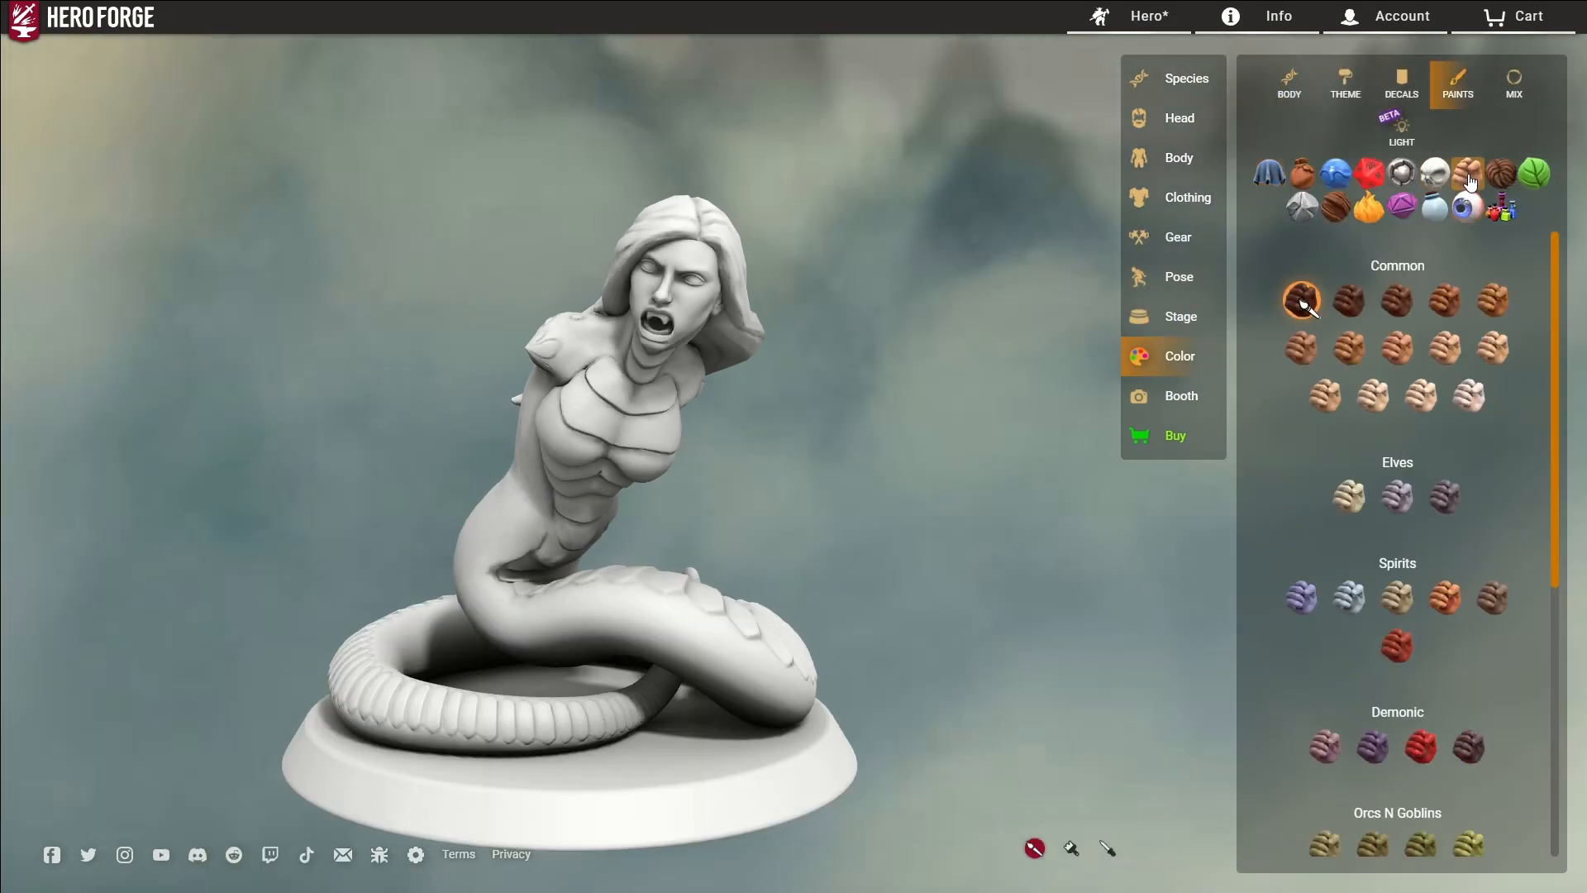
scroll(1408, 451, down, 5)
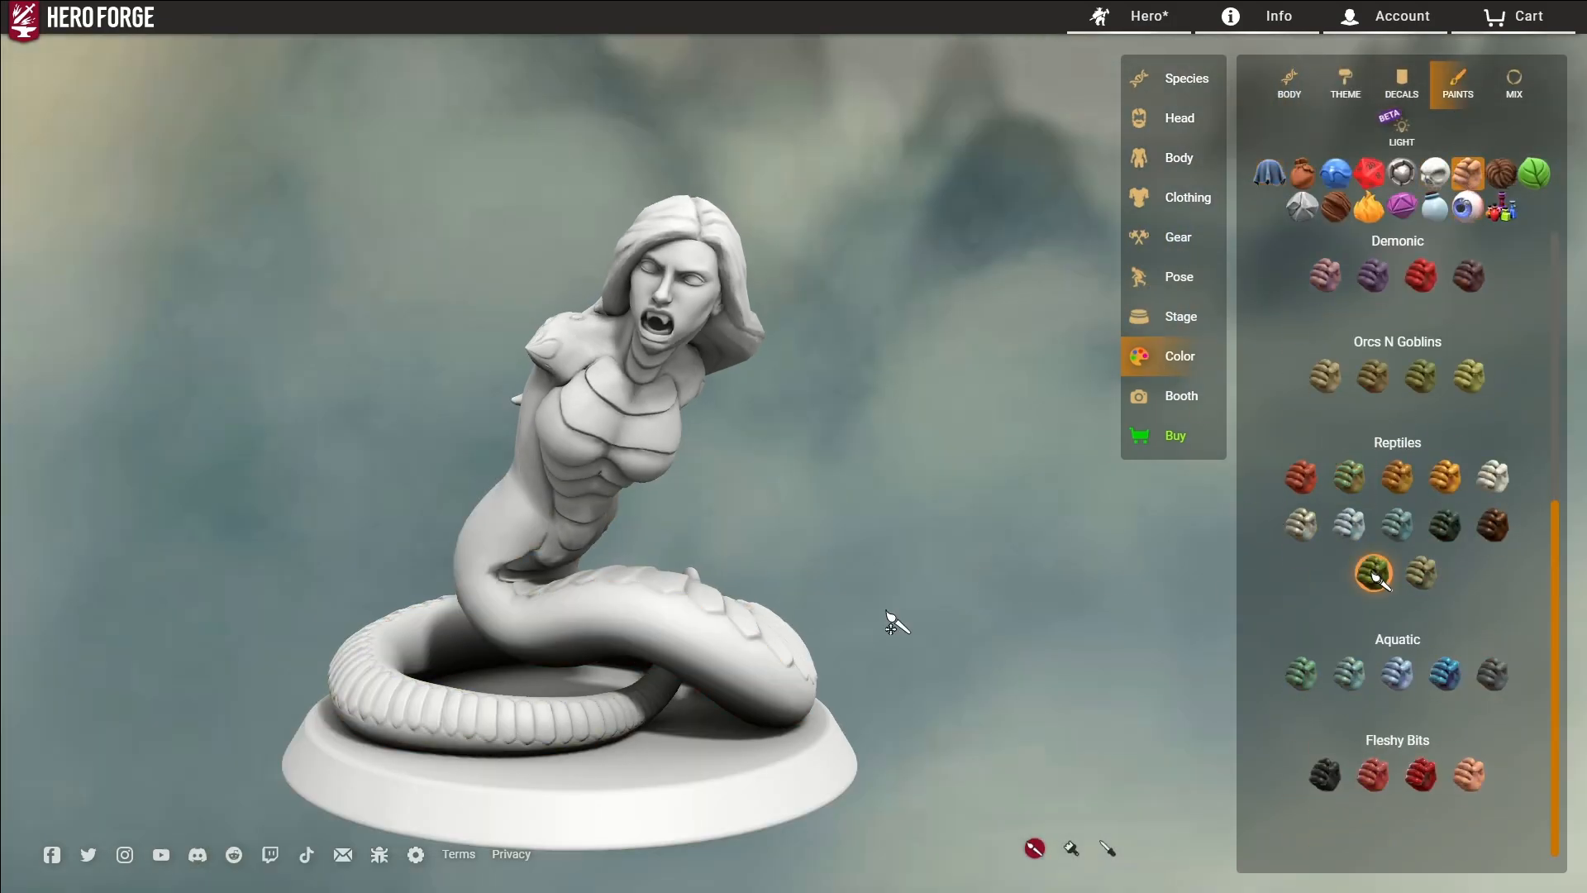
click(1423, 576)
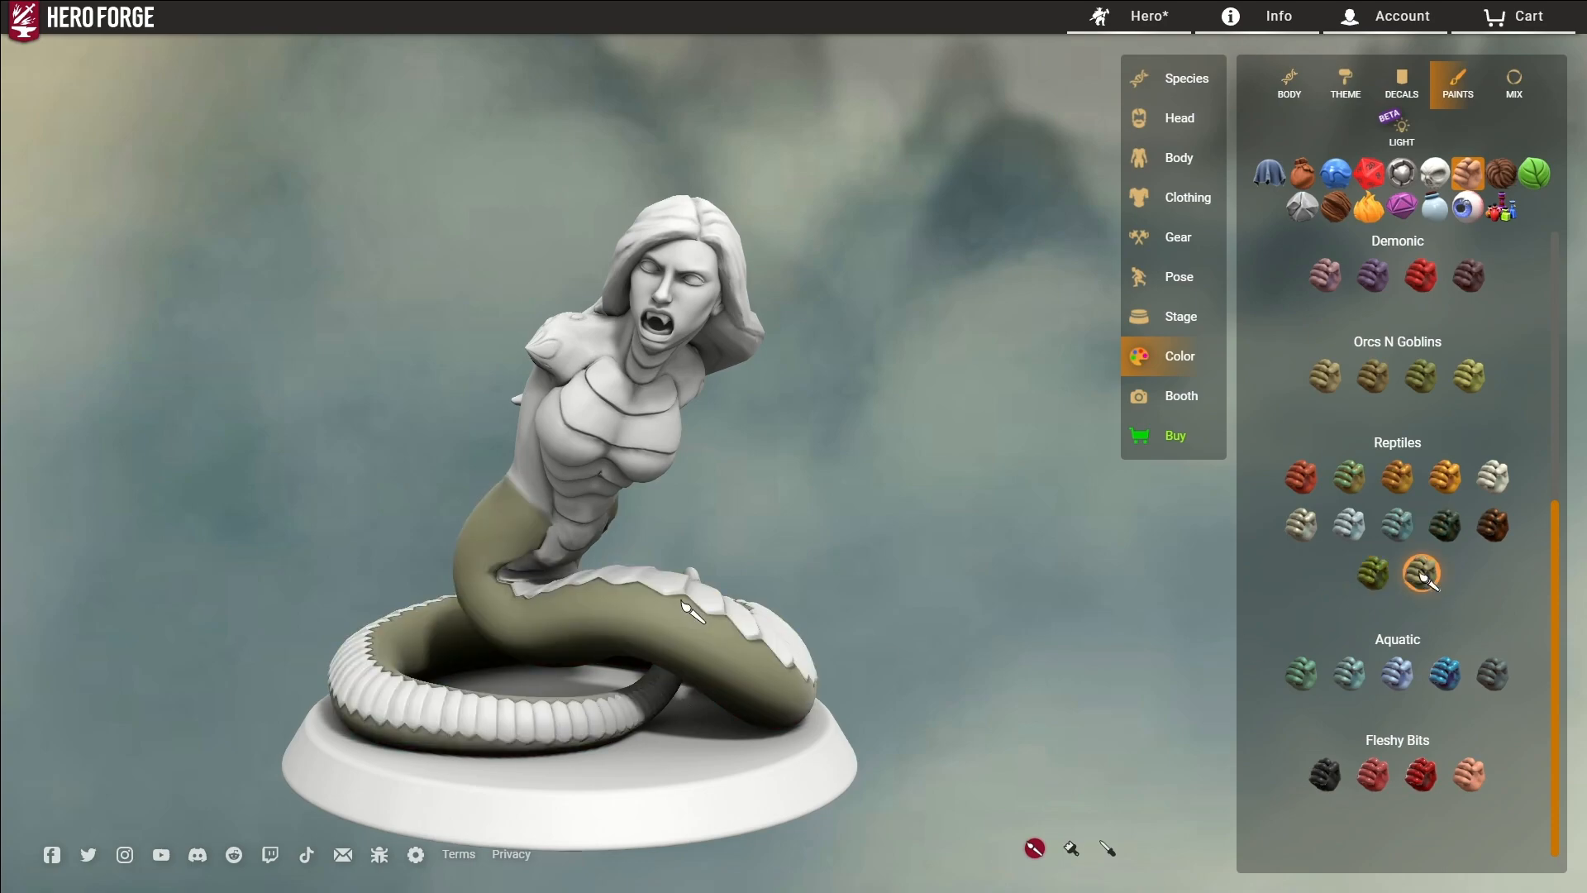
click(1373, 573)
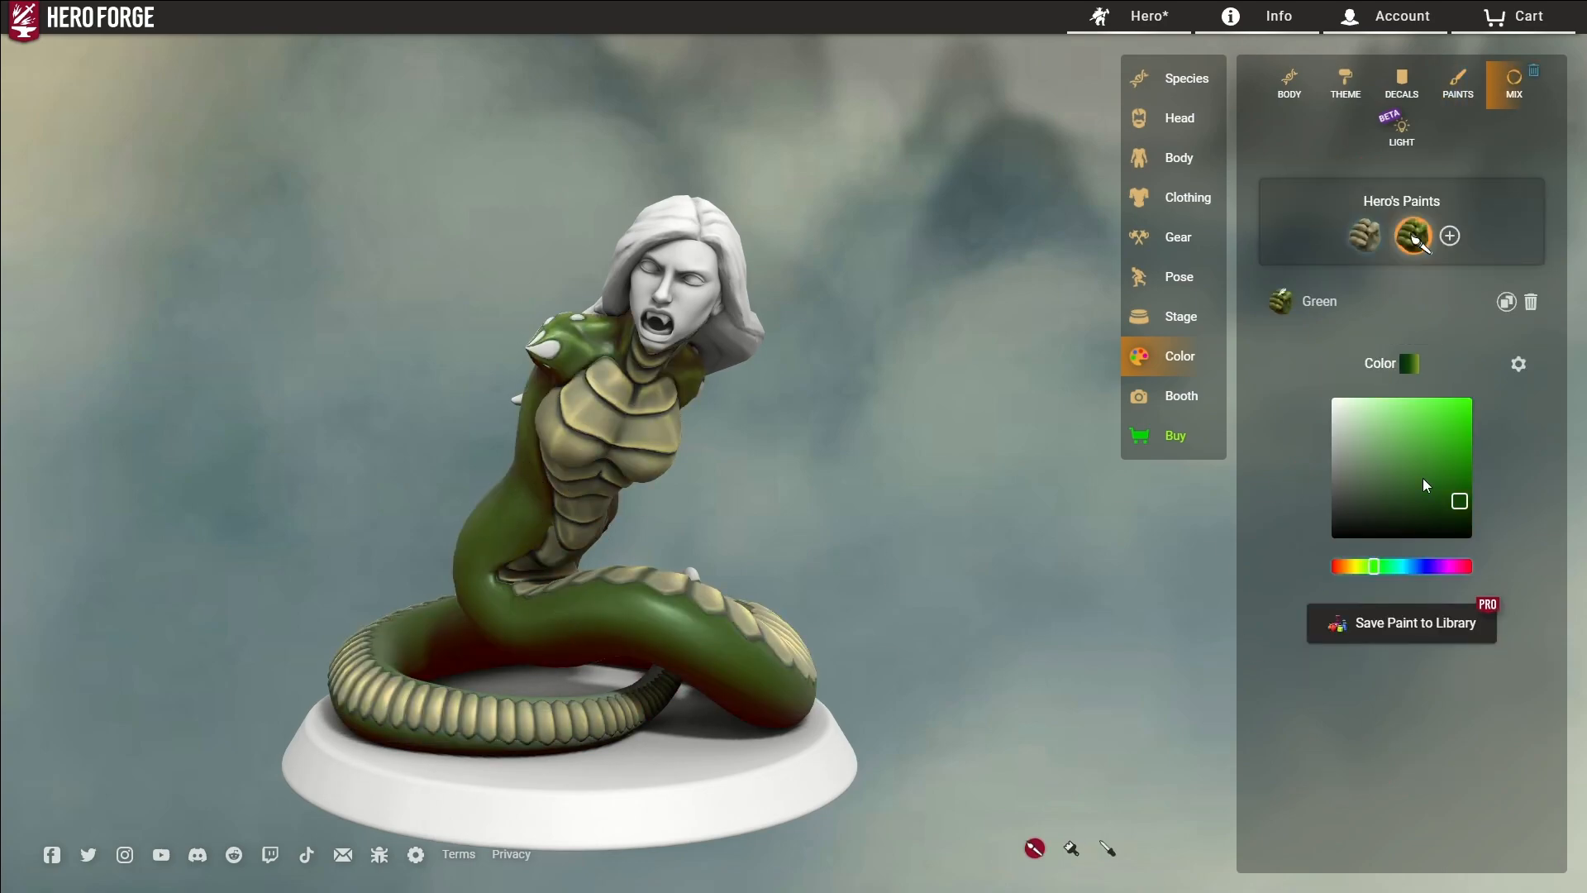
Step: Lighten the Green paint to a pale mint and the Tortoise paint to a pale grey-beige
mouse_move(1459, 502)
mouse_down()
mouse_move(1335, 391)
mouse_move(1363, 424)
mouse_up()
drag(723, 552, 626, 526)
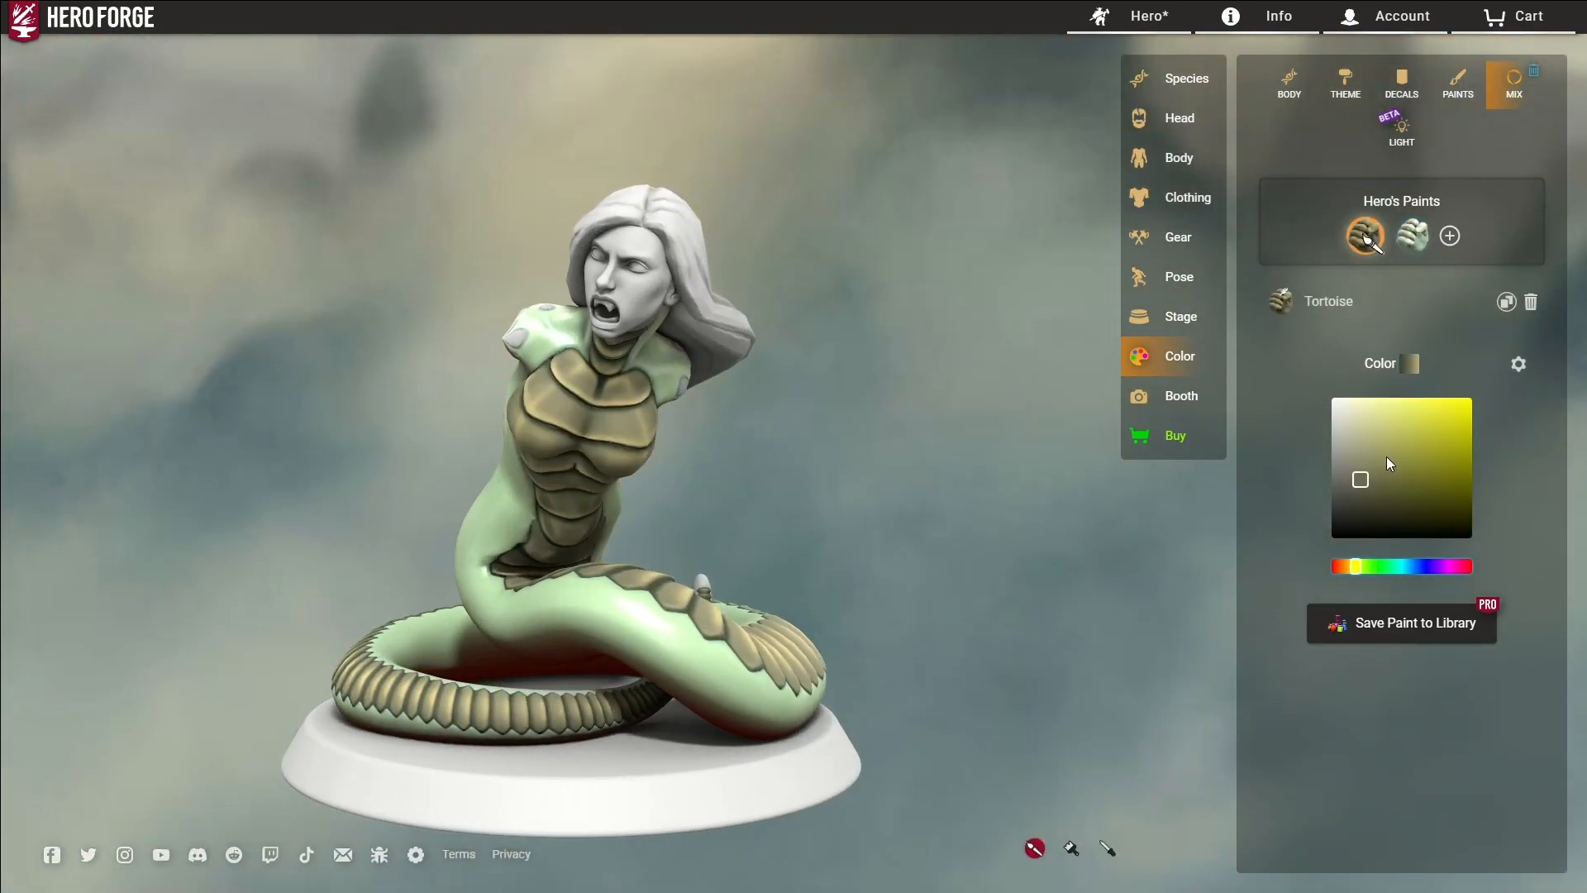
drag(1354, 479, 1334, 453)
mouse_move(786, 512)
mouse_down()
mouse_move(907, 538)
mouse_move(904, 471)
mouse_up()
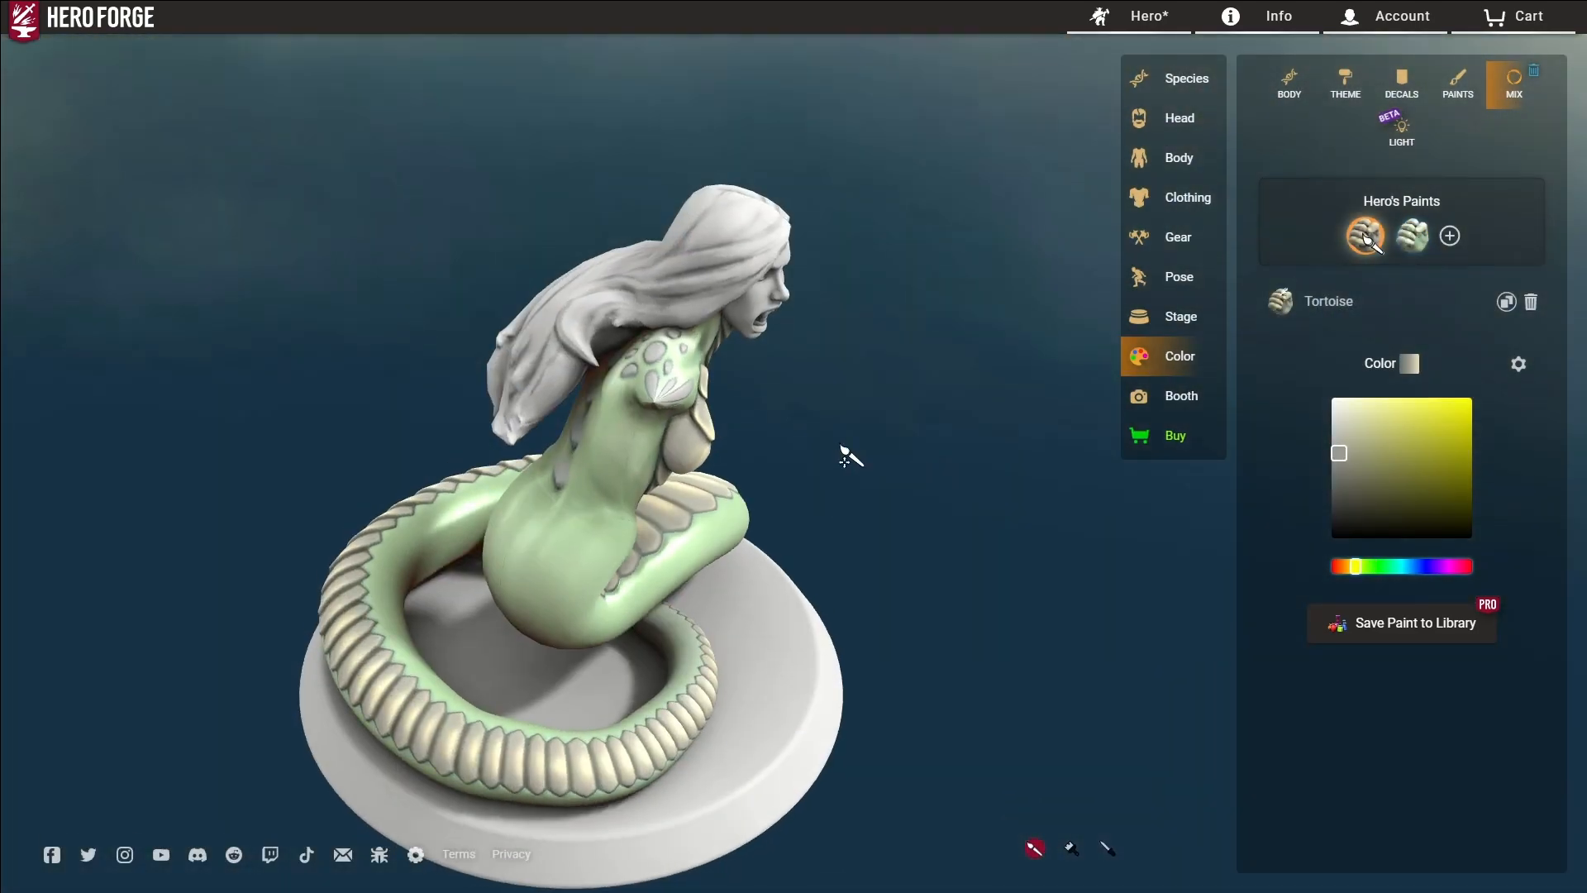
Step: Paint the shoulder spikes and back scales with the pale Tortoise paint
scroll(903, 471, up, 3)
click(498, 544)
mouse_move(794, 513)
mouse_down()
mouse_move(922, 429)
mouse_move(985, 496)
mouse_up()
click(499, 729)
click(816, 592)
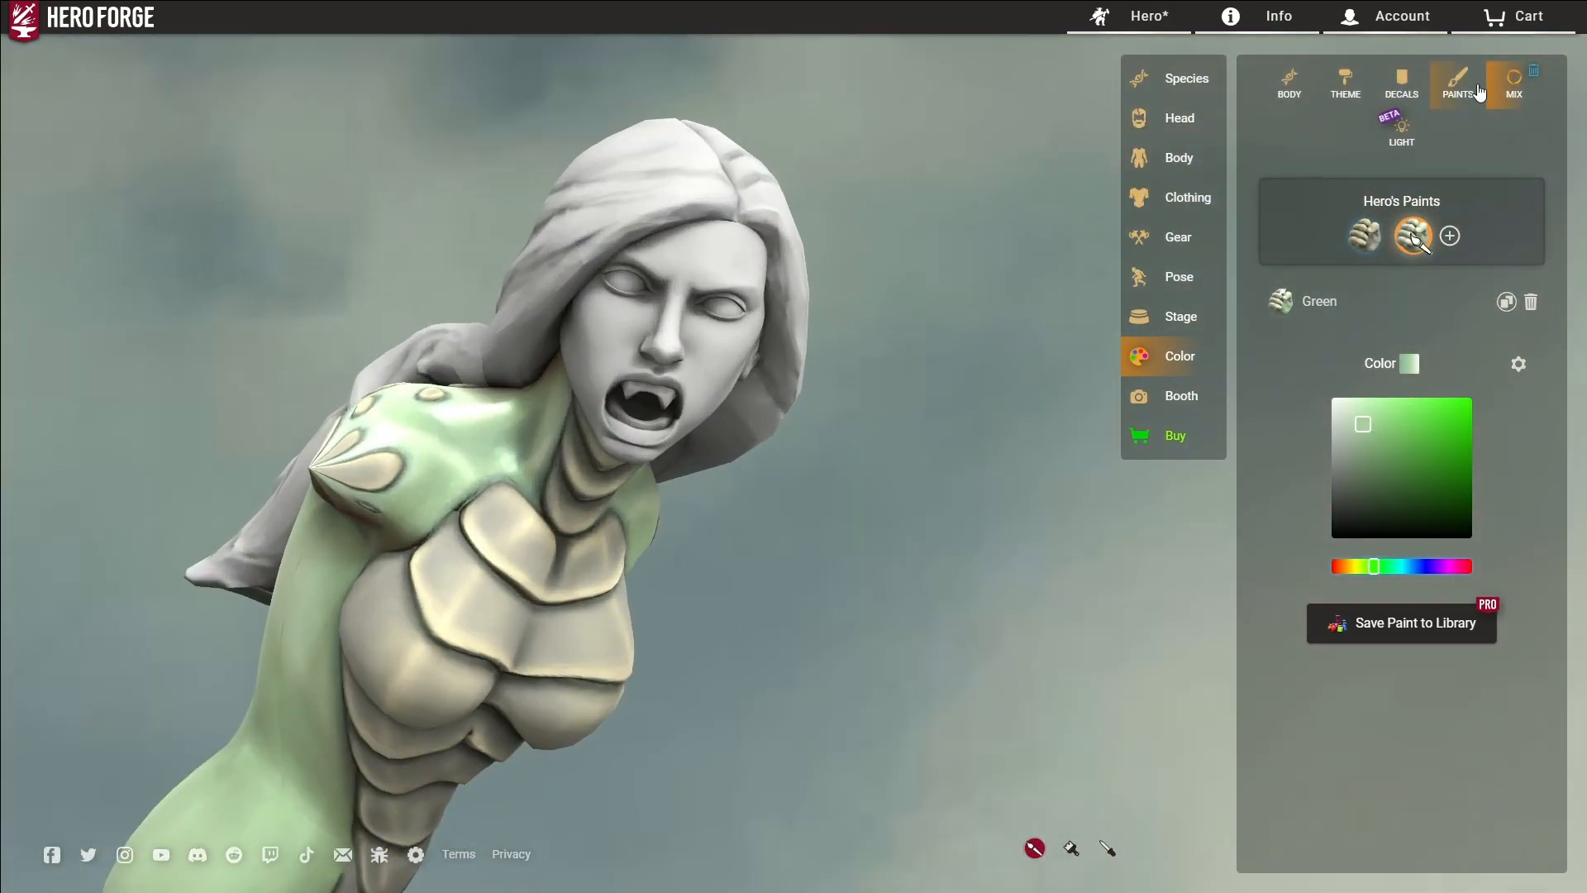
Step: Try the Medium Light 6 skin paint on the face and delete that paint
click(1457, 97)
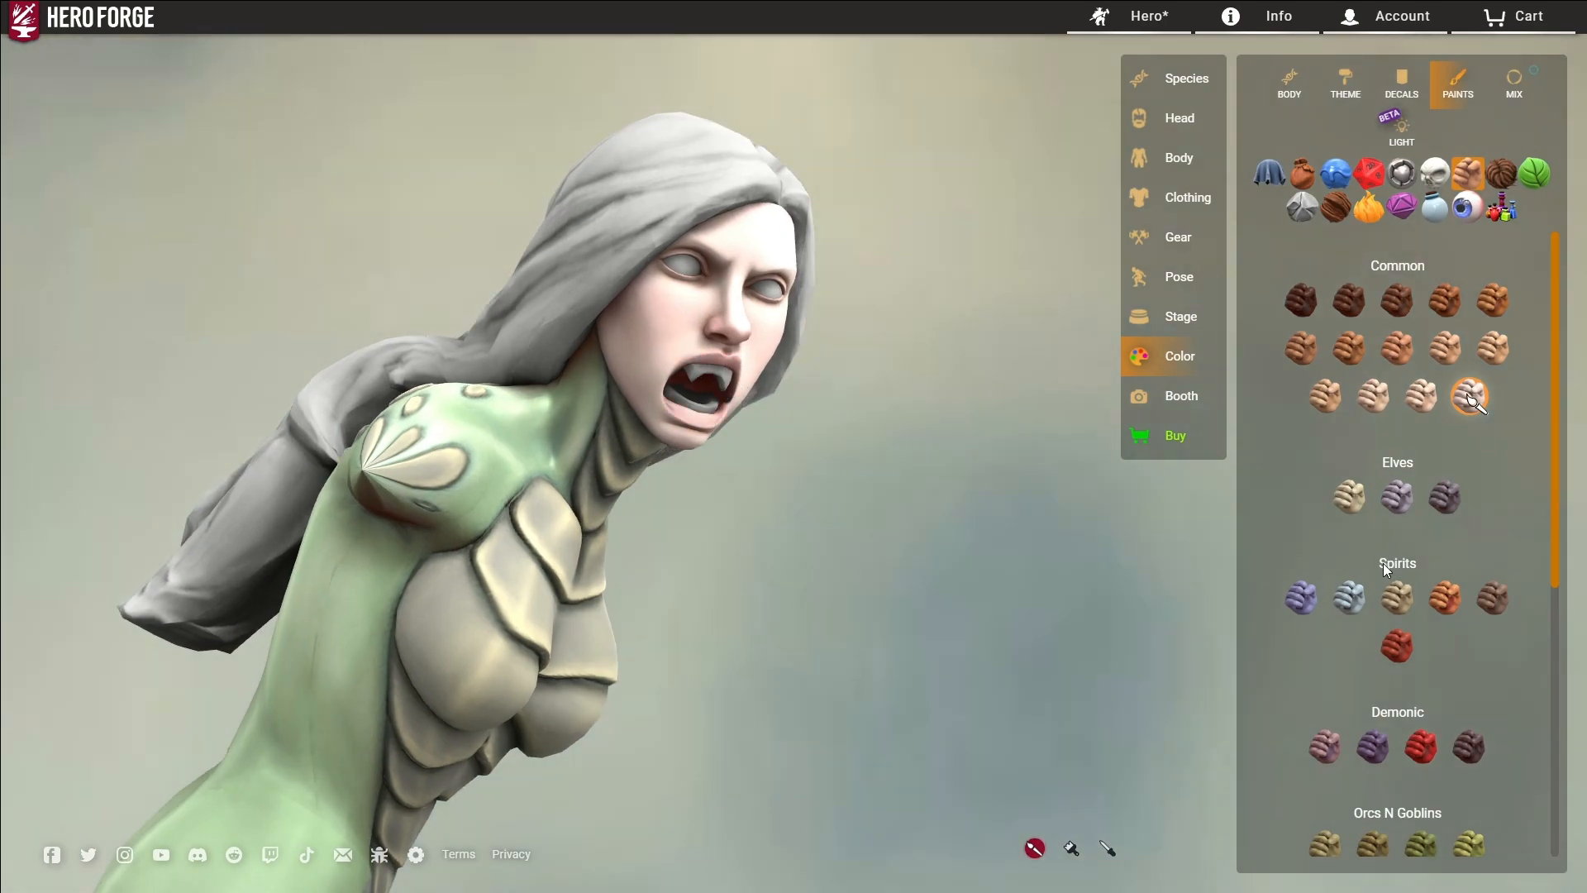
scroll(1397, 496, down, 5)
click(1108, 848)
click(351, 624)
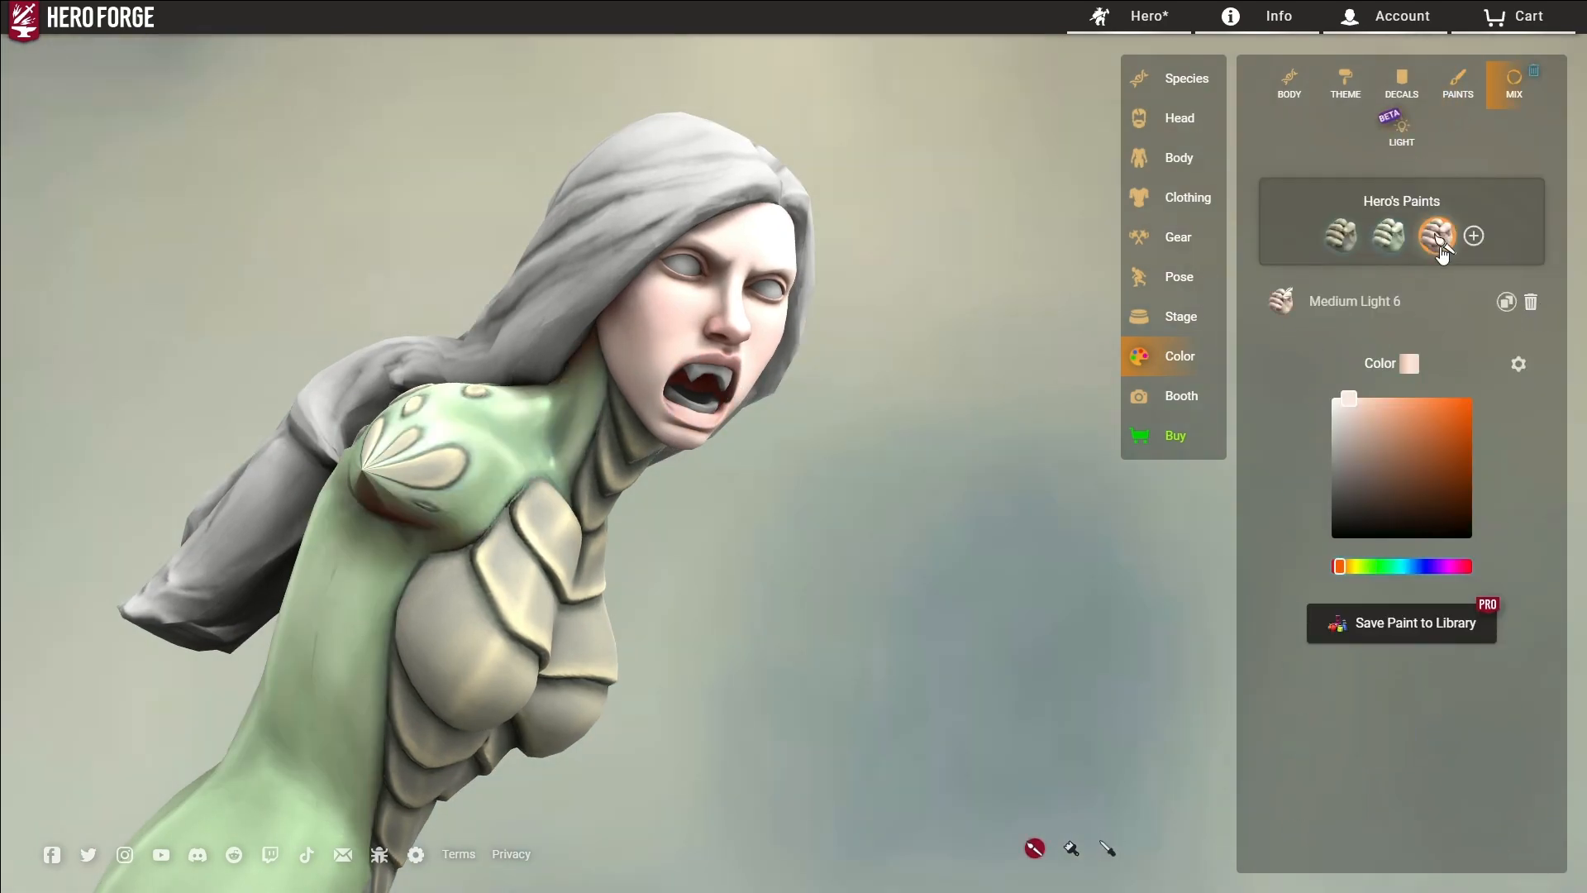
click(1531, 302)
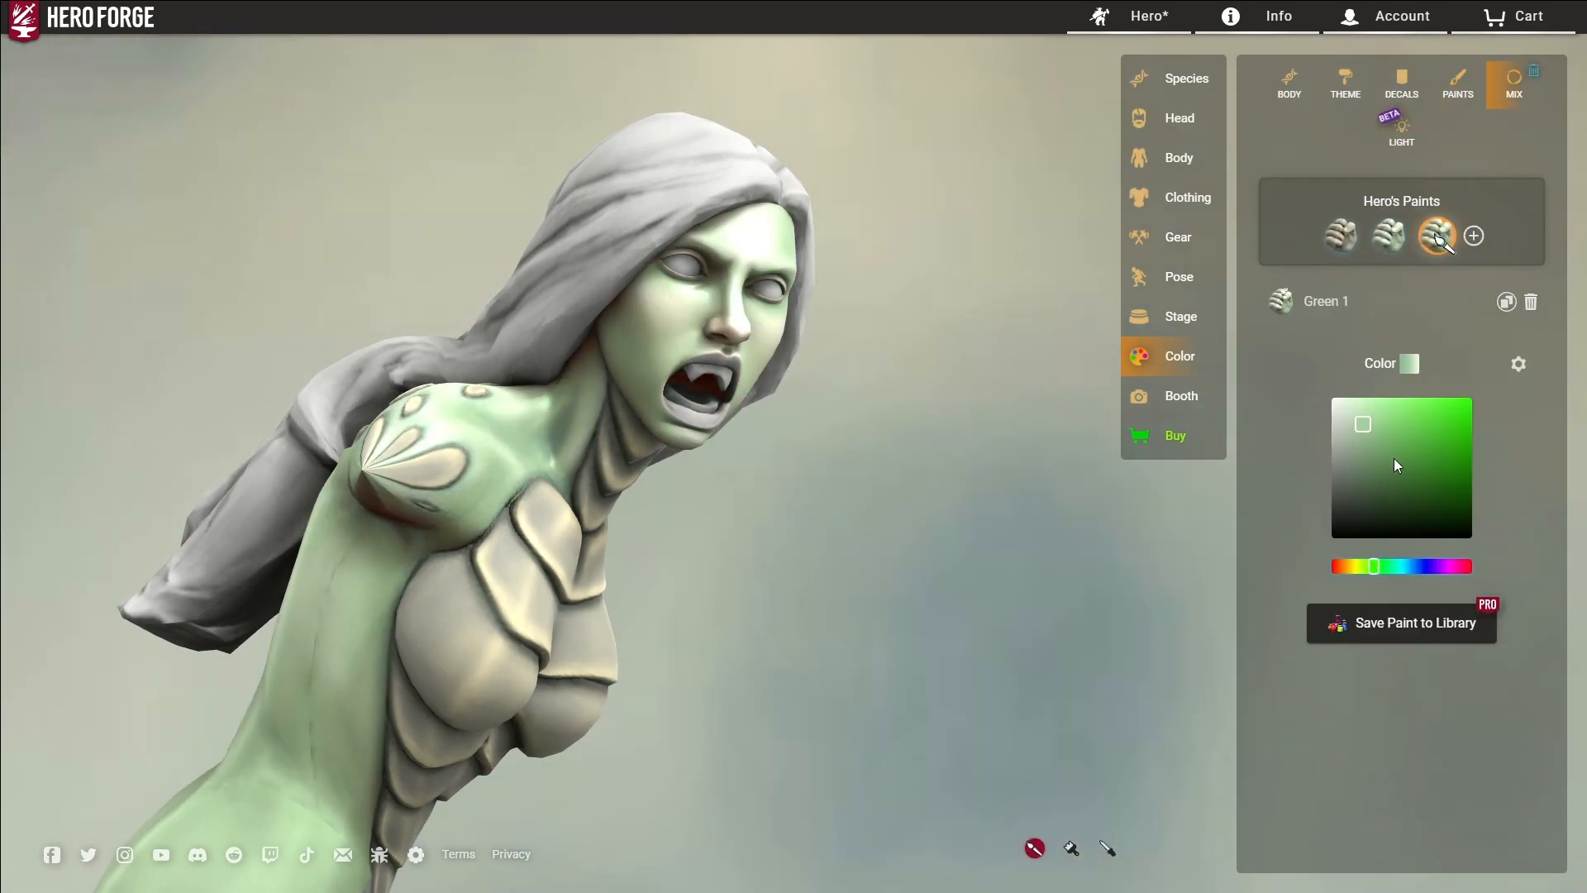
Step: Color the face with a duplicate of the Green paint lightened to almost pure white
mouse_move(796, 474)
mouse_down()
mouse_move(463, 397)
mouse_move(480, 352)
mouse_up()
click(630, 428)
scroll(630, 428, up, 3)
drag(584, 417, 453, 457)
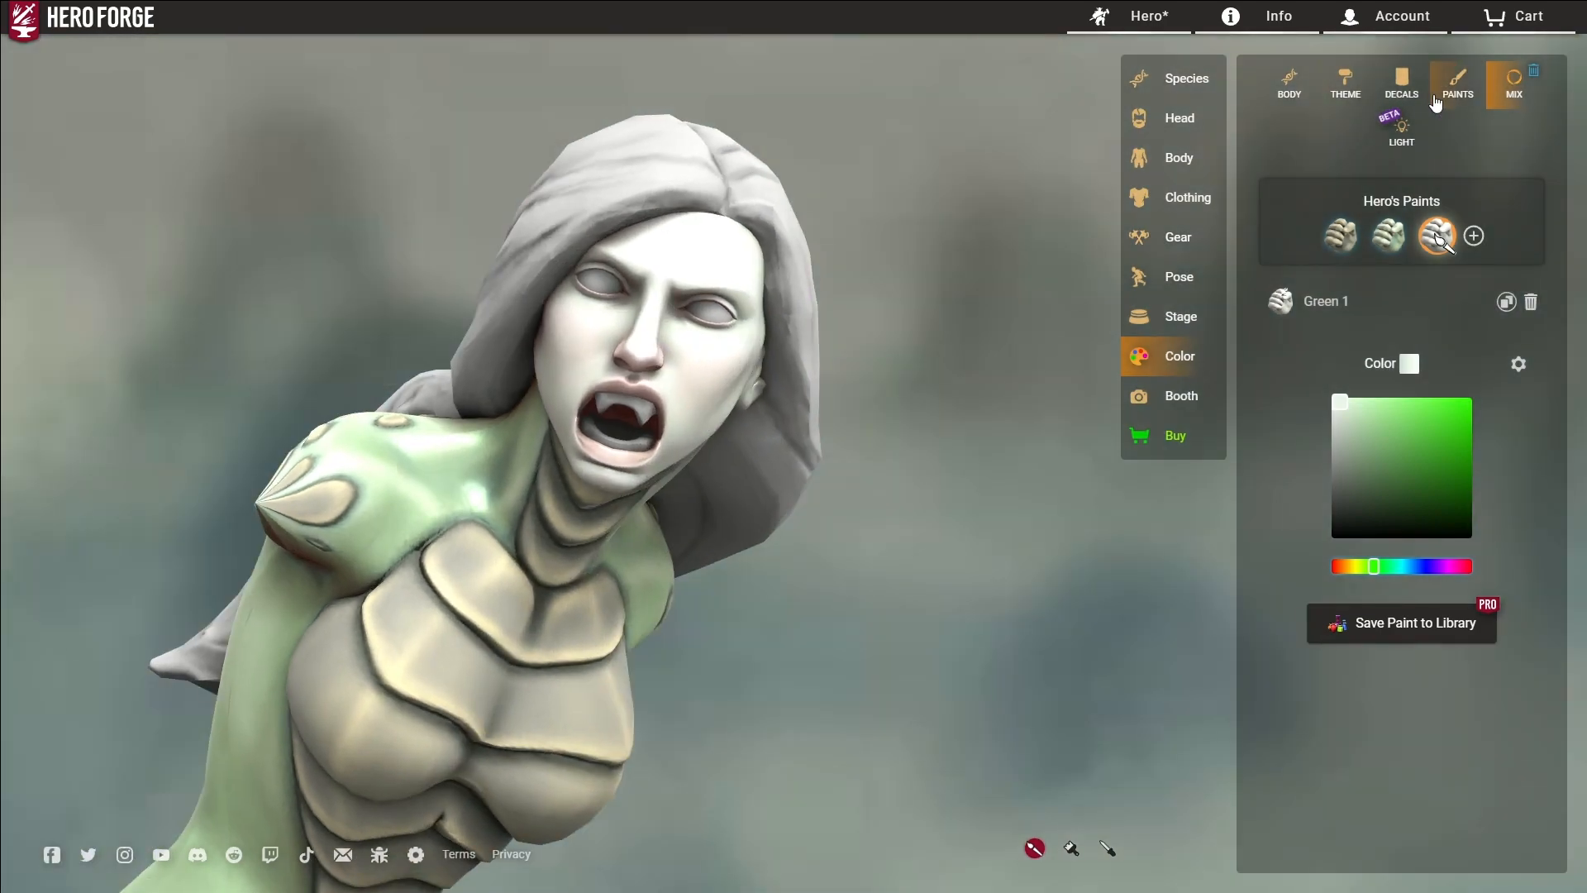
Step: Paint the long hair with the Truffle Black paint
click(1458, 83)
click(1535, 175)
click(1492, 441)
click(678, 186)
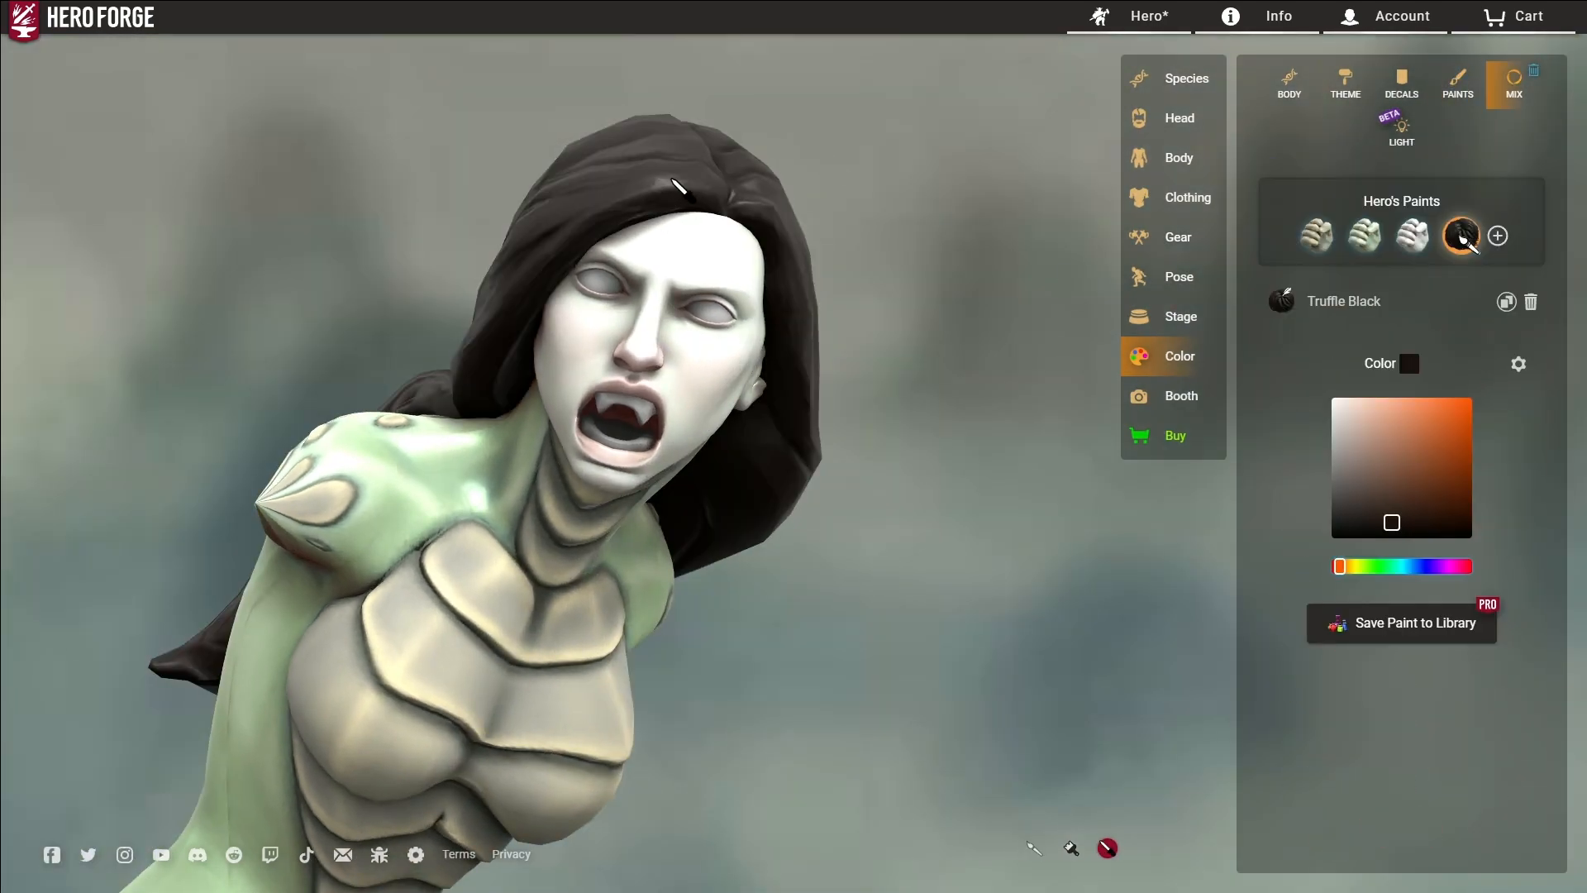
Step: Set the high color of the Truffle Black hair paint to dark green #13360e
click(1519, 364)
click(1456, 402)
mouse_move(1362, 476)
mouse_down()
mouse_move(1327, 418)
mouse_move(1404, 477)
mouse_move(1442, 569)
mouse_move(1433, 530)
mouse_up()
click(1371, 587)
mouse_move(873, 569)
mouse_down()
mouse_move(26, 589)
mouse_move(1022, 605)
mouse_move(308, 558)
mouse_move(875, 510)
mouse_up()
scroll(309, 558, down, 5)
scroll(882, 519, up, 5)
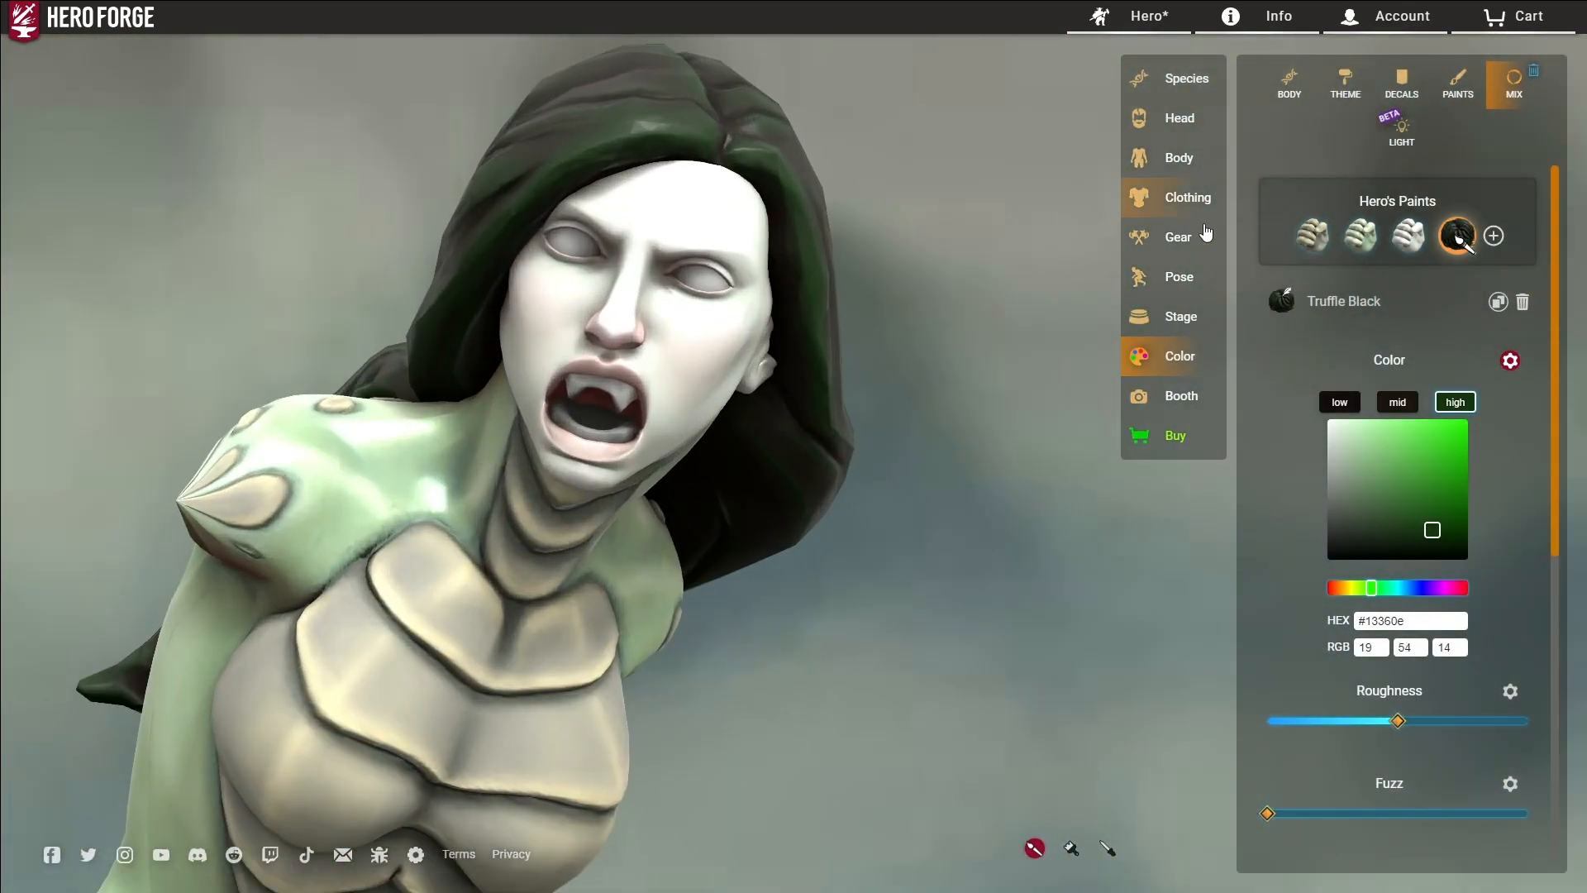
Step: Paint the fangs and lower teeth with a yellowish bone paint
click(1458, 82)
click(1435, 173)
scroll(629, 396, up, 2)
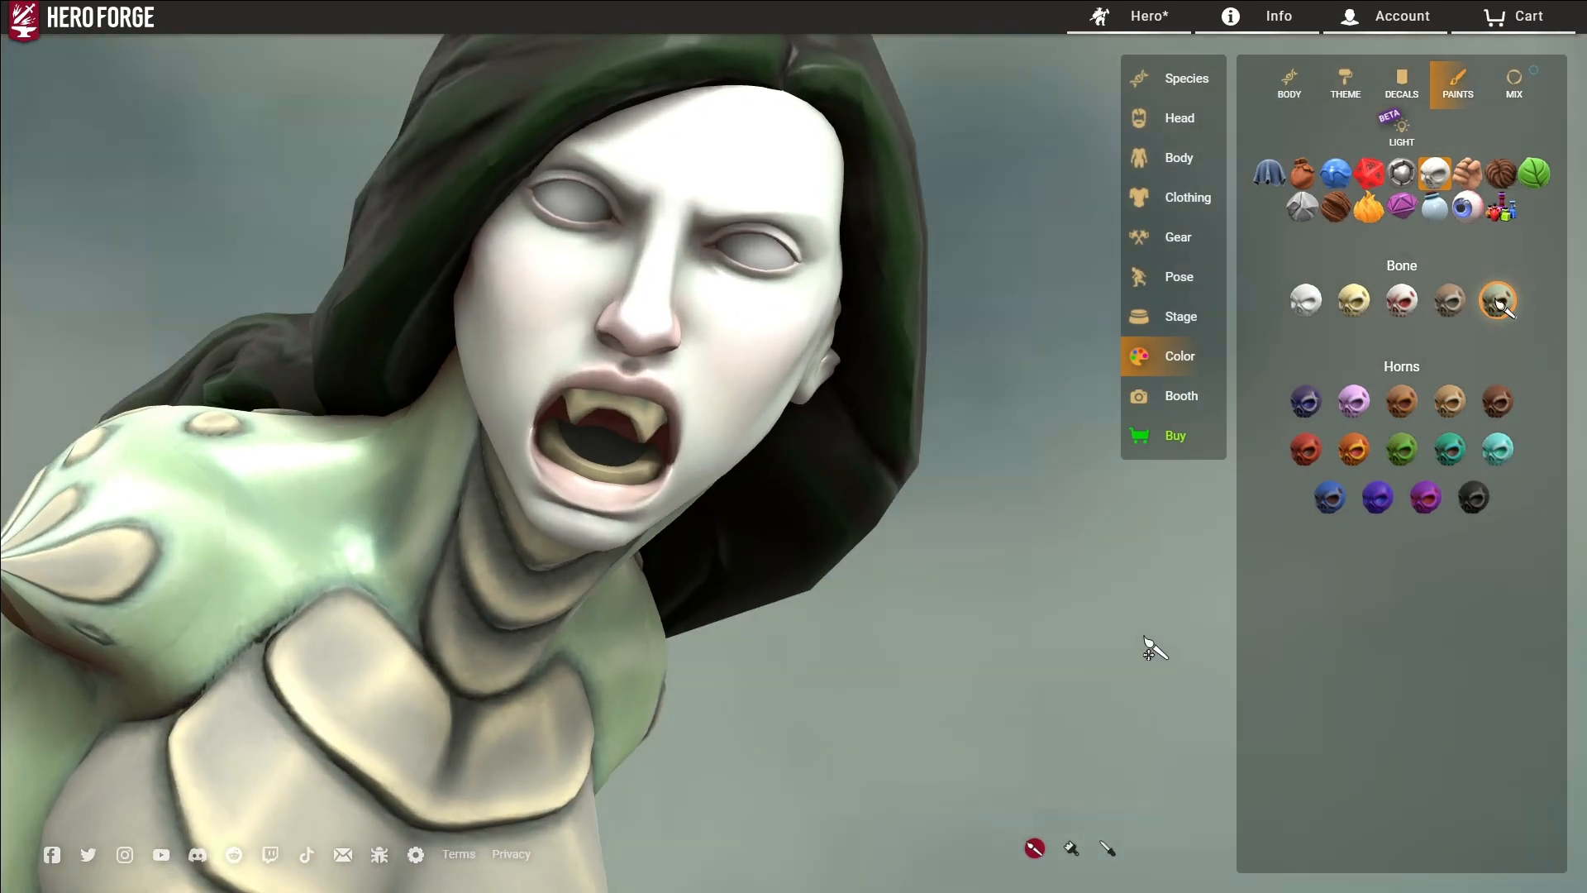
Step: Paint both eyes with the Yellow feline eye paint
scroll(1332, 576, down, 5)
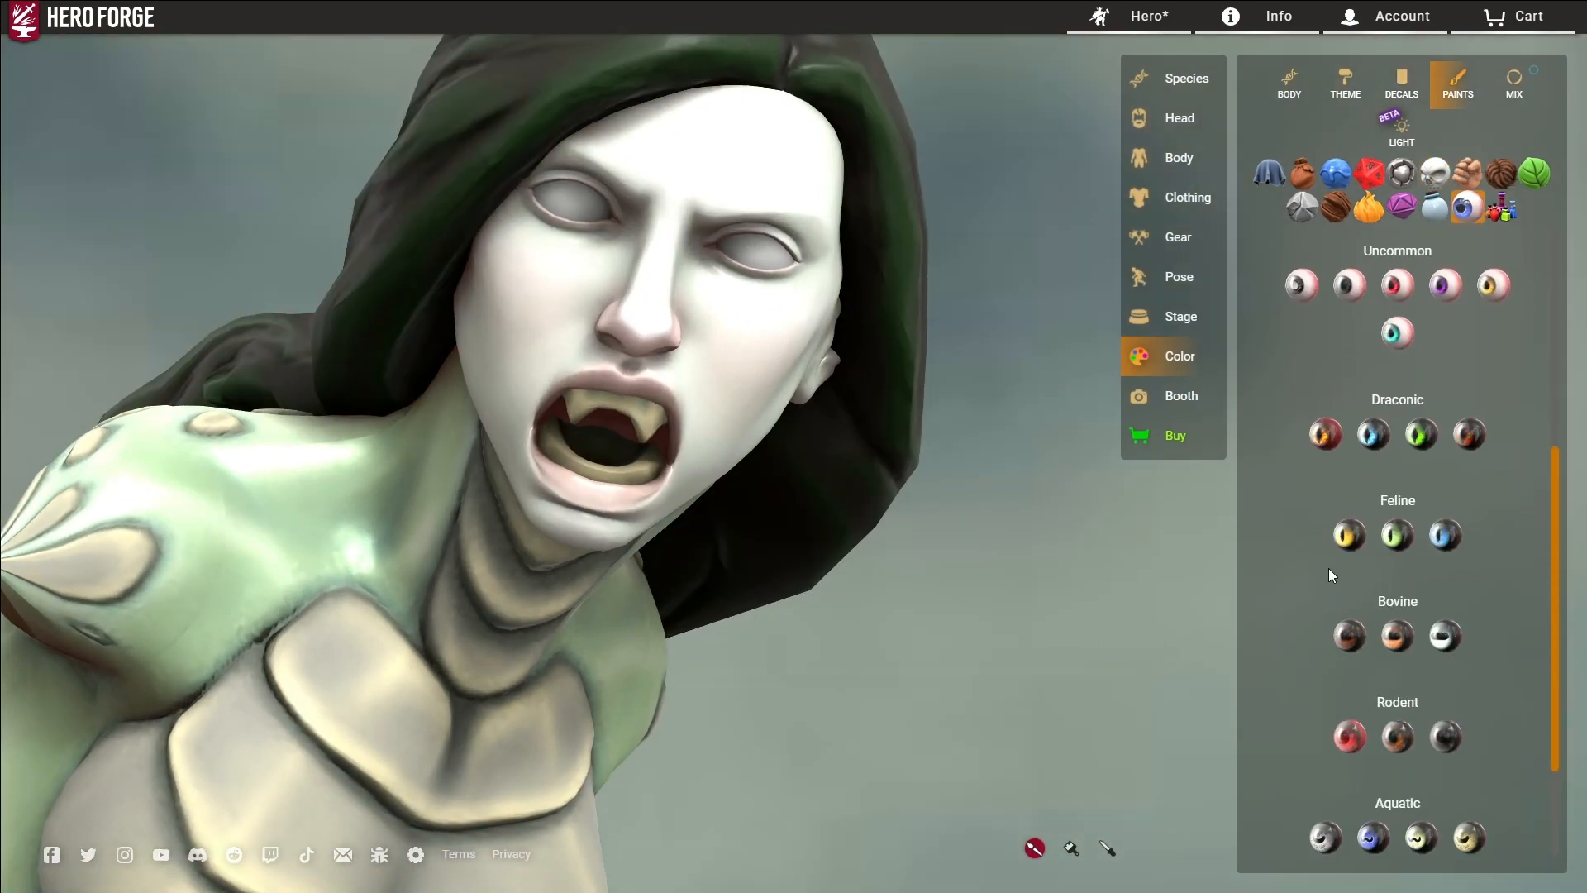
scroll(1280, 776, down, 2)
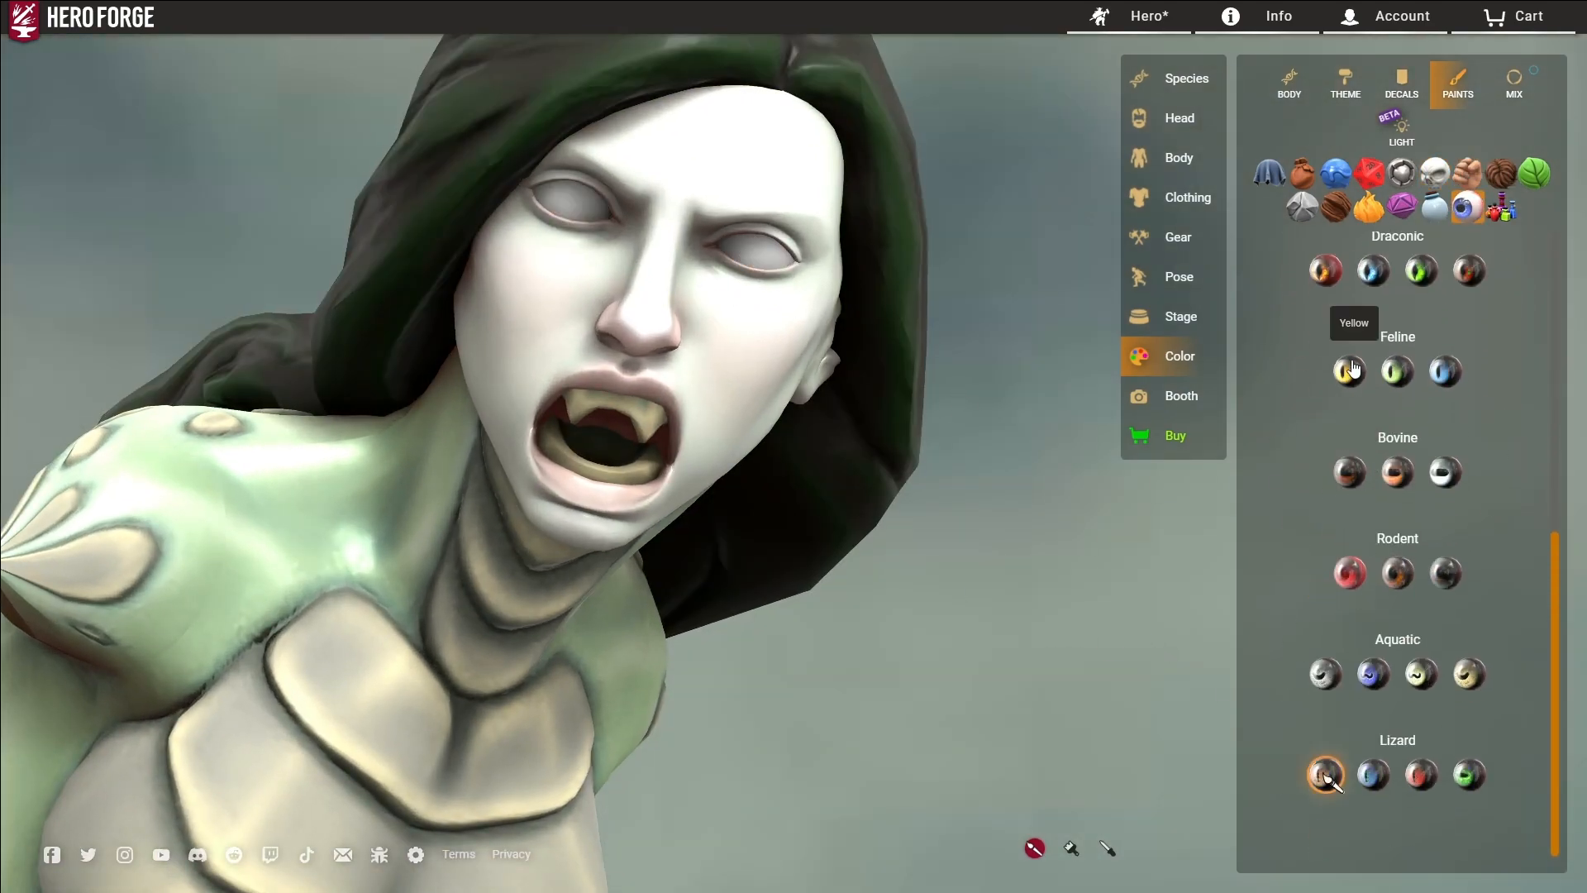
scroll(939, 584, down, 5)
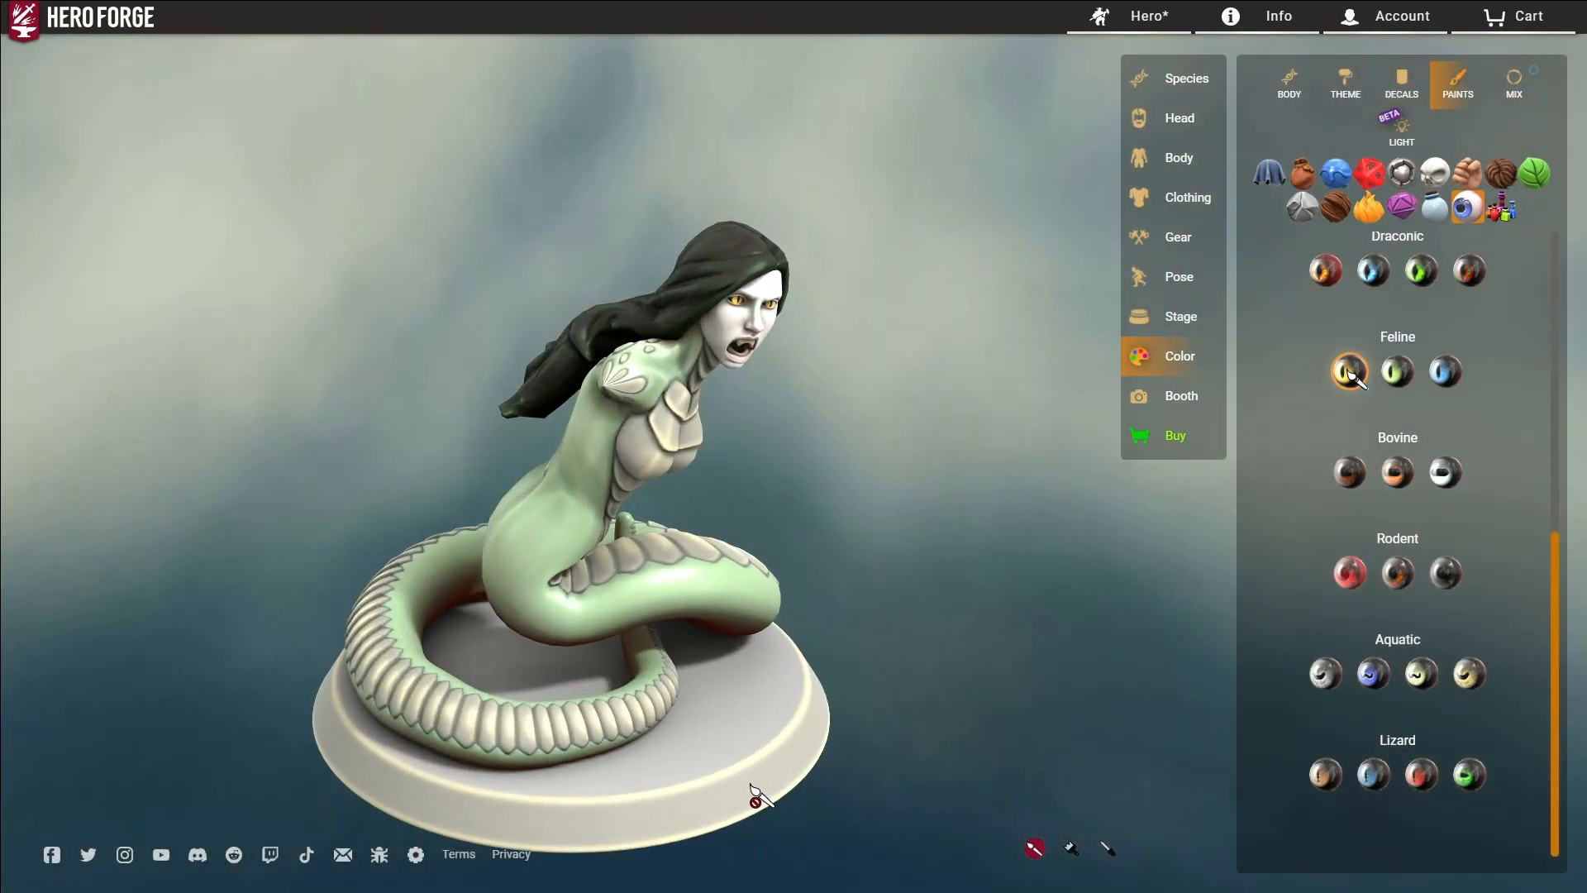
Step: Replace the round base under the Nure Onna with the square base that has a rippled surface
click(1177, 318)
click(1399, 84)
scroll(1474, 512, down, 3)
scroll(1472, 546, up, 1)
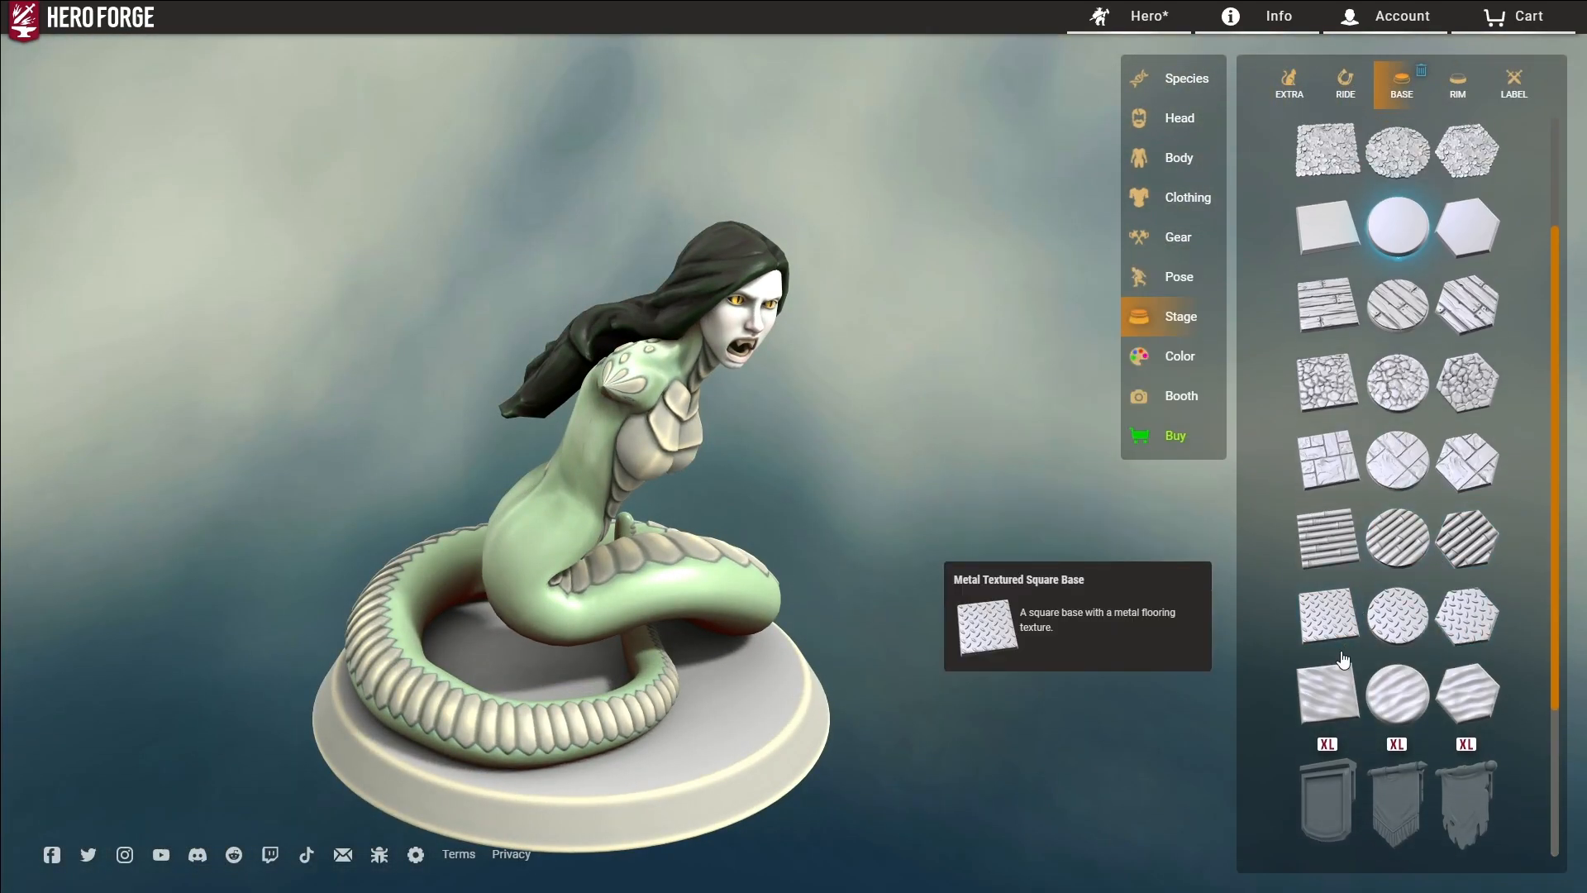
click(1331, 685)
Step: Paint the rippled square base and its rim bright blue, and open the paint mixing settings
click(1179, 356)
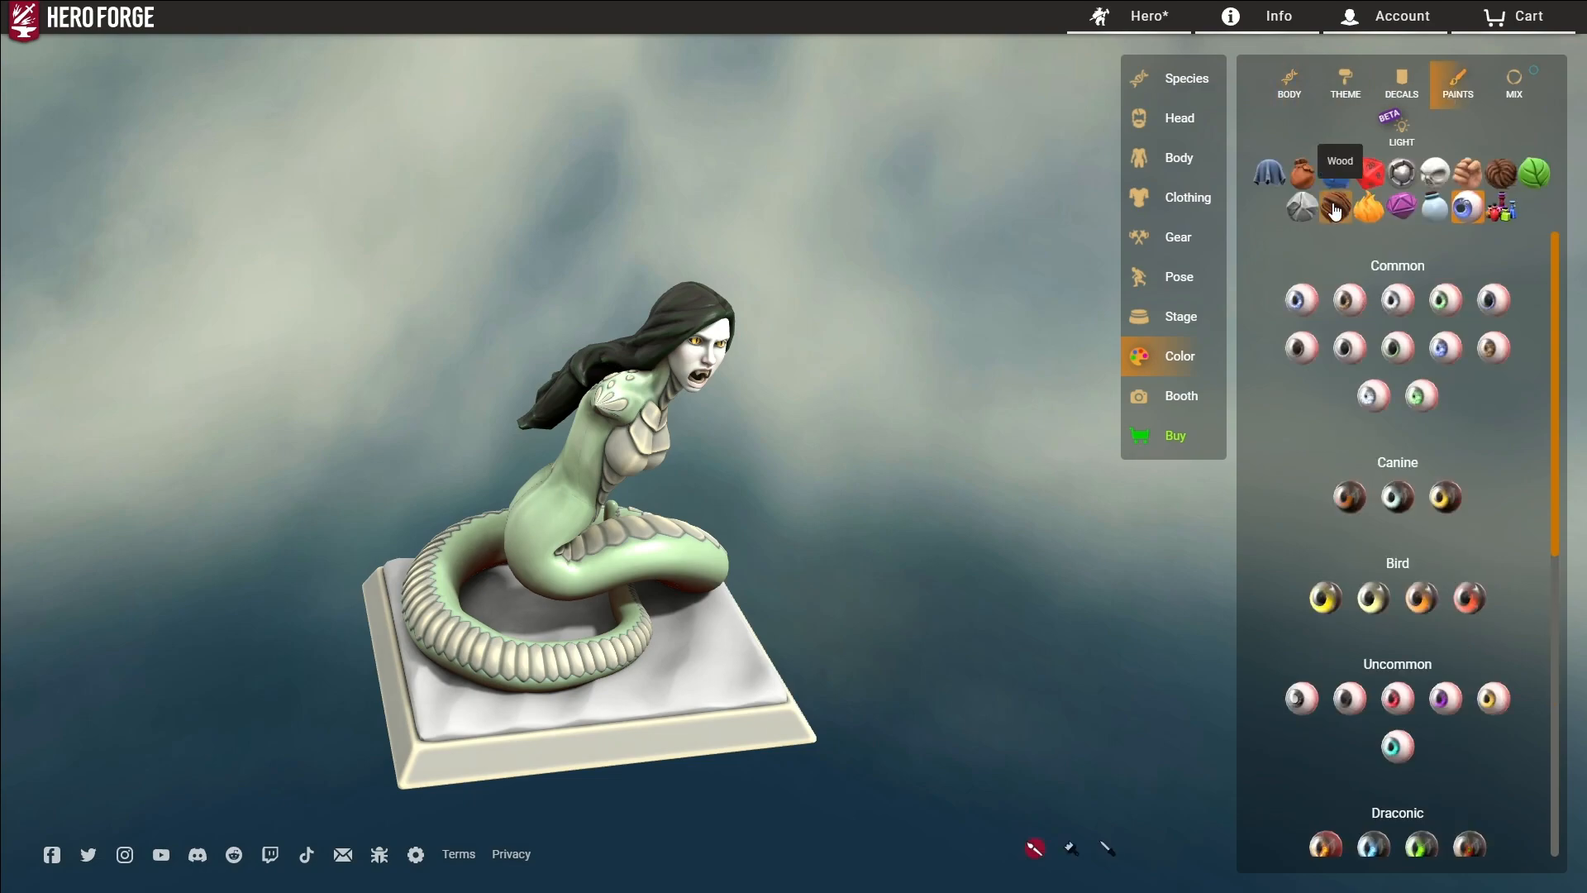
drag(727, 678, 668, 696)
click(668, 740)
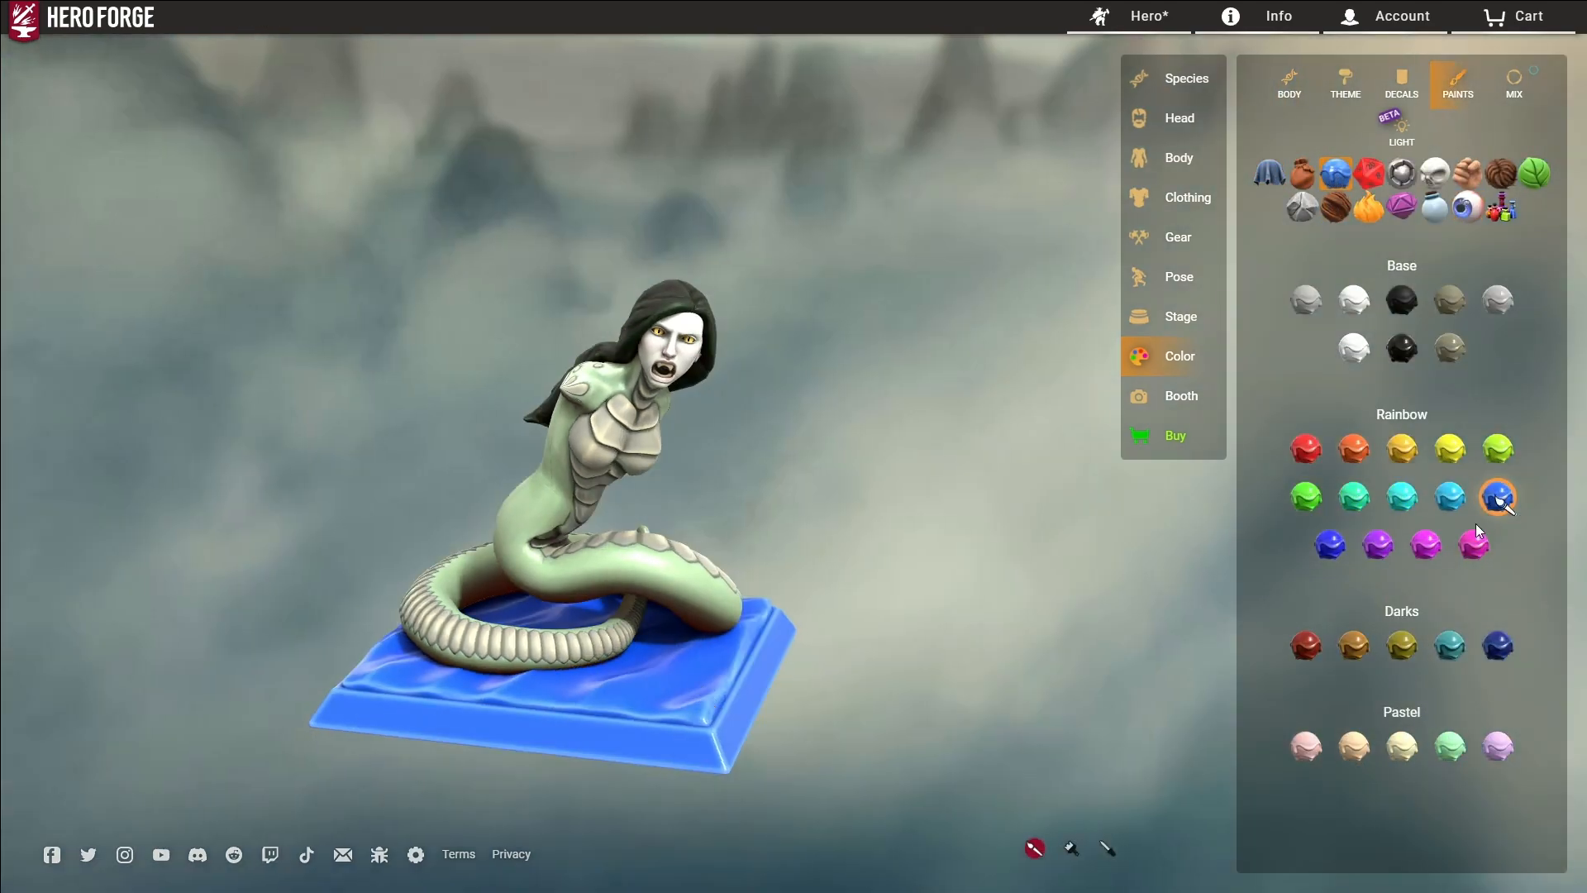
click(1515, 84)
click(1512, 410)
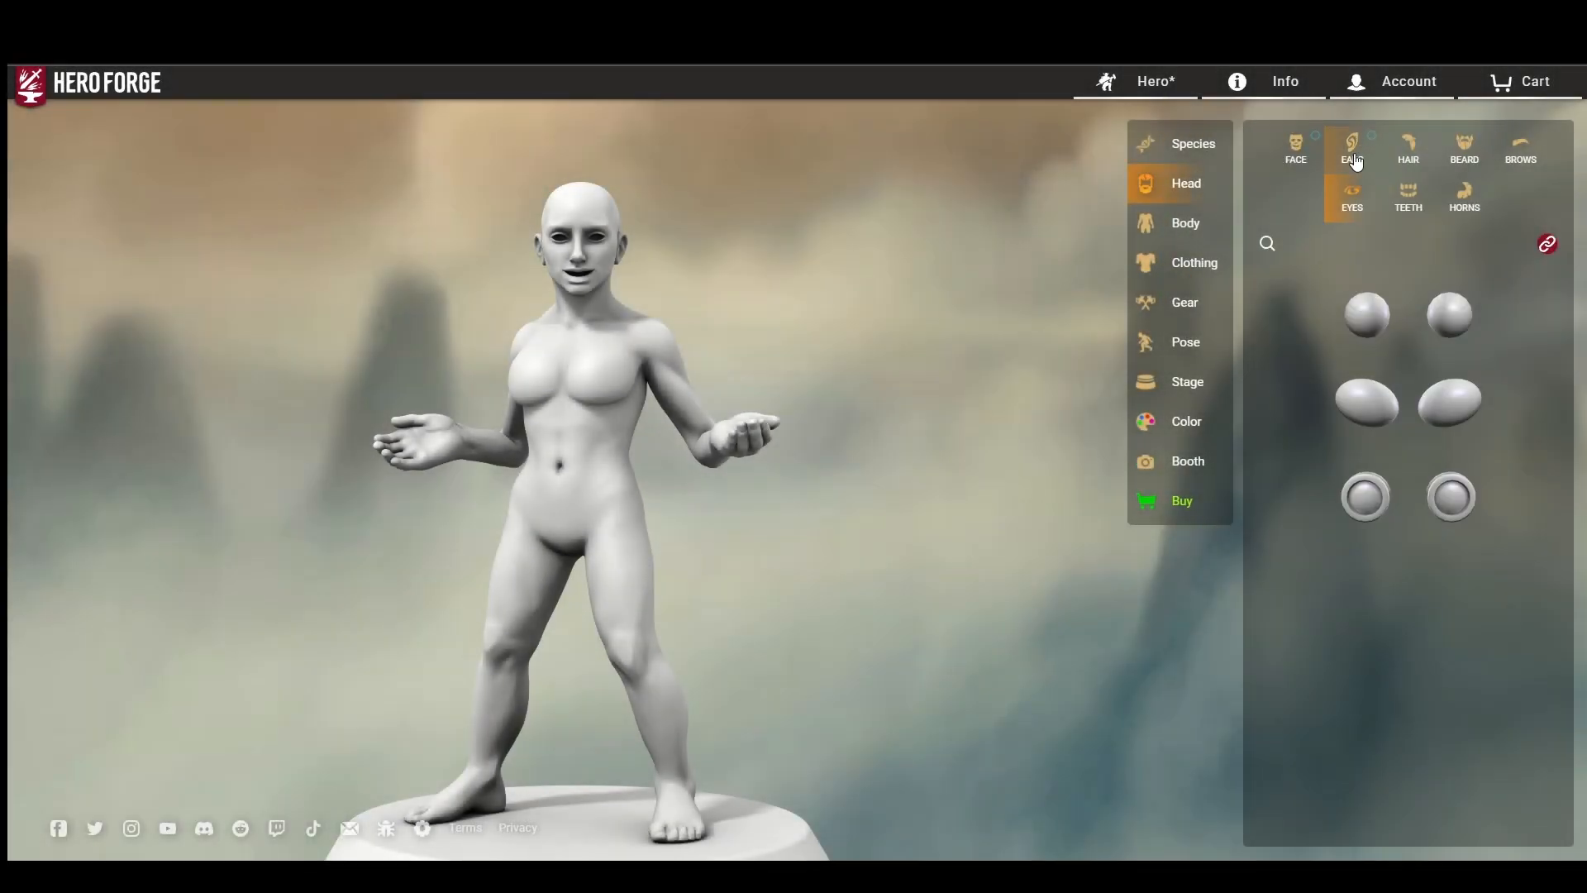
Step: Give the bald female figure shoulder-length wavy swept-back hair, round eyeballs and jagged pointed teeth
scroll(1365, 472, down, 1)
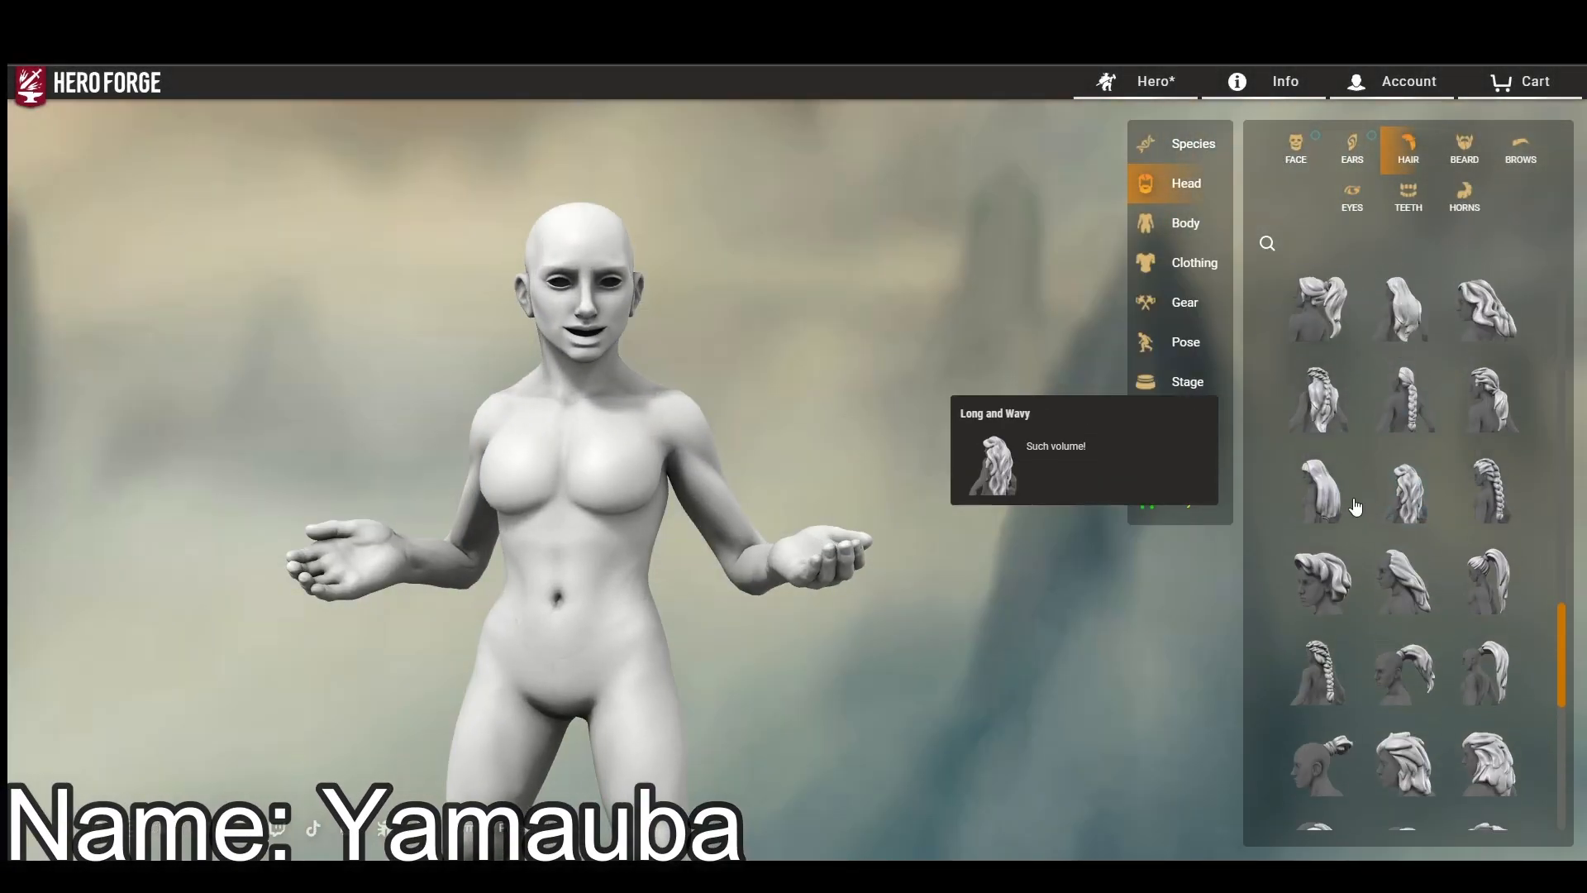
click(1320, 592)
scroll(1480, 595, down, 2)
click(1480, 586)
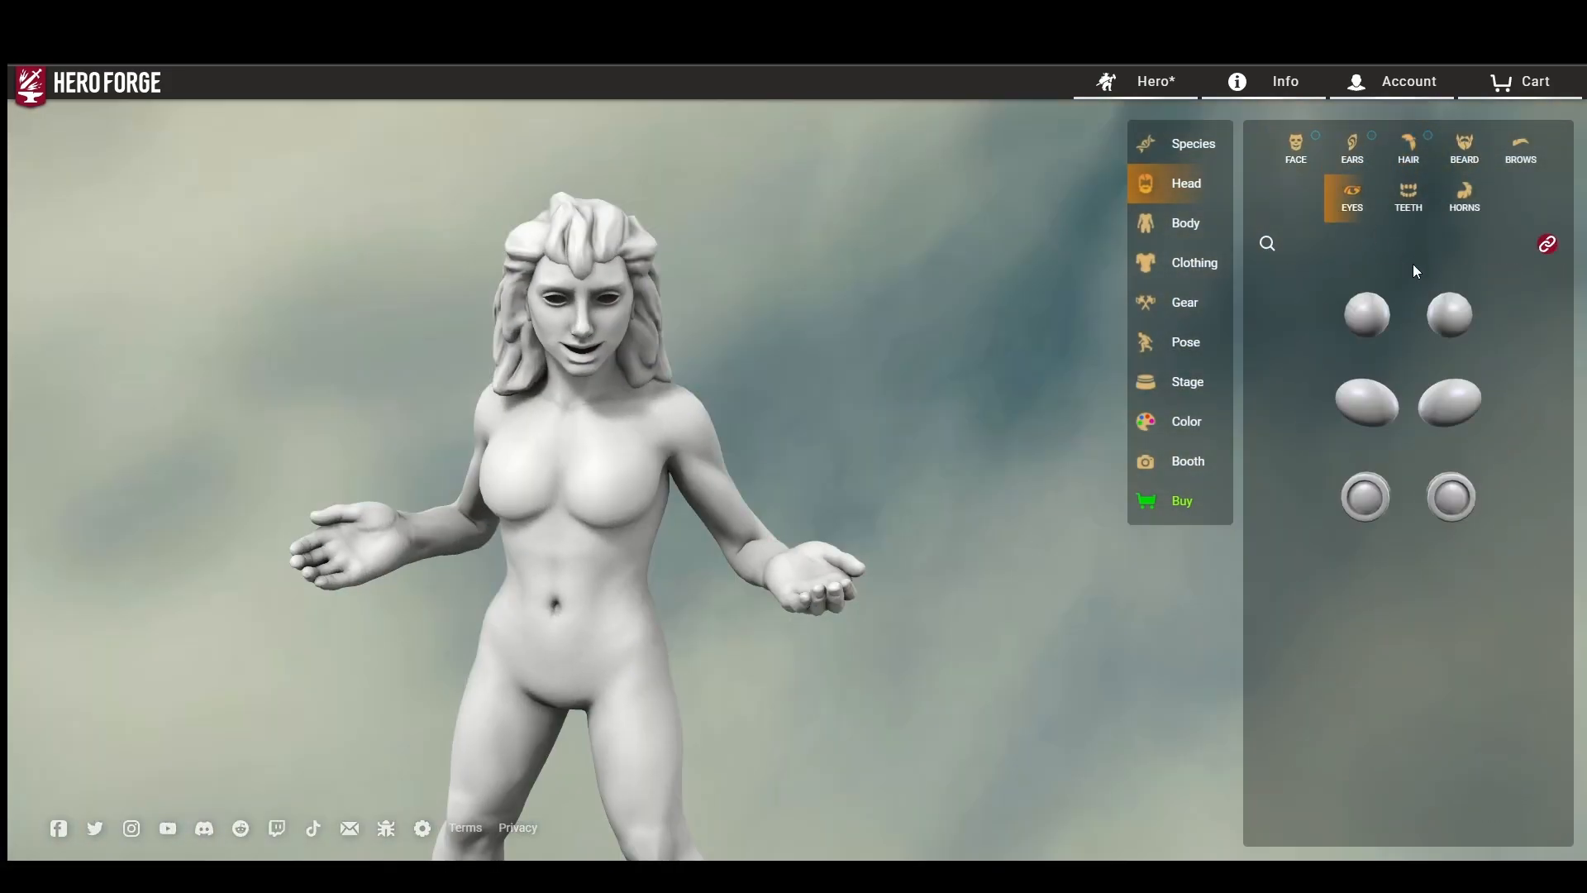
click(1412, 206)
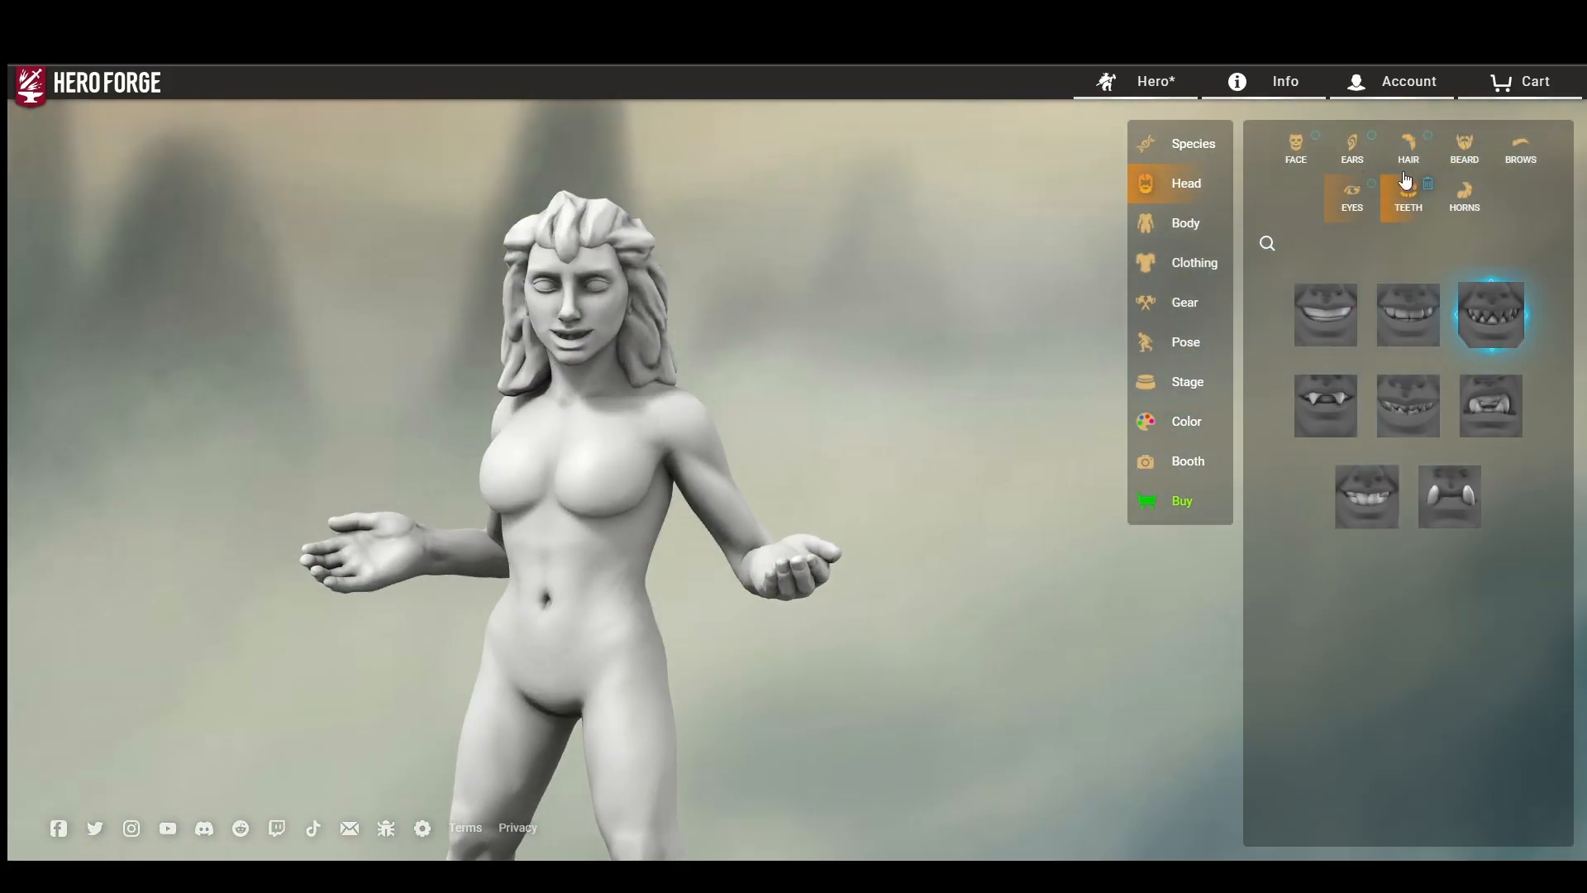
Step: Set the female figure's height to 4' 11"
click(1186, 223)
click(1351, 162)
click(1409, 149)
scroll(1386, 423, down, 3)
scroll(1436, 300, up, 3)
drag(1356, 302, 1341, 312)
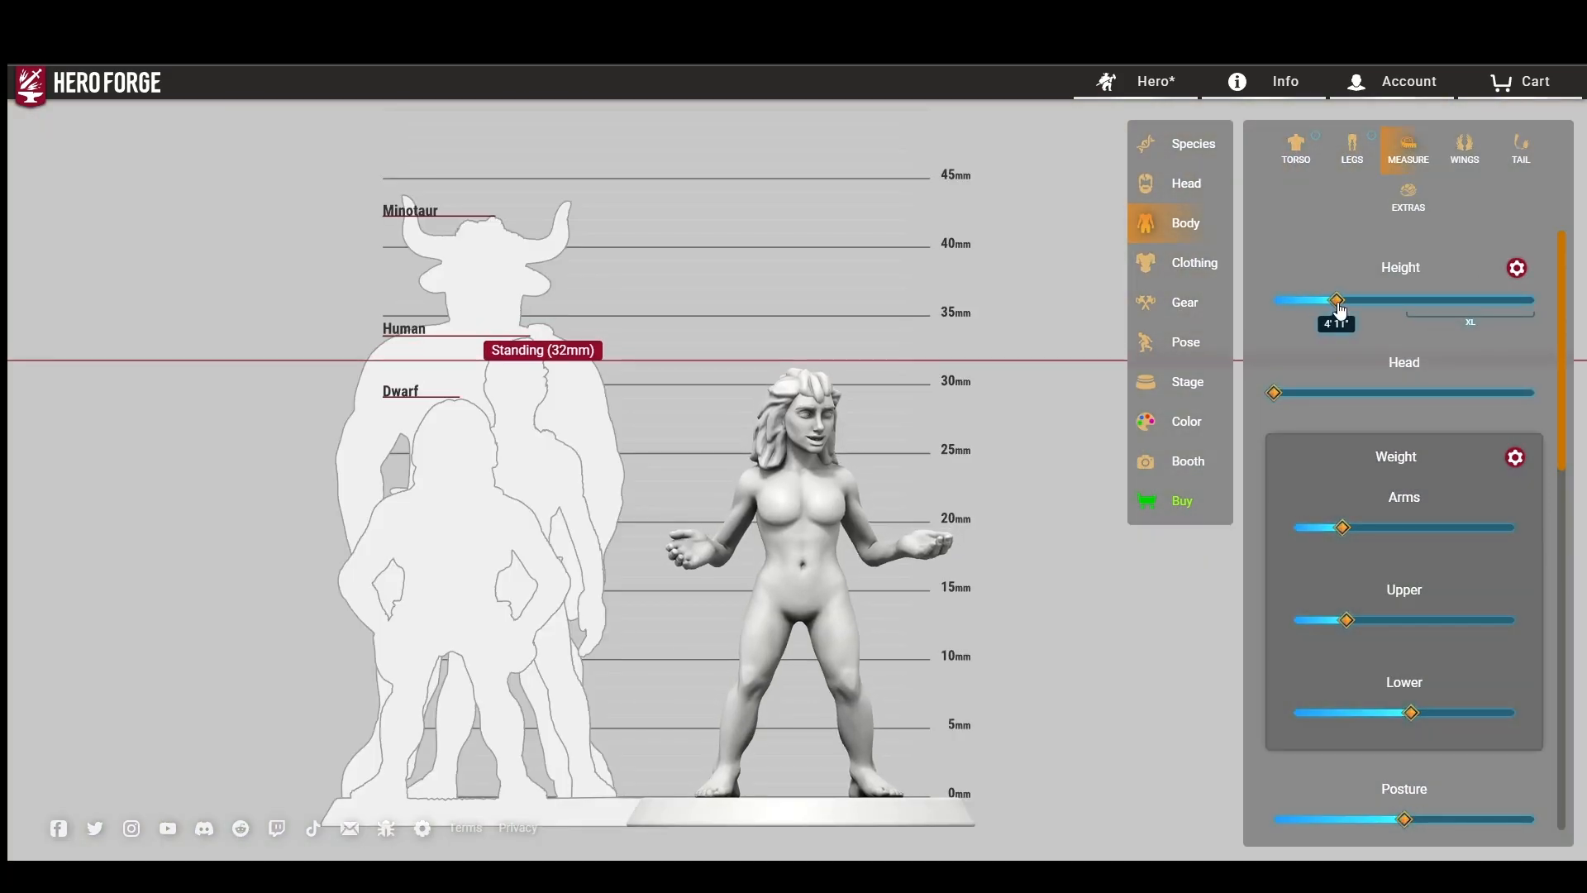
Step: Reduce the figure's Arms, Upper and Lower weight to the minimum
scroll(1397, 414, down, 1)
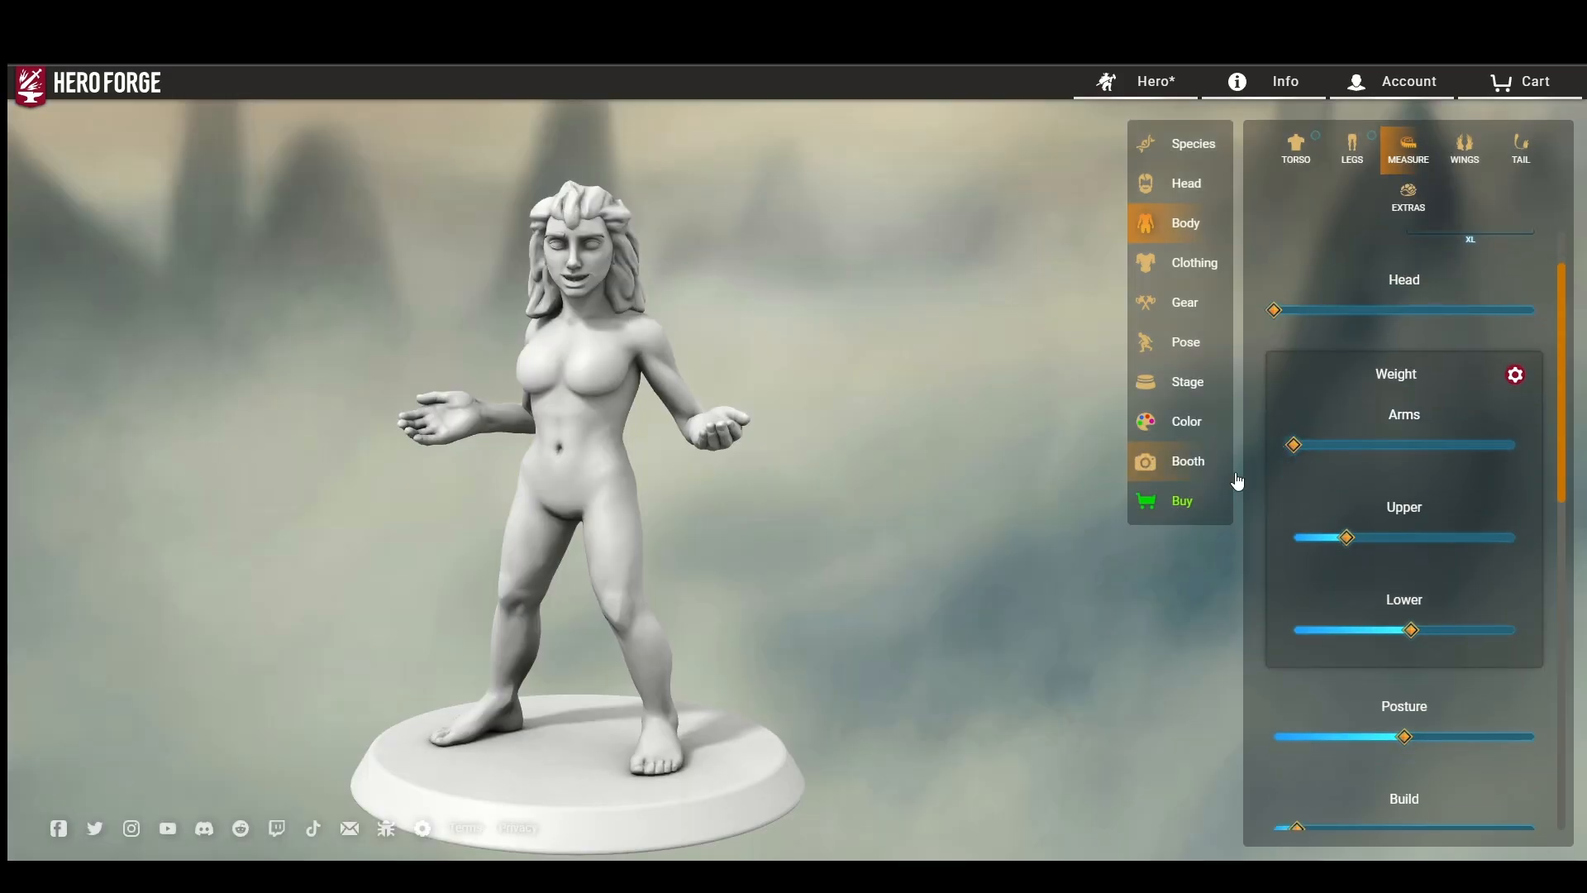
drag(1394, 639, 1291, 637)
drag(825, 600, 860, 597)
scroll(1372, 463, down, 3)
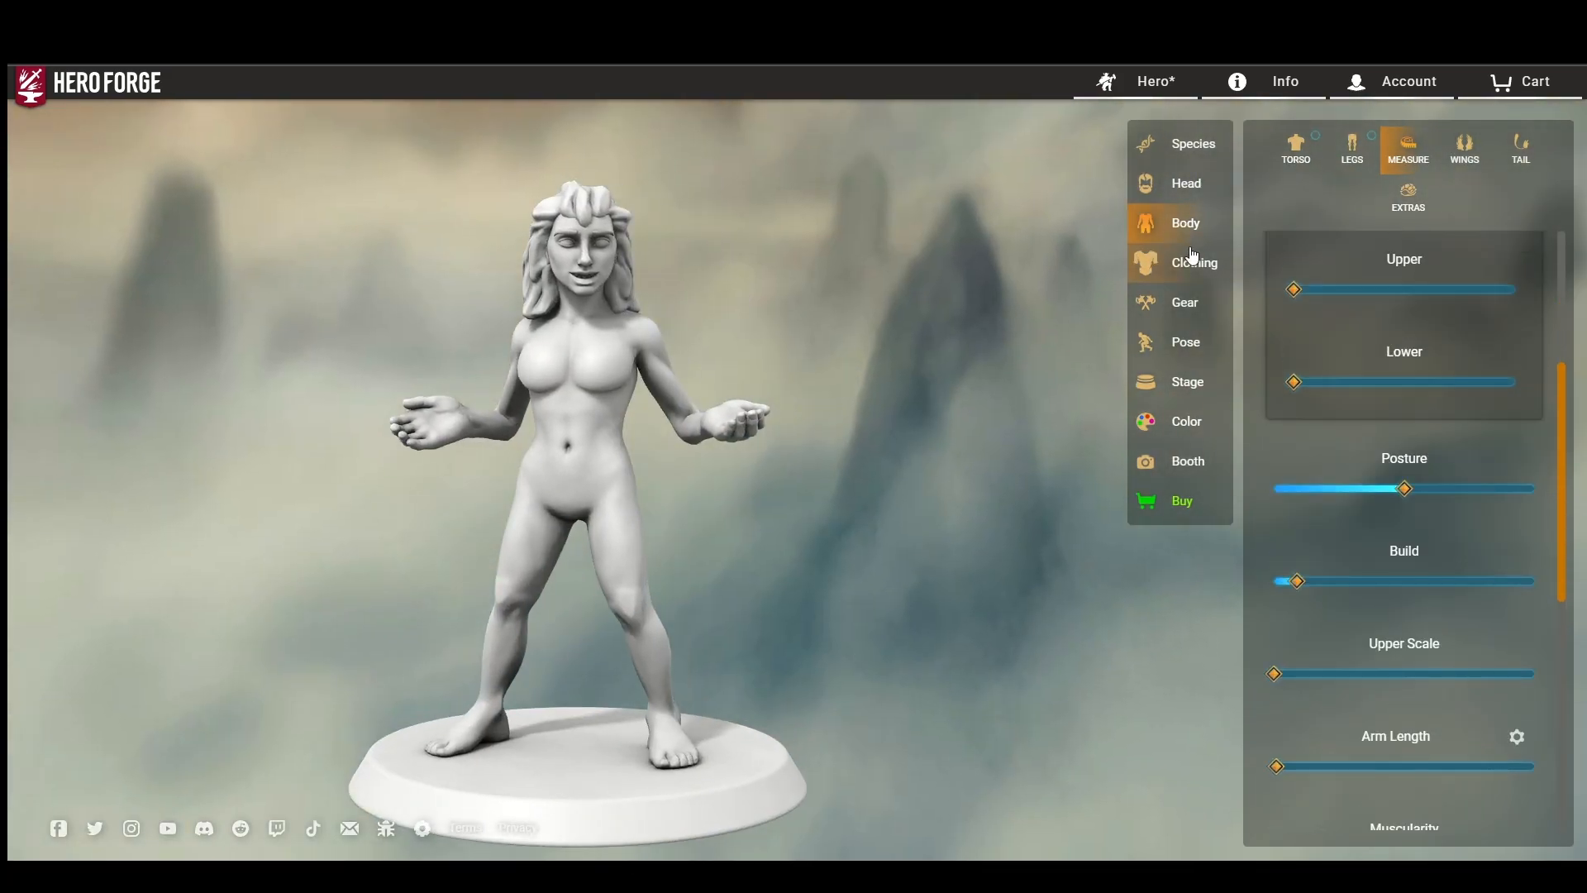
Step: Dress the figure's torso in the loose-sleeved Kimono Top as the under-layer chest garment
click(1193, 256)
click(1464, 149)
scroll(1437, 479, down, 3)
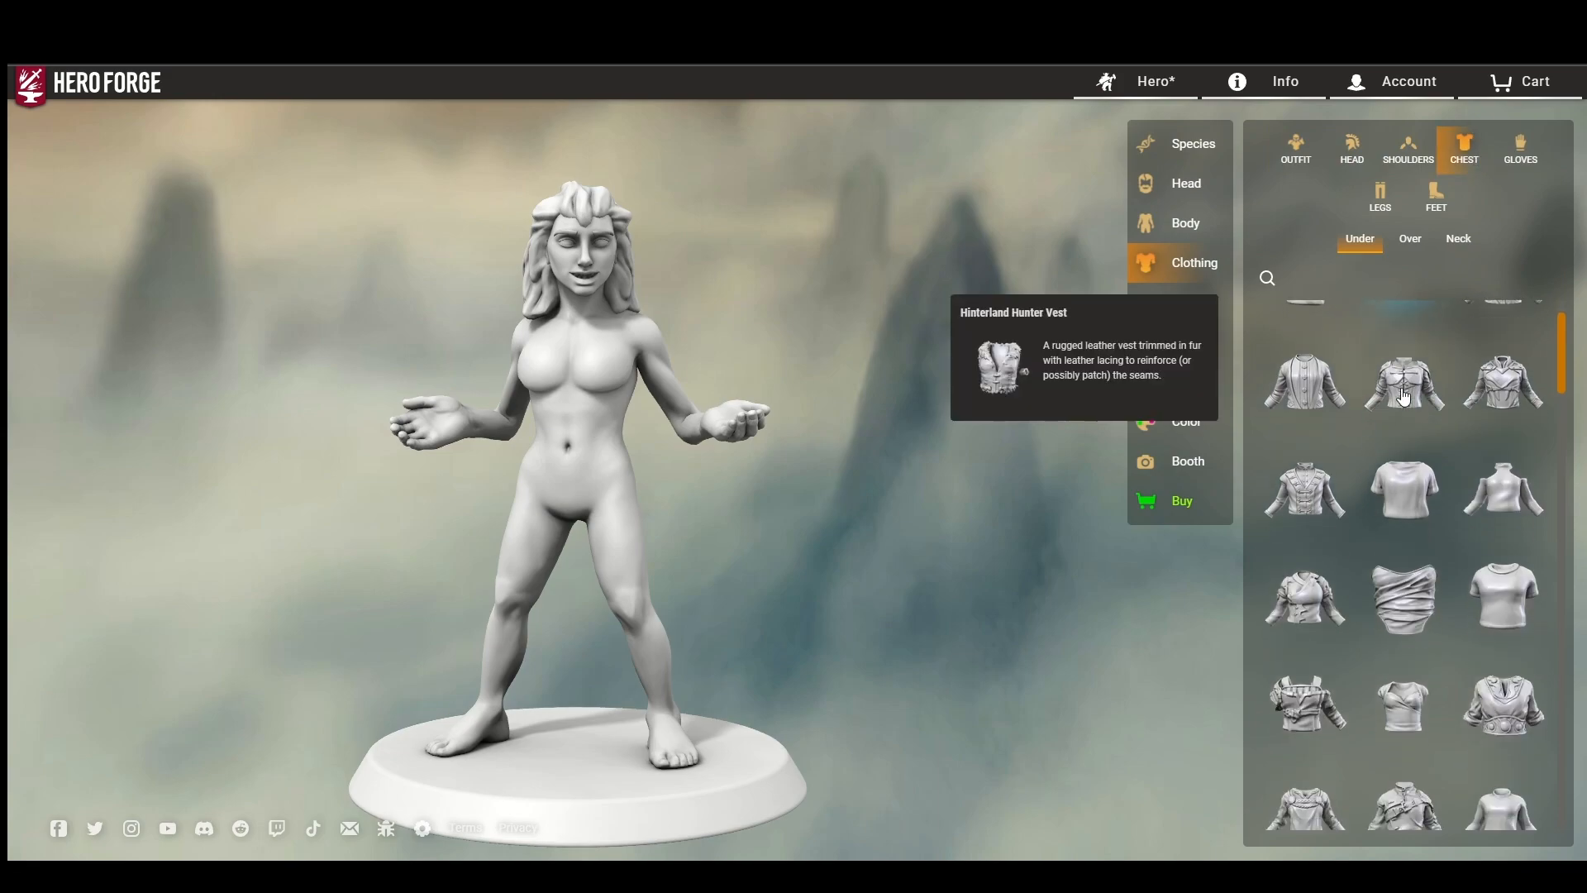
scroll(1437, 479, down, 5)
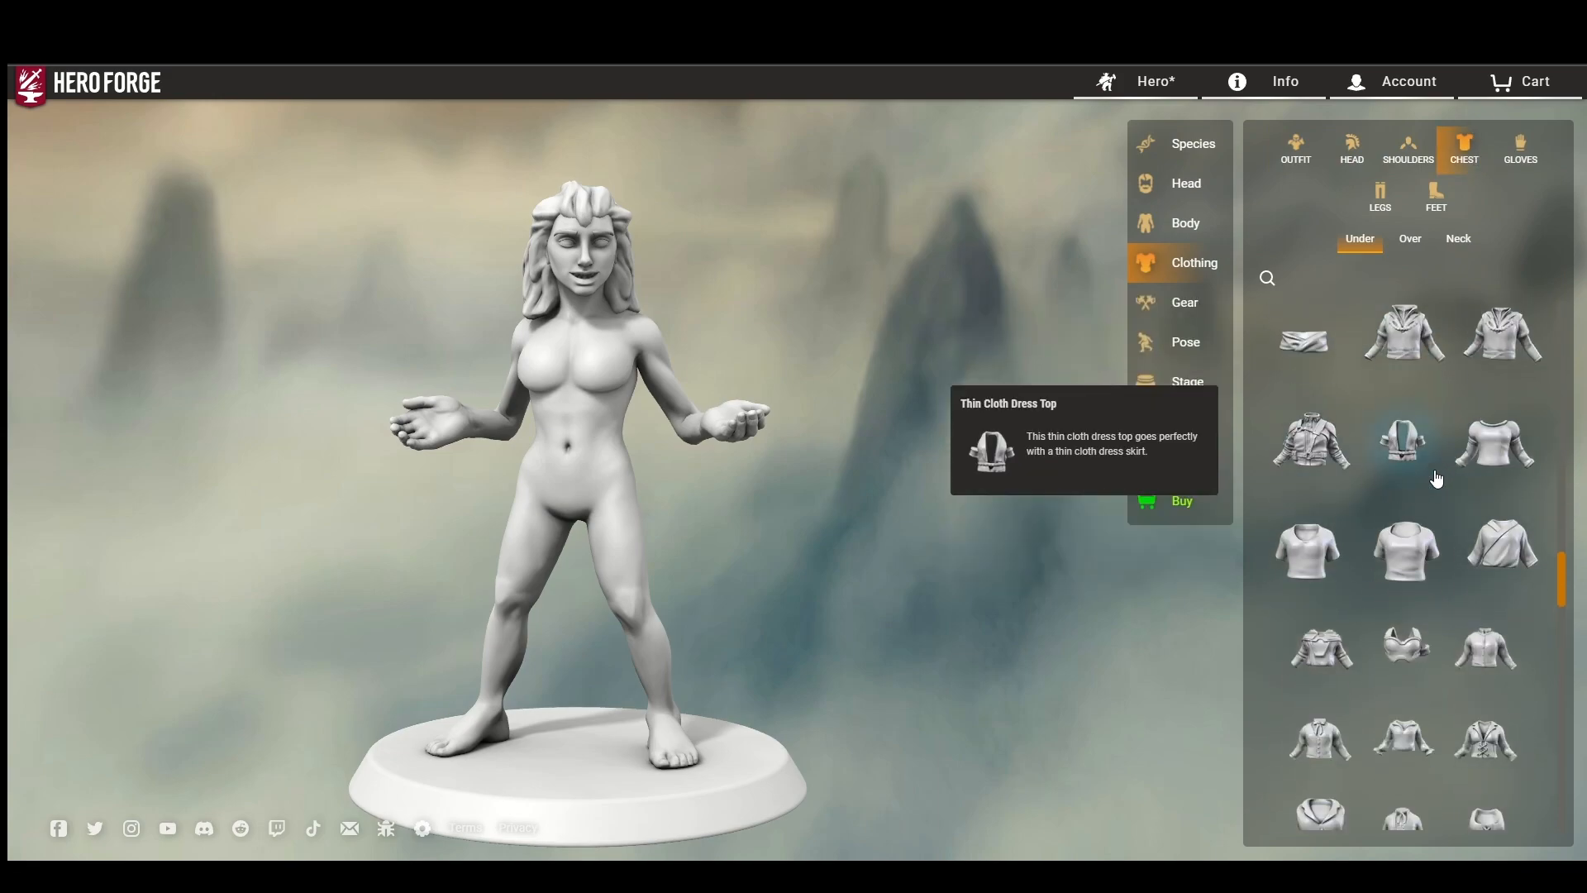
click(1467, 413)
scroll(1405, 496, down, 3)
click(1327, 387)
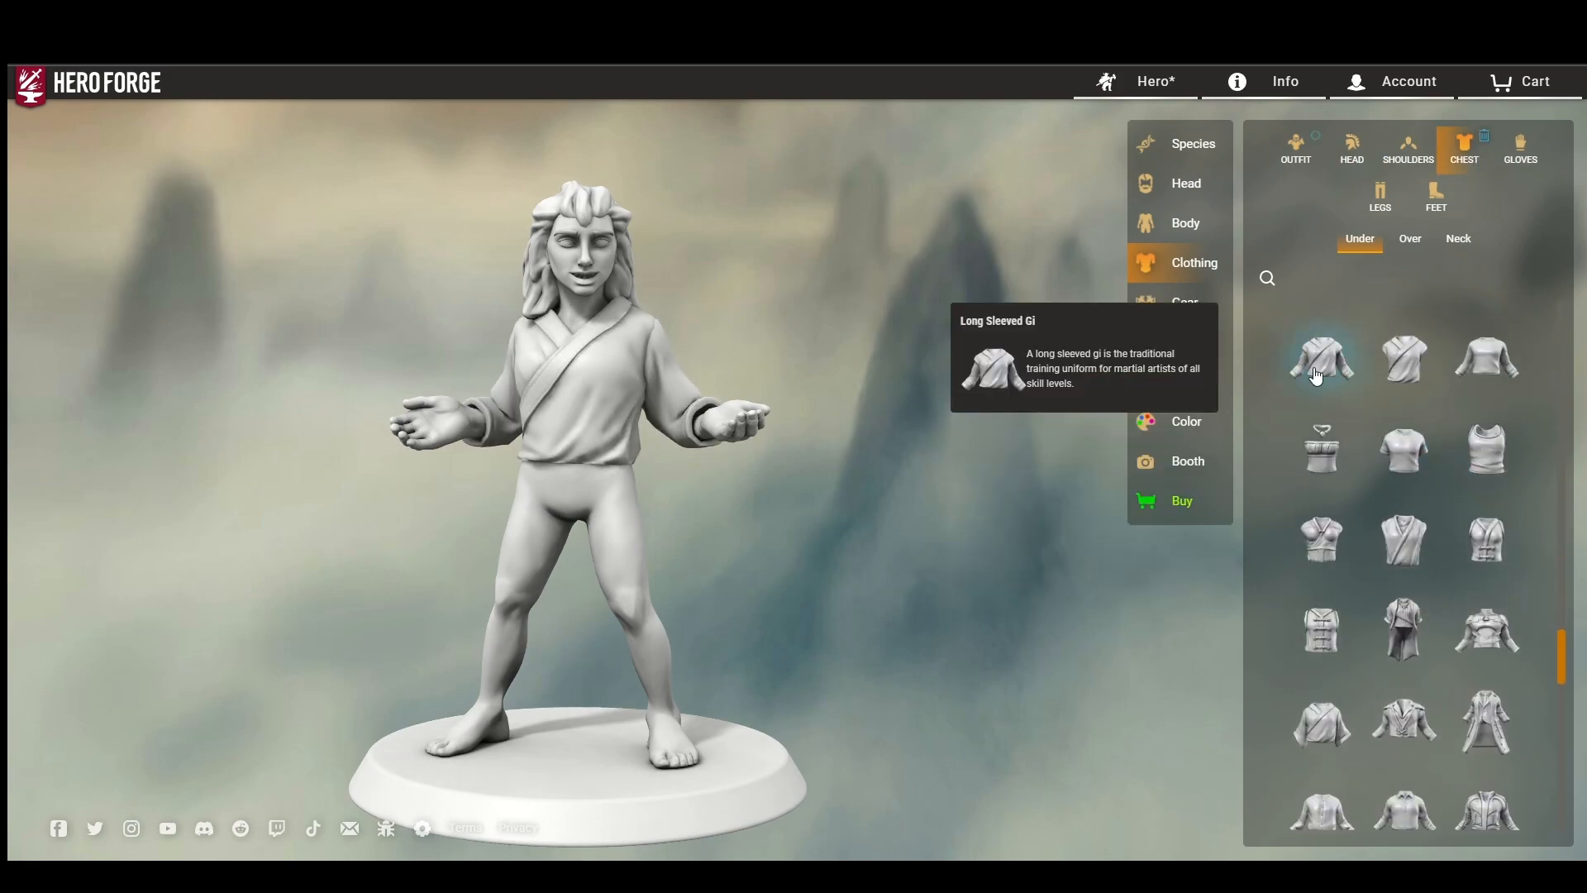
scroll(1450, 546, up, 4)
scroll(1467, 553, down, 4)
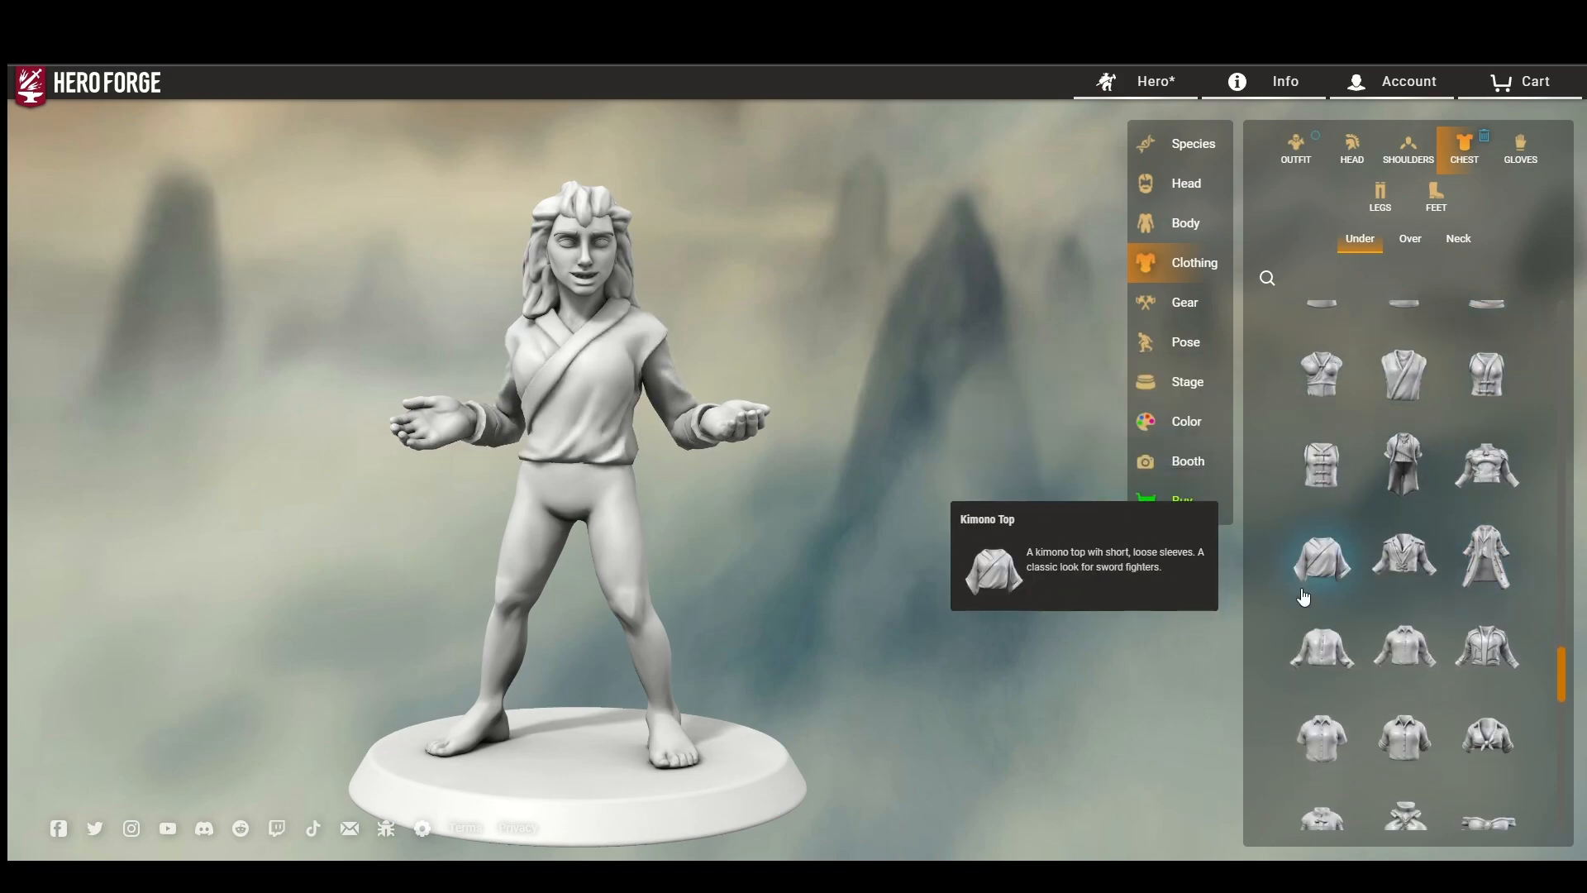
click(1308, 588)
Step: Add a long flared skirt with a tied hanging sash as the over-layer leg garment
click(1405, 242)
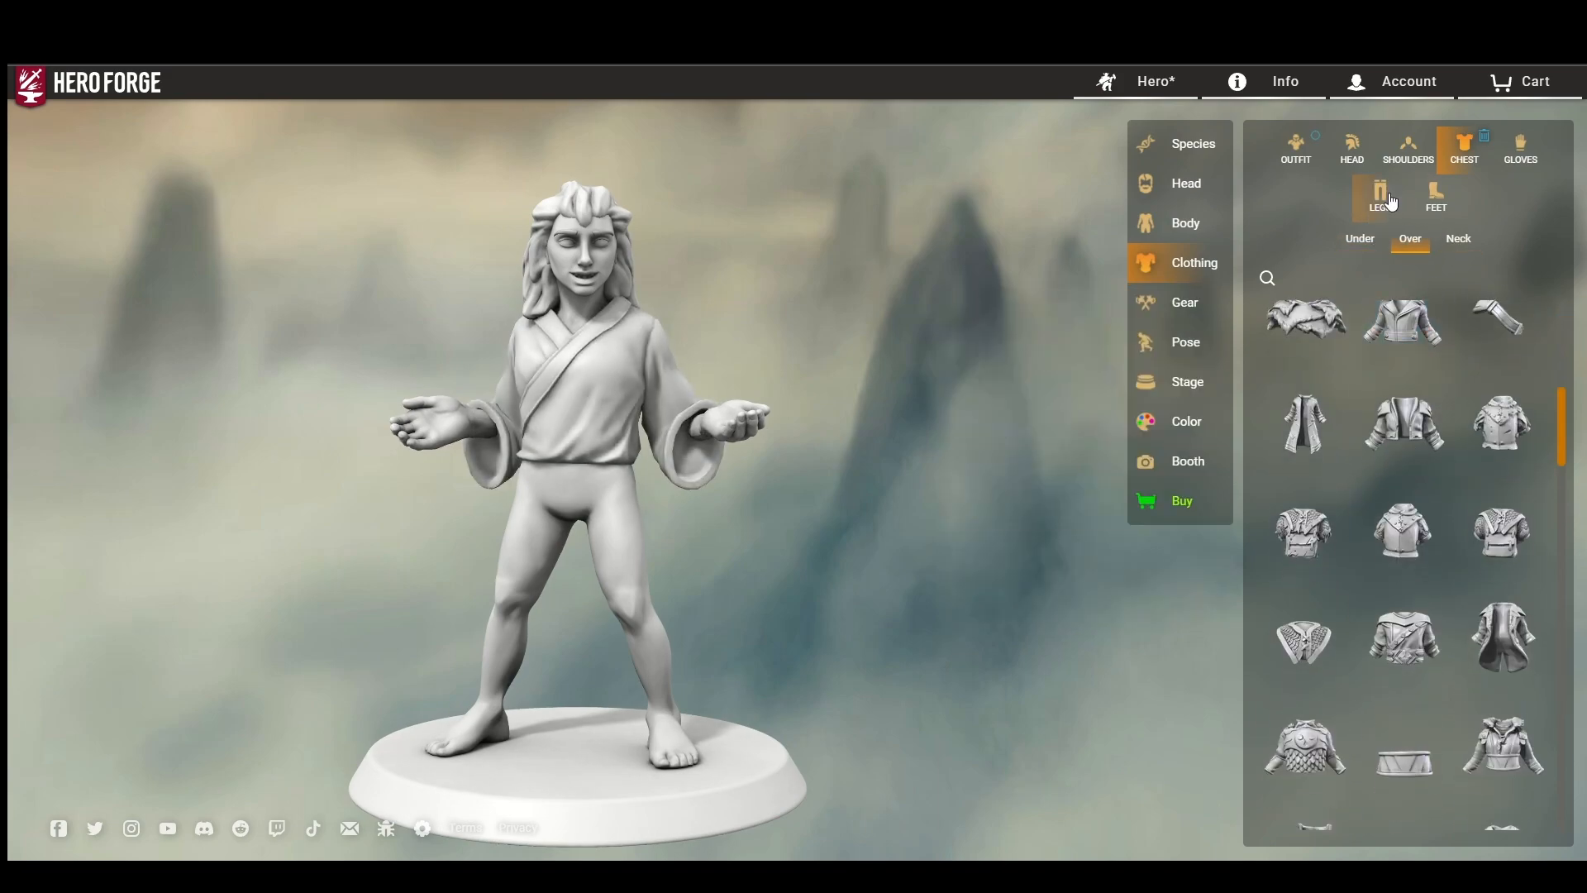
click(1380, 198)
click(1436, 240)
scroll(1442, 496, down, 5)
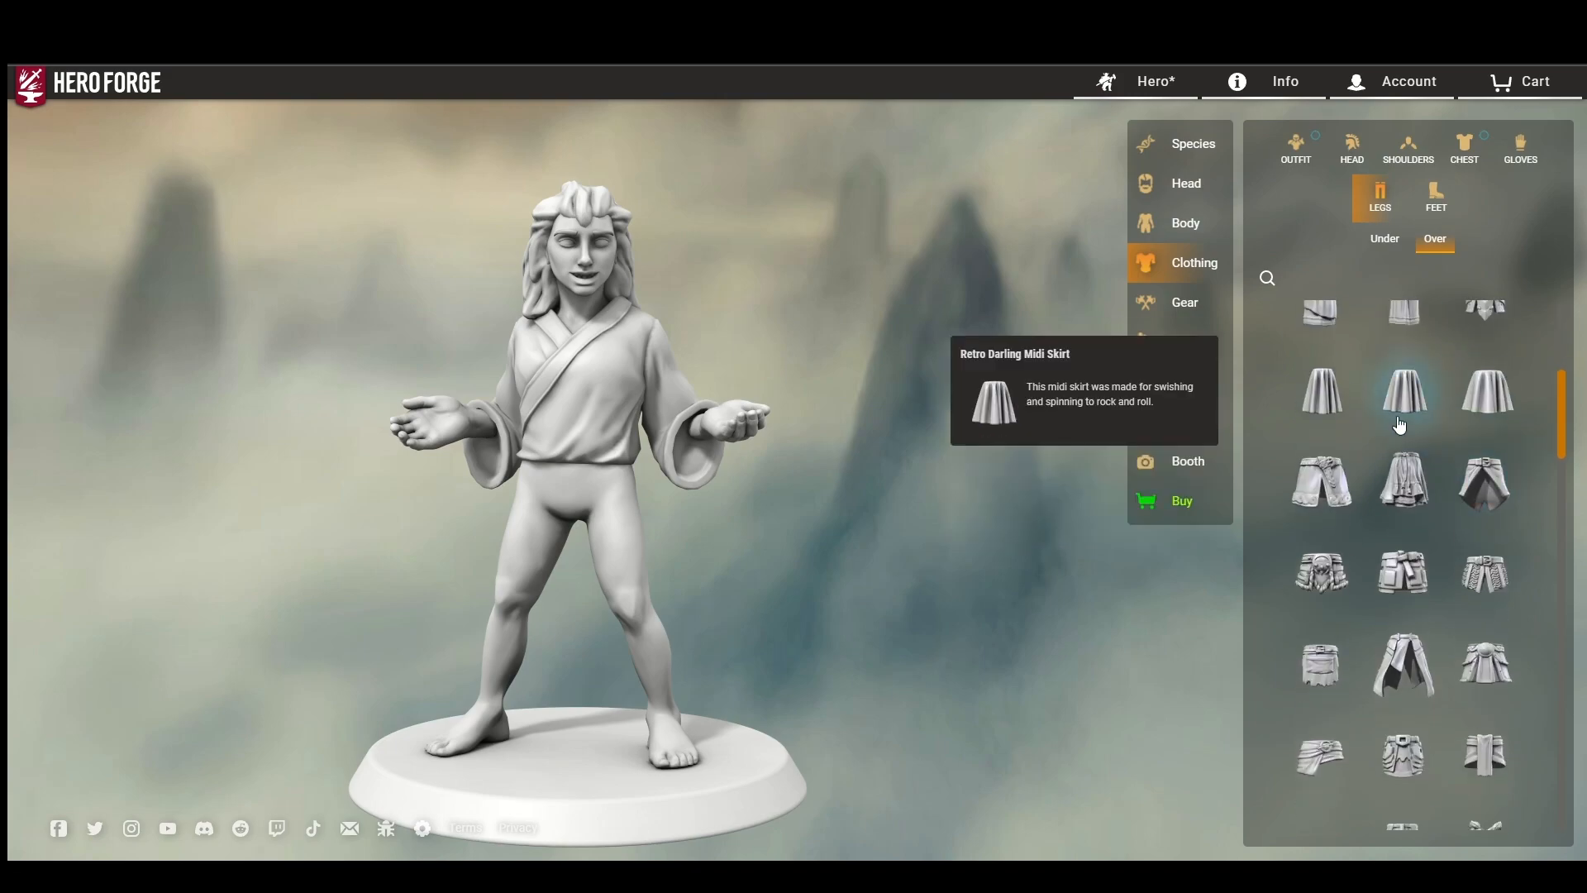
scroll(1413, 608, down, 3)
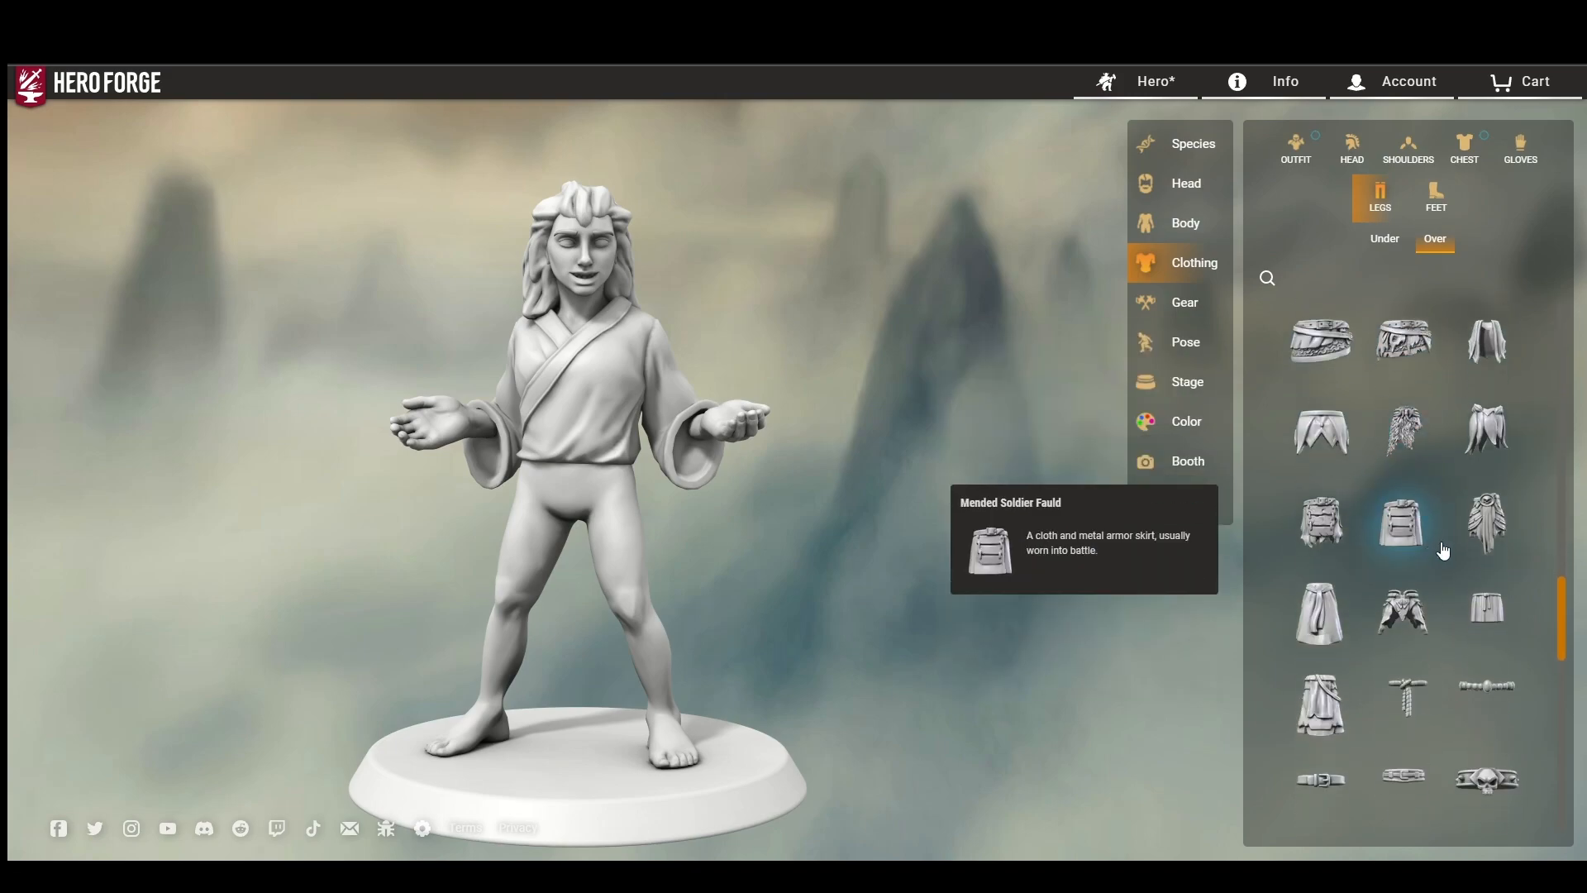
click(1321, 447)
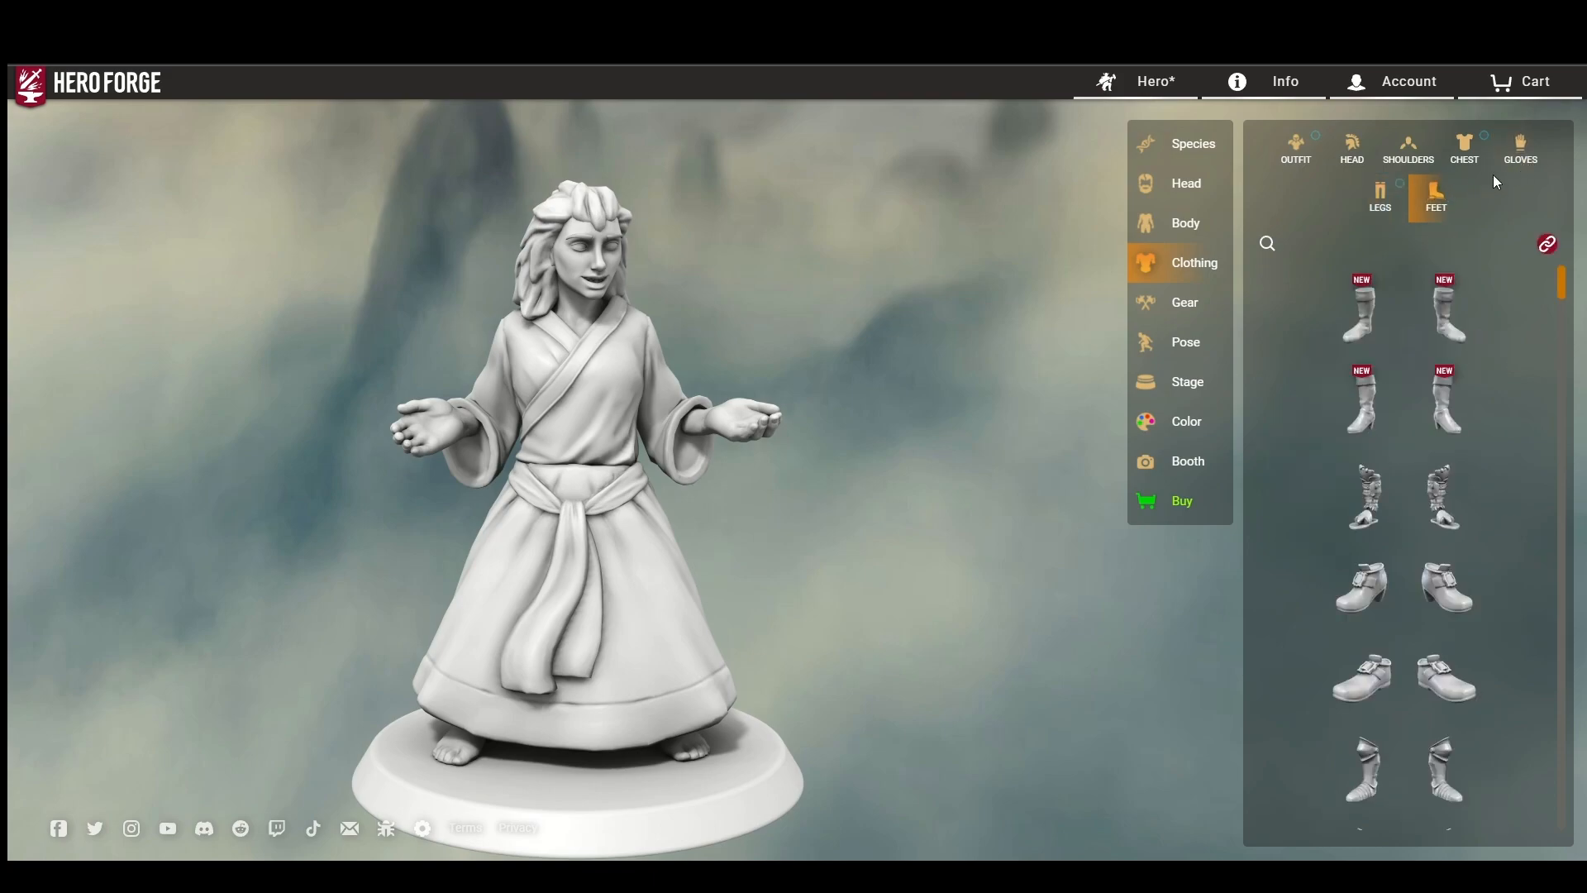
Step: Put open thong sandals on both of the figure's feet
scroll(1486, 449, down, 4)
scroll(1480, 447, down, 3)
scroll(1408, 392, down, 4)
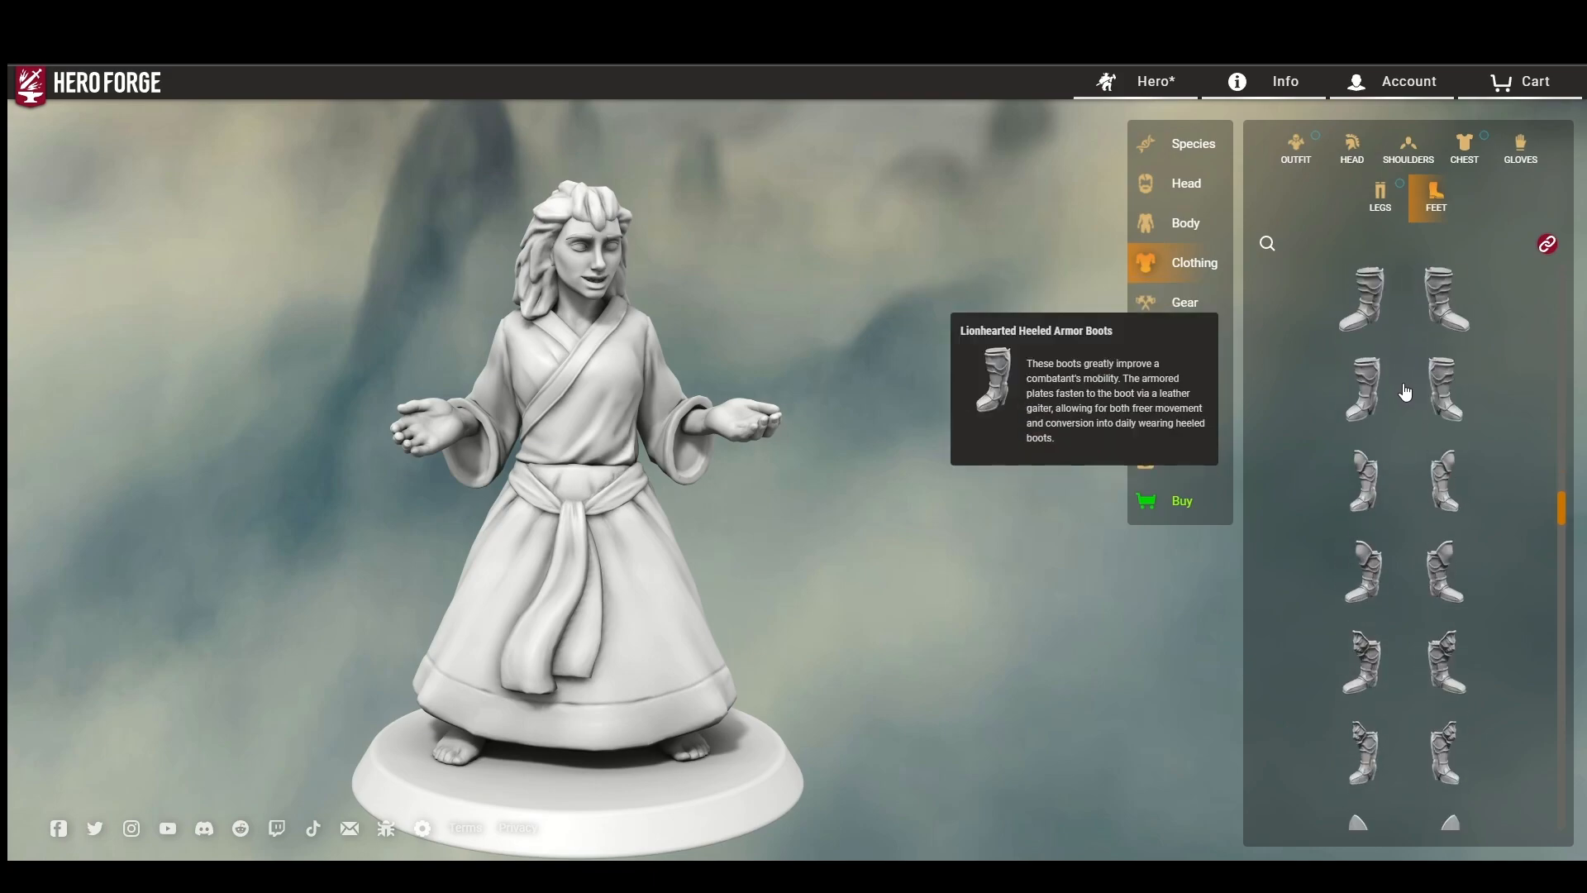
scroll(1408, 392, down, 2)
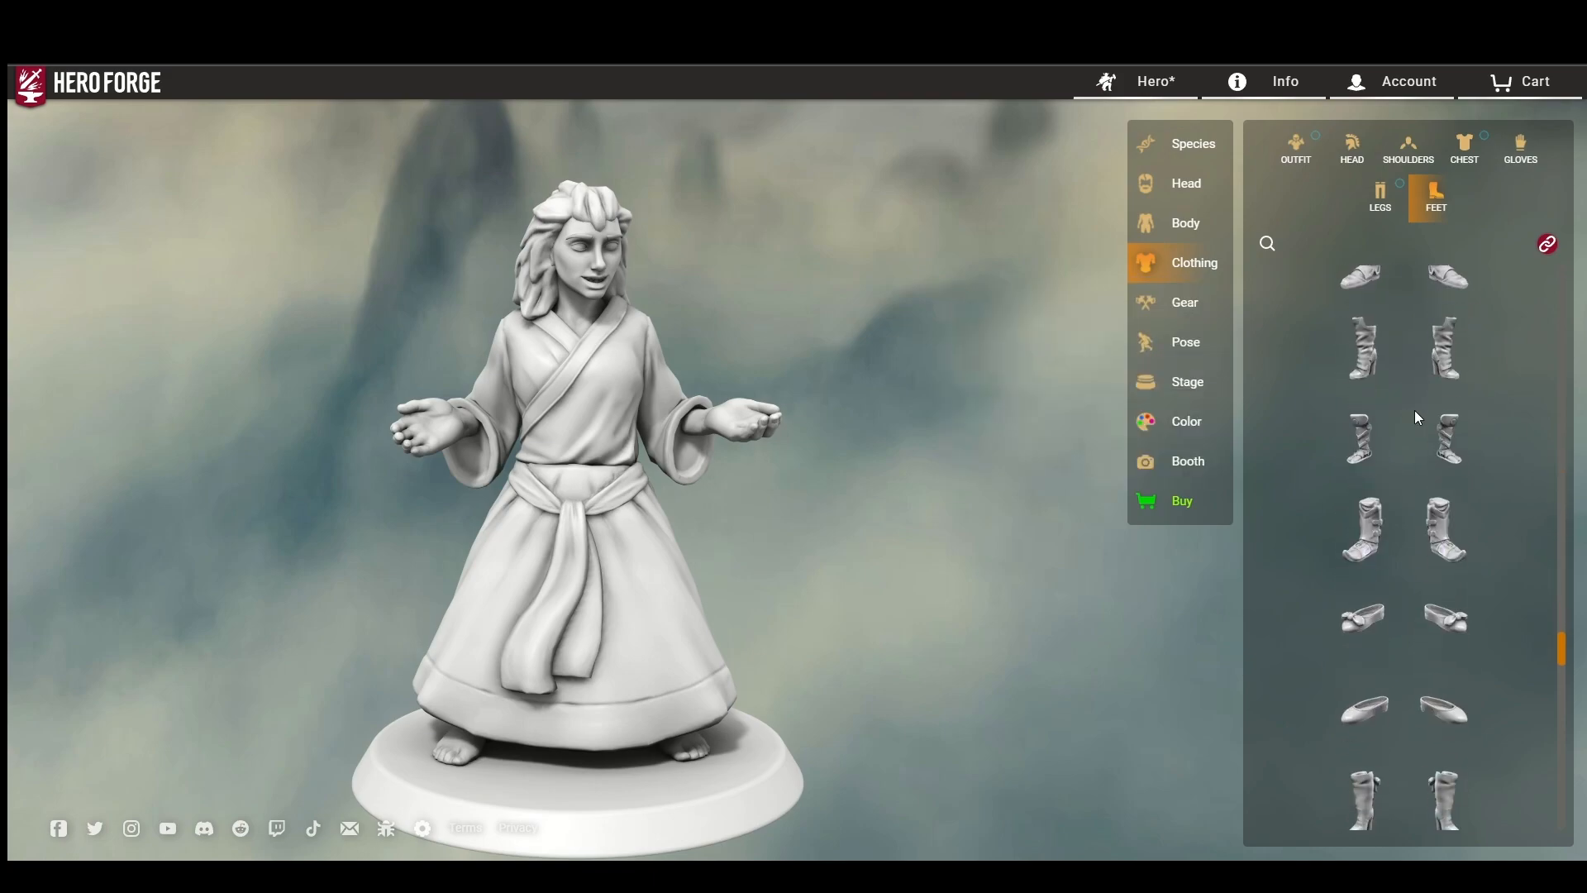
click(1369, 313)
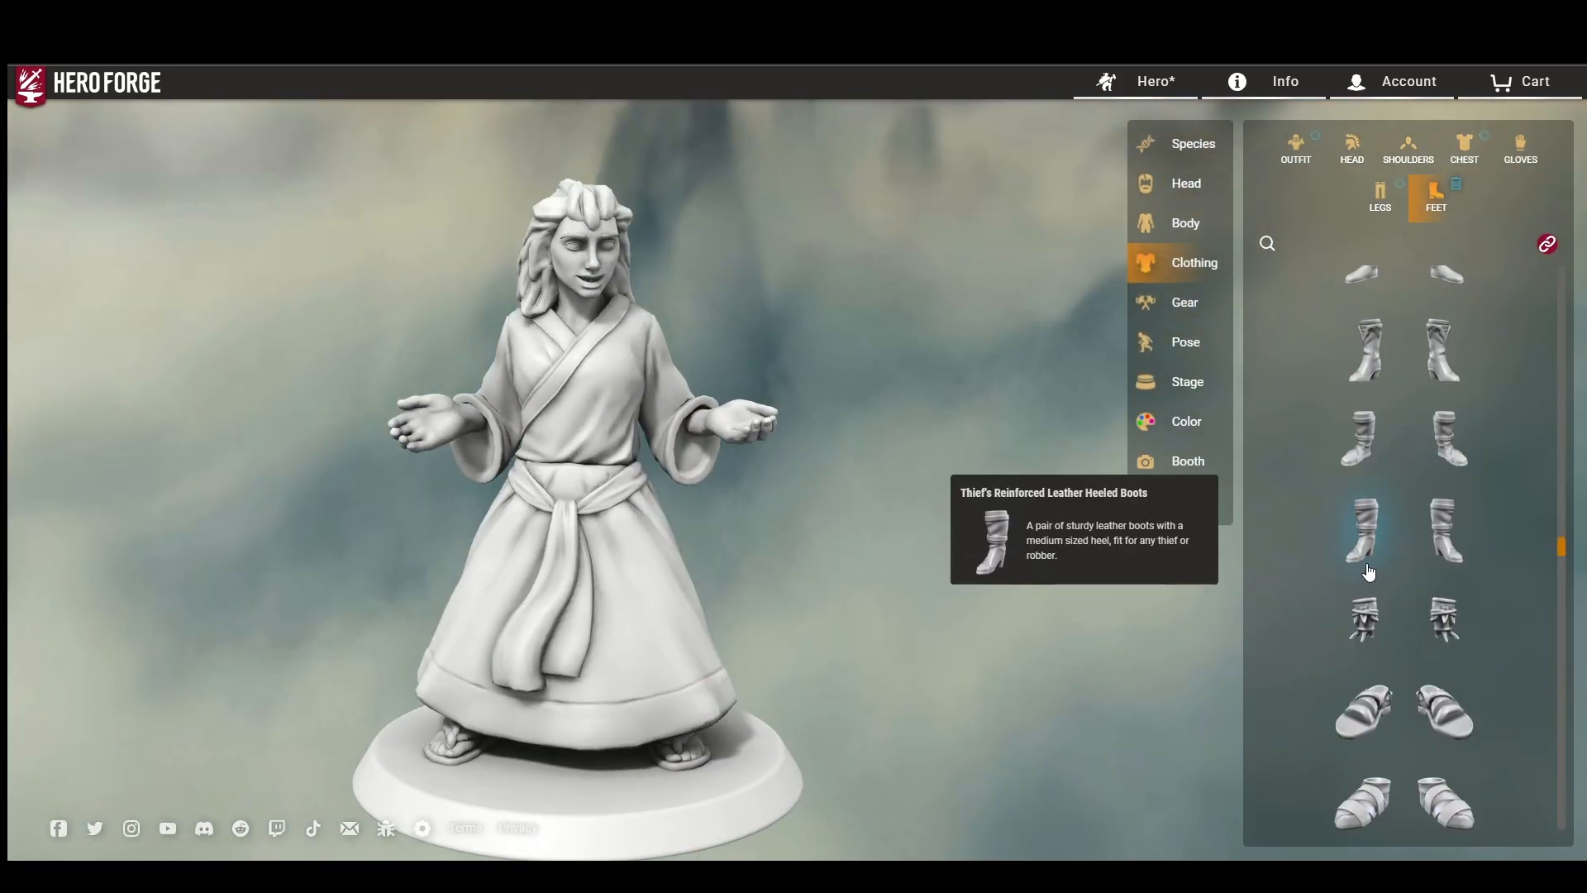
Step: Place a long gnarled wooden staff in the figure's right hand
click(1430, 273)
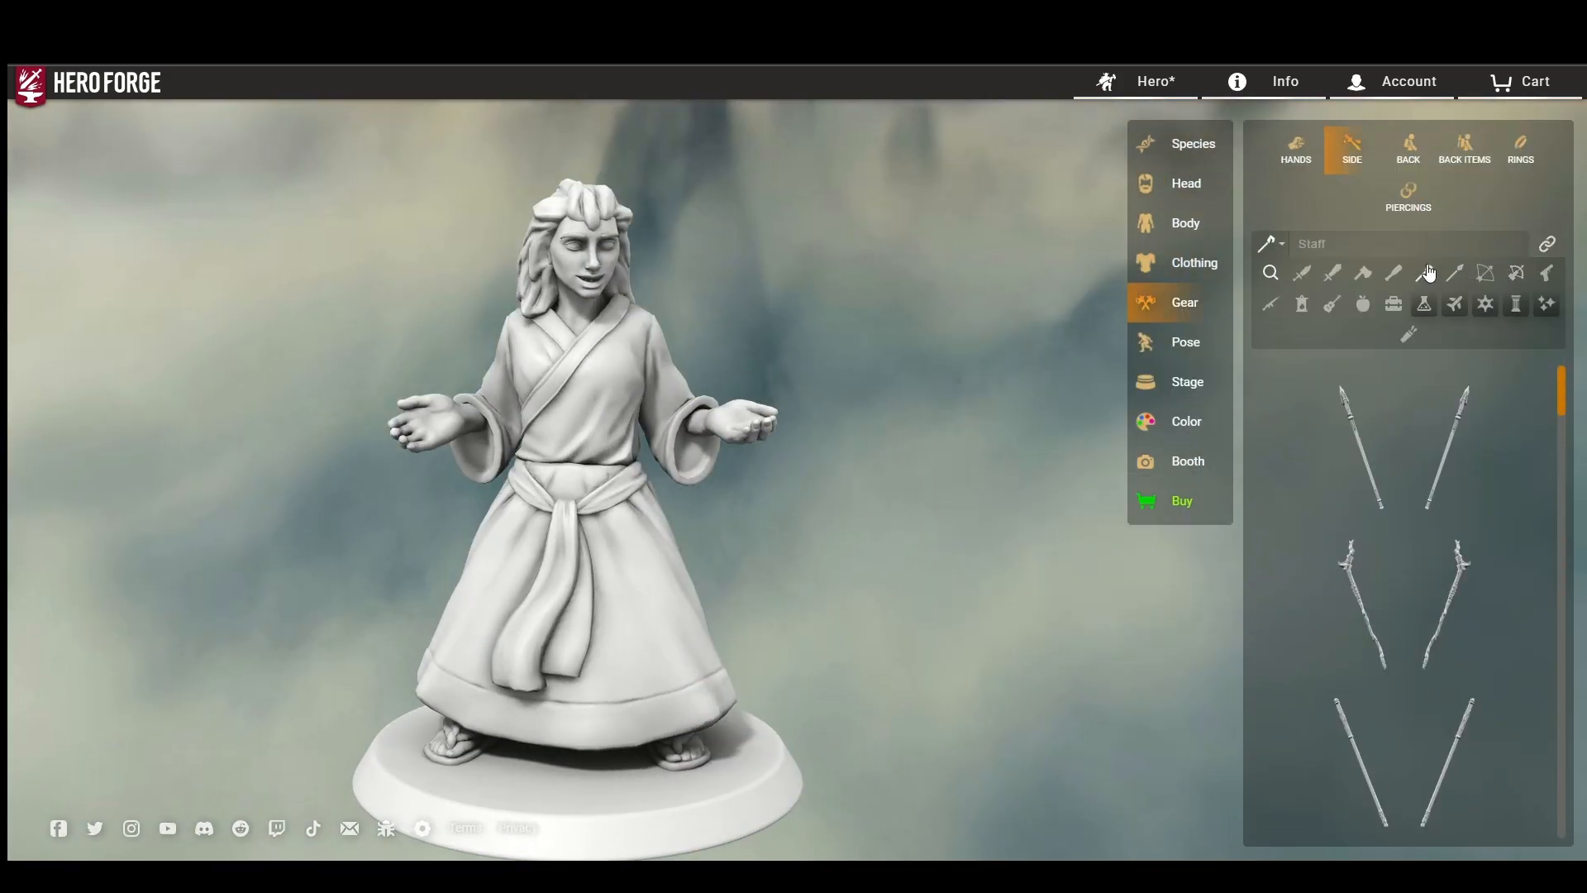
click(1347, 758)
click(1296, 153)
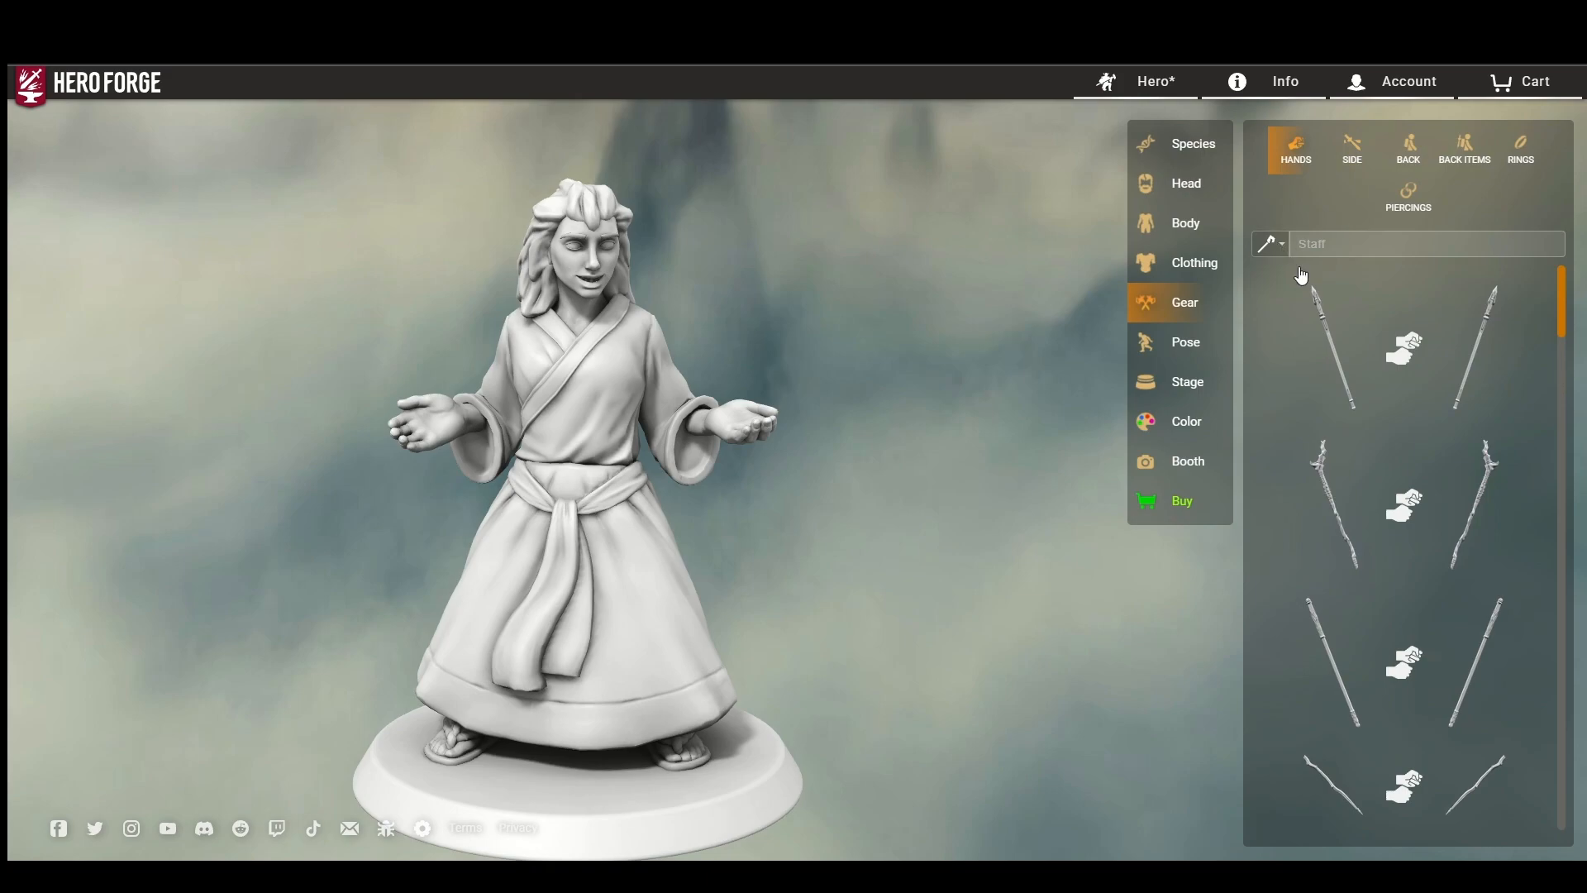
click(1346, 529)
scroll(1346, 511, down, 5)
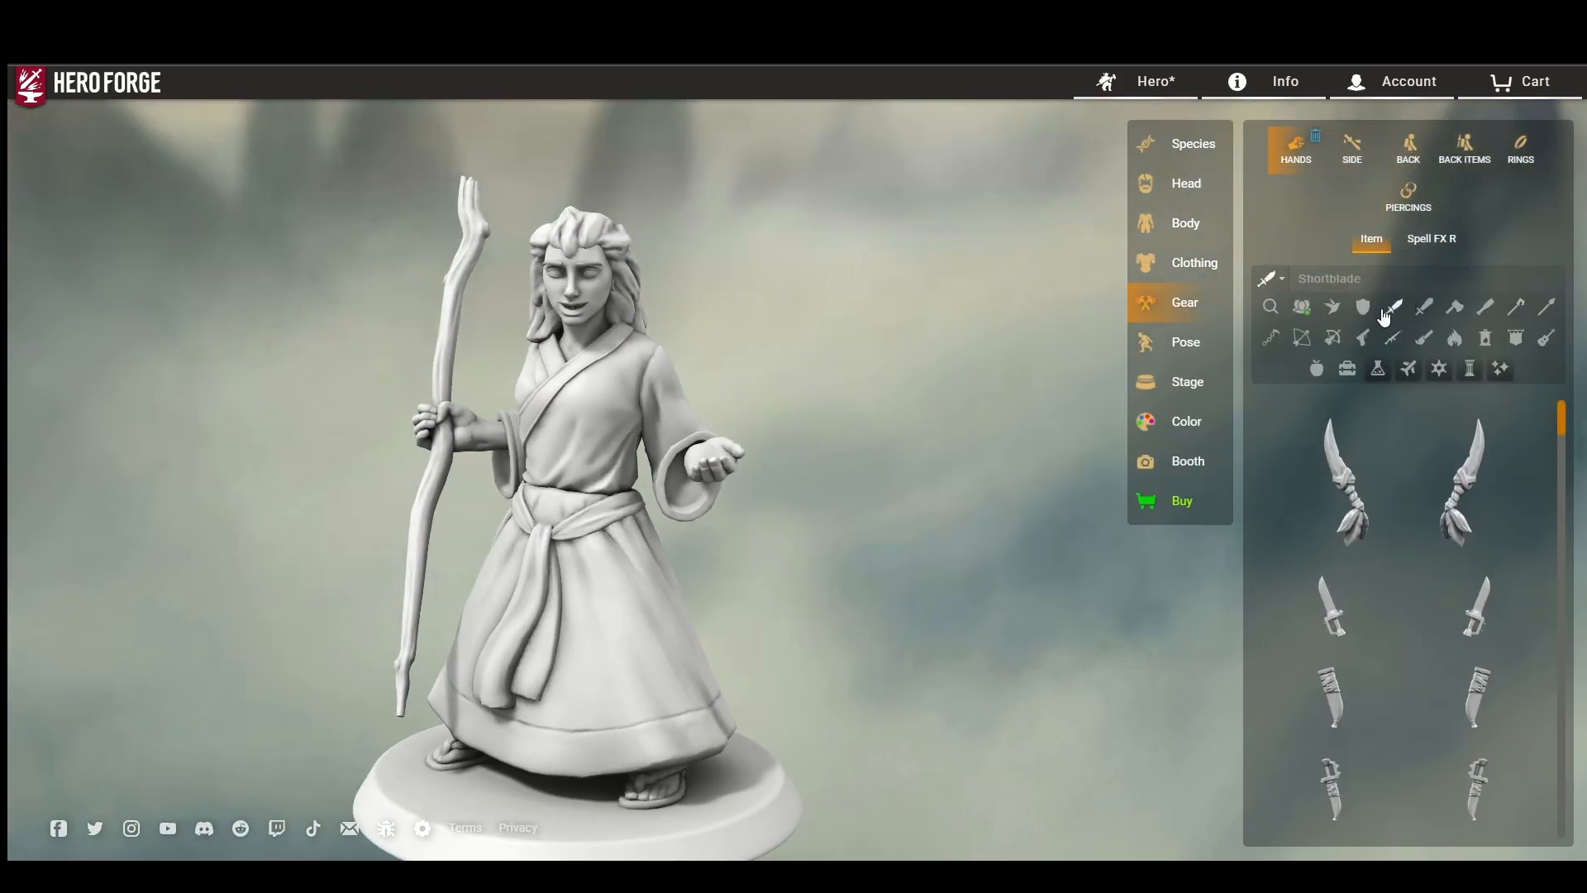
Step: Equip the figure's left hand with a plain short knife from the Shortblade items
click(1465, 483)
scroll(1452, 580, down, 4)
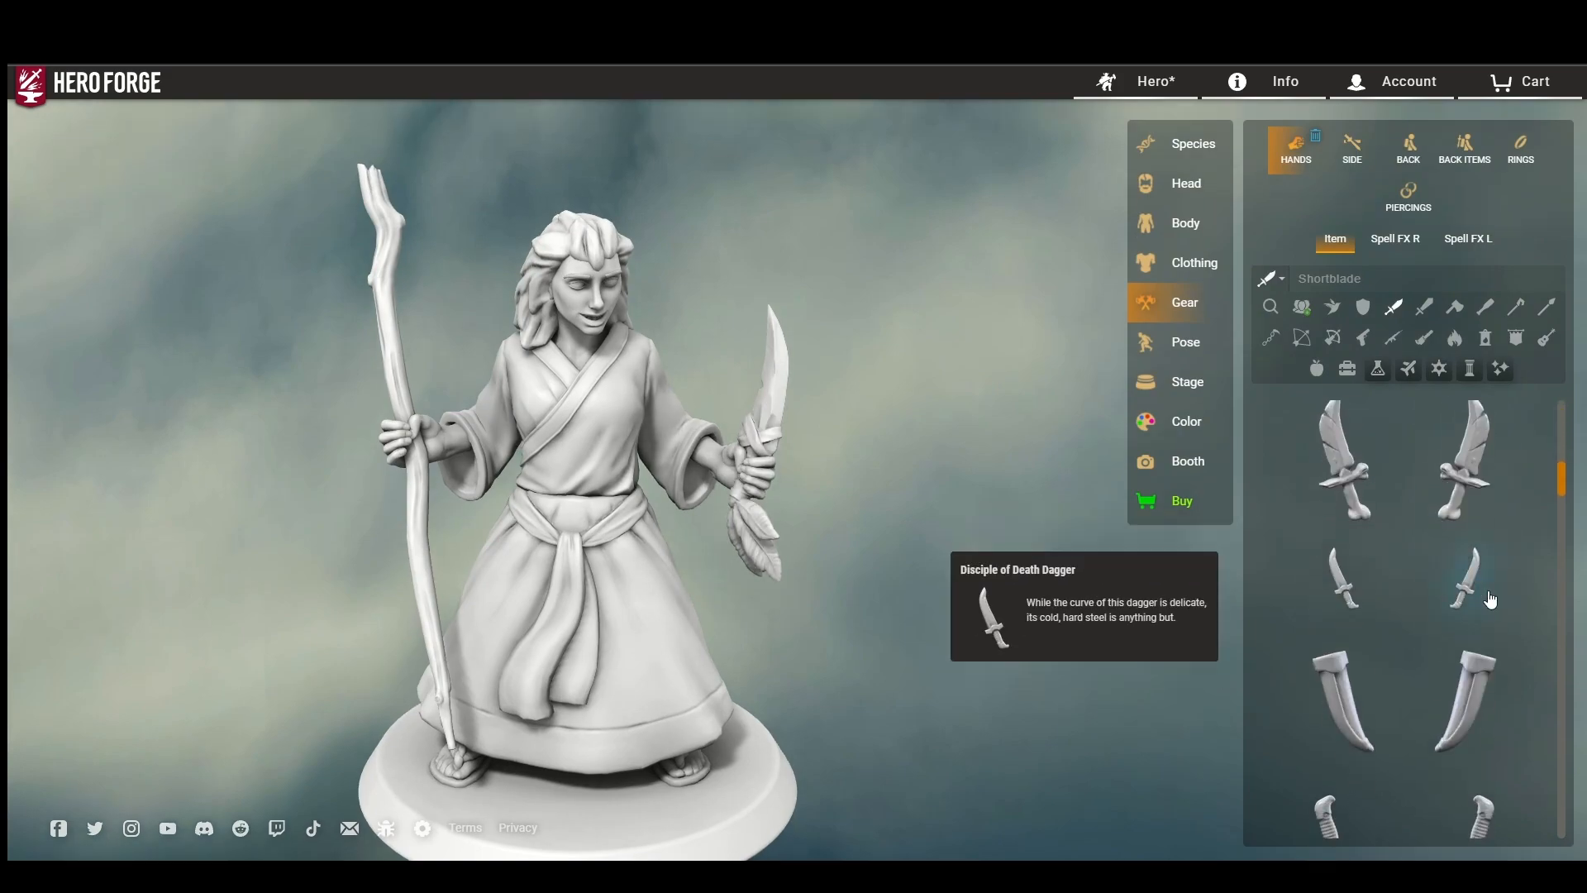
click(1464, 509)
drag(1064, 510, 906, 513)
scroll(1406, 744, down, 20)
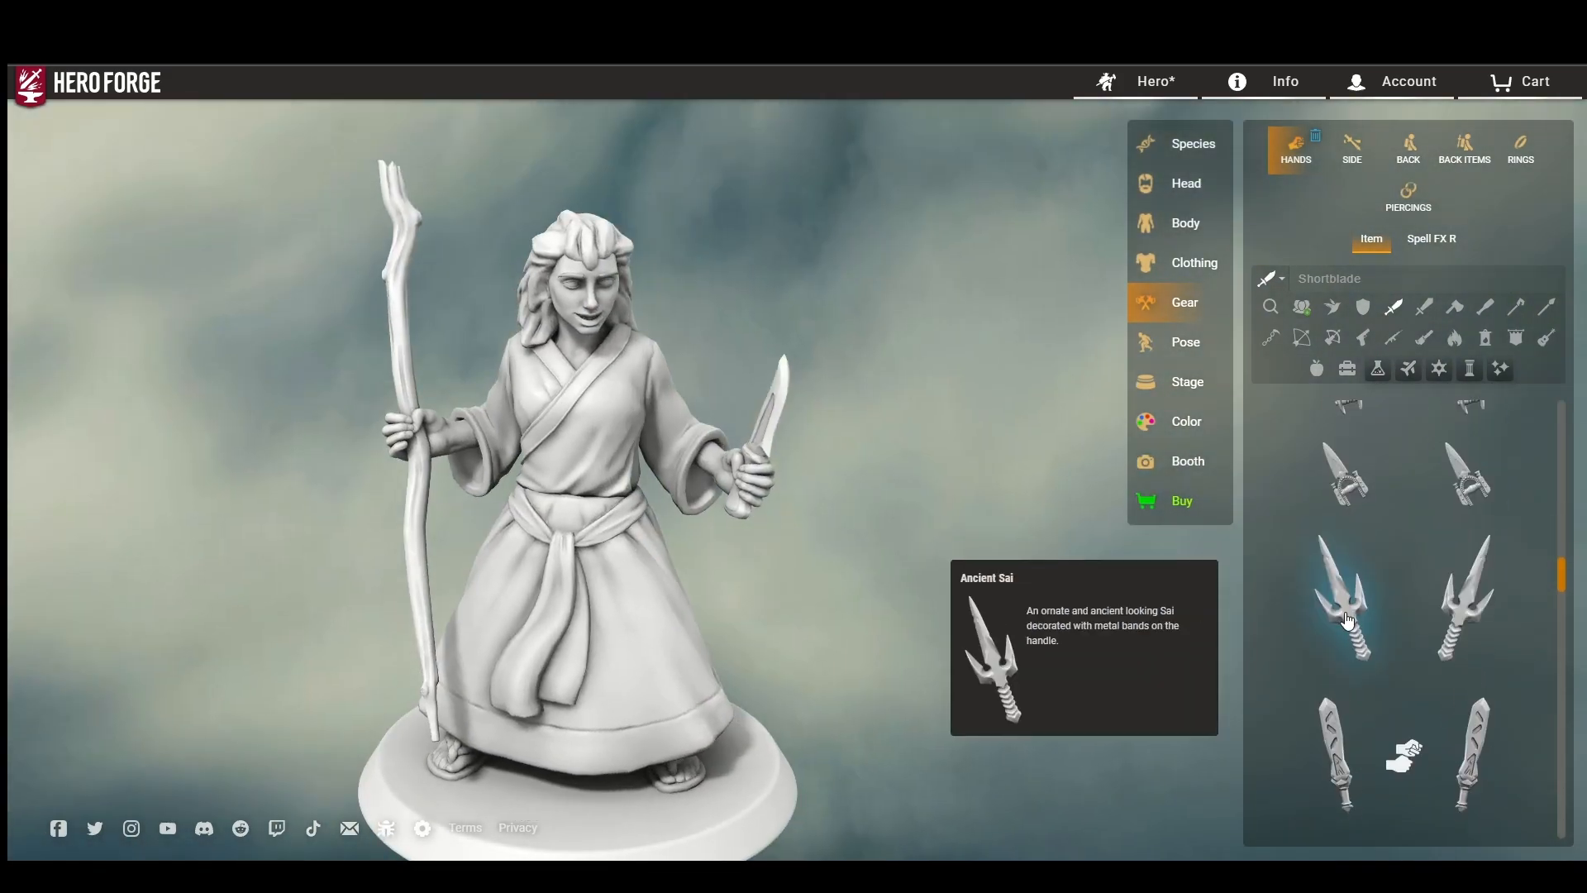
scroll(1008, 347, up, 4)
drag(1009, 347, 979, 255)
scroll(1015, 276, up, 1)
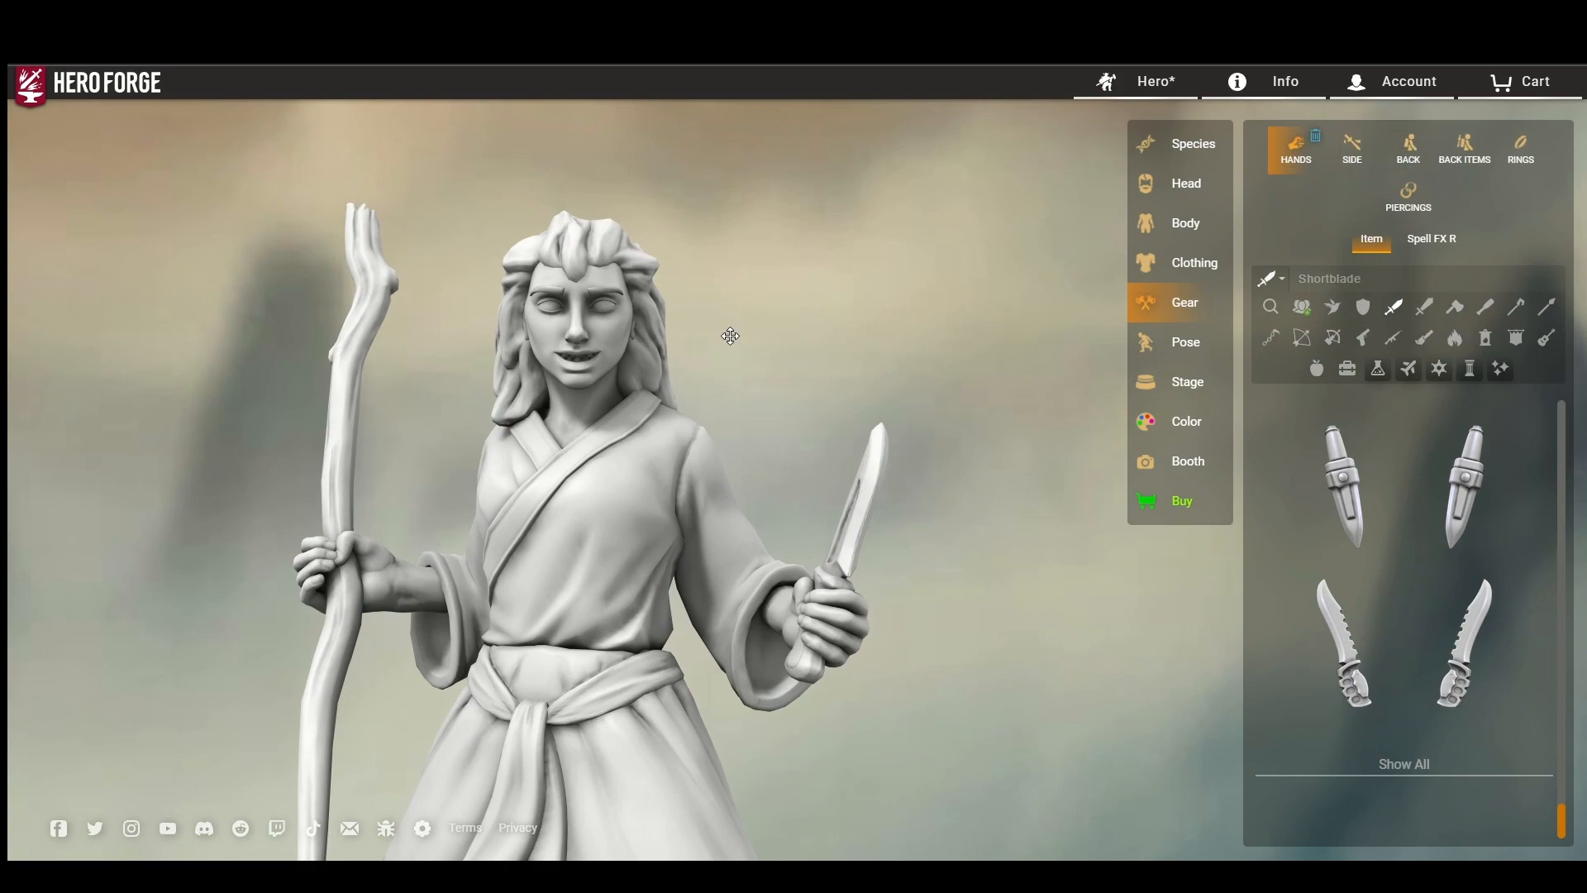
drag(902, 322, 1014, 347)
Step: Apply the stooping standing body pose and add a little Cocky and AAAARRRGGGGHH!!! to the smiling face
click(1174, 342)
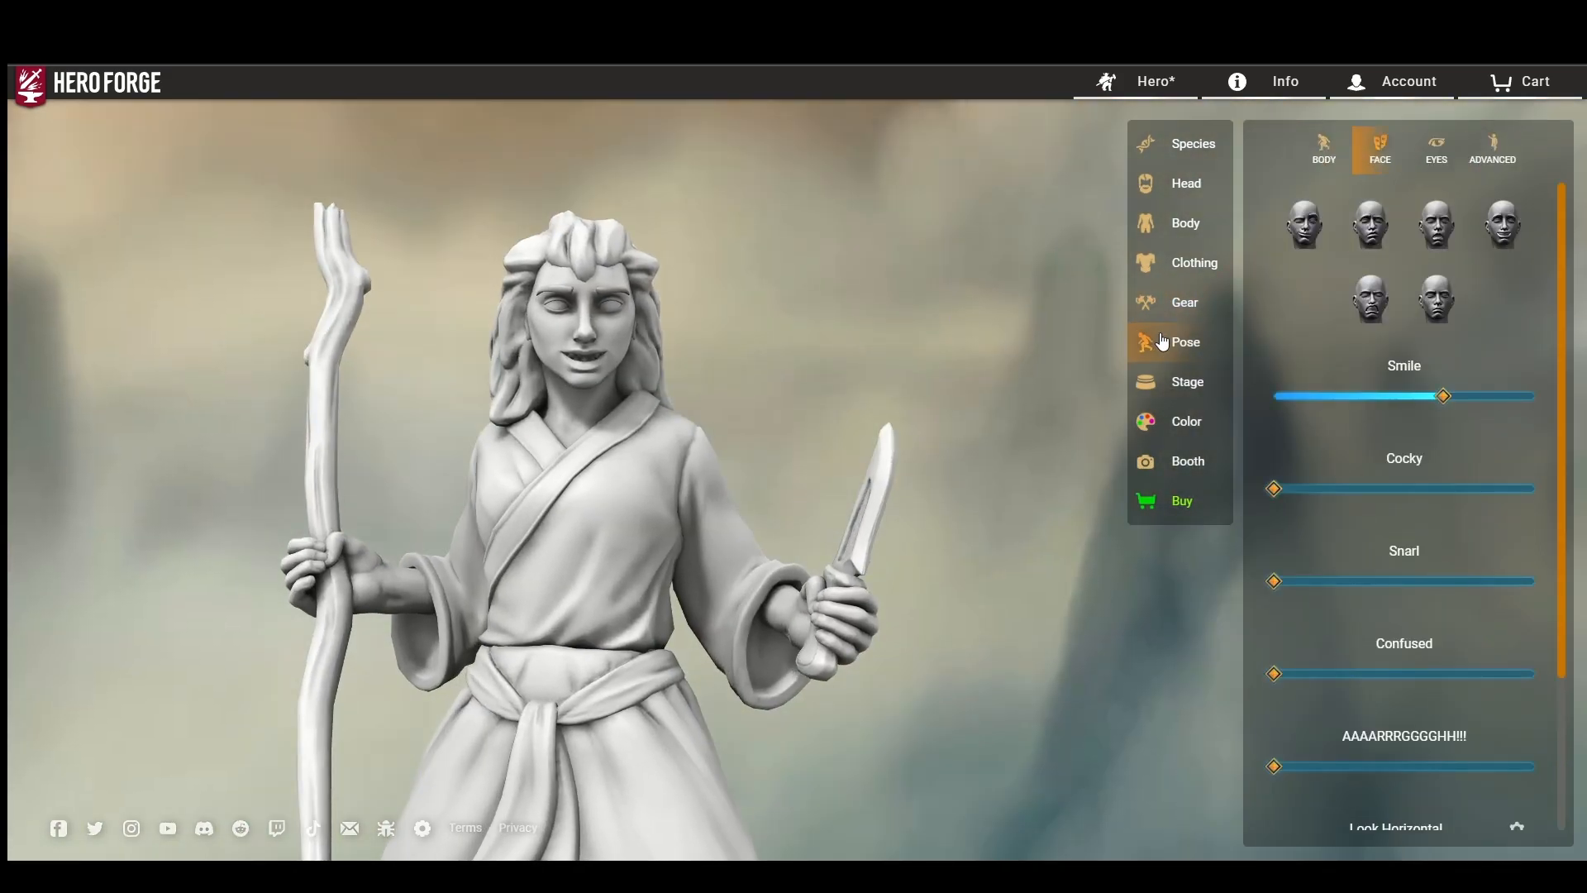
click(1324, 149)
scroll(1346, 512, down, 3)
click(1346, 350)
drag(784, 424, 935, 439)
click(1463, 350)
drag(1023, 378, 88, 369)
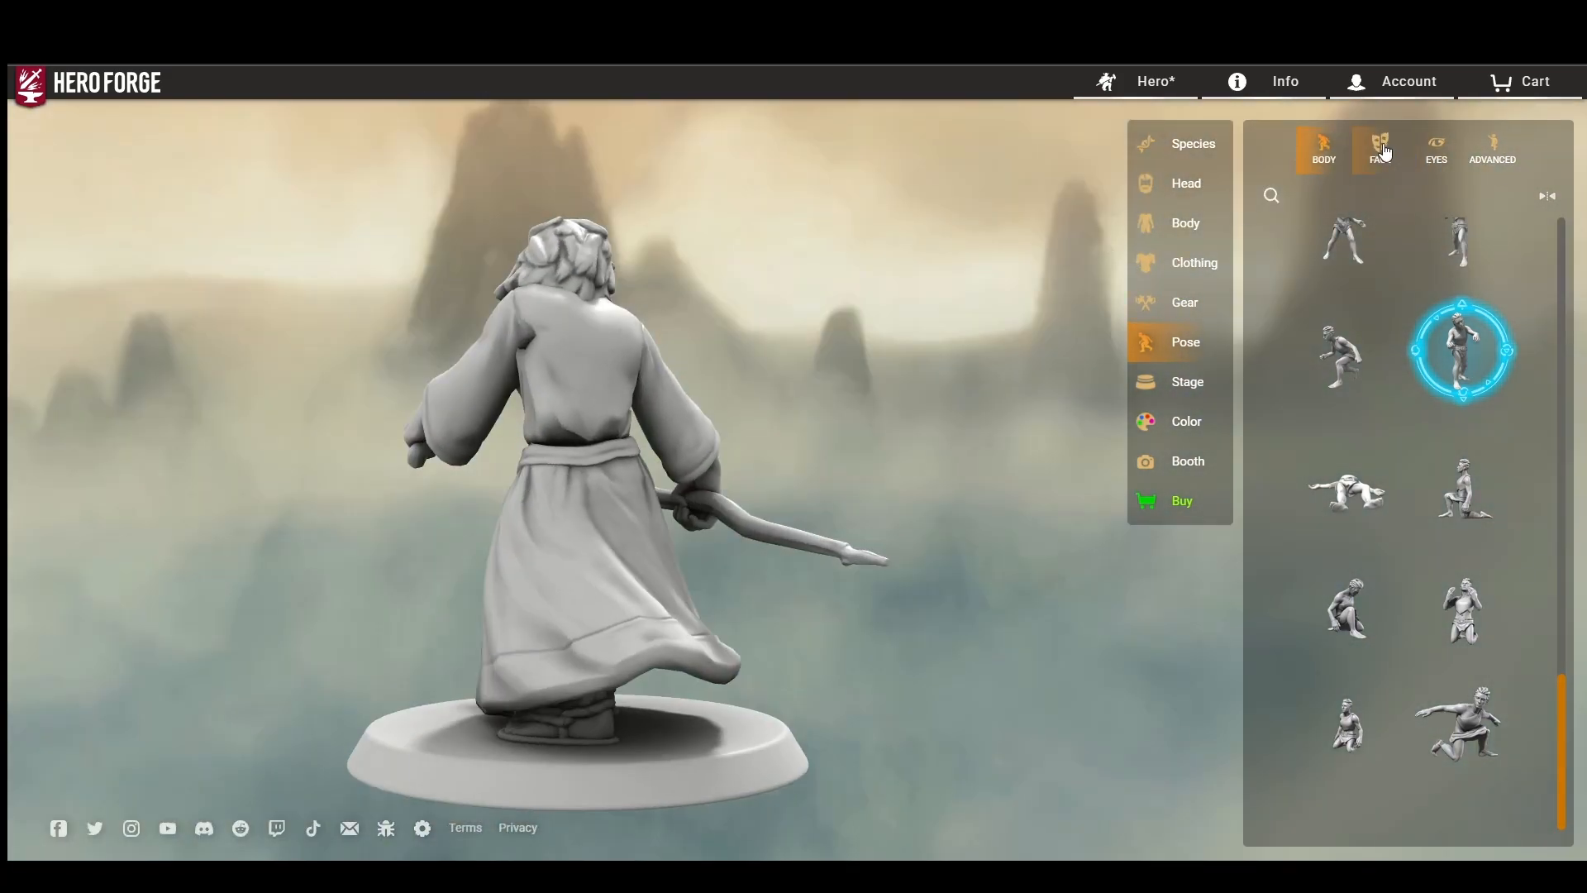
click(1386, 153)
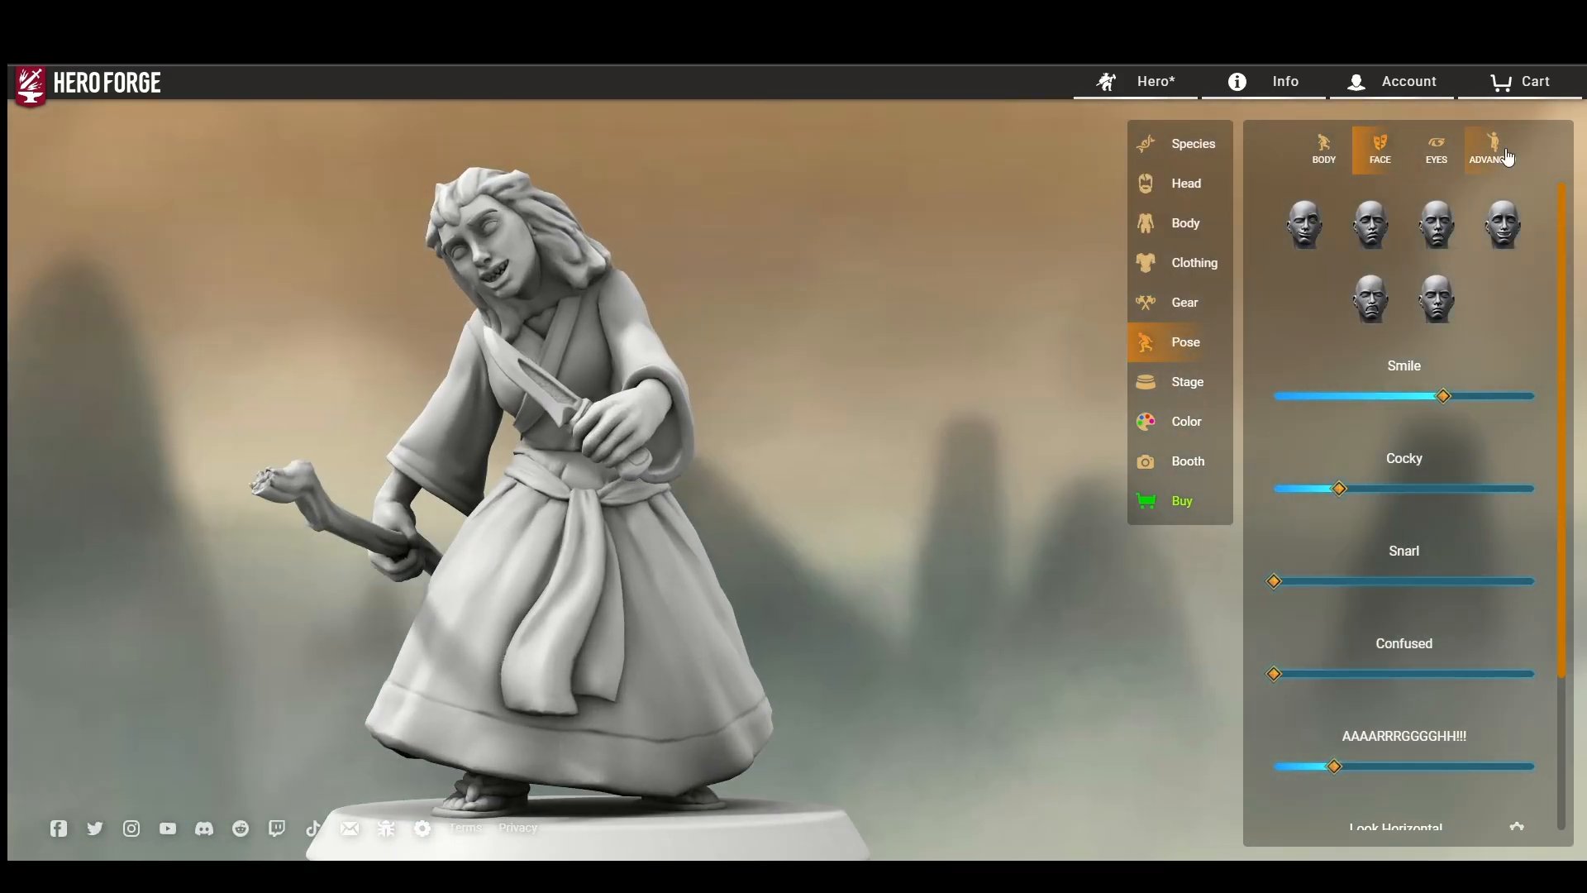
Step: Twist the right shoulder and elbow so the staff stands upright beside the figure
click(1493, 148)
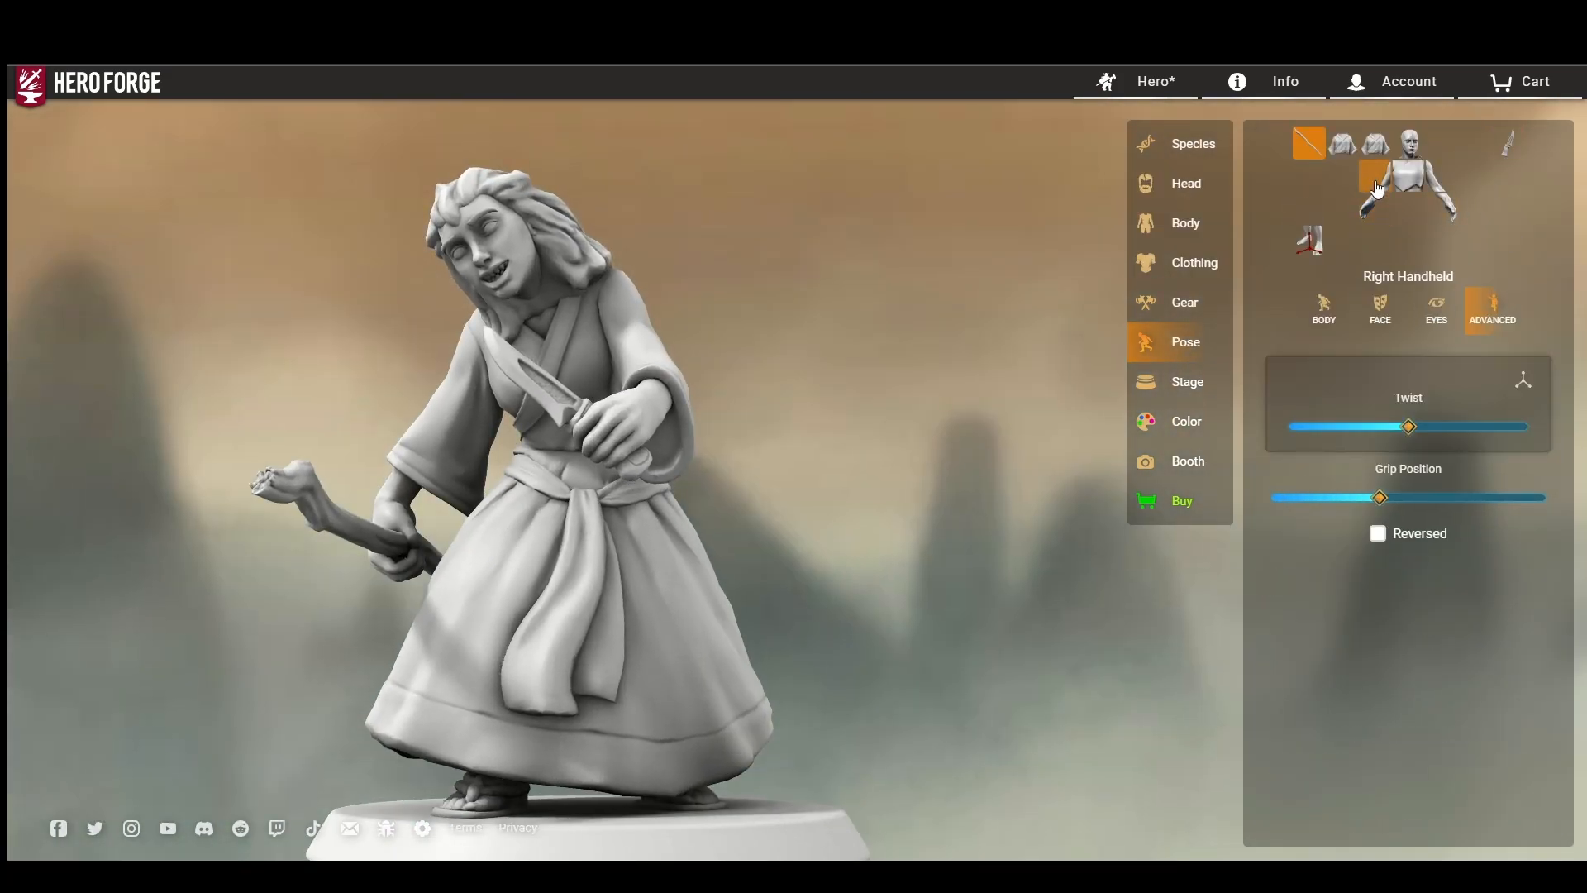
drag(1446, 666, 1347, 682)
drag(1414, 428, 1463, 428)
drag(1334, 654, 1374, 655)
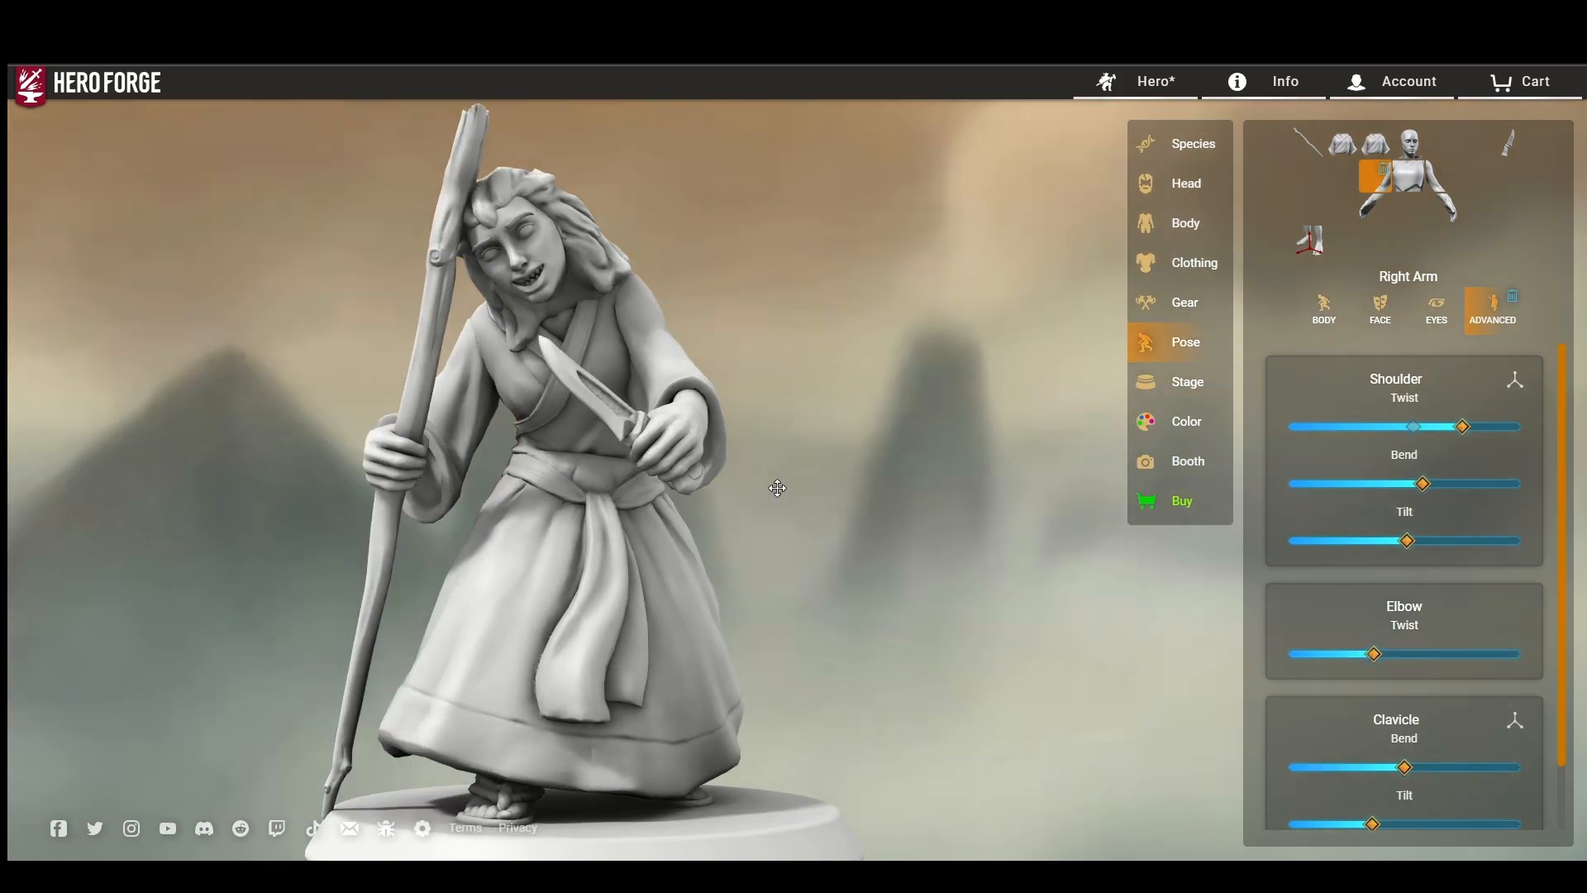
drag(774, 487, 818, 480)
Step: Fine-tune the right wrist's twist to bring the staff closer to vertical
click(1376, 209)
drag(1397, 428, 1401, 431)
drag(1058, 363, 996, 319)
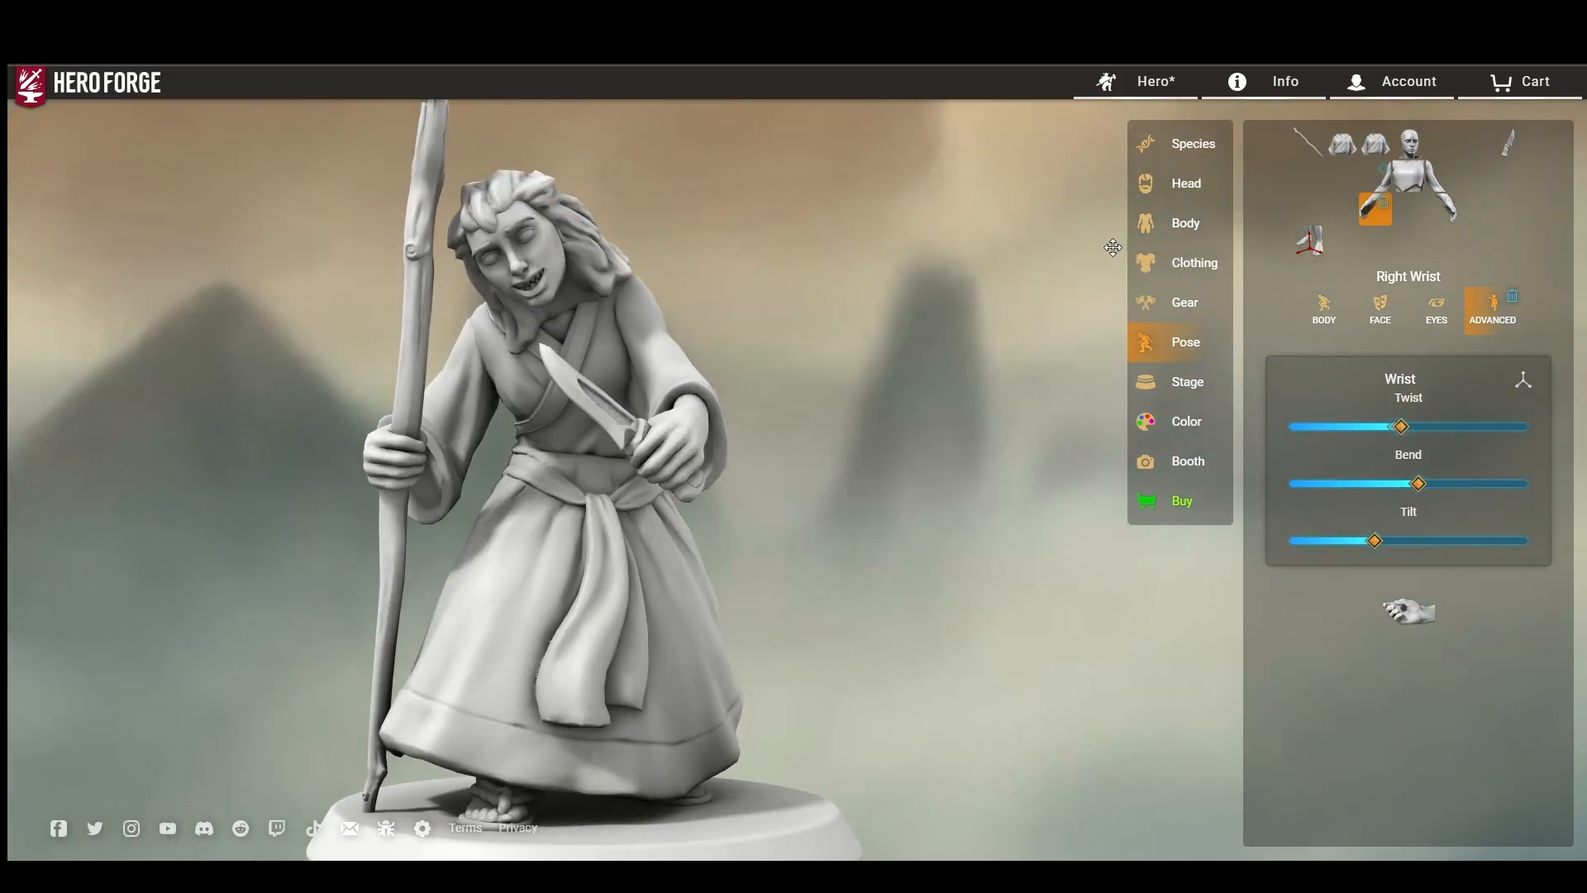
Step: Turn the figure's head slightly with the Twist of the first head joint
click(1410, 144)
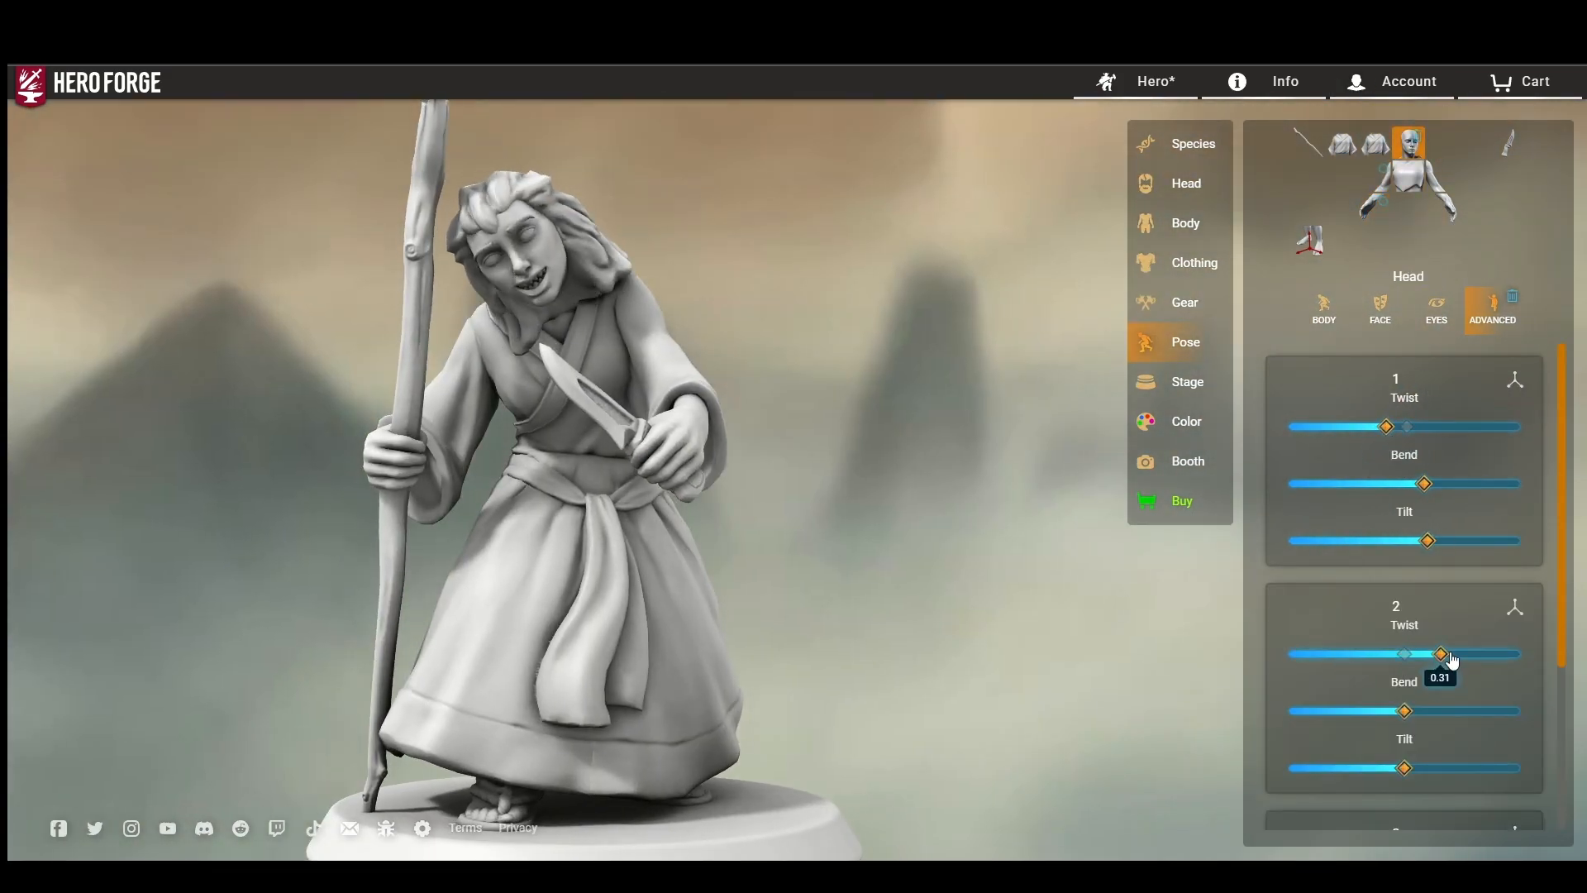
drag(886, 441, 1290, 527)
scroll(1420, 420, down, 3)
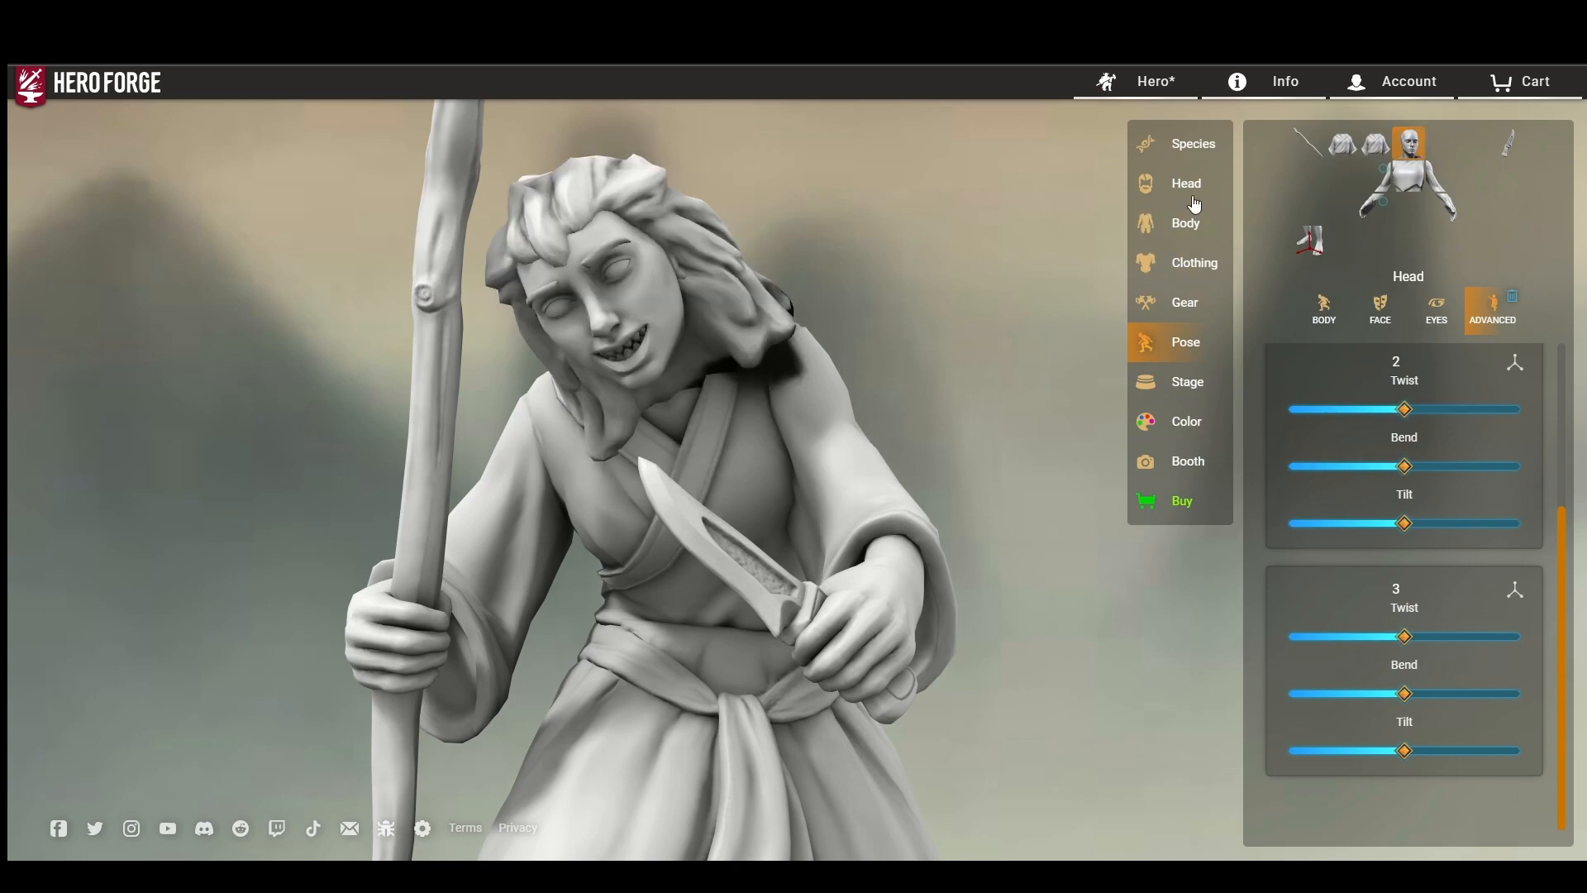
Step: Replace the hairstyle with the swept-back, shoulder-length tousled hair
click(1174, 183)
click(1409, 149)
click(1406, 439)
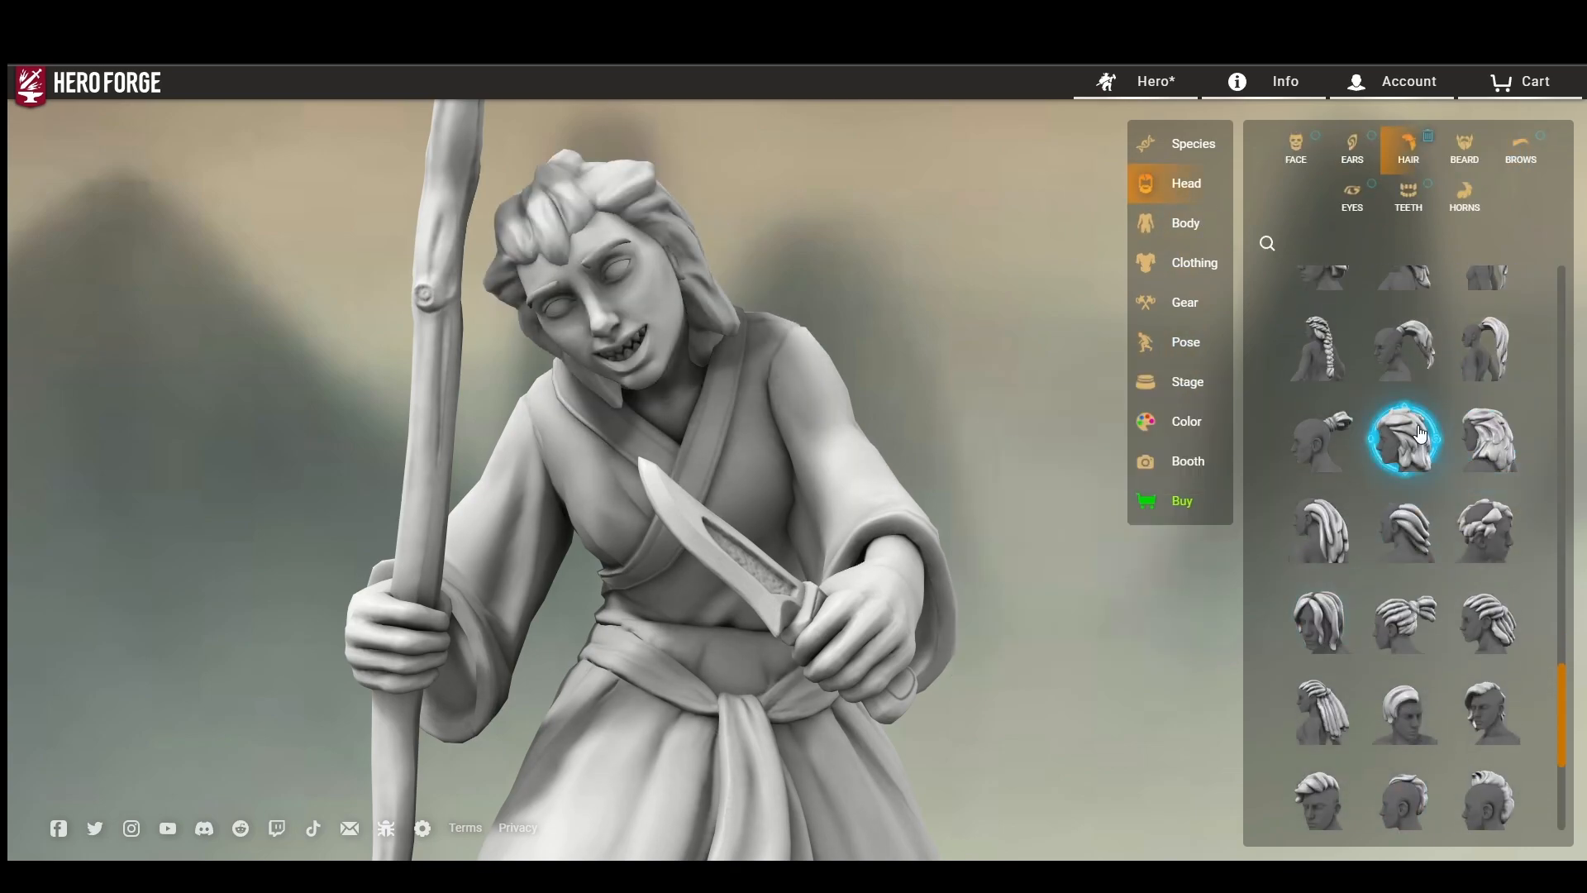
scroll(865, 380, down, 8)
scroll(760, 249, up, 5)
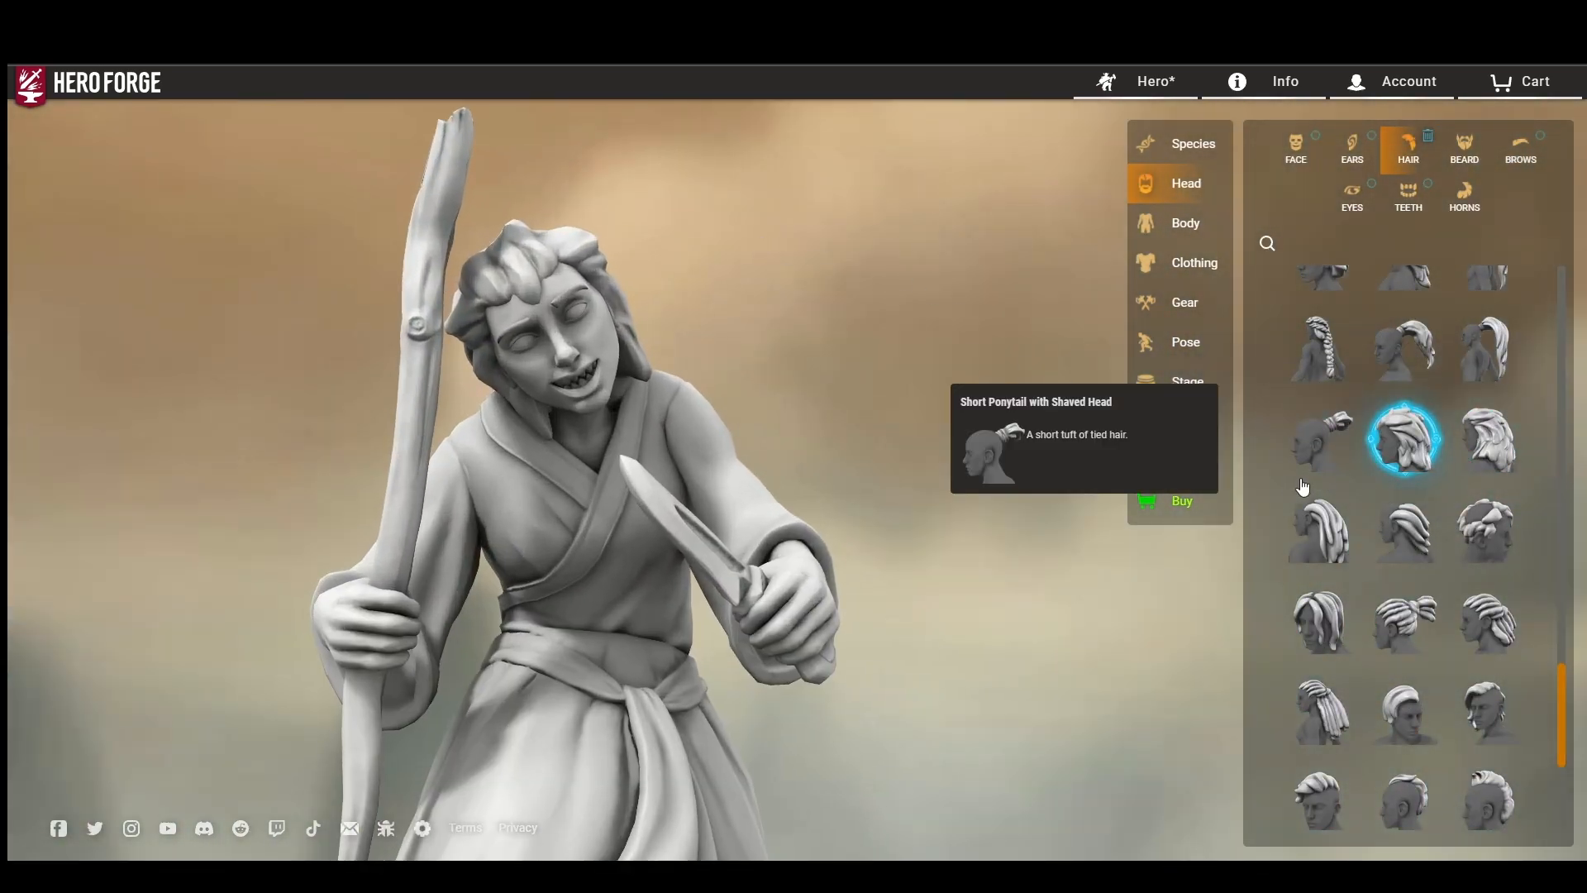
Step: Straighten the head to face forward by adjusting Twist, Bend and Tilt across its three joints
click(1174, 342)
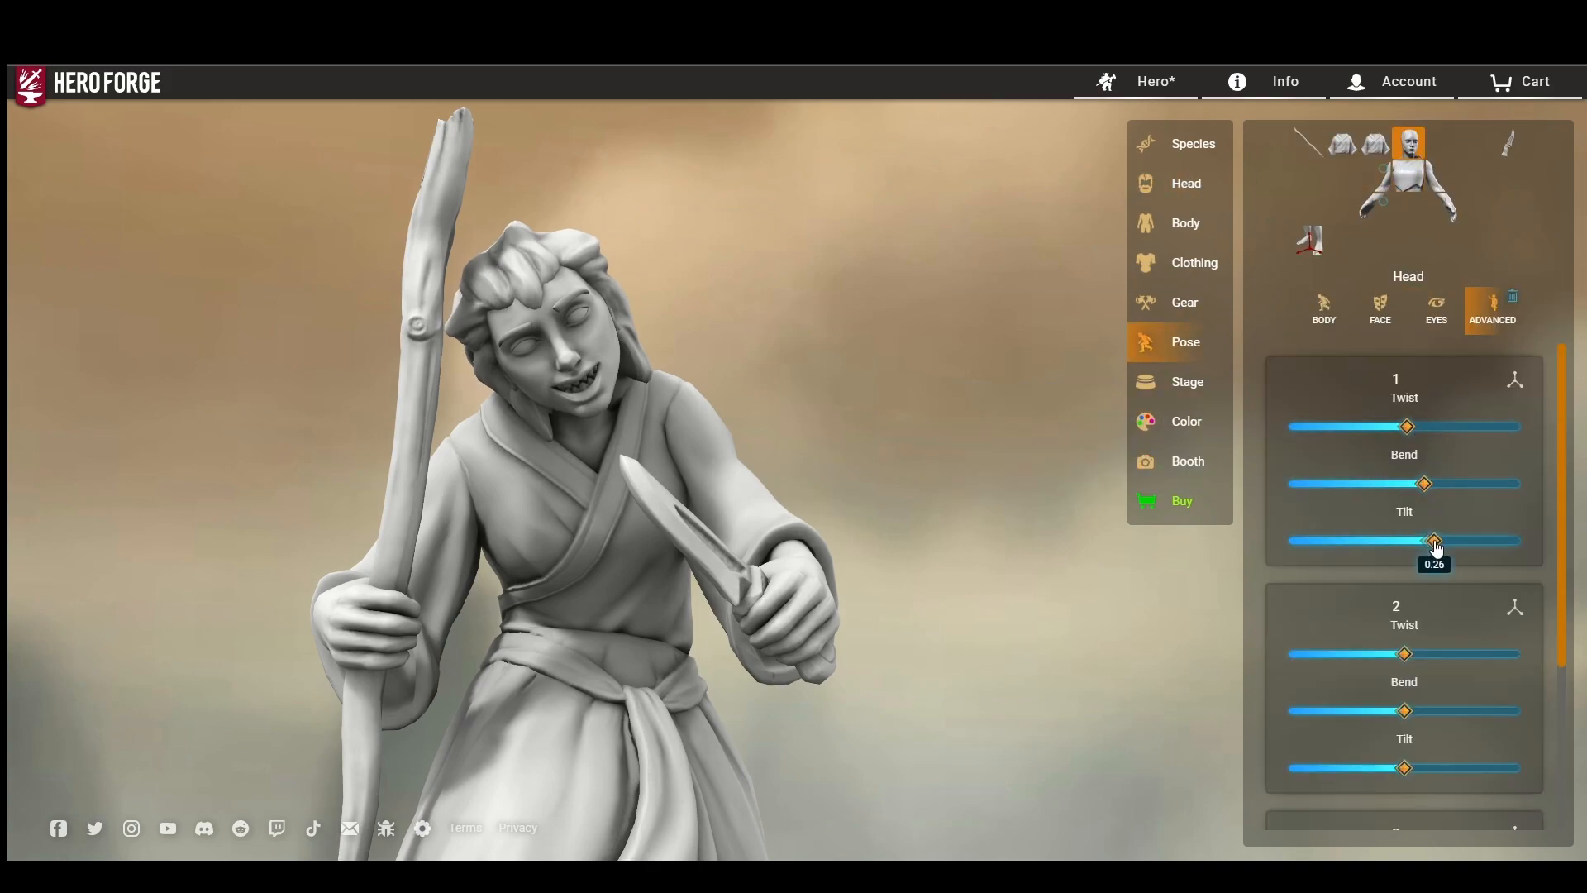
scroll(1404, 610, down, 3)
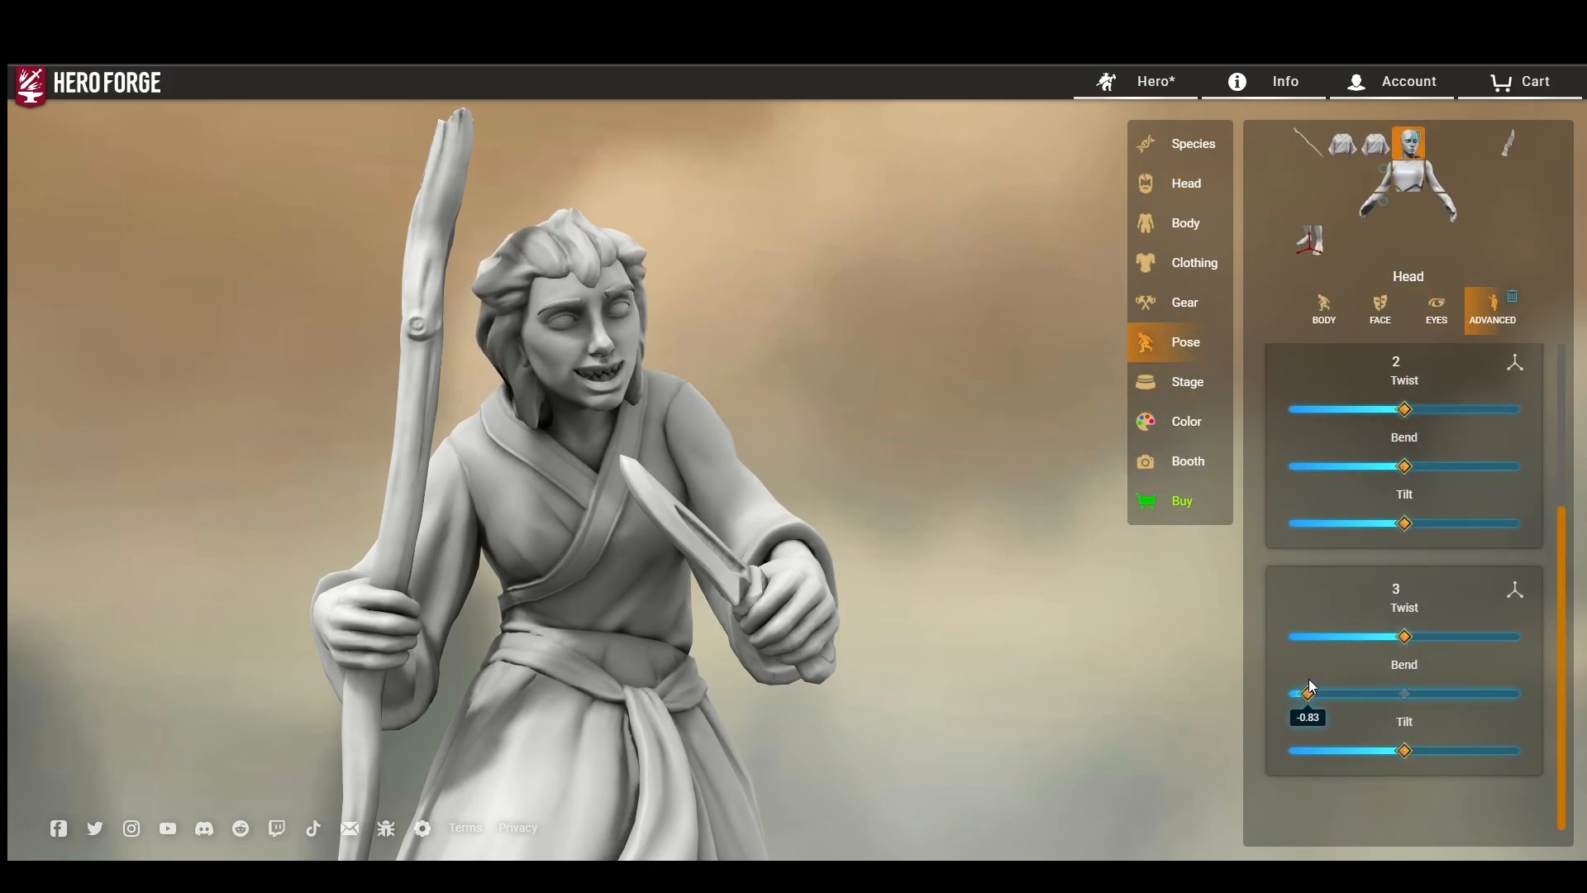
scroll(1399, 592, up, 2)
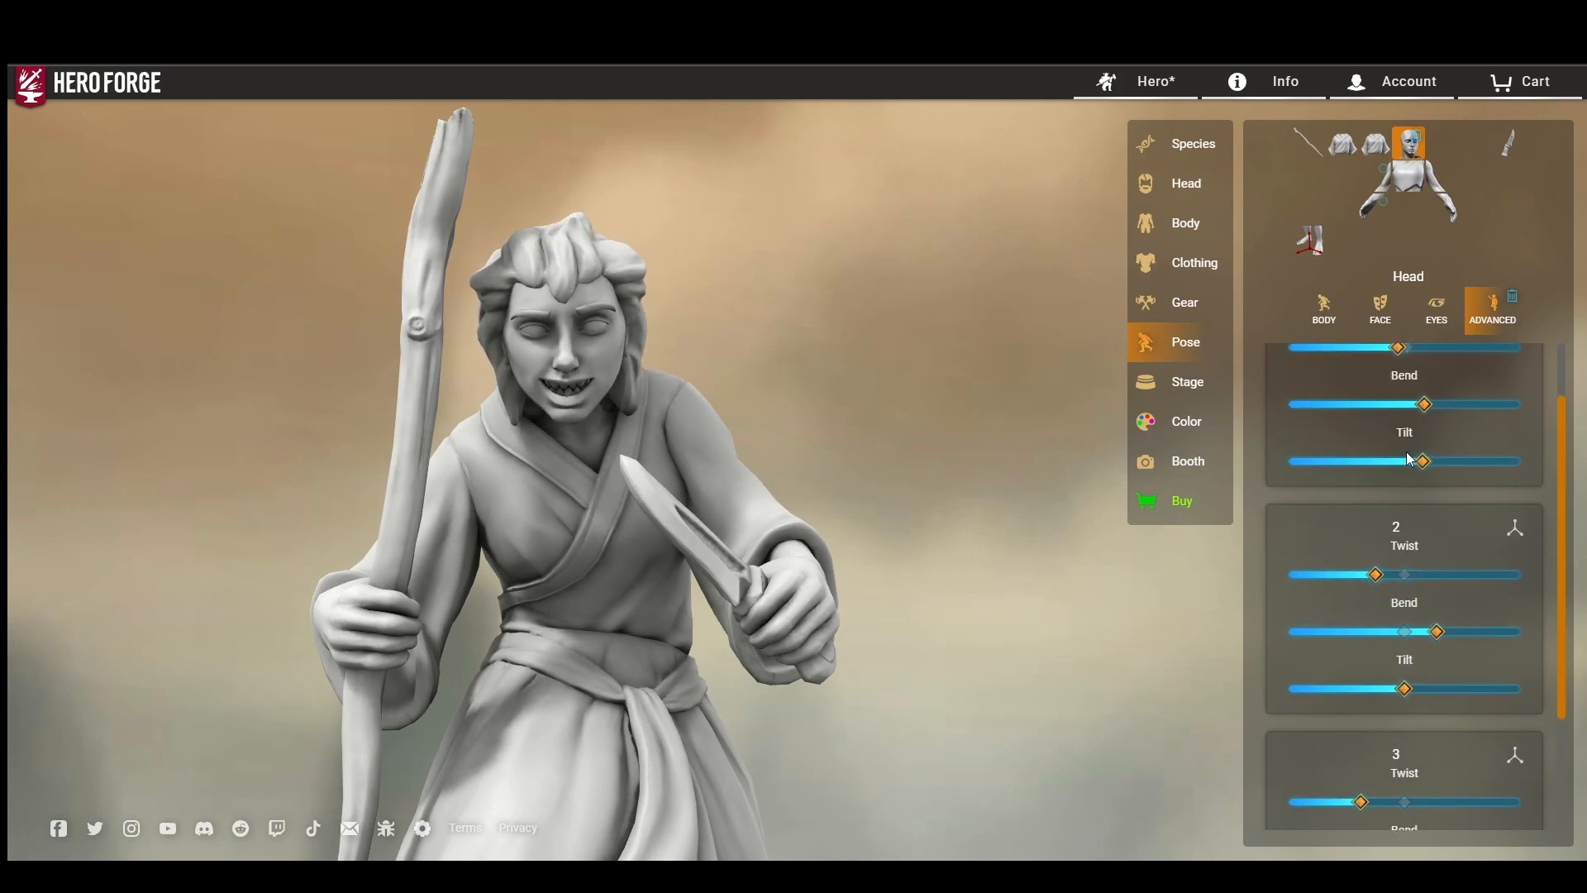
scroll(1403, 467, up, 1)
drag(1424, 484, 1414, 494)
drag(917, 529, 1387, 172)
scroll(1031, 538, down, 5)
scroll(886, 444, up, 5)
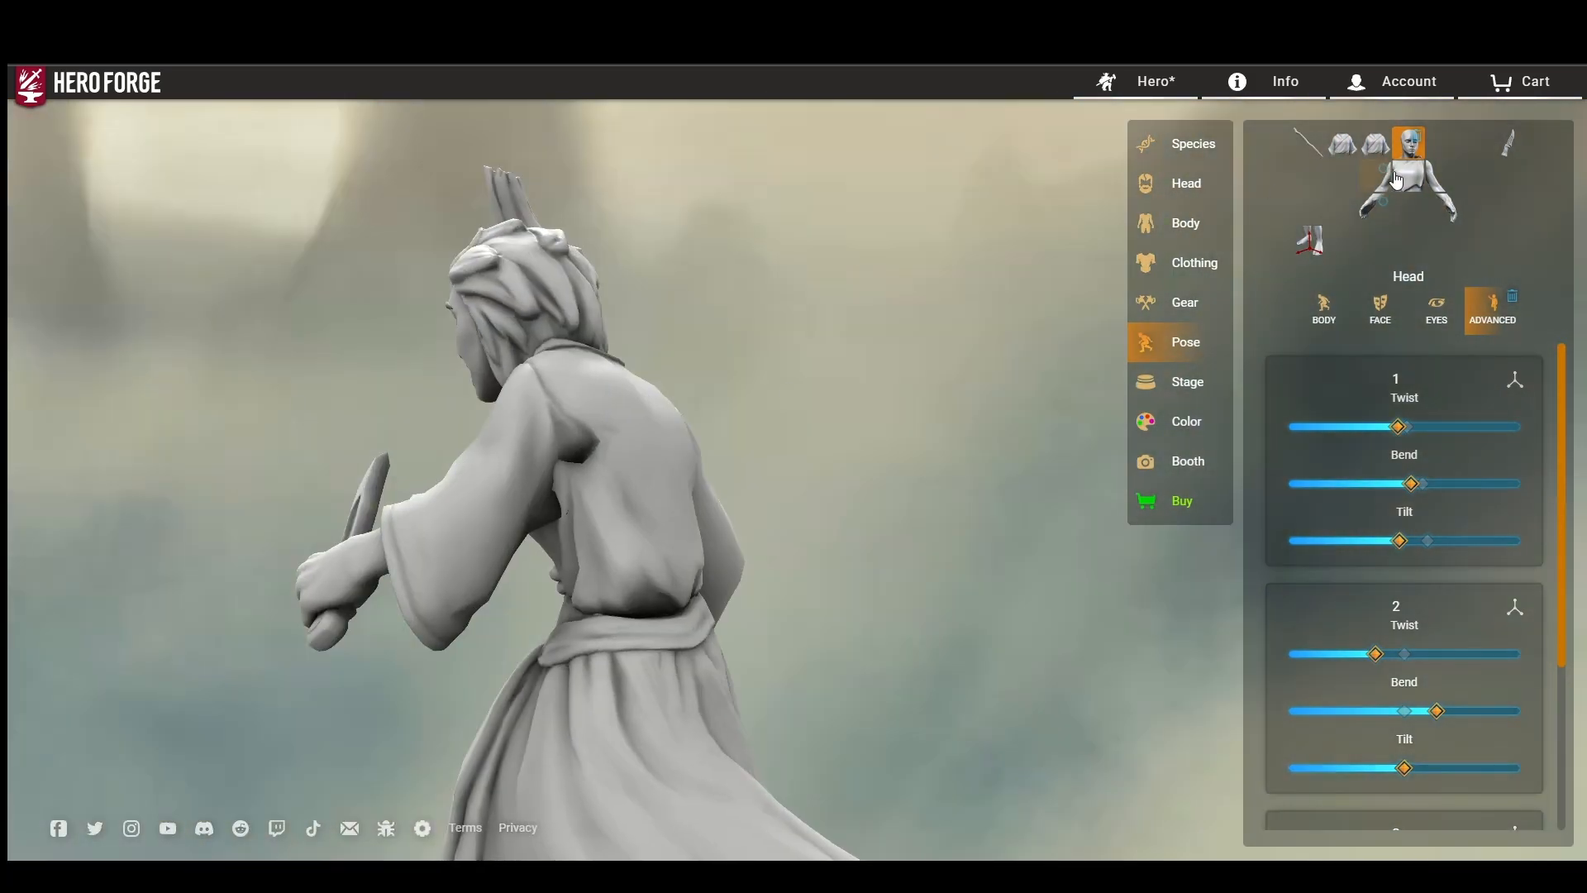
Step: Swing the left arm behind the back using the shoulder's Tilt, Bend and Twist
drag(1509, 487, 1442, 486)
drag(1387, 542, 1289, 541)
drag(1442, 484, 1323, 481)
drag(1428, 427, 1394, 437)
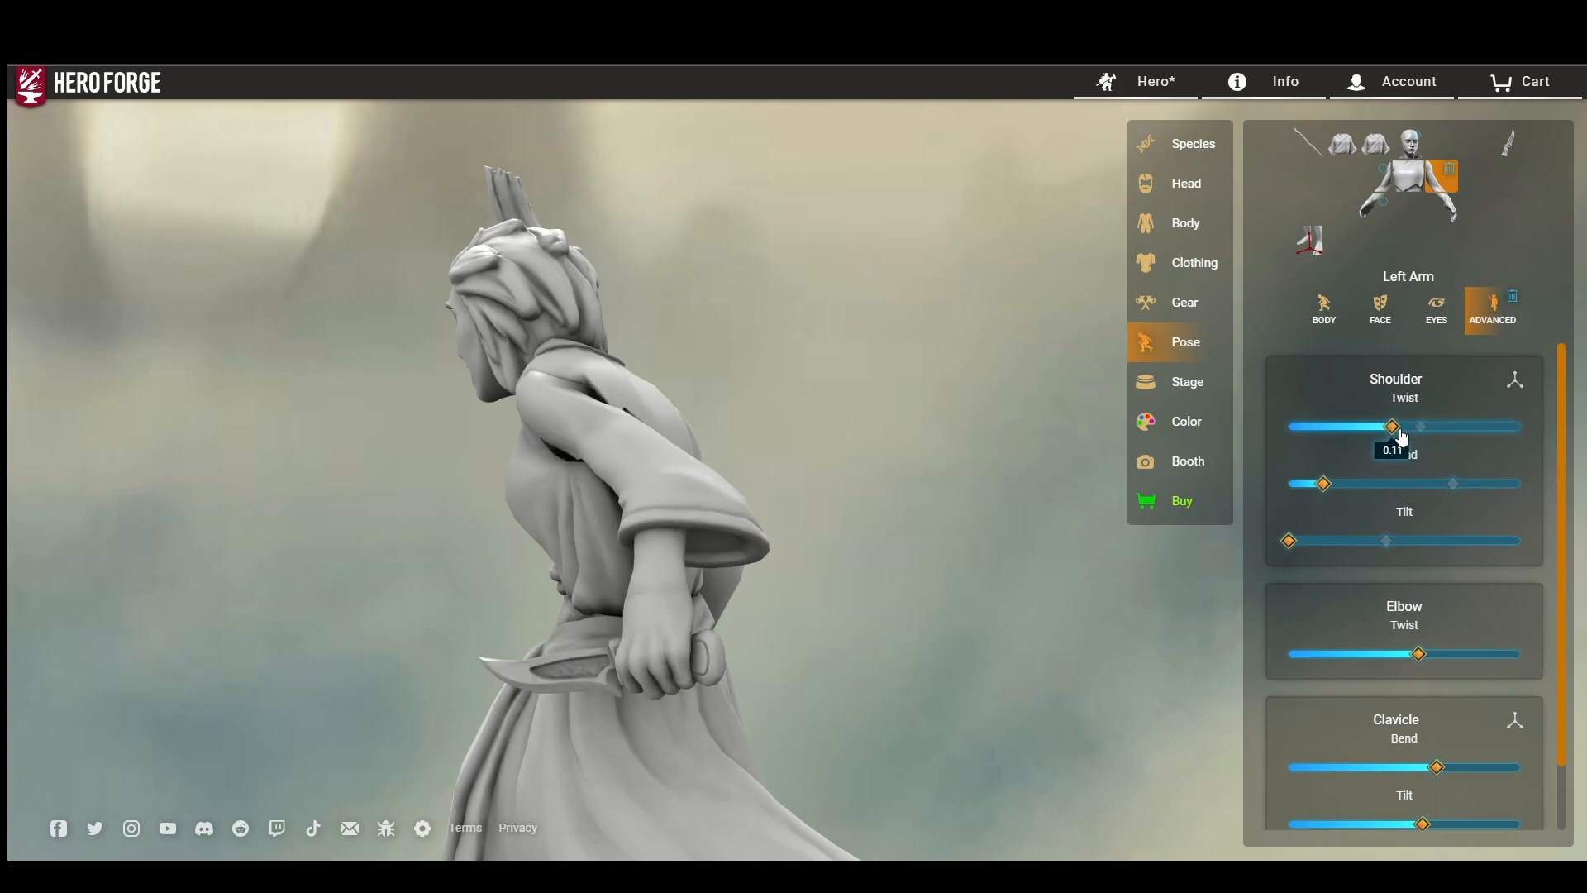
Step: Twist the left elbow and wrist so the knife lies flat across the lower back
click(1450, 202)
drag(1291, 436, 1306, 430)
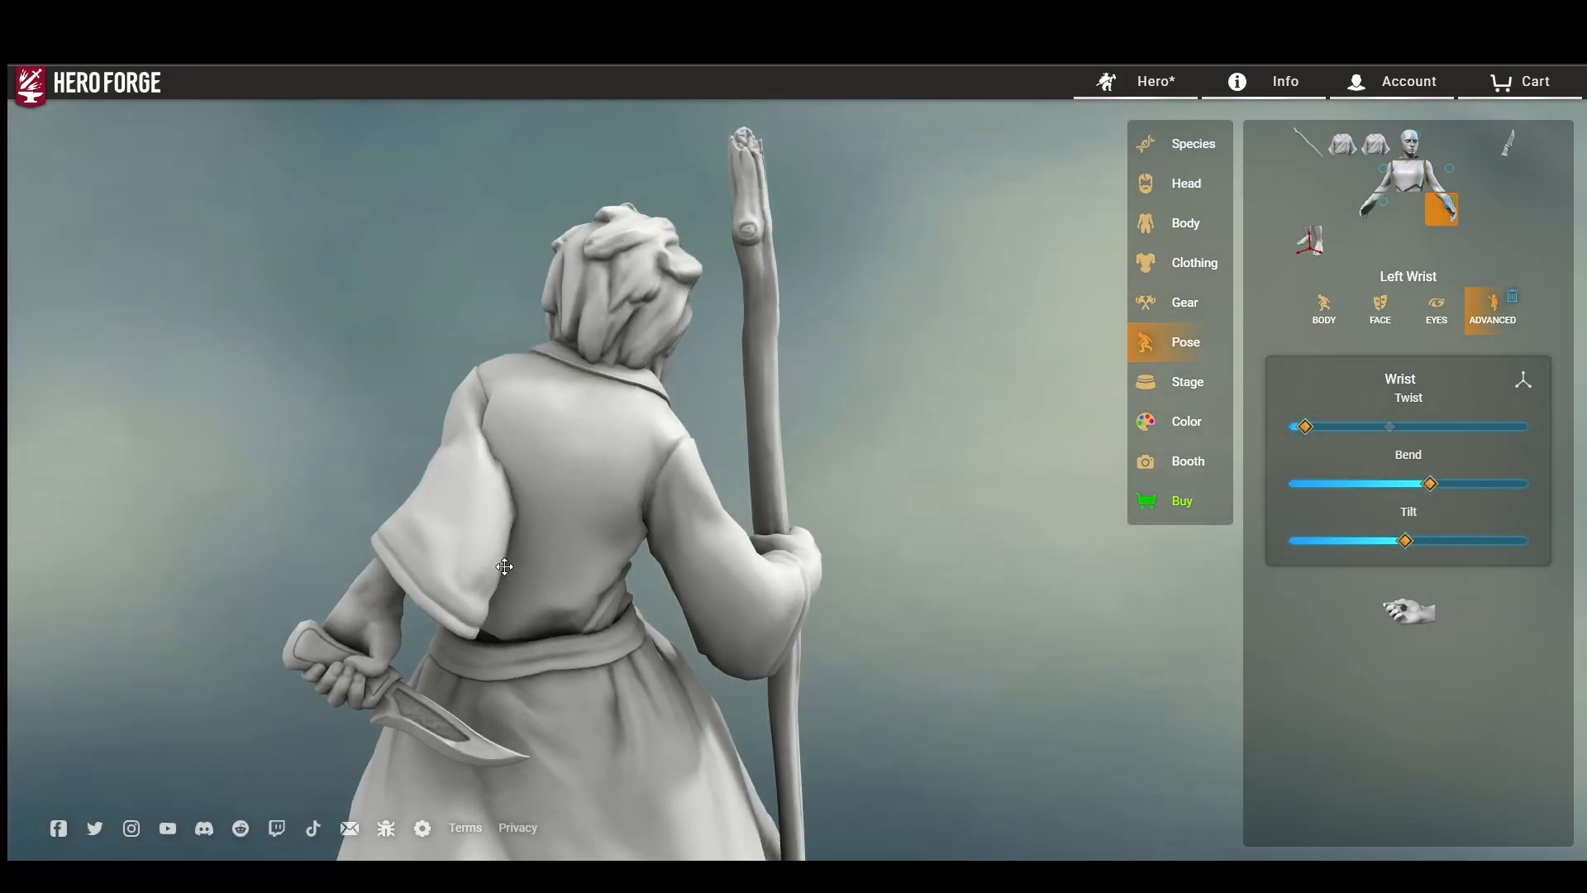
click(1423, 190)
mouse_move(1424, 662)
mouse_down()
mouse_move(1524, 662)
mouse_move(1399, 666)
mouse_up()
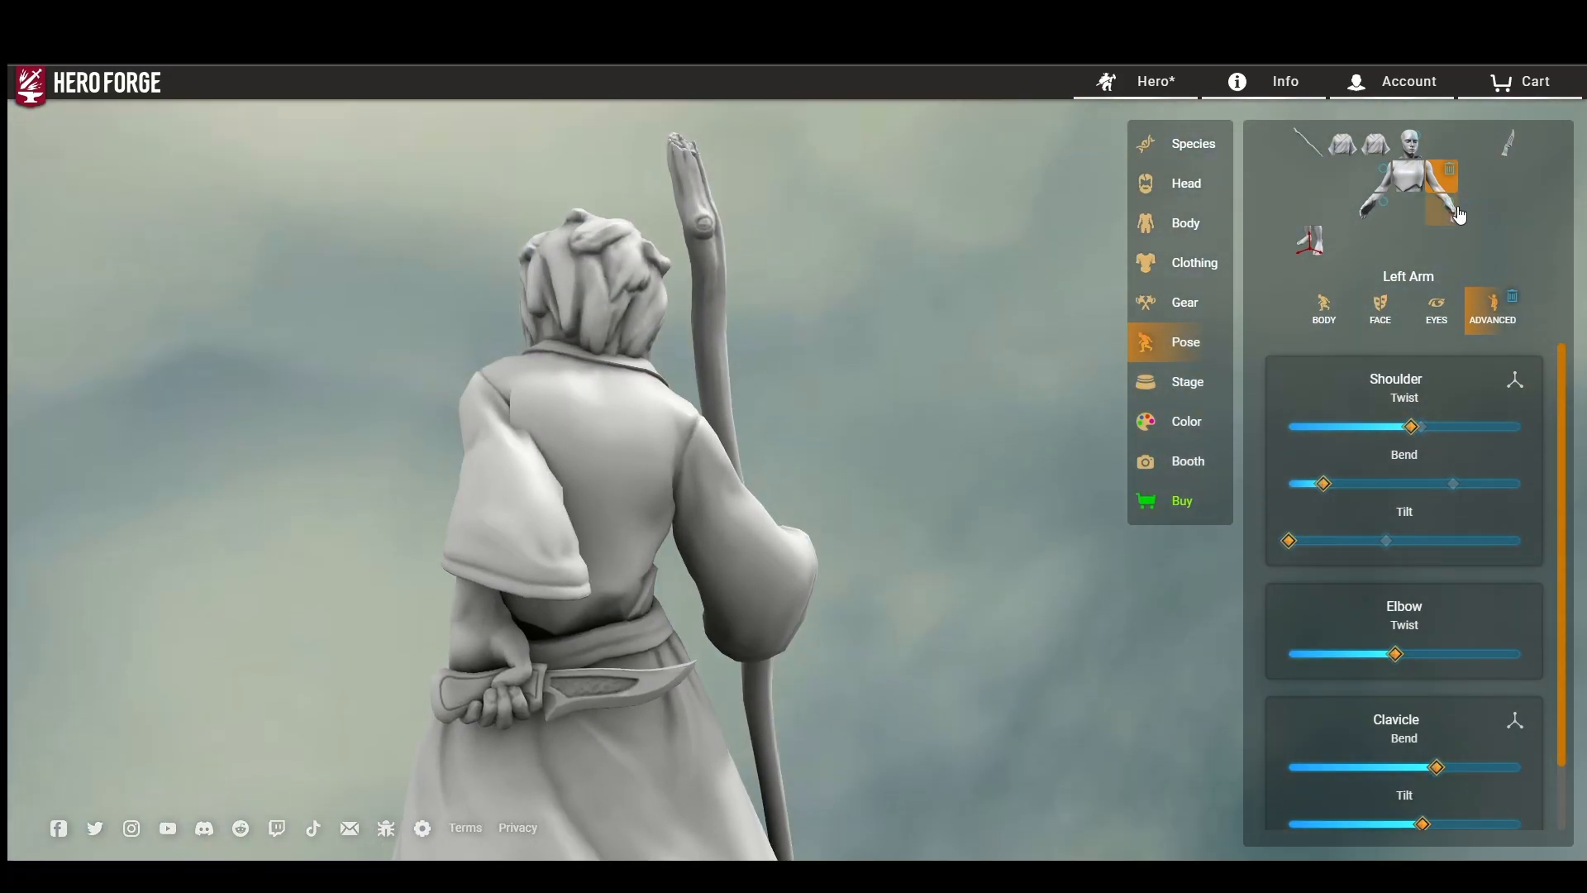
click(1458, 227)
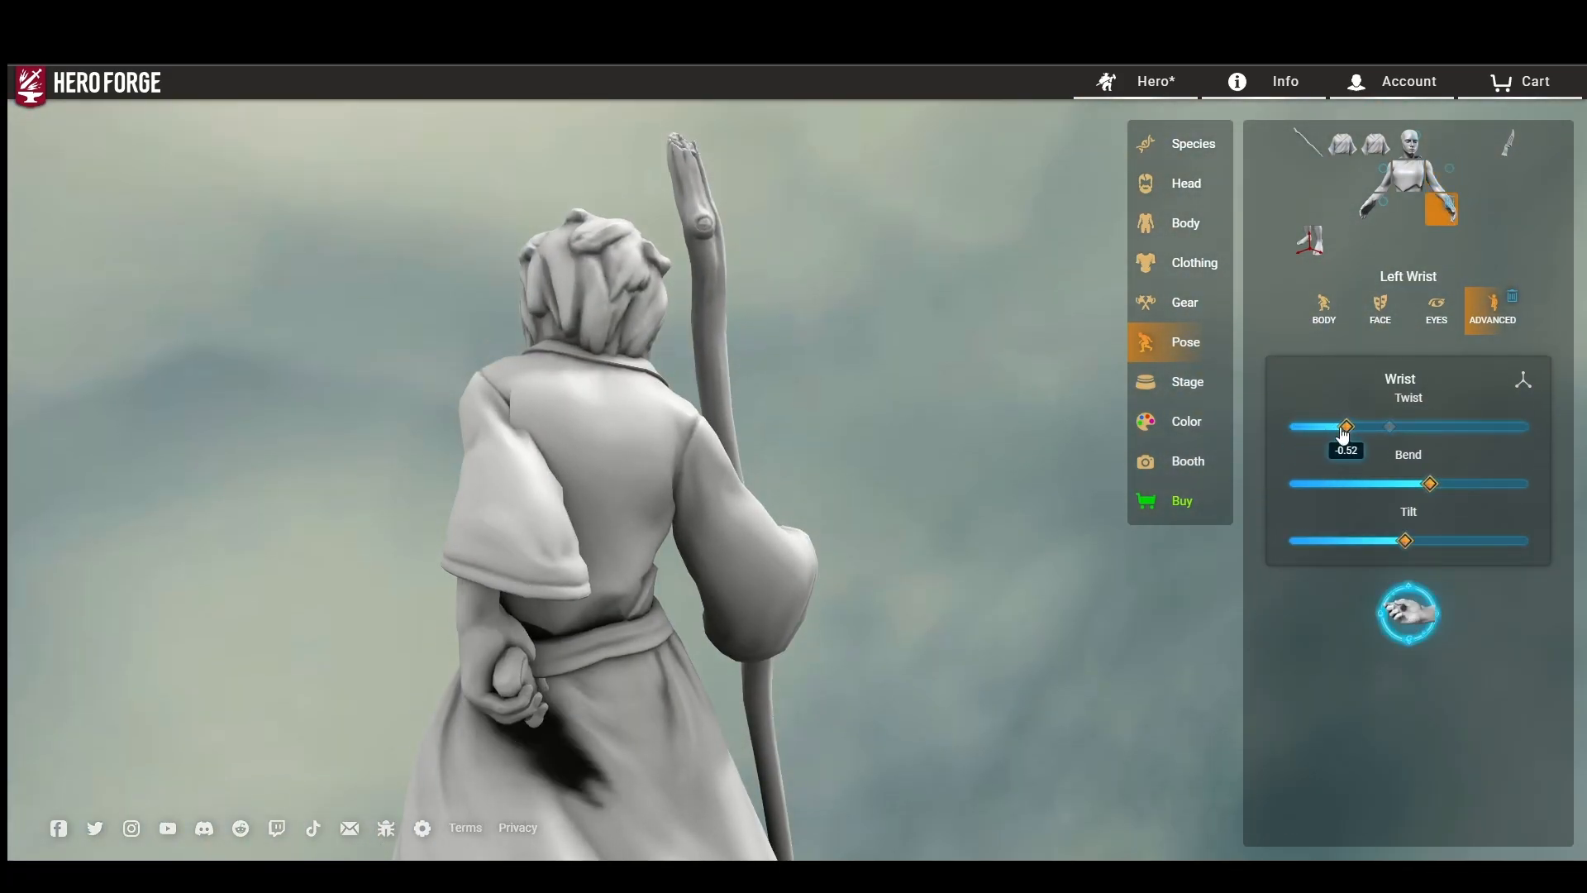
drag(1348, 434, 1302, 431)
click(1409, 614)
drag(1180, 622, 1406, 631)
drag(876, 397, 774, 377)
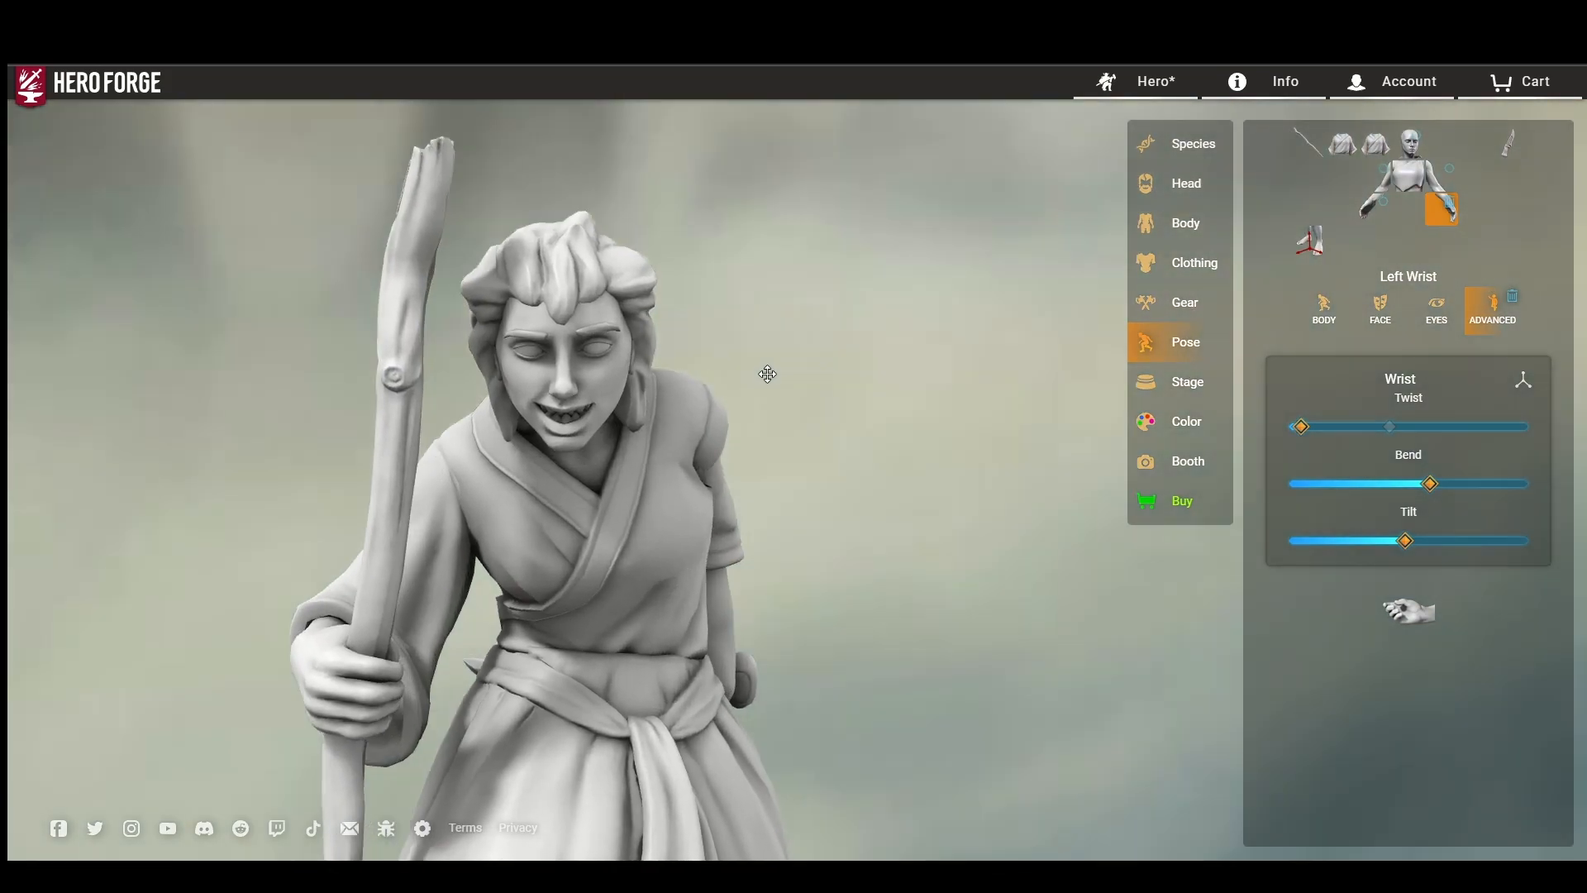
Step: Fine-tune the head's angle with the Tilt of its first joint
click(1410, 142)
drag(1398, 543, 1383, 542)
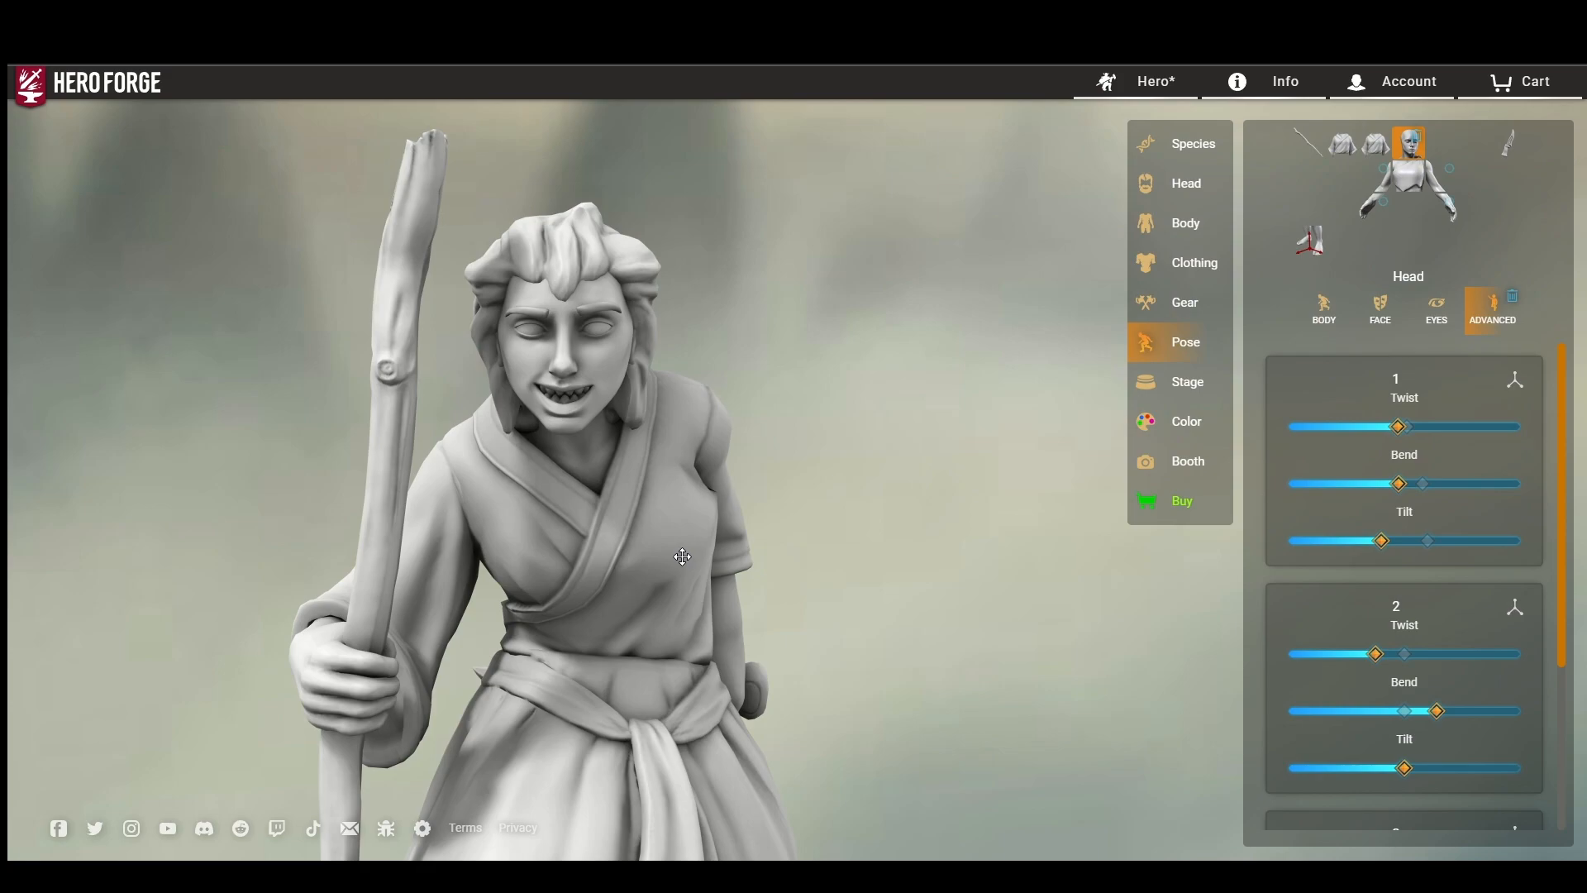
scroll(683, 556, down, 5)
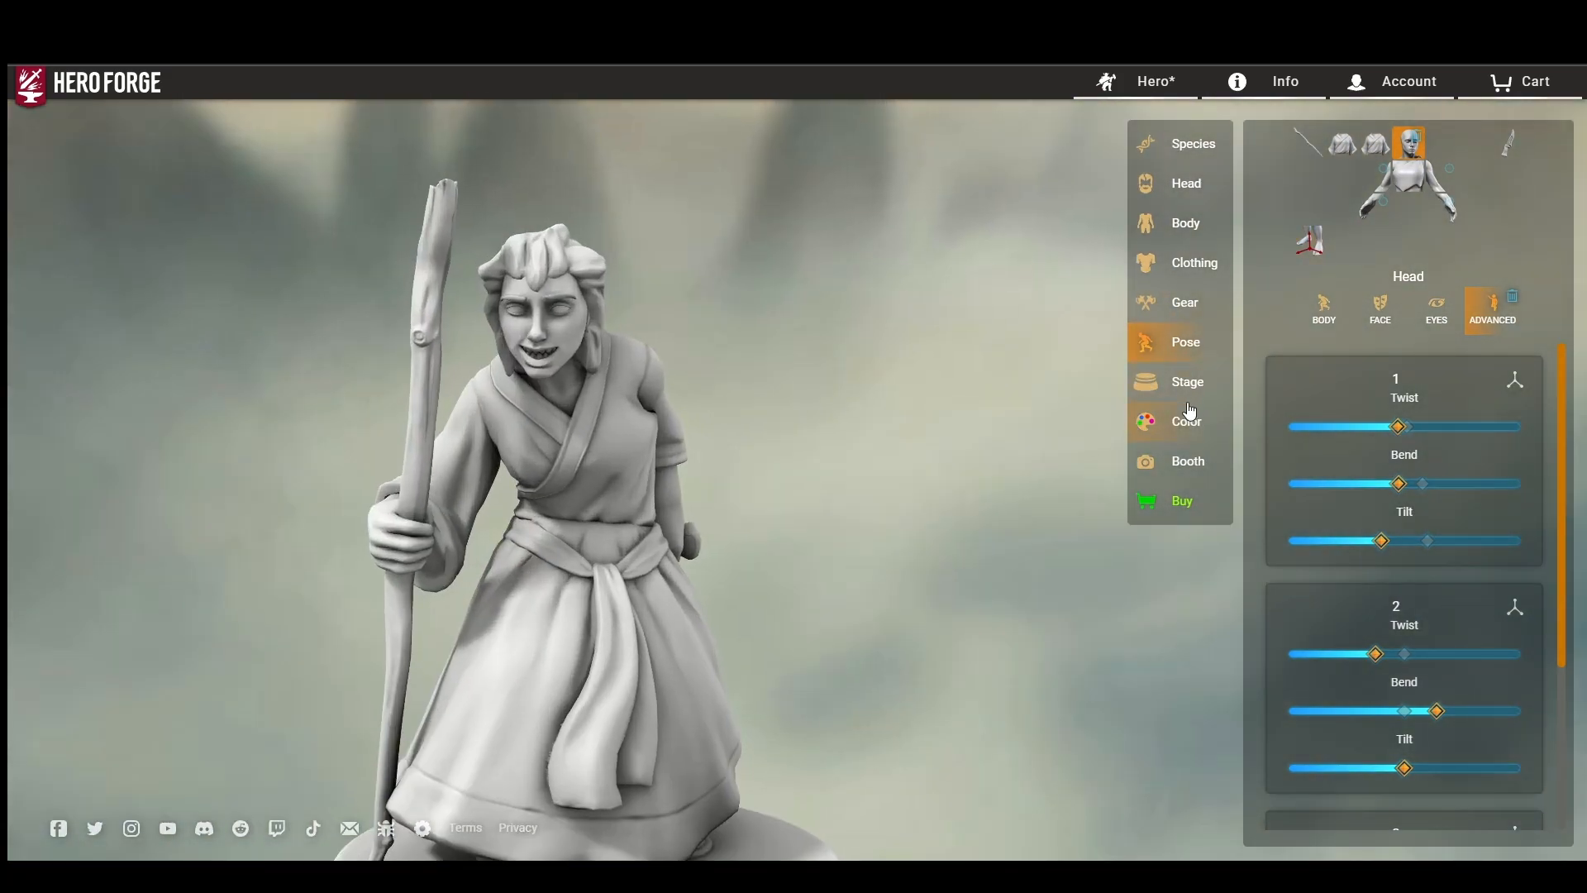
Step: Paint the robe with an olive-brown fabric paint and its collar, cuffs, sash and hem with Tacky Khaki
click(1191, 422)
click(1448, 146)
click(1281, 245)
scroll(1417, 445, down, 2)
scroll(1412, 434, up, 2)
click(1405, 415)
click(637, 463)
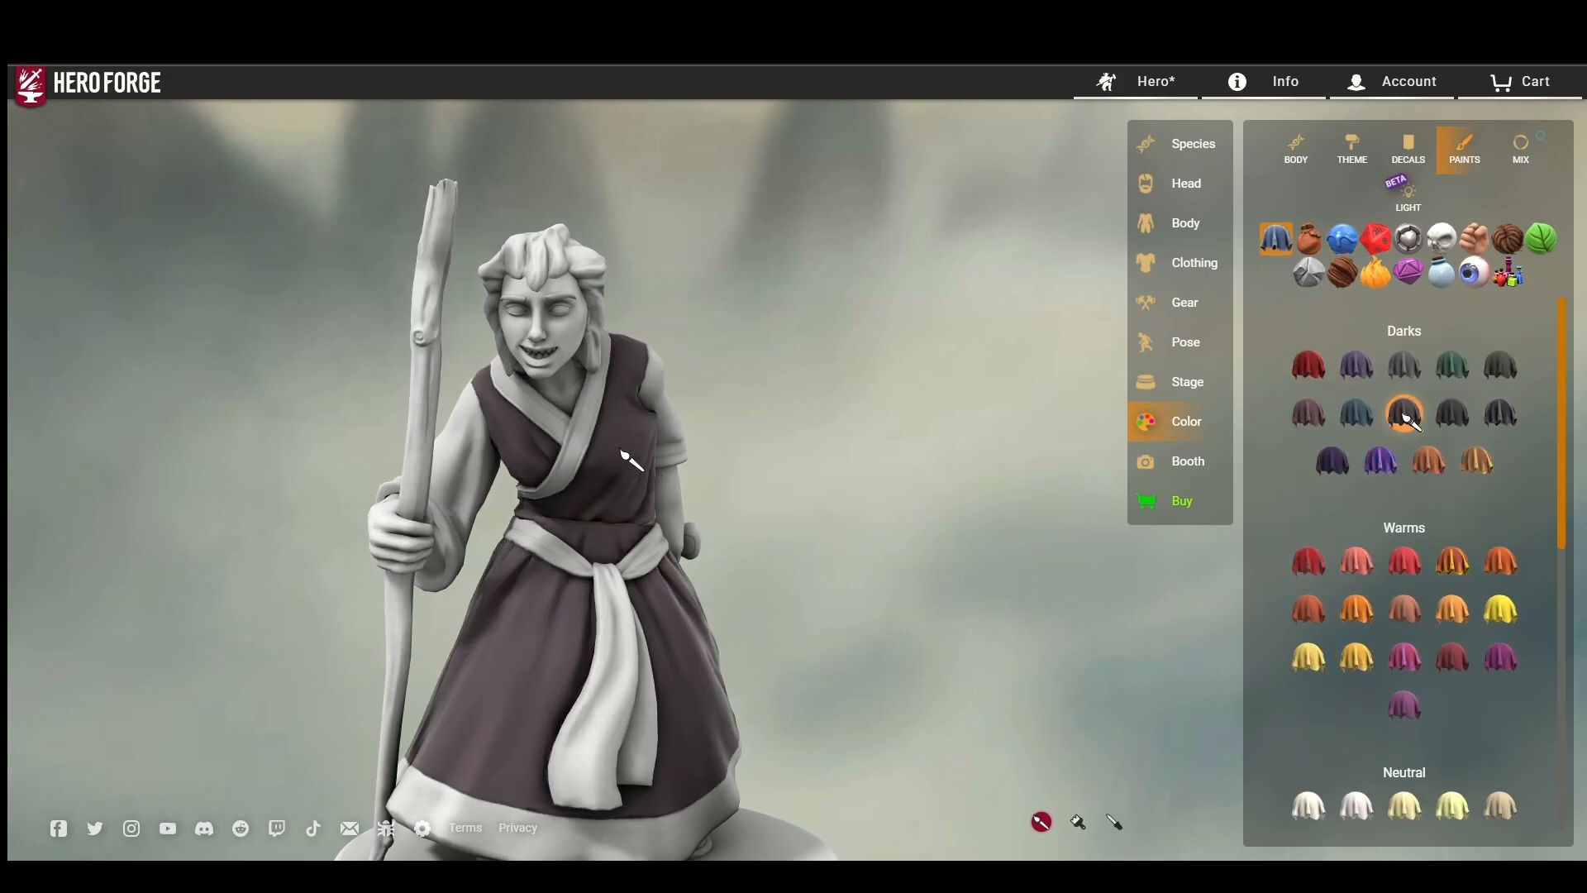
scroll(949, 372, up, 3)
scroll(1406, 537, down, 3)
click(1501, 689)
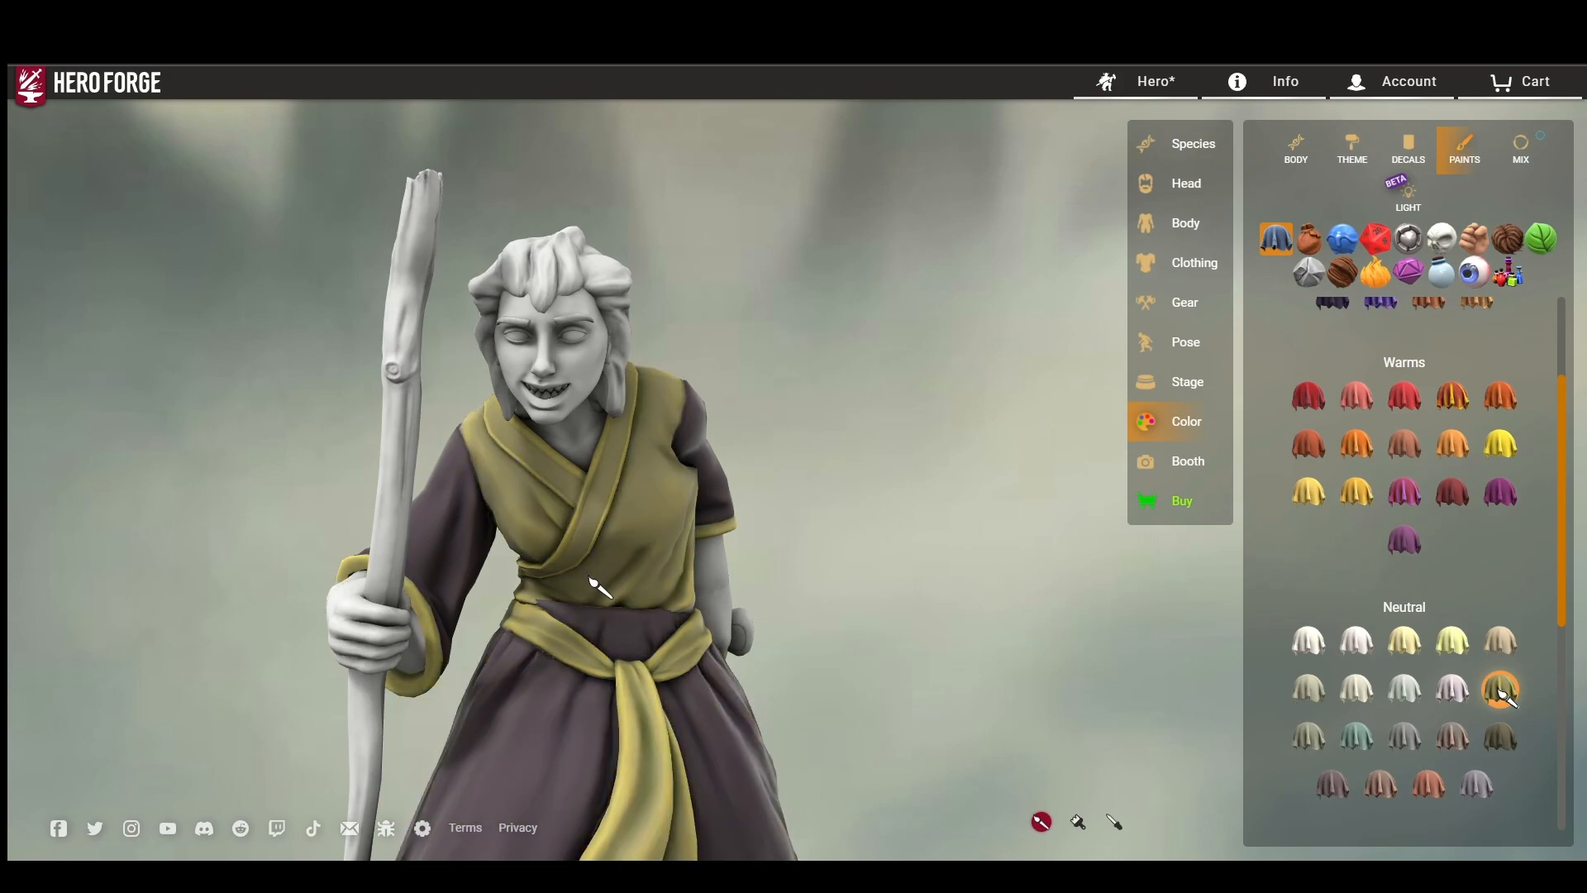
drag(423, 648, 1464, 105)
Step: Paint the skin with Medium Light 6 and mix its colour to a darker, greyish tone
click(1474, 239)
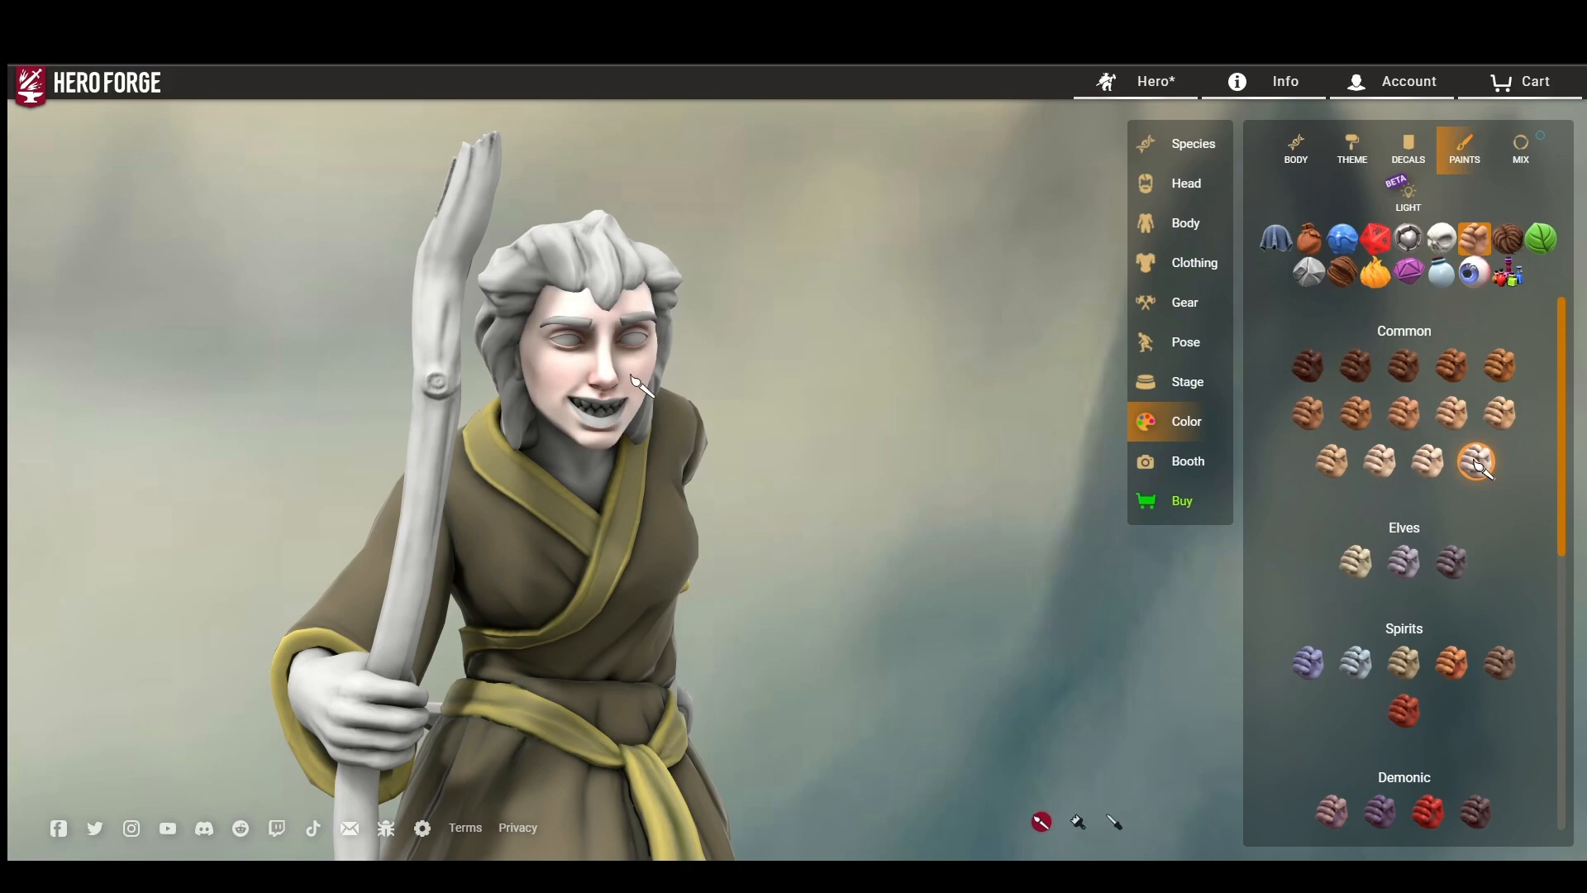
scroll(652, 387, up, 3)
click(1522, 149)
drag(1355, 471, 1349, 506)
mouse_move(496, 587)
mouse_down()
mouse_move(371, 602)
mouse_move(748, 549)
mouse_move(461, 684)
mouse_move(818, 712)
mouse_move(767, 297)
mouse_move(709, 408)
mouse_move(588, 330)
mouse_move(1361, 167)
mouse_up()
Step: Paint the hair and eyebrows with a whitish-grey Natural hair paint
click(1486, 145)
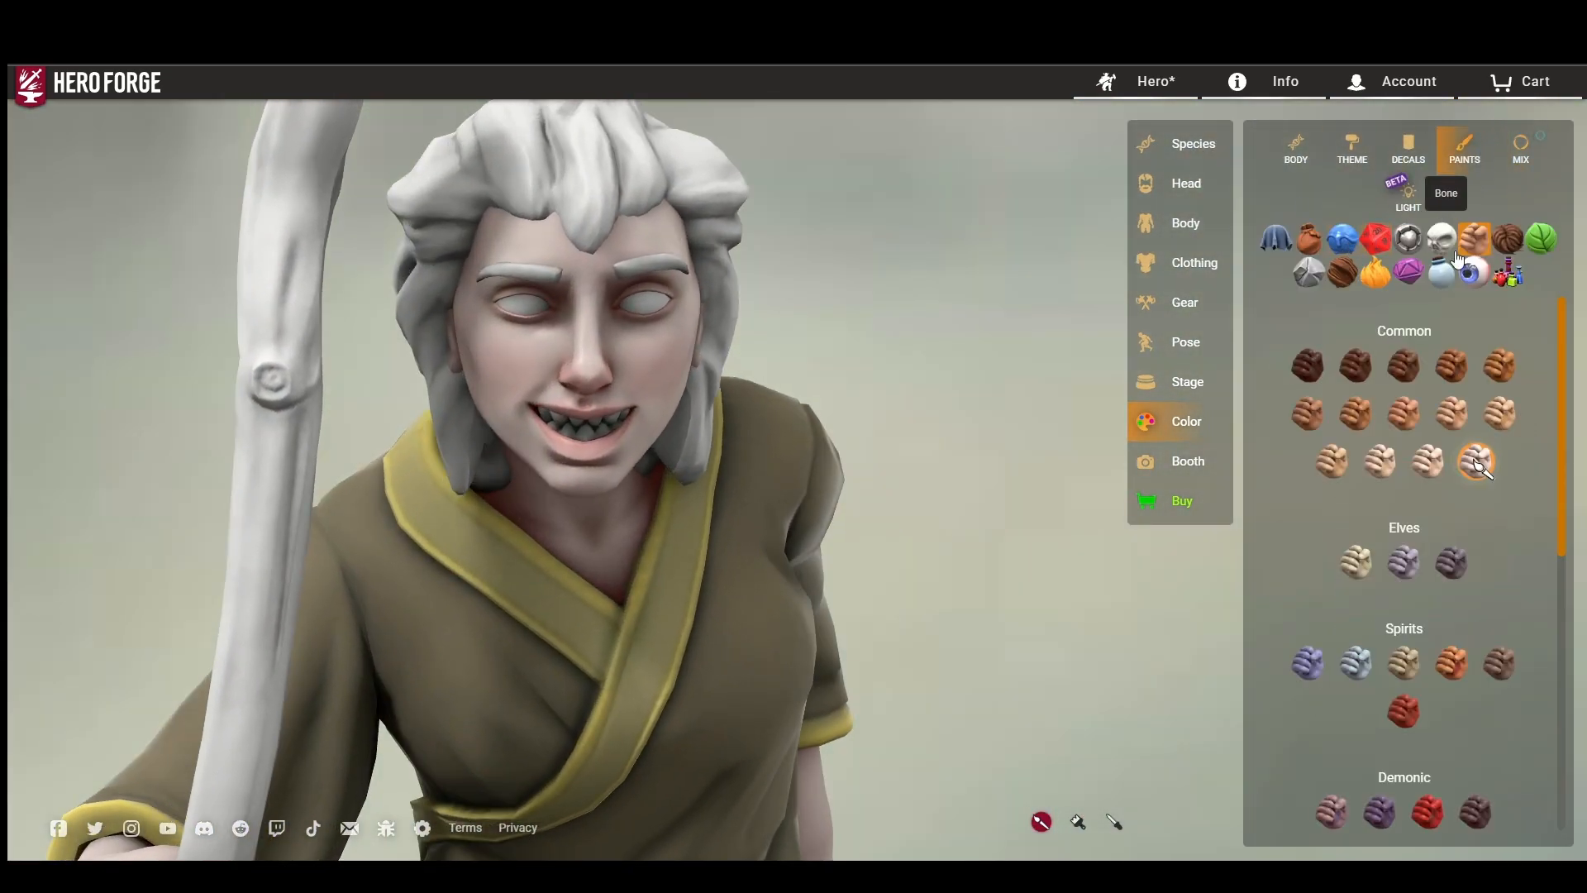
click(1508, 239)
click(1452, 365)
click(659, 189)
click(547, 279)
drag(951, 343, 766, 329)
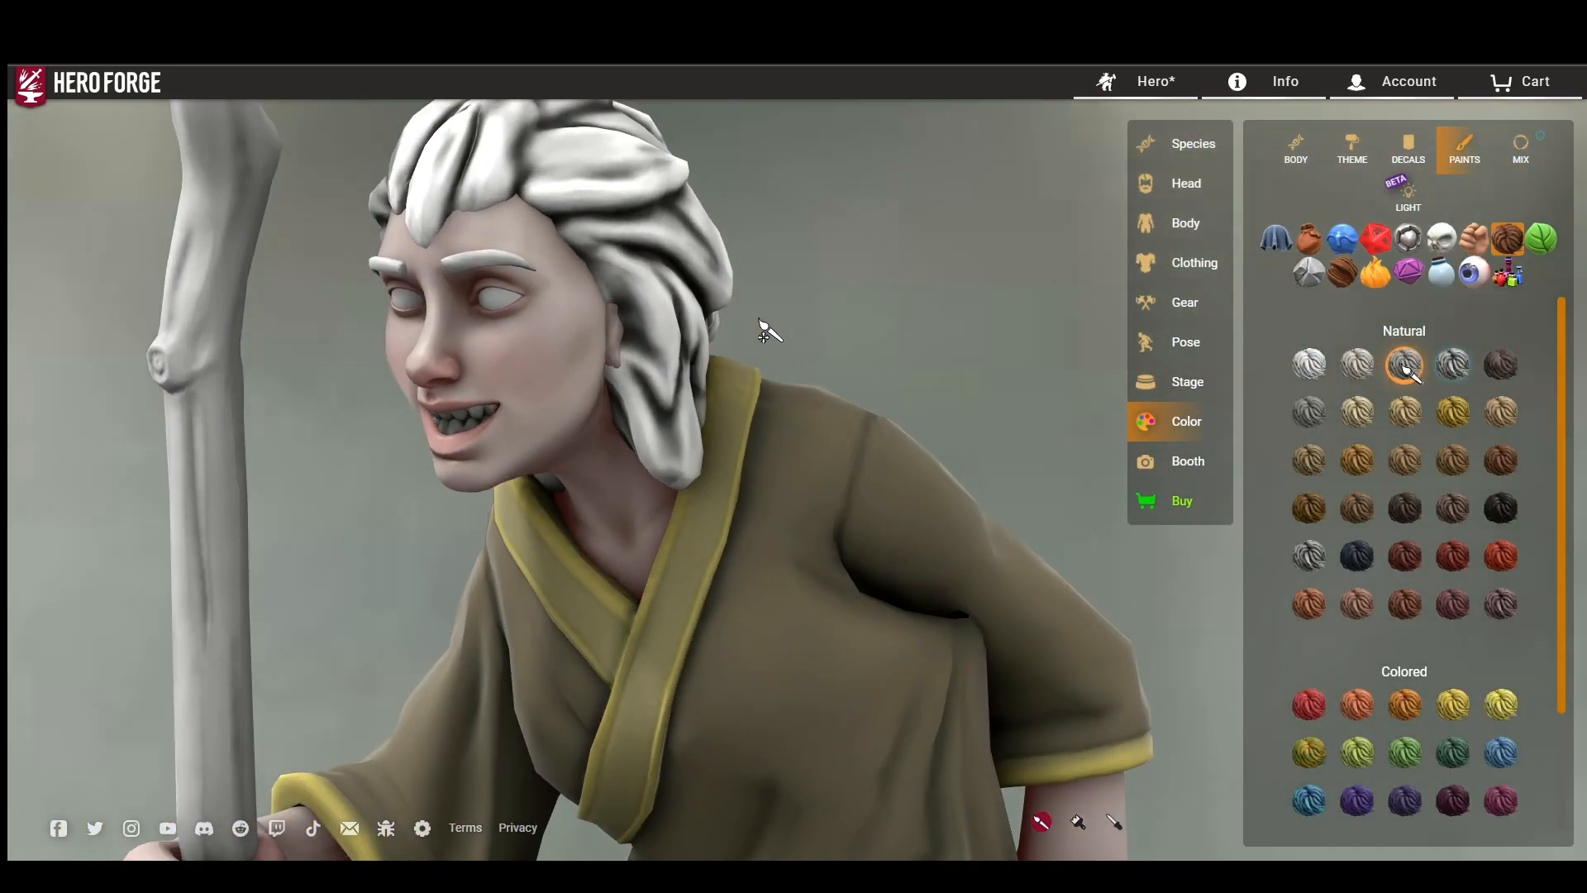
Step: Reuse the figure's own paints to cover the rear hem in Tacky Khaki and the feet in Medium Light 6
scroll(786, 372, down, 5)
drag(804, 421, 450, 438)
alt+click(562, 397)
alt+click(576, 419)
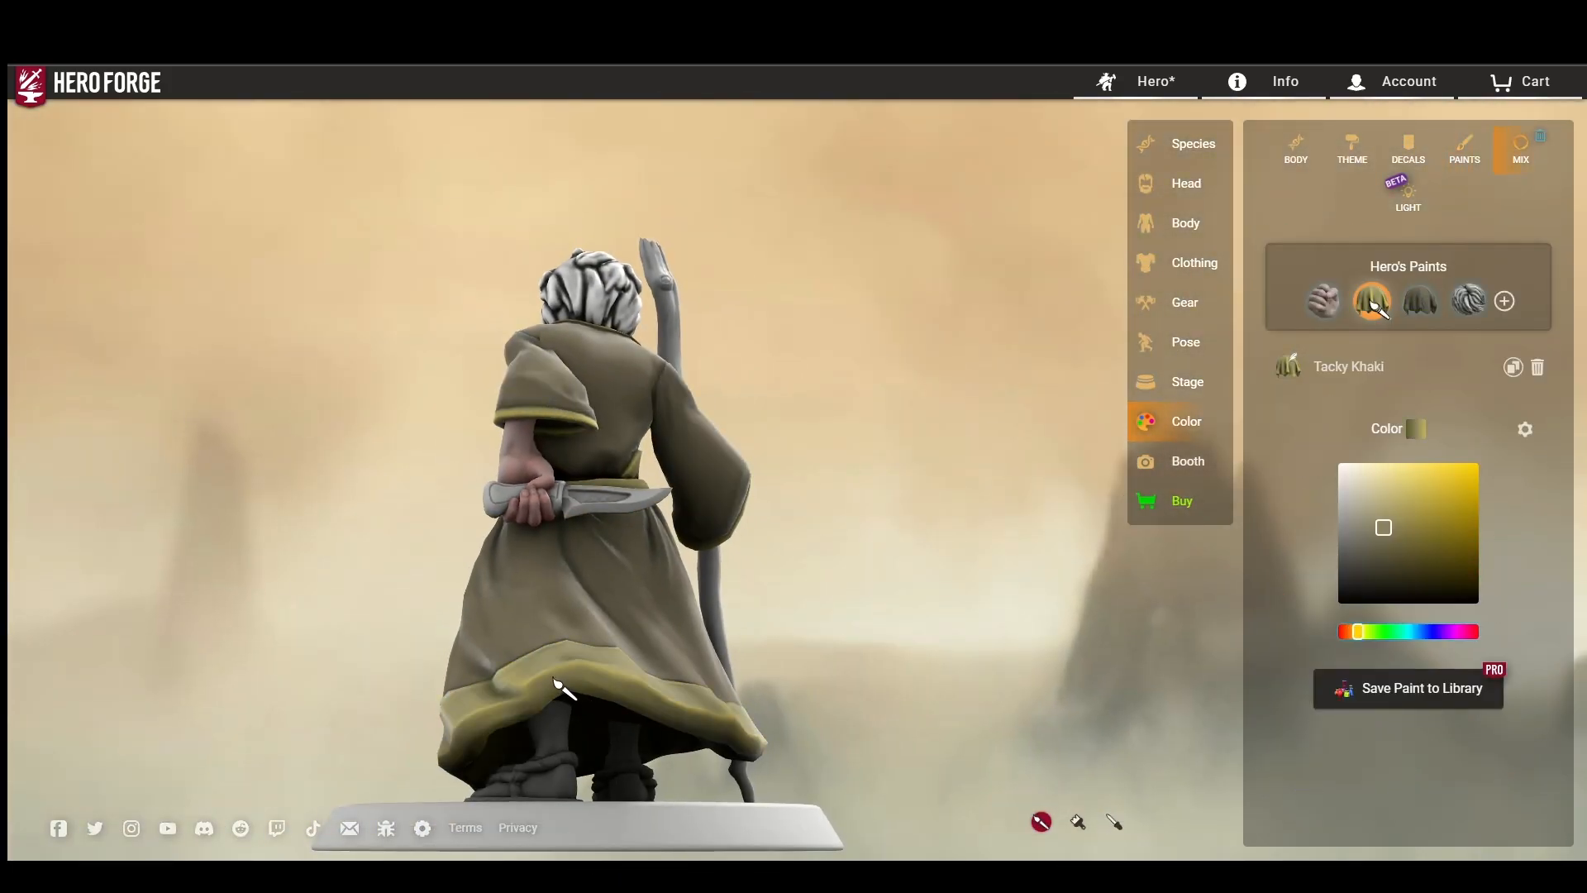
drag(396, 488, 677, 579)
scroll(728, 653, up, 4)
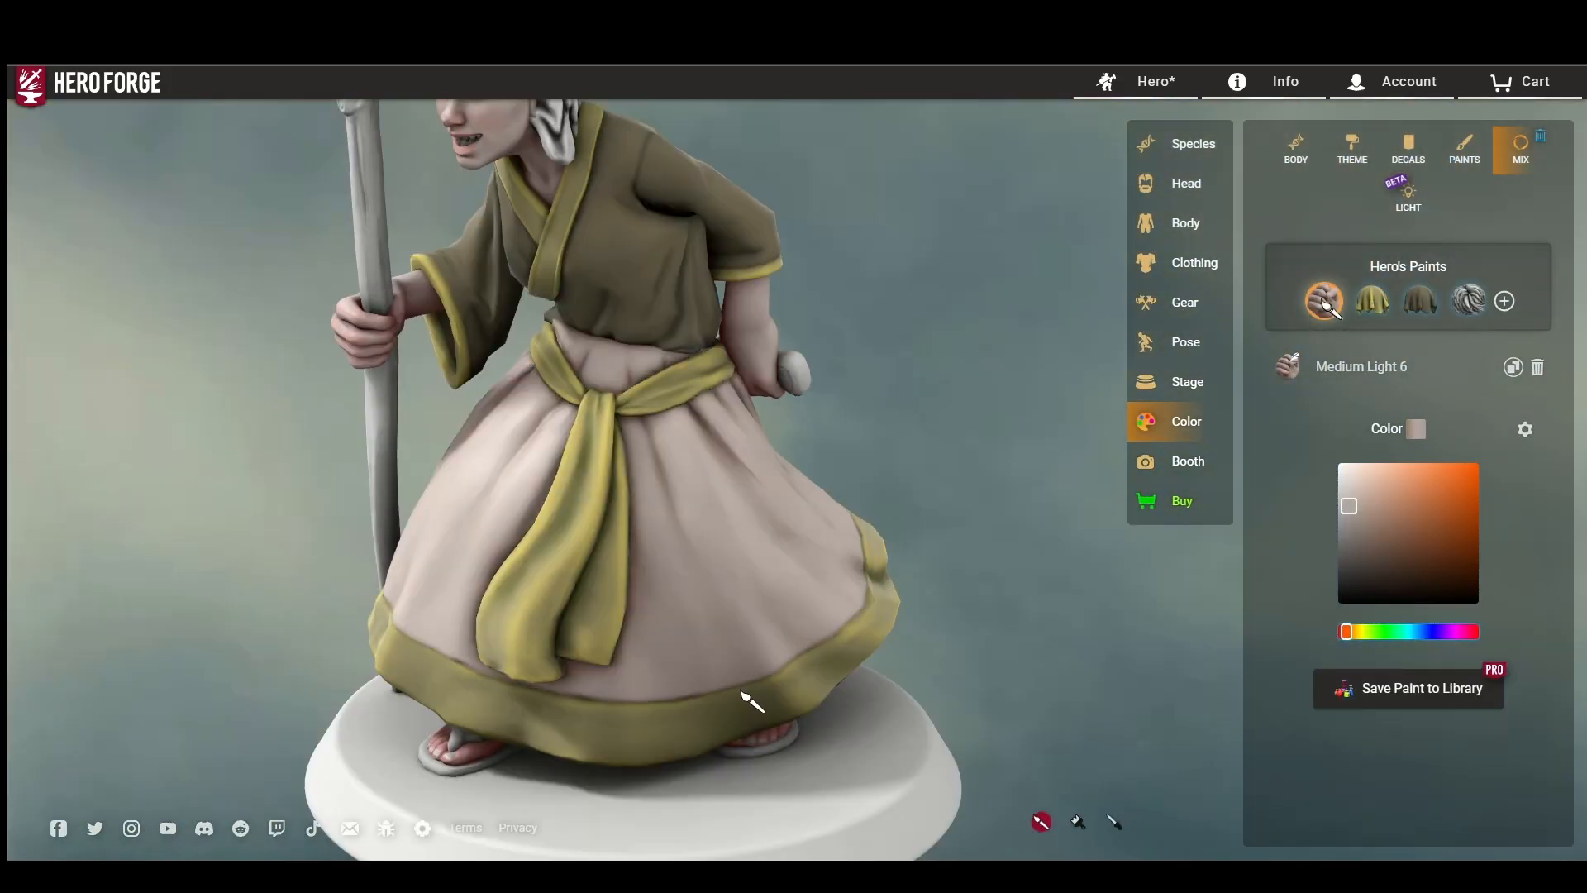
drag(752, 746, 984, 810)
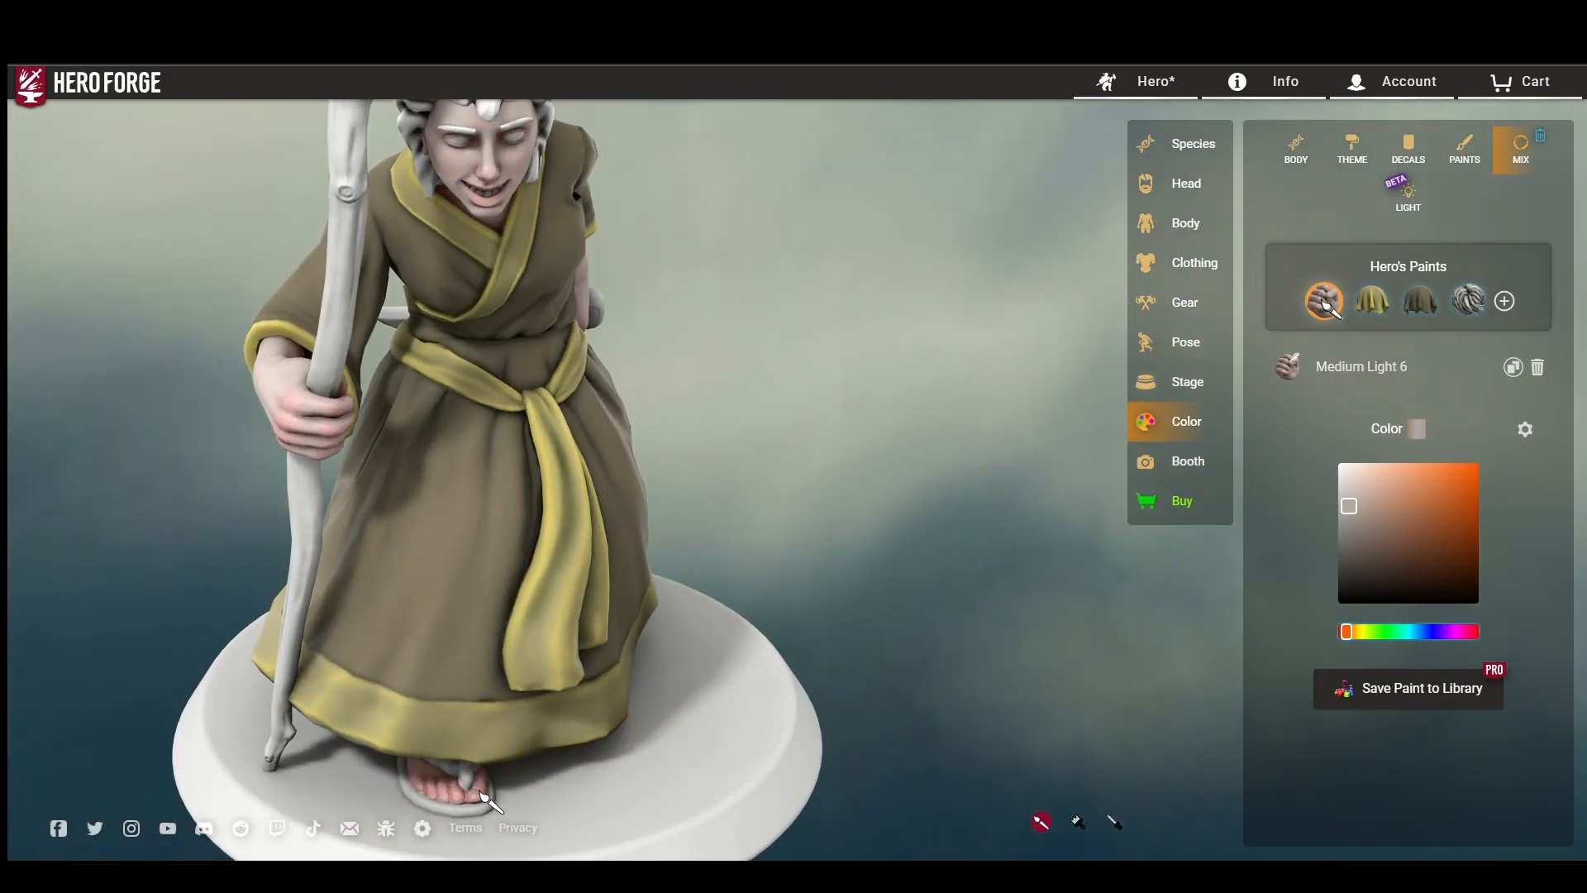
Step: Paint the walking staff with a brown Natural wood paint
scroll(774, 582, down, 4)
mouse_move(926, 534)
mouse_down()
mouse_move(582, 451)
mouse_move(1025, 430)
mouse_up()
click(1465, 149)
click(1508, 239)
click(1405, 366)
right_drag(698, 579, 709, 281)
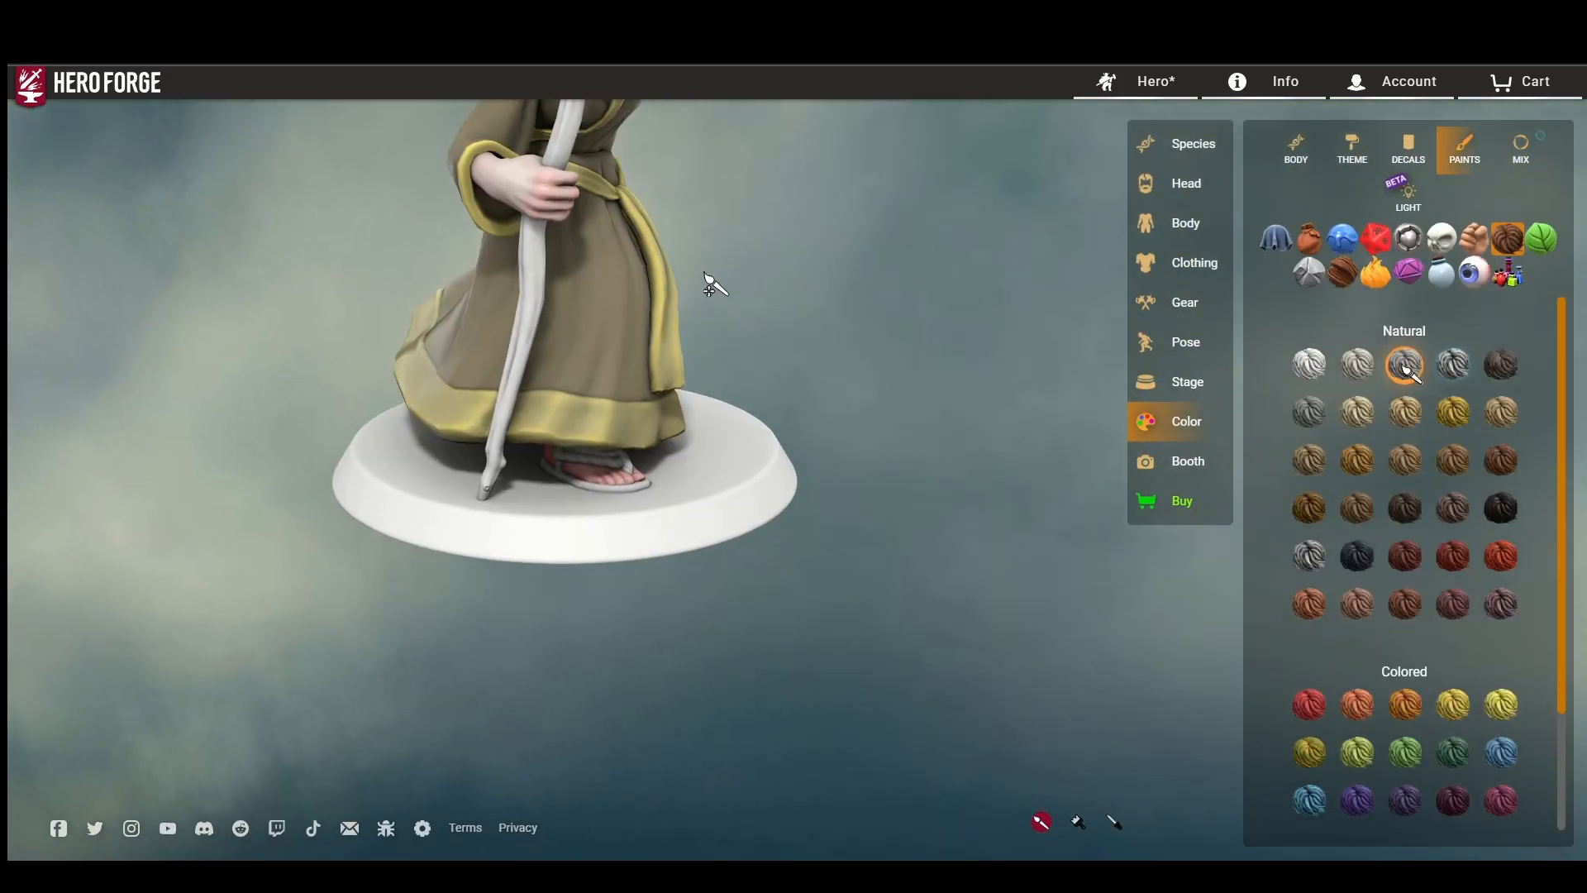
drag(709, 280, 902, 400)
scroll(902, 400, up, 3)
click(1342, 272)
click(1361, 367)
click(498, 620)
mouse_move(529, 653)
mouse_down()
mouse_move(901, 642)
mouse_move(975, 612)
mouse_up()
Step: Paint the sandals with a tan Natural wood and the staff's knot with a very dark one
click(1313, 413)
click(354, 699)
mouse_move(529, 673)
mouse_down()
mouse_move(414, 620)
mouse_move(603, 667)
mouse_move(851, 633)
mouse_move(454, 609)
mouse_move(702, 673)
mouse_move(826, 308)
mouse_up()
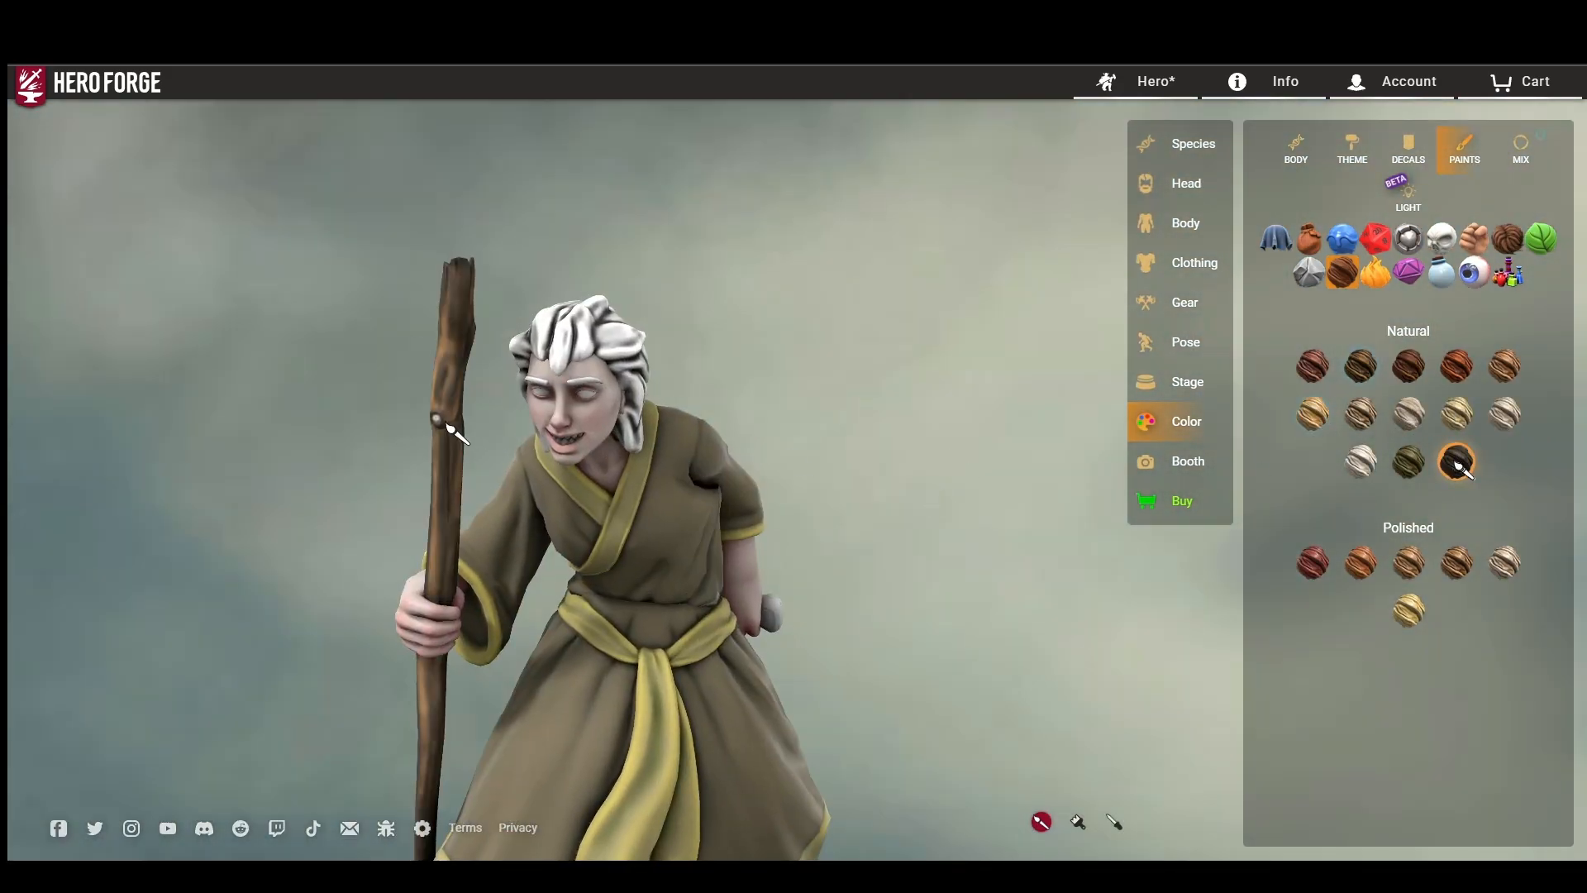
drag(440, 420, 507, 365)
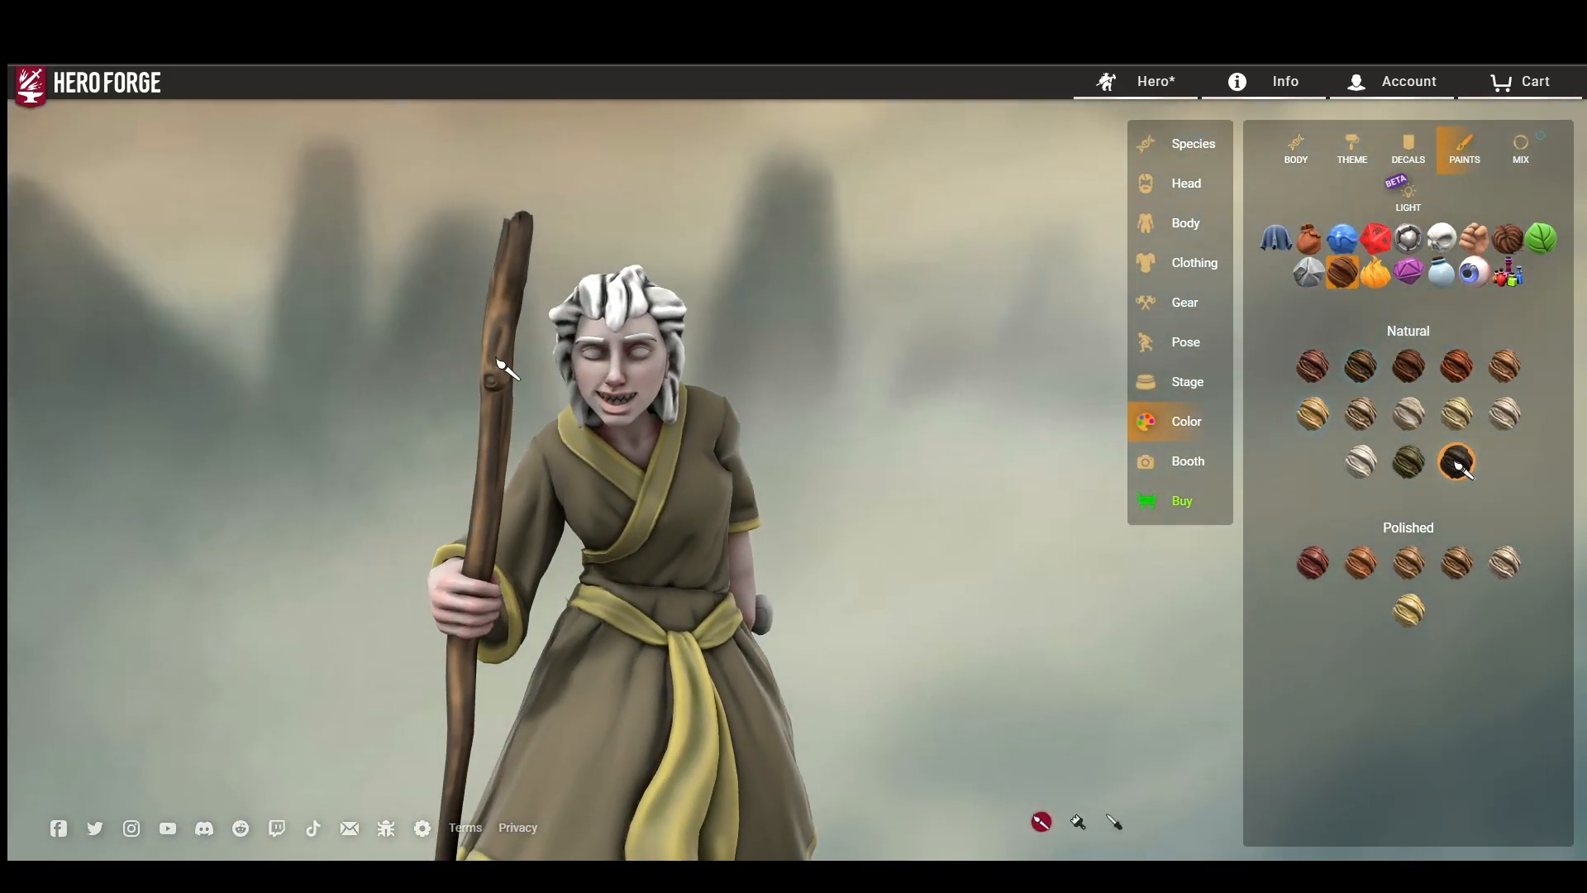
Step: Paint the sharp teeth with the greenish Bone paint
scroll(507, 365, up, 5)
click(1475, 238)
click(1442, 239)
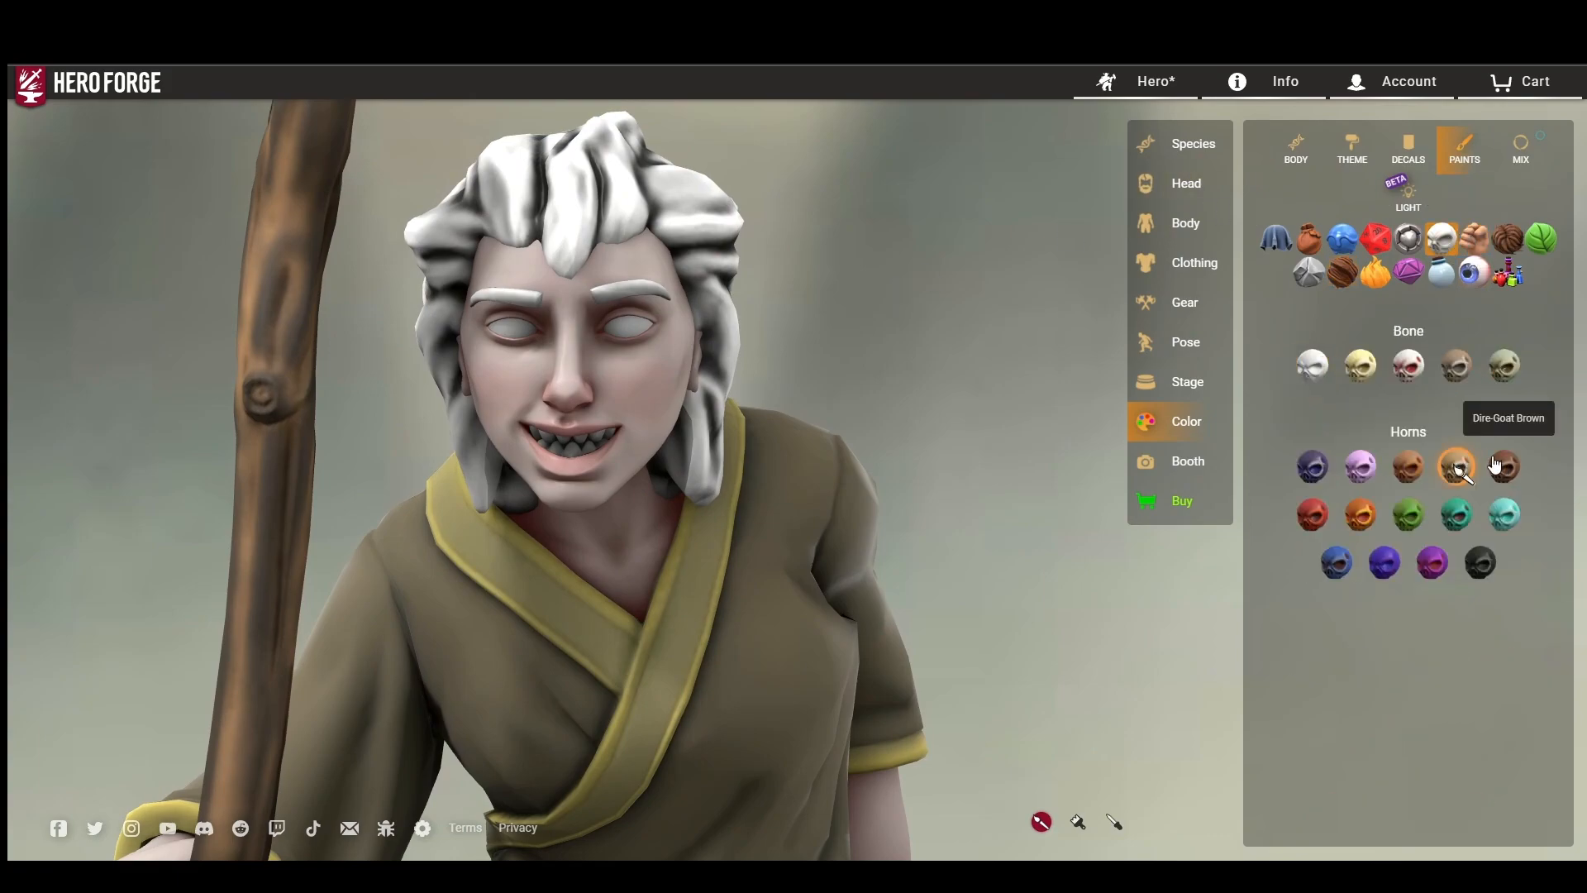
scroll(588, 454, up, 2)
drag(587, 454, 946, 433)
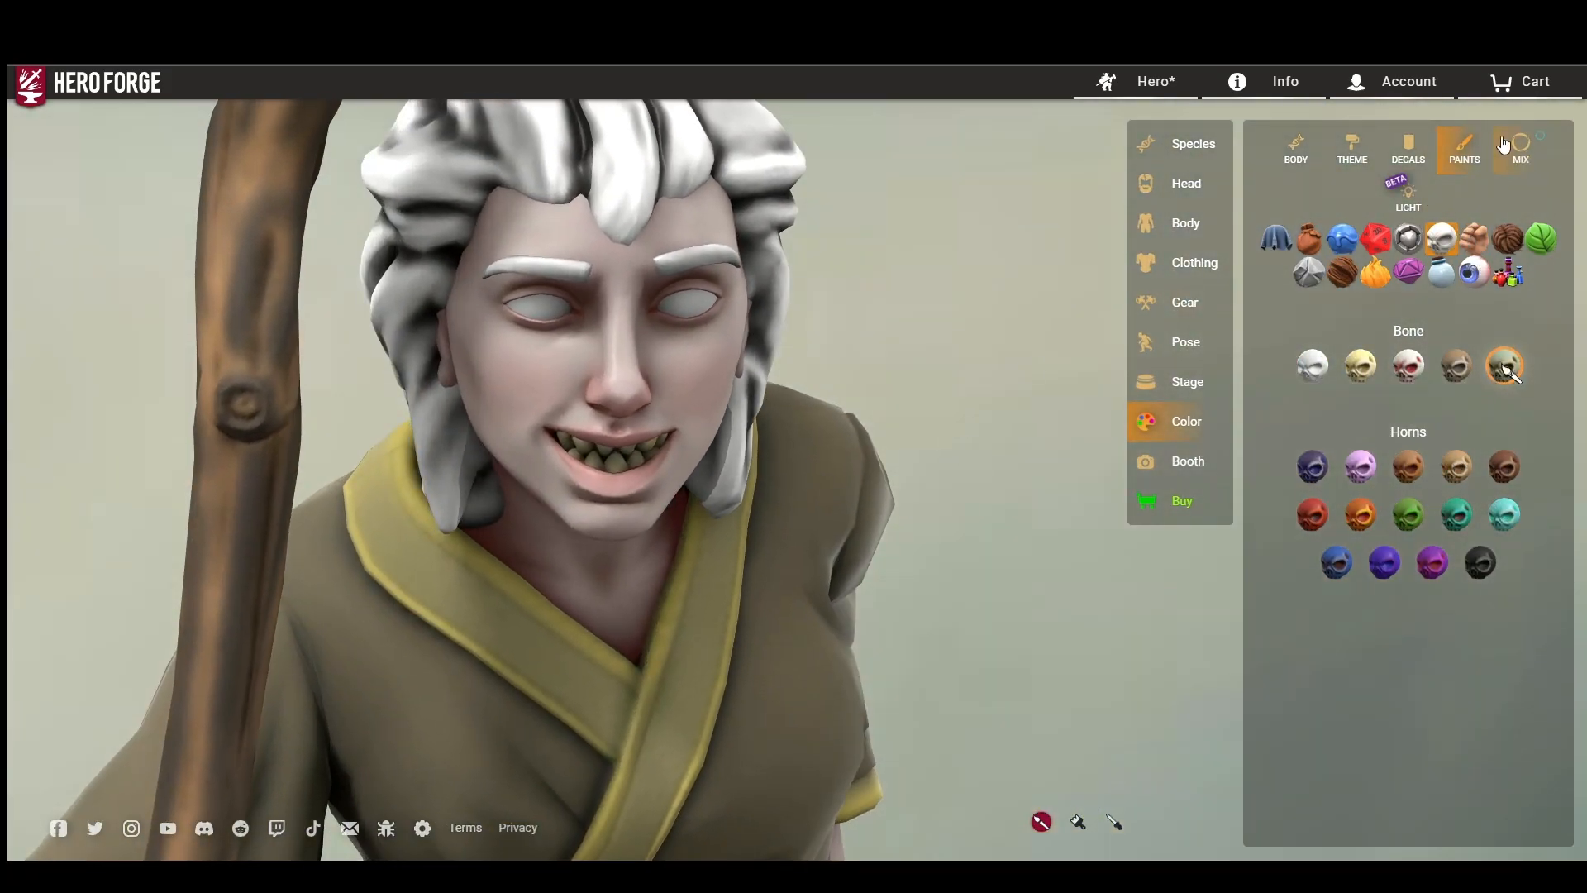
Step: Give the eyes a brown Common eye paint and mix the eyeball colour to a neutral light grey
click(1476, 271)
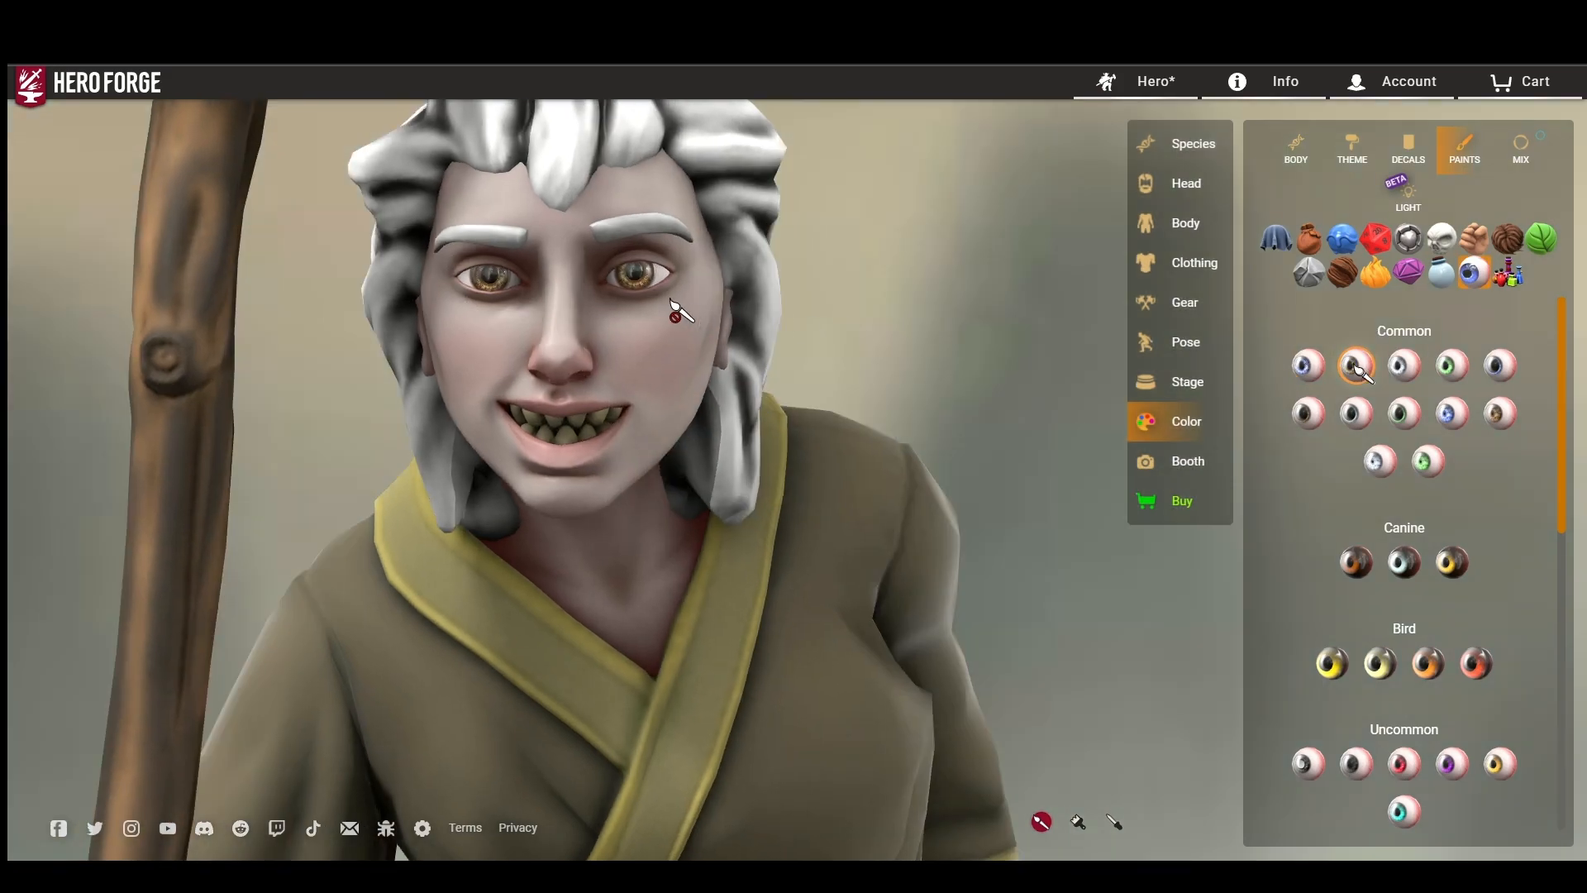
click(1521, 149)
scroll(1370, 726, down, 5)
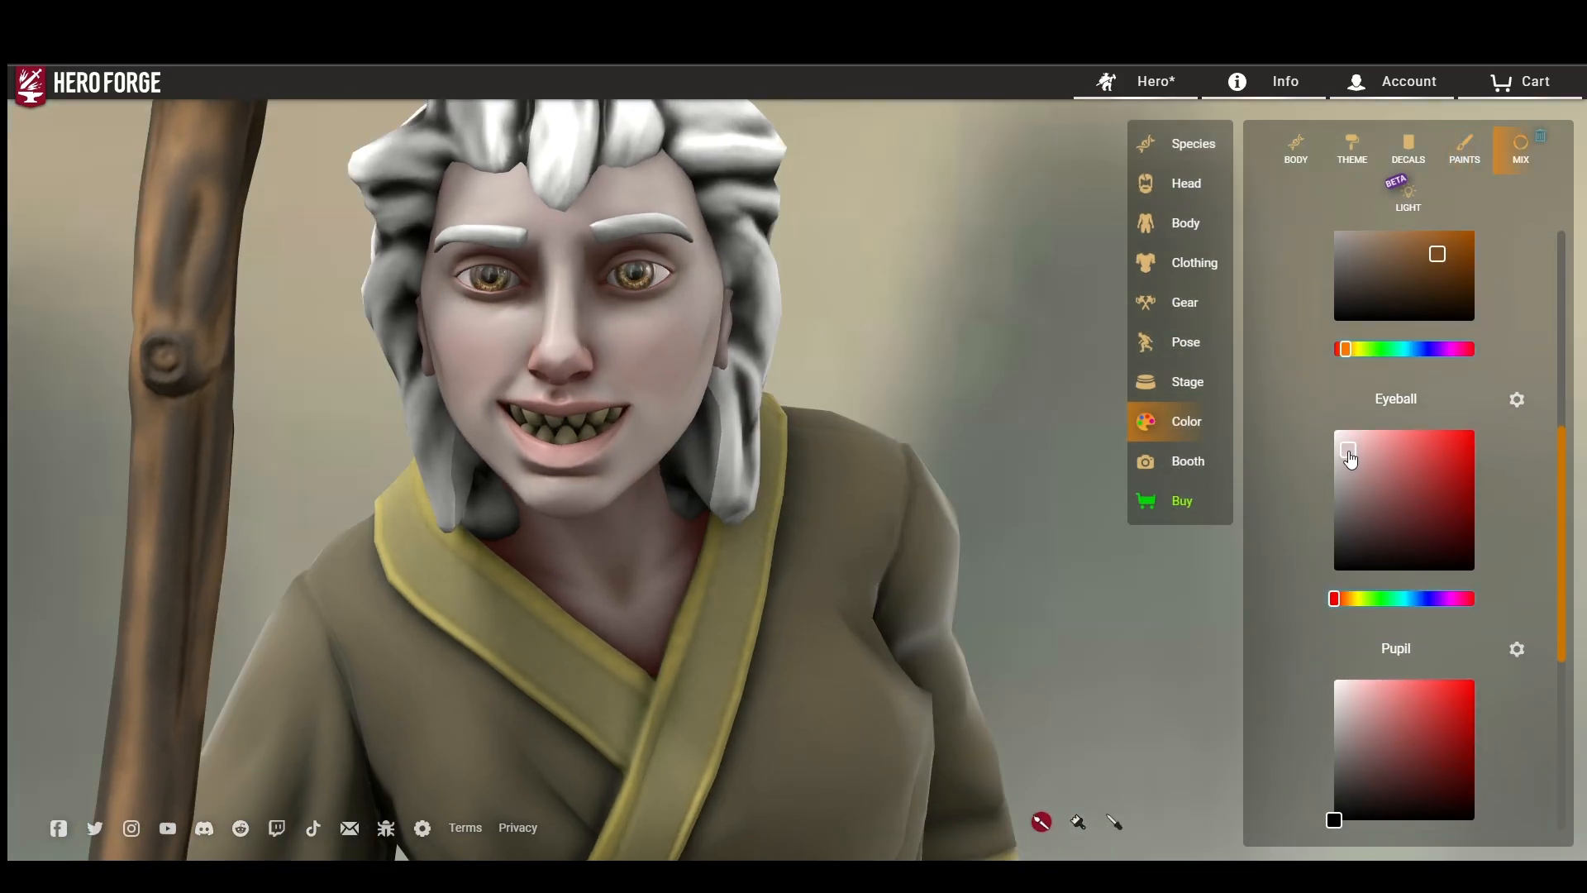
drag(1333, 494, 1329, 479)
drag(1033, 517, 1005, 438)
scroll(1453, 429, up, 2)
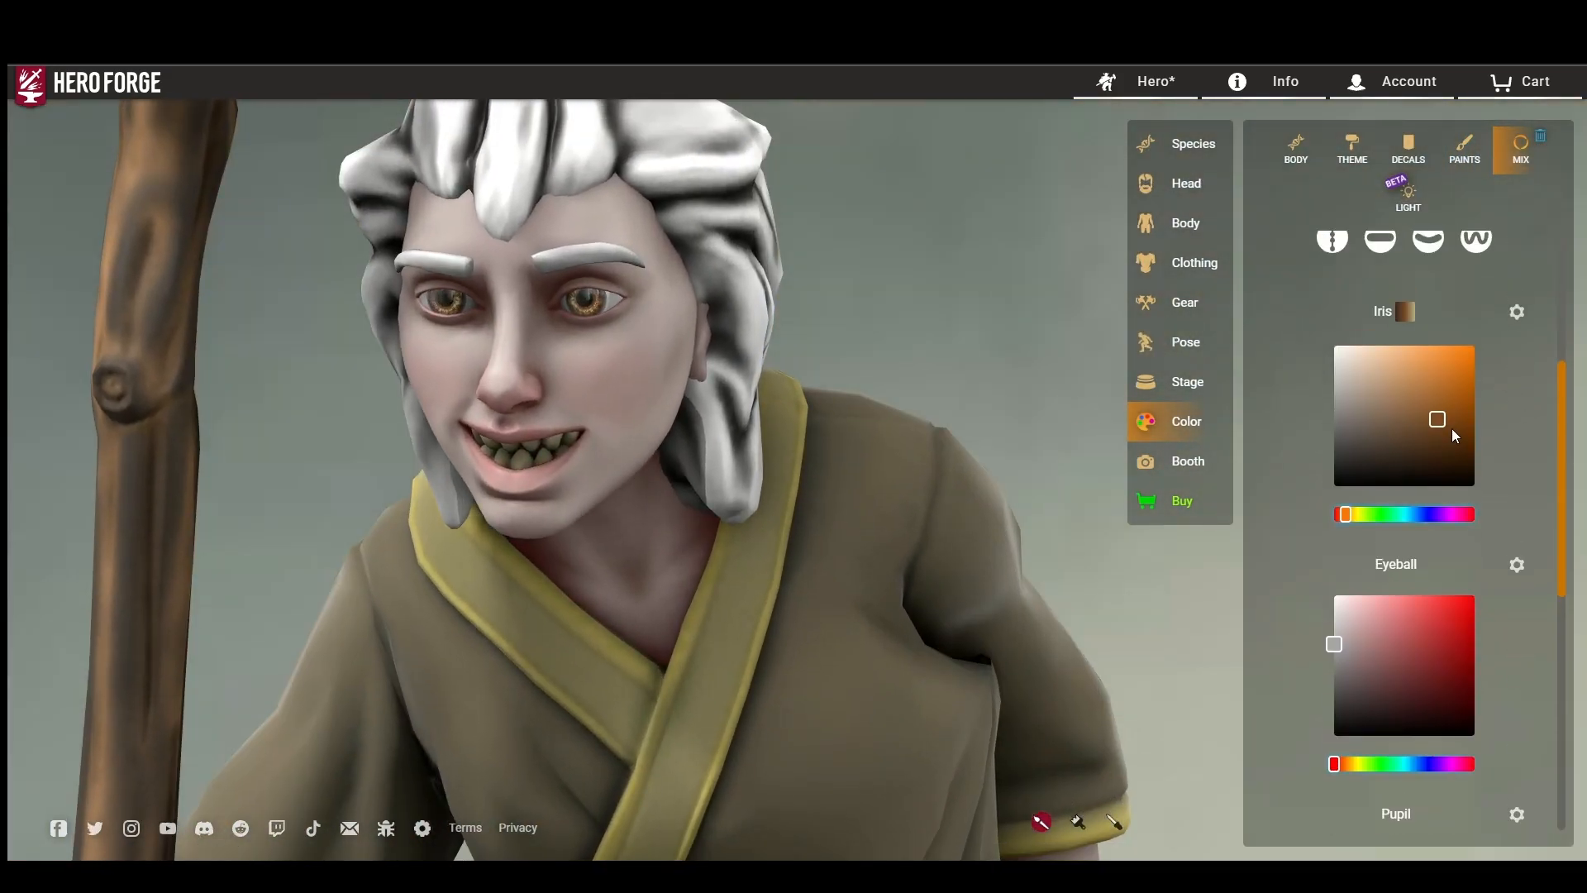
scroll(830, 320, down, 5)
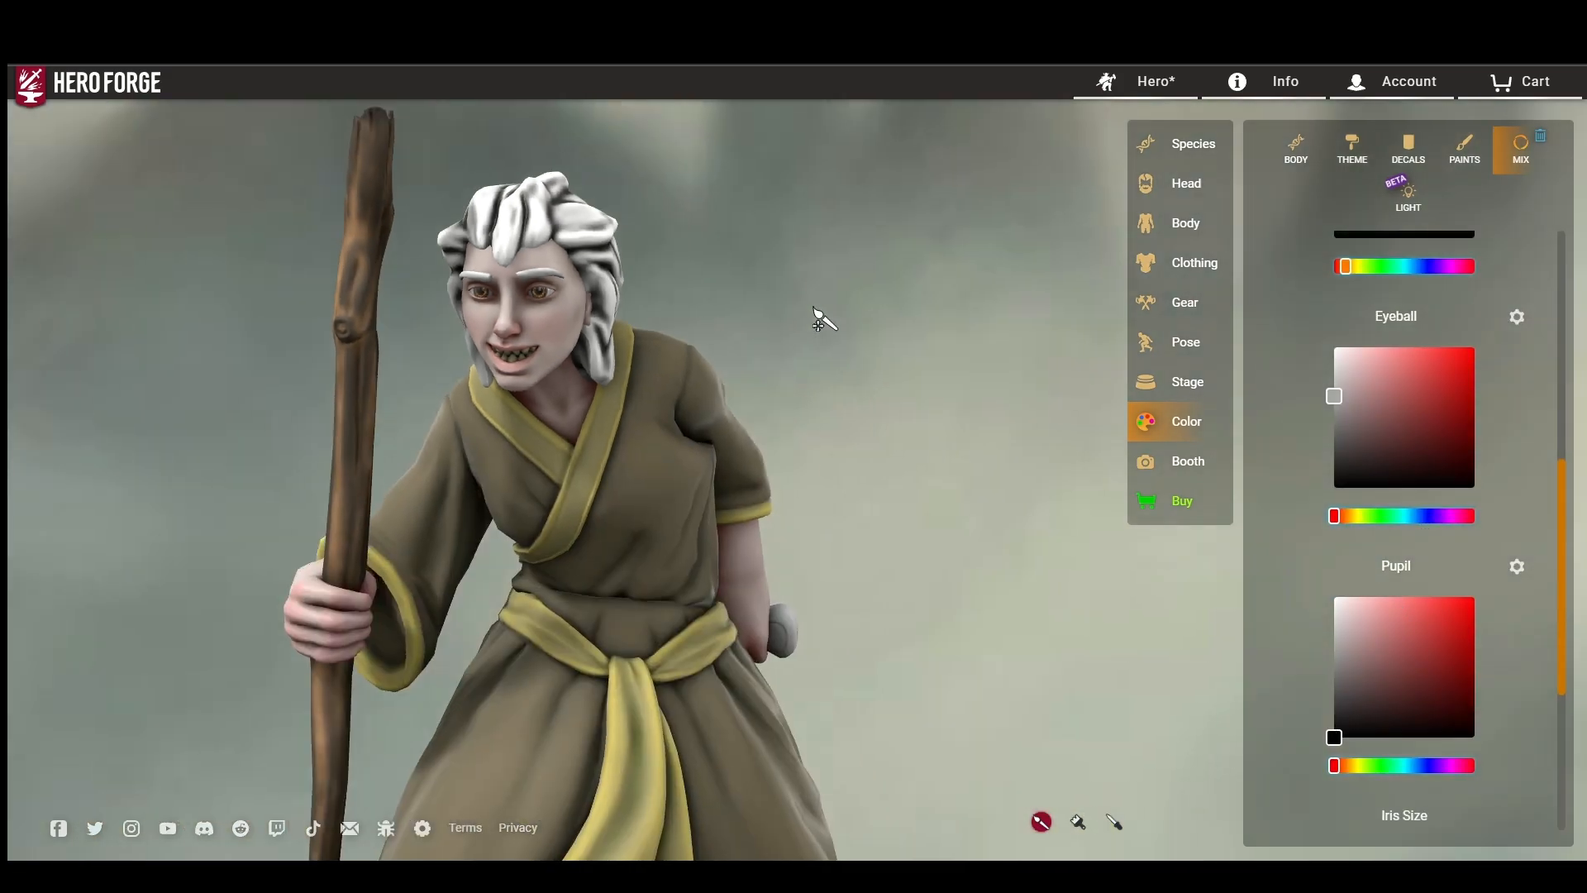
Step: Paint the knife's handle with a reddish-brown leather from the Browns
drag(829, 319, 1075, 286)
click(1464, 150)
click(1409, 240)
click(1510, 239)
scroll(1063, 383, up, 3)
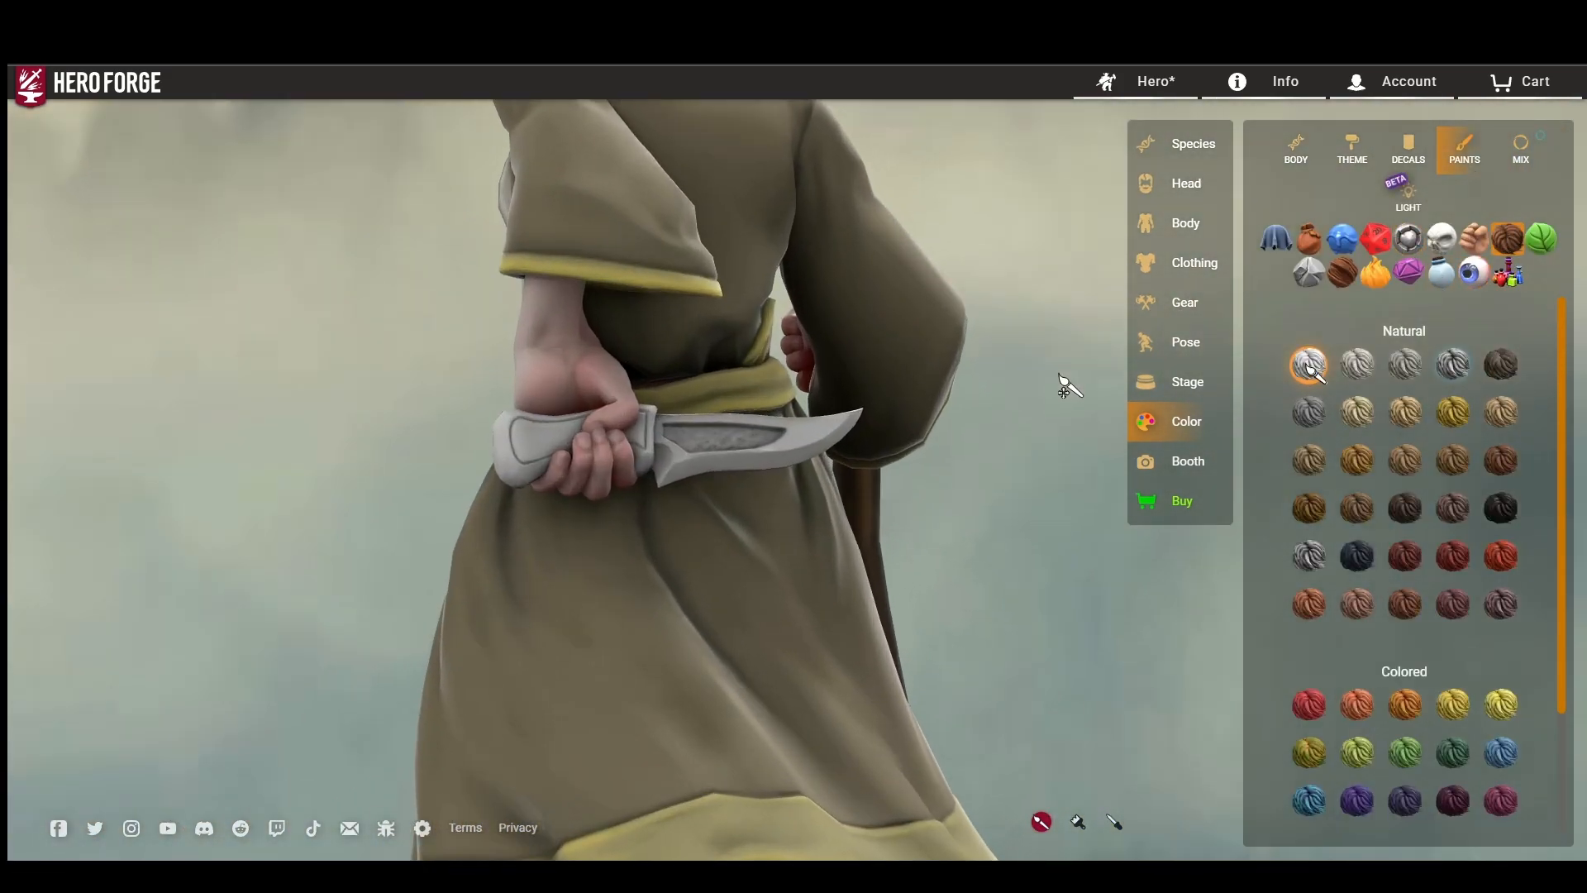
click(1310, 239)
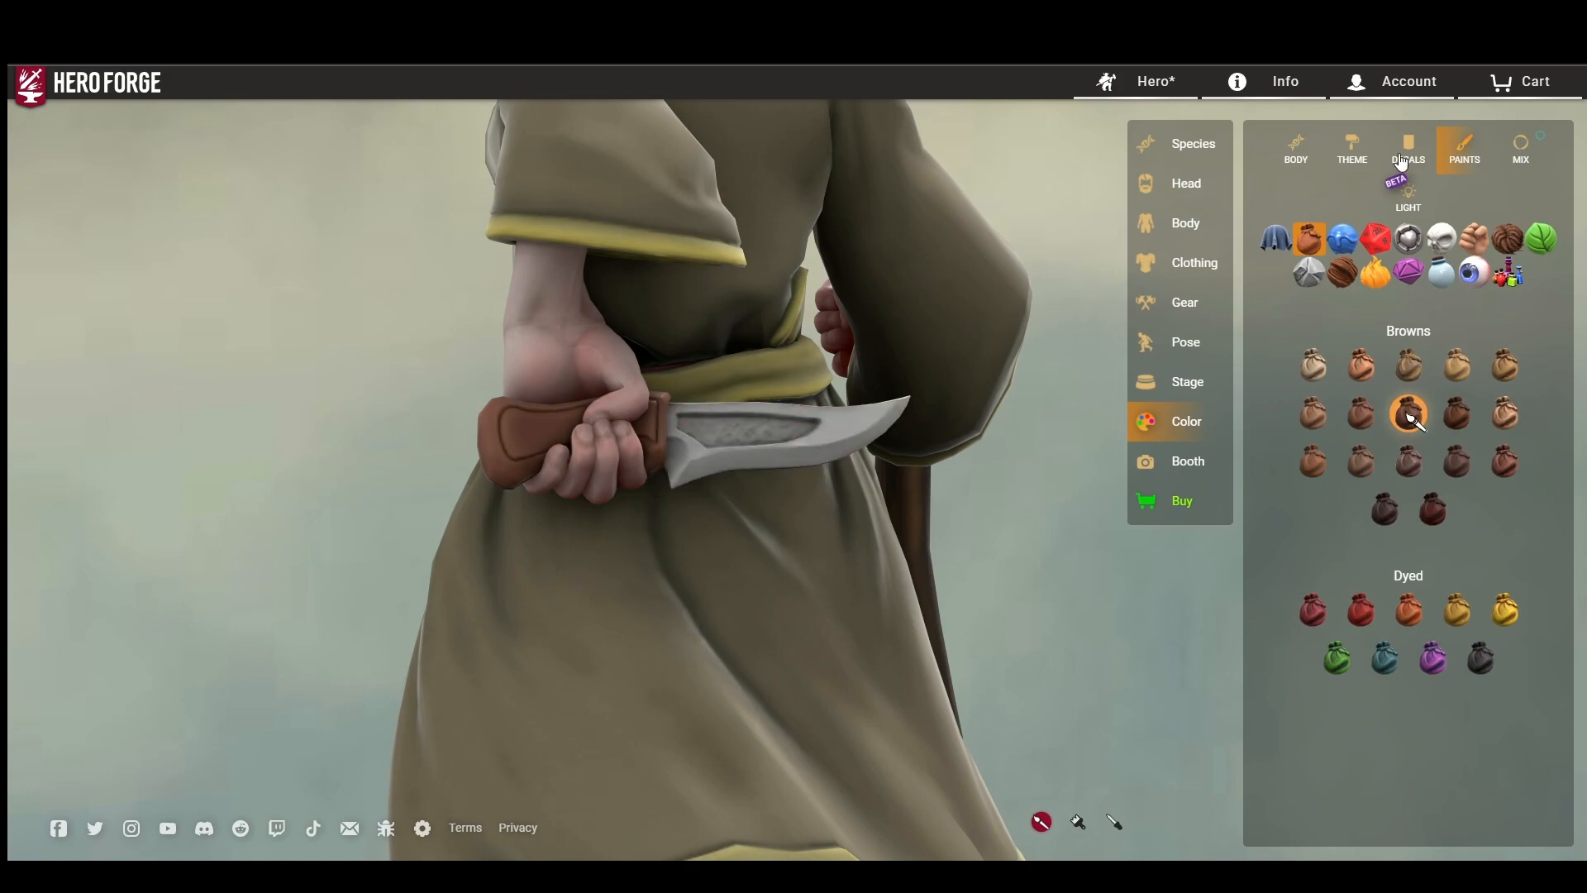
Step: Paint the knife's blade with metal paints, using a Natural metal for its inset
click(1410, 241)
scroll(1323, 628, down, 5)
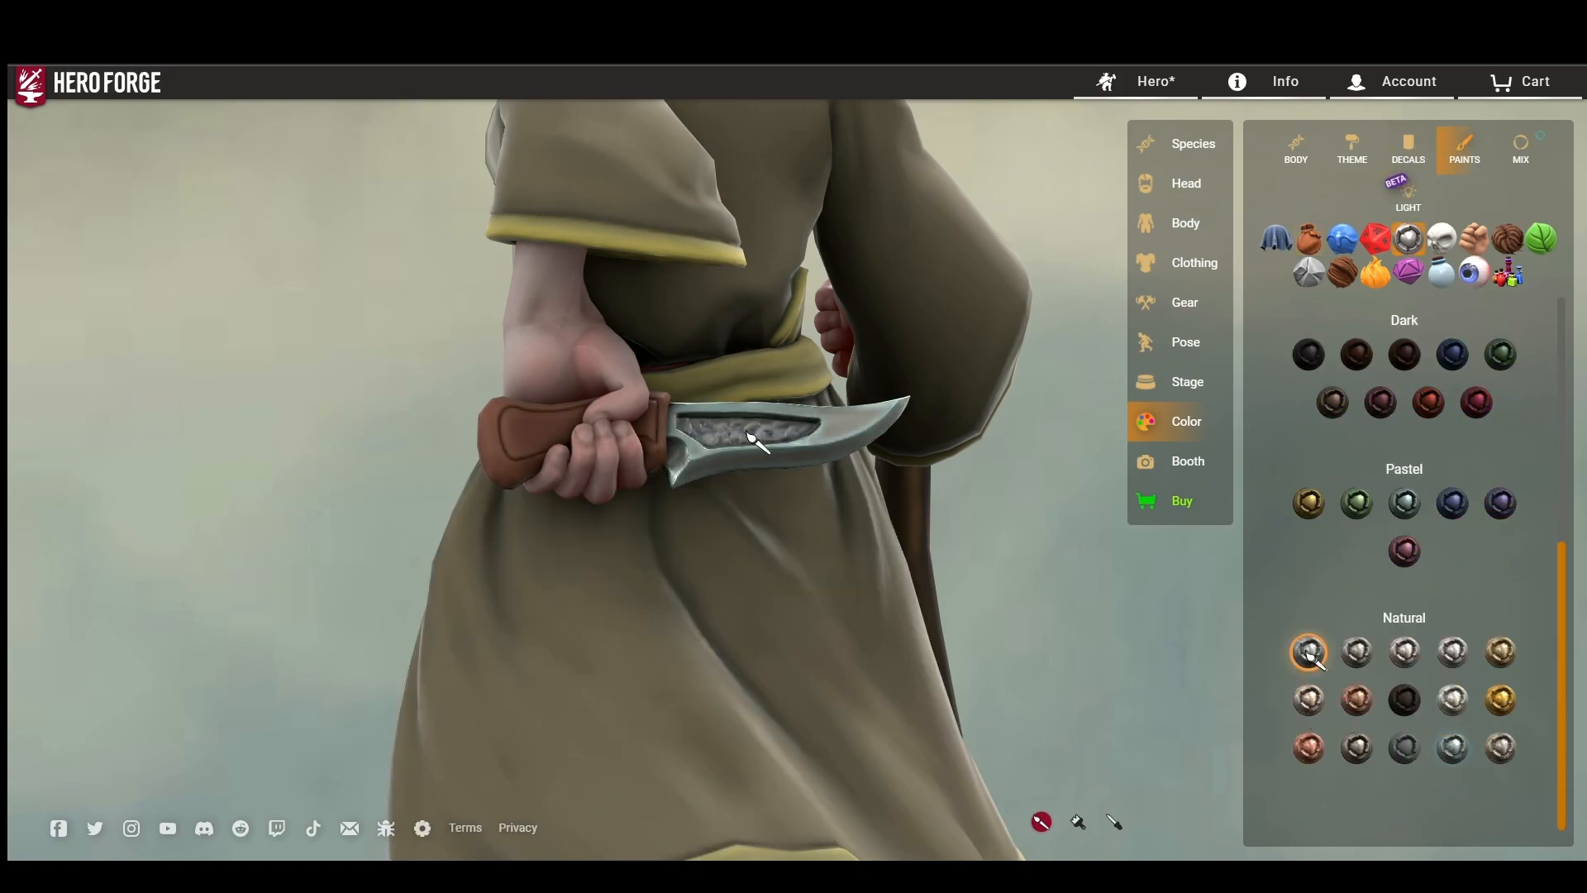
scroll(868, 478, down, 5)
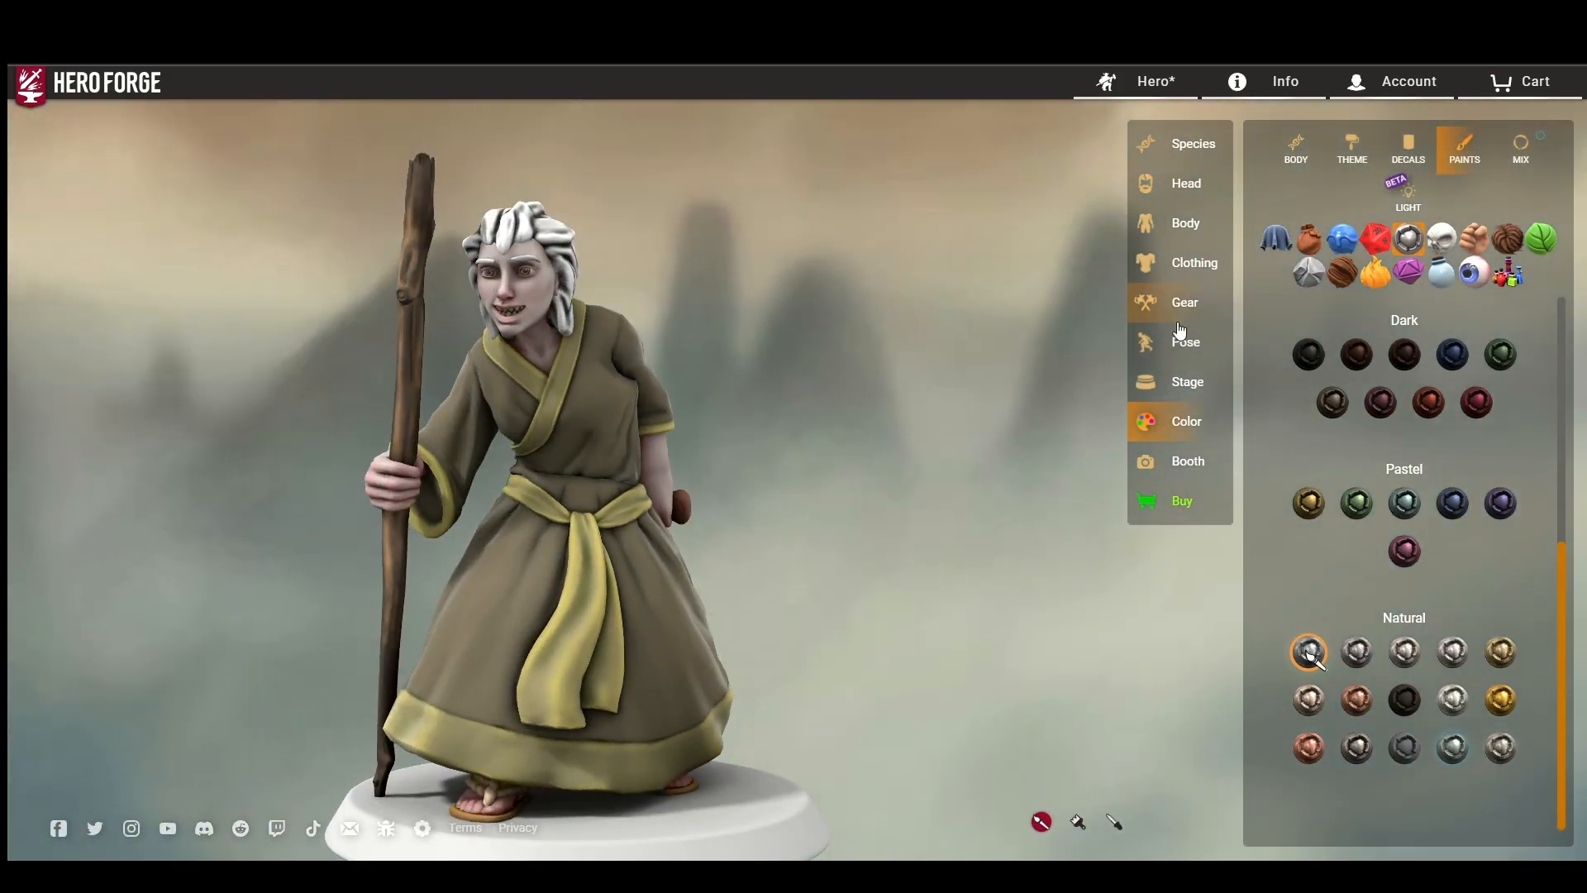
Step: Swap the Yamauba's round base for a square one with uneven ground and paint it with reddish-brown leather from the Browns
click(1188, 381)
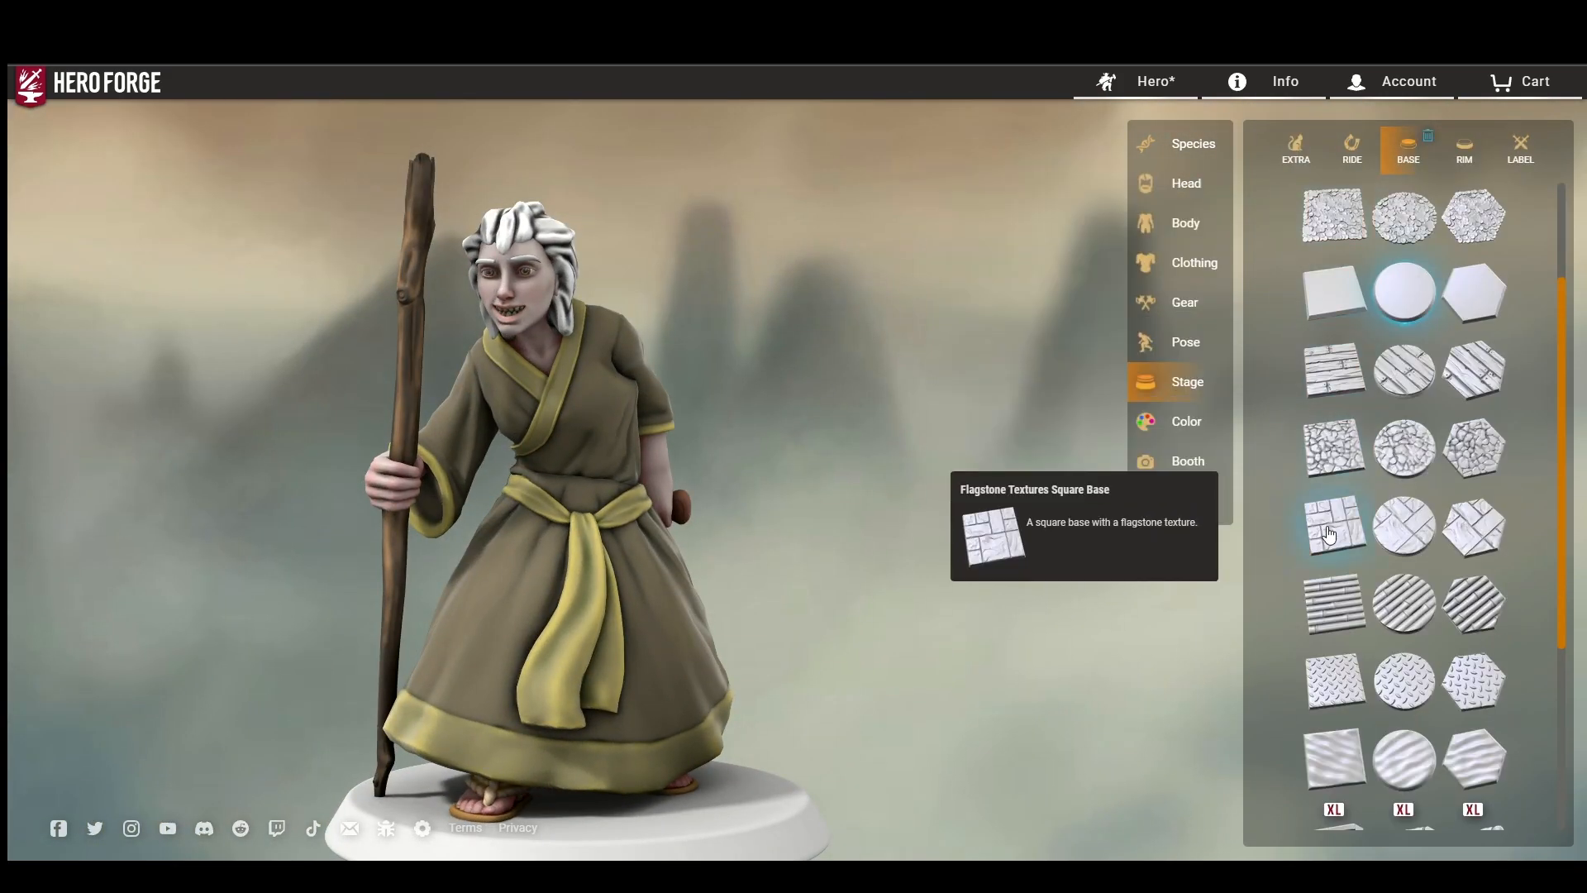
click(1328, 516)
click(1182, 423)
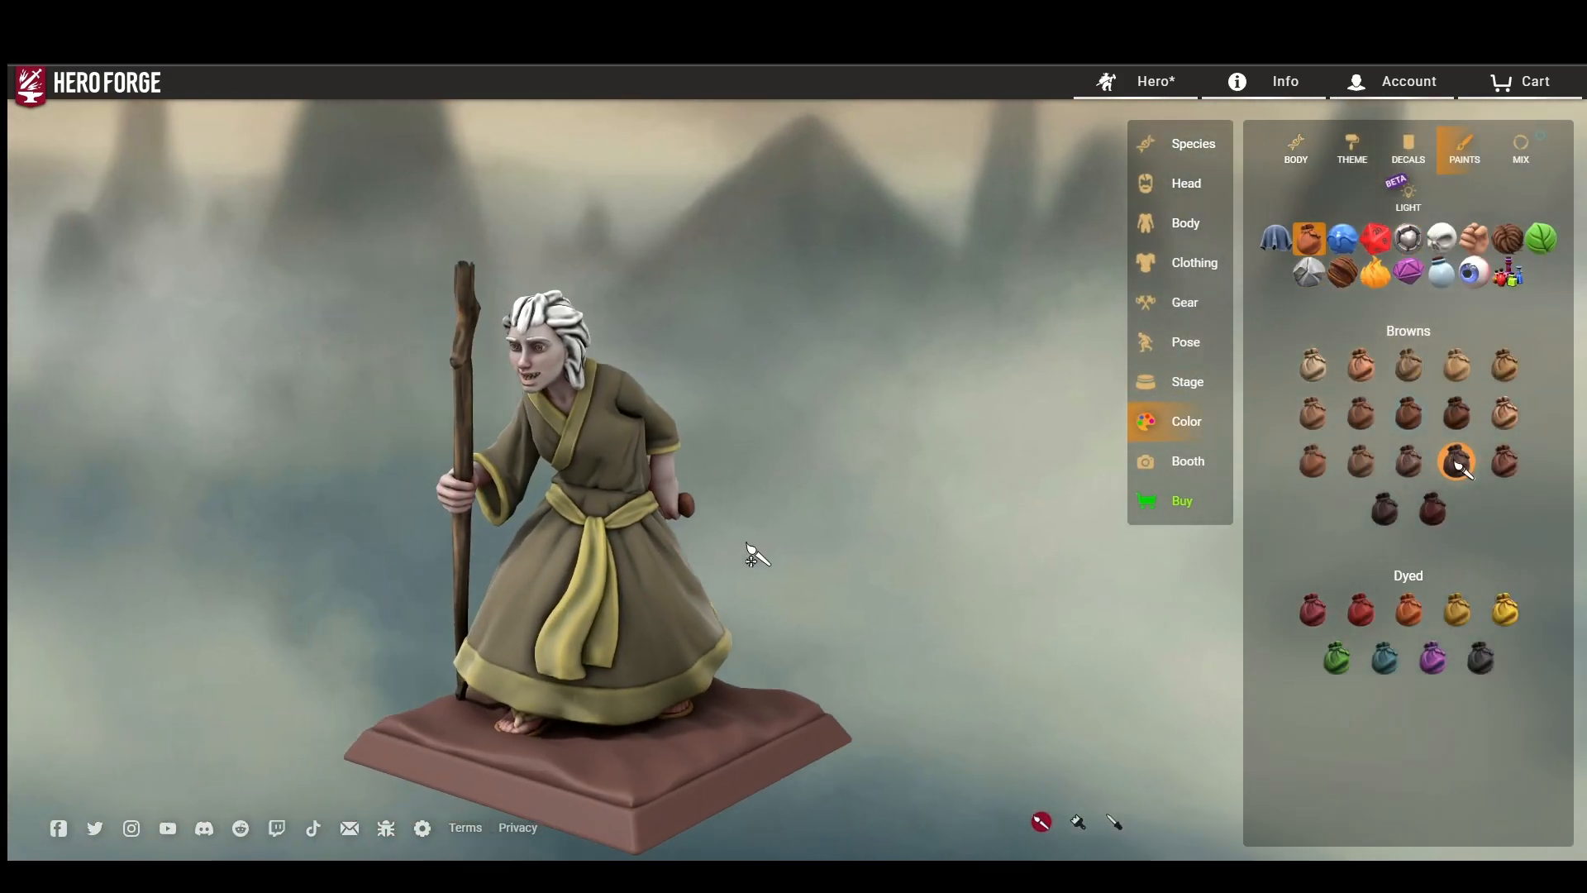
drag(750, 549, 369, 383)
scroll(368, 382, up, 4)
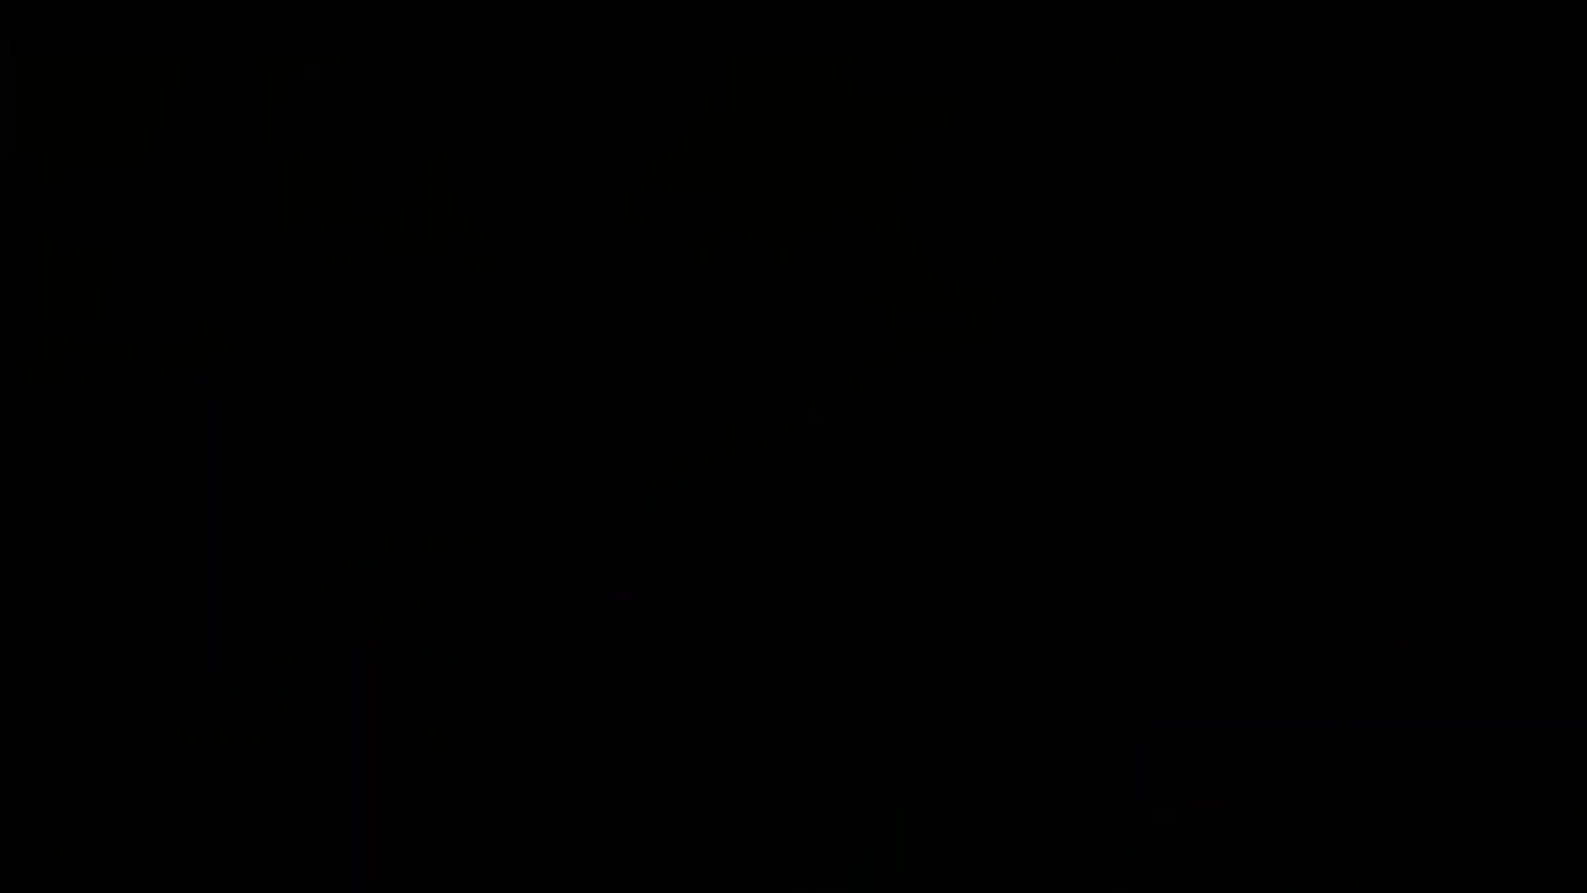
Step: Equip the eagle-headed Kotengu with a matching pair of layered plate shoulder guards
scroll(1479, 356, down, 3)
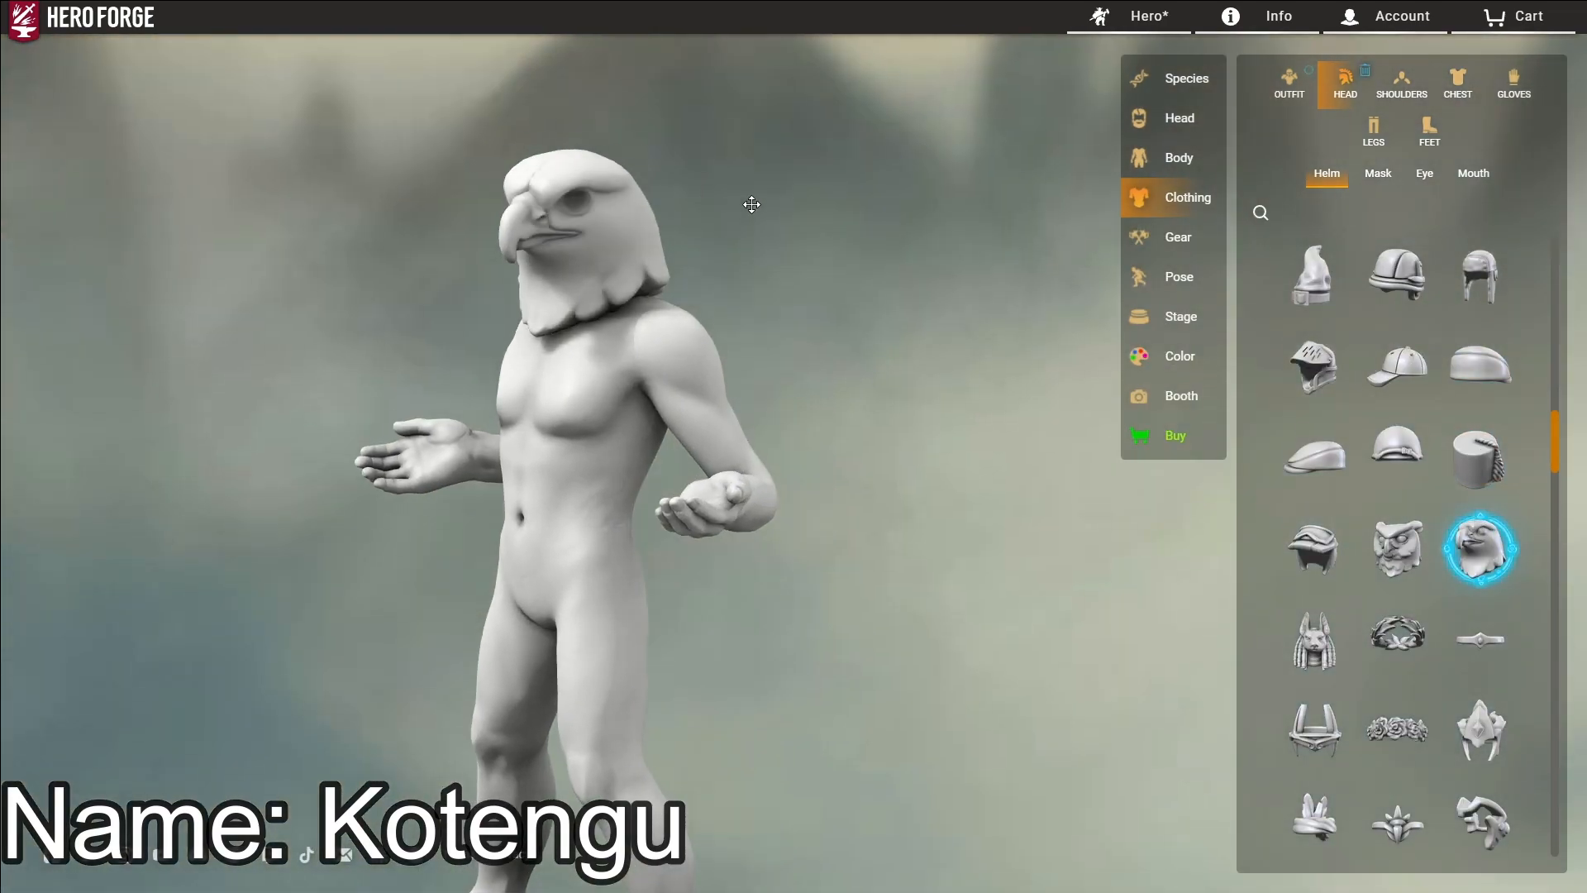
click(1174, 118)
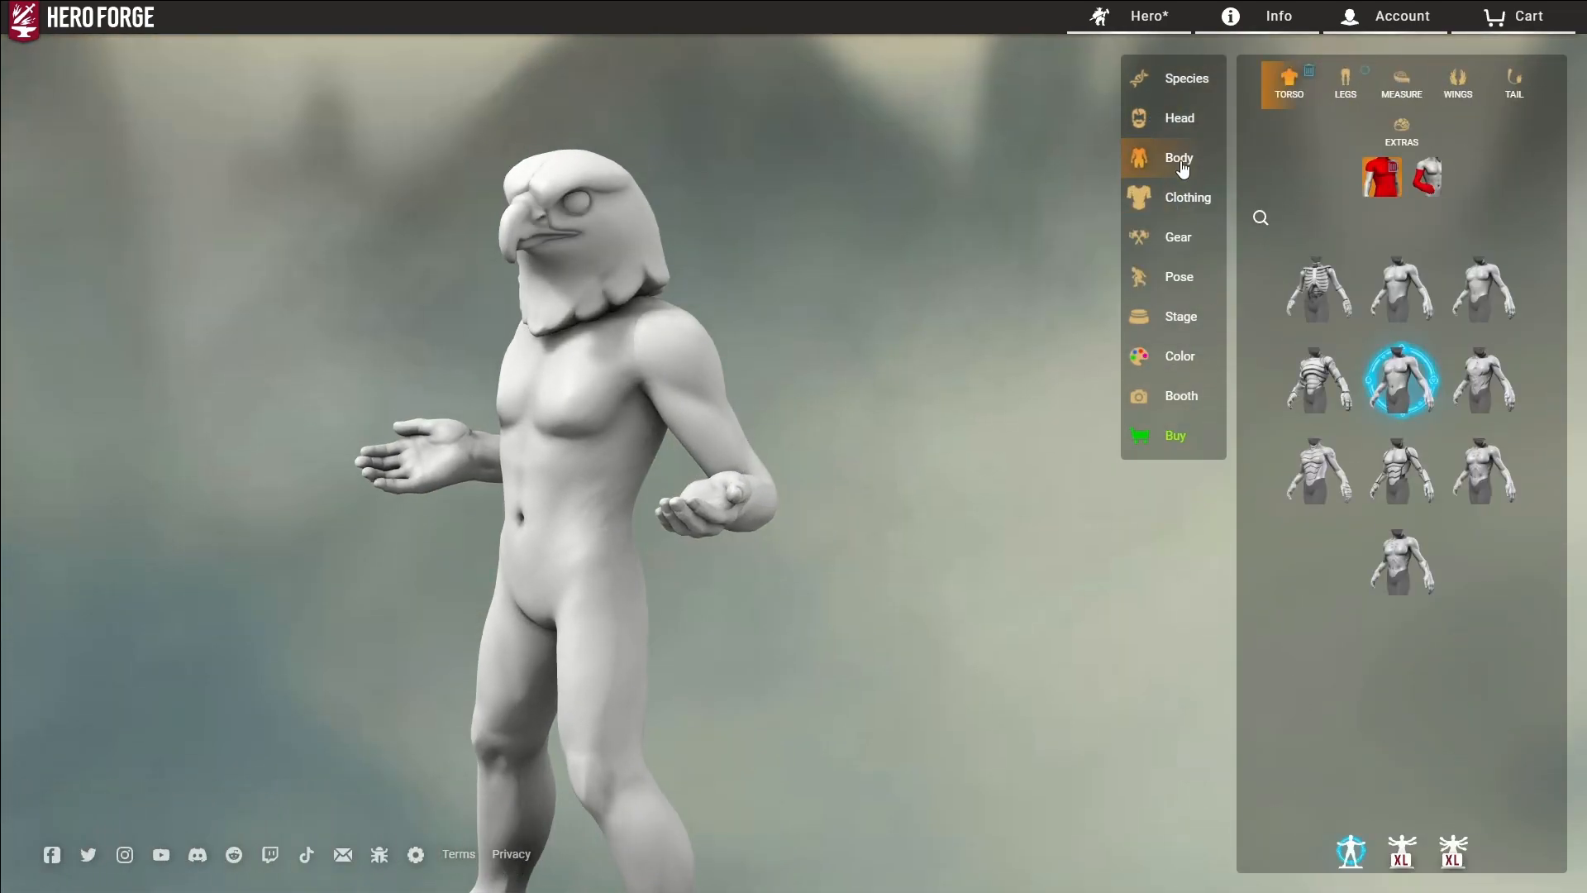
click(1408, 91)
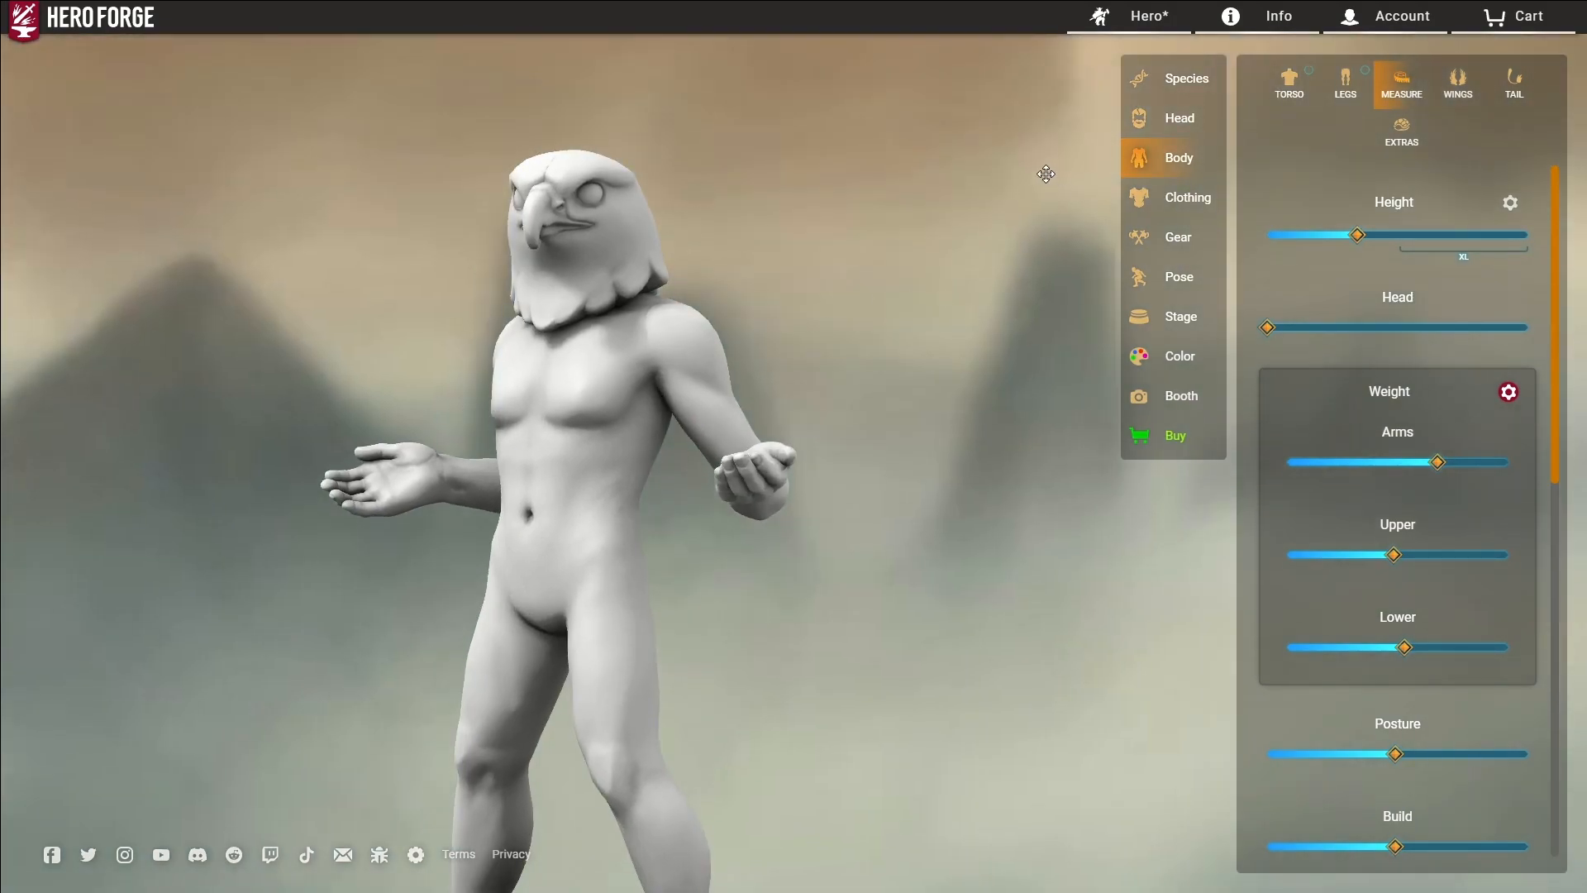
click(1161, 198)
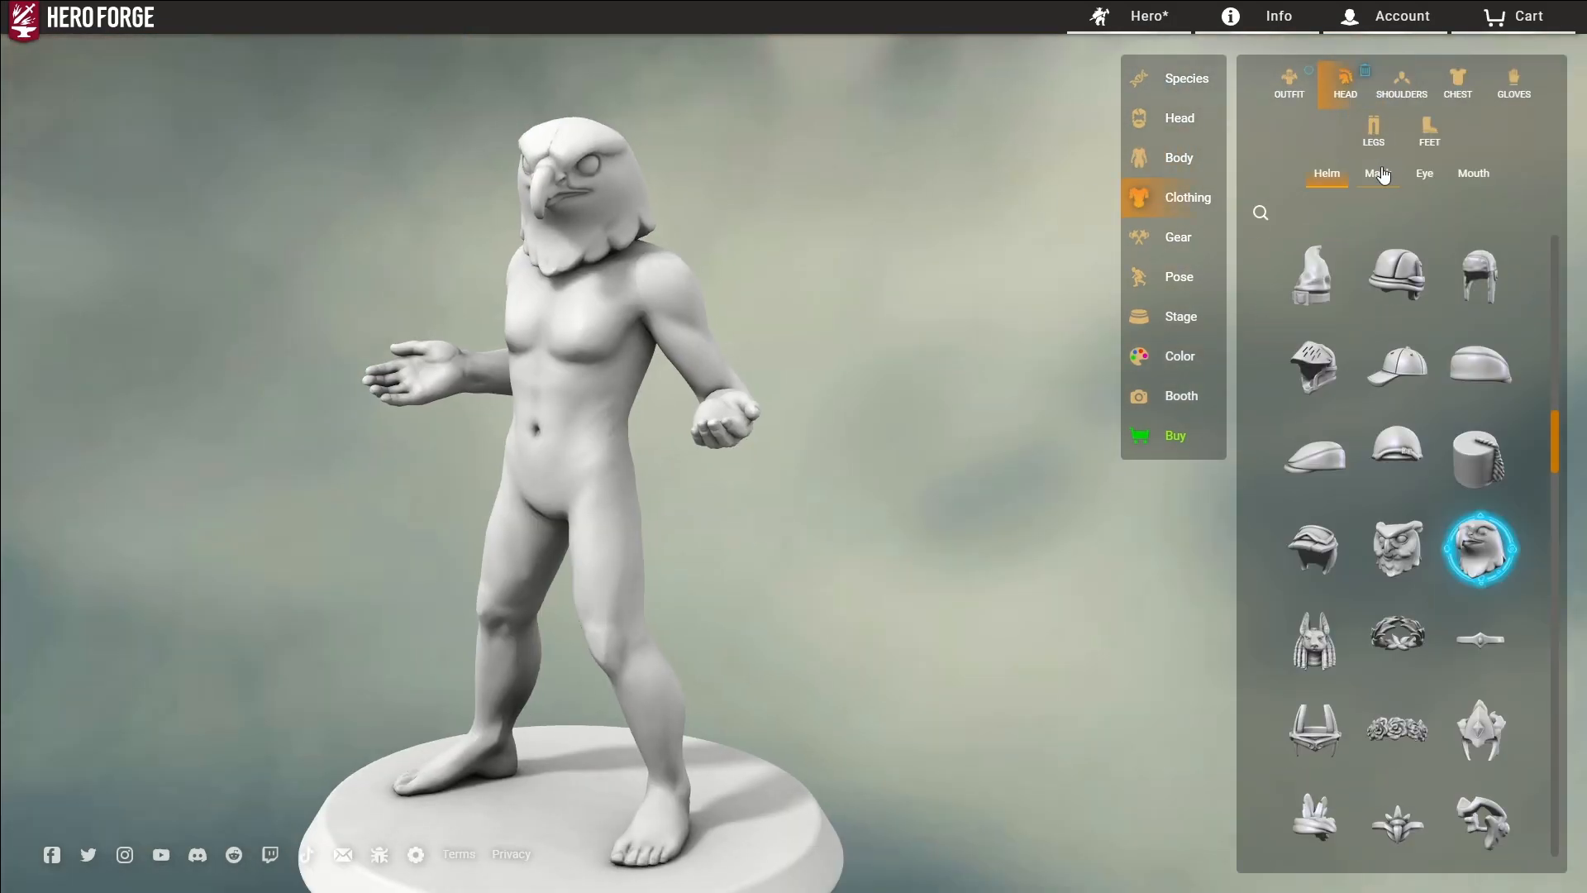
click(1402, 85)
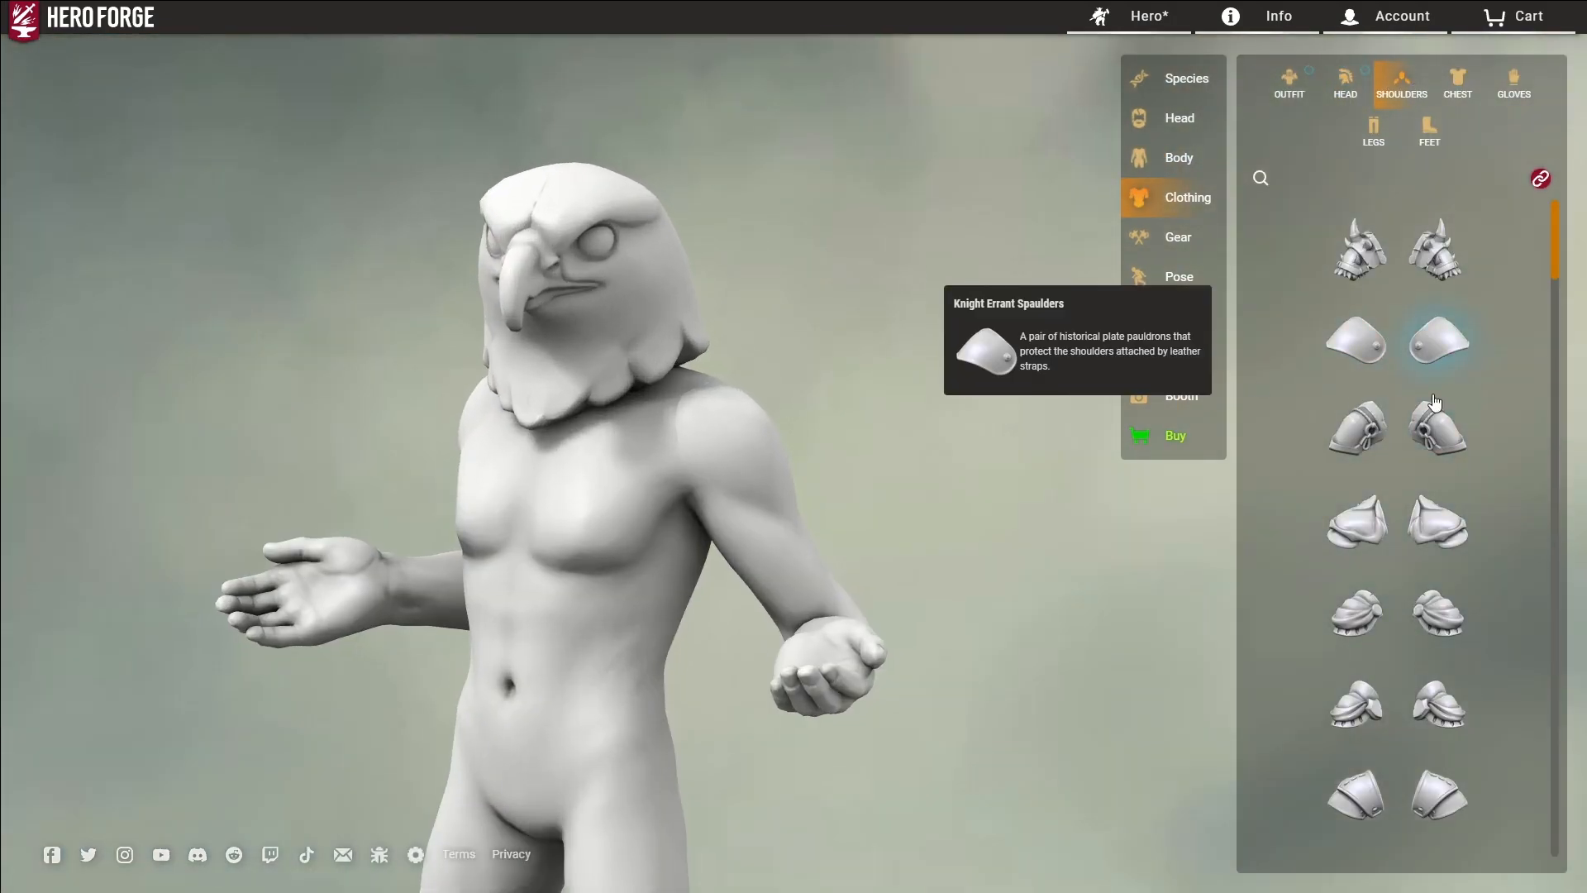
scroll(1424, 355, down, 4)
click(1439, 463)
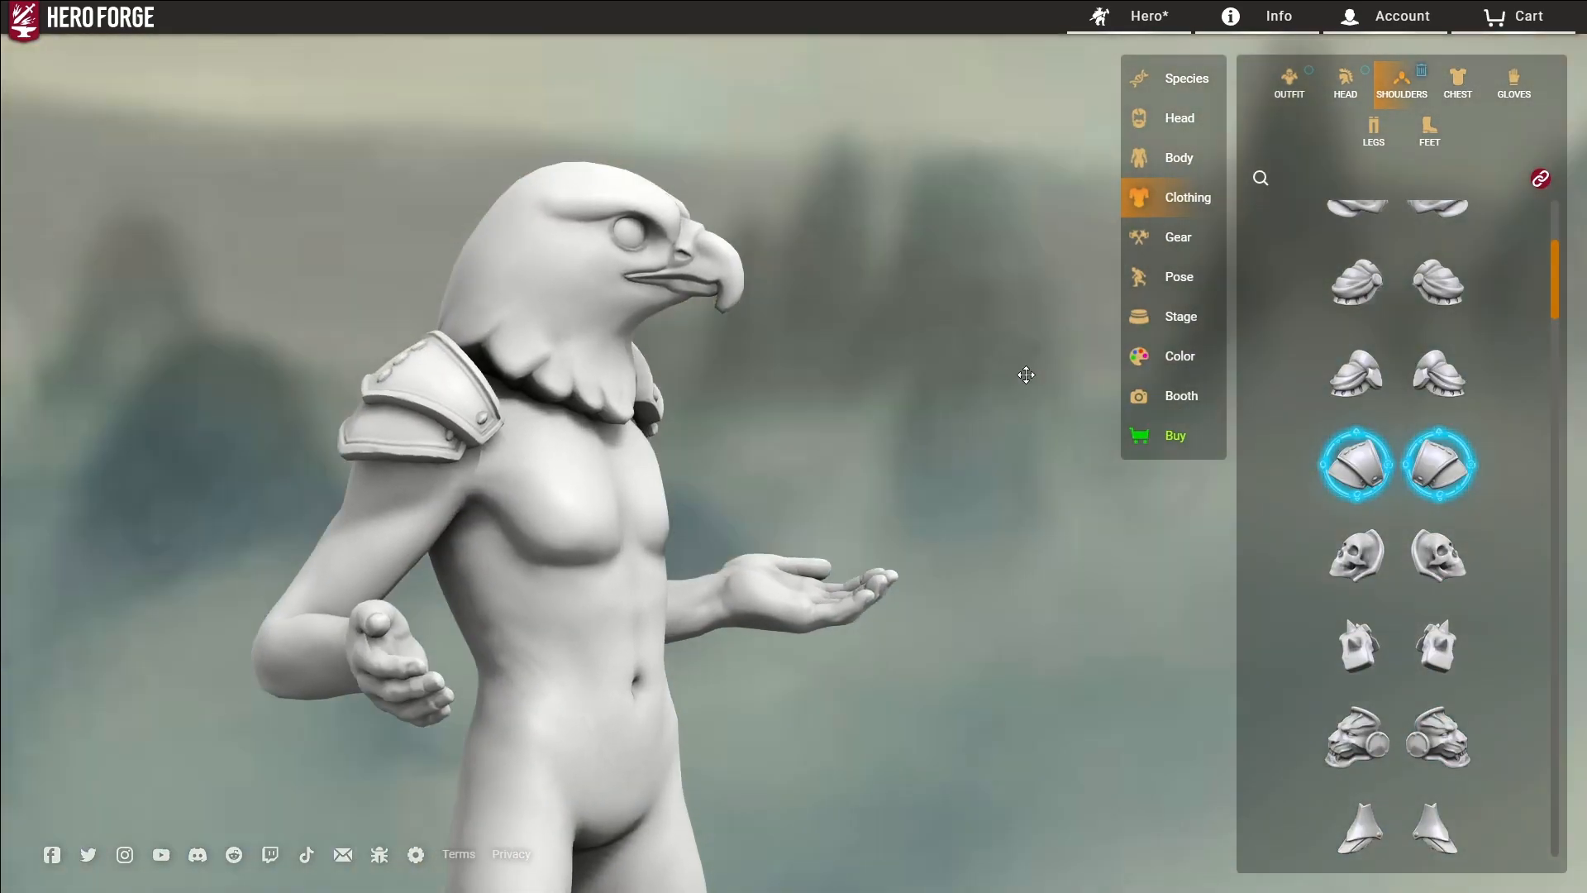
scroll(1364, 413, down, 5)
Step: Look through the under-layer tops and dress the Kotengu in a plain long-sleeved shirt
click(1458, 83)
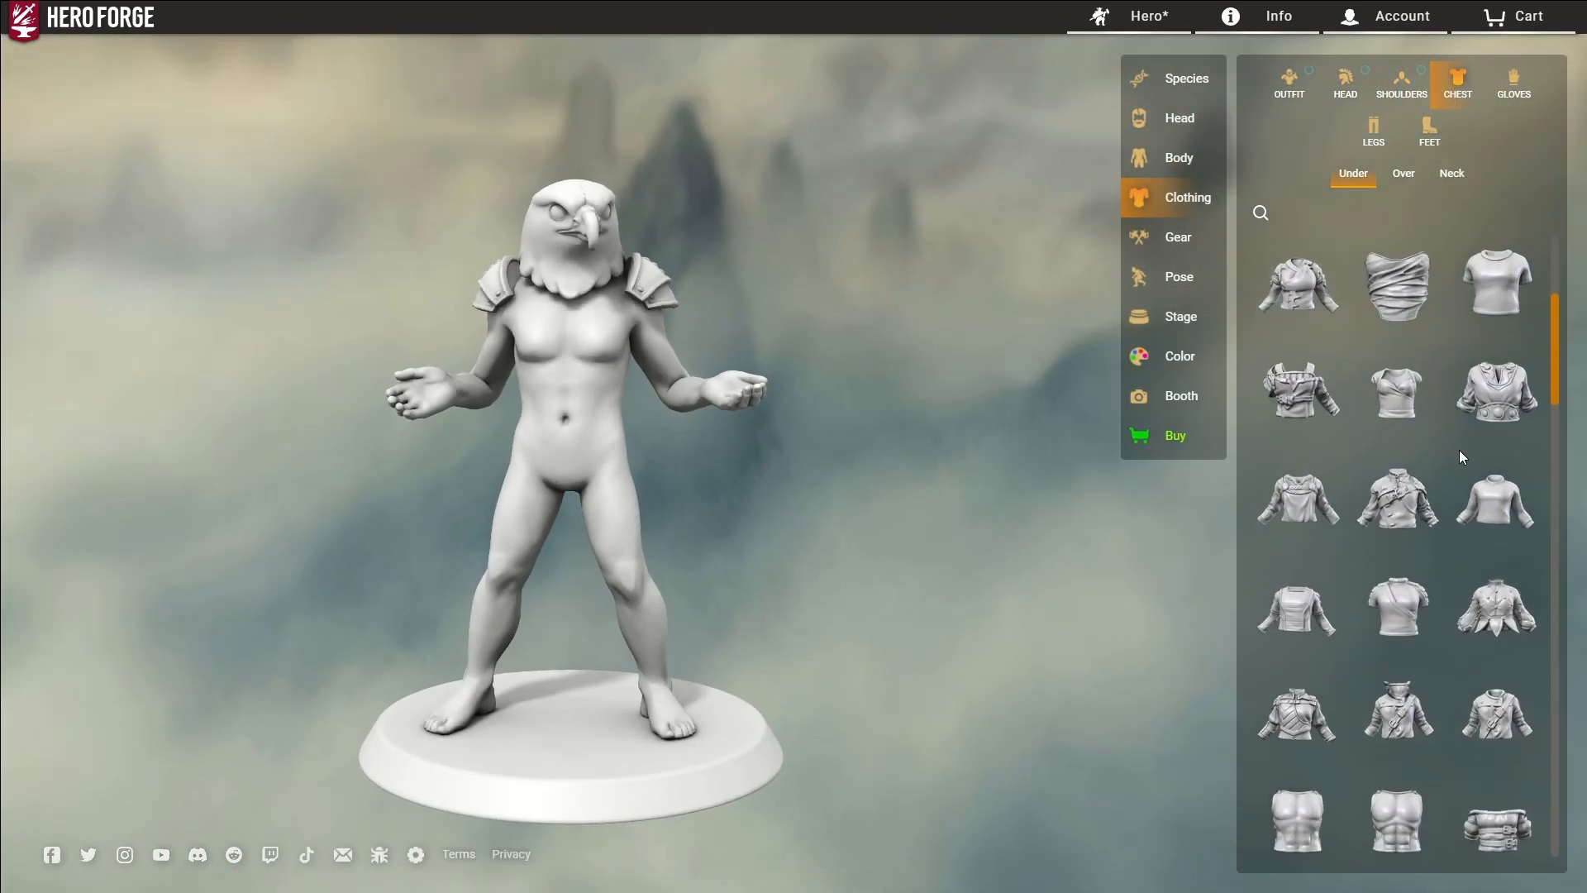
scroll(1460, 454, down, 8)
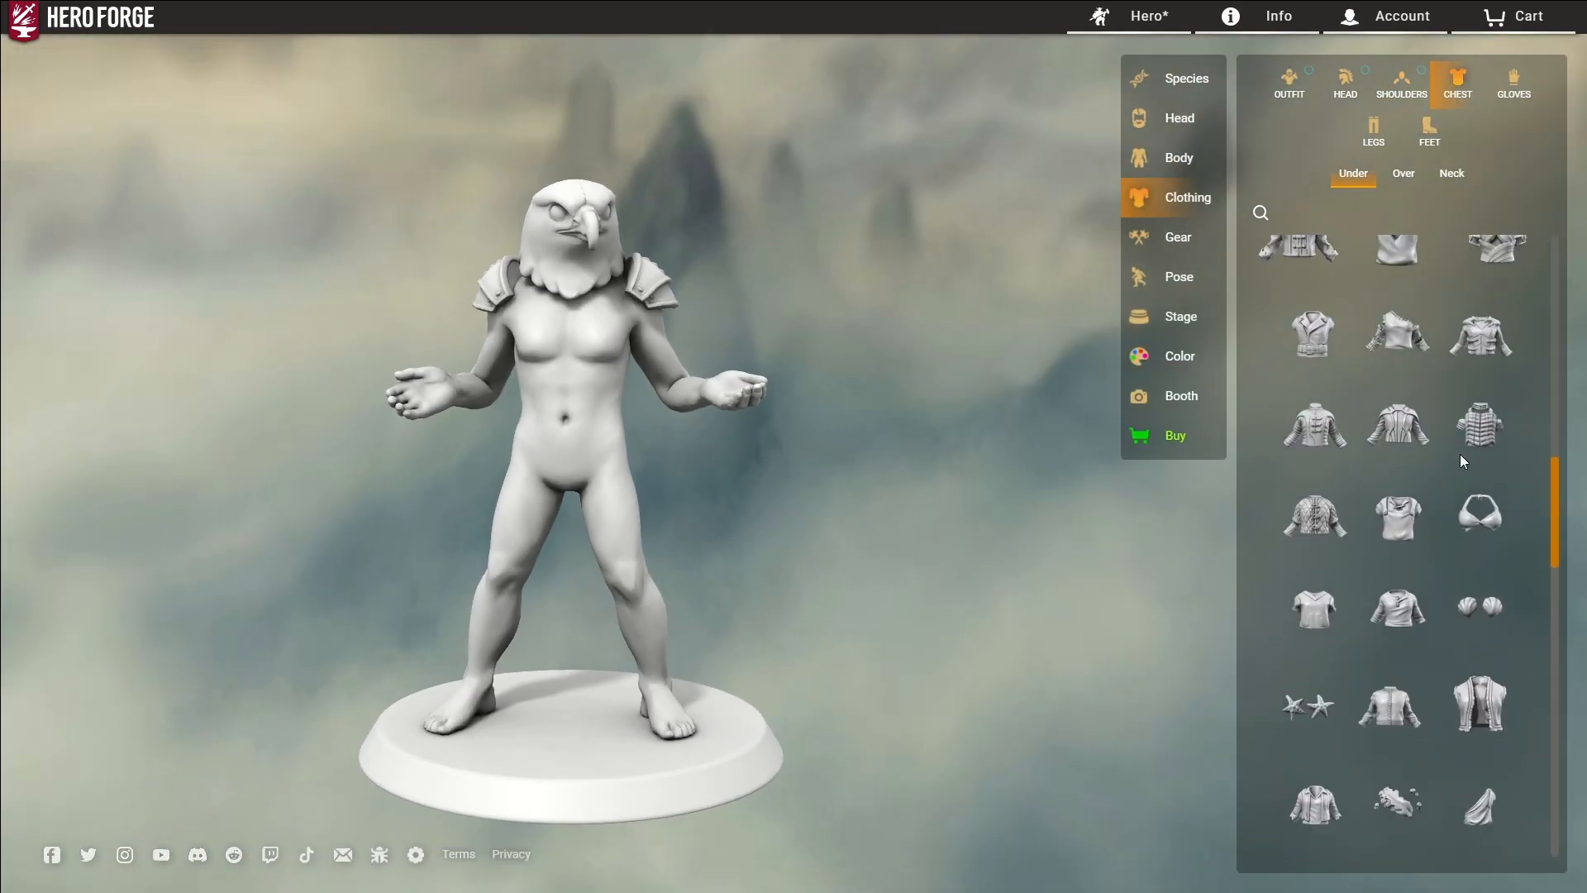
scroll(1464, 467, down, 5)
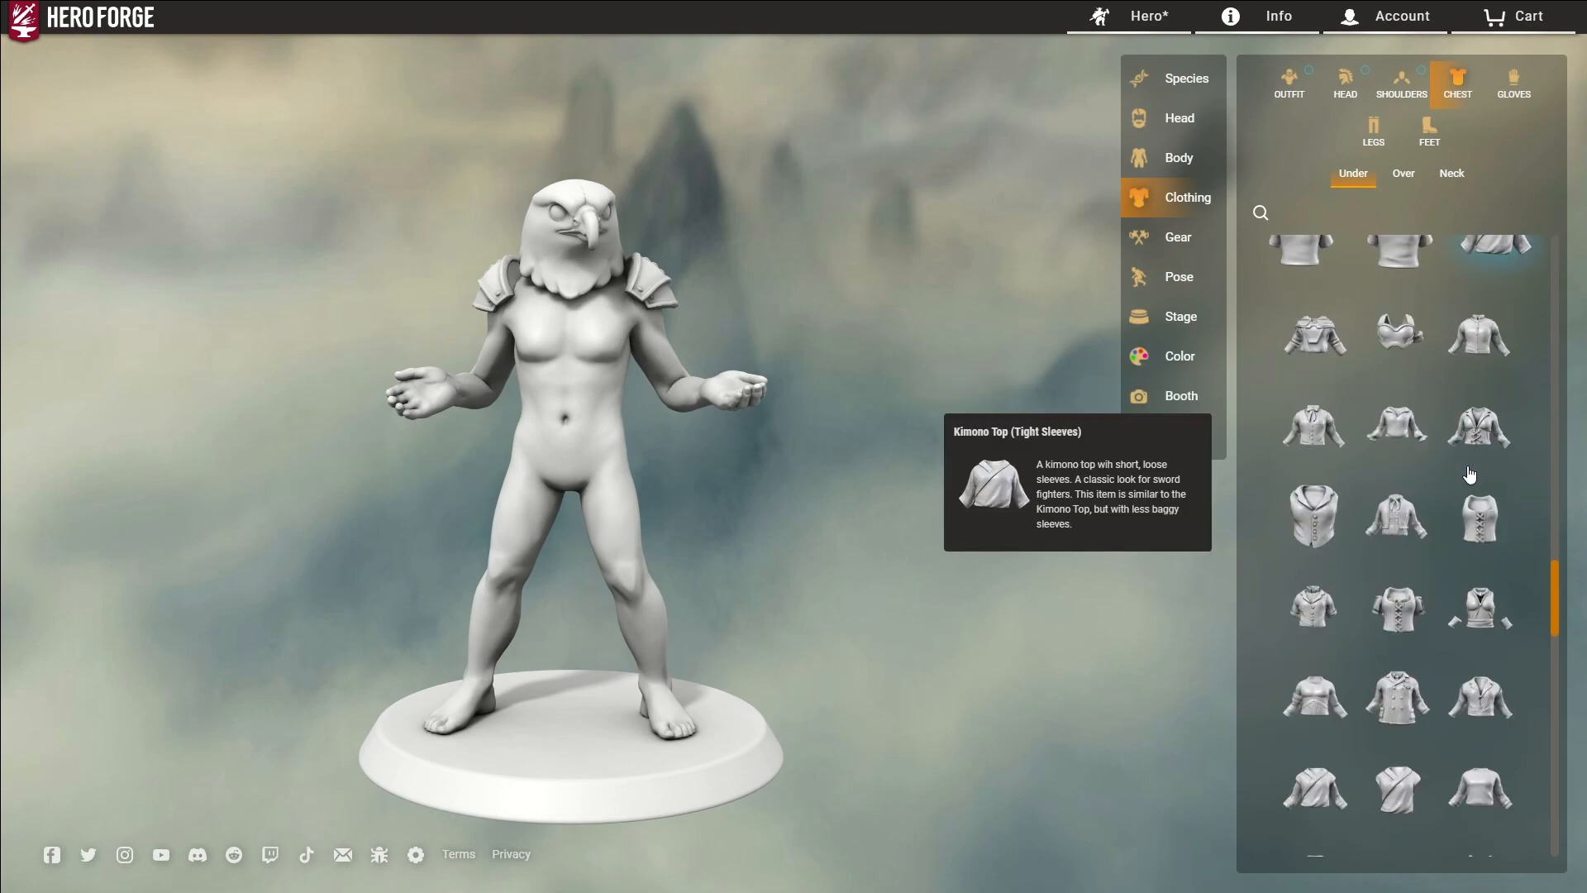
scroll(1467, 481, down, 8)
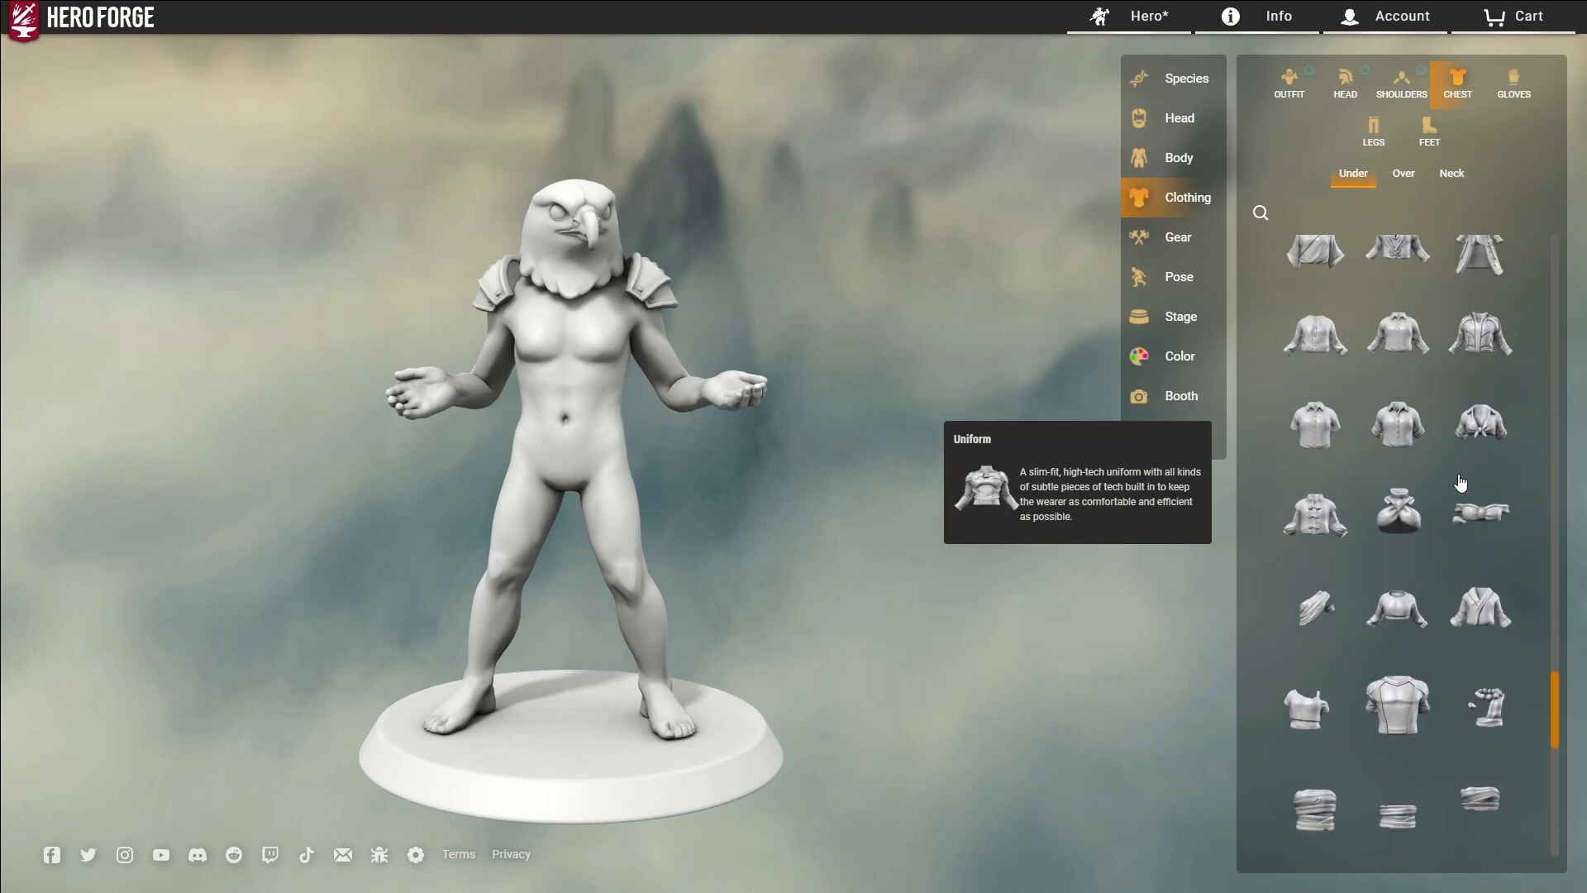
scroll(1459, 546, up, 8)
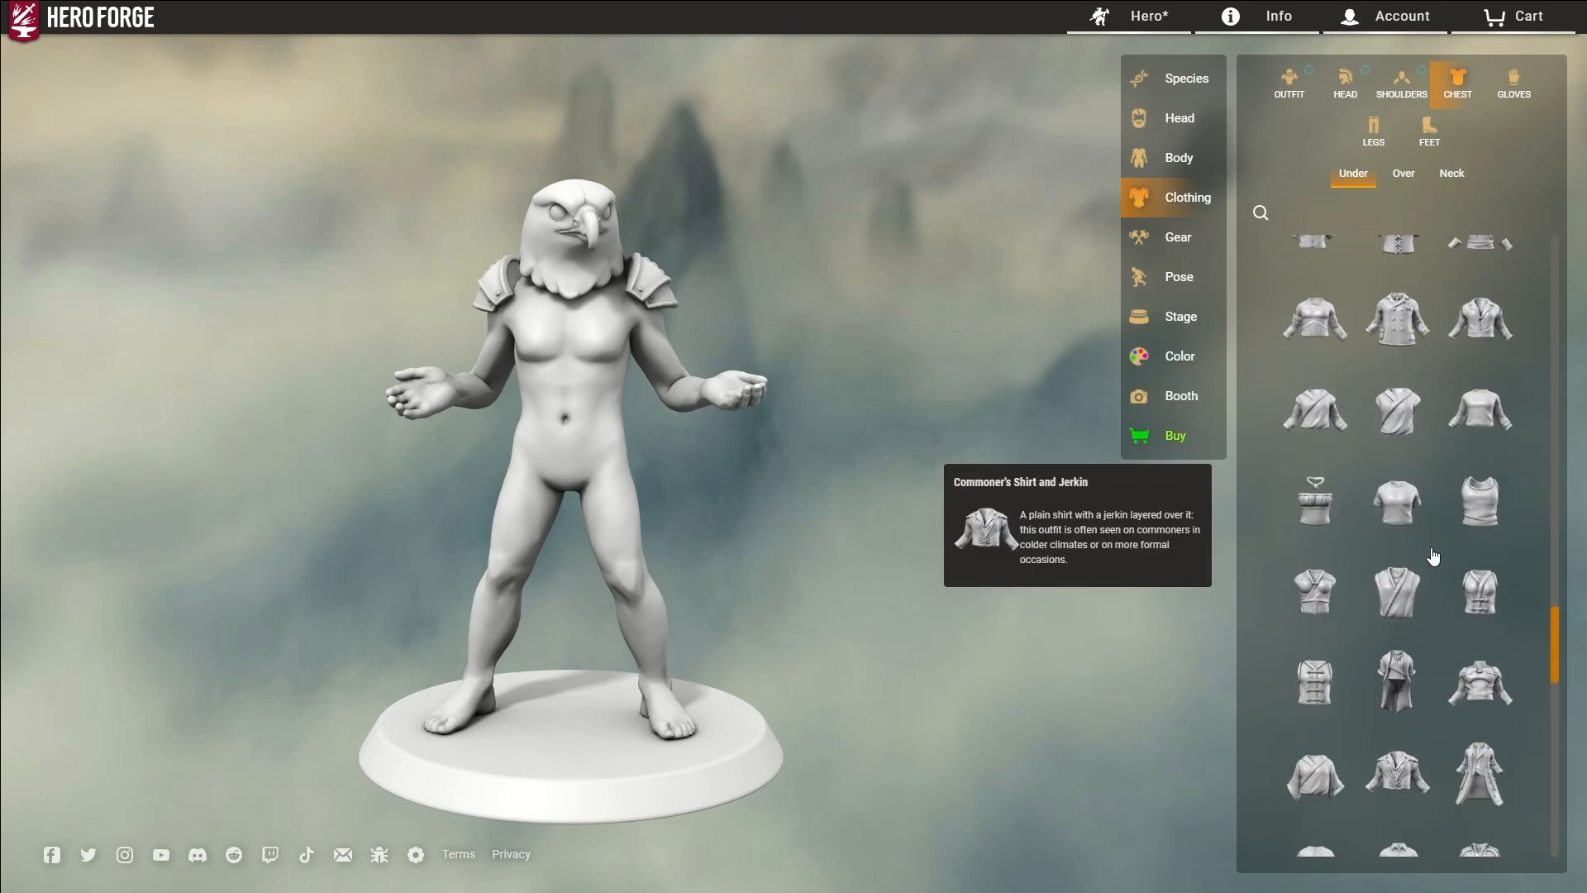
scroll(1337, 612, down, 5)
click(1479, 459)
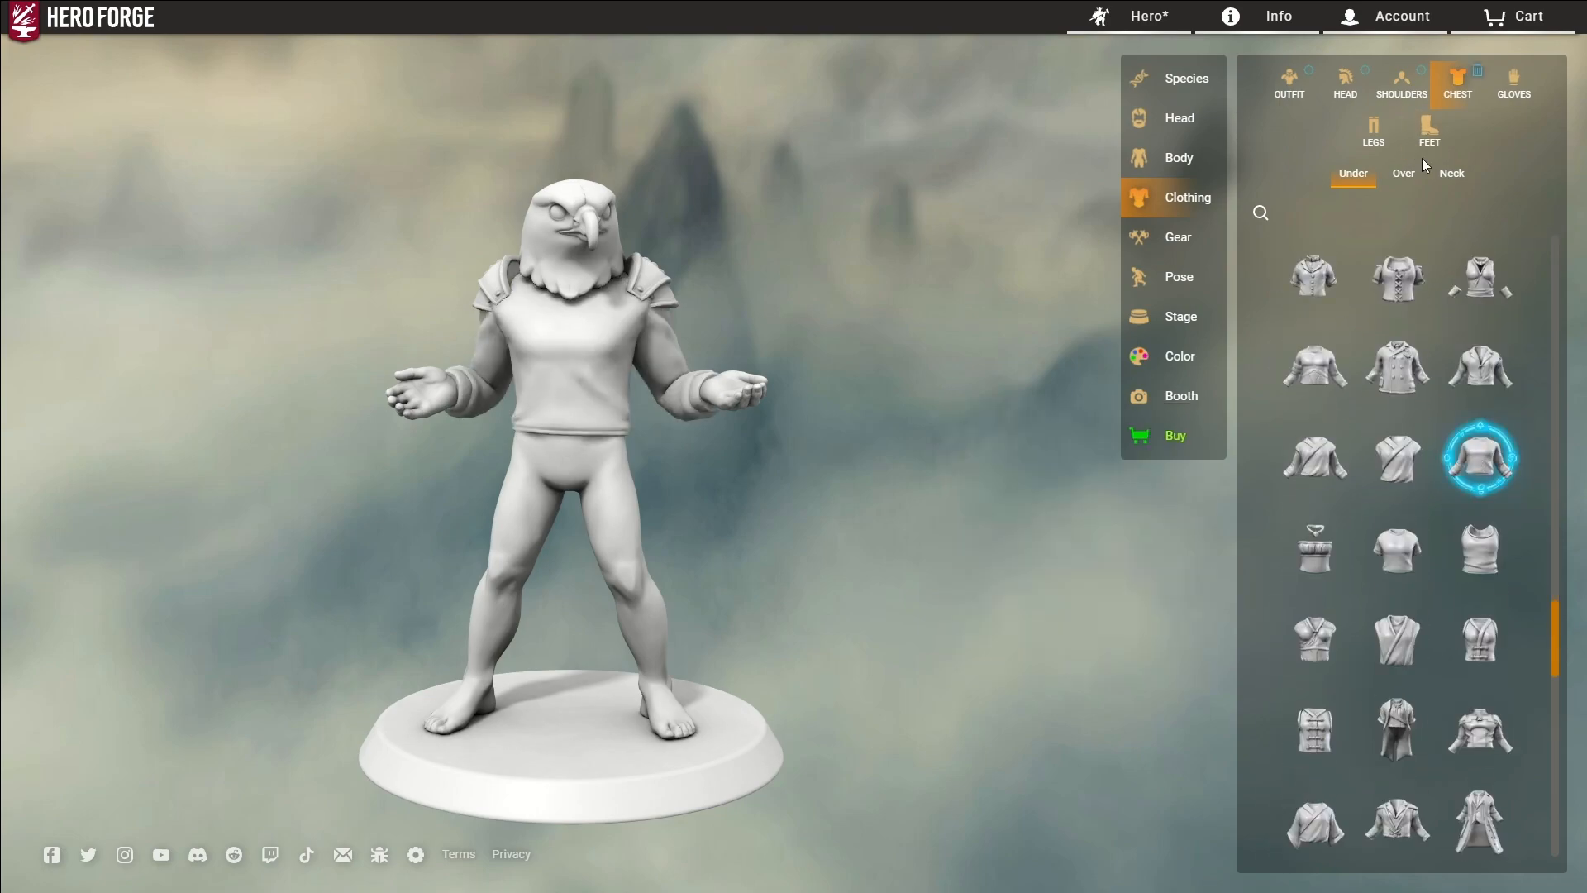
Step: Add an open, sleeveless draped vest with a wrapped waist sash over the shirt
click(1404, 174)
scroll(1383, 447, down, 3)
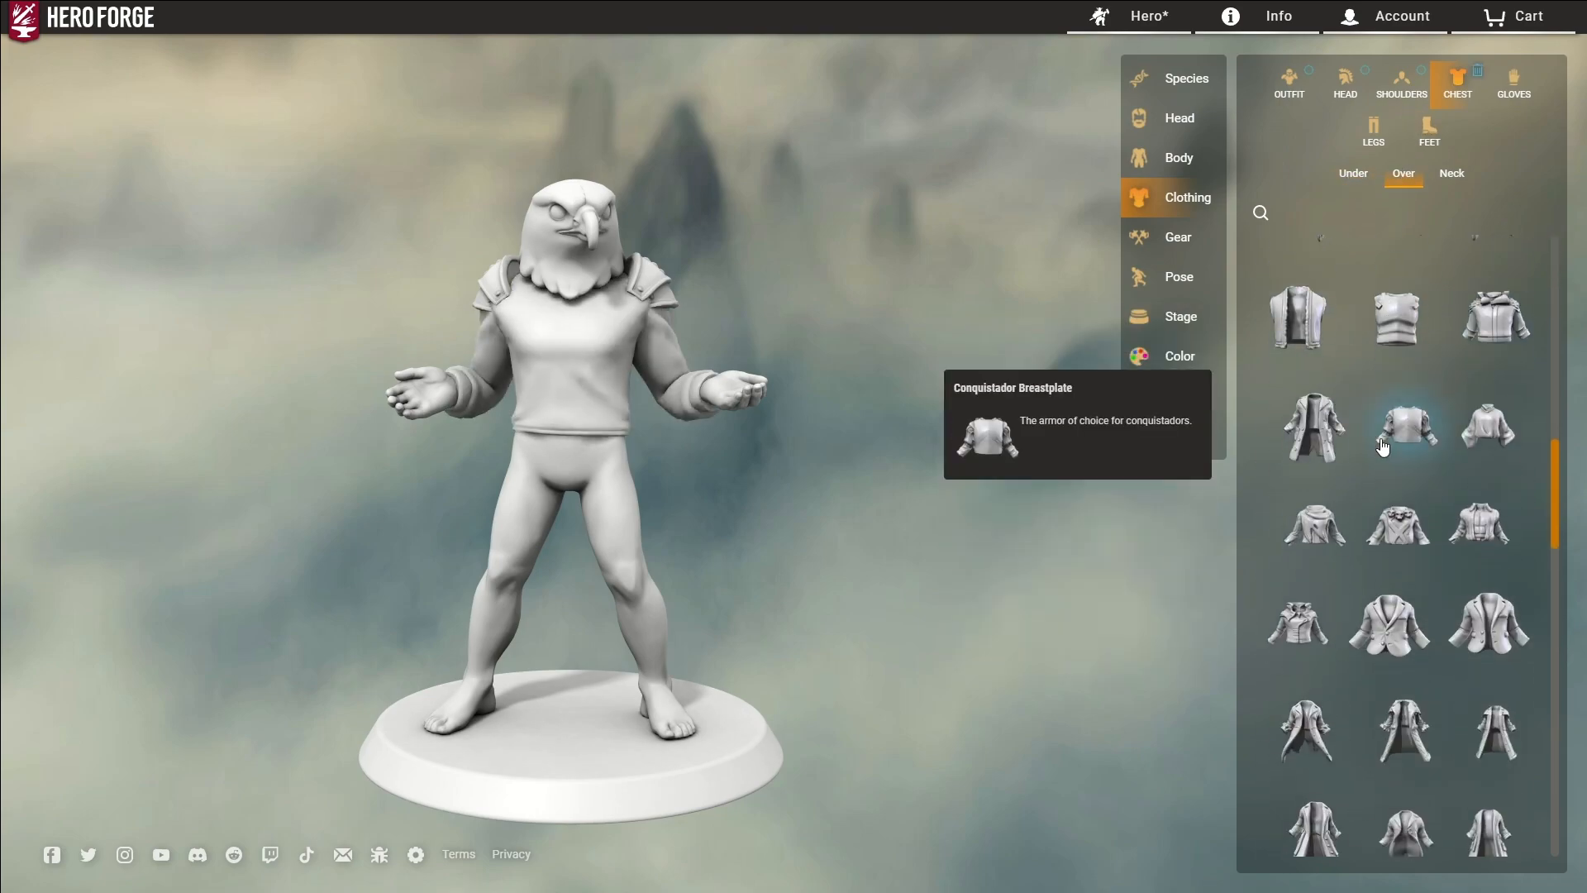
scroll(791, 364, up, 2)
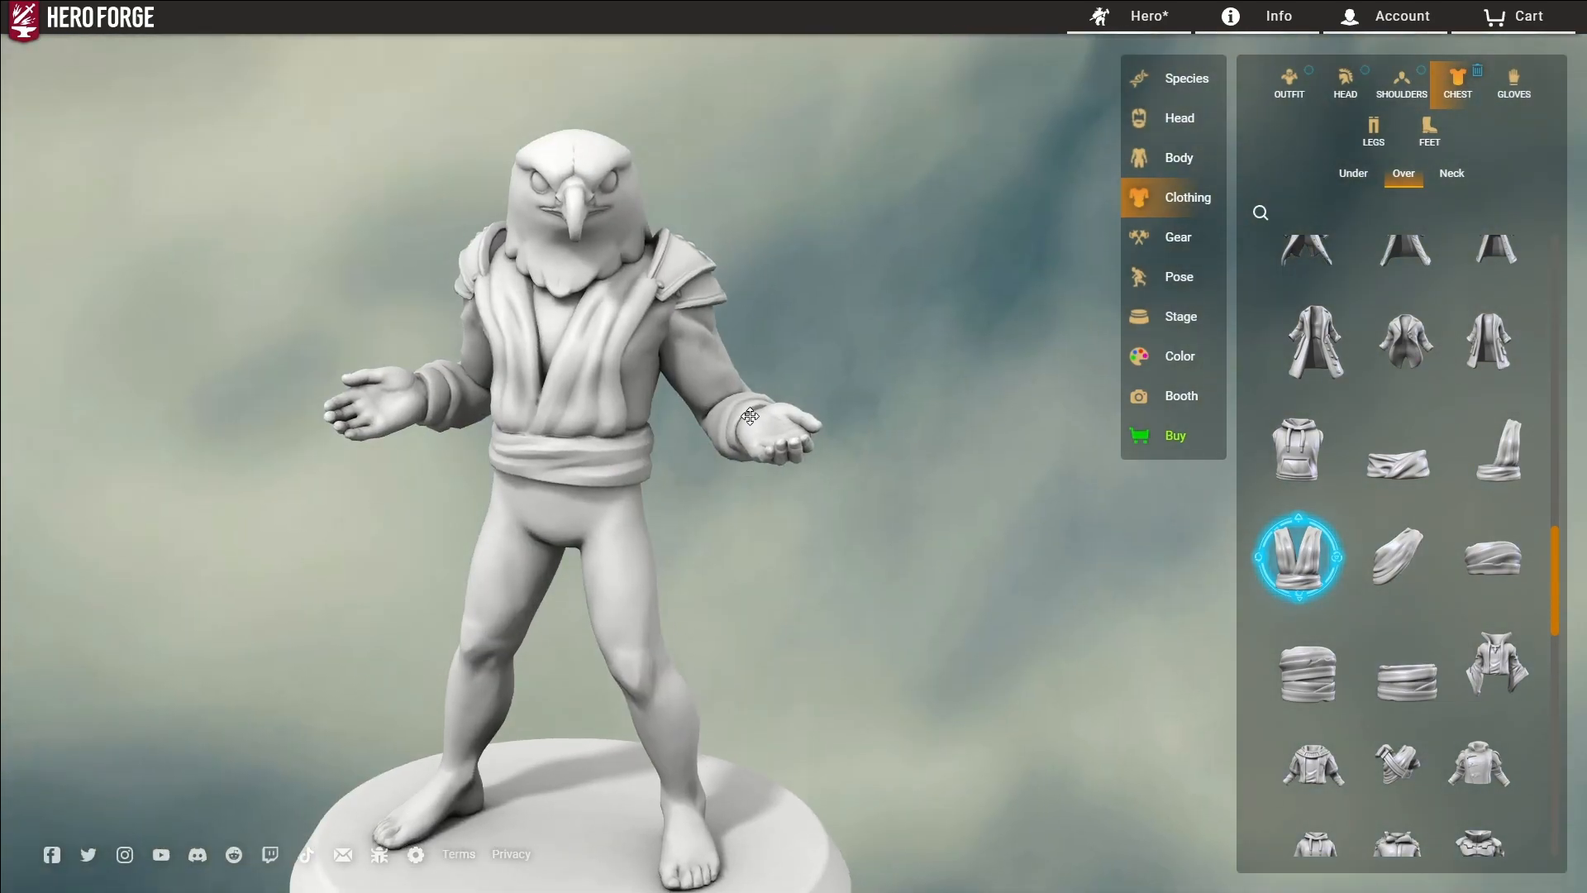
click(1513, 81)
scroll(1386, 467, down, 3)
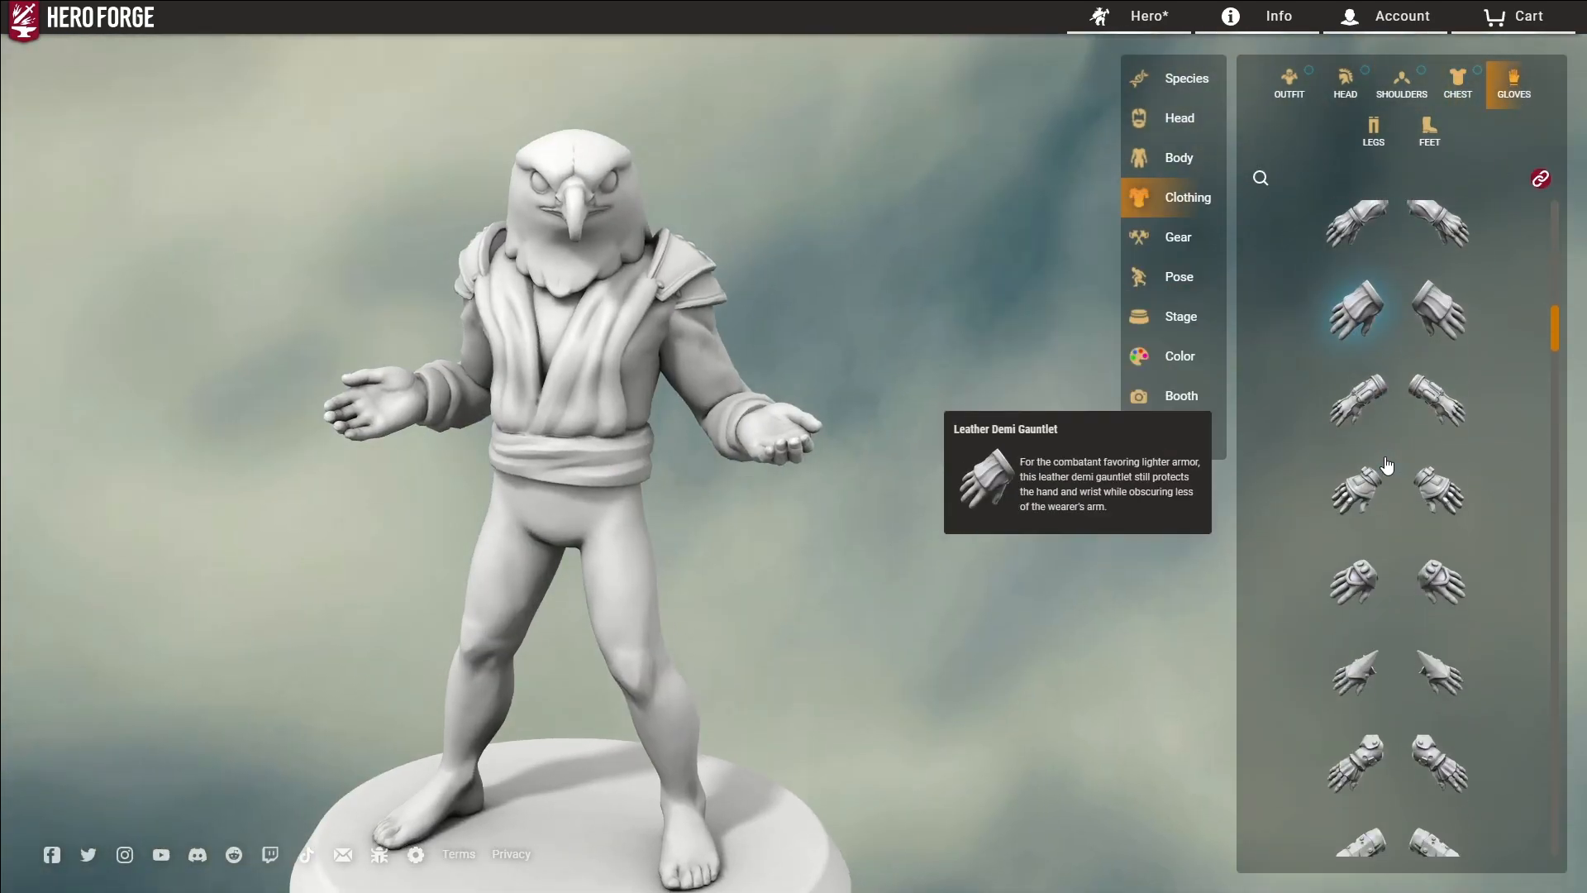
scroll(1387, 465, down, 3)
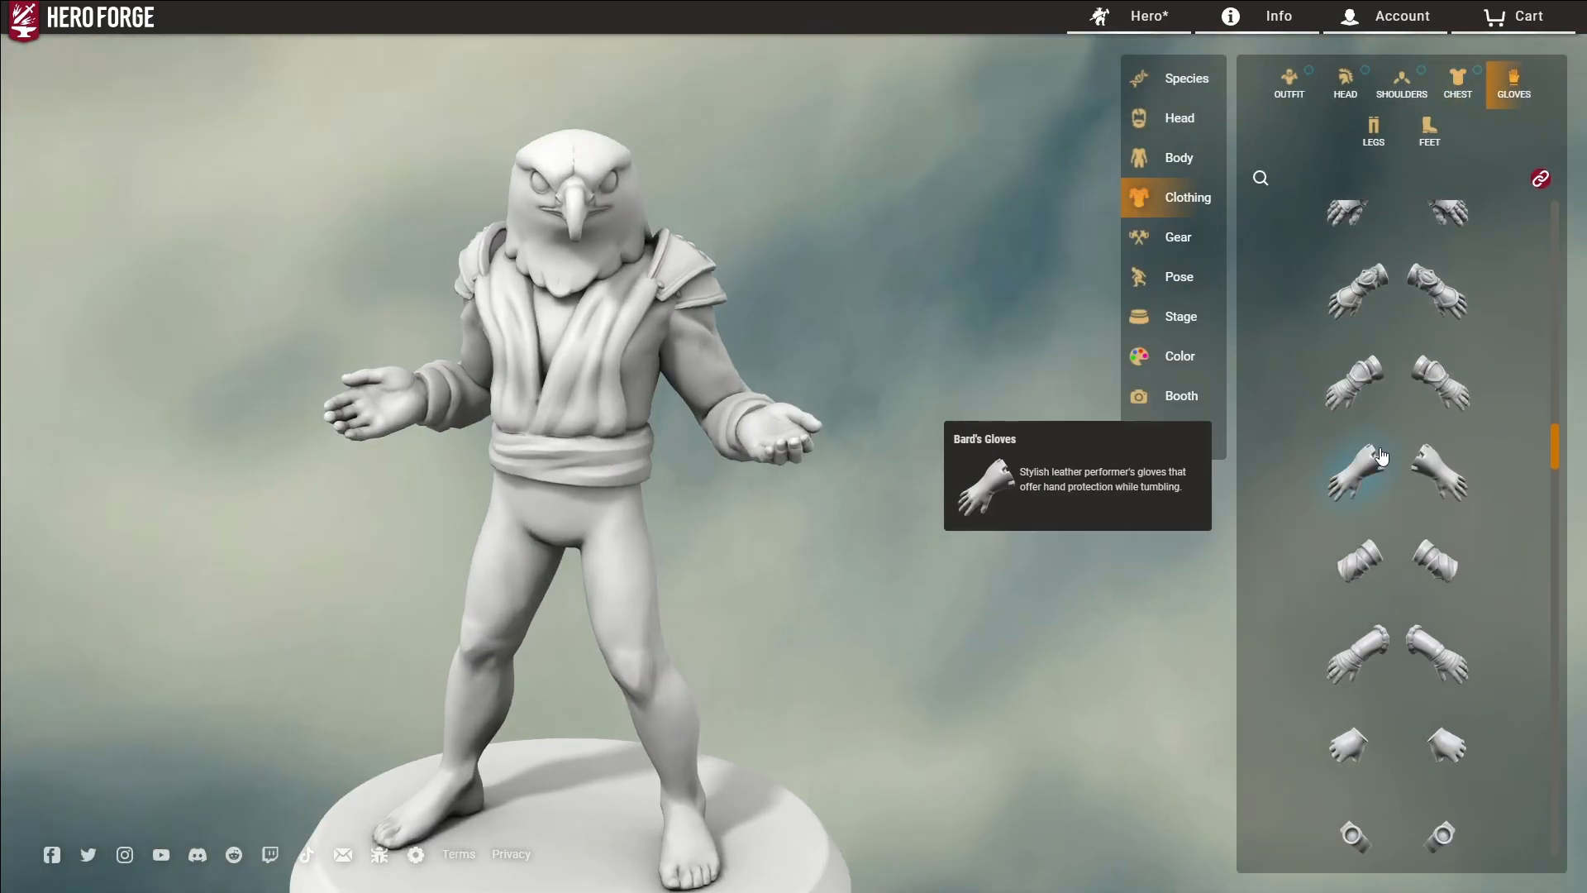
scroll(1382, 456, down, 2)
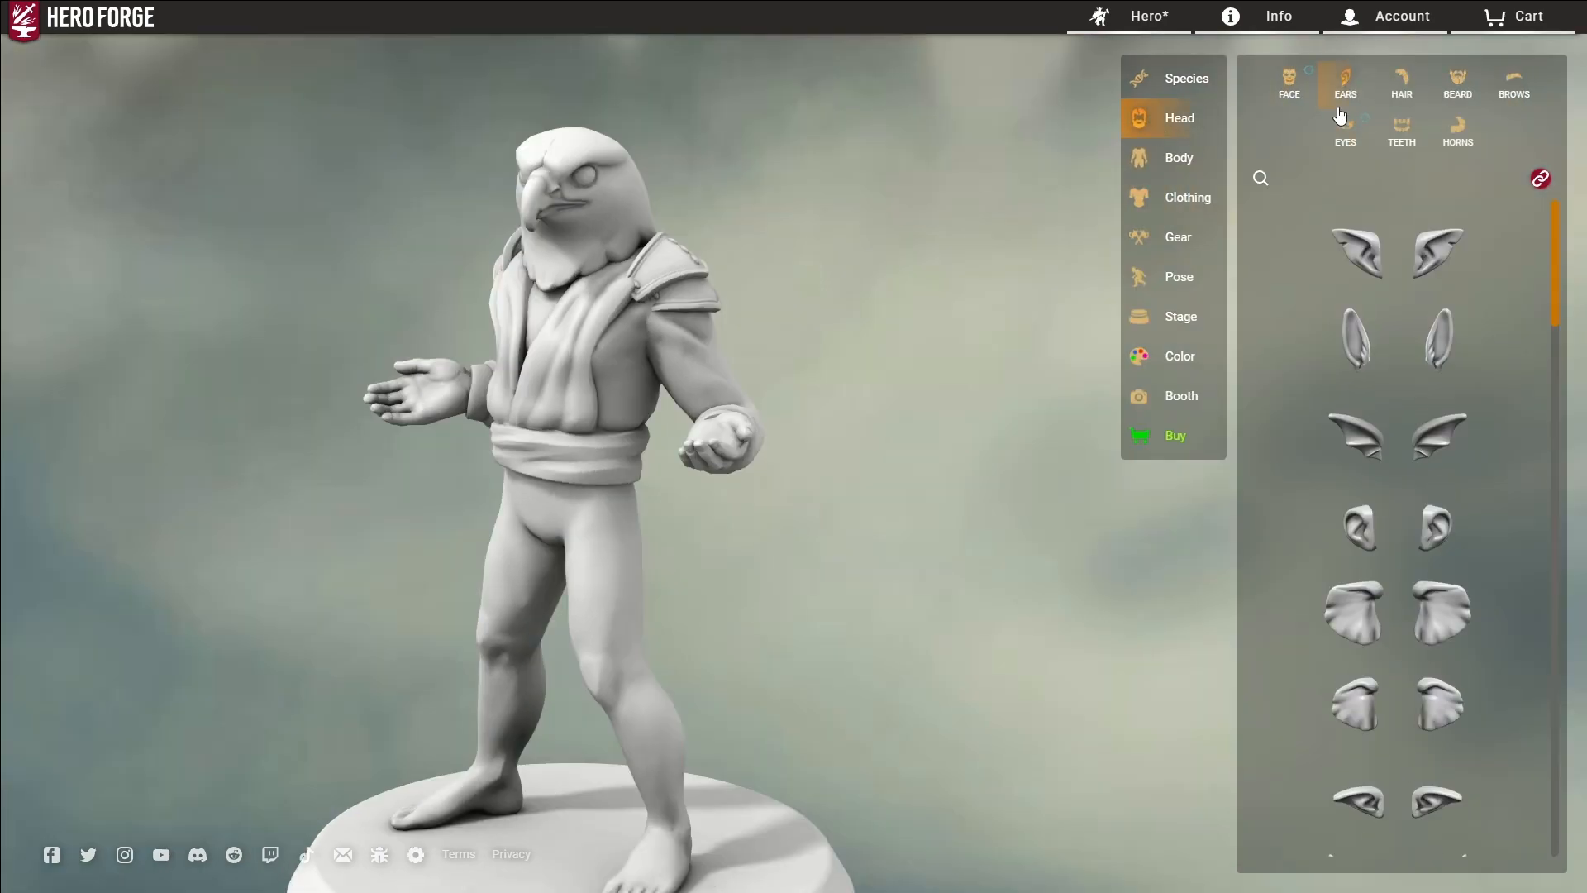
Step: Give the Kotengu a matching pair of pointed ears and allow ears to show with the eagle helm
scroll(1422, 479, down, 5)
click(1439, 522)
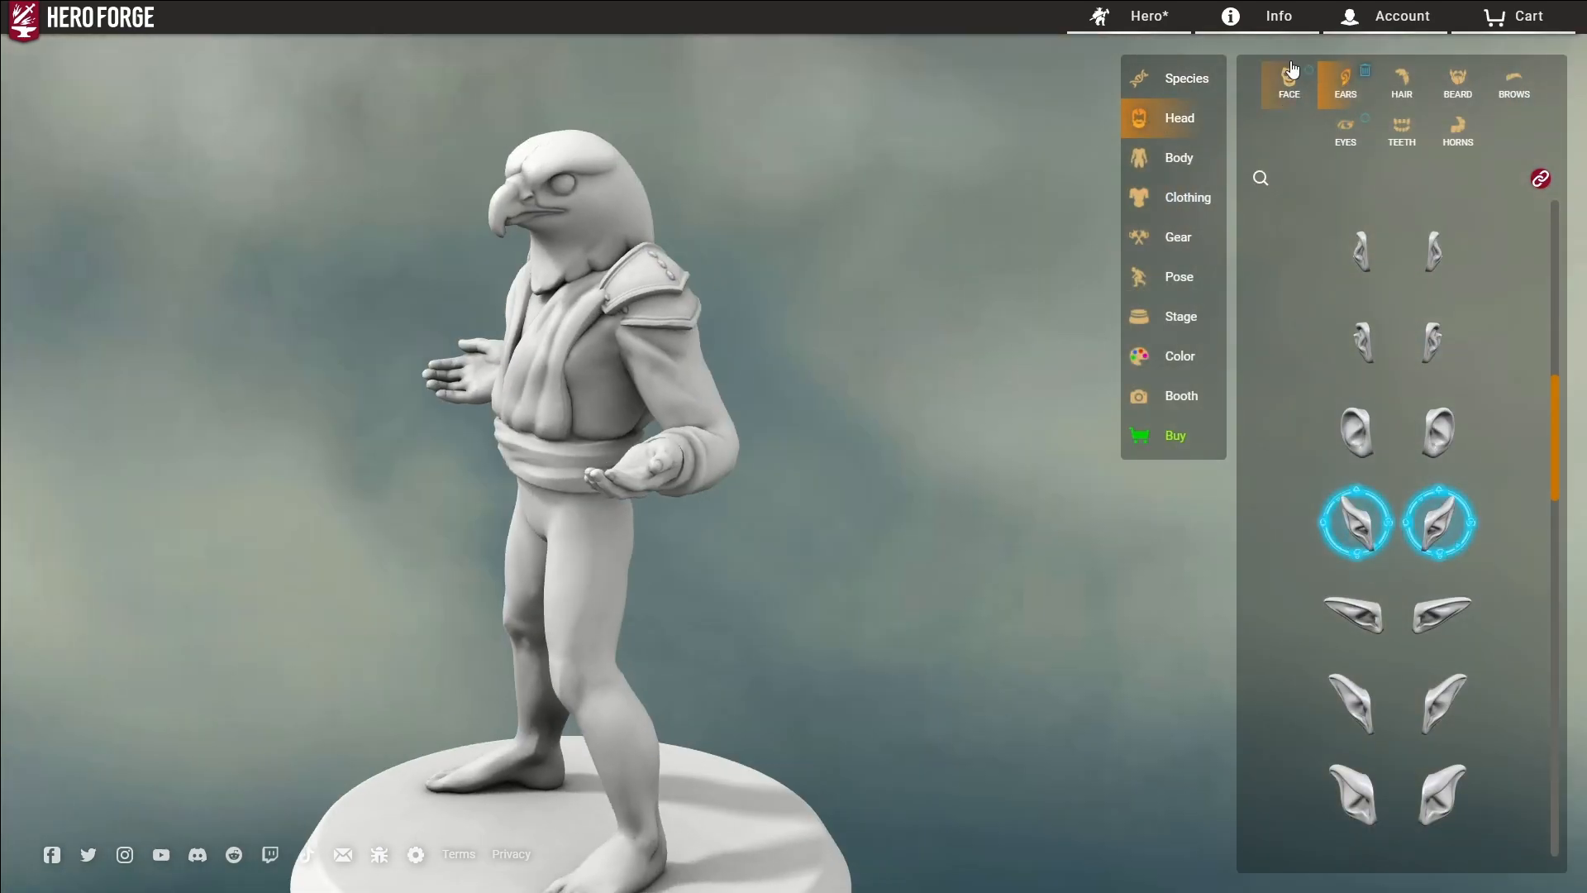
click(1176, 190)
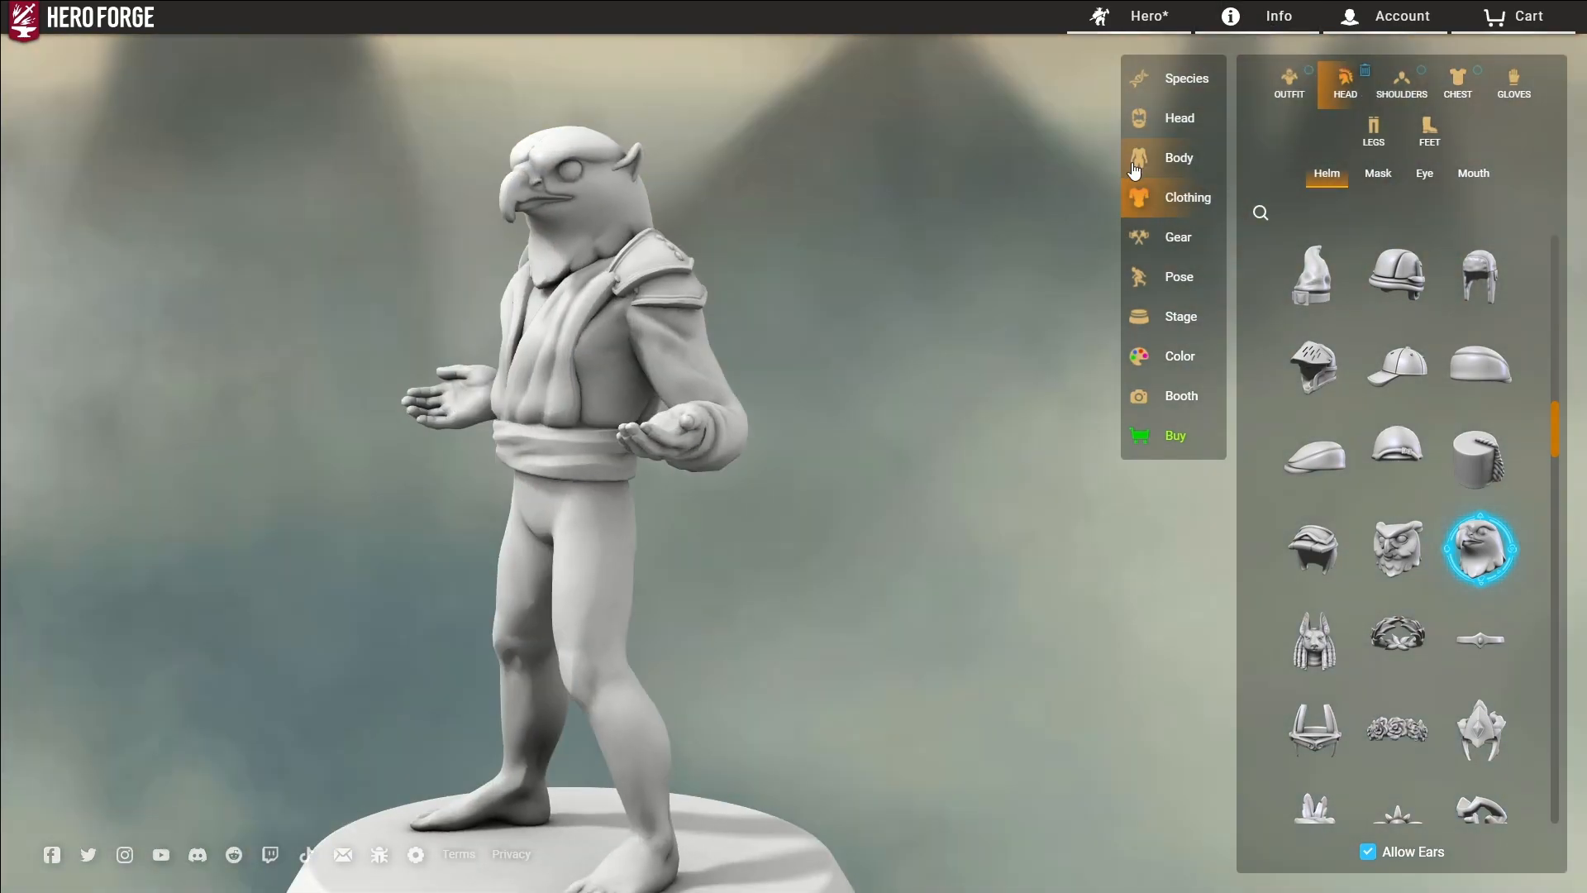
Step: Compare other ear shapes, including Gnome Ears, and swap the current pair for larger, broader pointed ears
click(1174, 117)
click(1346, 97)
click(1366, 473)
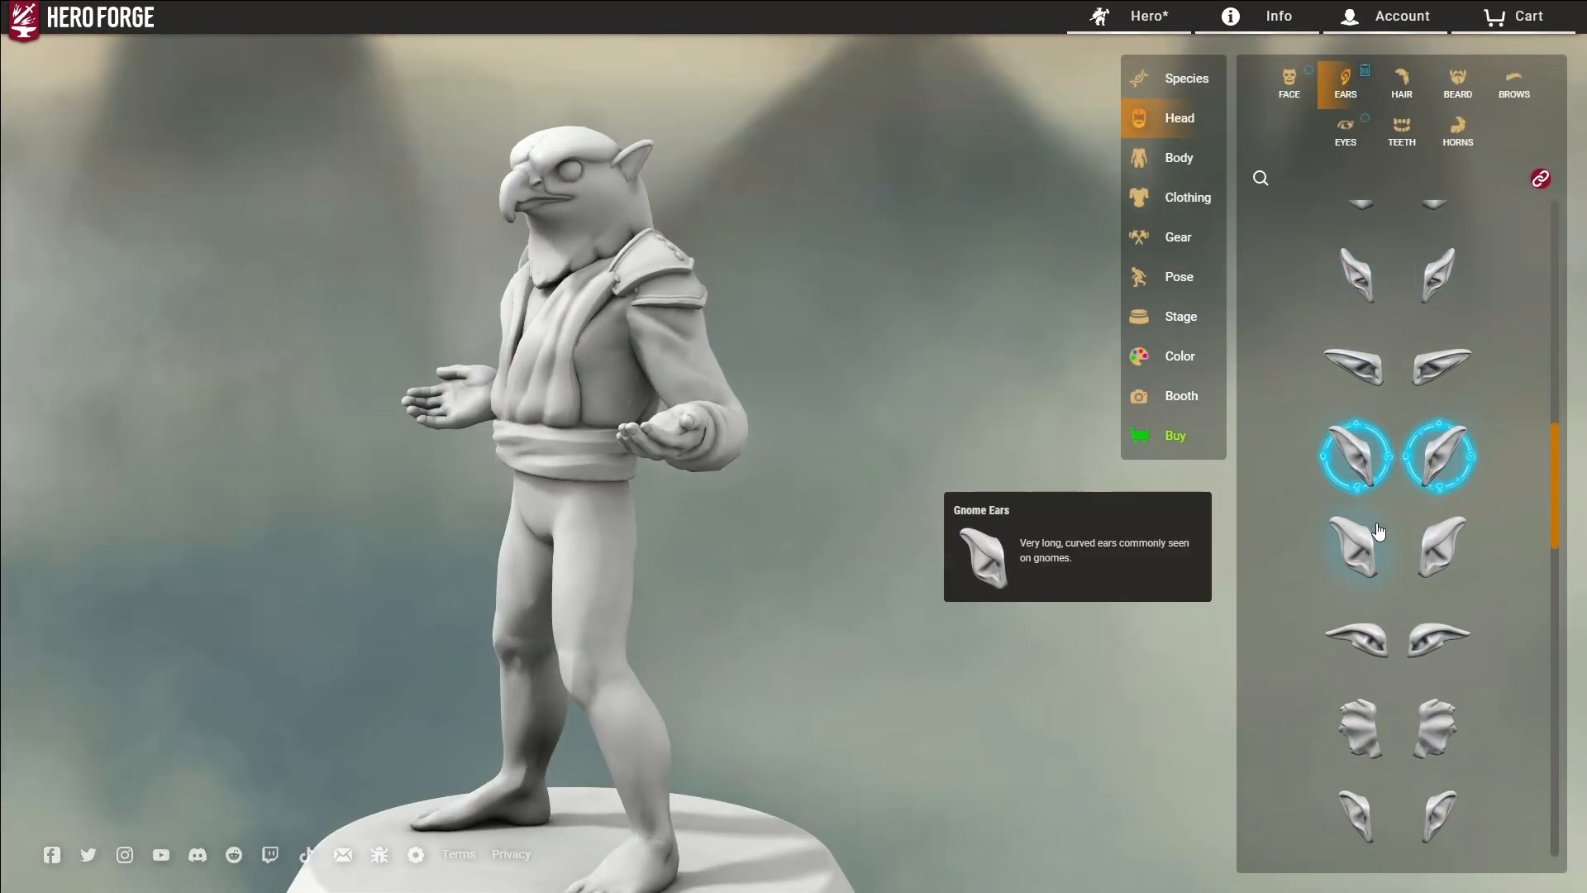
click(1372, 531)
scroll(1369, 546, down, 4)
click(1358, 576)
click(1360, 243)
scroll(1365, 354, down, 5)
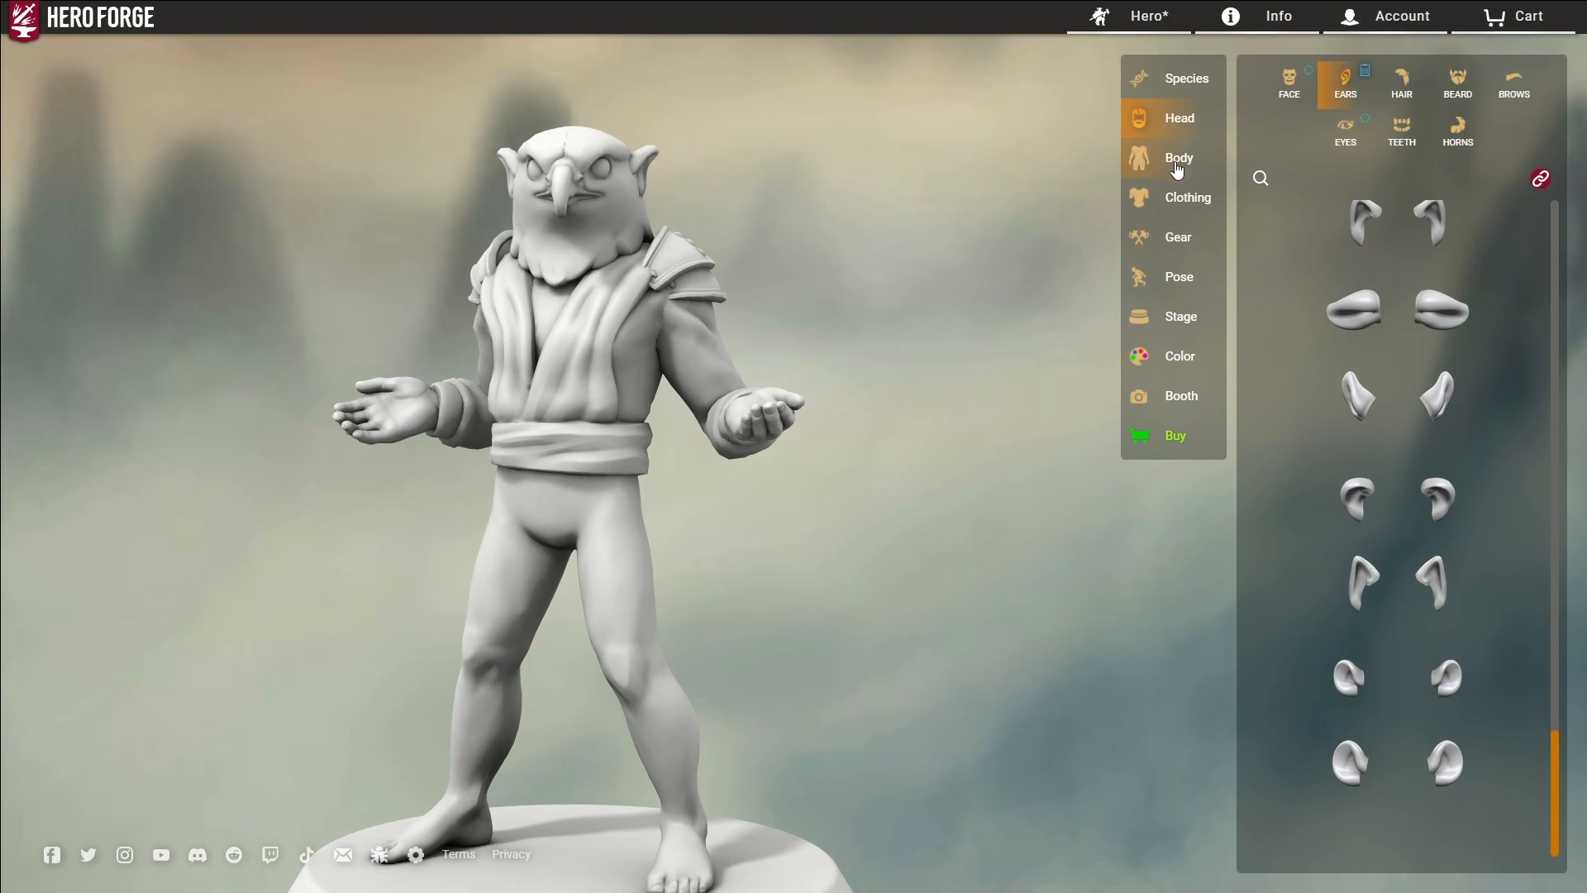
Step: Equip both arms with plated forearm guards that leave the fingers exposed
click(1188, 197)
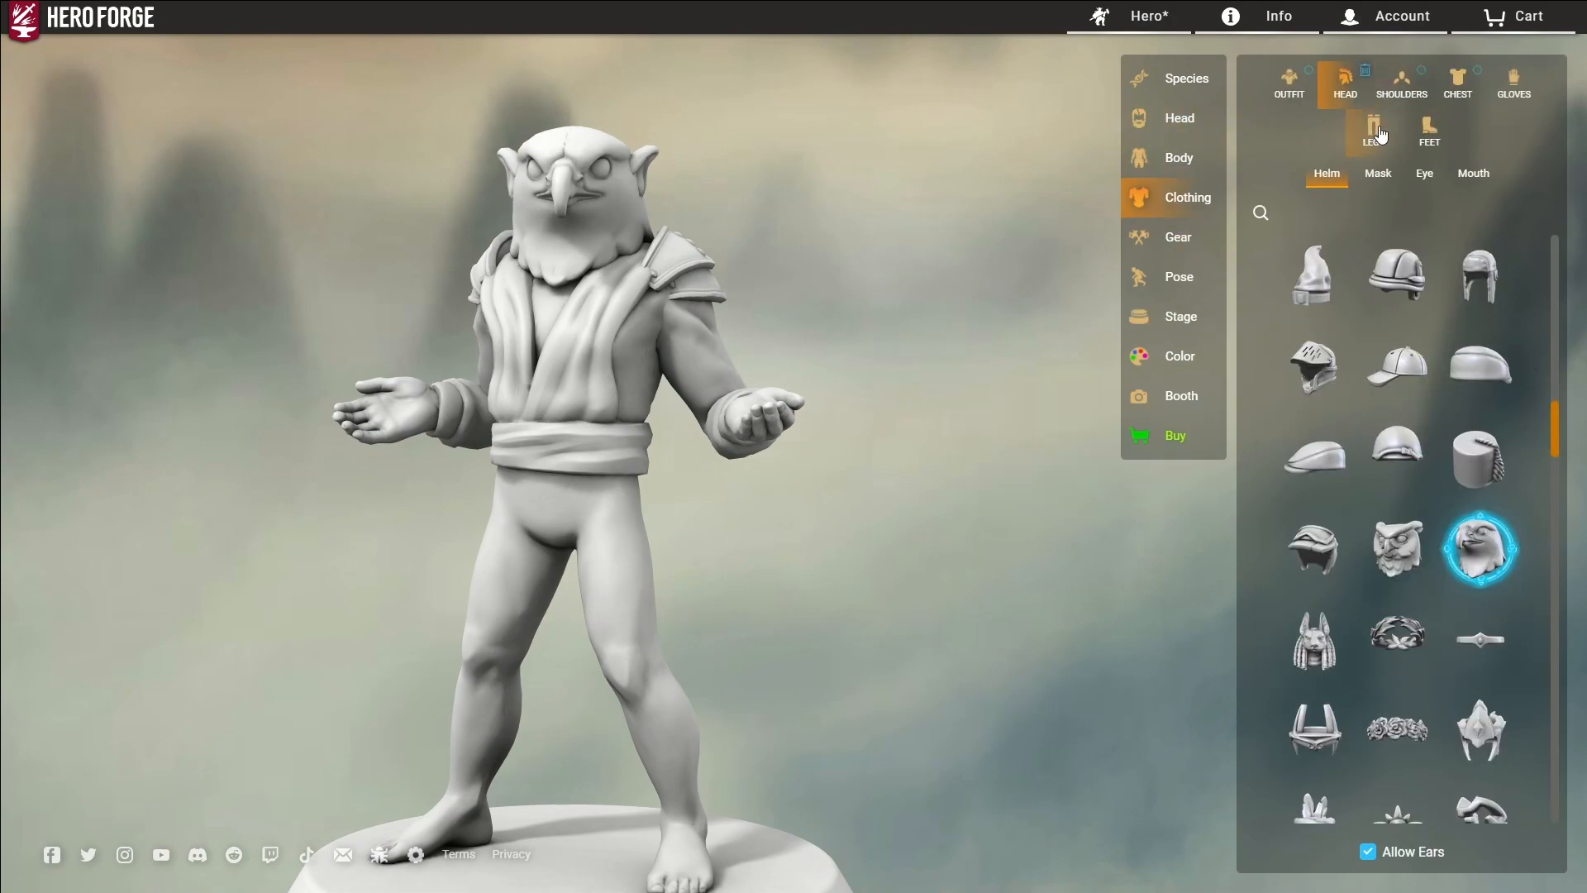
click(1514, 83)
scroll(1459, 463, down, 10)
scroll(1462, 553, down, 2)
click(1442, 492)
Step: Dress the legs in loose trousers with wrapped shins and add a belted, open-sided skirt over them
click(1374, 132)
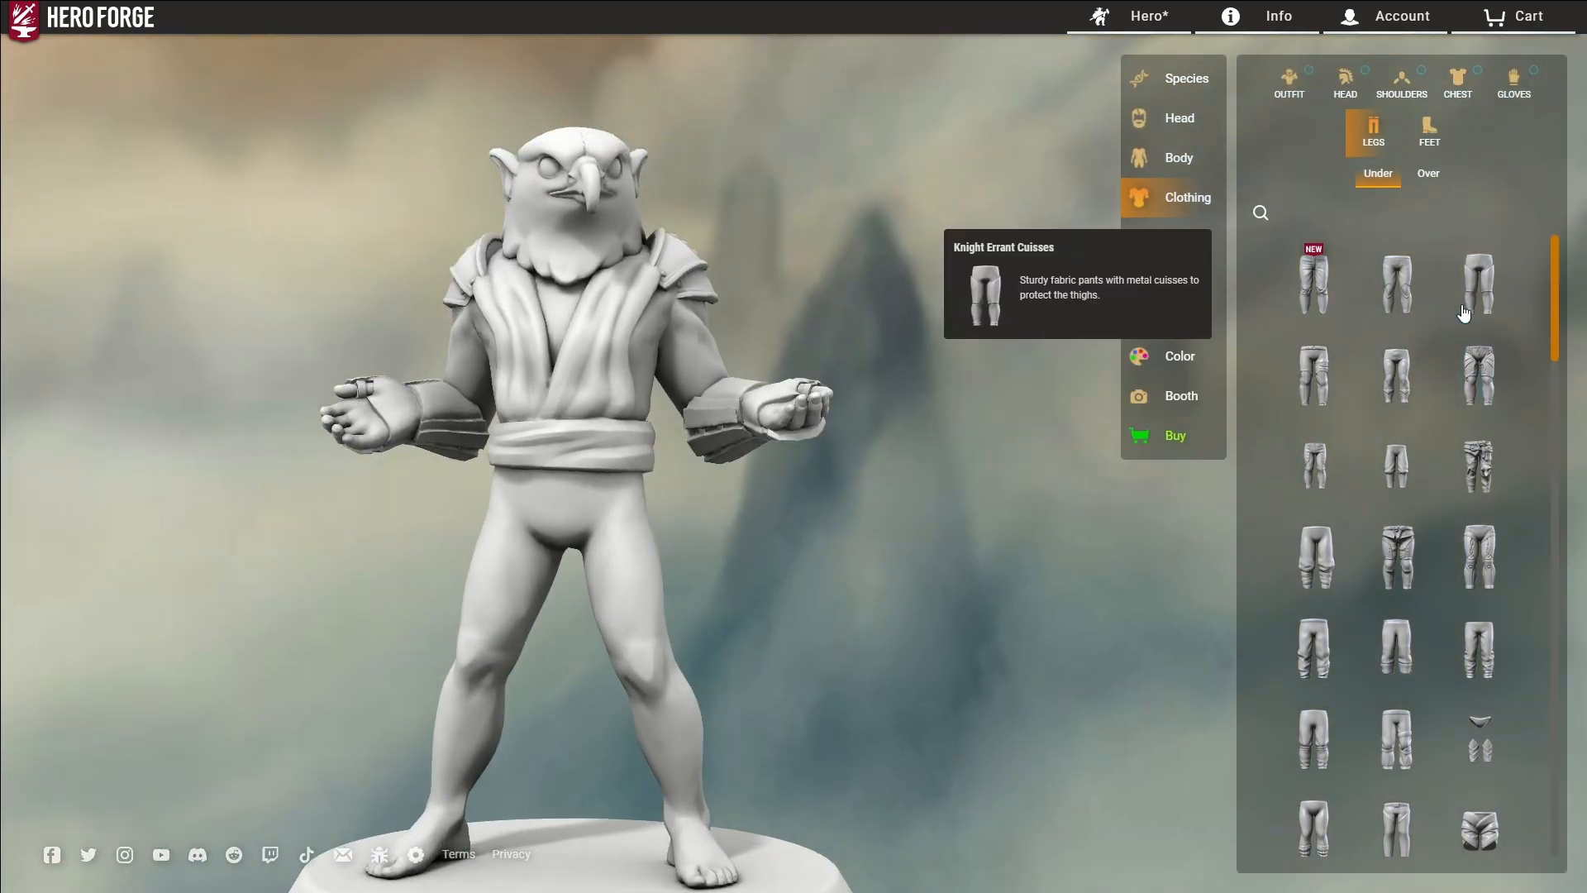
click(1339, 550)
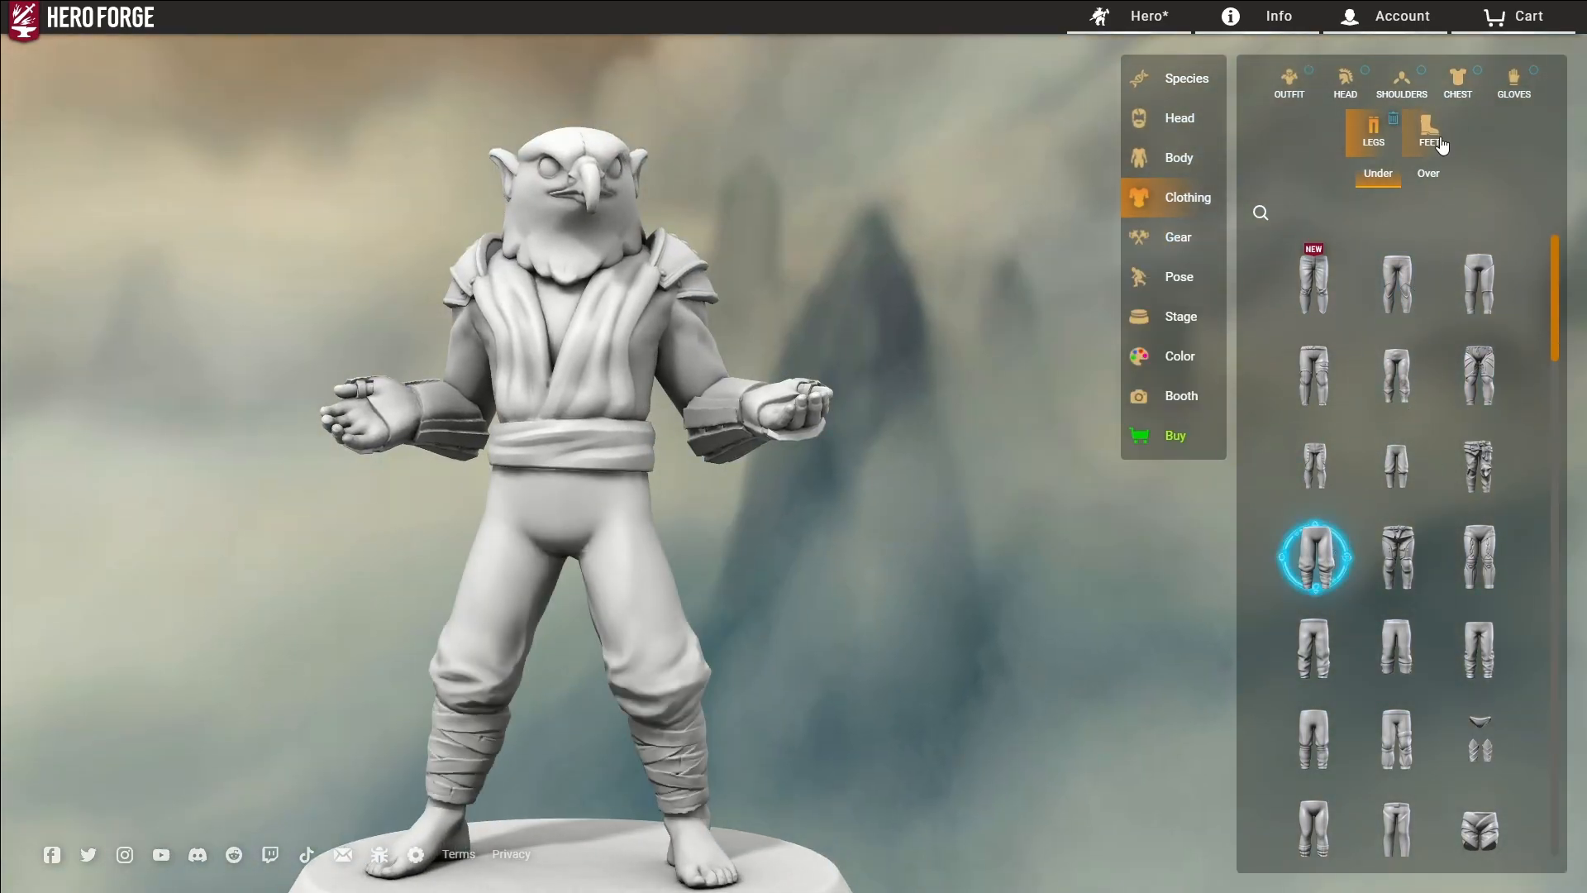
click(1315, 556)
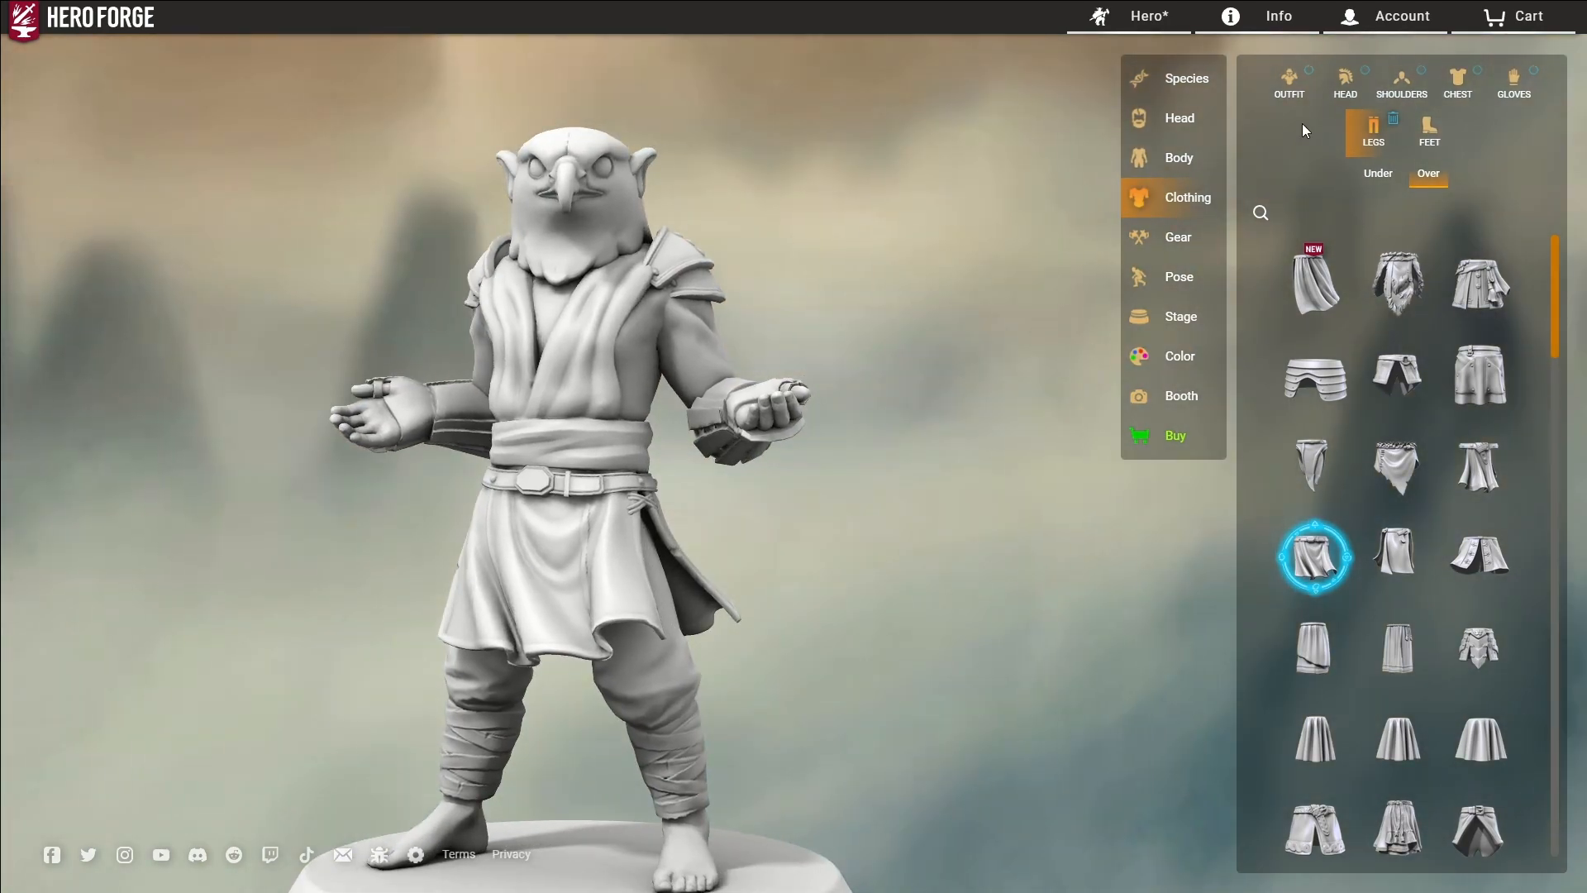
Step: Search the footwear for "Samu" and equip the armoured shin and knee guards with sandals on both feet
click(1429, 131)
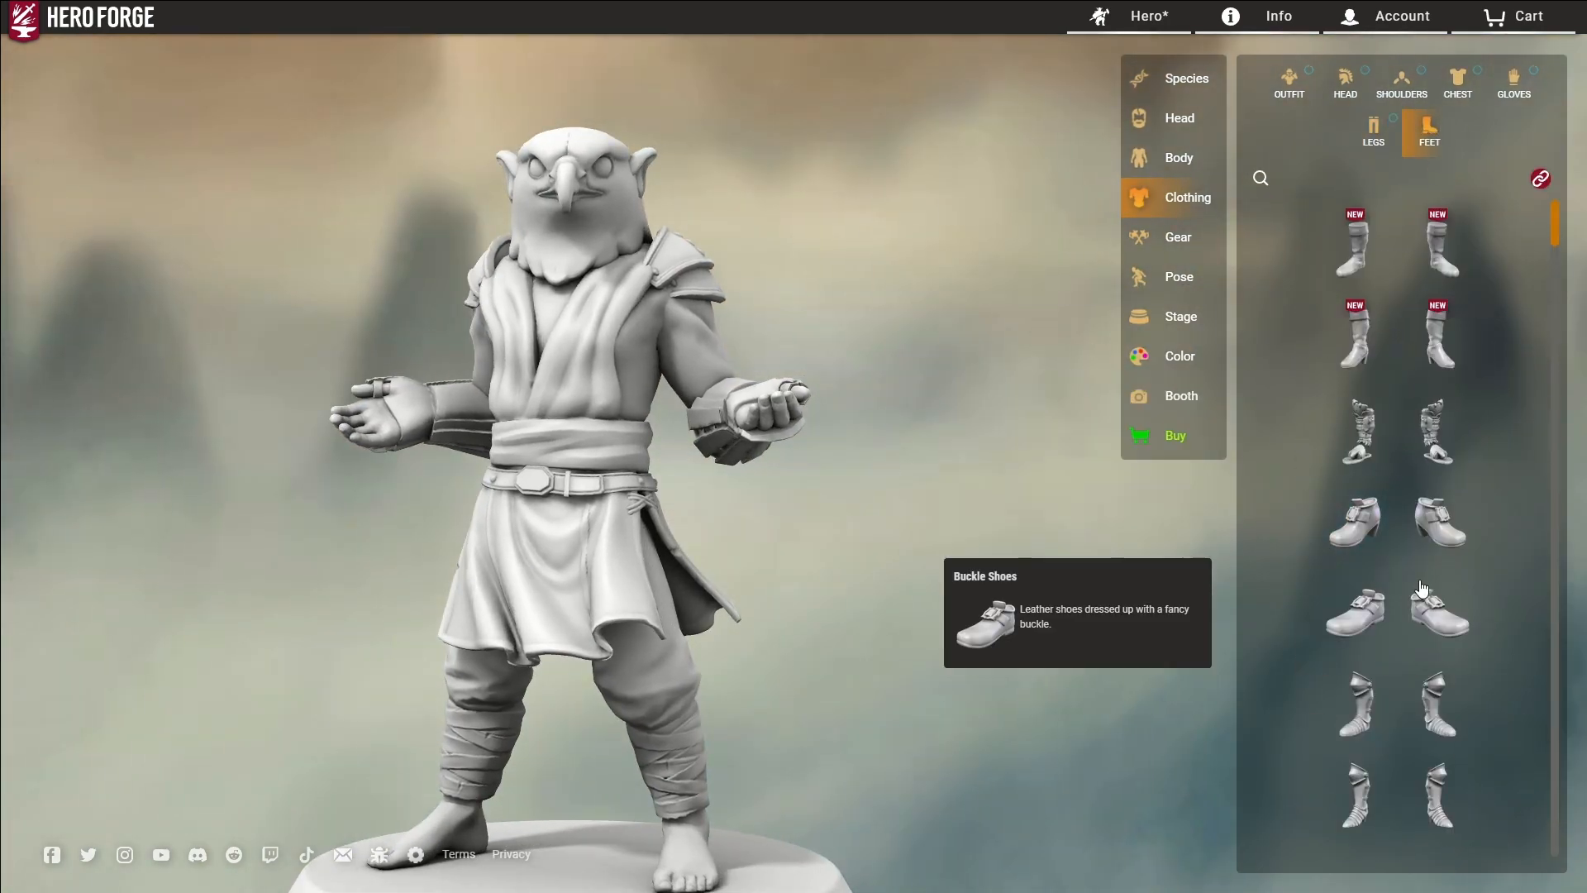
scroll(1421, 581, down, 5)
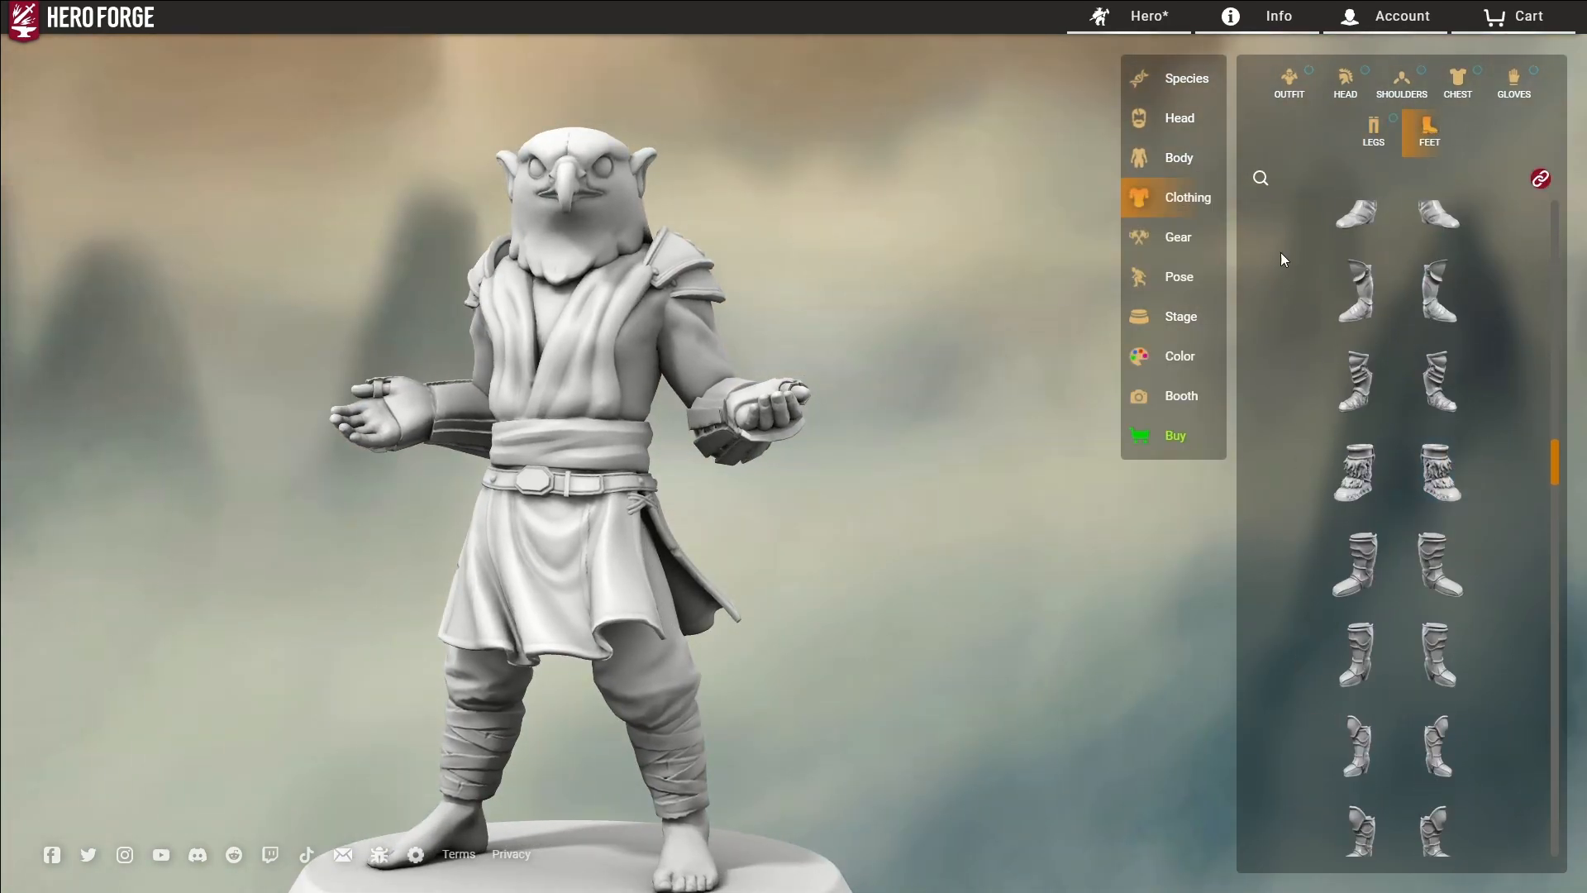
click(1260, 178)
text(Samu)
click(1356, 248)
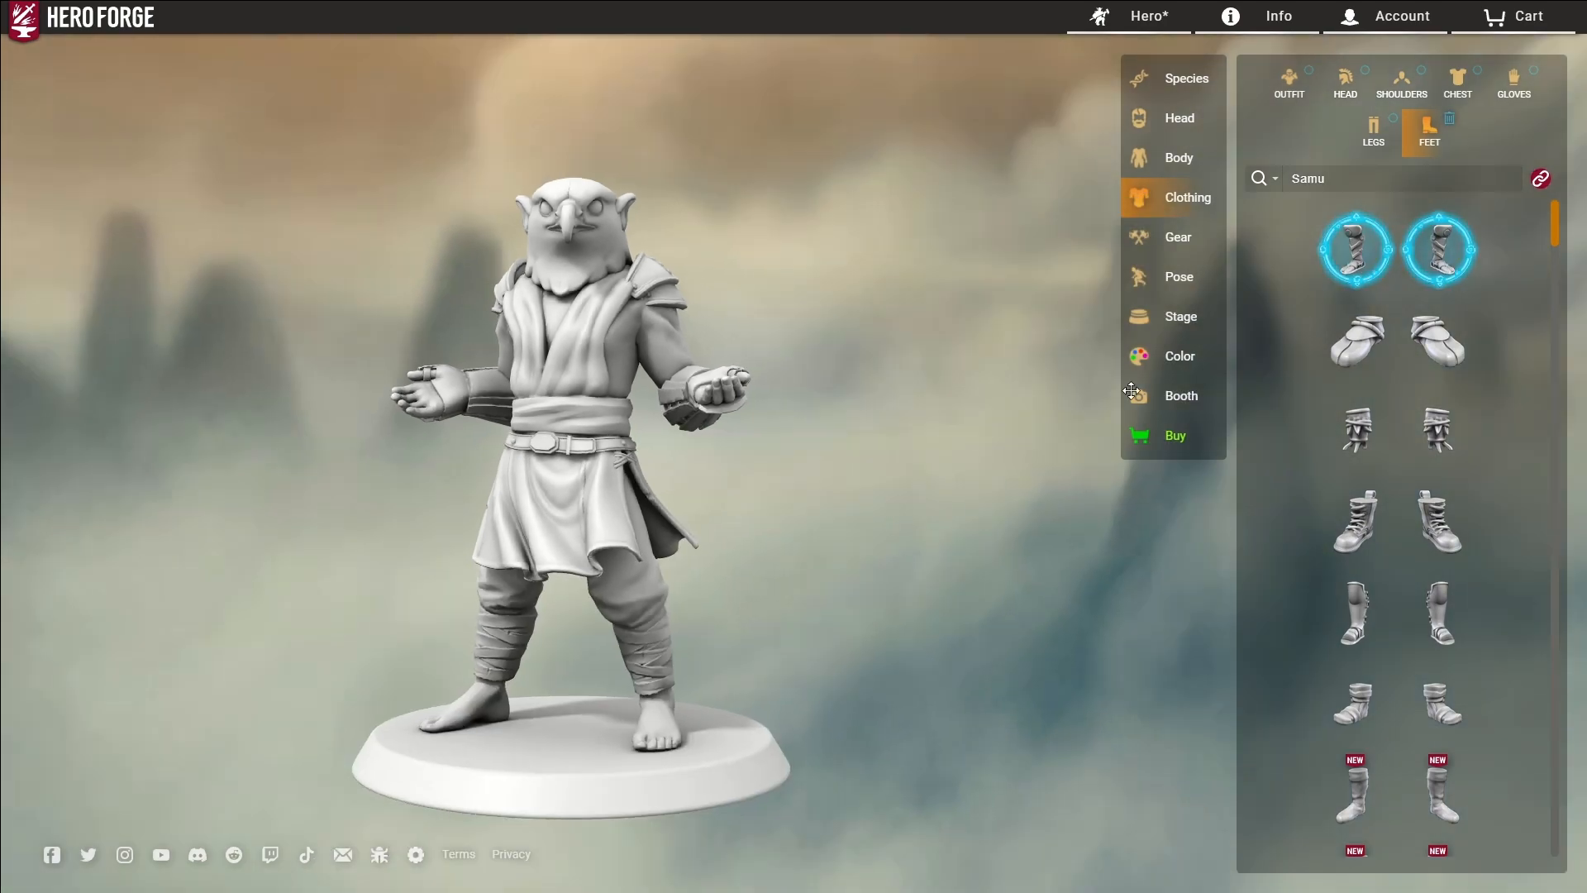
scroll(1315, 529, down, 3)
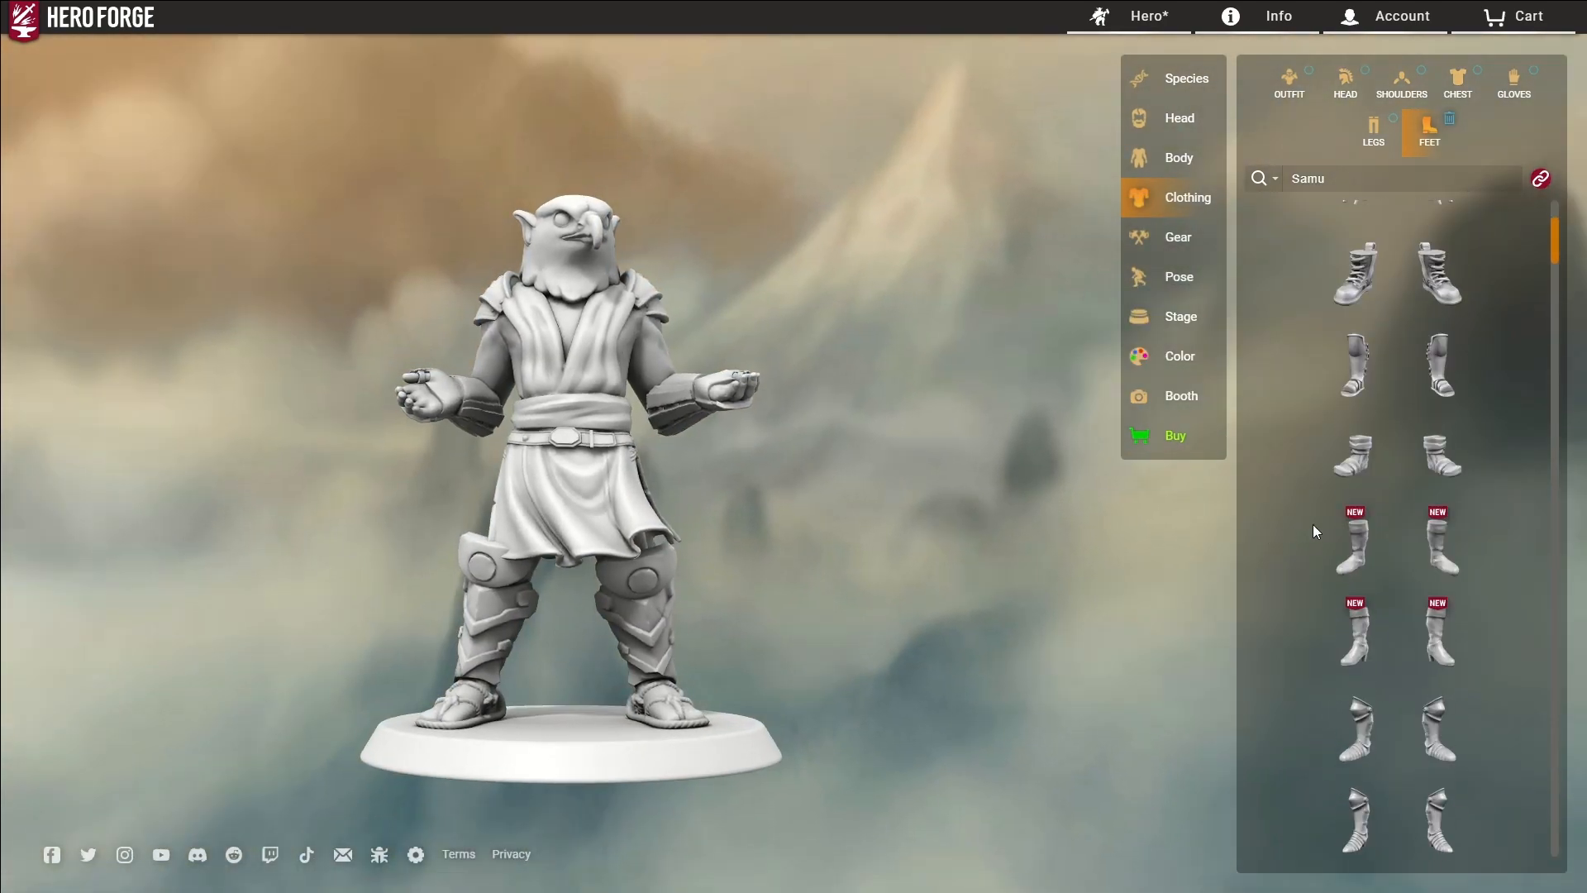
Step: Filter the hand gear to Polearm, compare the spears and place the Partizan in the Kotengu's right hand
click(1158, 247)
click(1539, 208)
scroll(1298, 486, down, 18)
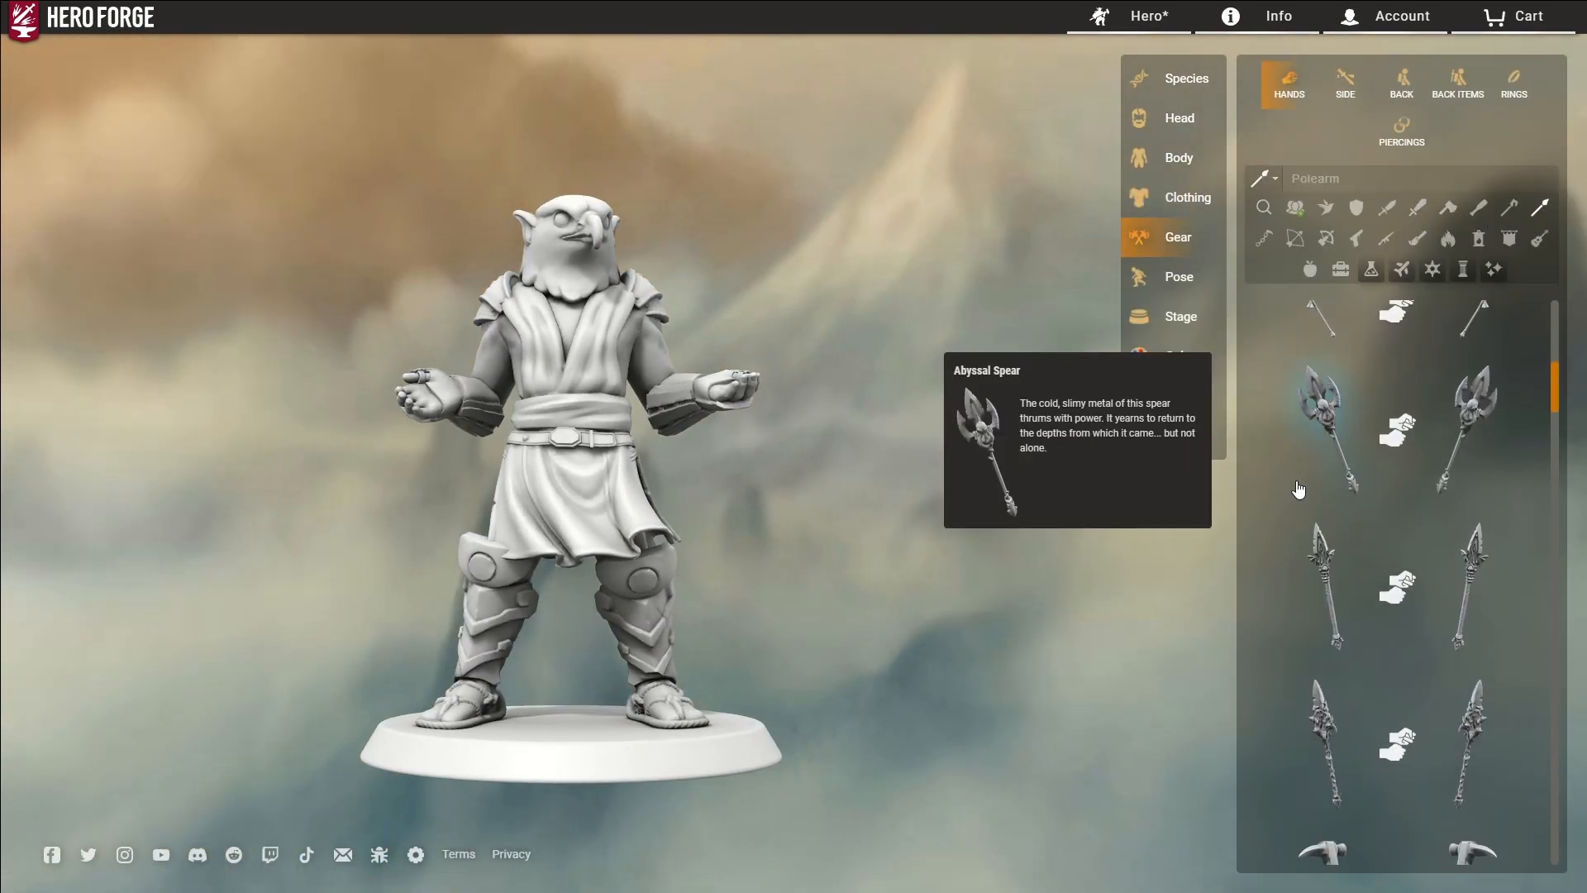
scroll(1302, 486, down, 6)
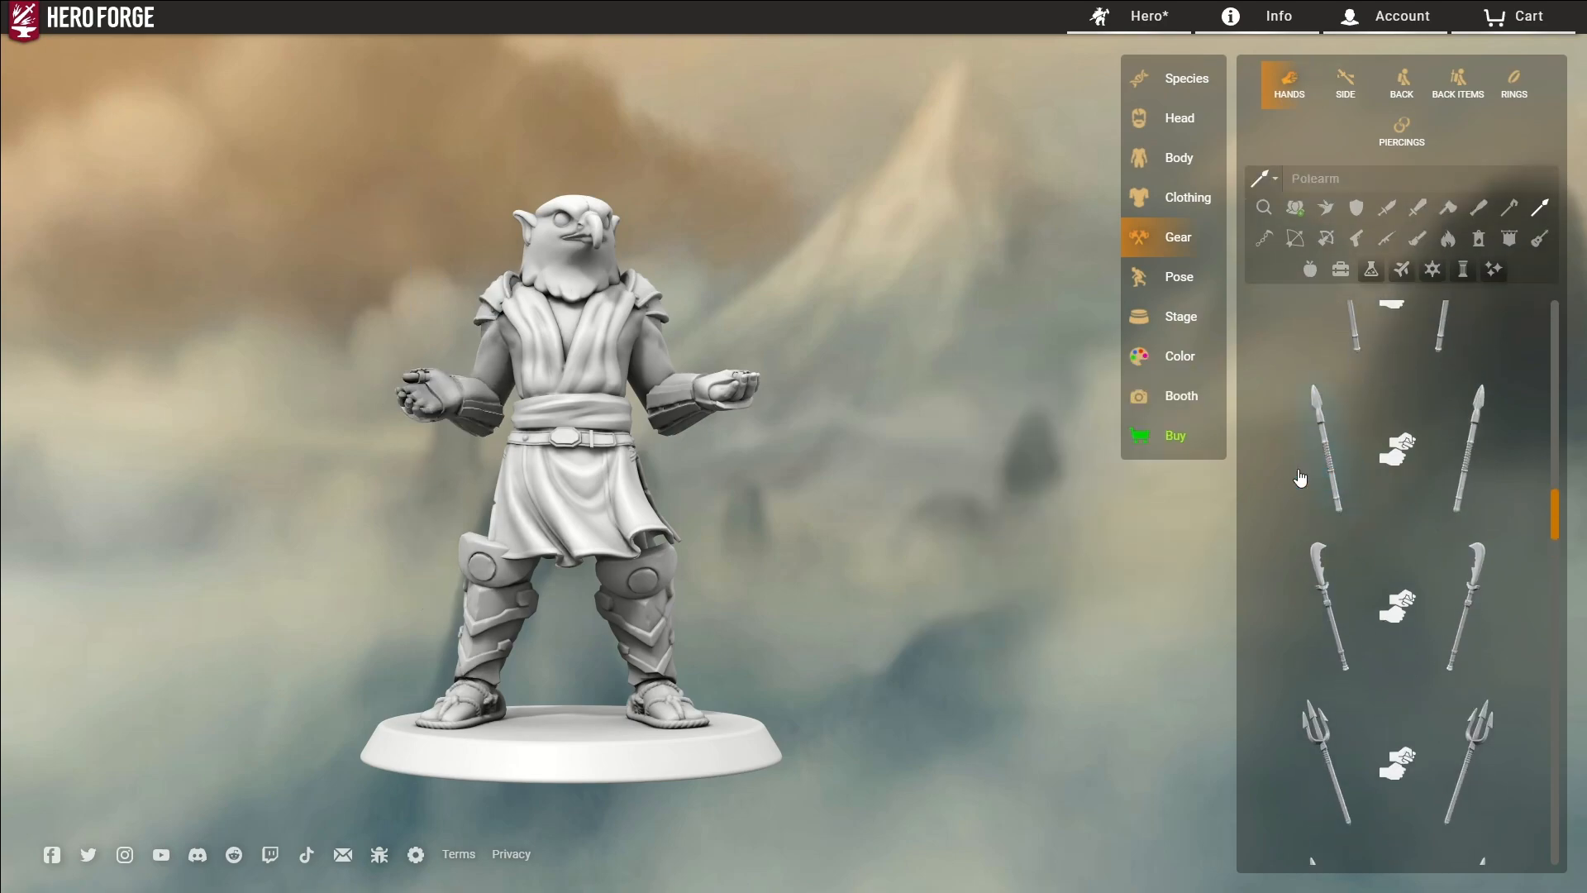
click(1316, 480)
scroll(1284, 488, down, 5)
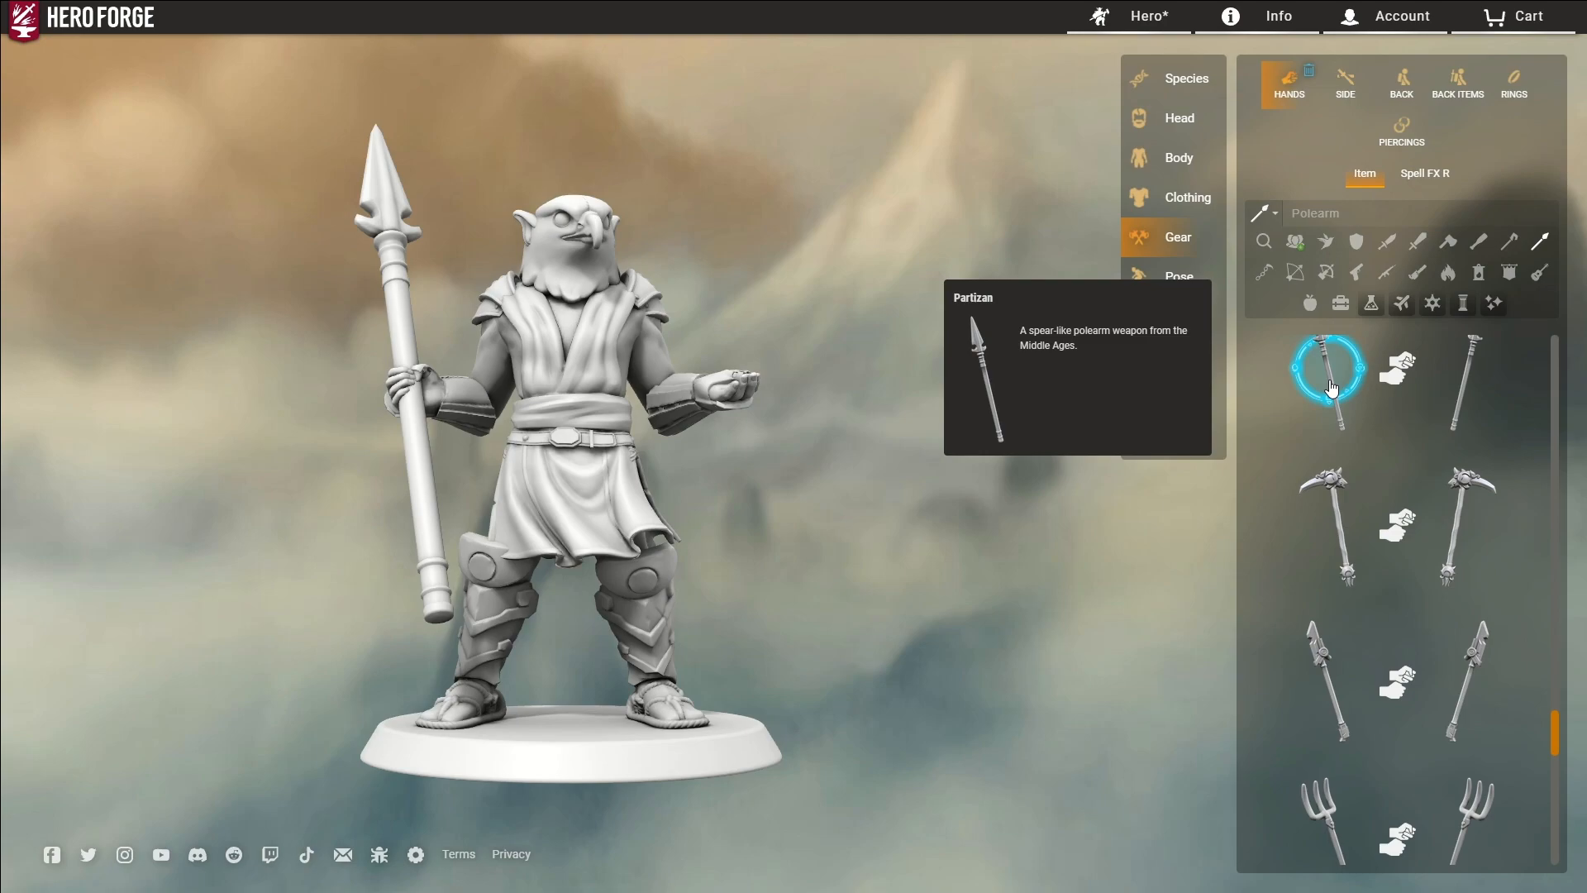
Step: Filter the side gear to Sword and hang the Sheathed Indomitable Katana at the left hip
scroll(1329, 414, down, 5)
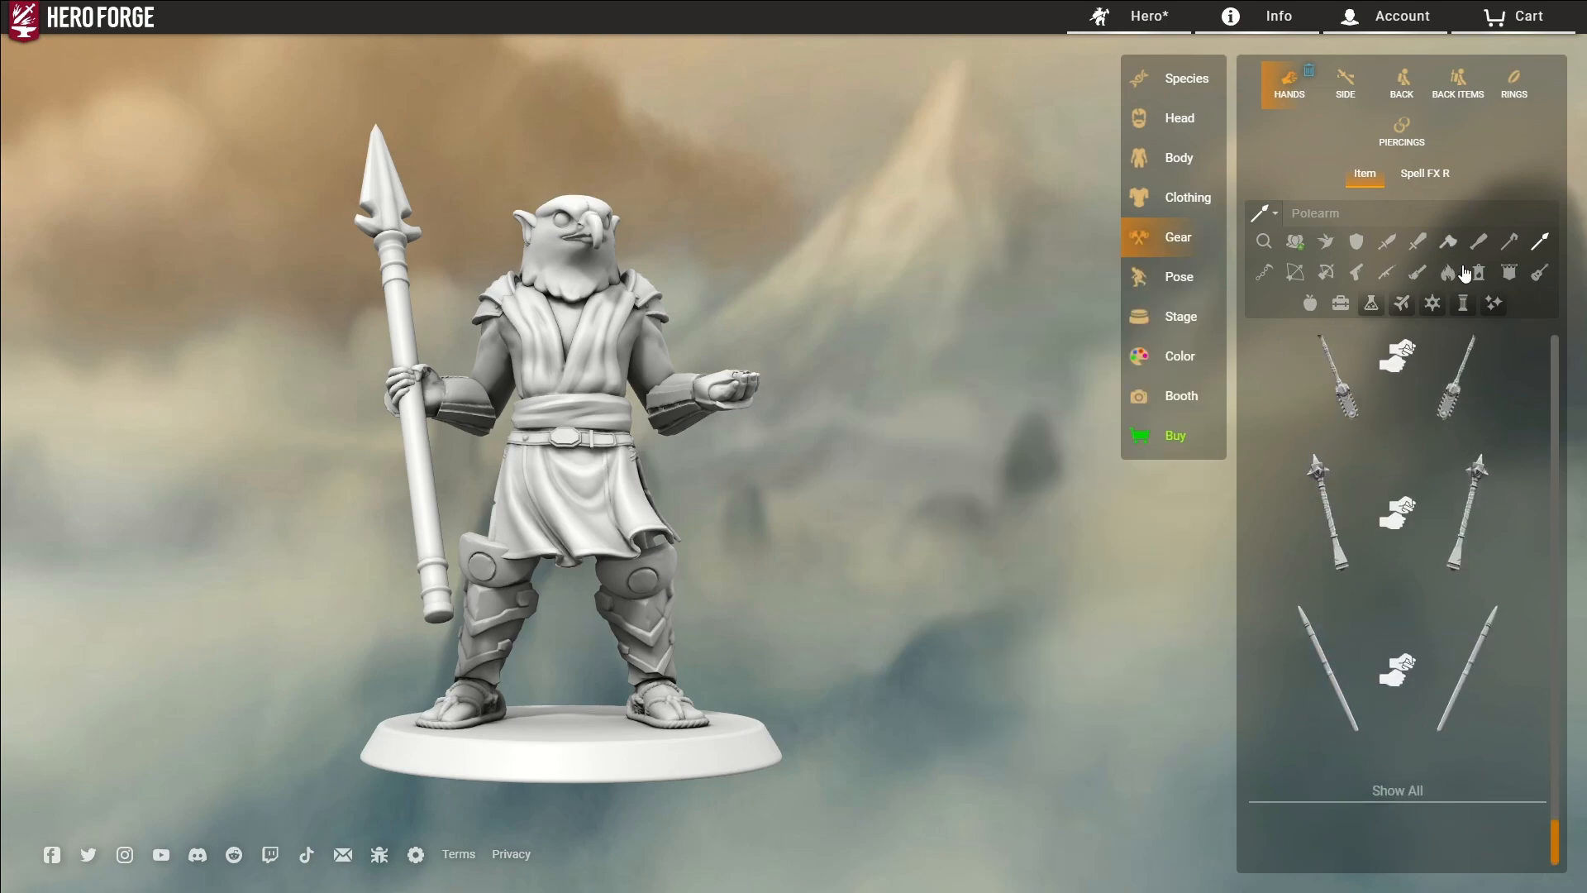
click(1346, 83)
click(1326, 207)
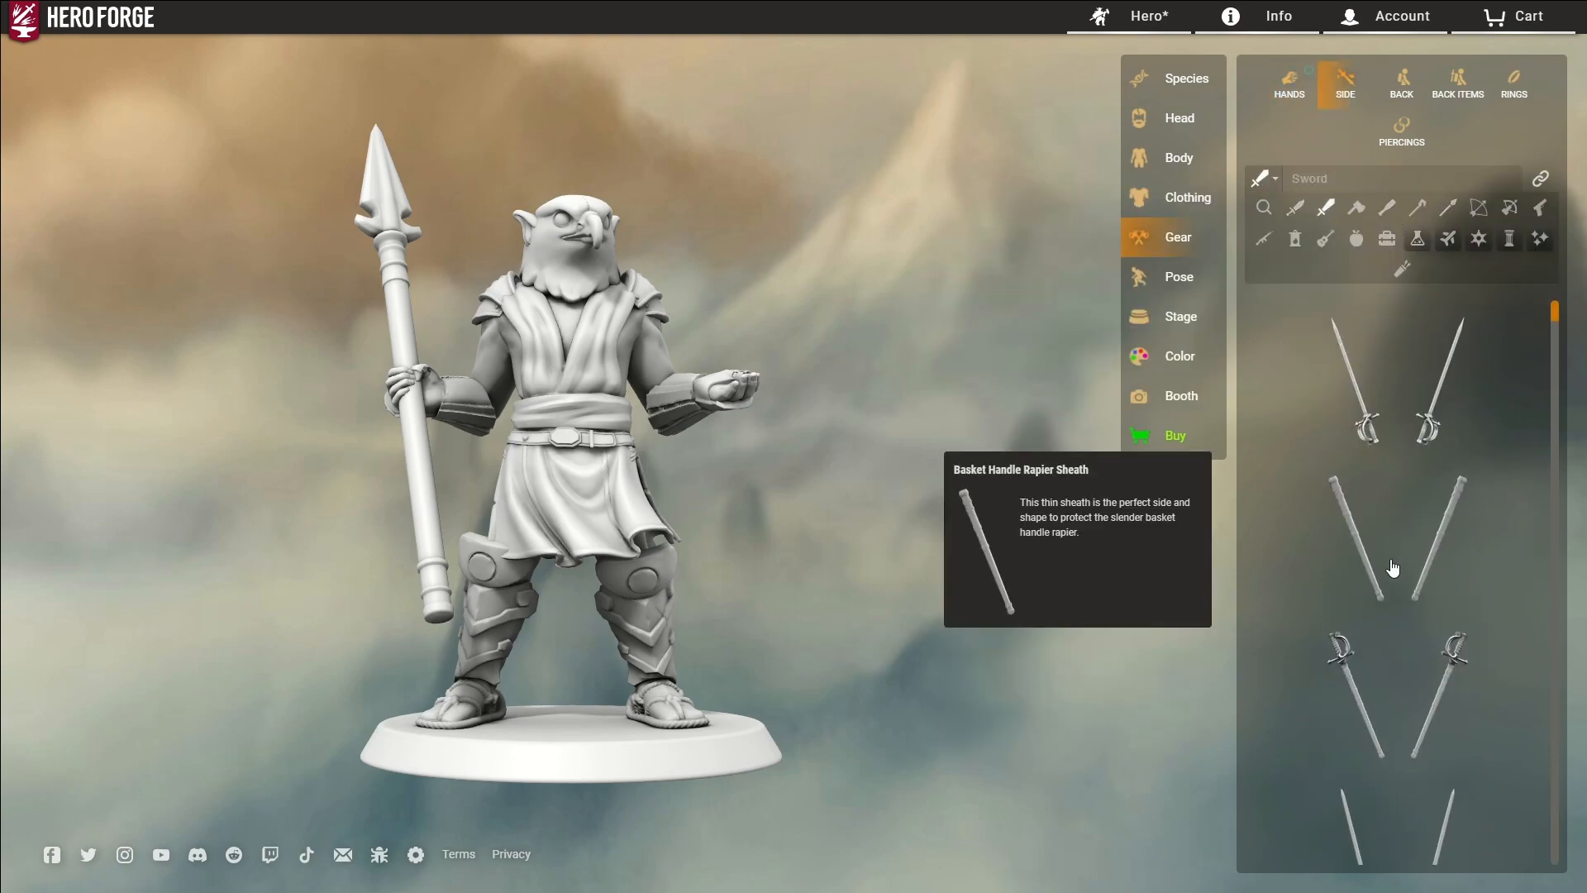
scroll(1408, 573, down, 8)
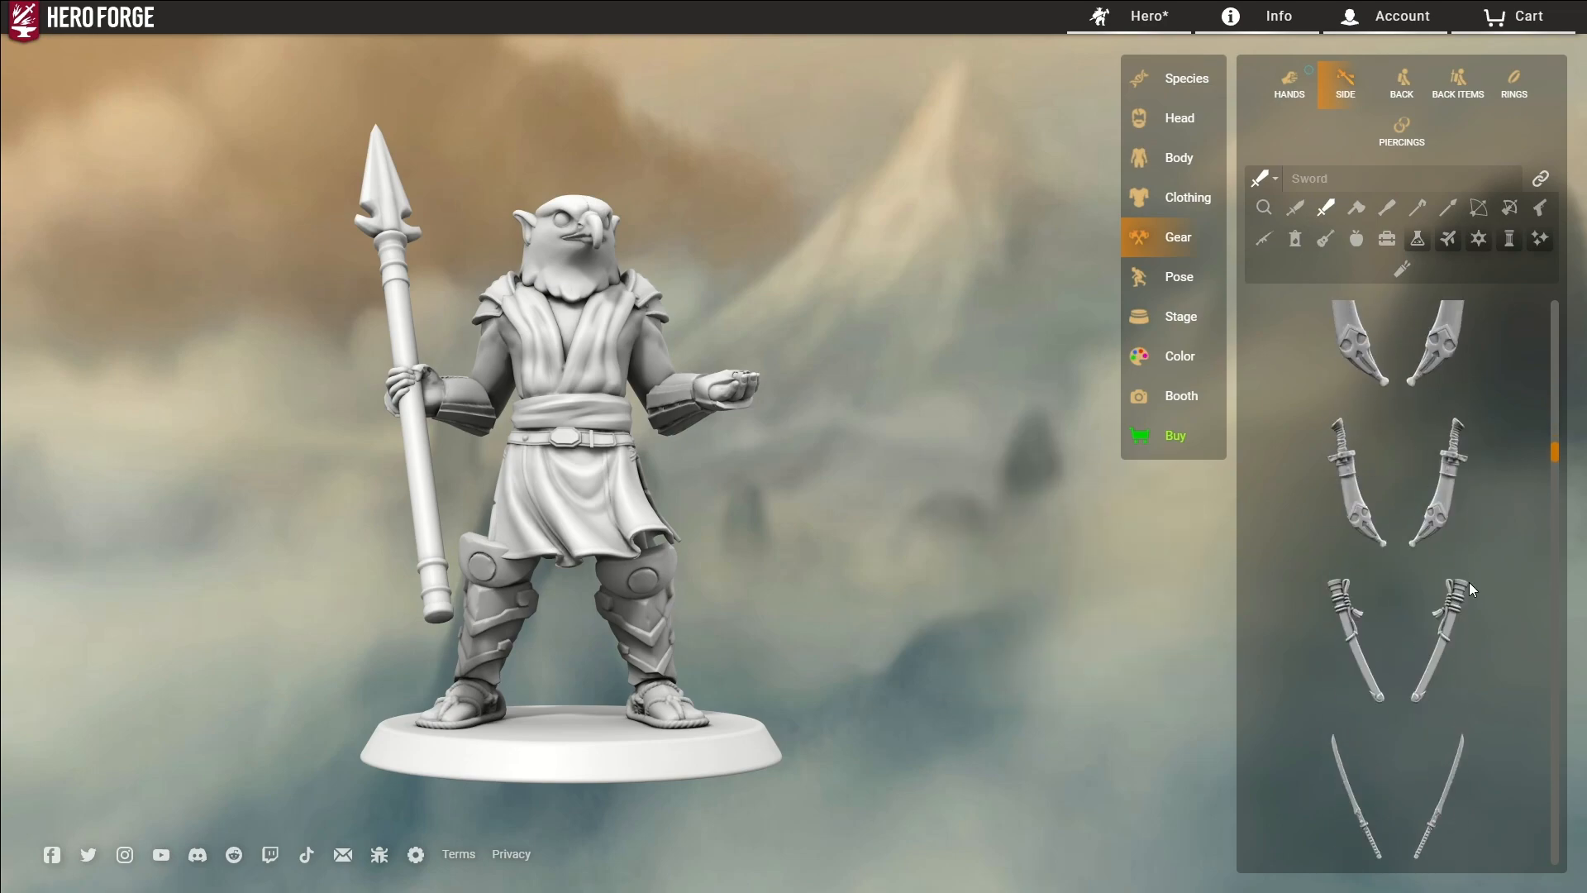
scroll(1464, 570, down, 6)
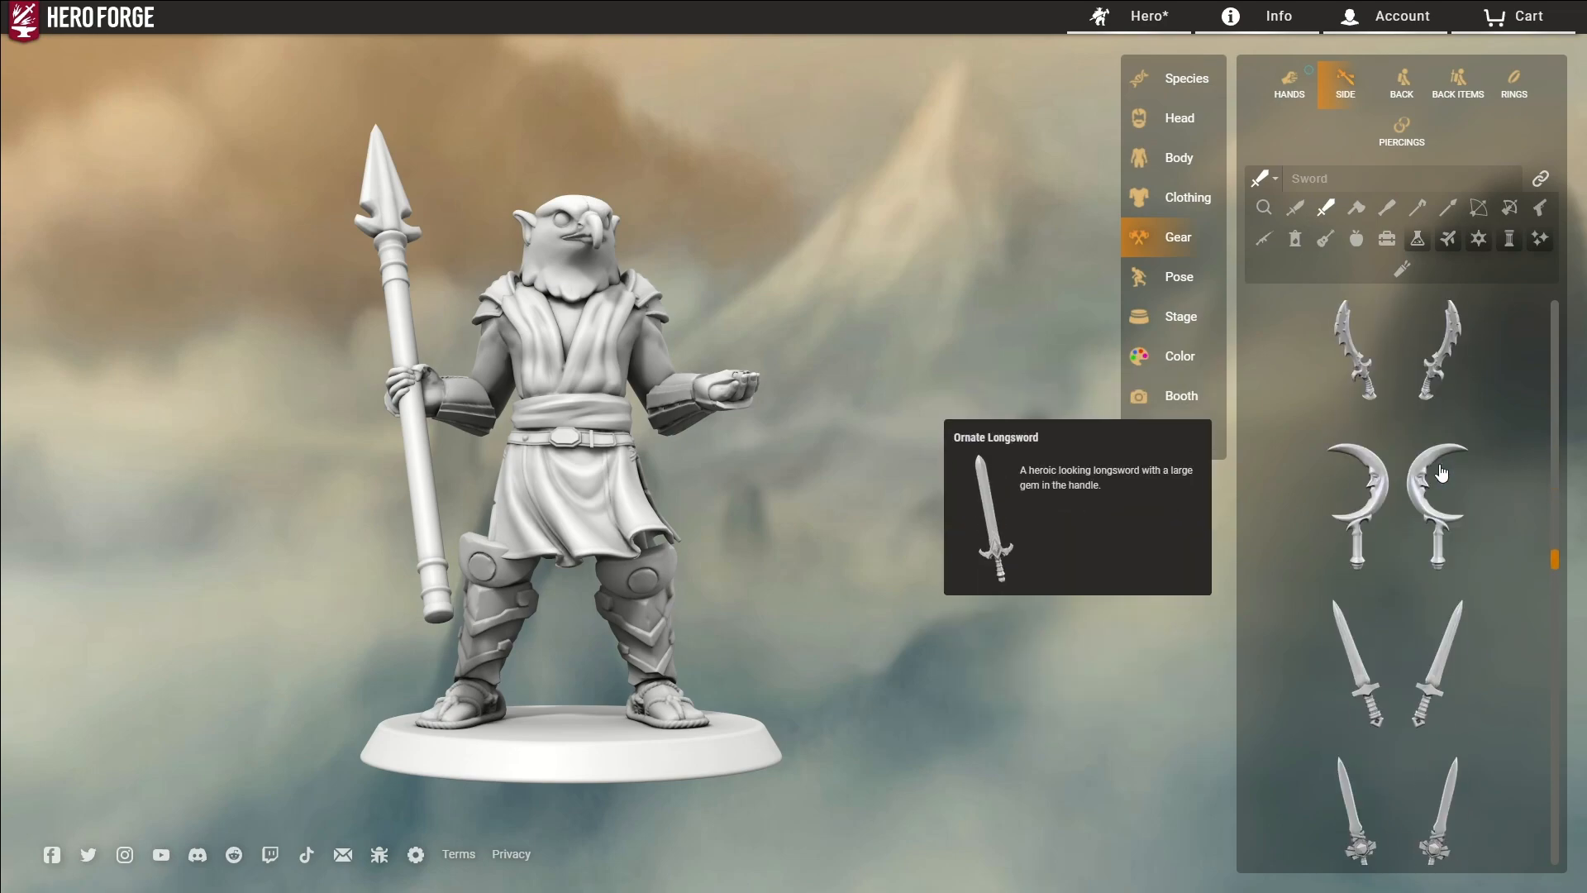
scroll(1441, 472, down, 5)
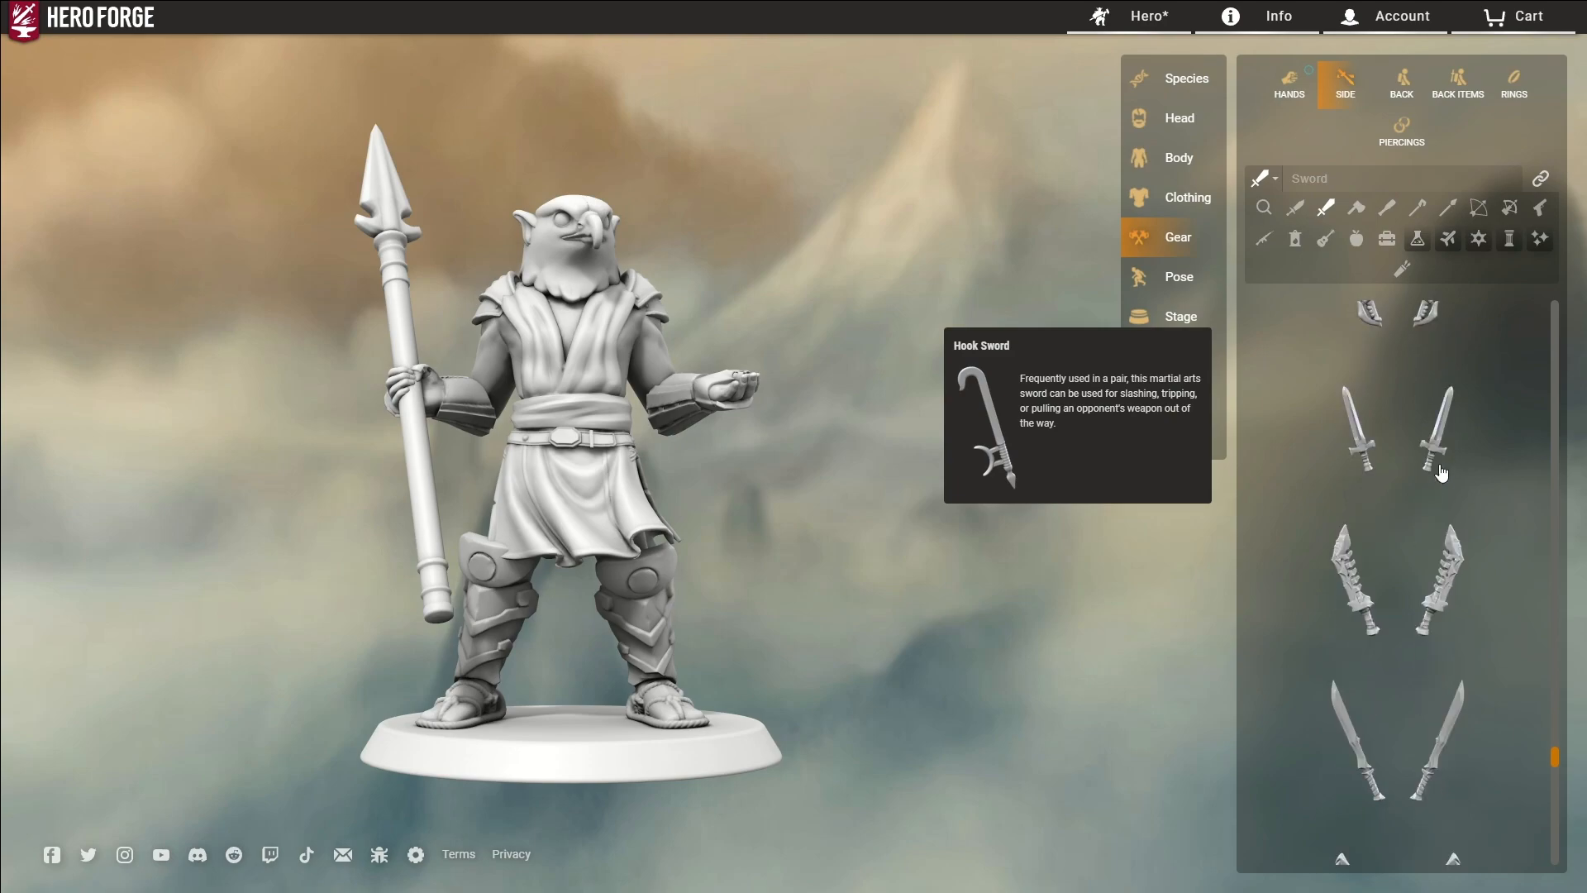
scroll(1441, 472, down, 4)
scroll(1441, 472, up, 5)
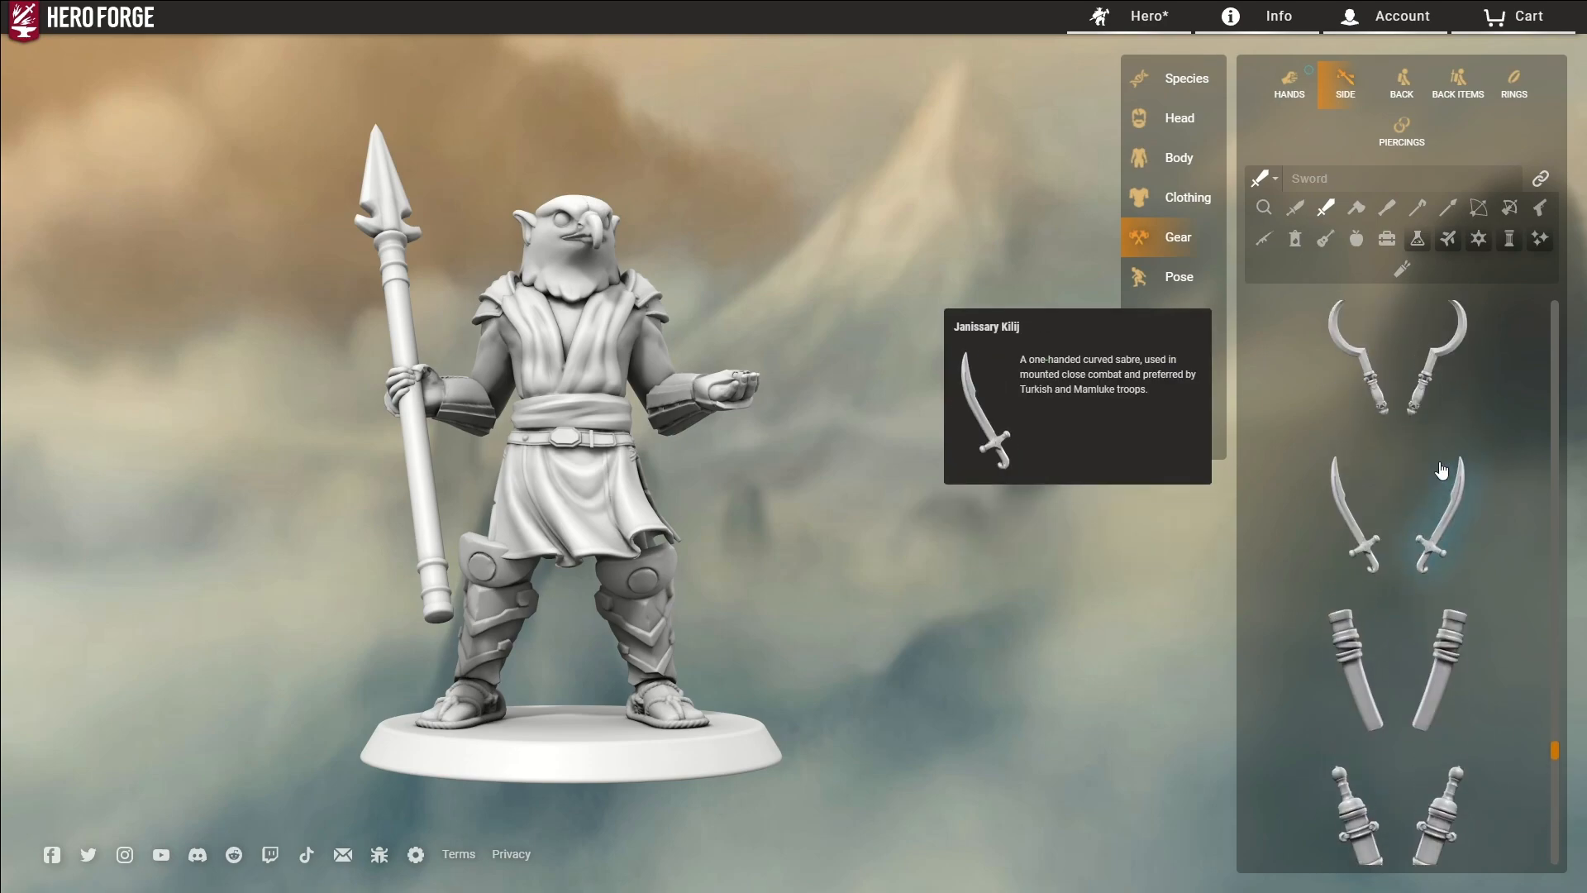
scroll(1440, 476, up, 6)
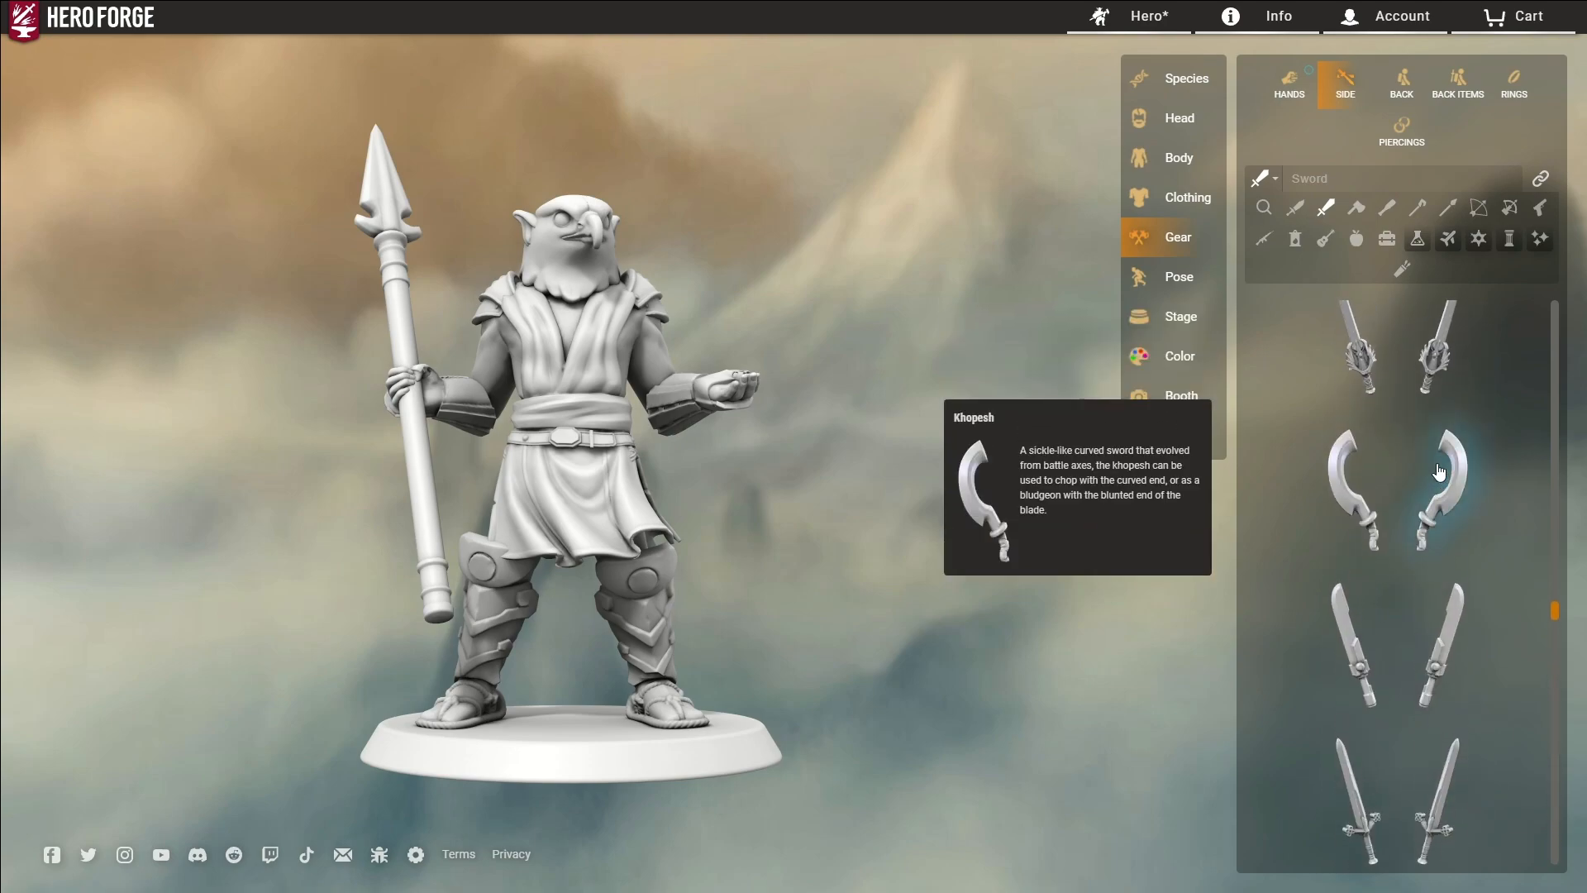
scroll(1429, 448, up, 5)
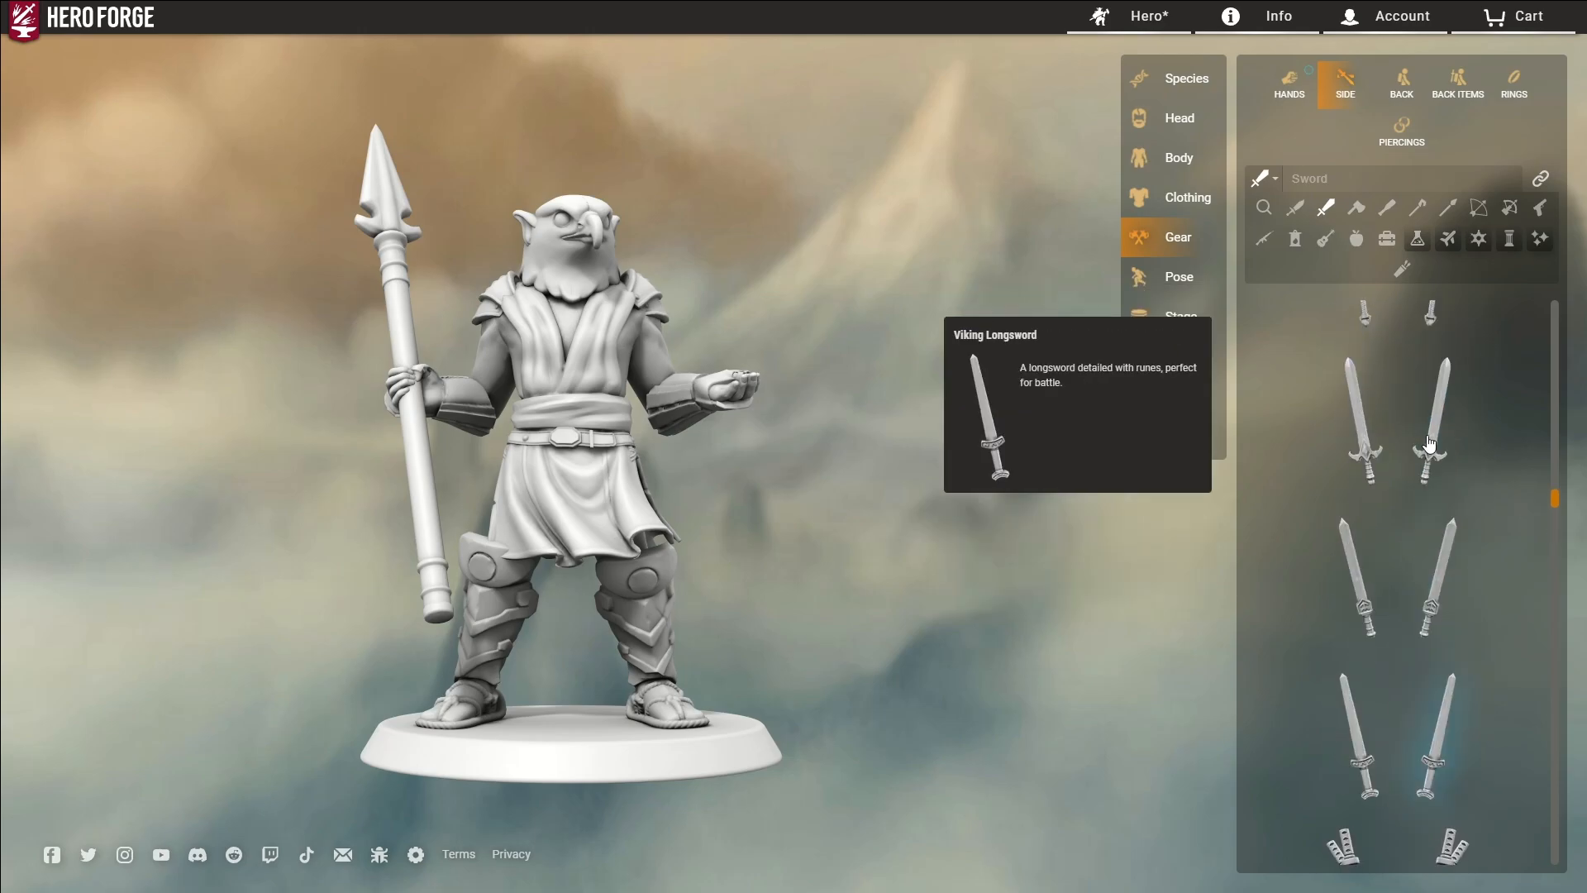
click(1439, 578)
drag(868, 570, 653, 603)
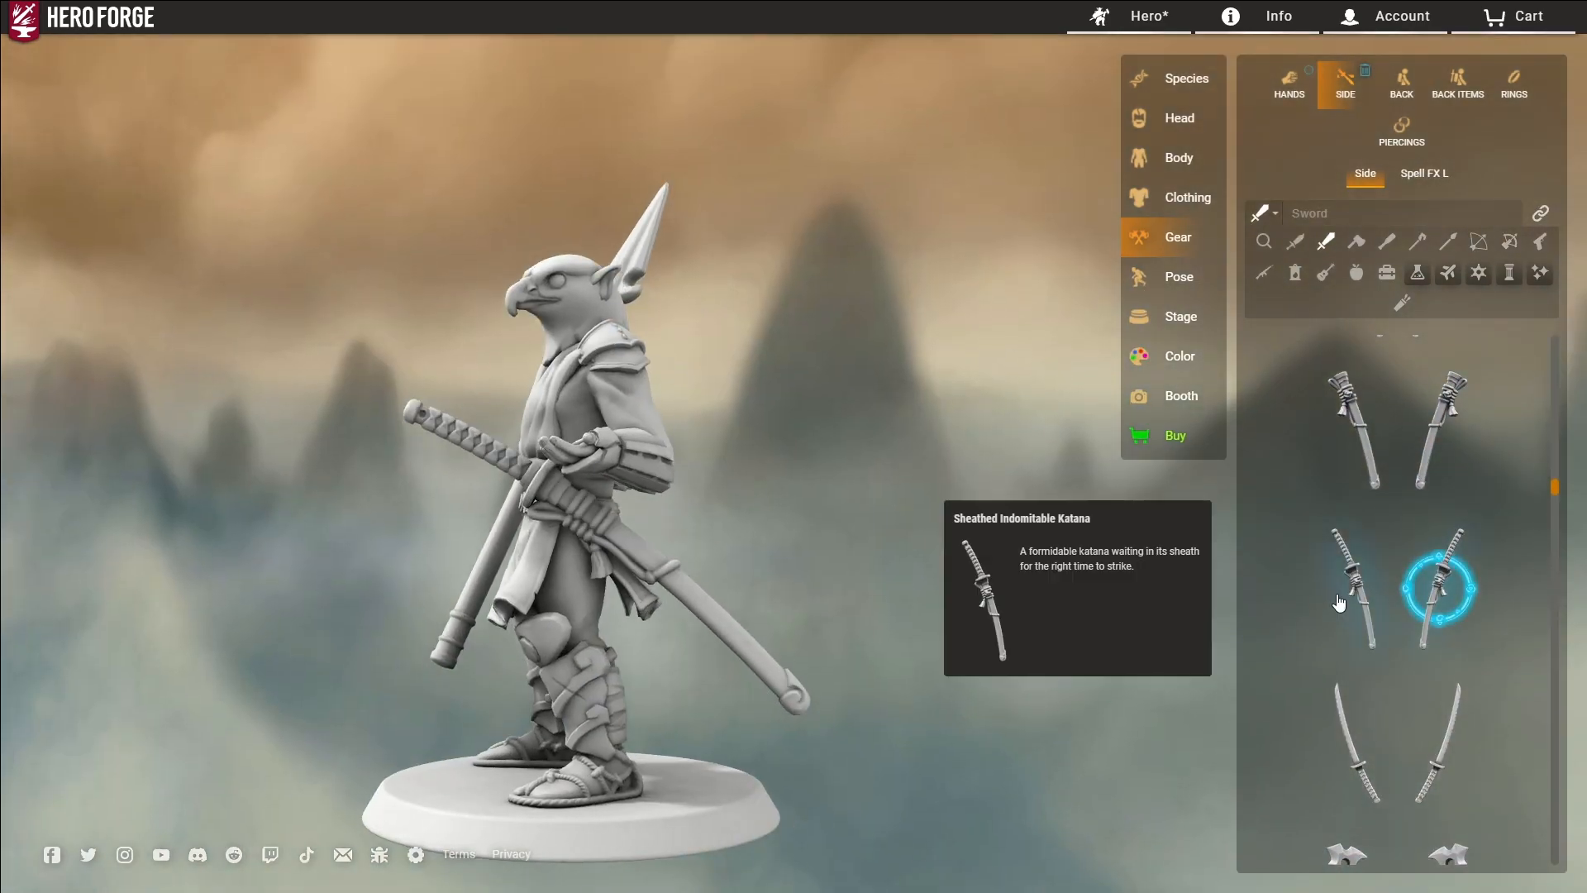
Step: Compare the other swords and equip a sheathed katana with a plain scabbard and broad guard at the left hip
scroll(1452, 516, up, 3)
click(1455, 508)
drag(653, 541, 699, 545)
scroll(1446, 521, up, 15)
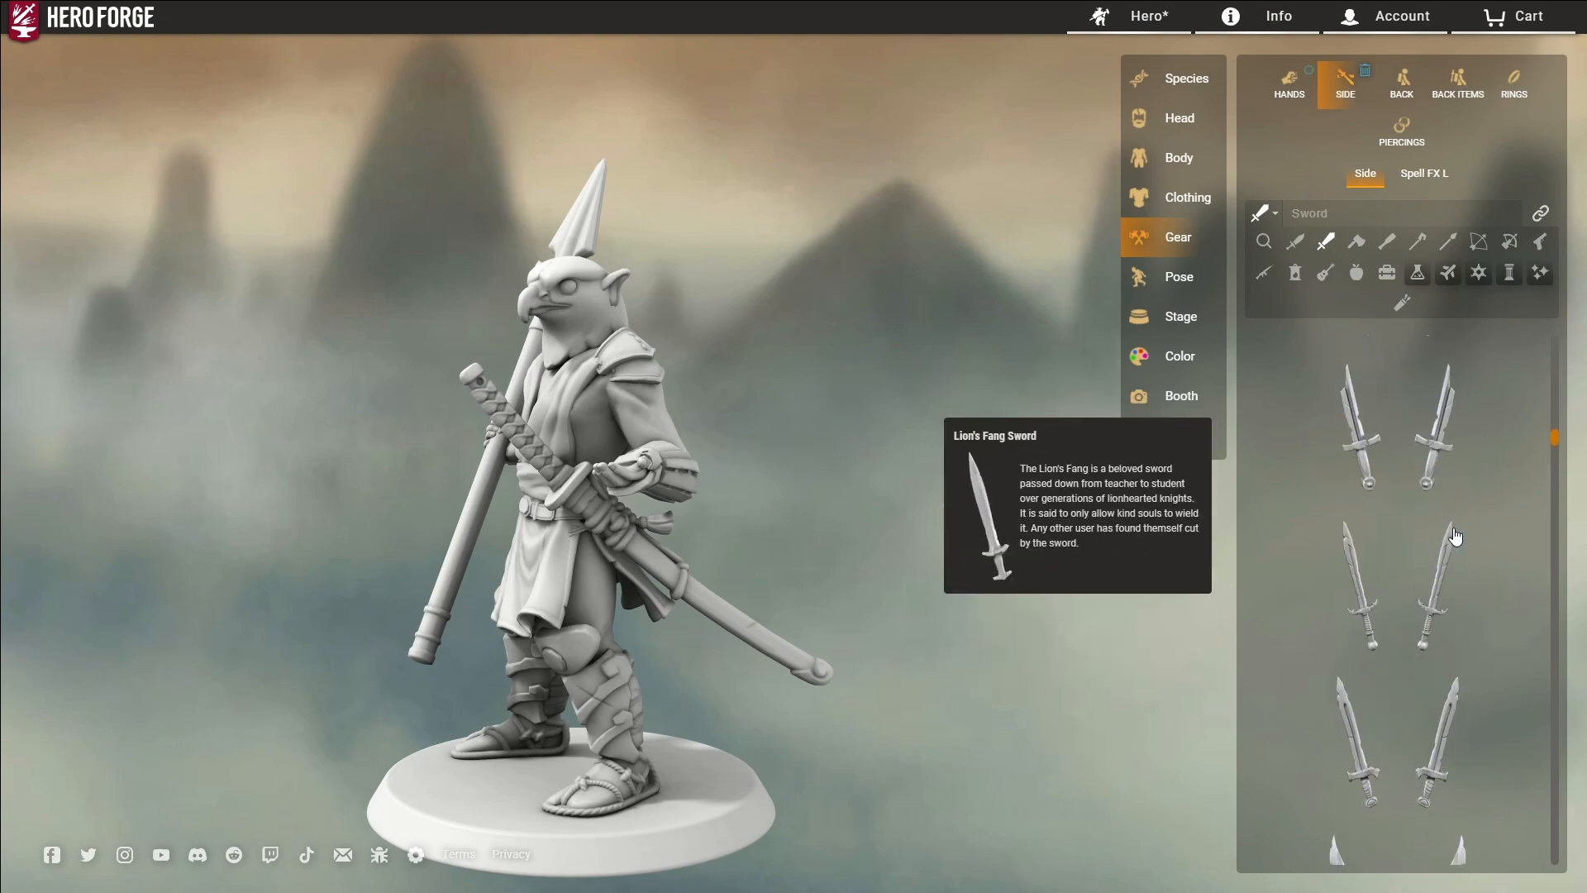
scroll(1453, 534, down, 10)
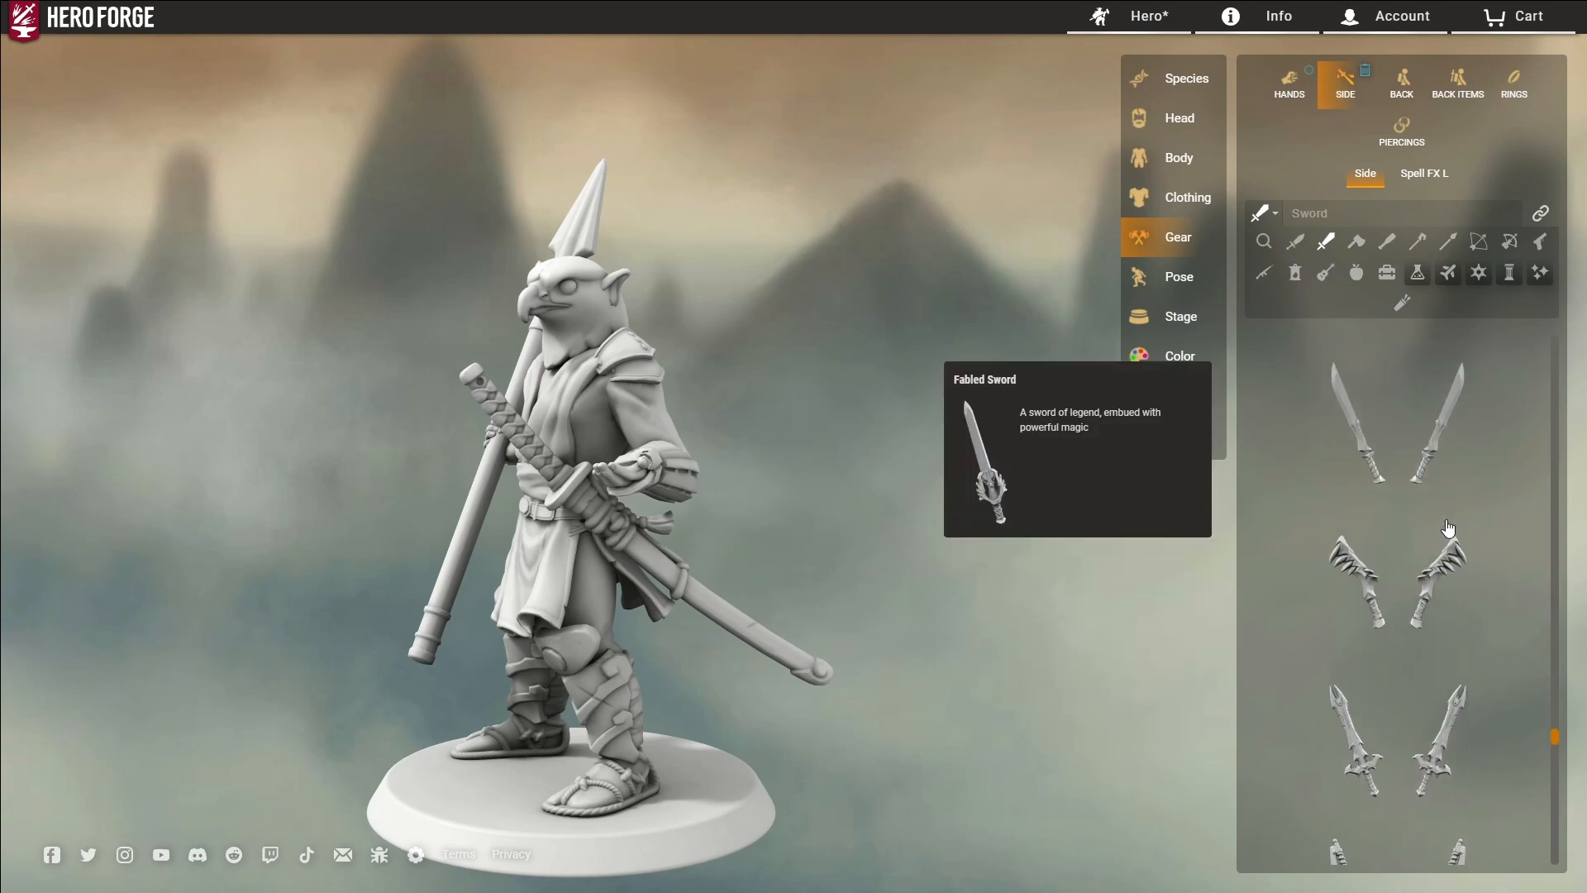
scroll(1449, 528, down, 5)
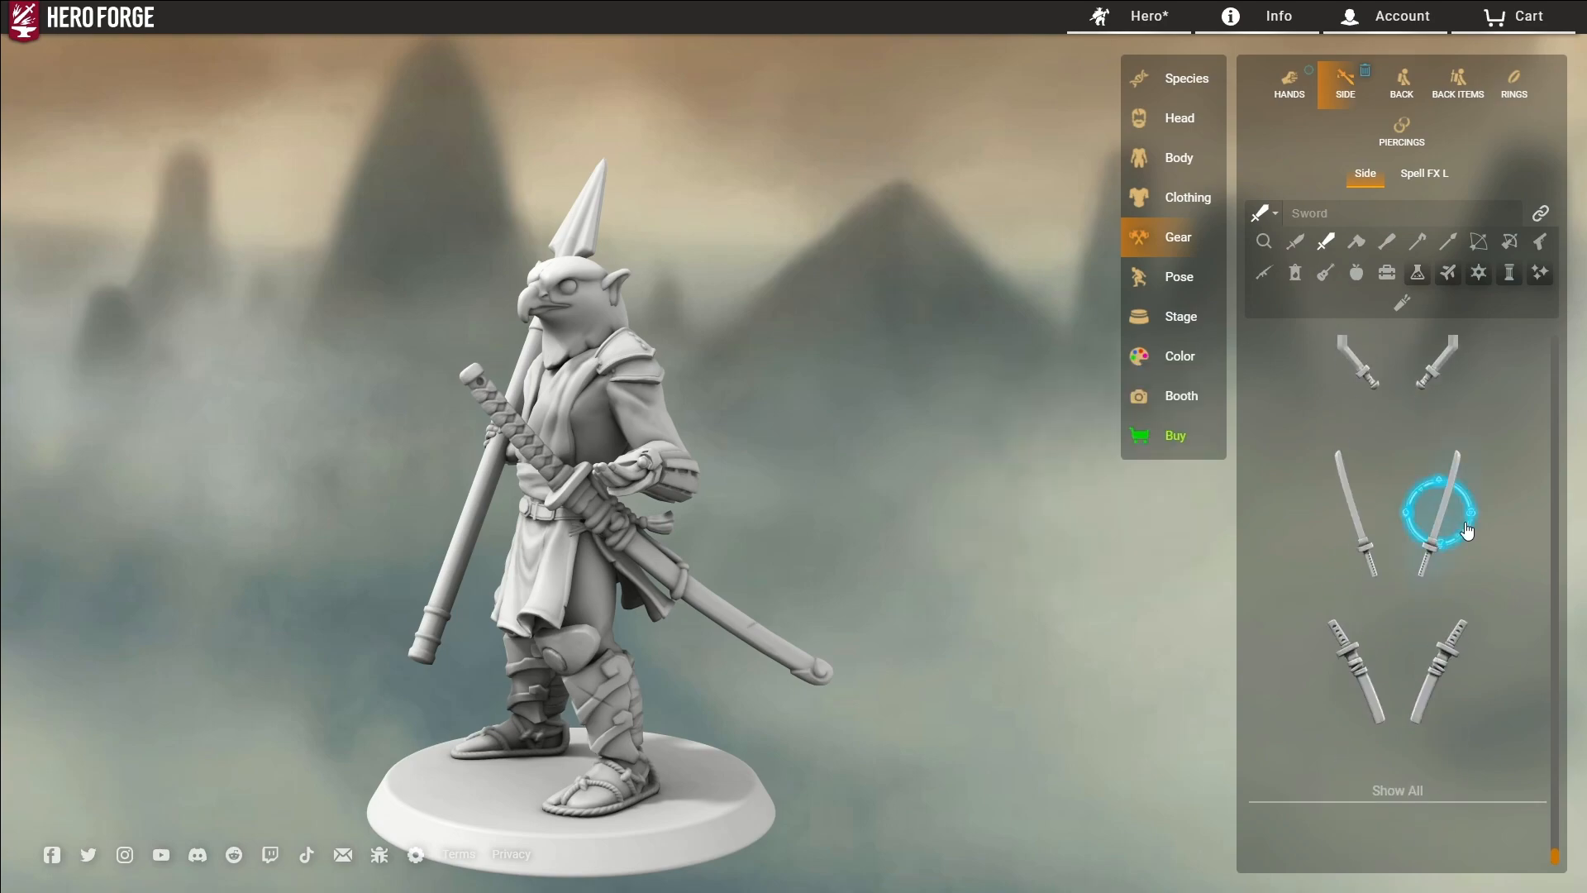
scroll(1471, 525, up, 3)
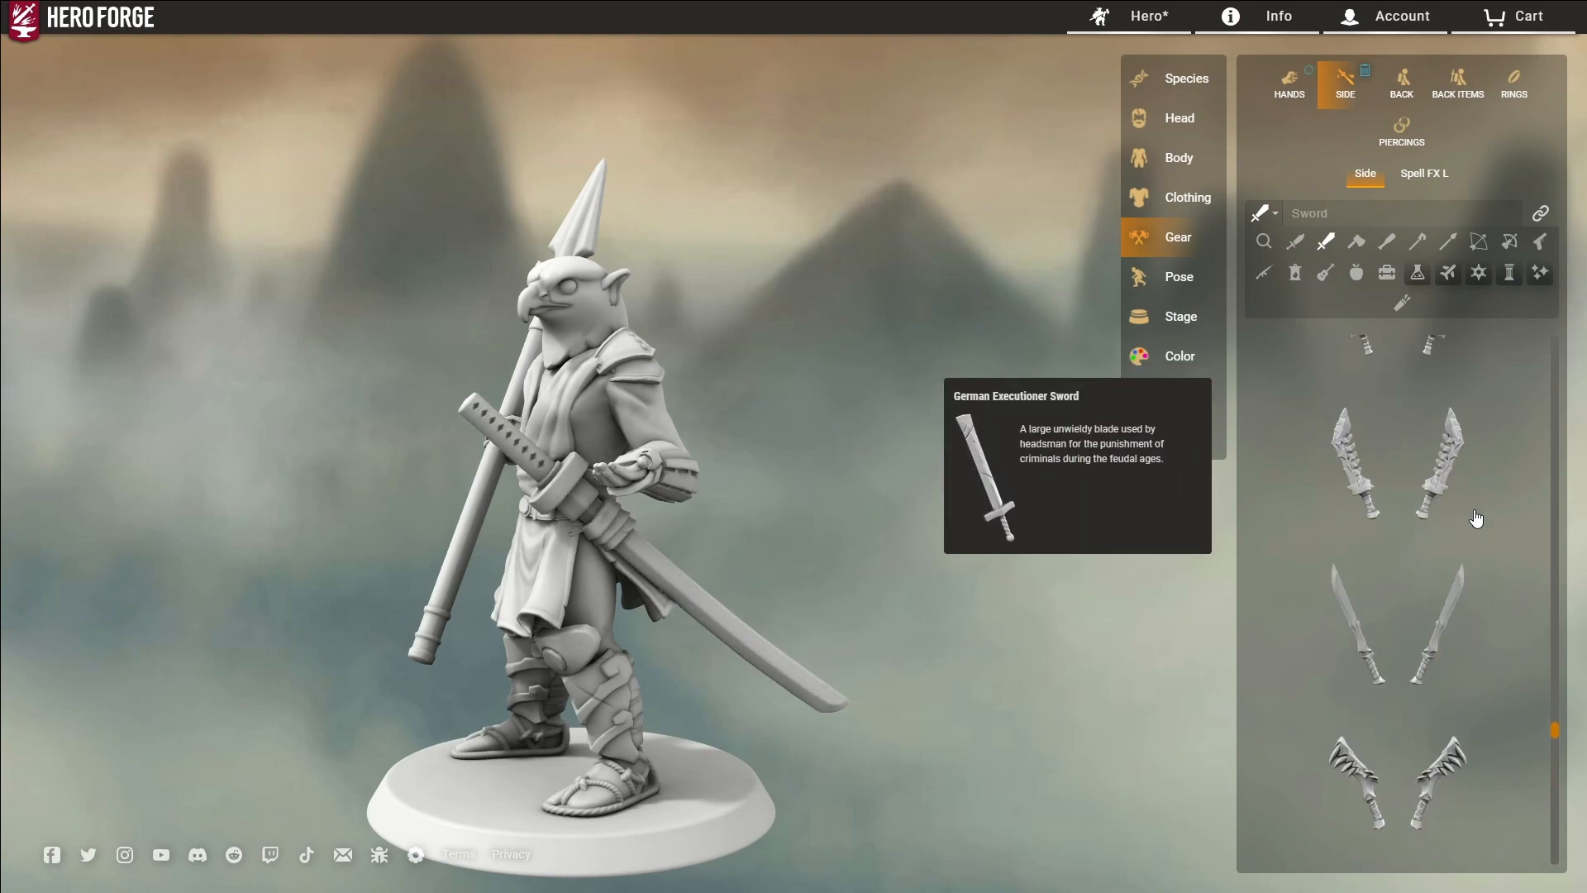
scroll(1477, 518, up, 5)
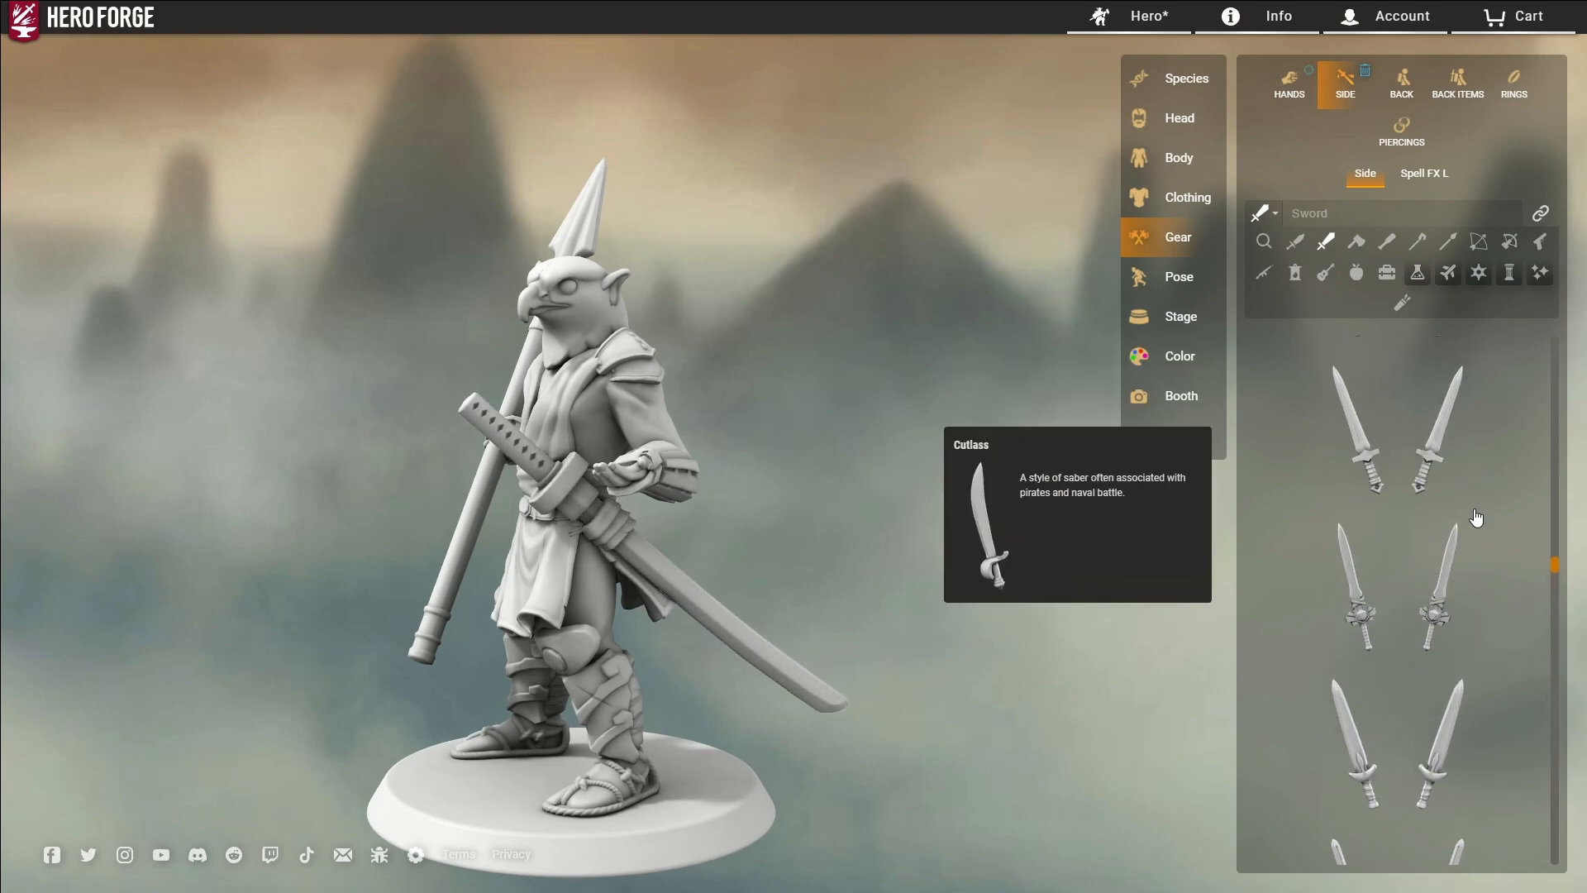
scroll(1477, 518, up, 3)
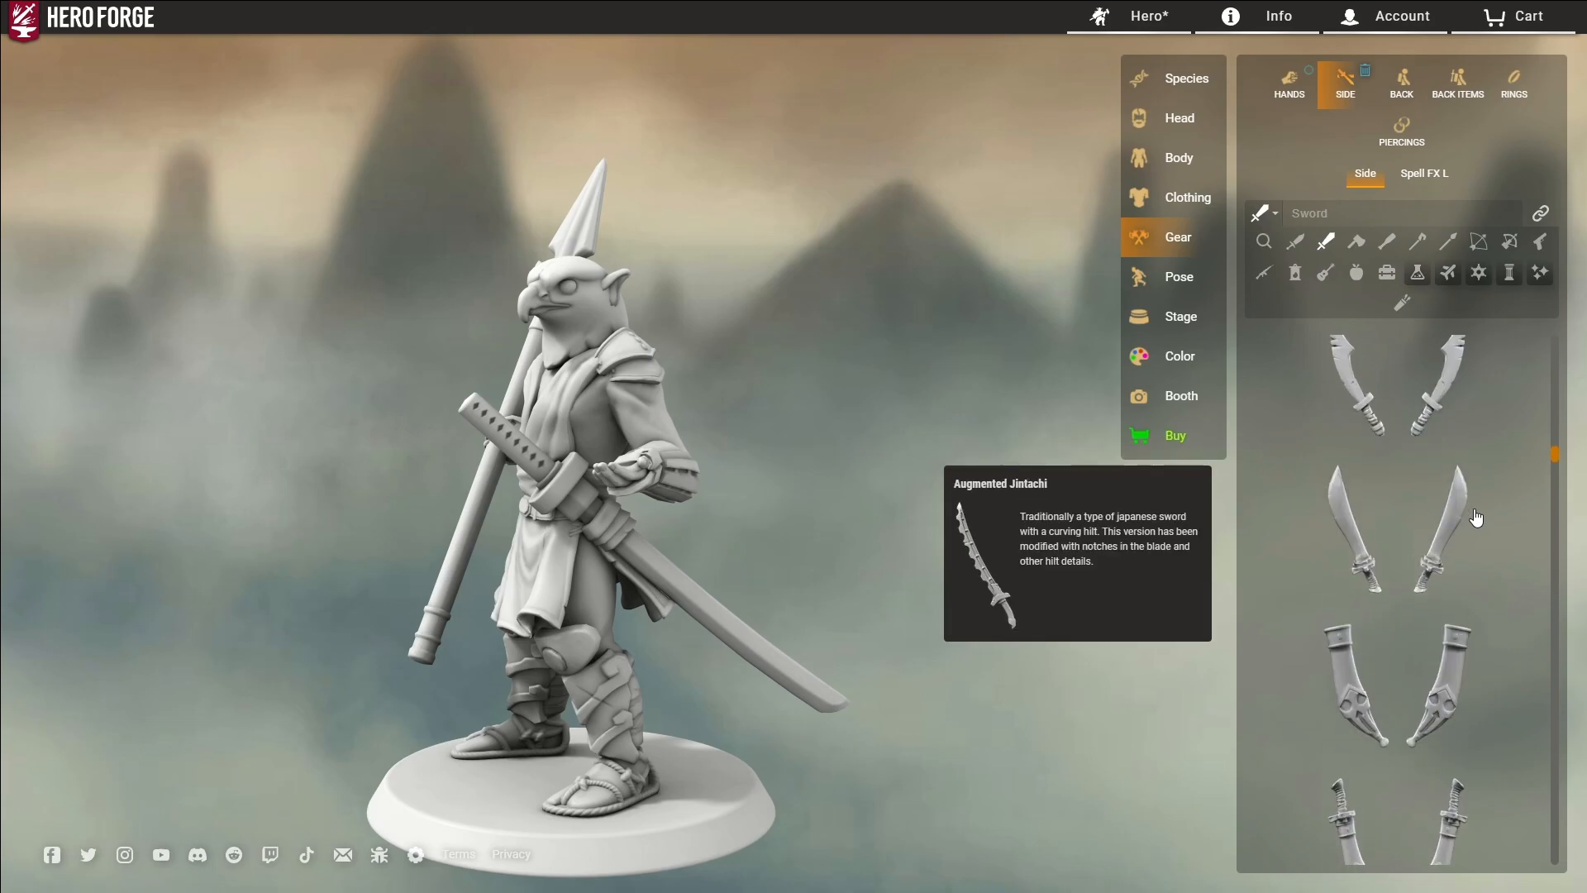
Step: Give the Kotengu a pair of XL feathered wings on its back and look through the other wing styles
drag(744, 522, 951, 521)
scroll(797, 514, up, 2)
click(1174, 157)
click(1402, 83)
click(1402, 132)
click(1458, 82)
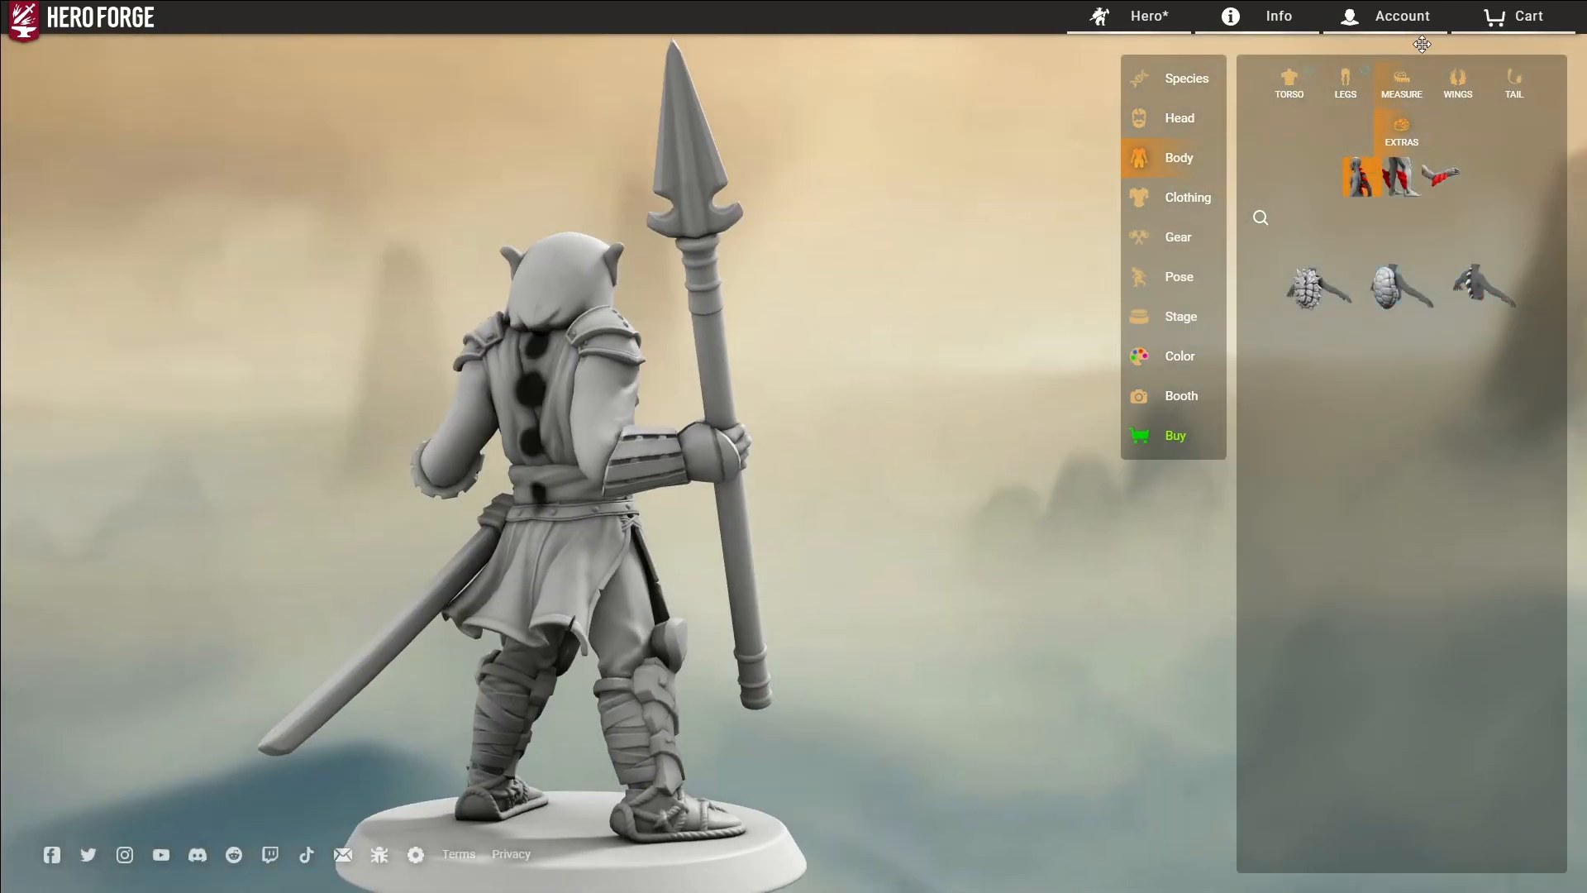
click(1356, 335)
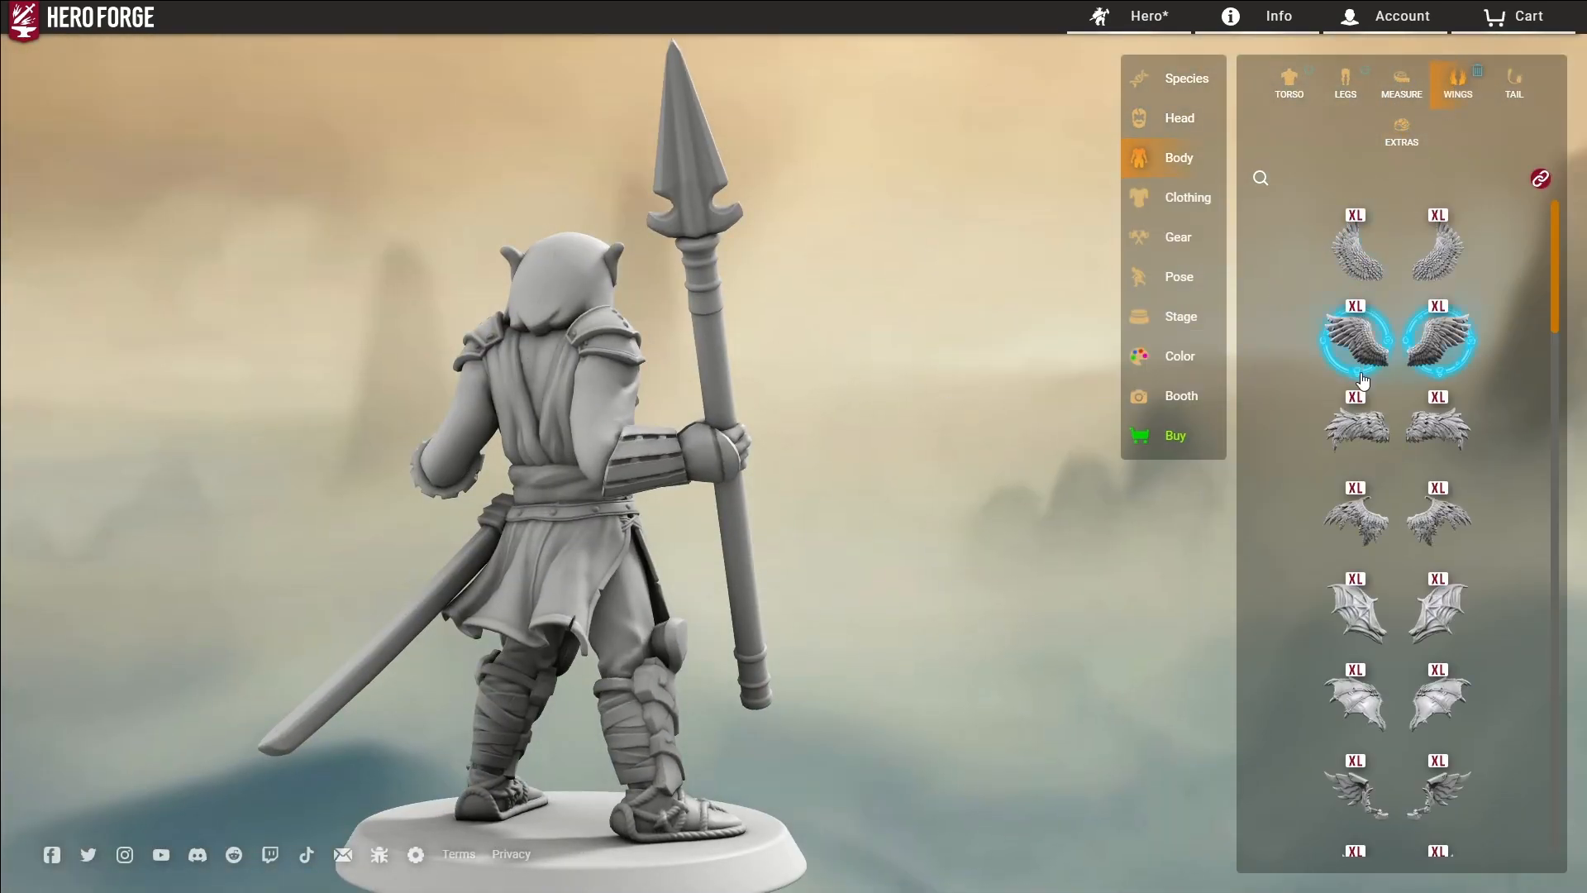
scroll(1356, 579, down, 5)
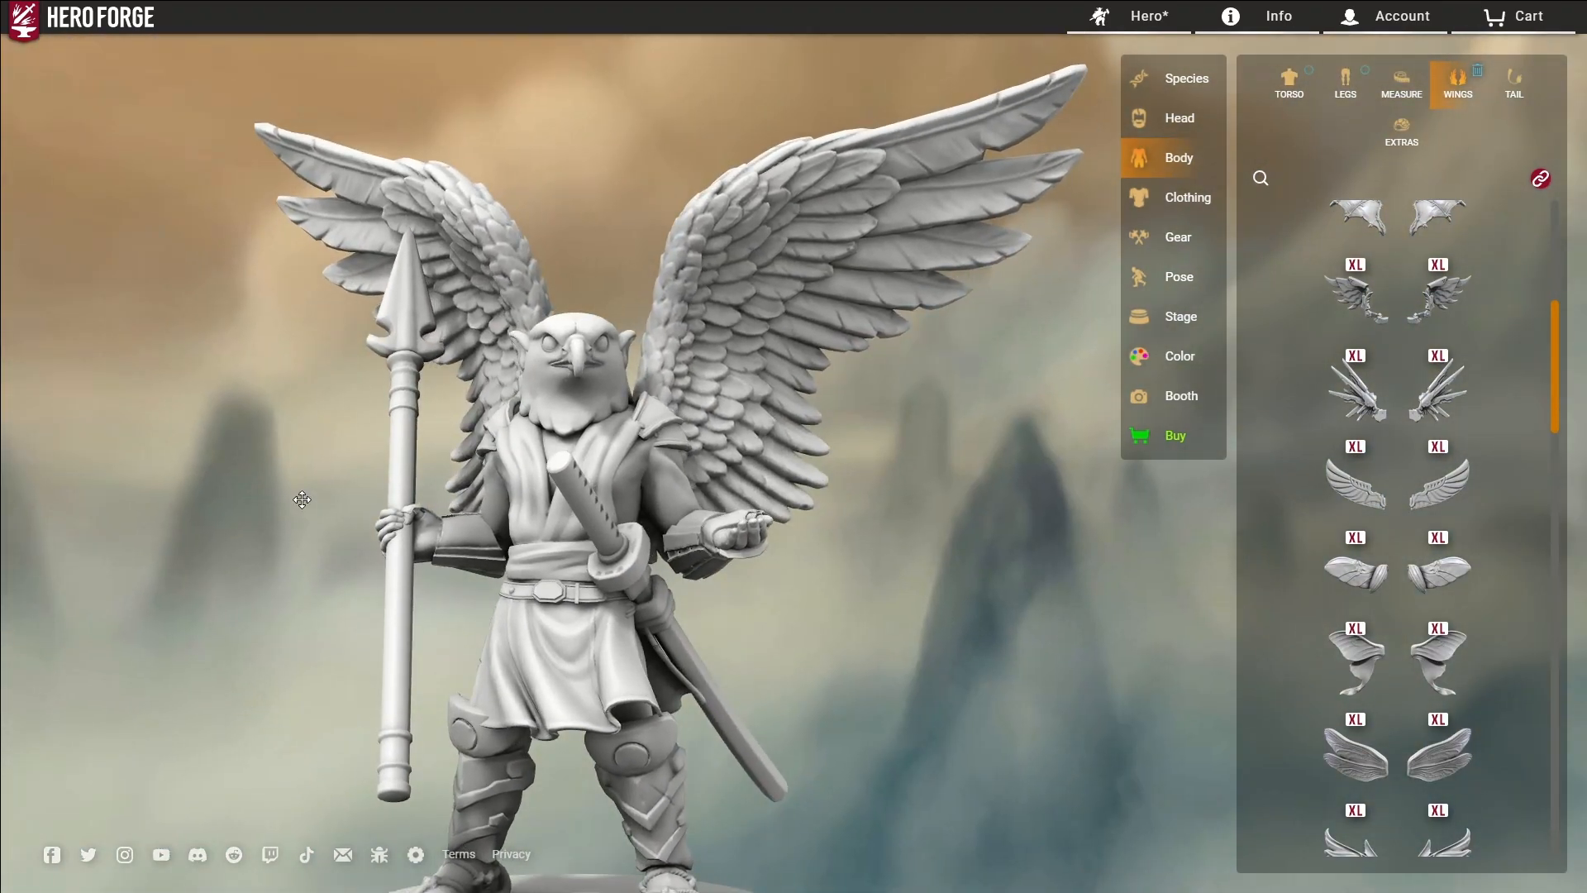
scroll(1356, 451, down, 3)
scroll(1356, 451, down, 6)
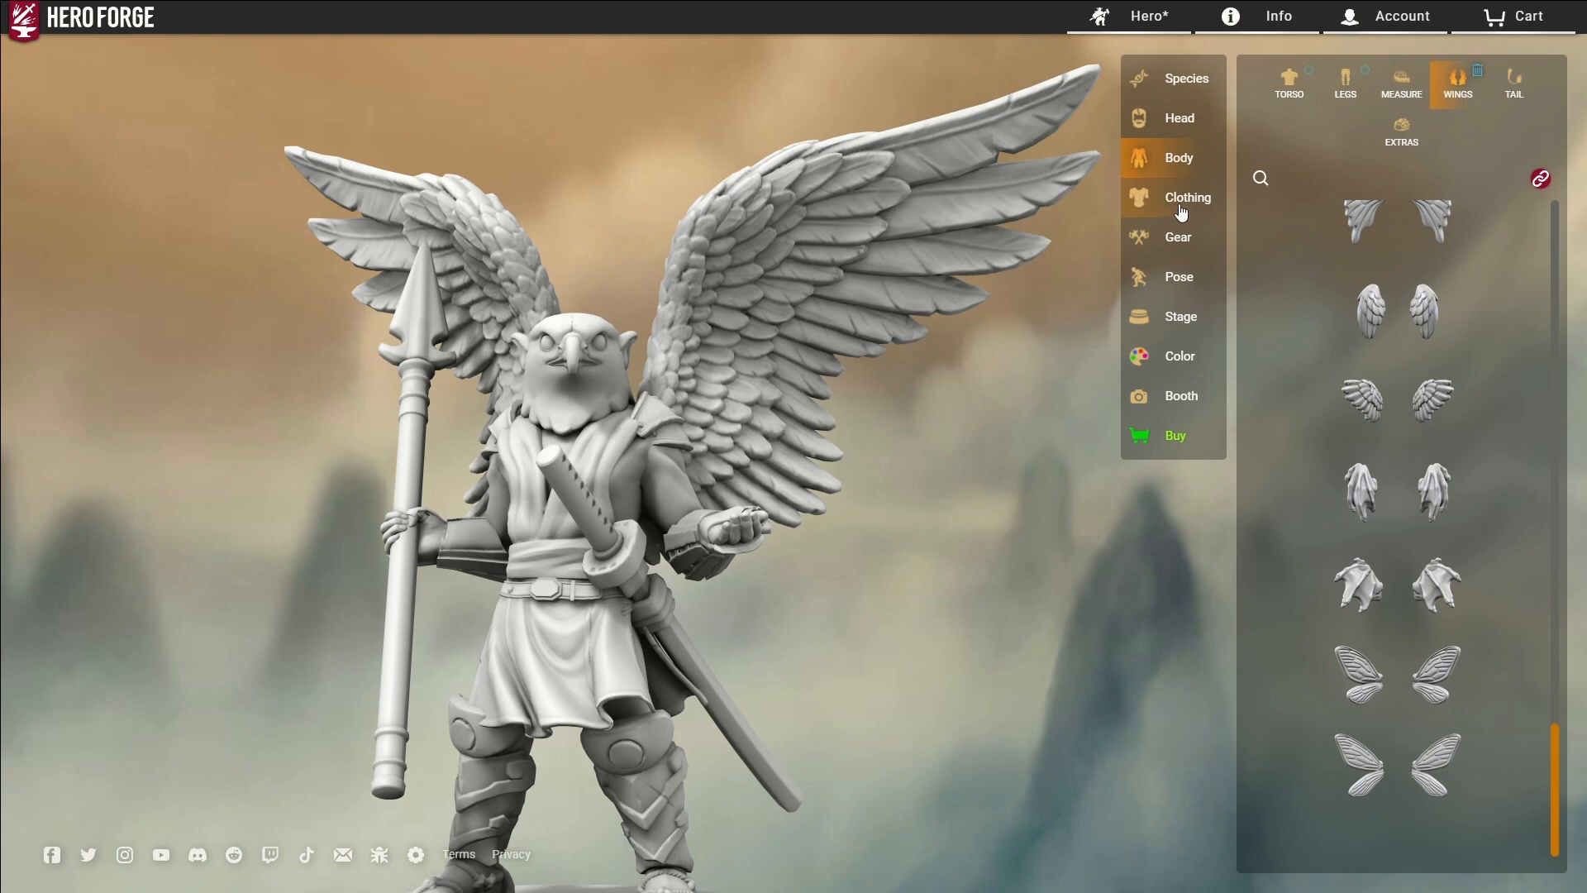
Step: Look through the torso's alternative arm and hand variants
click(1174, 206)
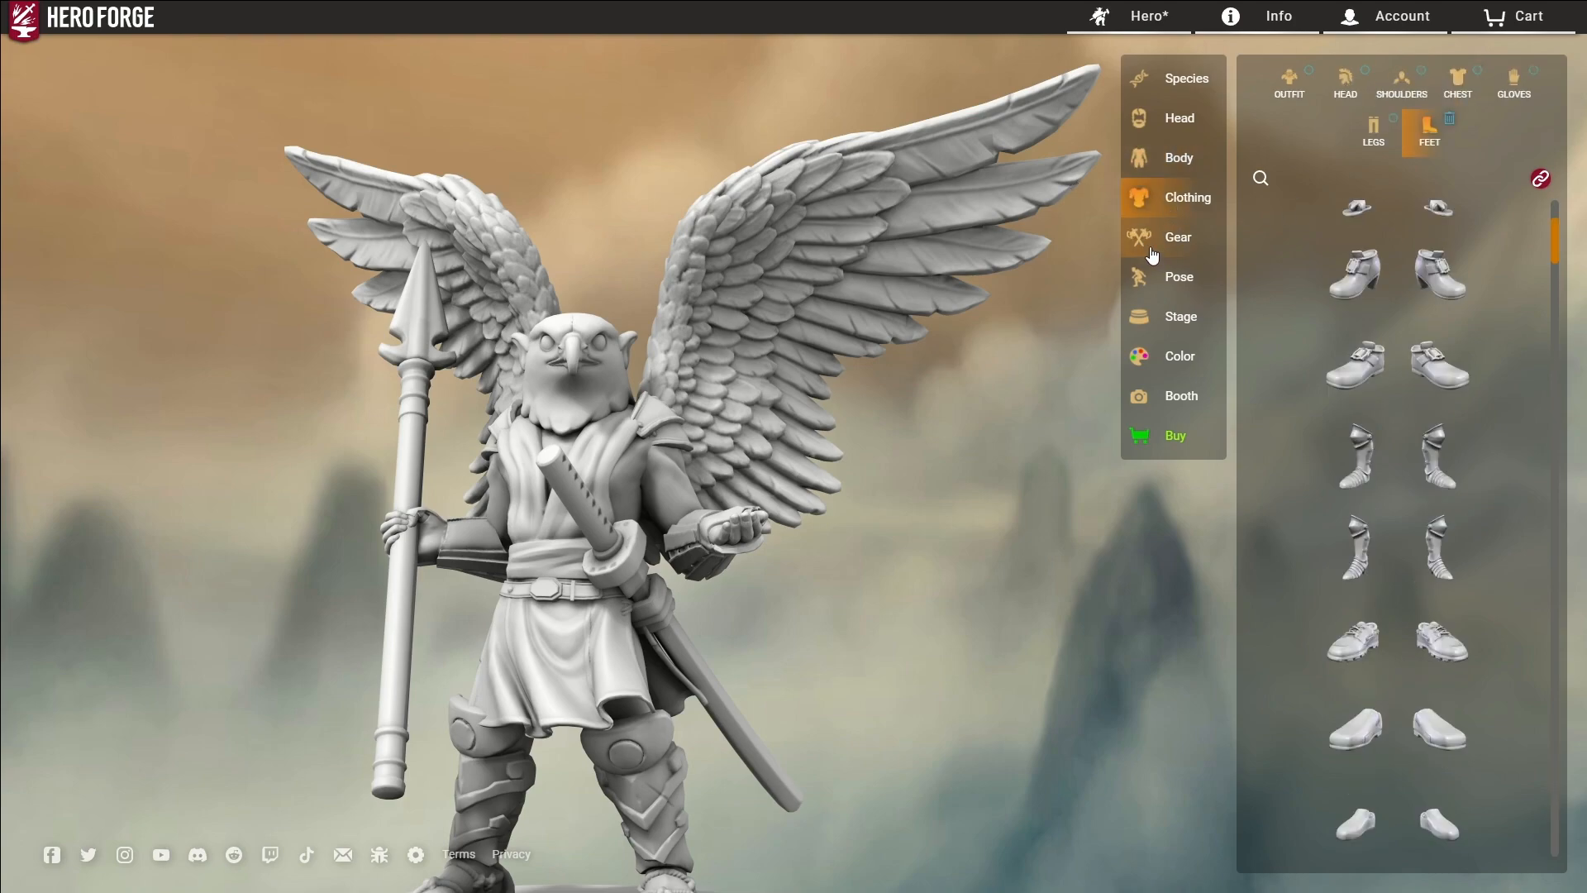
click(1173, 157)
click(1402, 83)
click(1289, 83)
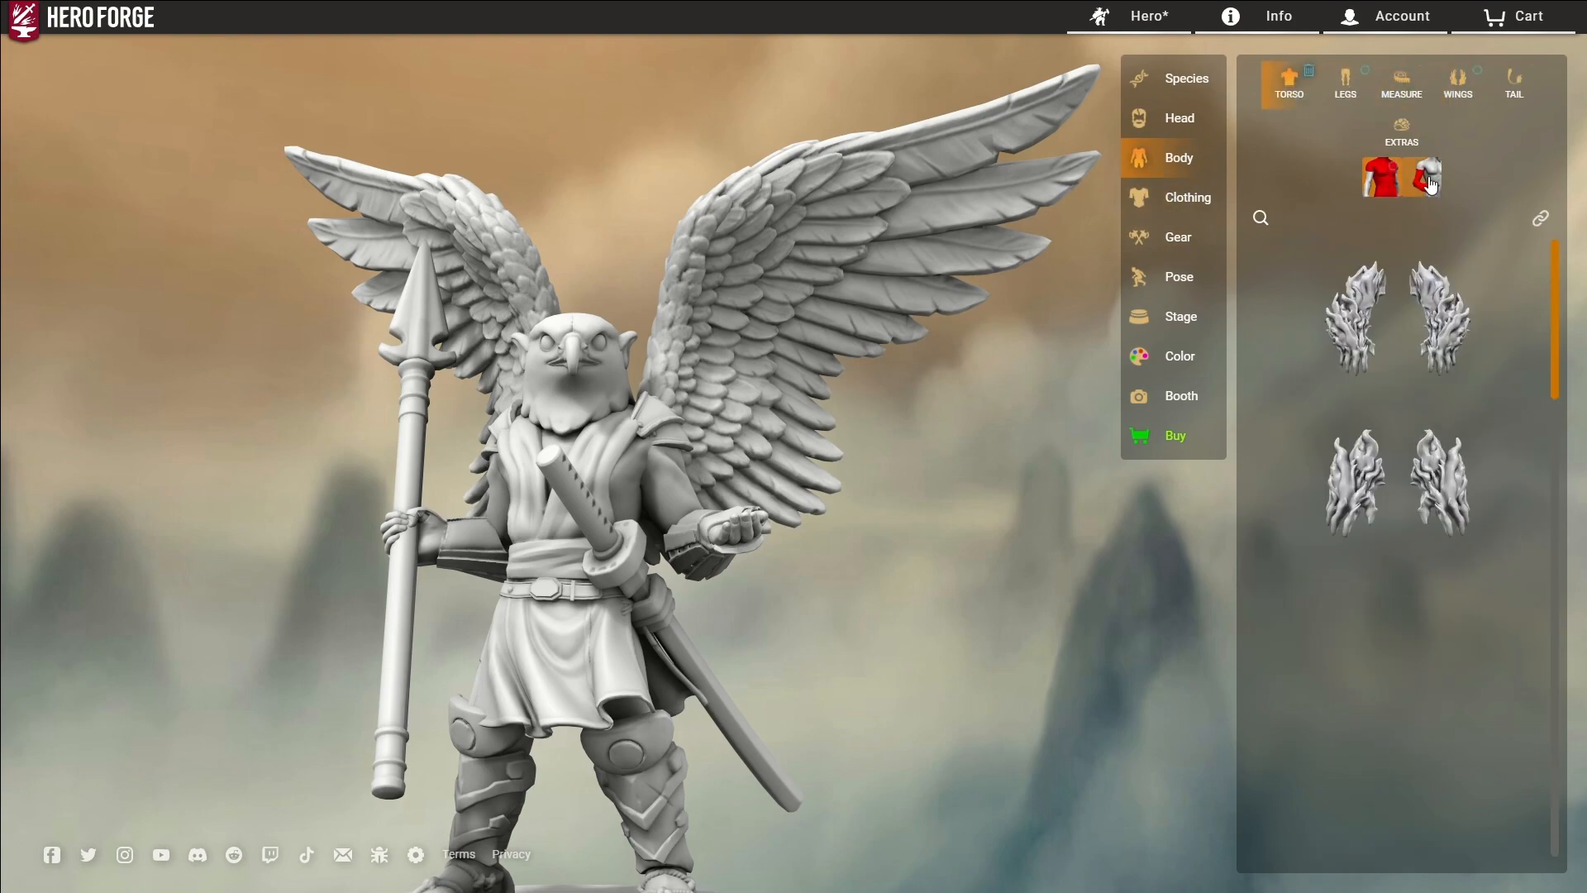
scroll(1423, 467, down, 4)
click(1422, 458)
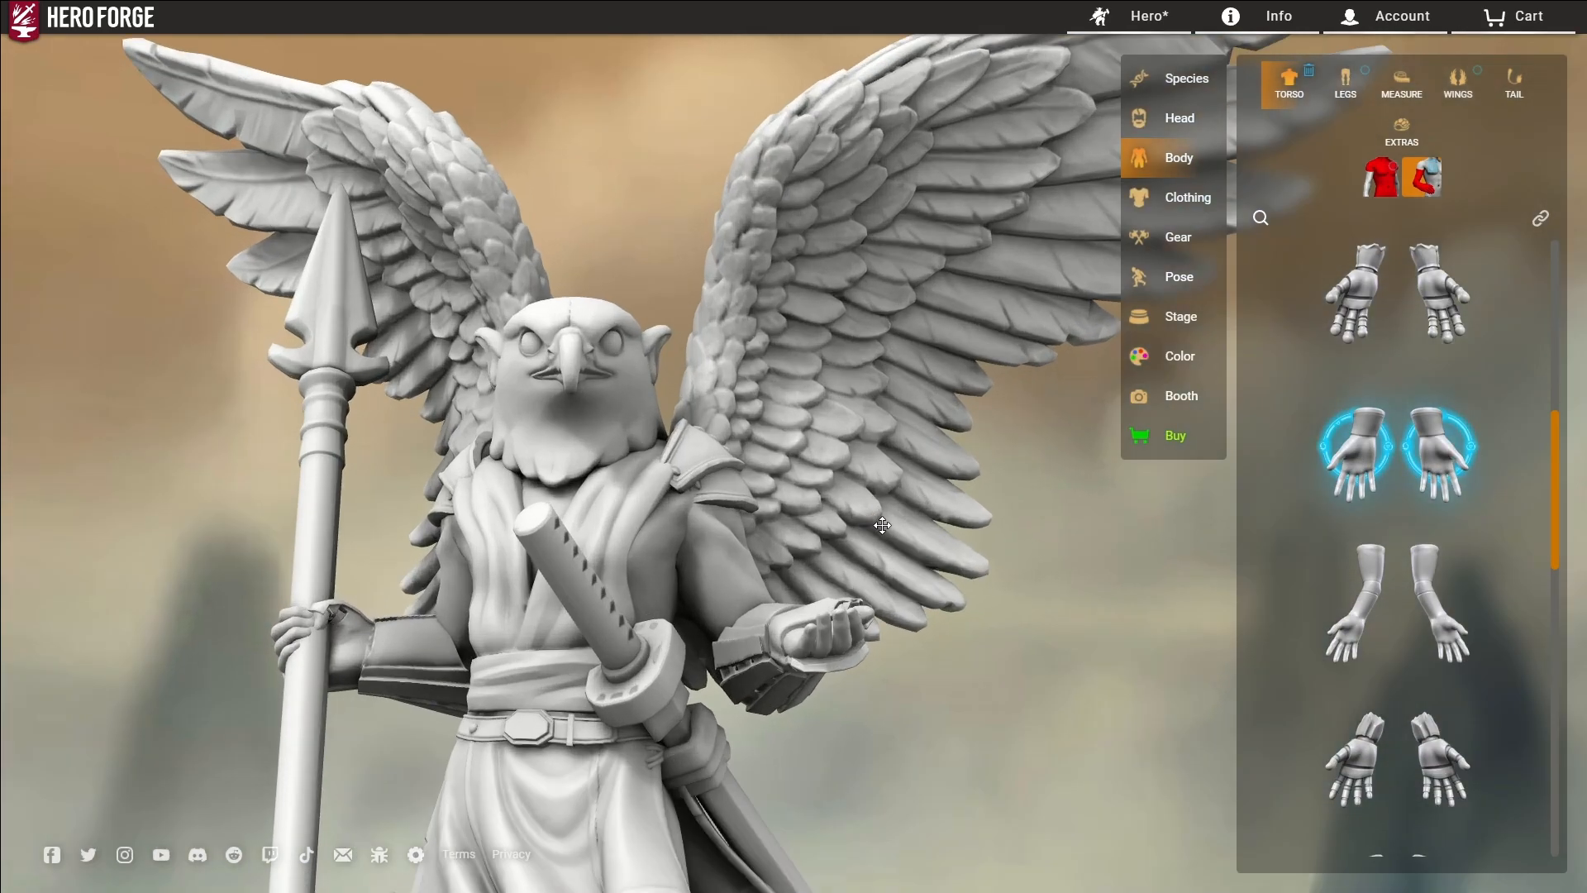
scroll(1335, 620, down, 5)
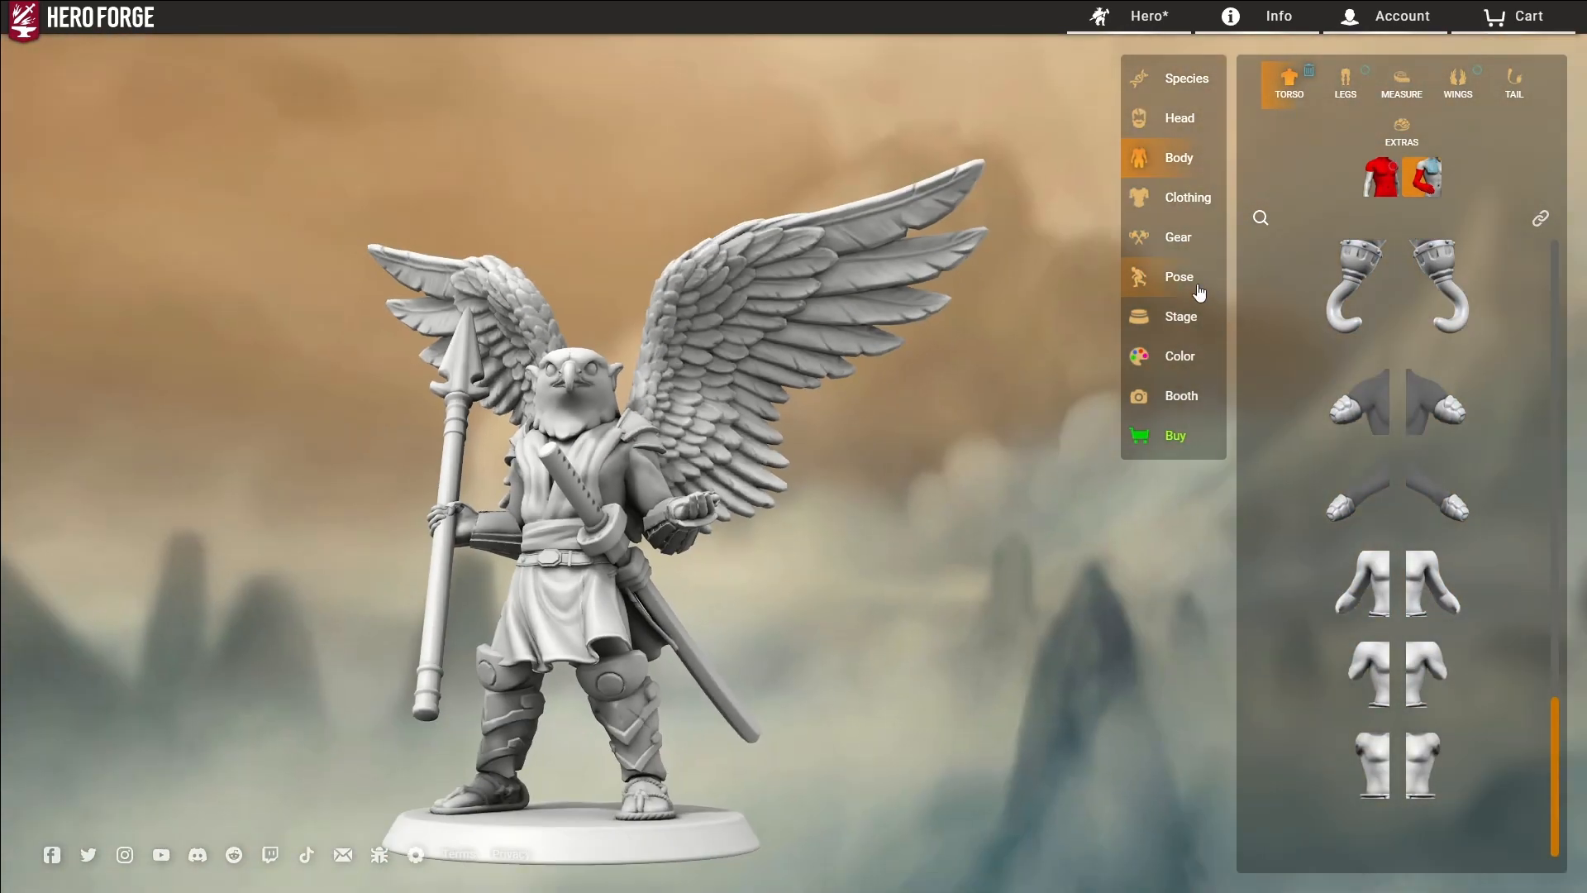
Step: Apply the Standing Still body pose and twist the right elbow, shoulder and wrist to raise the spear arm
click(1166, 279)
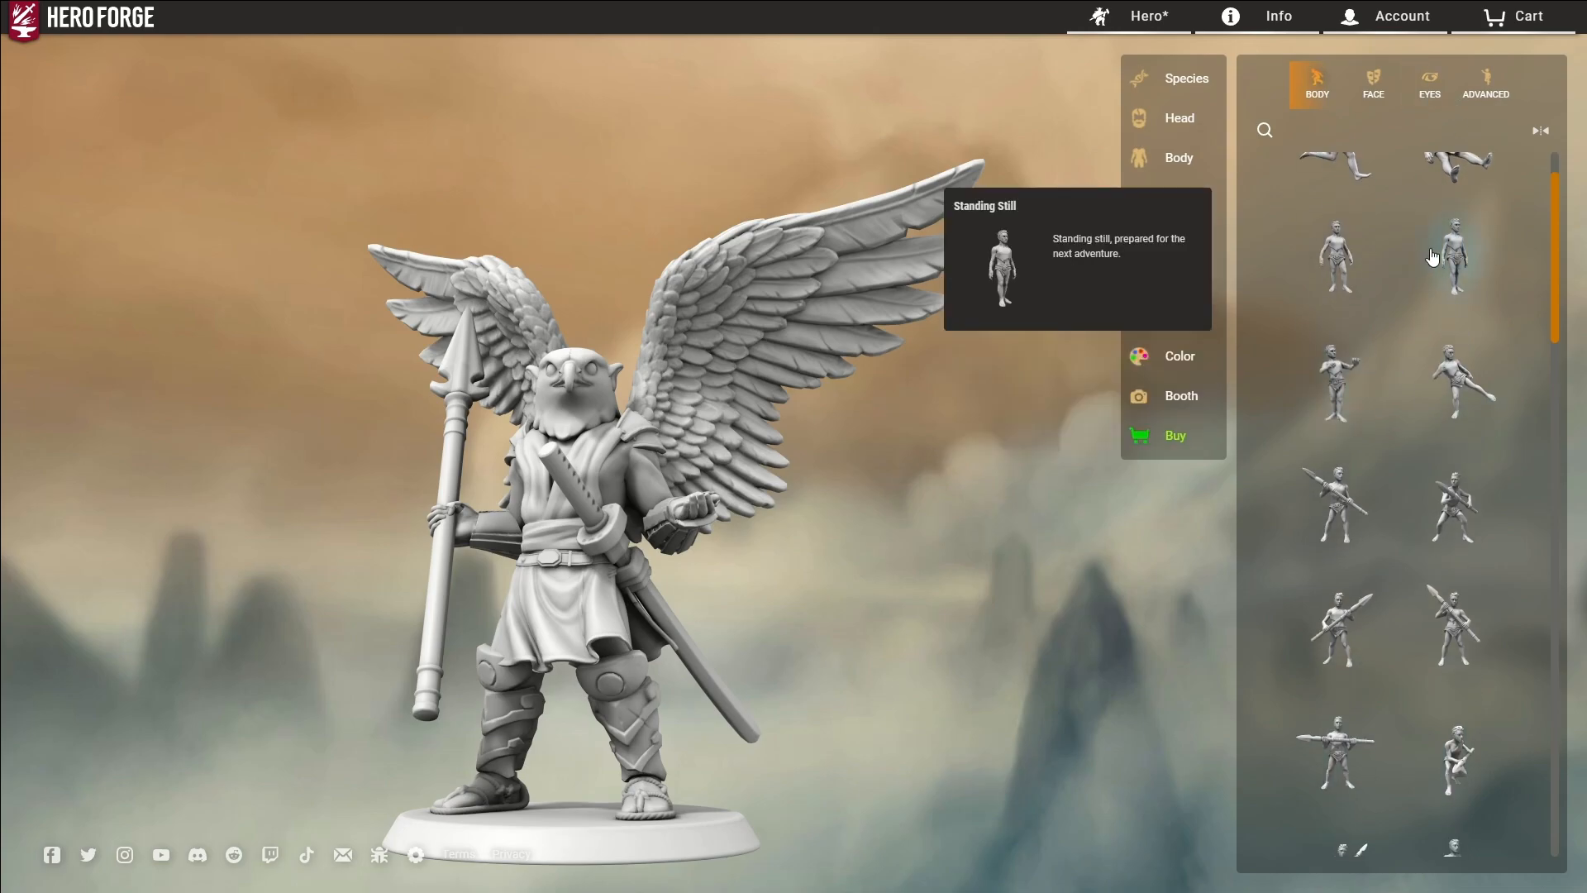
click(1455, 254)
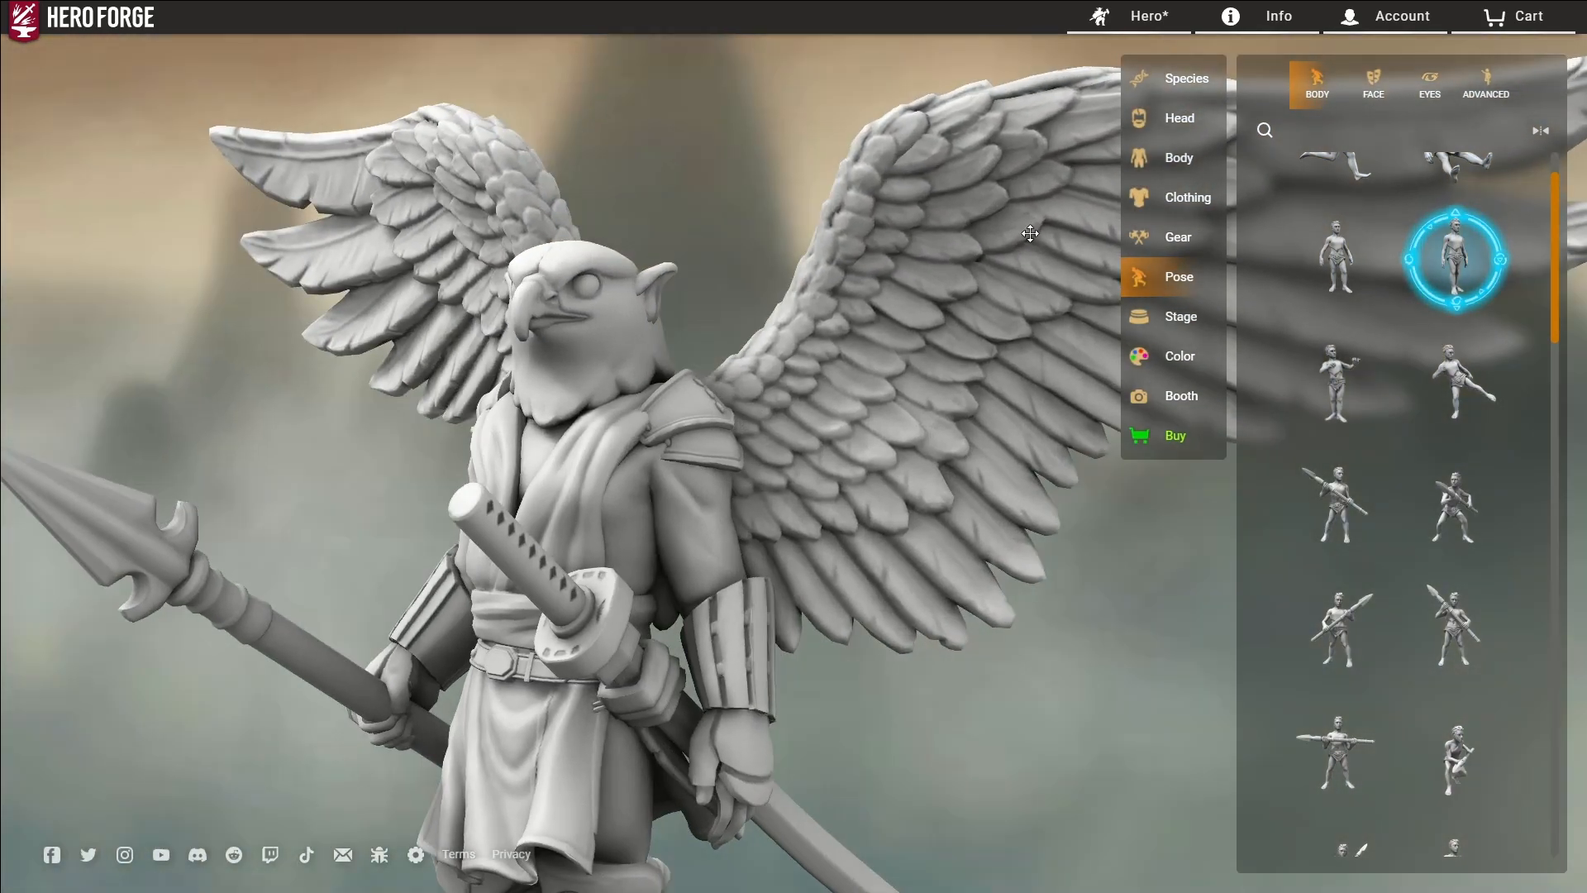
click(1488, 86)
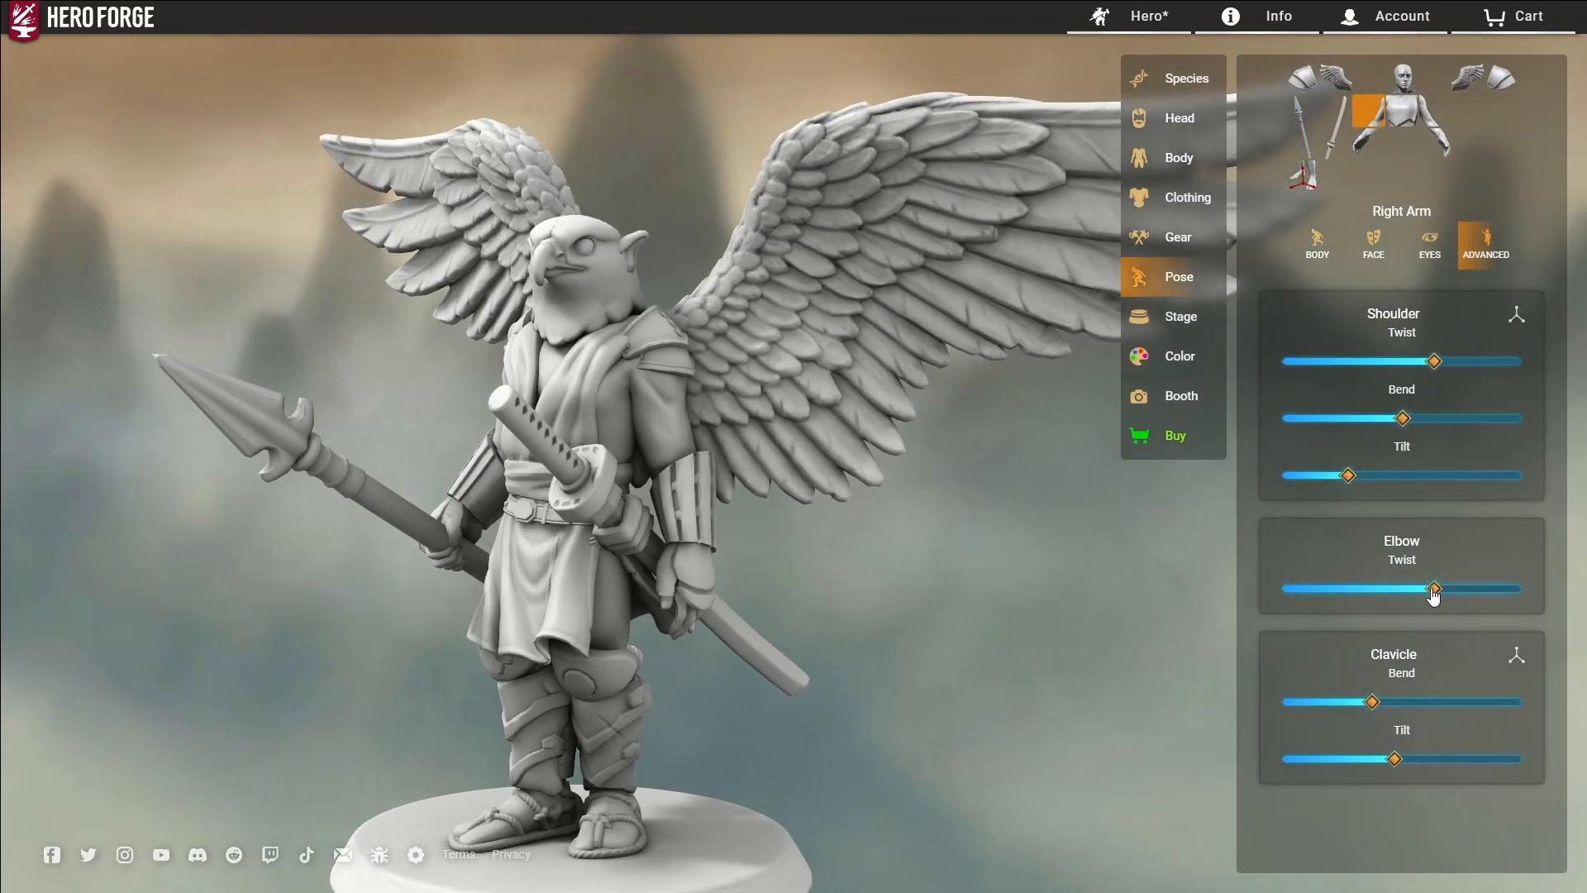
drag(1435, 589, 1379, 589)
mouse_move(1436, 362)
mouse_down()
mouse_move(1478, 364)
mouse_move(1457, 364)
mouse_up()
drag(595, 506, 818, 427)
click(1365, 147)
drag(1362, 362, 1380, 368)
Step: Rotate the Partizan upright in the right hand and check the placement of the katana at the left hip
click(1306, 129)
drag(1432, 454, 1325, 457)
drag(951, 645, 730, 664)
click(1336, 128)
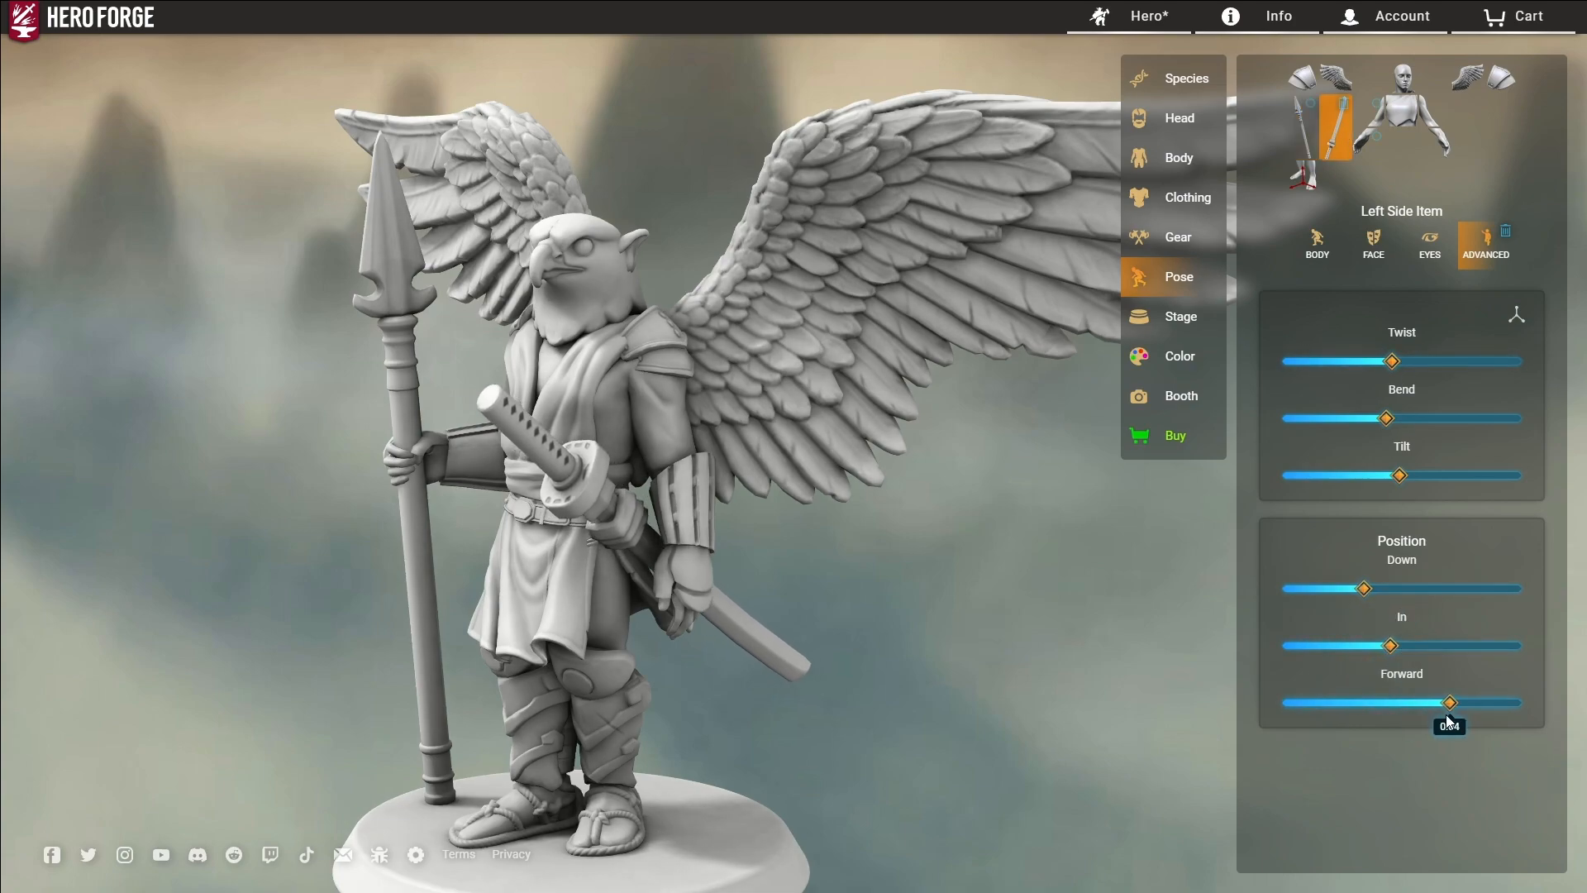
drag(735, 760, 686, 762)
Step: Bend the left elbow strongly to raise the left hand towards the katana's hilt
click(1443, 128)
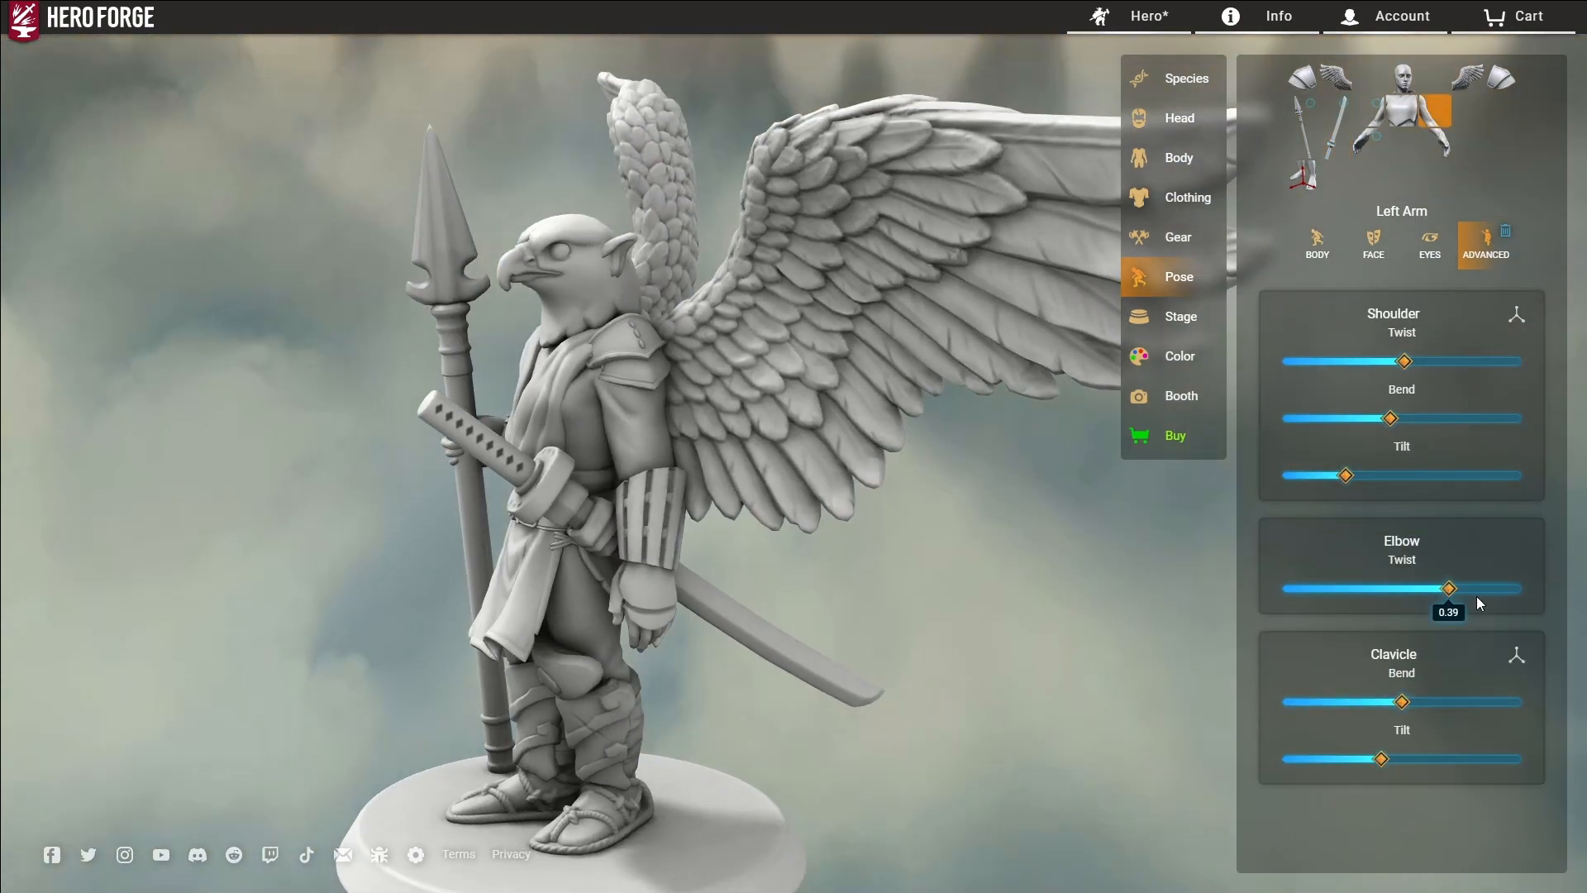
drag(1300, 618, 1313, 622)
drag(719, 586, 950, 574)
Step: Give the left hand a curled, partly closed pose and adjust the wrist's twist and bend
click(1442, 152)
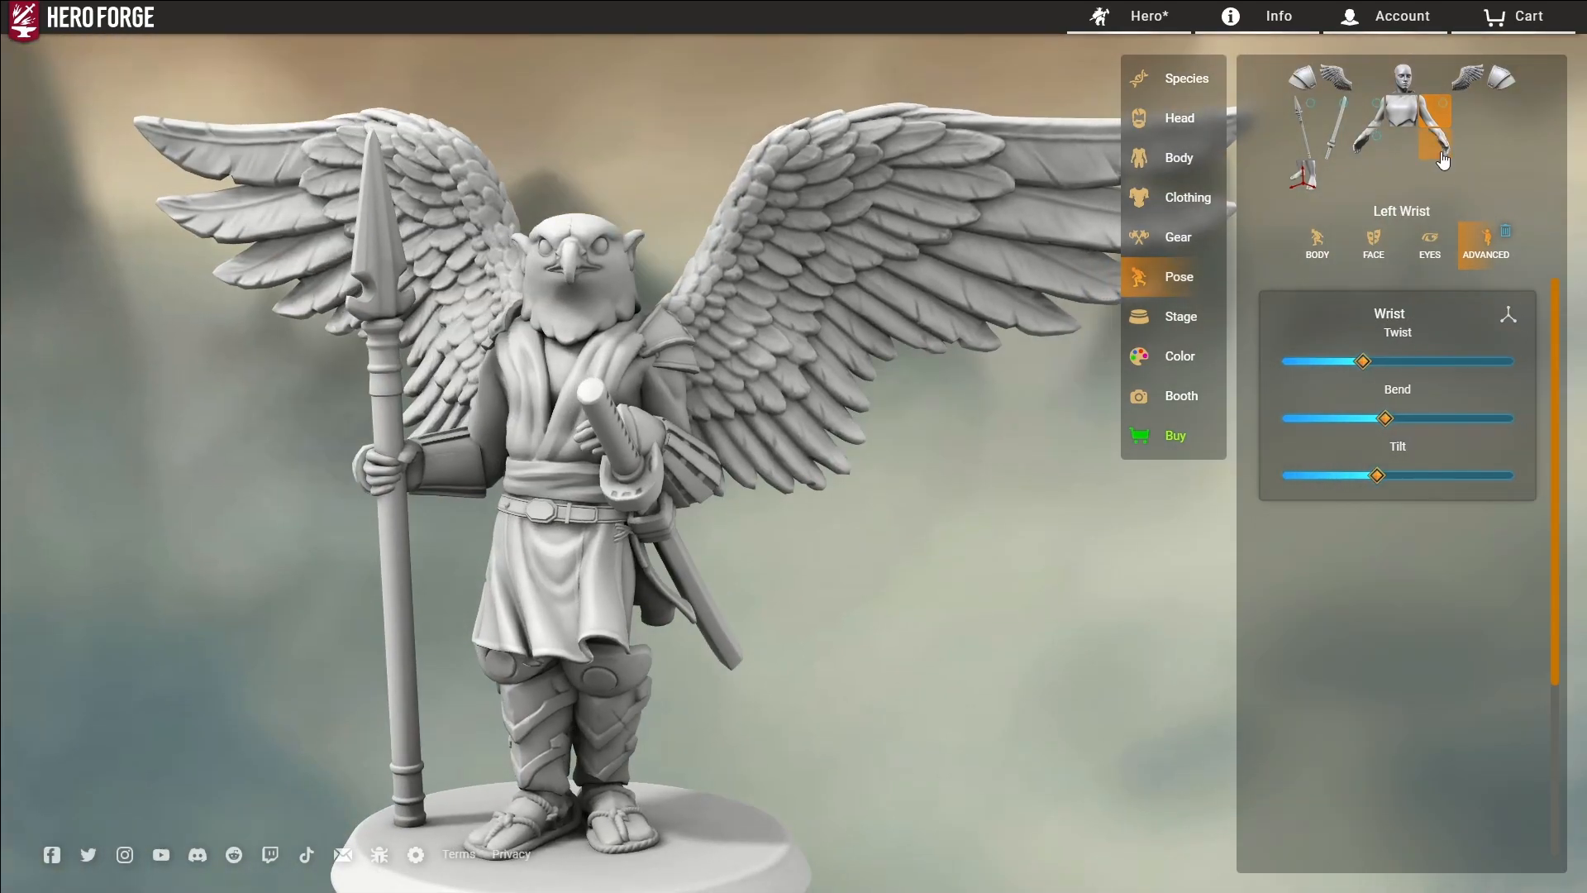
scroll(1384, 621, down, 1)
scroll(1384, 621, down, 2)
click(1432, 769)
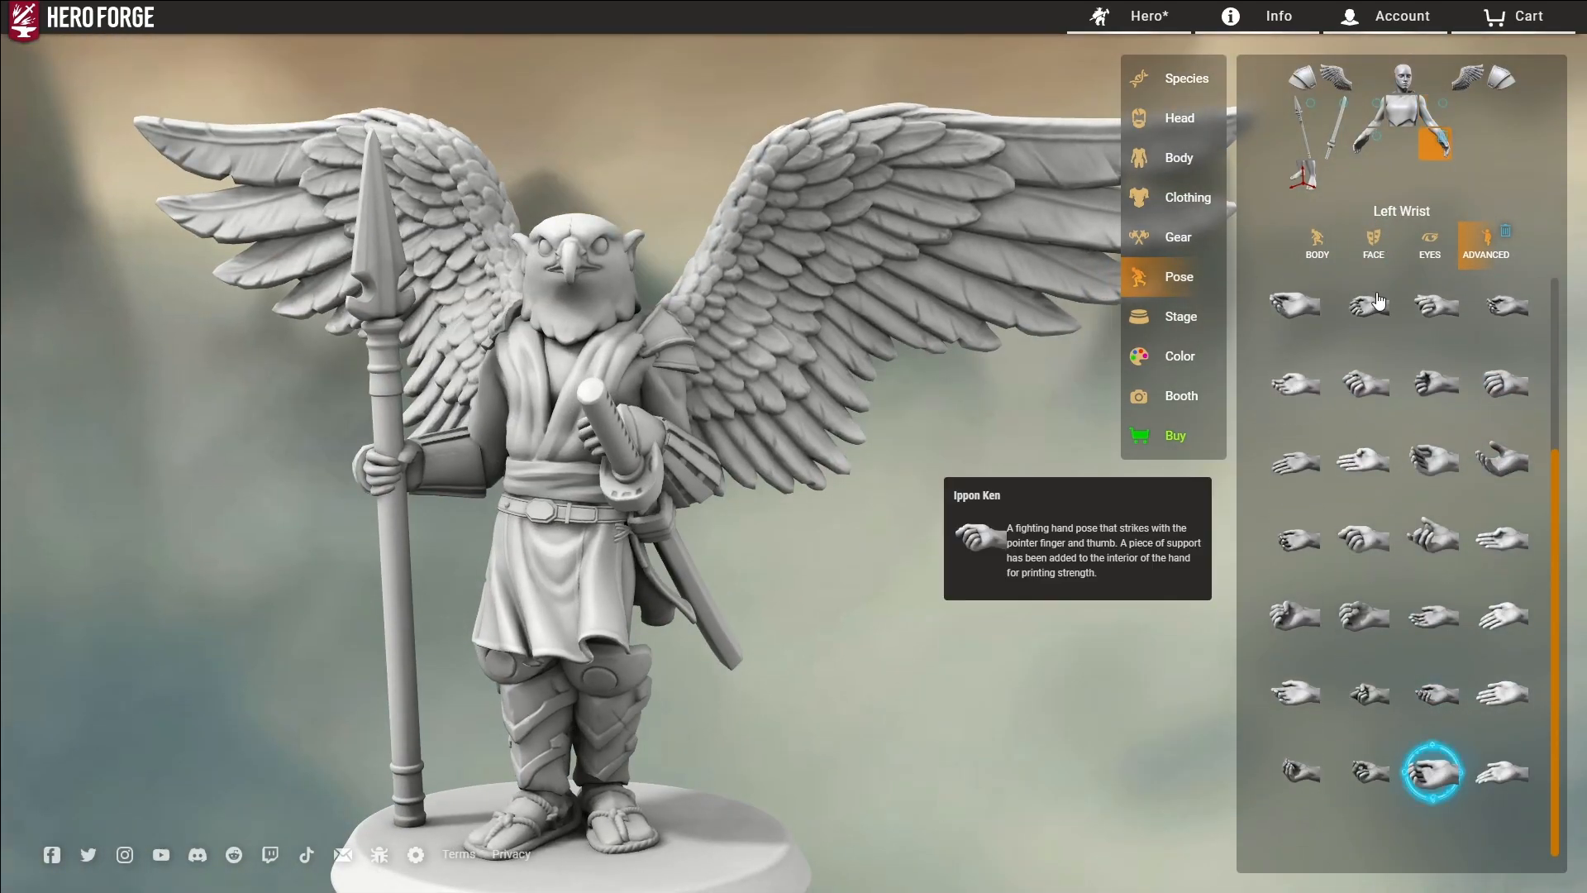
scroll(1469, 471, up, 3)
drag(1362, 360, 1380, 357)
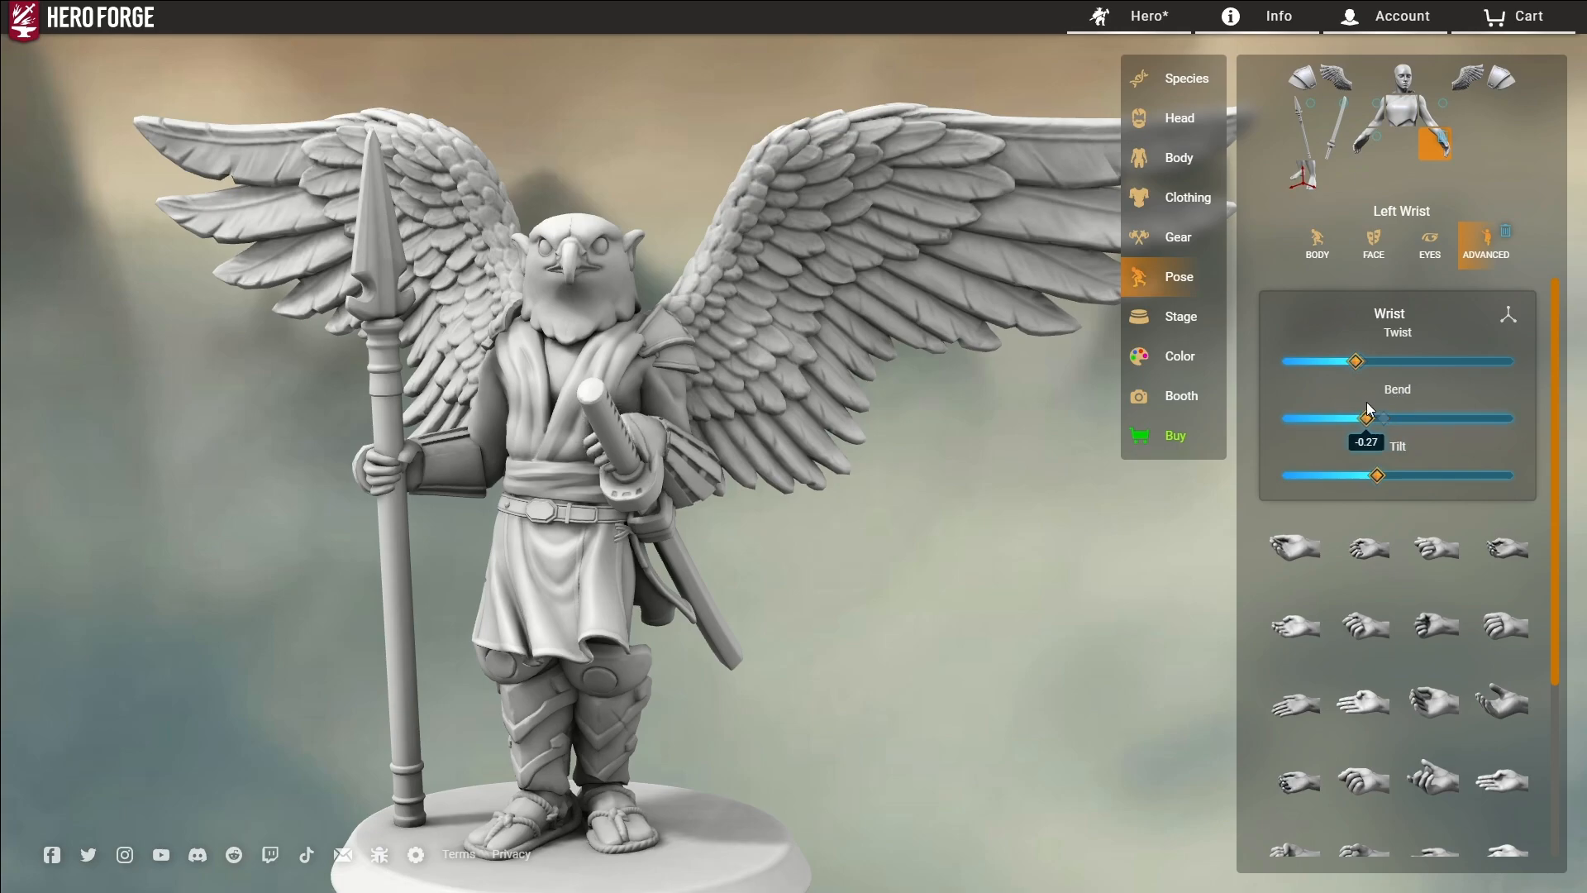
Step: Adjust the left shoulder's twist and bend to move the raised arm out from behind the hilt
click(1437, 112)
drag(1402, 361, 1418, 362)
drag(1389, 418, 1359, 417)
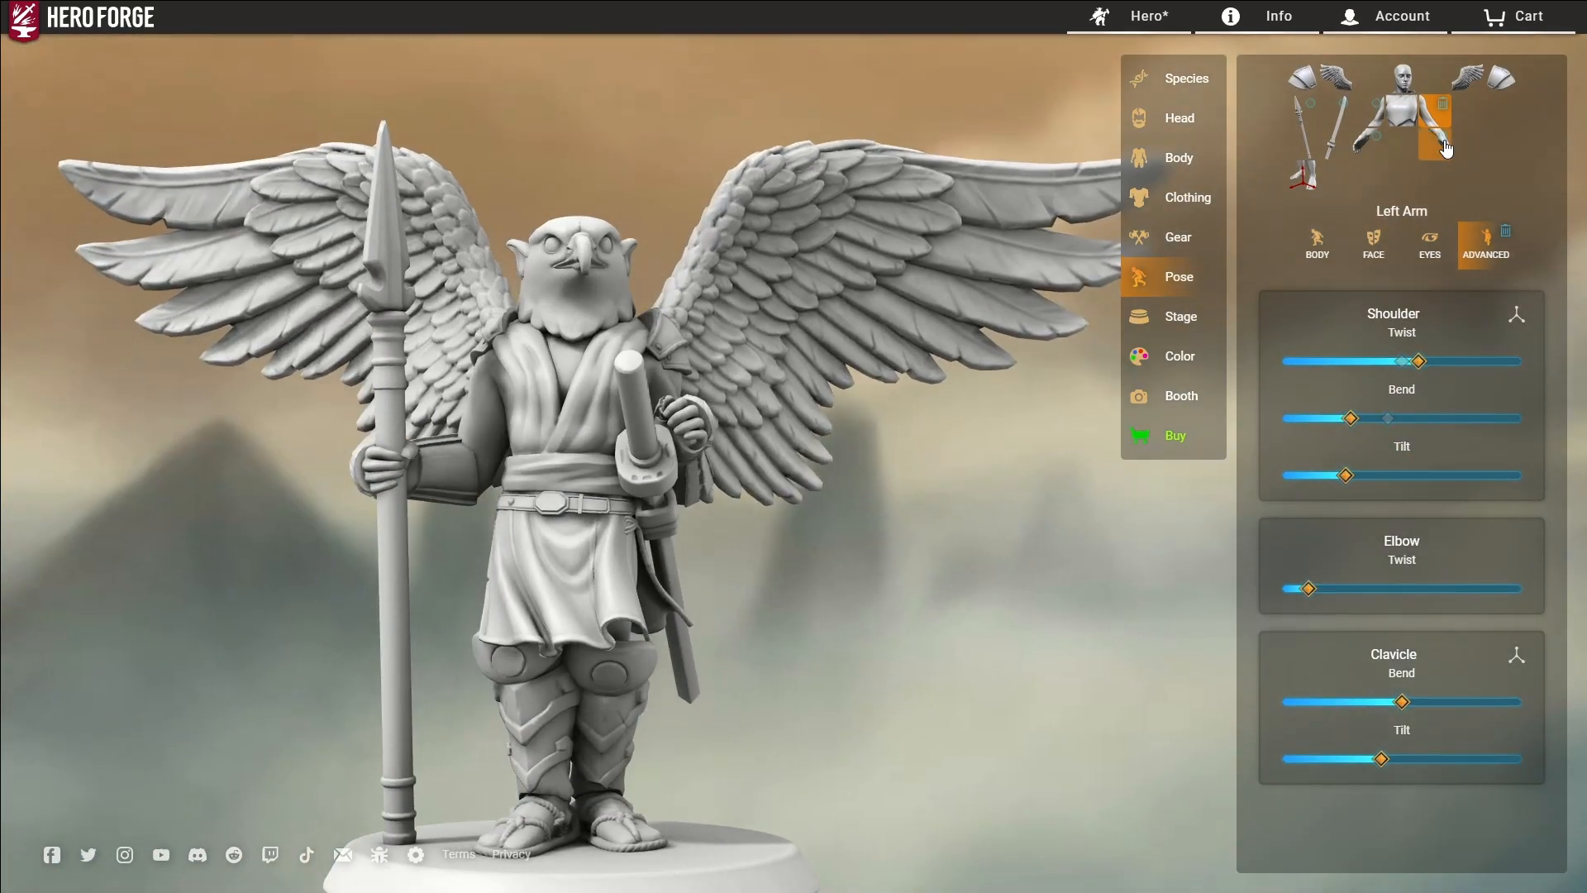
Step: Refine the left wrist's bend and tilt so the hand sits beside the katana's hilt
click(1436, 142)
drag(1387, 418, 1395, 434)
drag(835, 541, 942, 241)
scroll(637, 529, up, 2)
scroll(661, 496, down, 3)
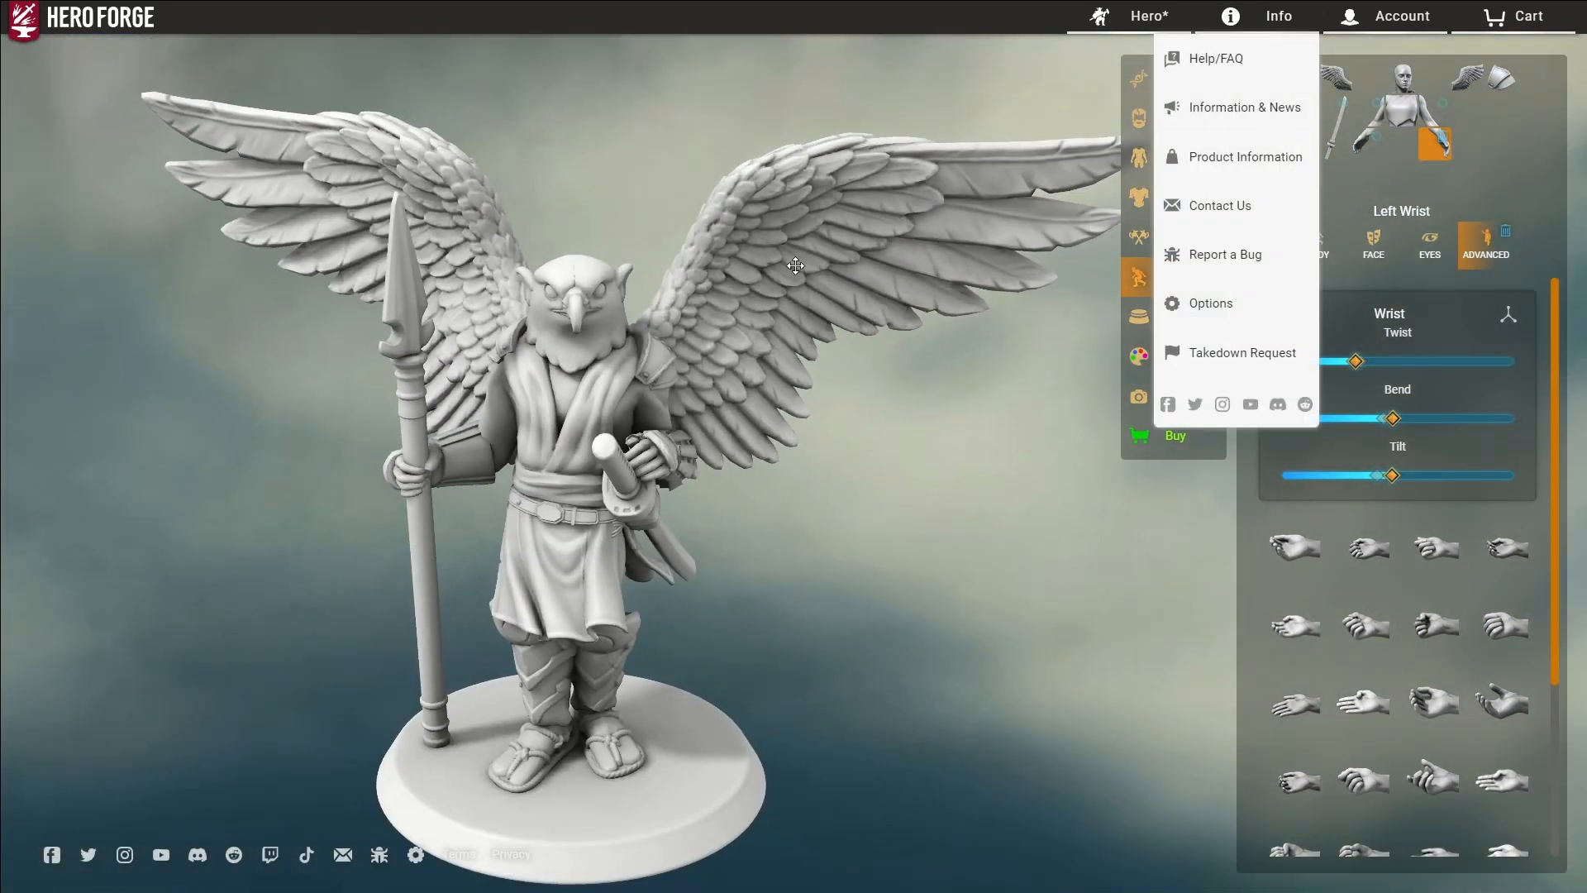
Step: Give the extra character a long, swept-back hairstyle to serve as a feathered crest
scroll(1019, 297, up, 3)
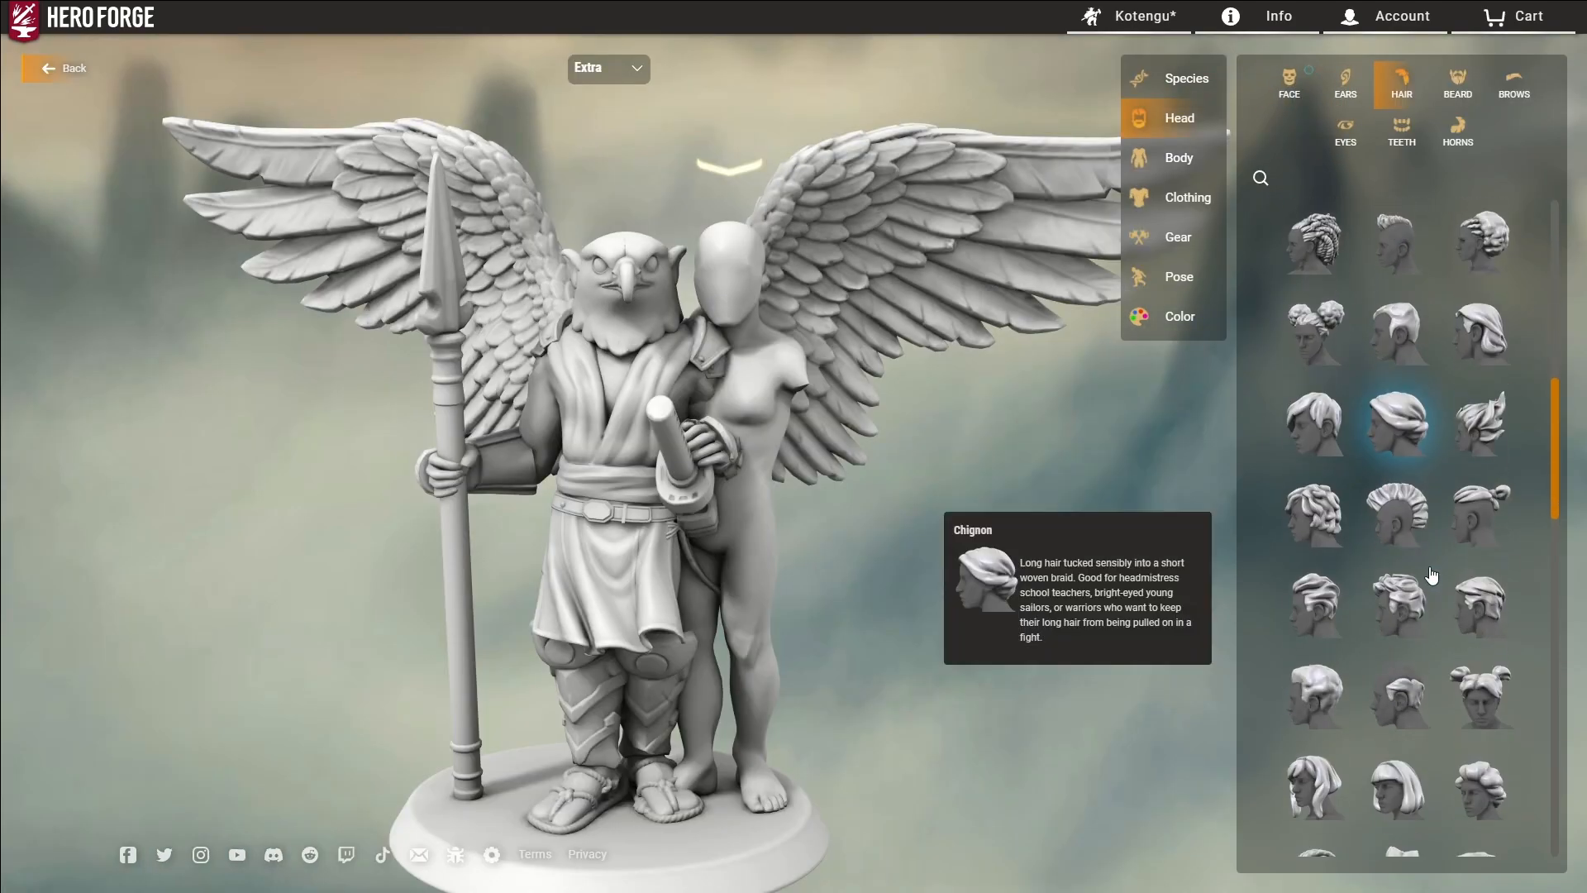
click(1480, 423)
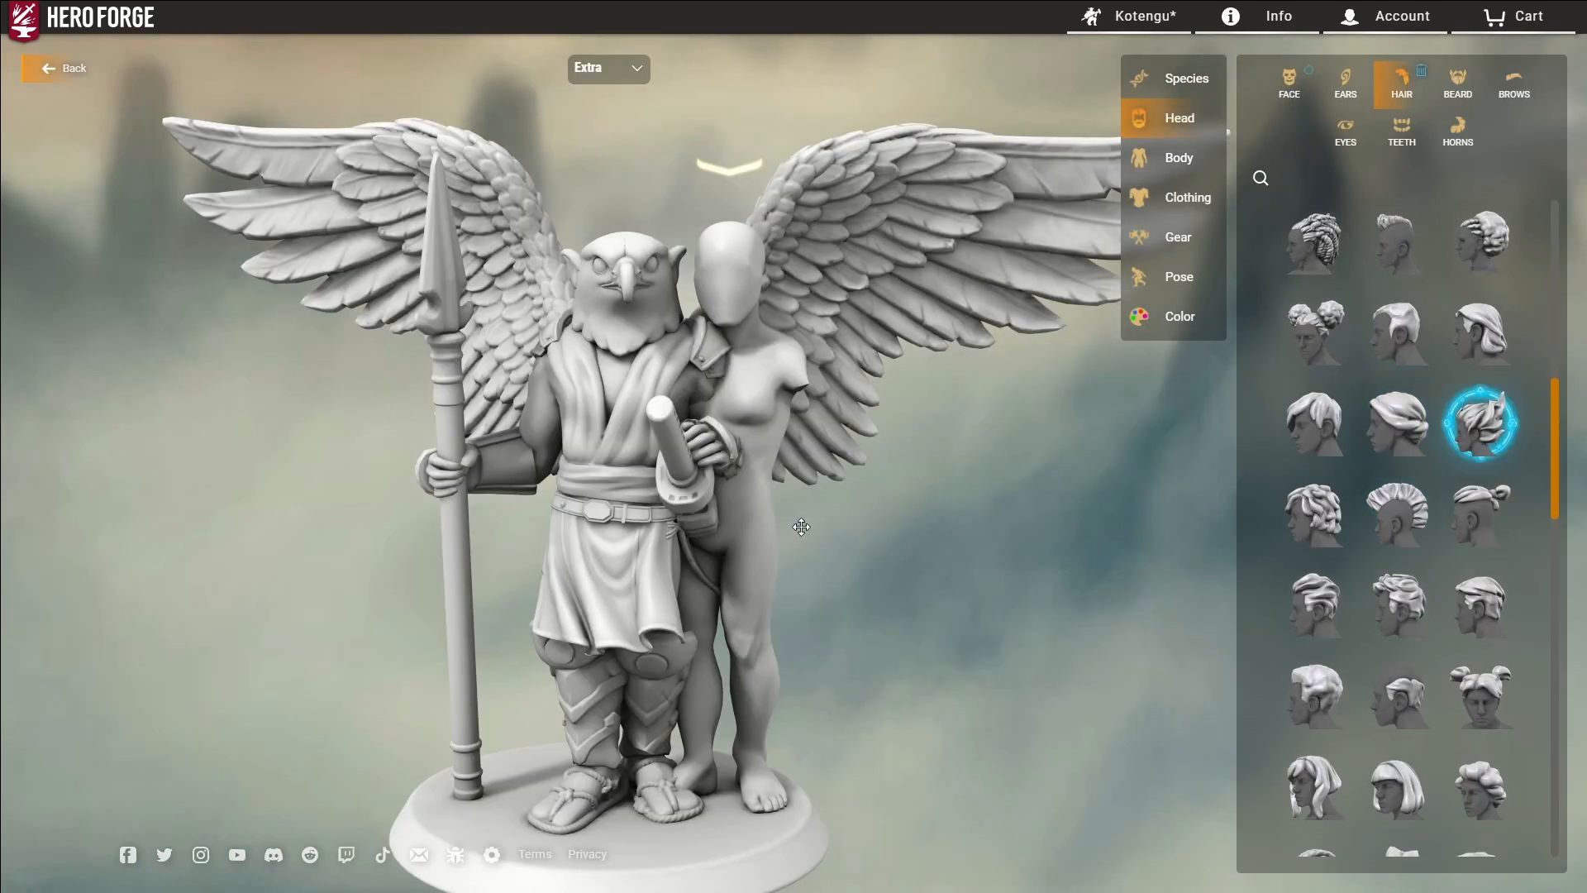
scroll(1350, 563, down, 5)
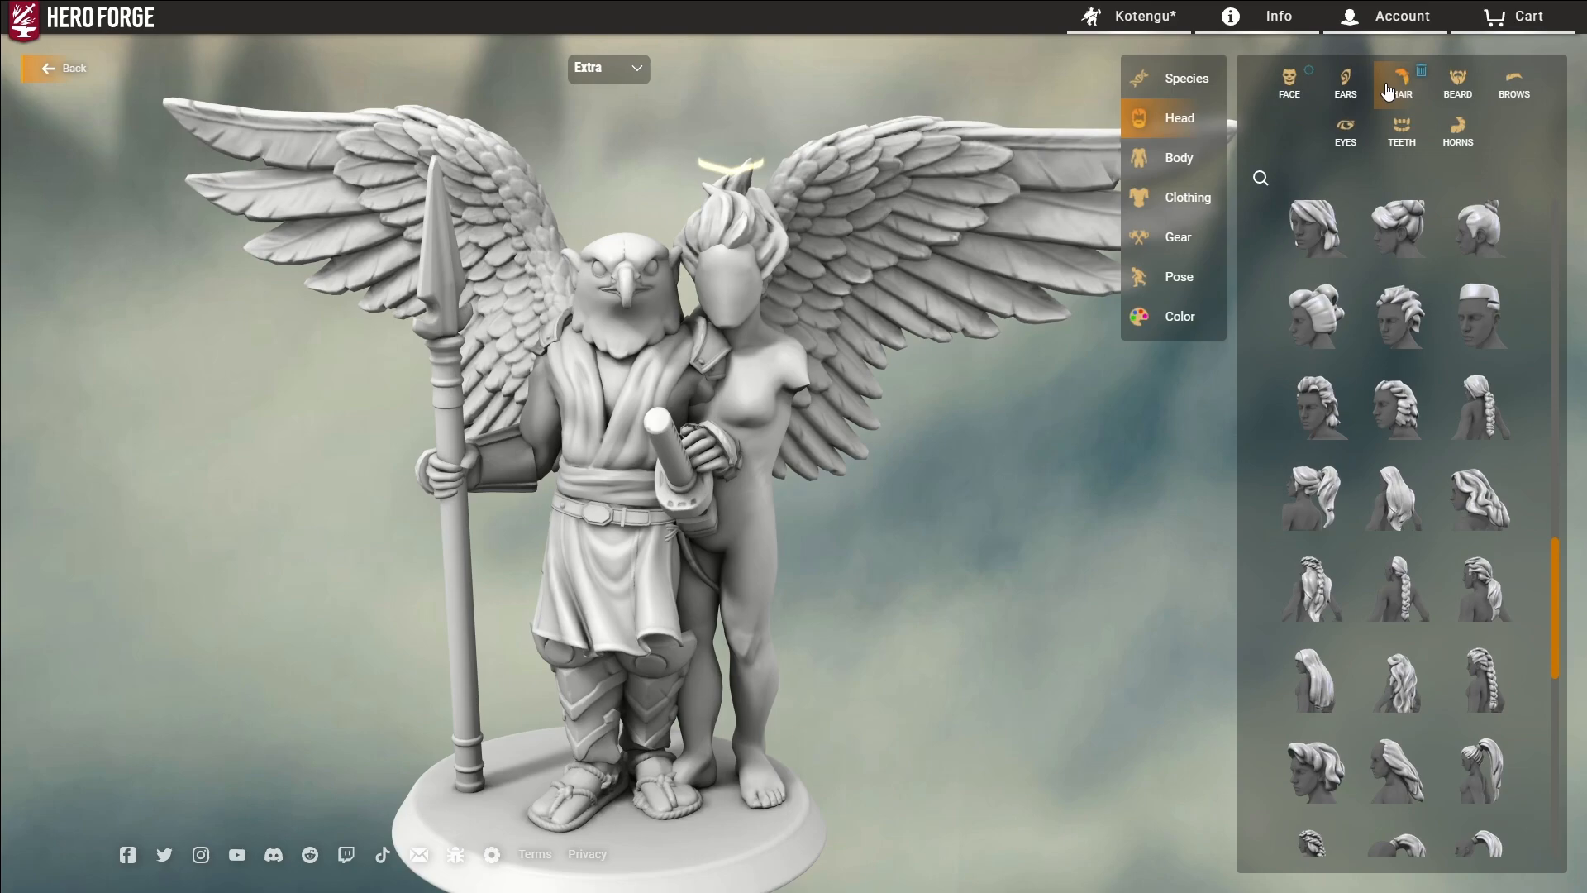
scroll(1398, 538, down, 4)
click(1477, 619)
drag(887, 522, 935, 460)
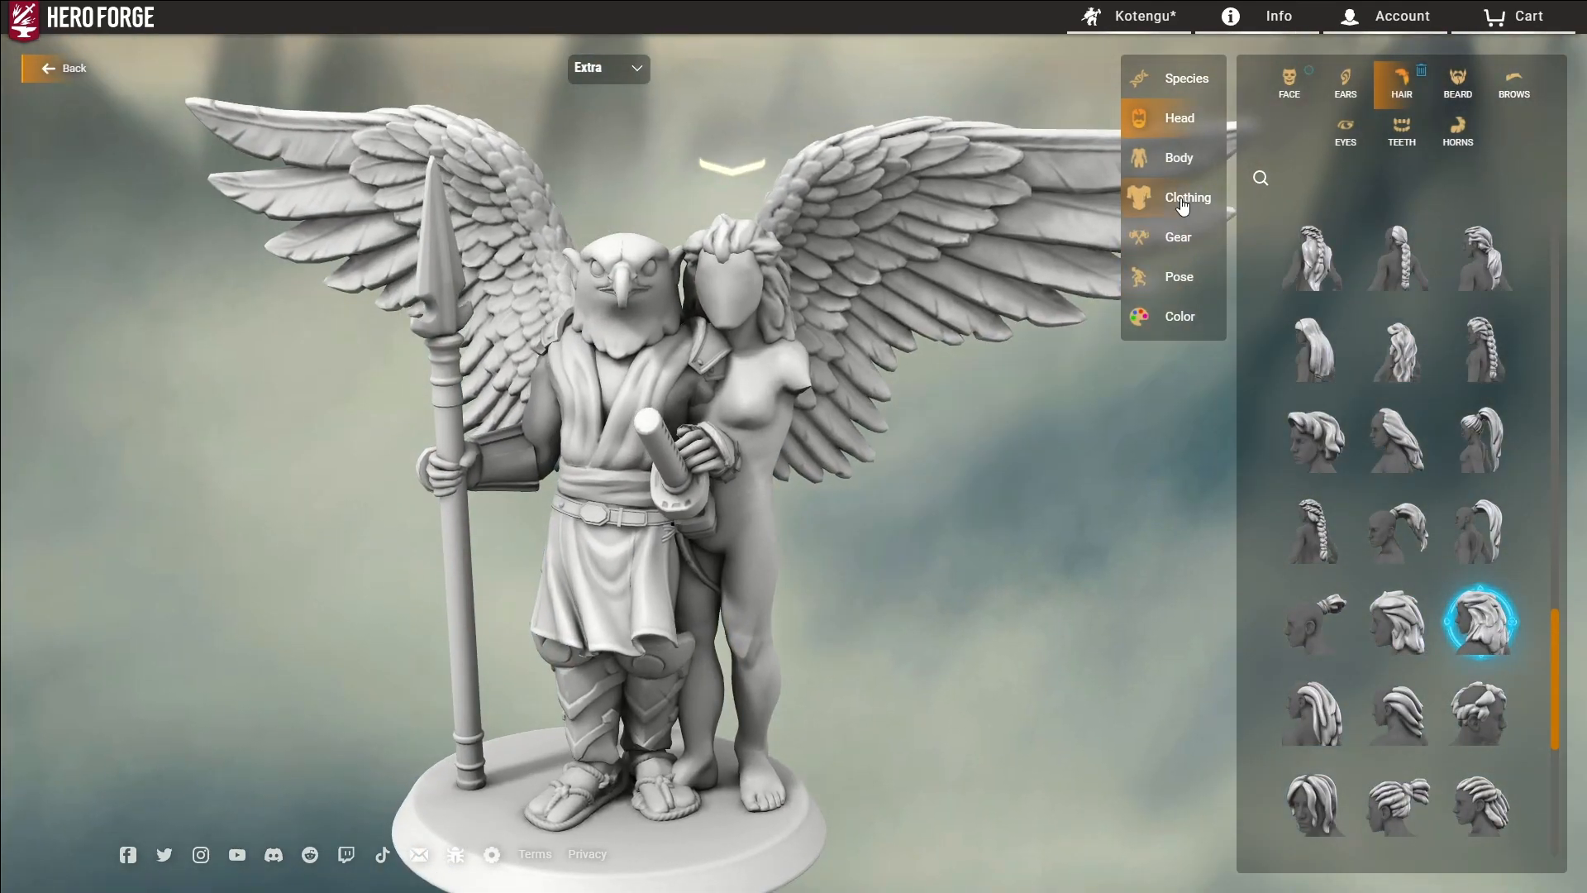
Step: Shift the whole extra character forwards and sideways so its hair sits on the eagle head
click(1180, 277)
drag(1379, 329, 1407, 329)
drag(1482, 385, 1408, 389)
drag(406, 543, 1204, 538)
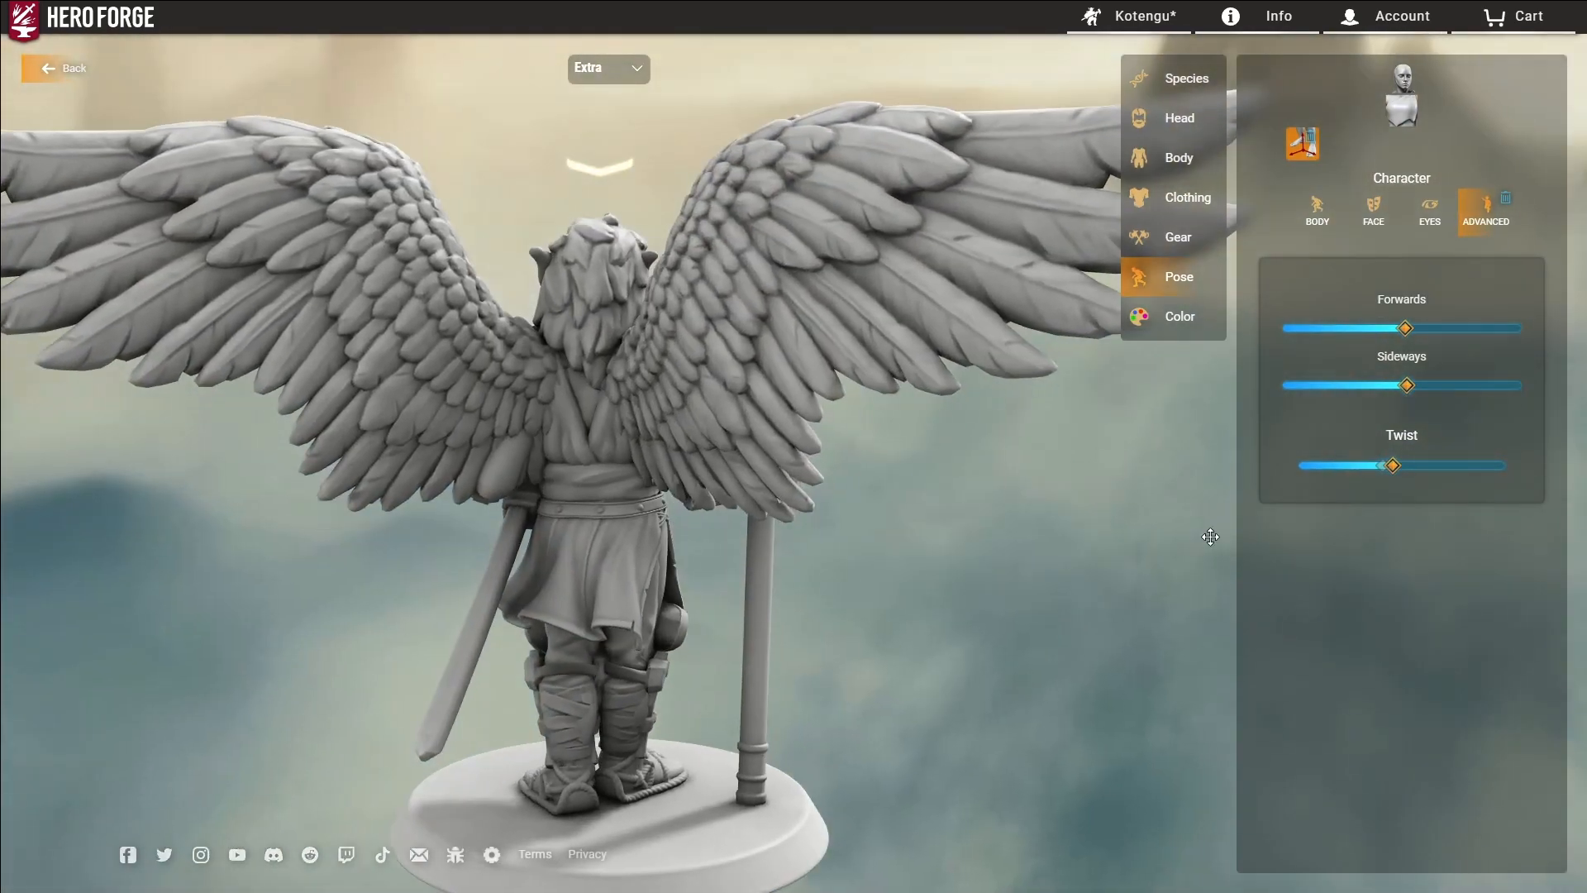
drag(848, 439, 1204, 438)
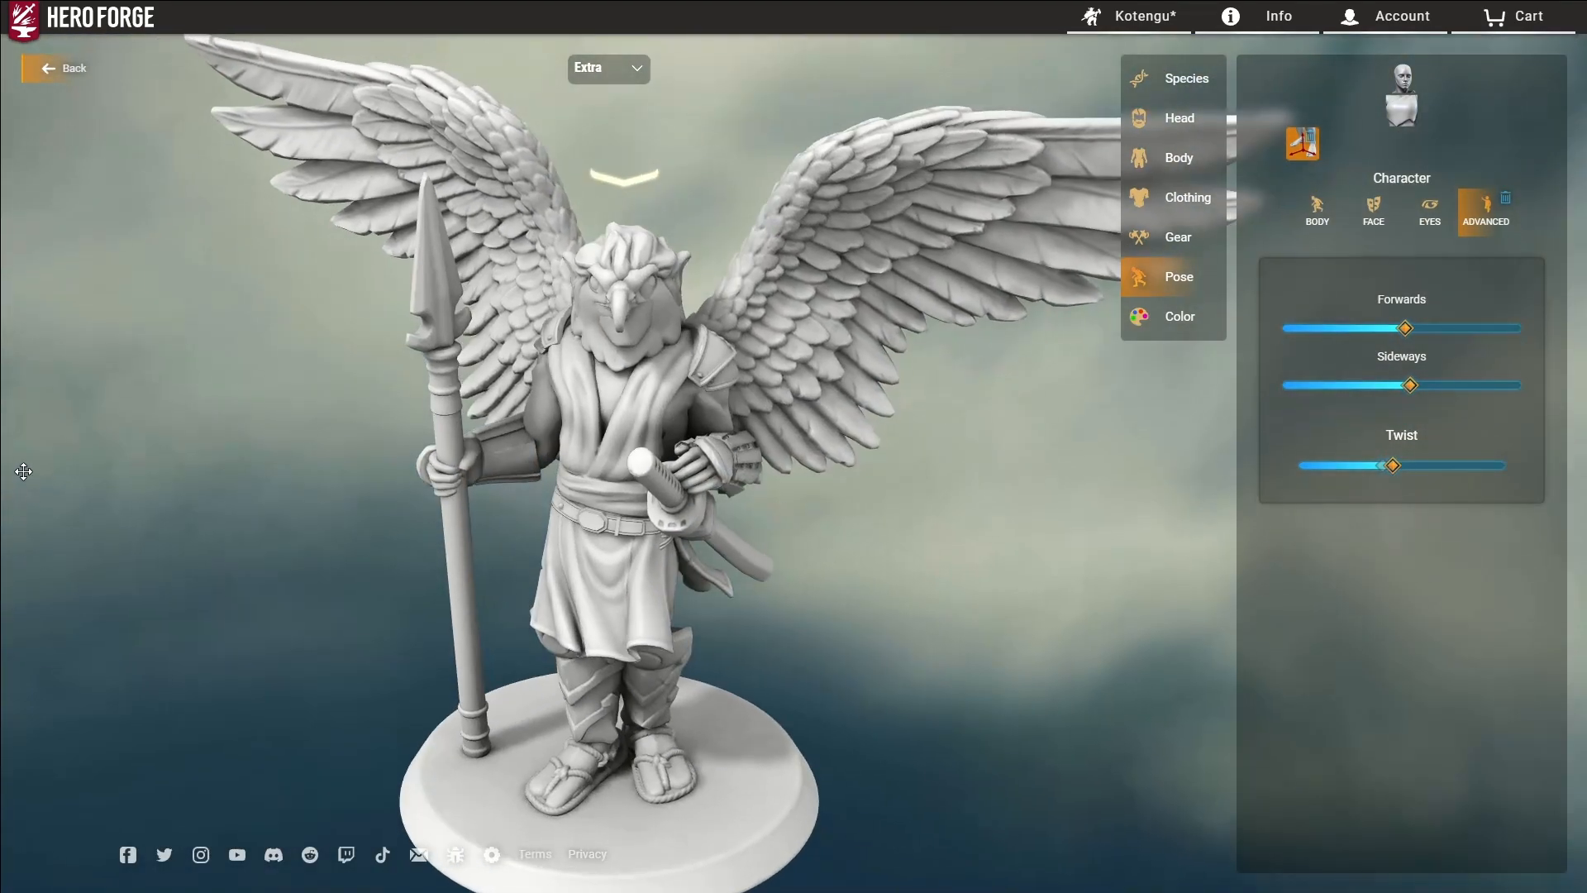
Step: Examine the fit of the crest and browse the extra character's clothing and face options
scroll(800, 331, up, 3)
click(801, 330)
click(1179, 157)
click(1180, 117)
click(1188, 197)
scroll(1501, 444, up, 1)
mouse_move(826, 529)
mouse_down()
mouse_move(727, 529)
mouse_move(888, 531)
mouse_move(728, 529)
mouse_move(827, 530)
mouse_up()
click(1289, 83)
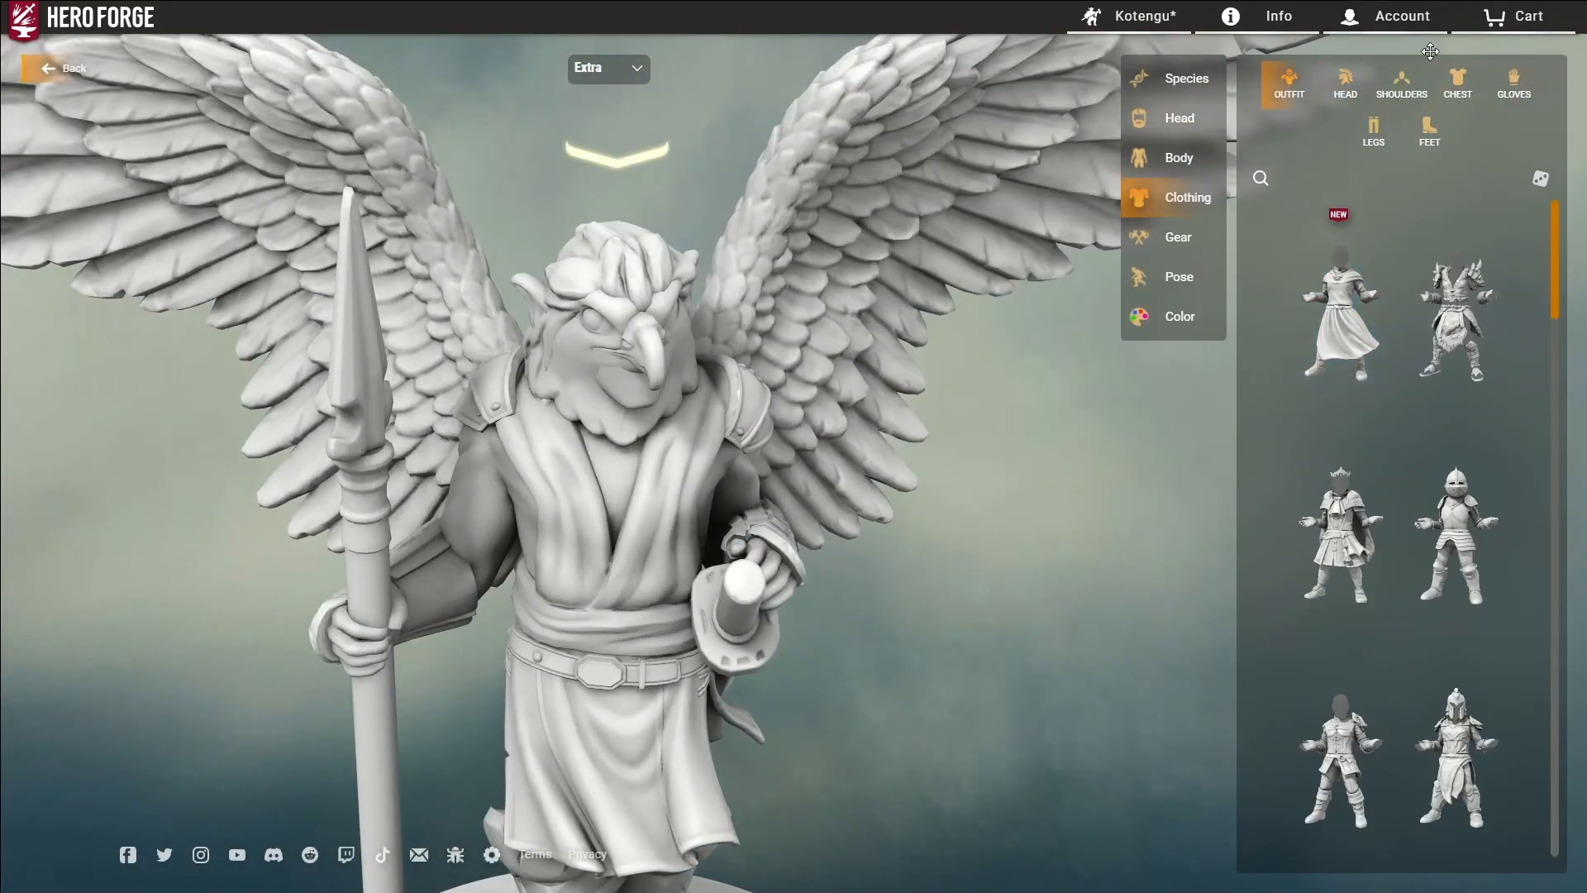
click(1165, 126)
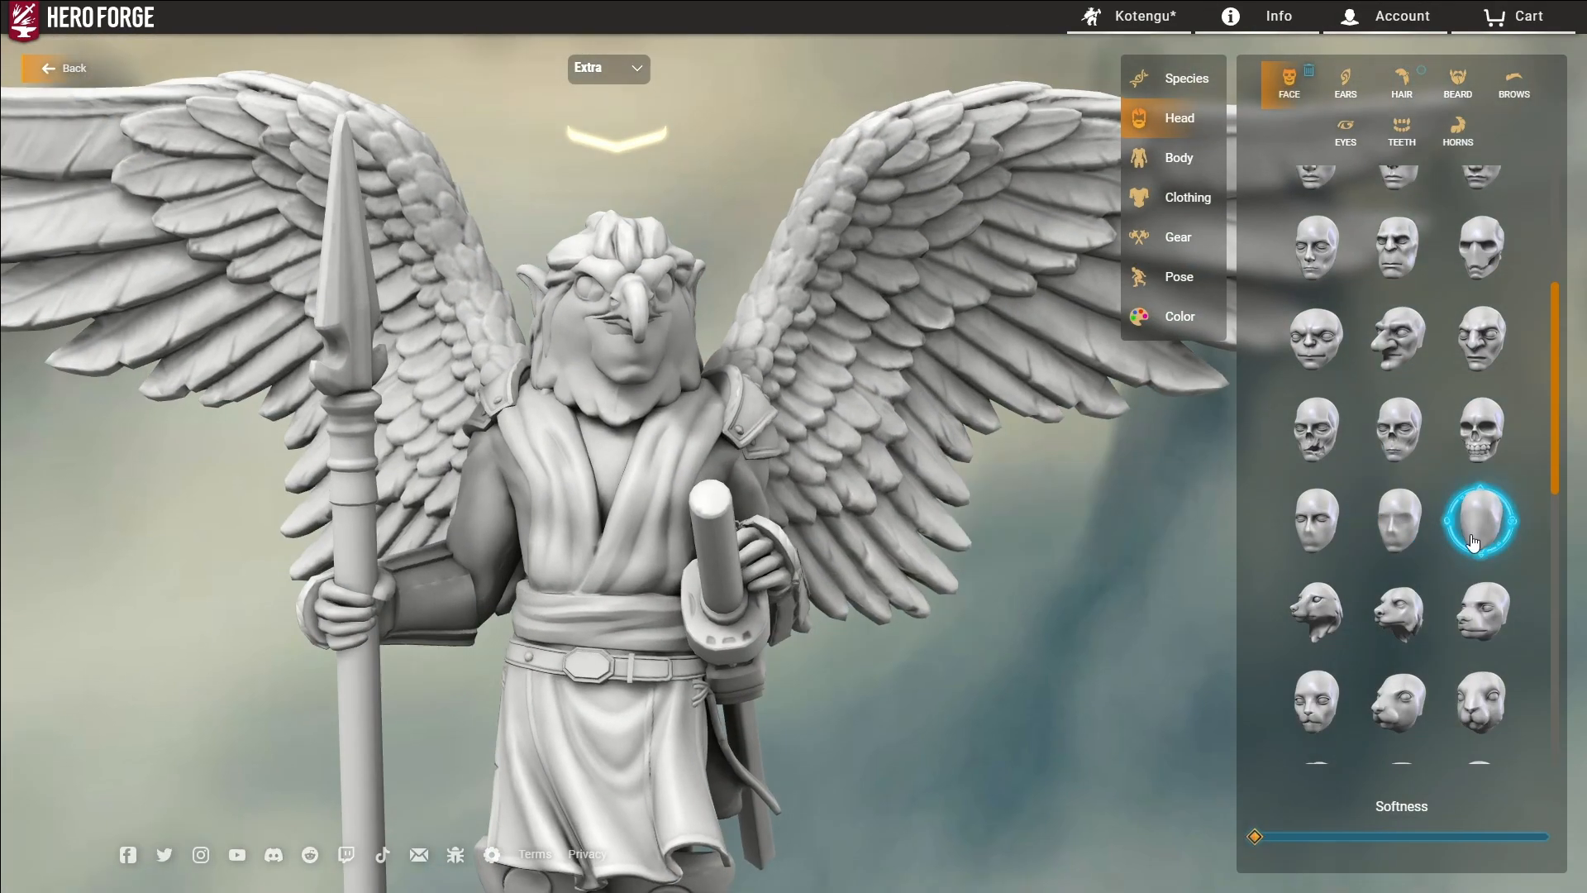
scroll(1479, 521, down, 9)
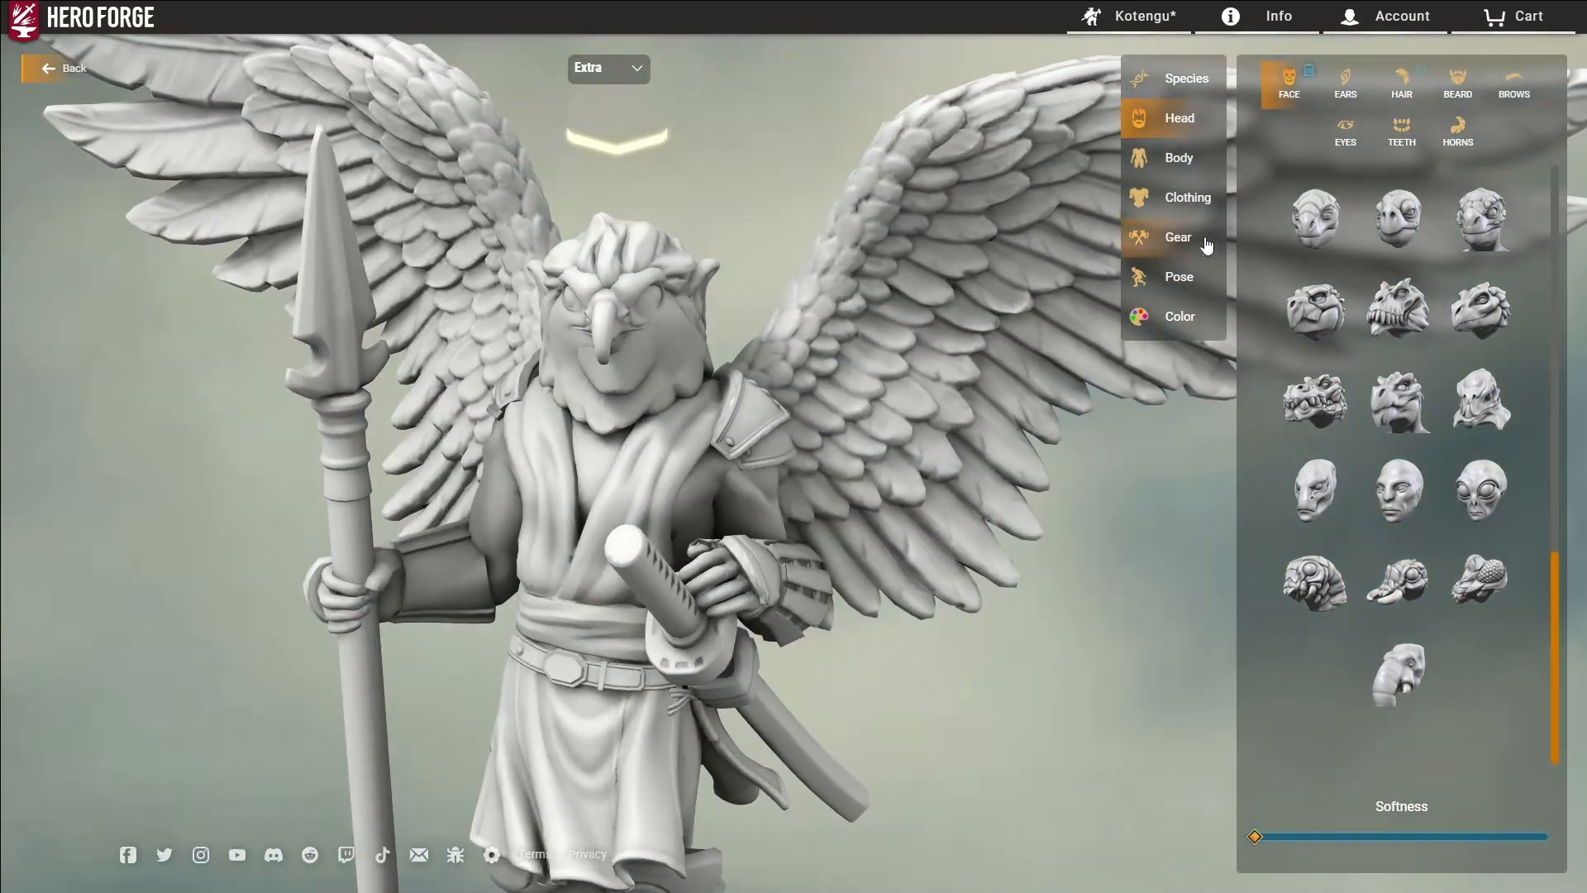
Step: Align the extra character's head by minimizing joint 1's tilt, setting joint 2's bend to 0.14 and increasing joint 3's tilt
click(1169, 271)
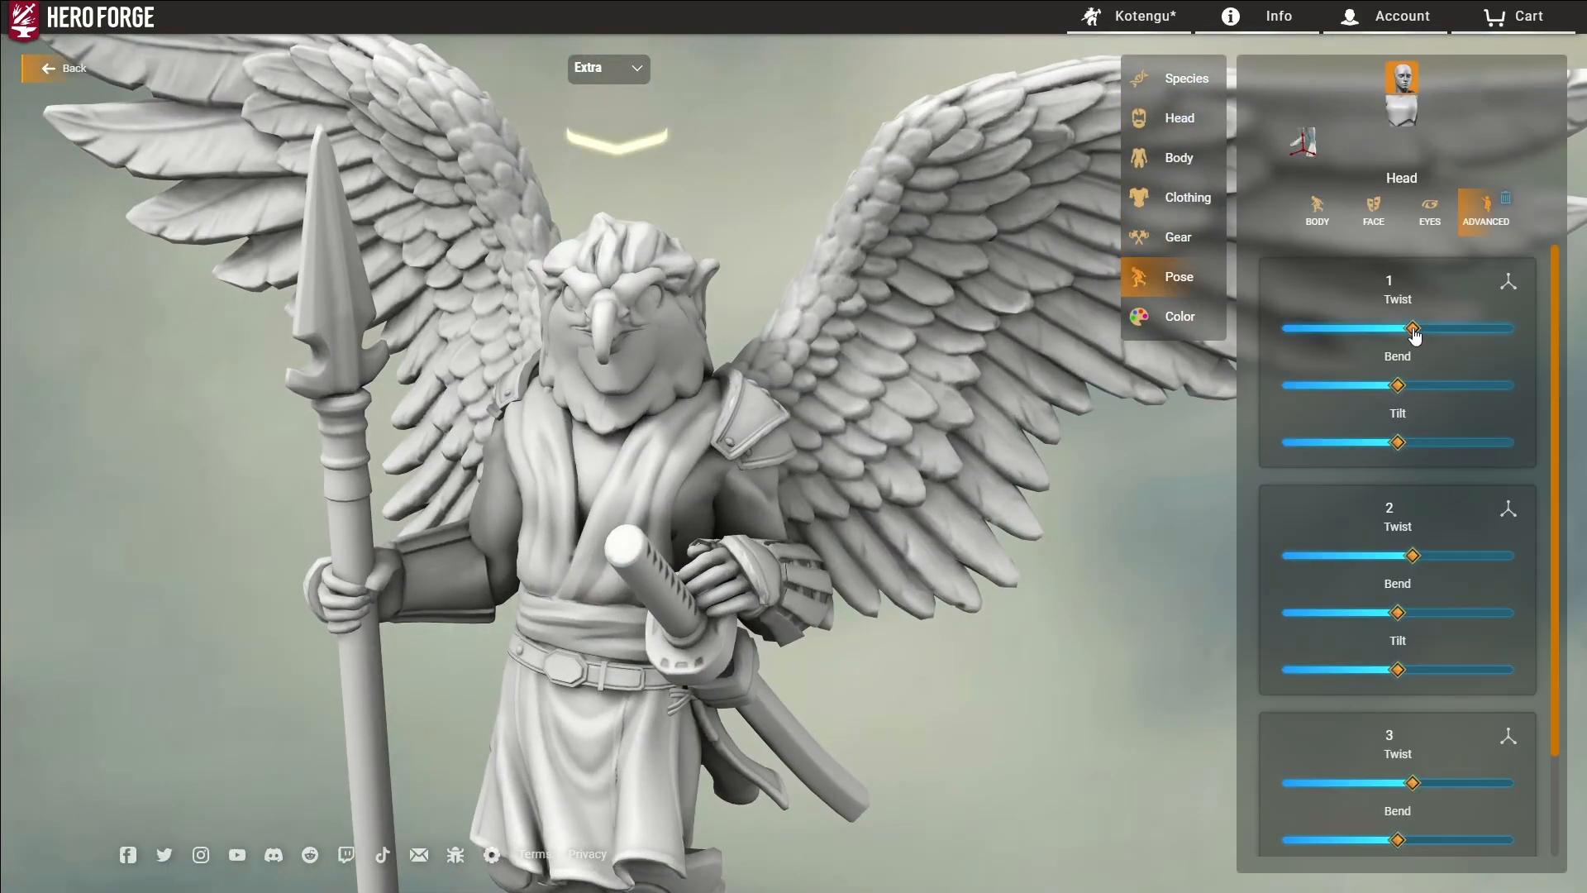
scroll(744, 496, down, 5)
drag(727, 496, 365, 480)
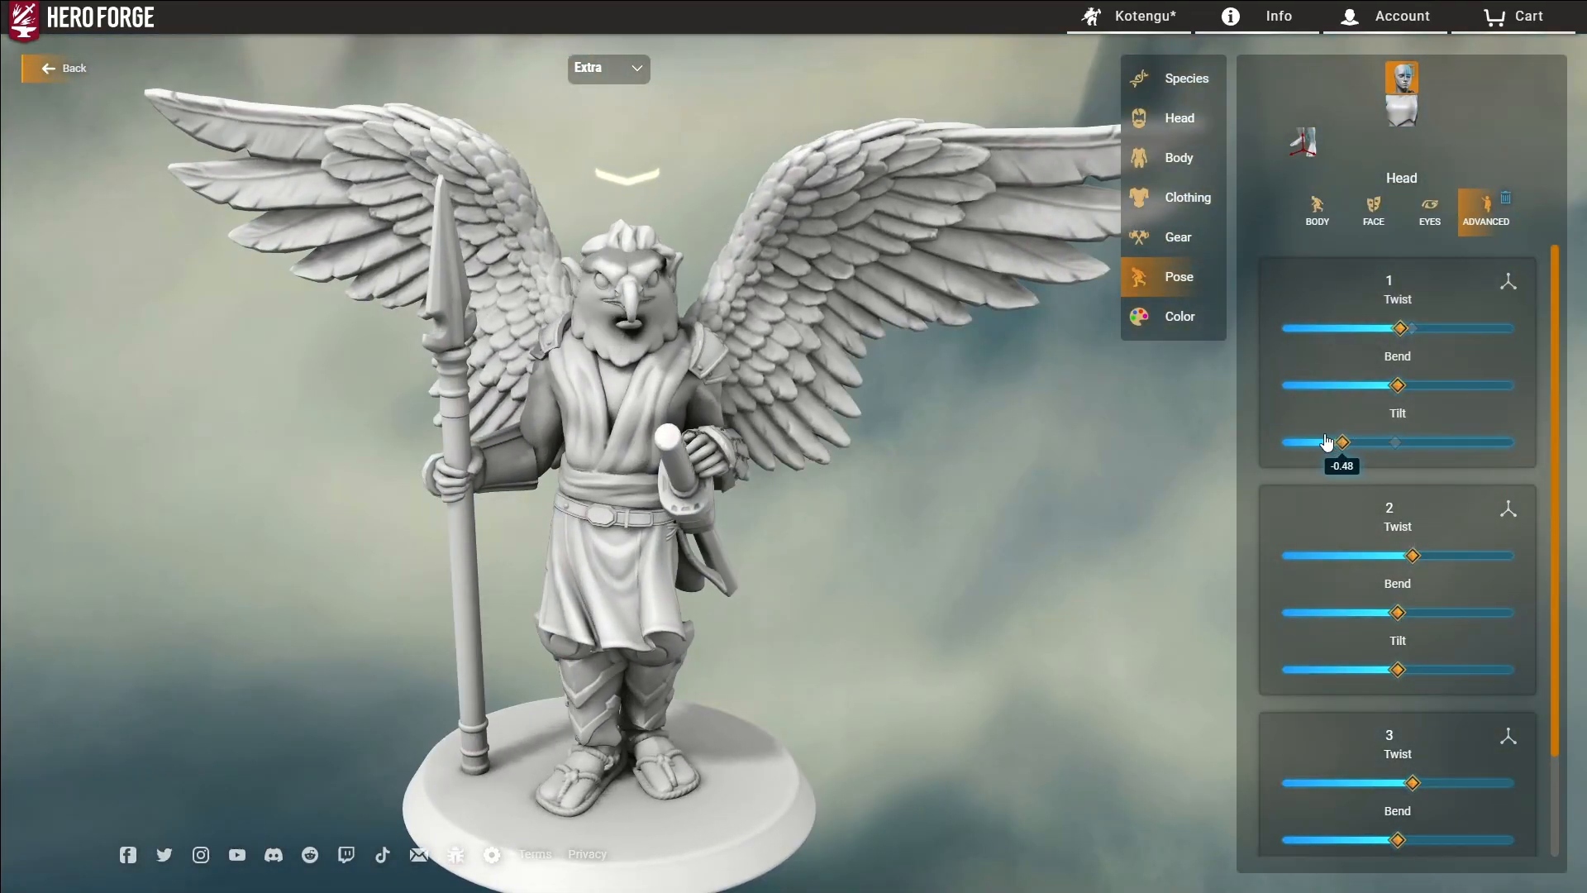
drag(1327, 442, 1283, 442)
scroll(1412, 781, down, 1)
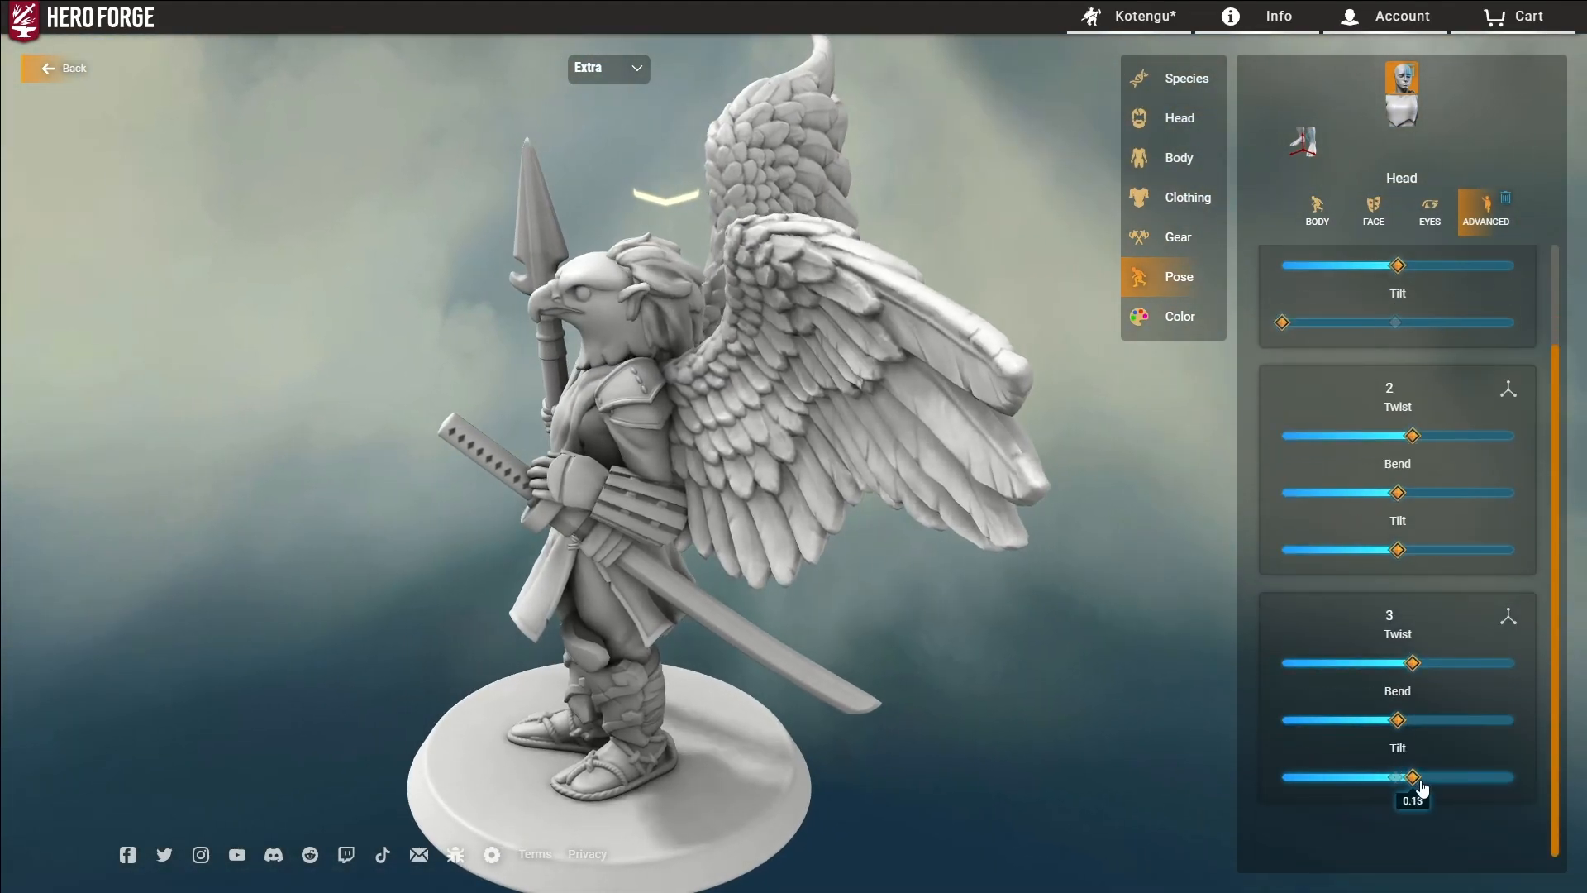
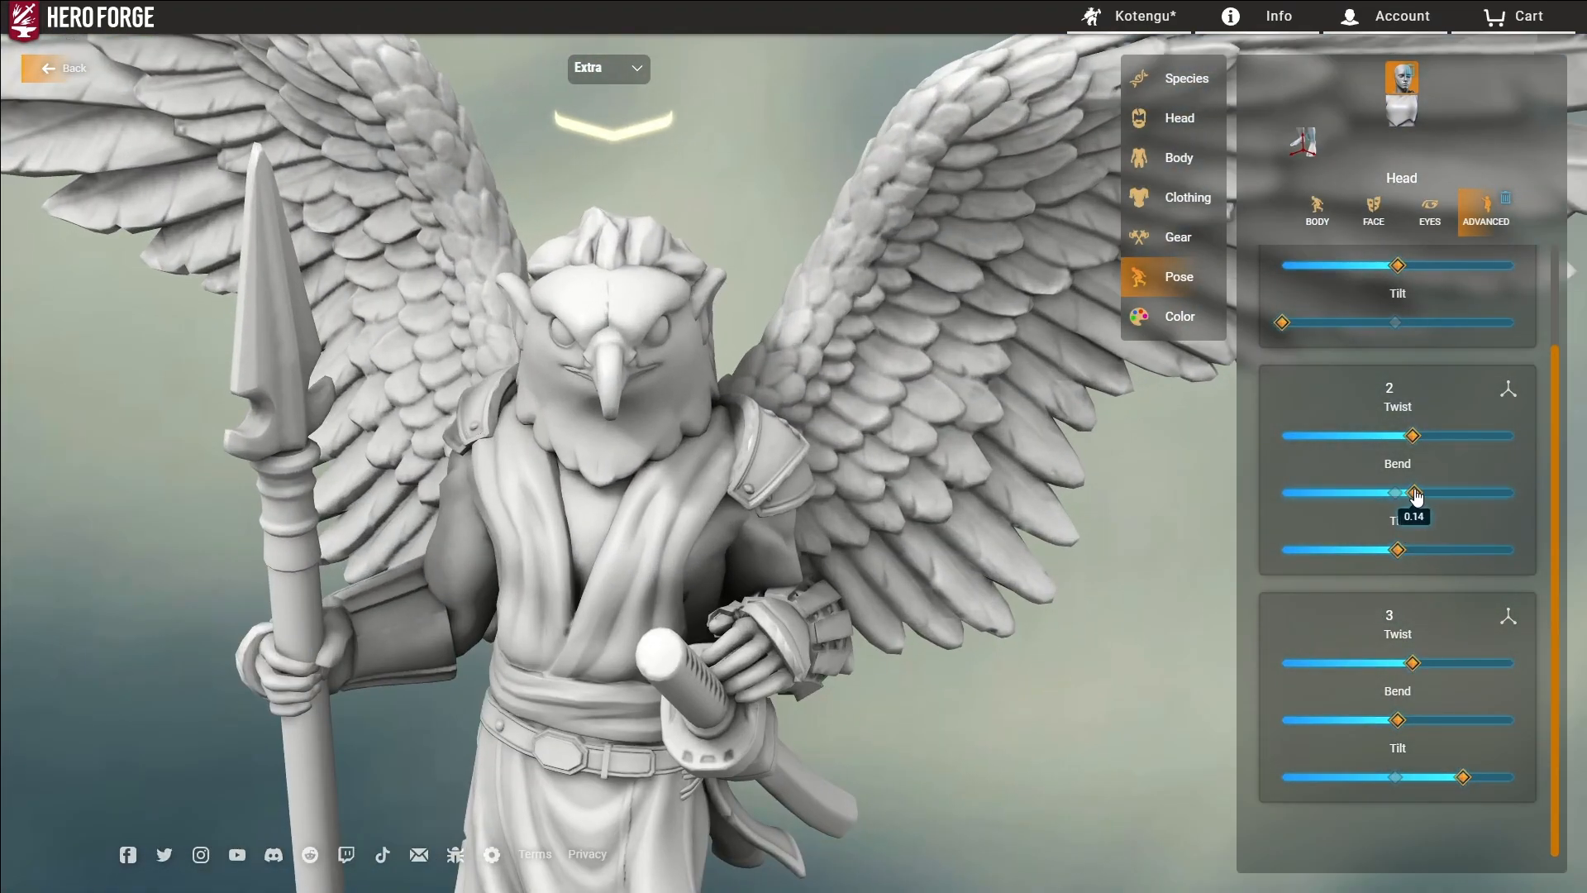
drag(814, 463, 629, 361)
scroll(808, 369, down, 3)
scroll(808, 370, down, 3)
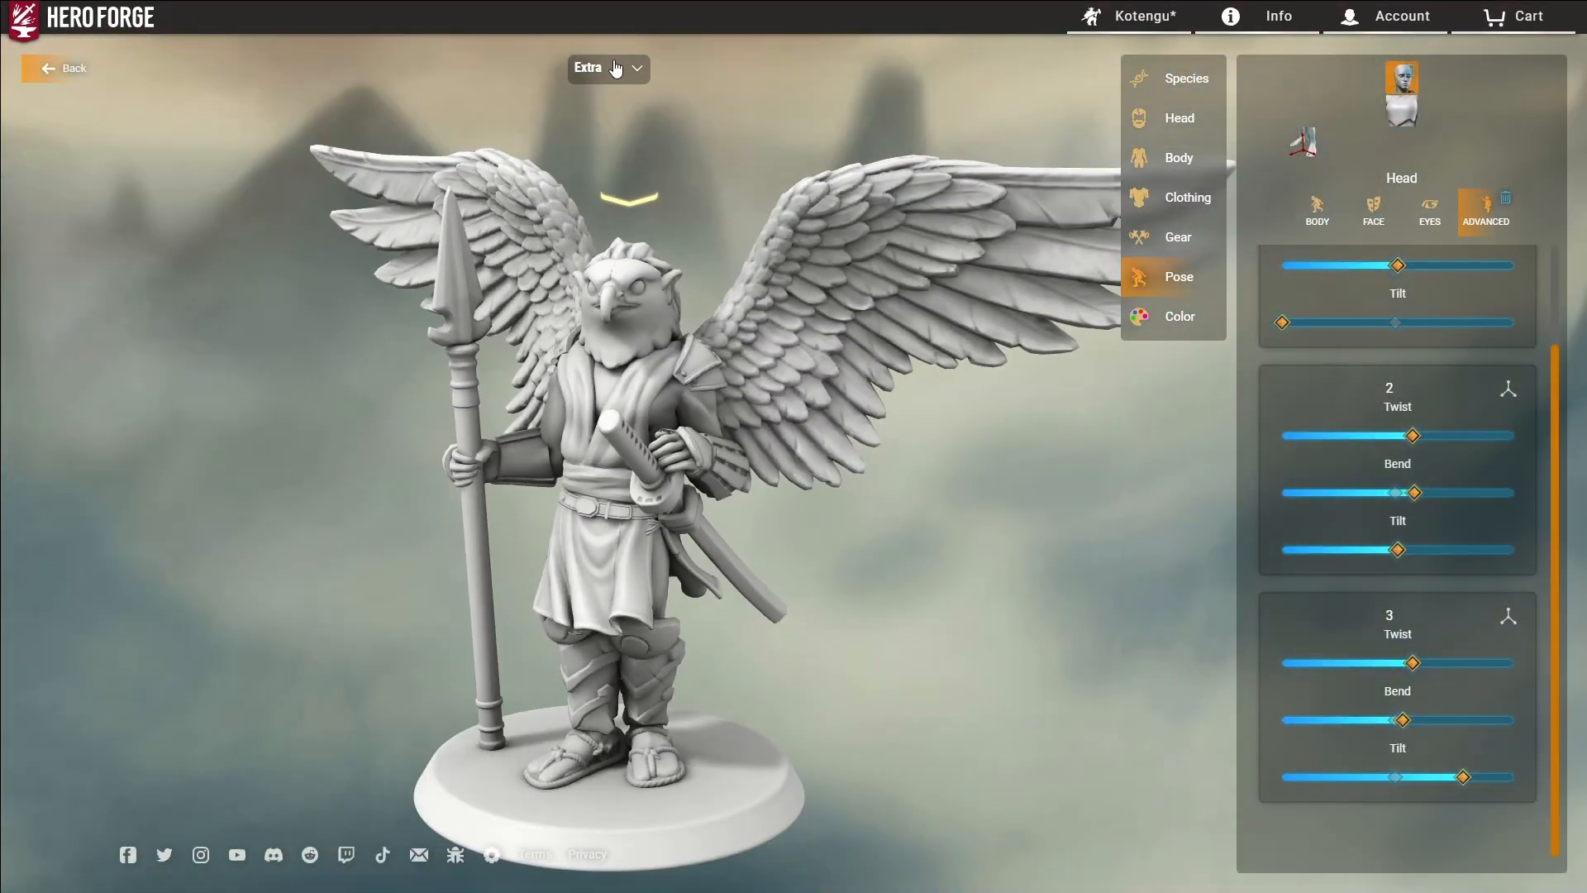
Step: Switch to the main character and paint the eagle head's feathers with a pale blond hair paint
click(587, 90)
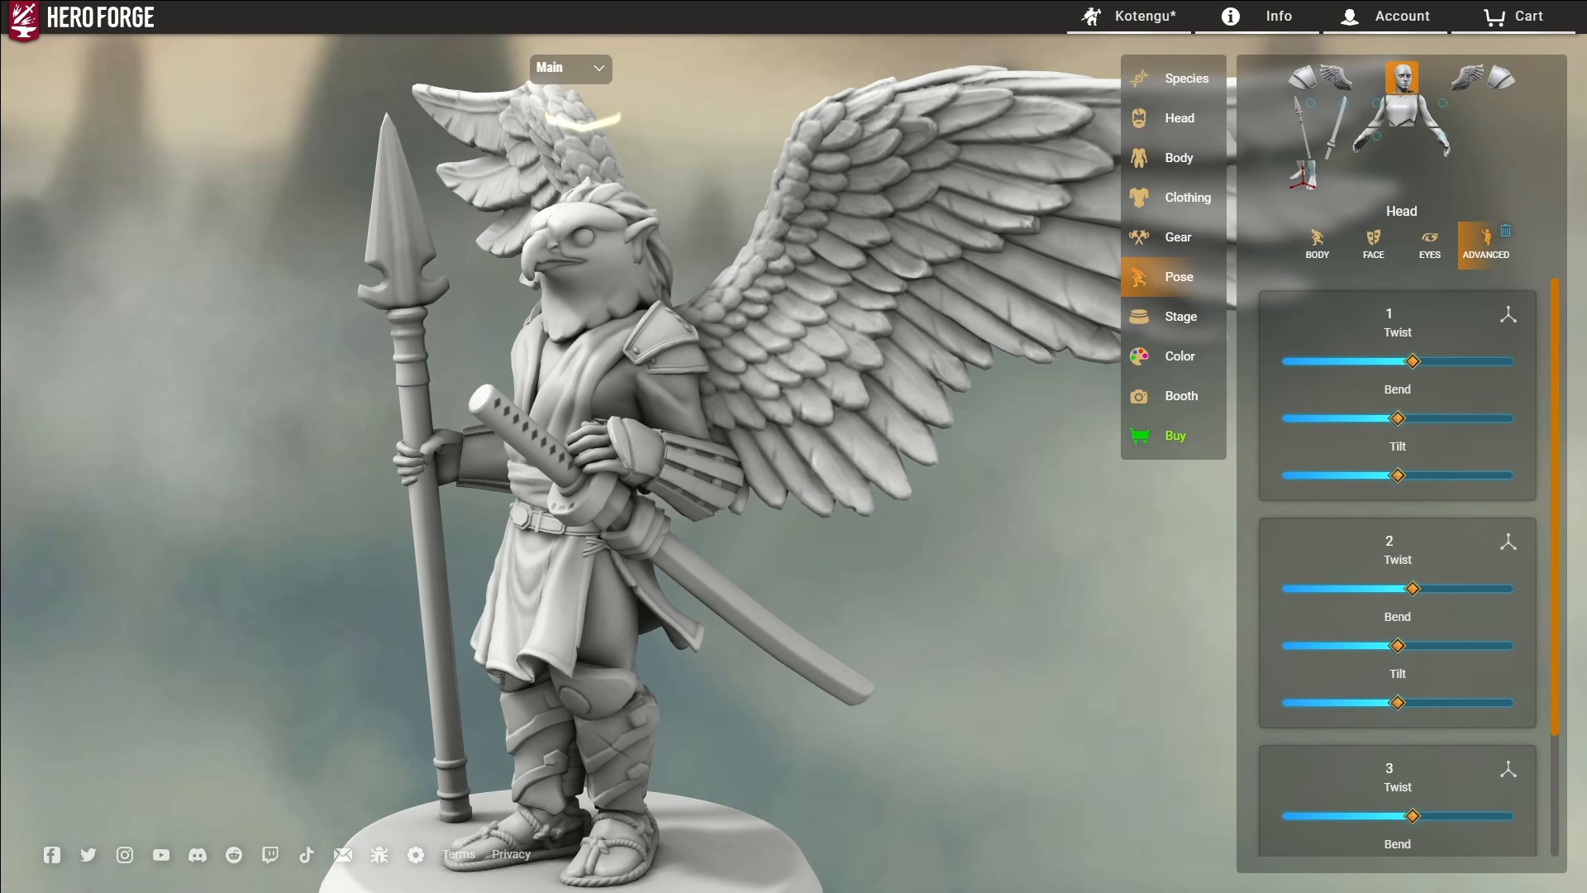
click(1156, 356)
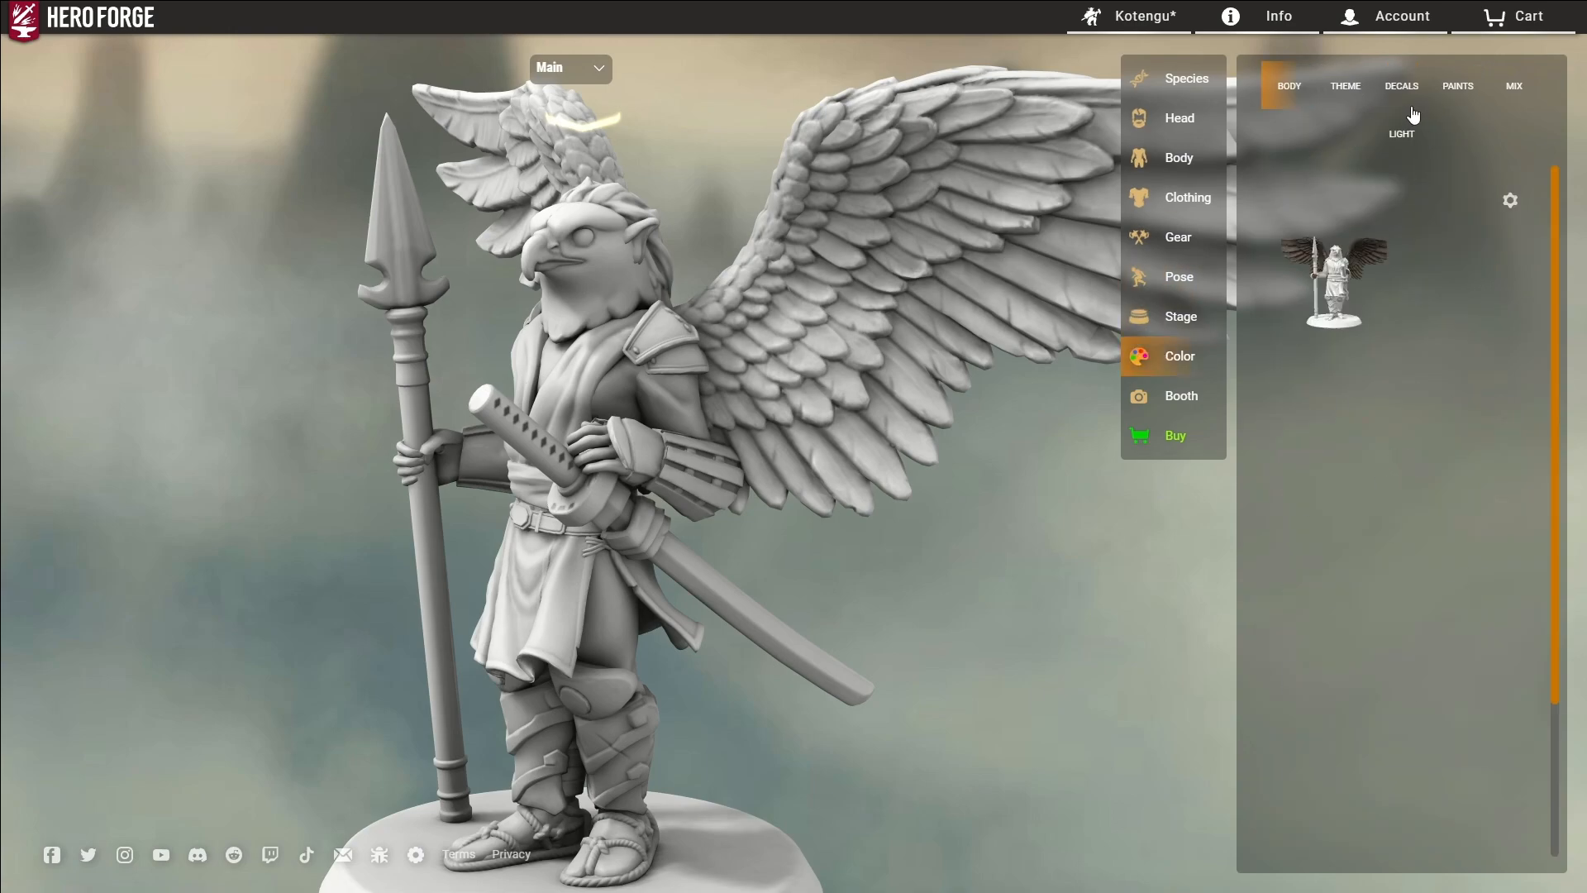
click(1403, 78)
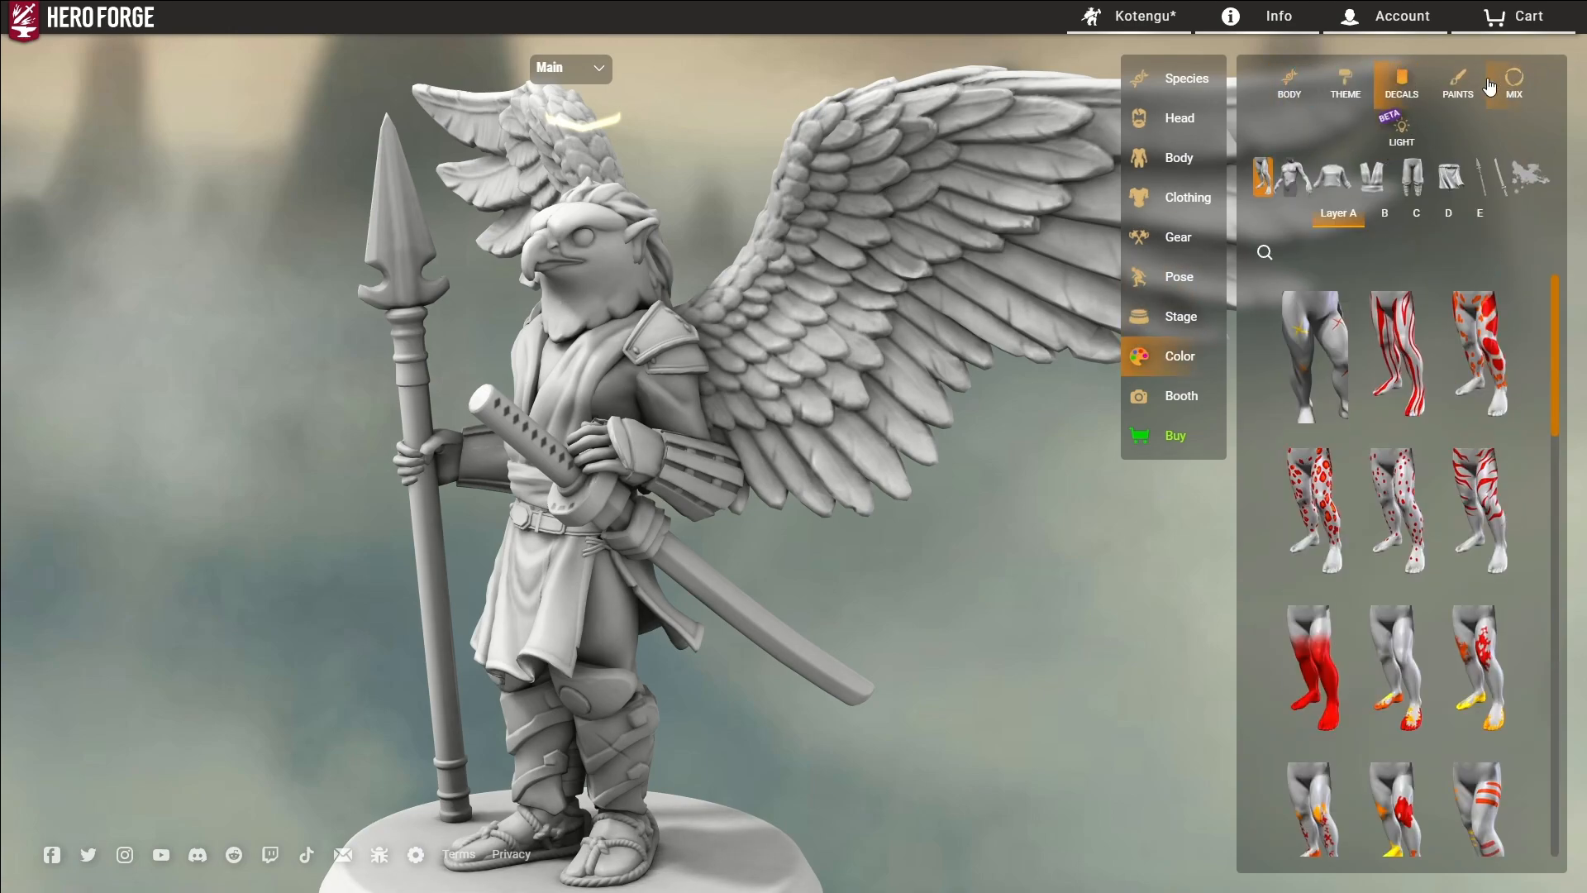
click(1459, 86)
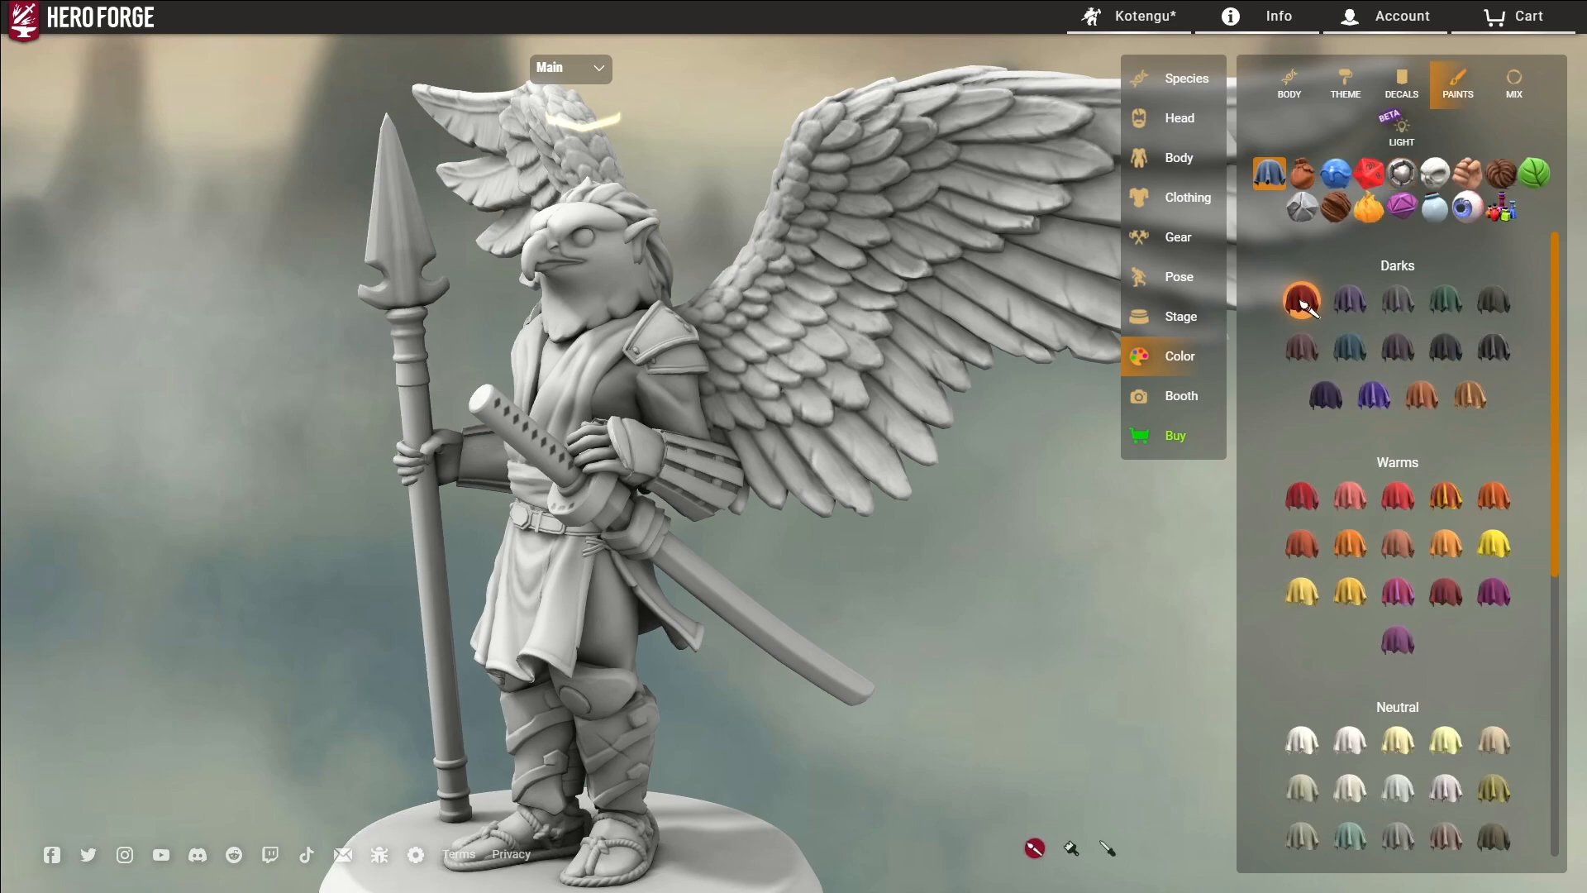
click(1497, 172)
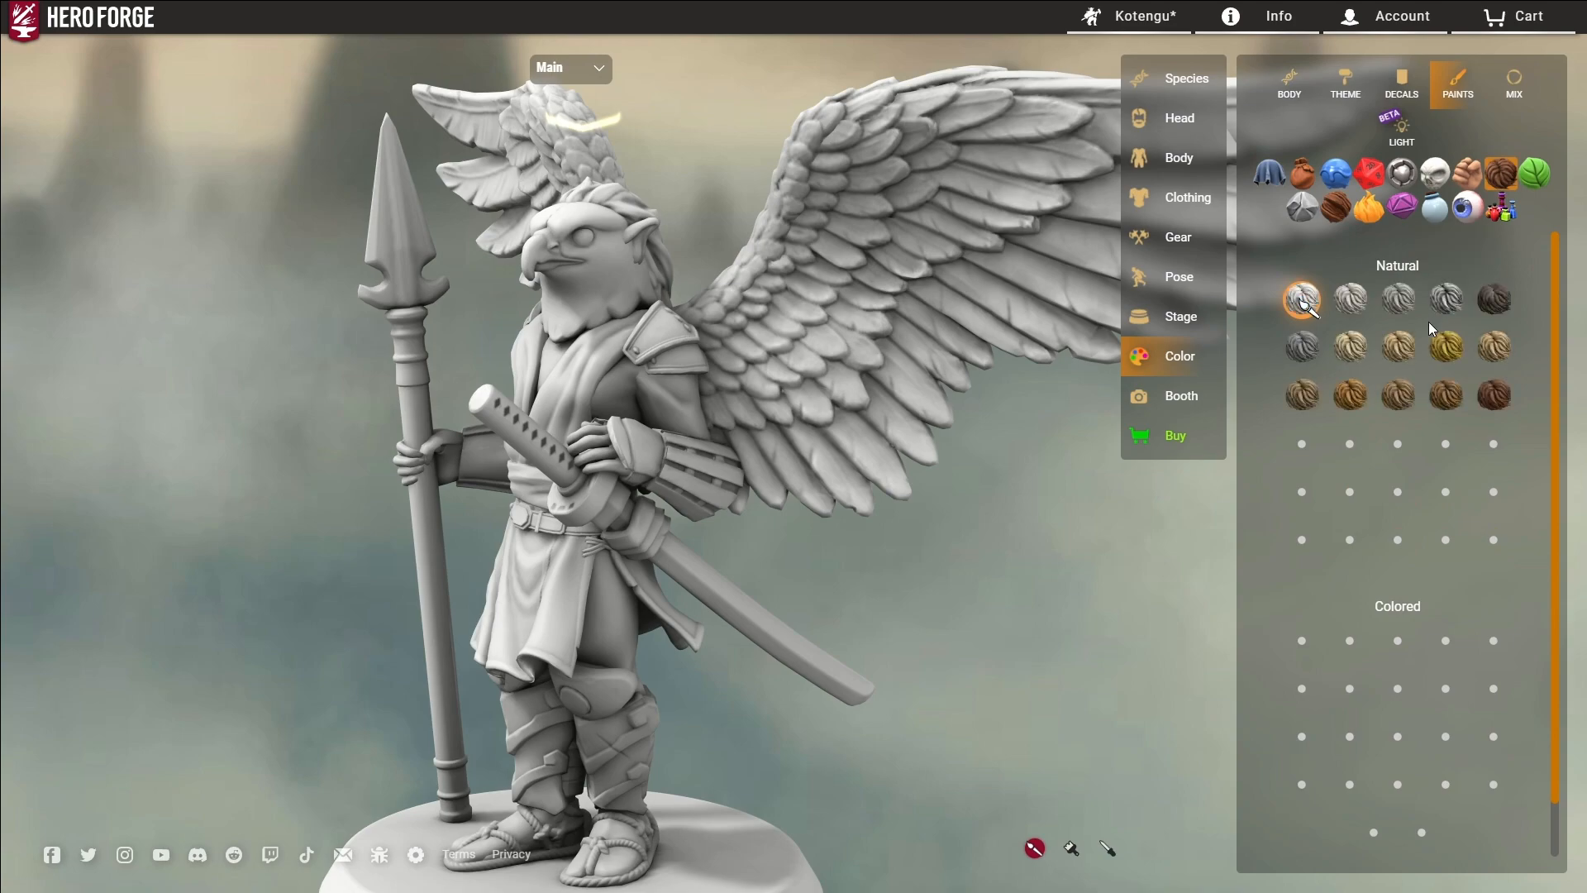
click(1445, 300)
scroll(529, 366, up, 3)
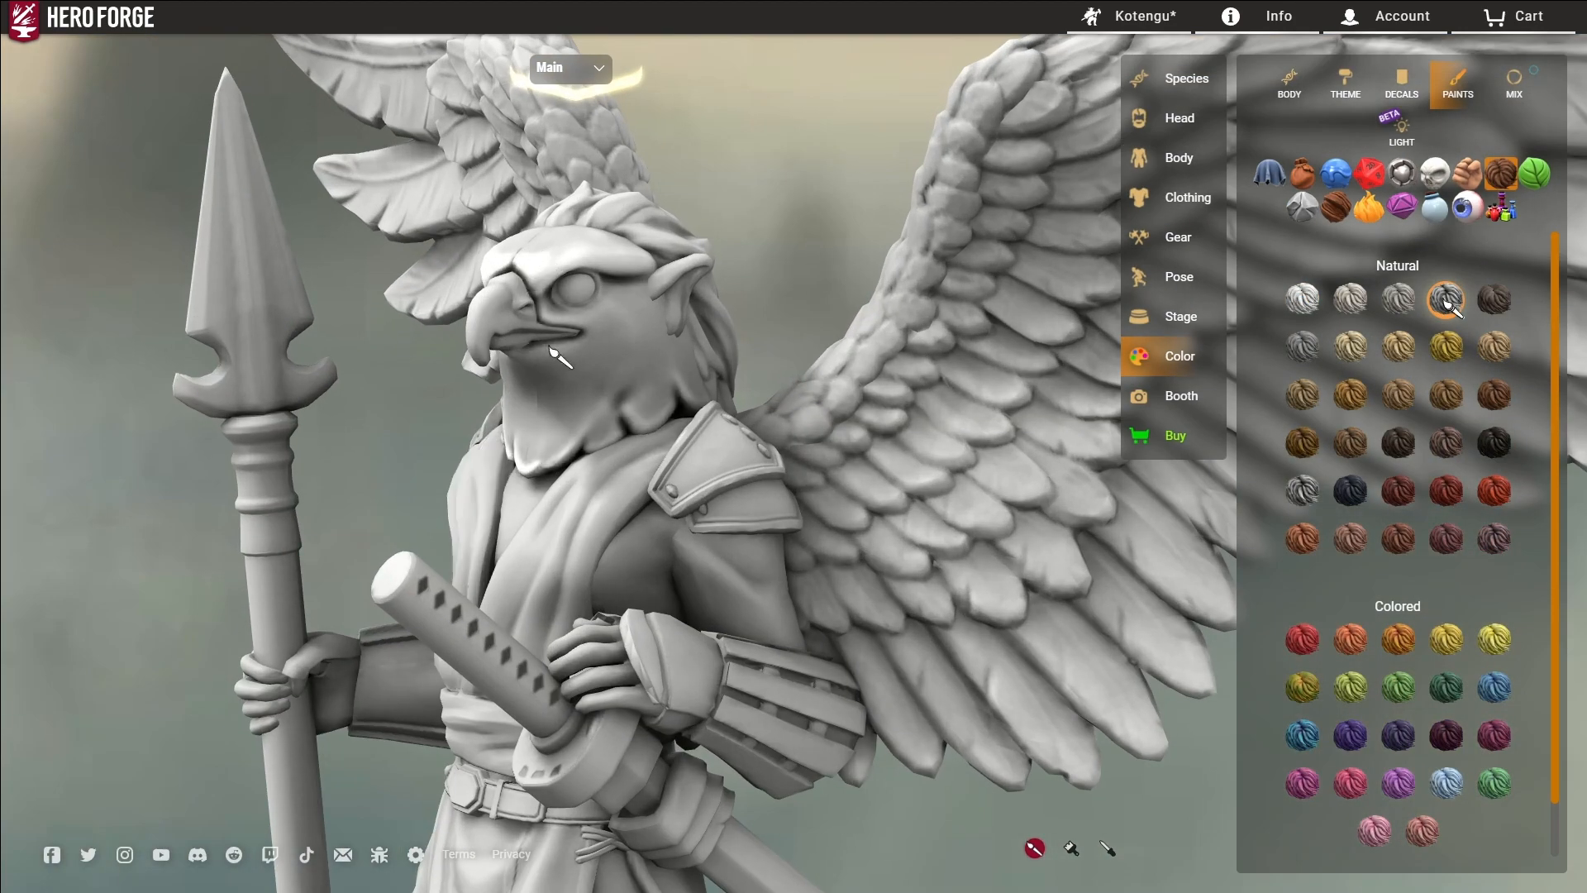
click(1307, 404)
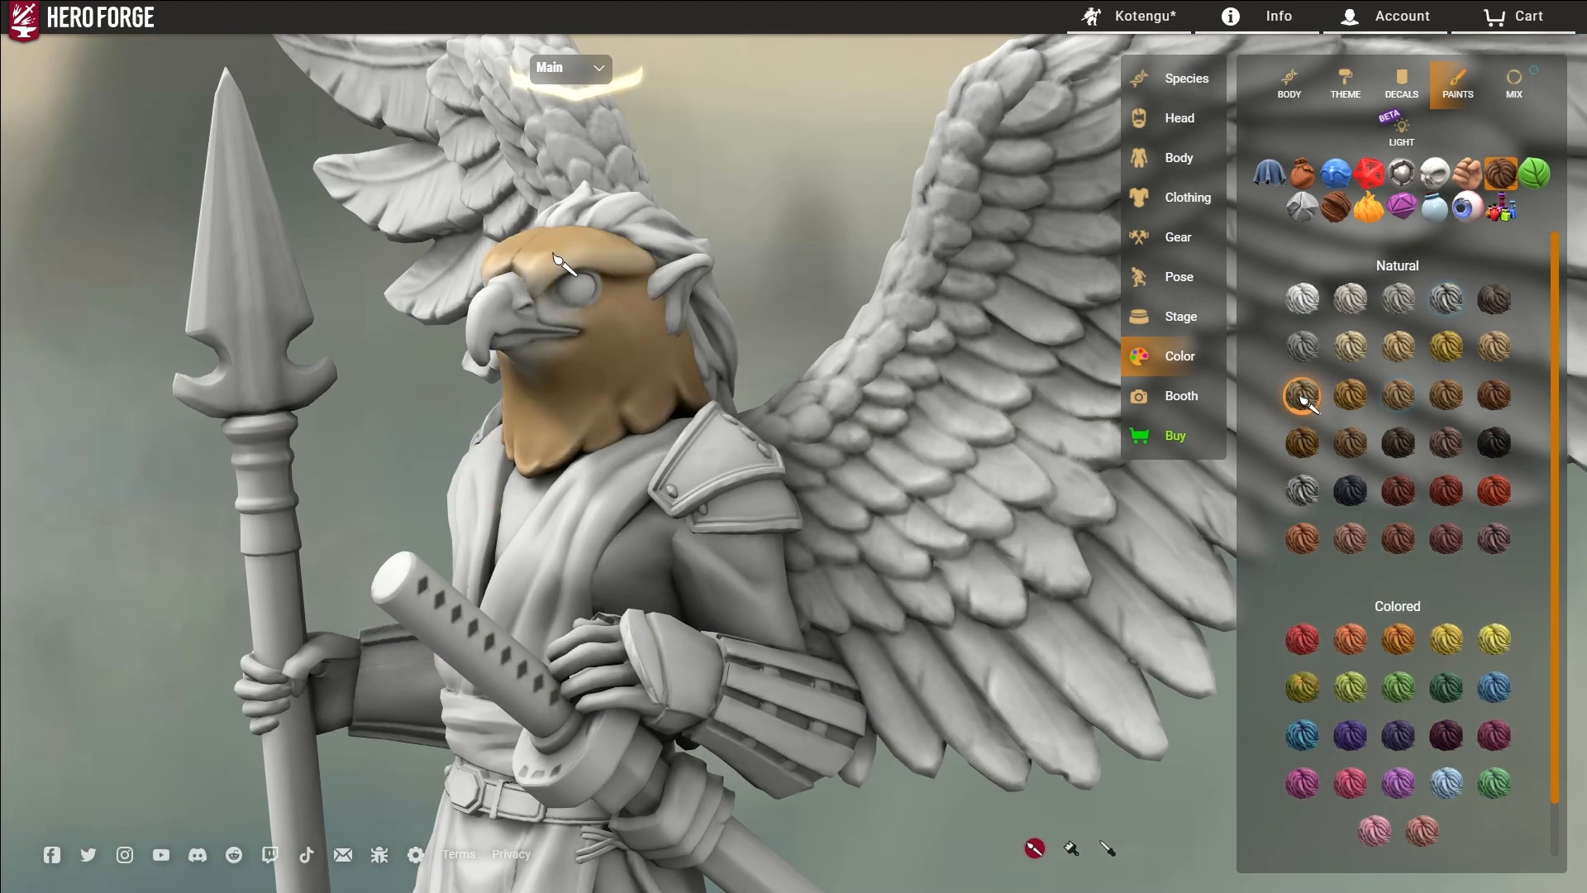
click(1350, 349)
click(553, 314)
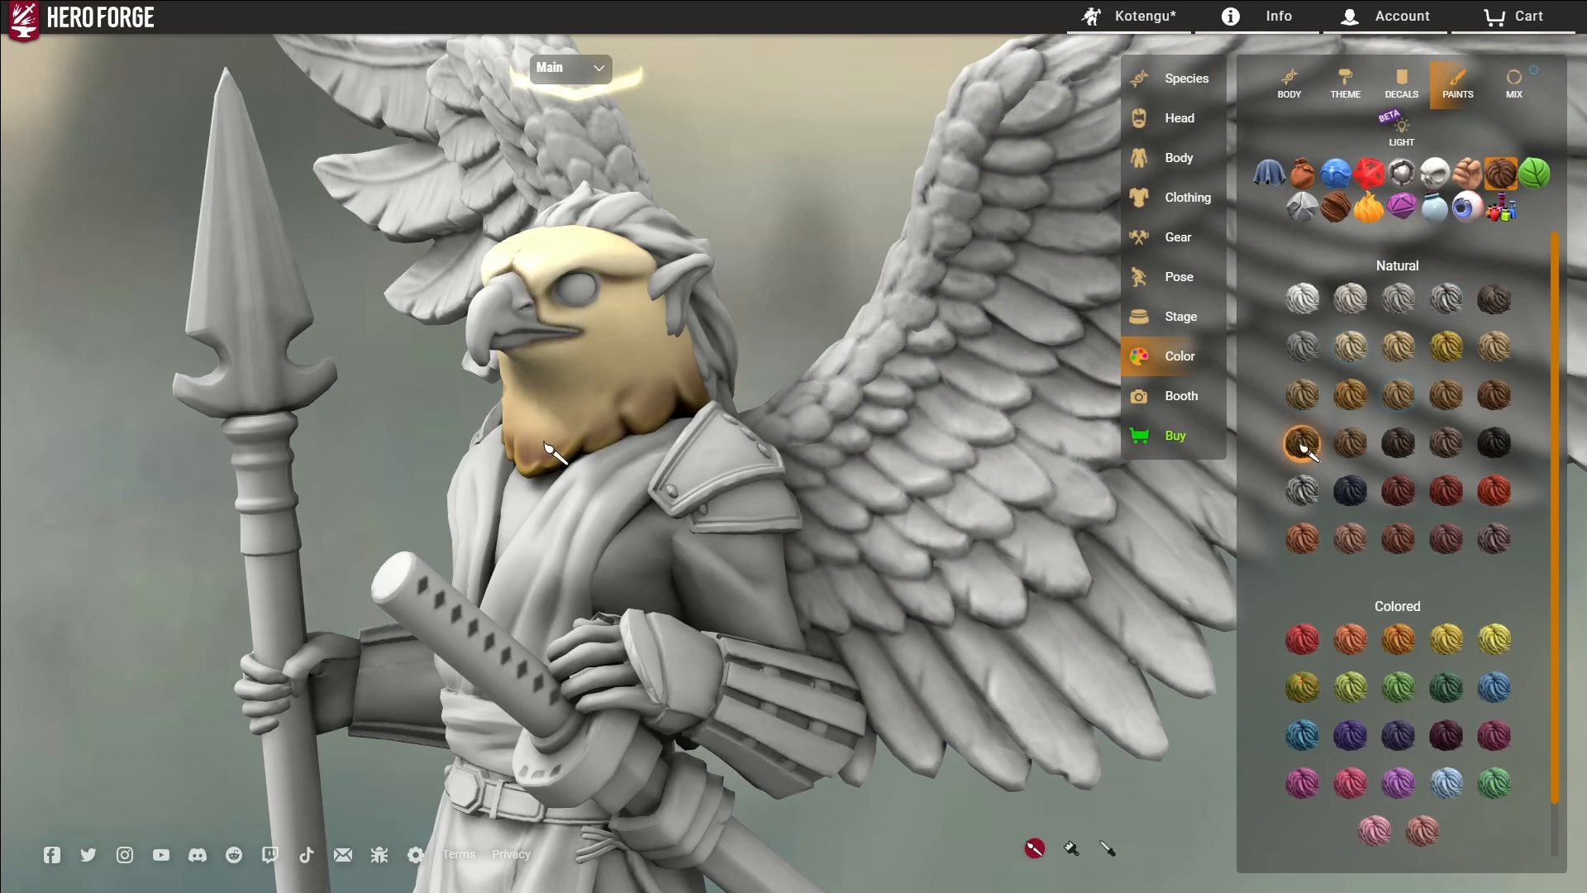
Step: Paint the crest of hair and the throat feather tips with Almond Brunette
click(1447, 395)
drag(769, 467, 843, 244)
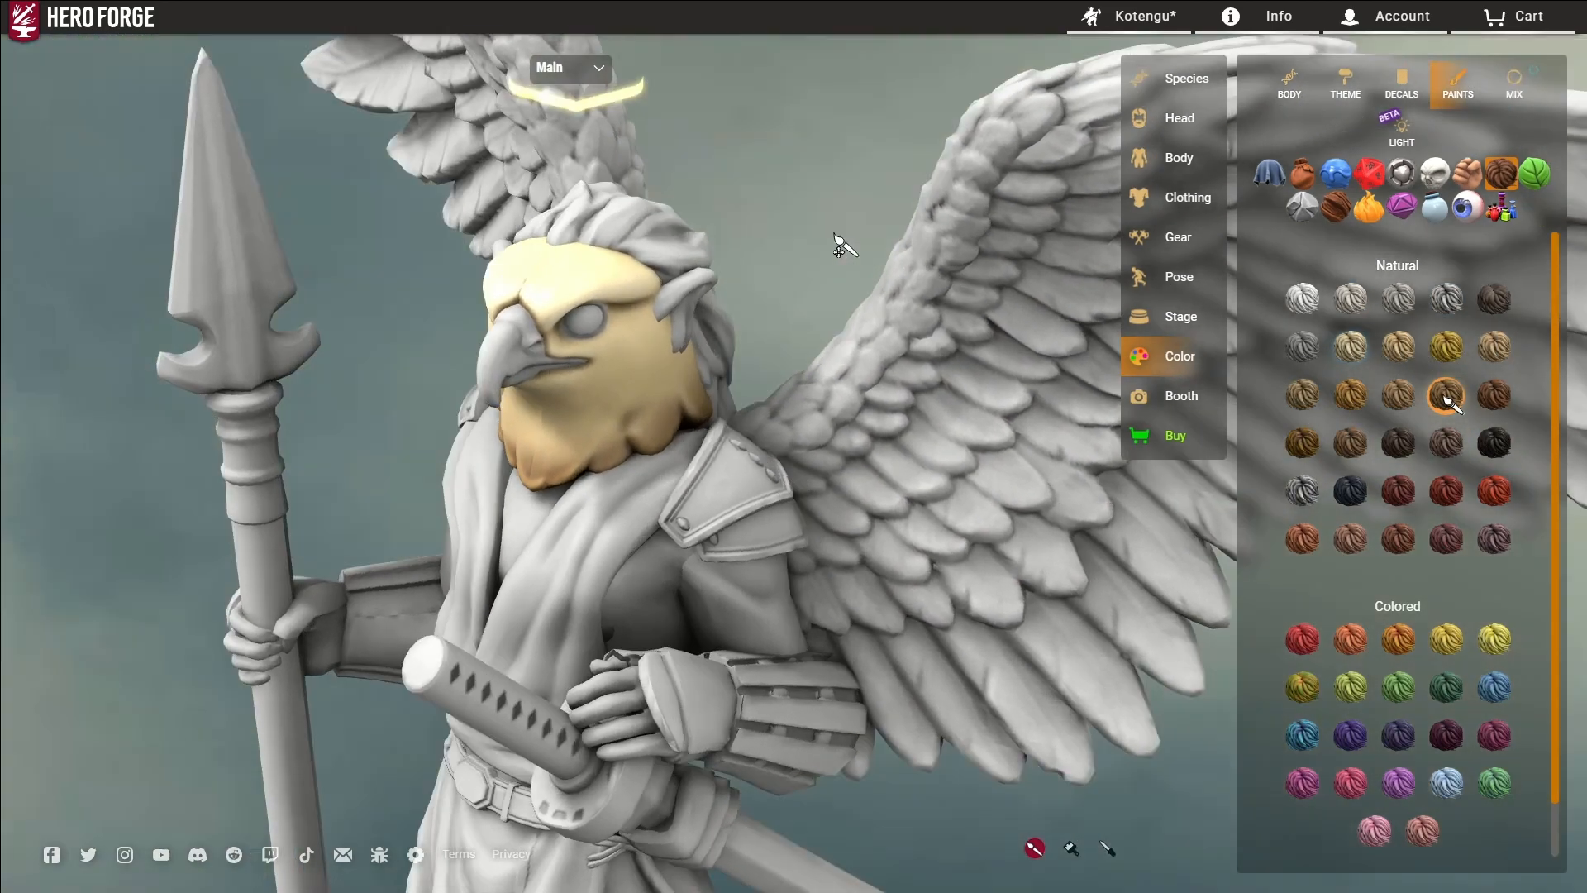
drag(659, 318, 917, 372)
click(556, 368)
drag(558, 369, 634, 394)
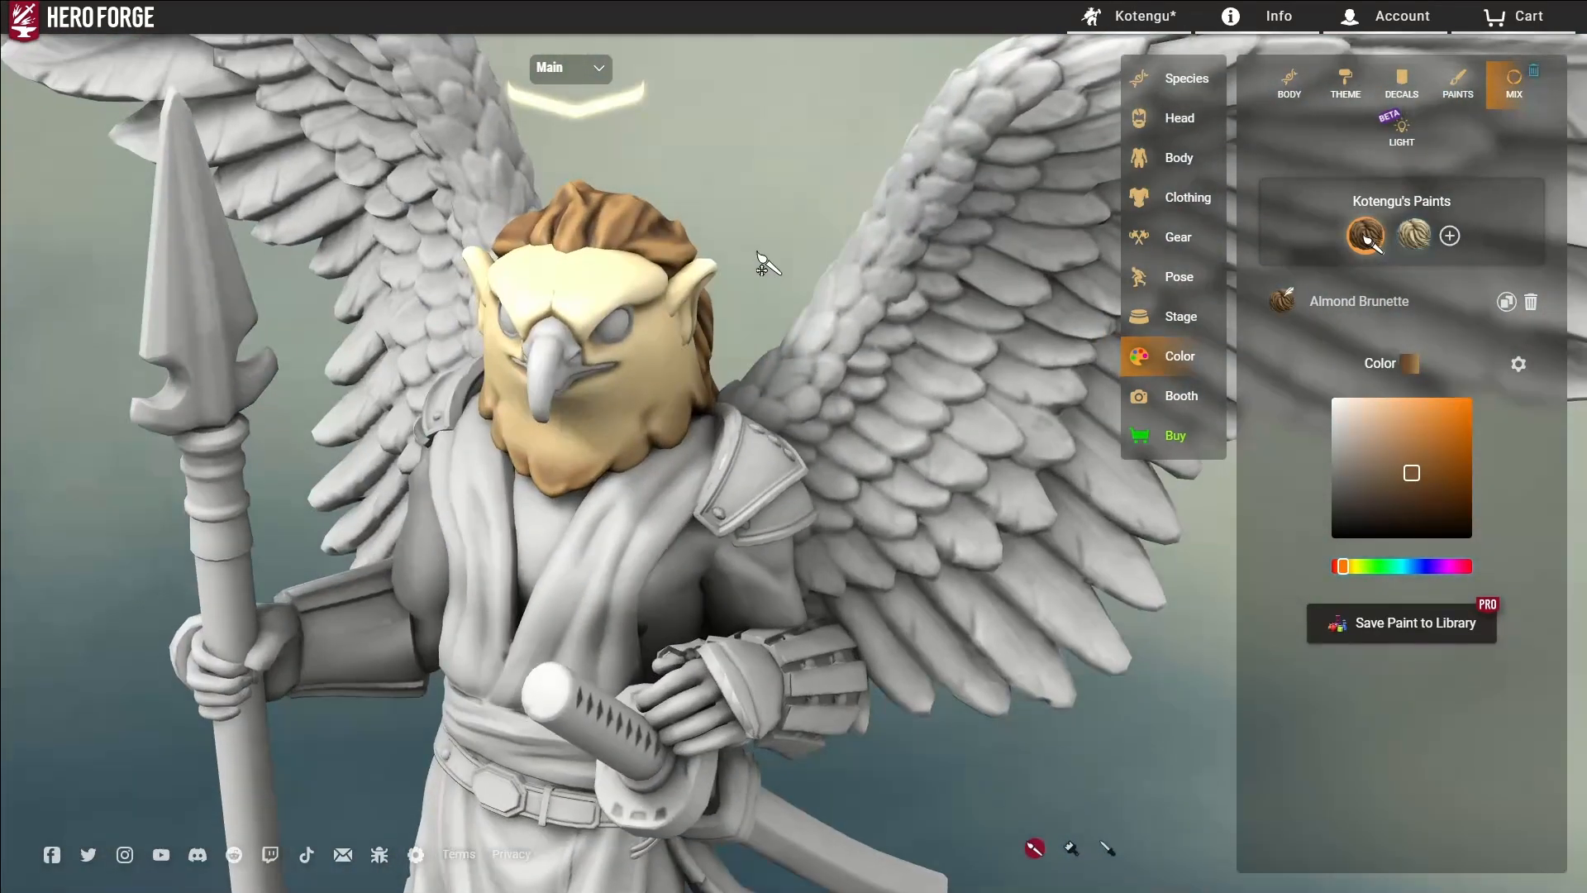
Step: Paint the beak yellow and the areas around the nostrils and eyes reddish brown
drag(759, 256, 545, 277)
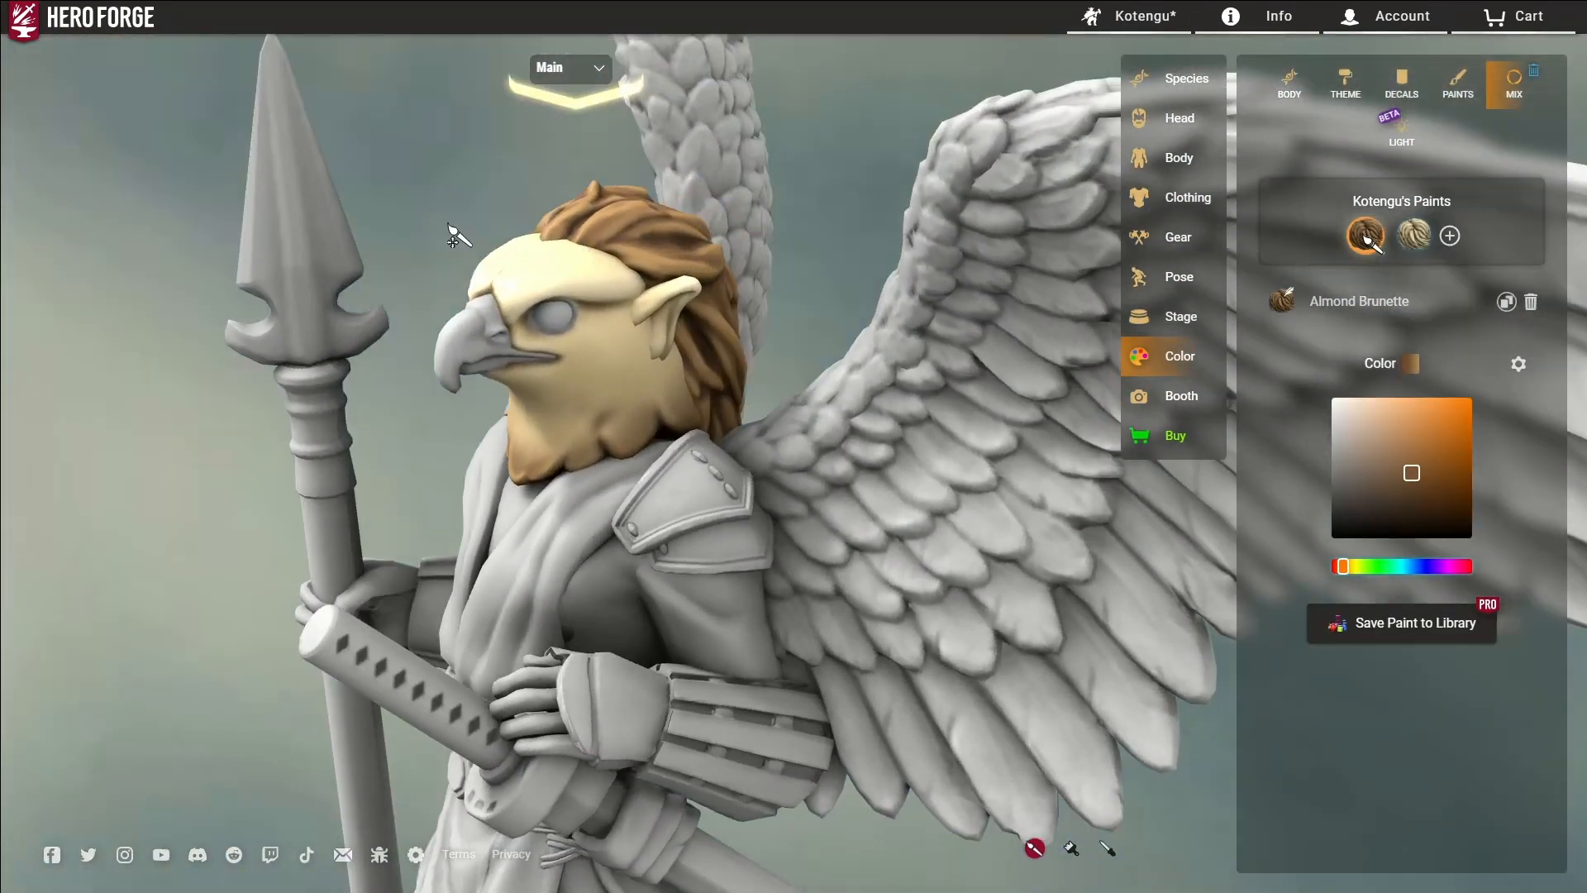
scroll(459, 289, up, 3)
click(1459, 91)
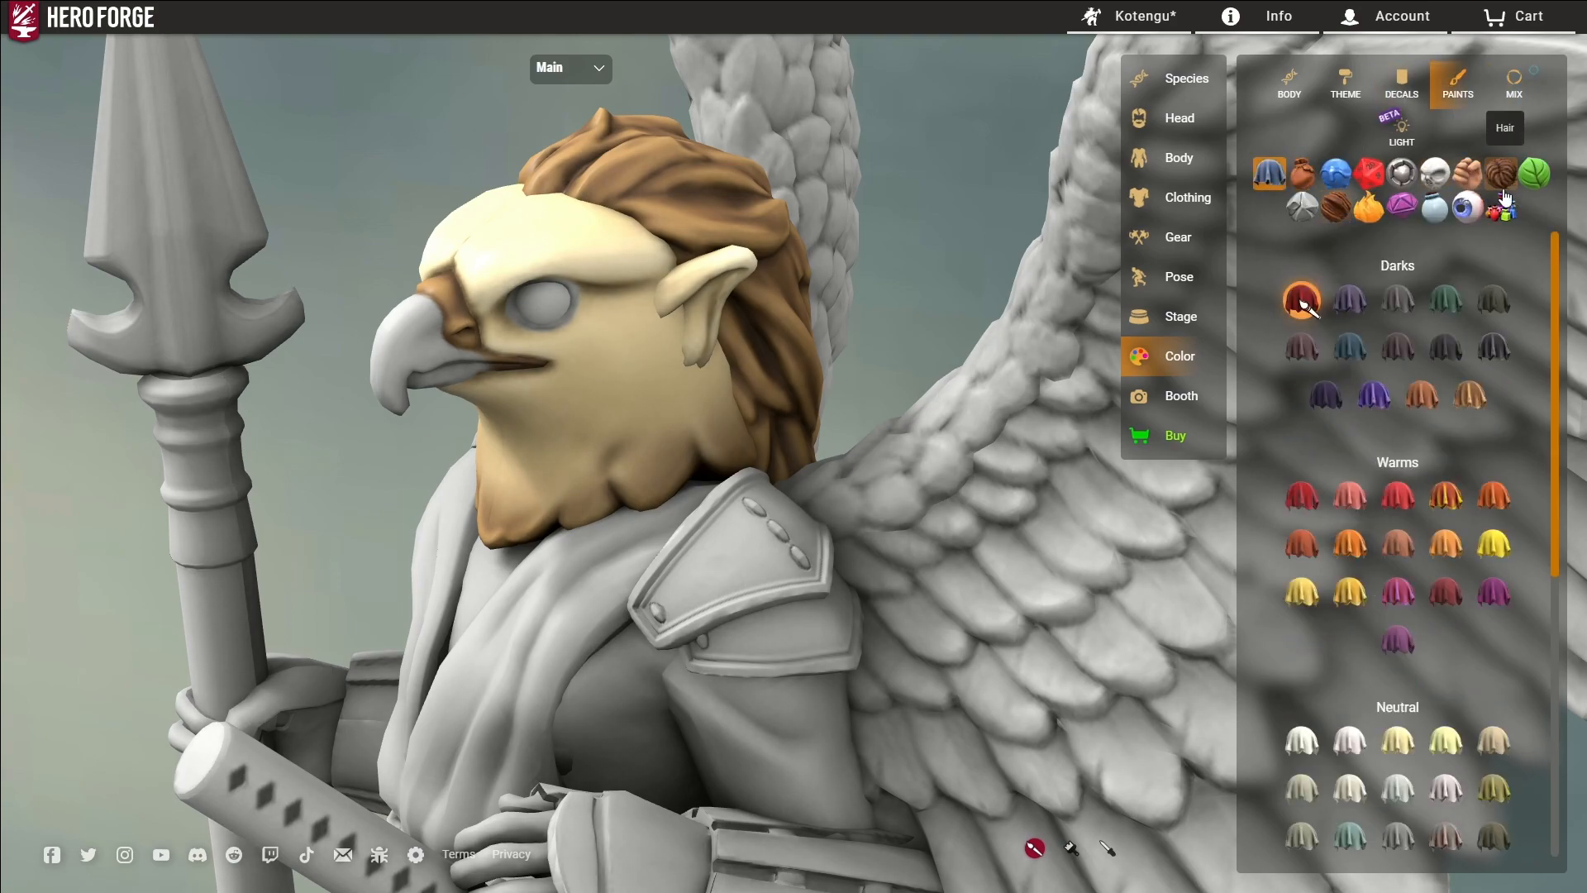
click(1447, 641)
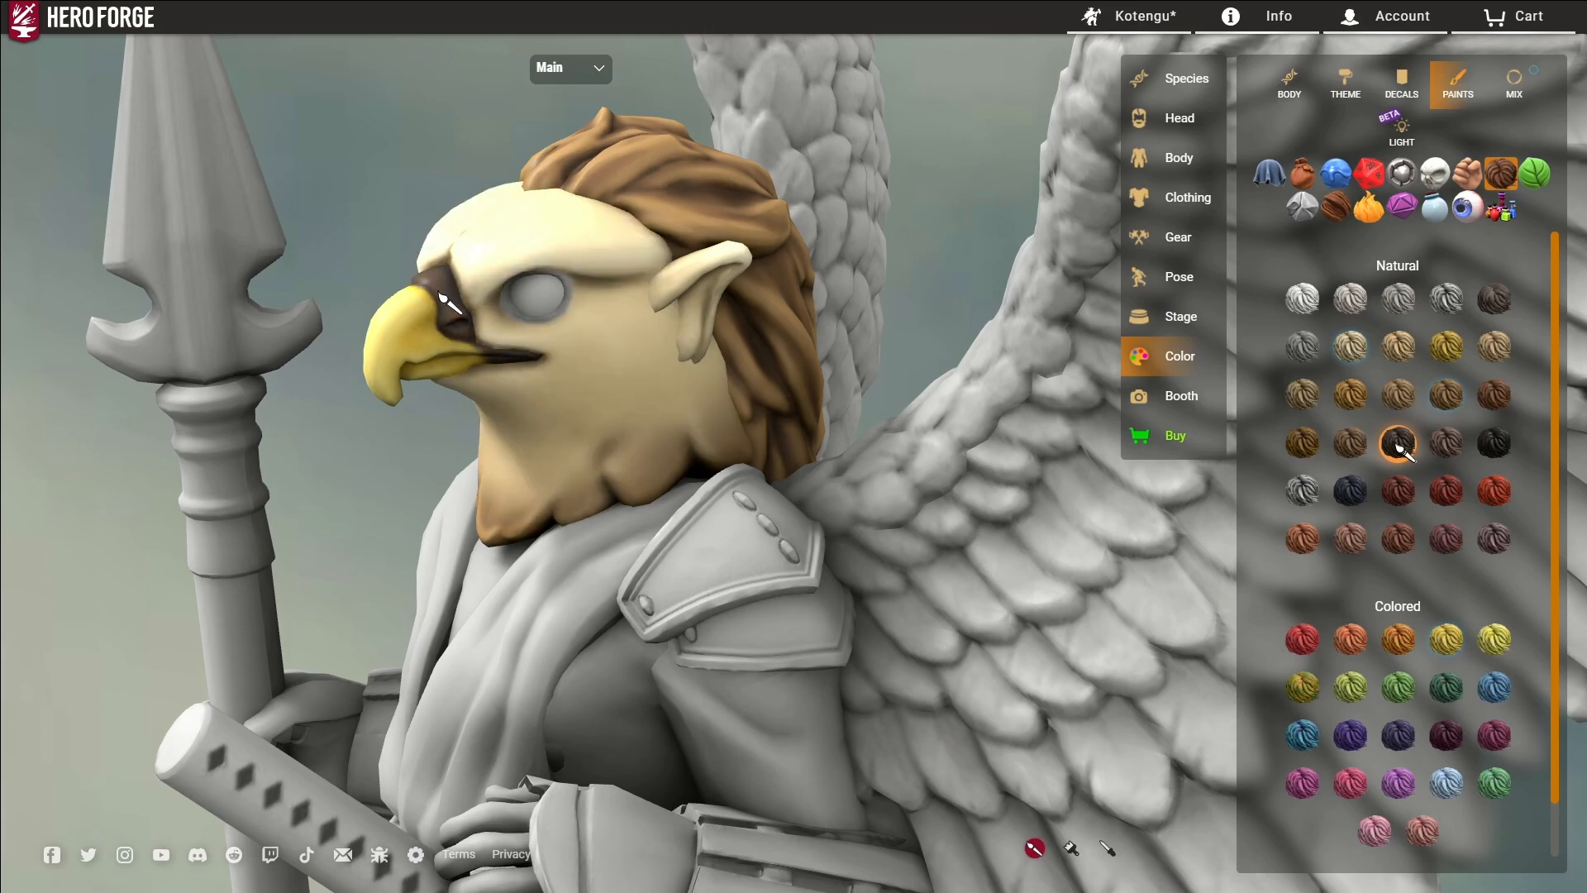
click(452, 304)
drag(452, 304, 562, 302)
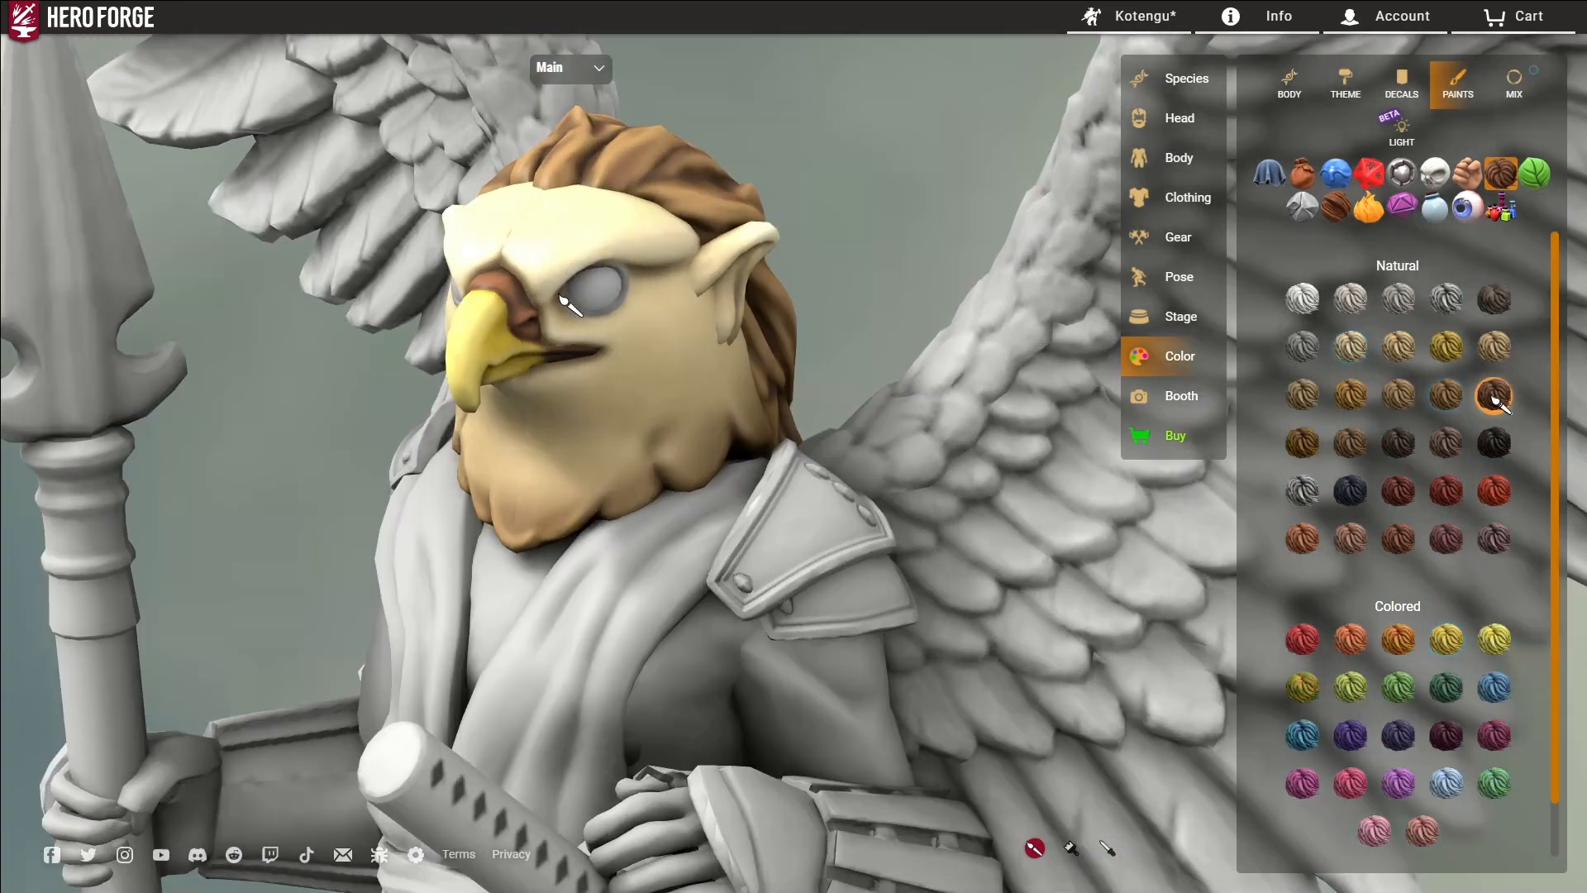
right_click(554, 315)
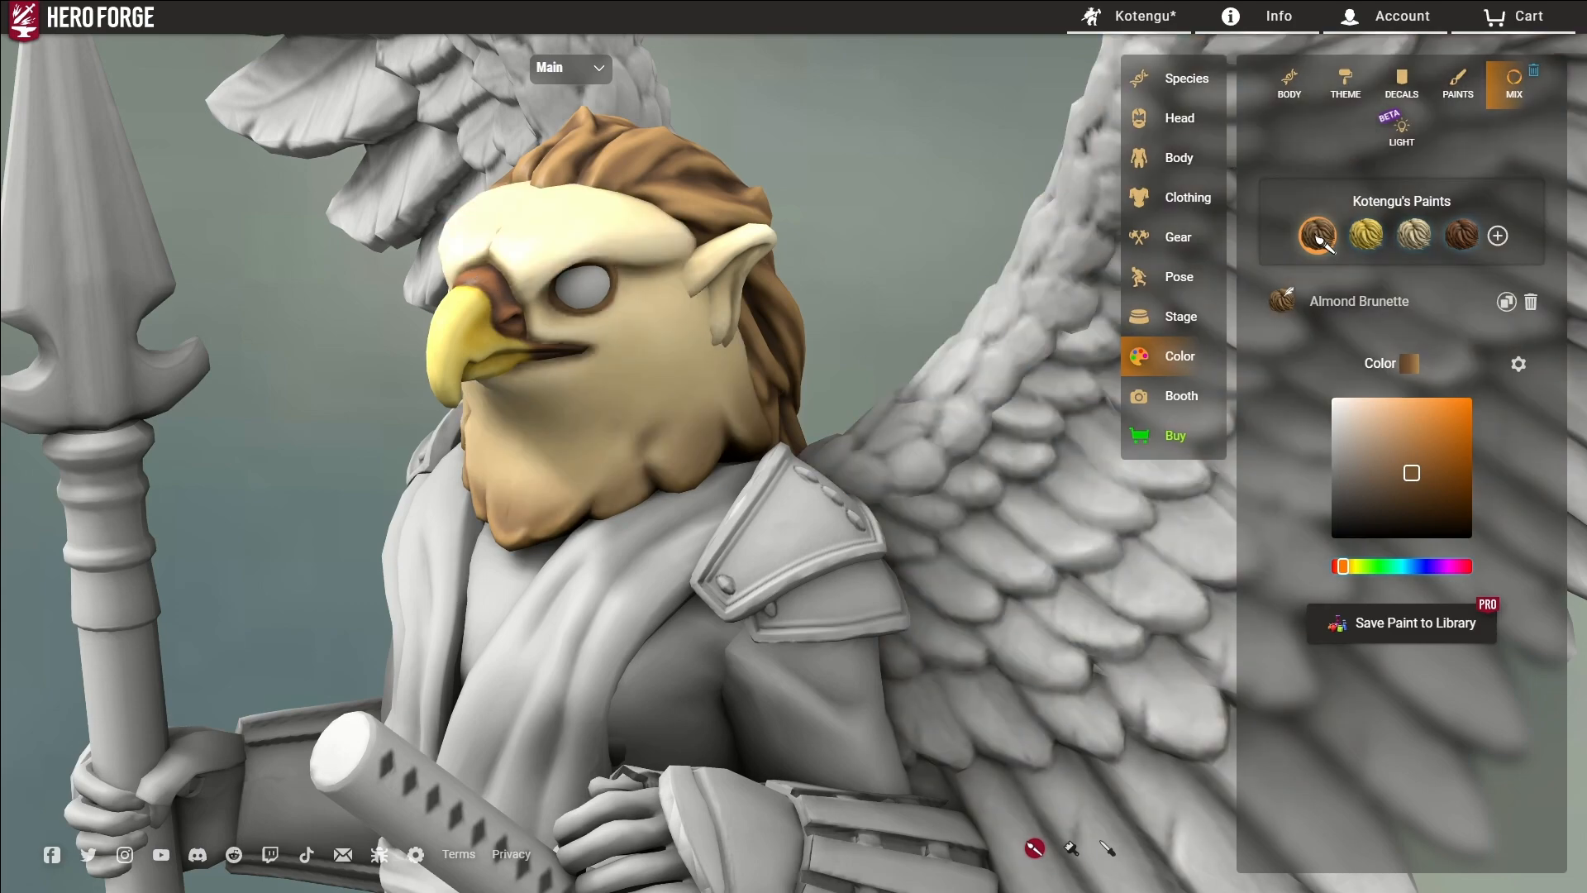
Step: Paint the Kotengu's eyes with the Brown Contract eye paint
click(1468, 203)
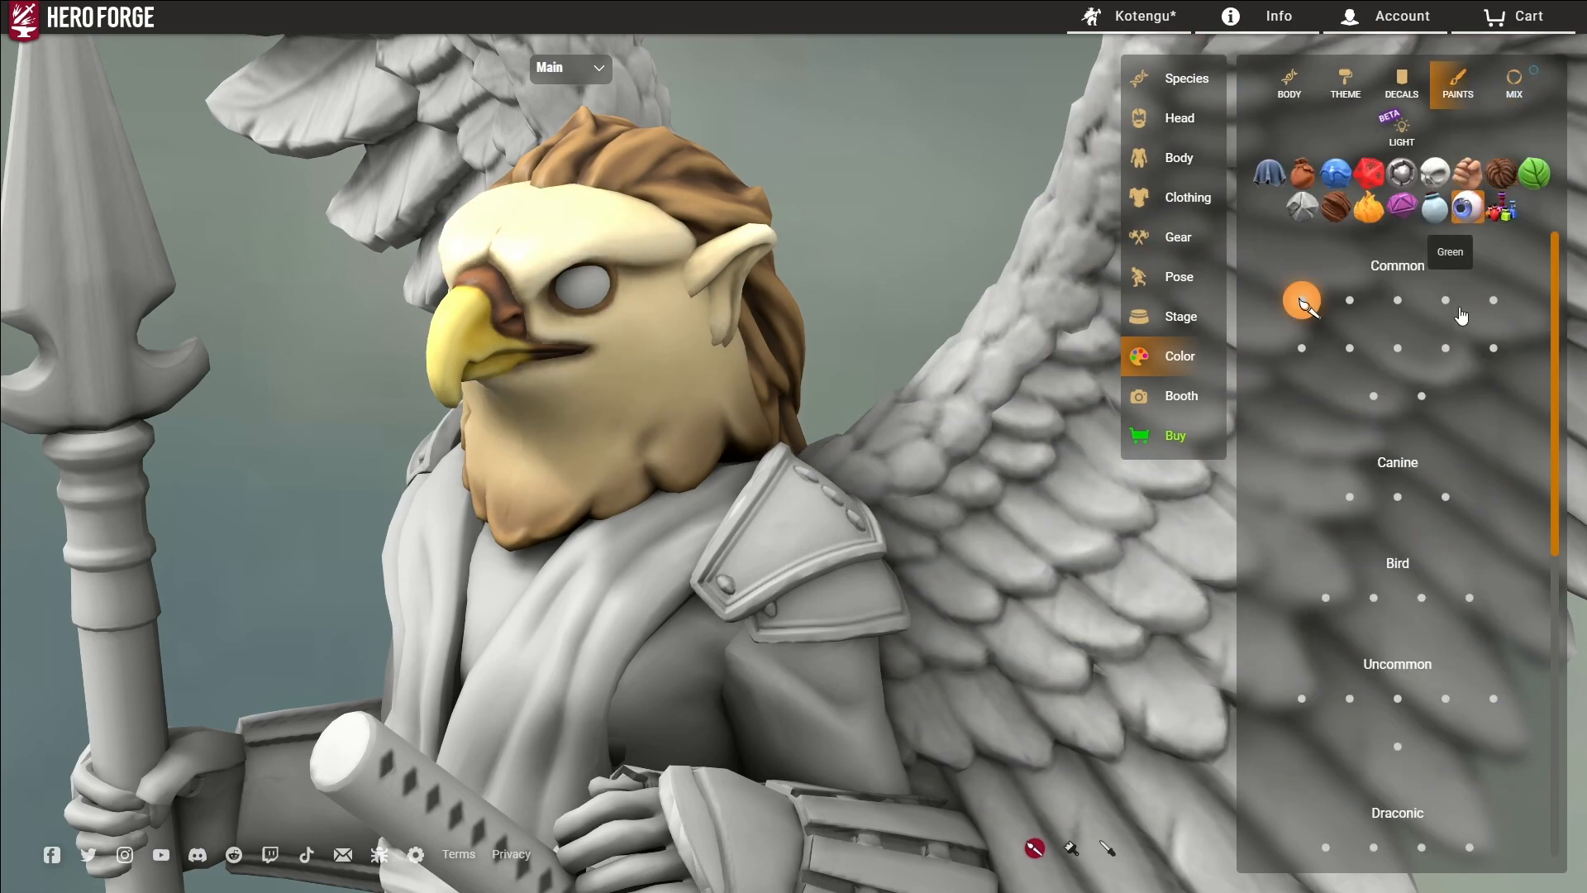
drag(630, 378, 835, 380)
click(1494, 348)
drag(661, 438, 396, 438)
scroll(529, 330, up, 3)
click(529, 258)
alt+click(513, 263)
Step: Change the eye paint's shape to the second pupil option and its iris color to golden yellow
scroll(1405, 570, down, 8)
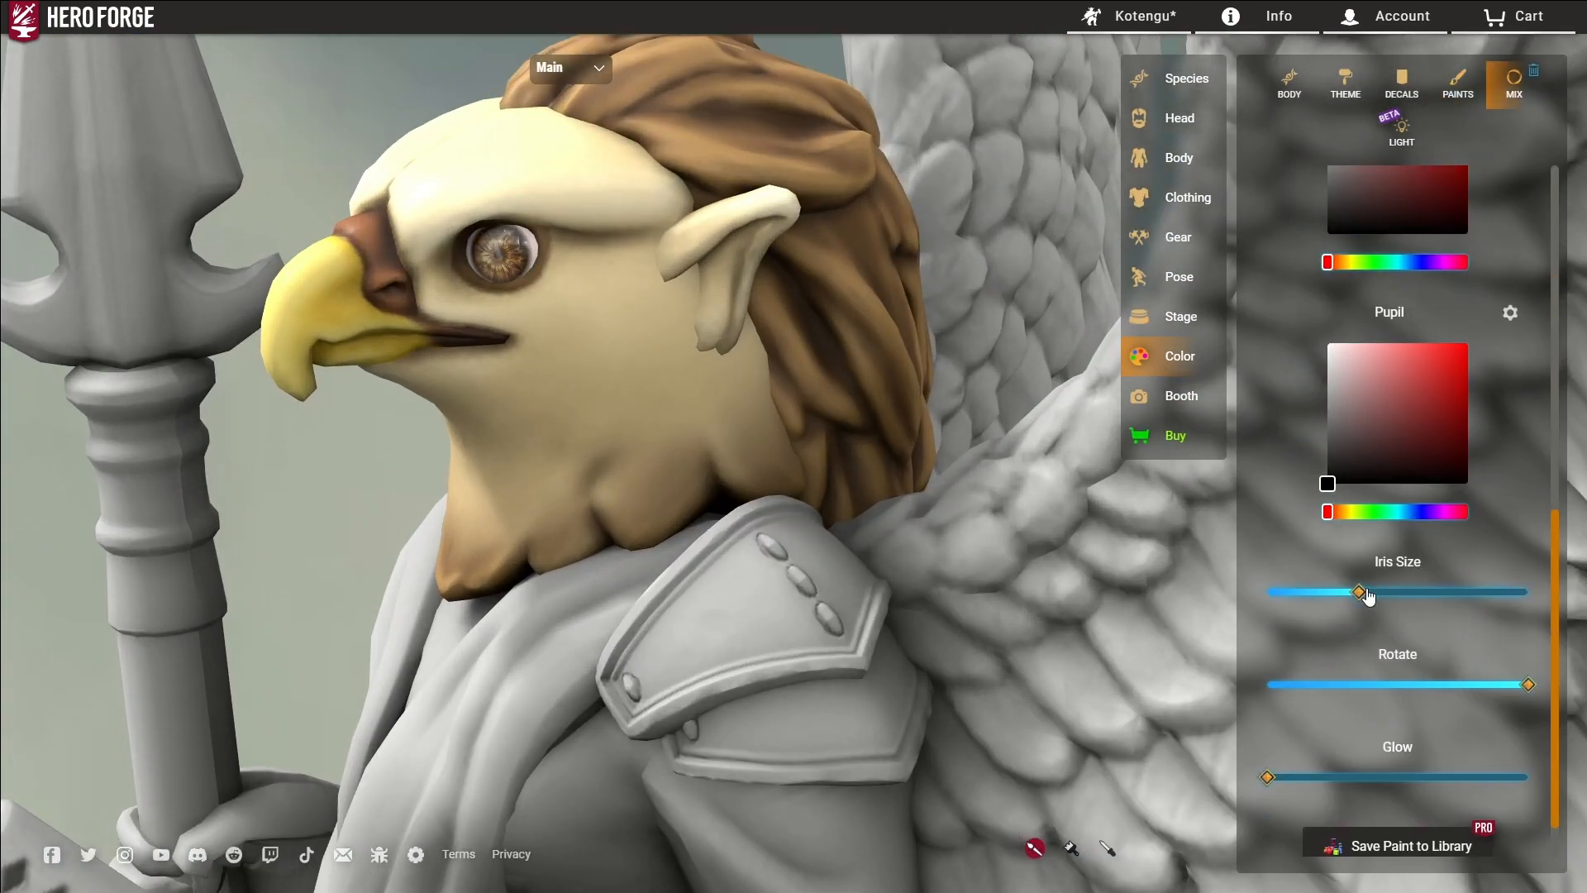
scroll(1417, 607, up, 10)
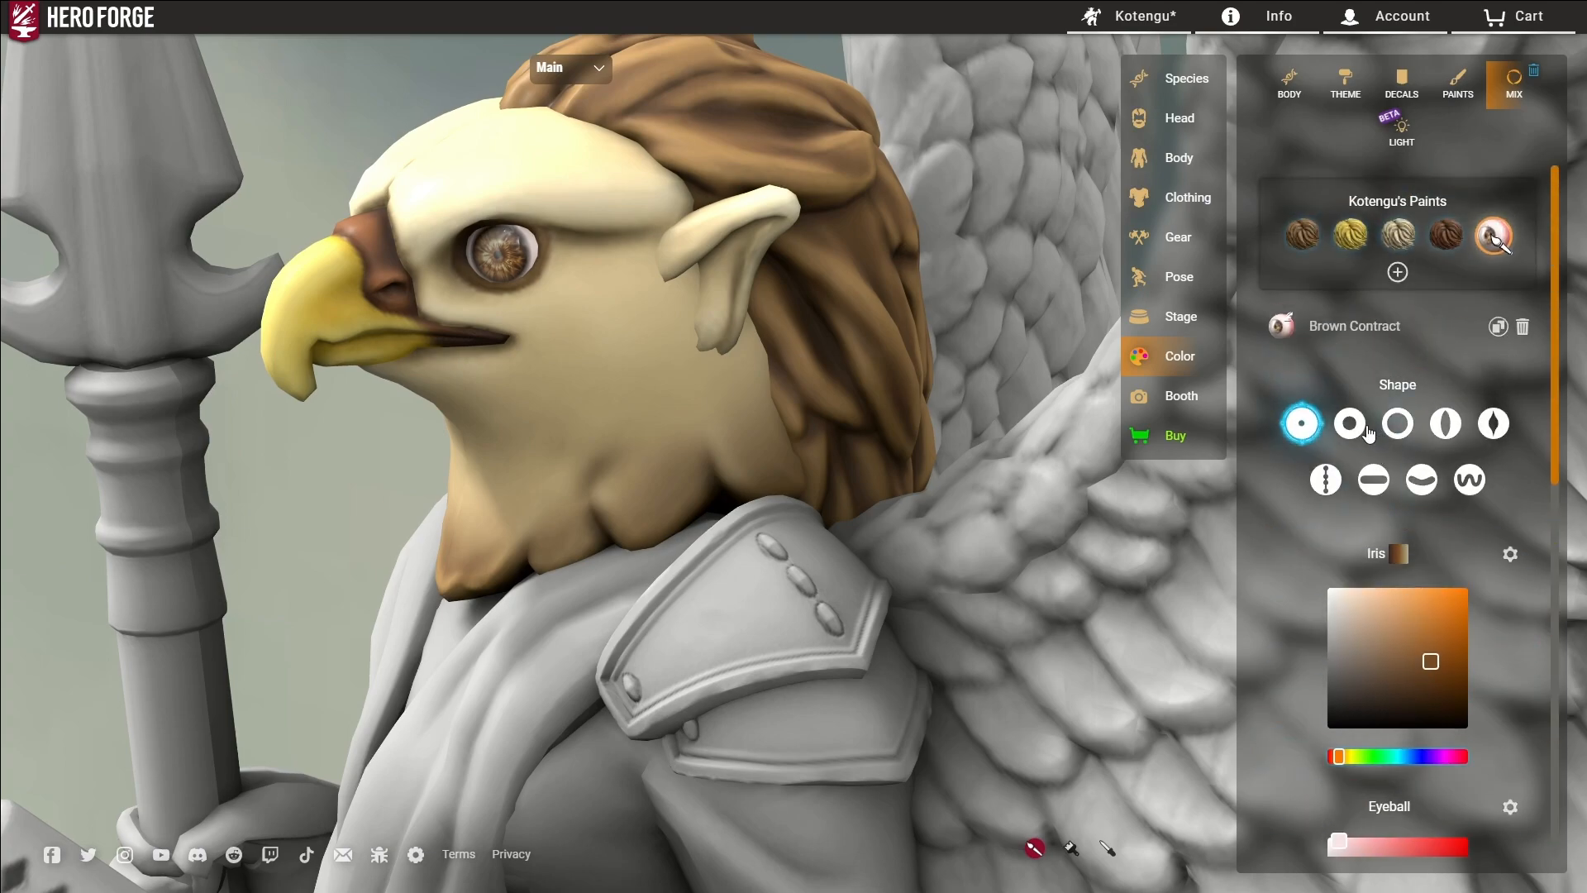
click(1357, 437)
scroll(1364, 671, down, 8)
scroll(1386, 460, up, 8)
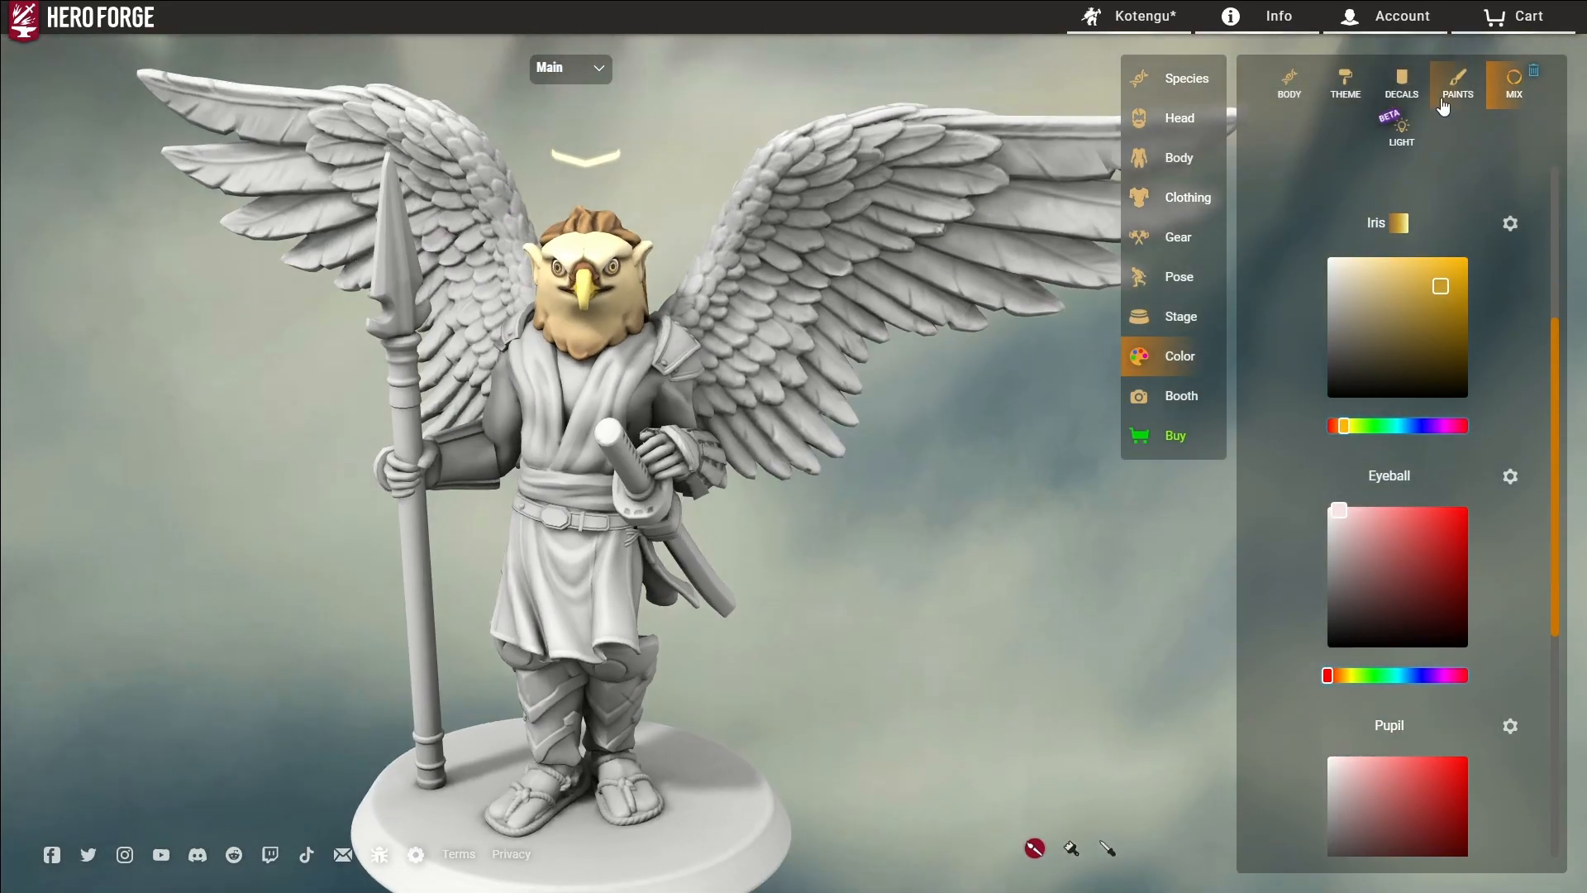
Step: Paint the robe, waist sash and skirt with the red-and-yellow fabric paint from the warm colors
click(1444, 100)
click(1269, 173)
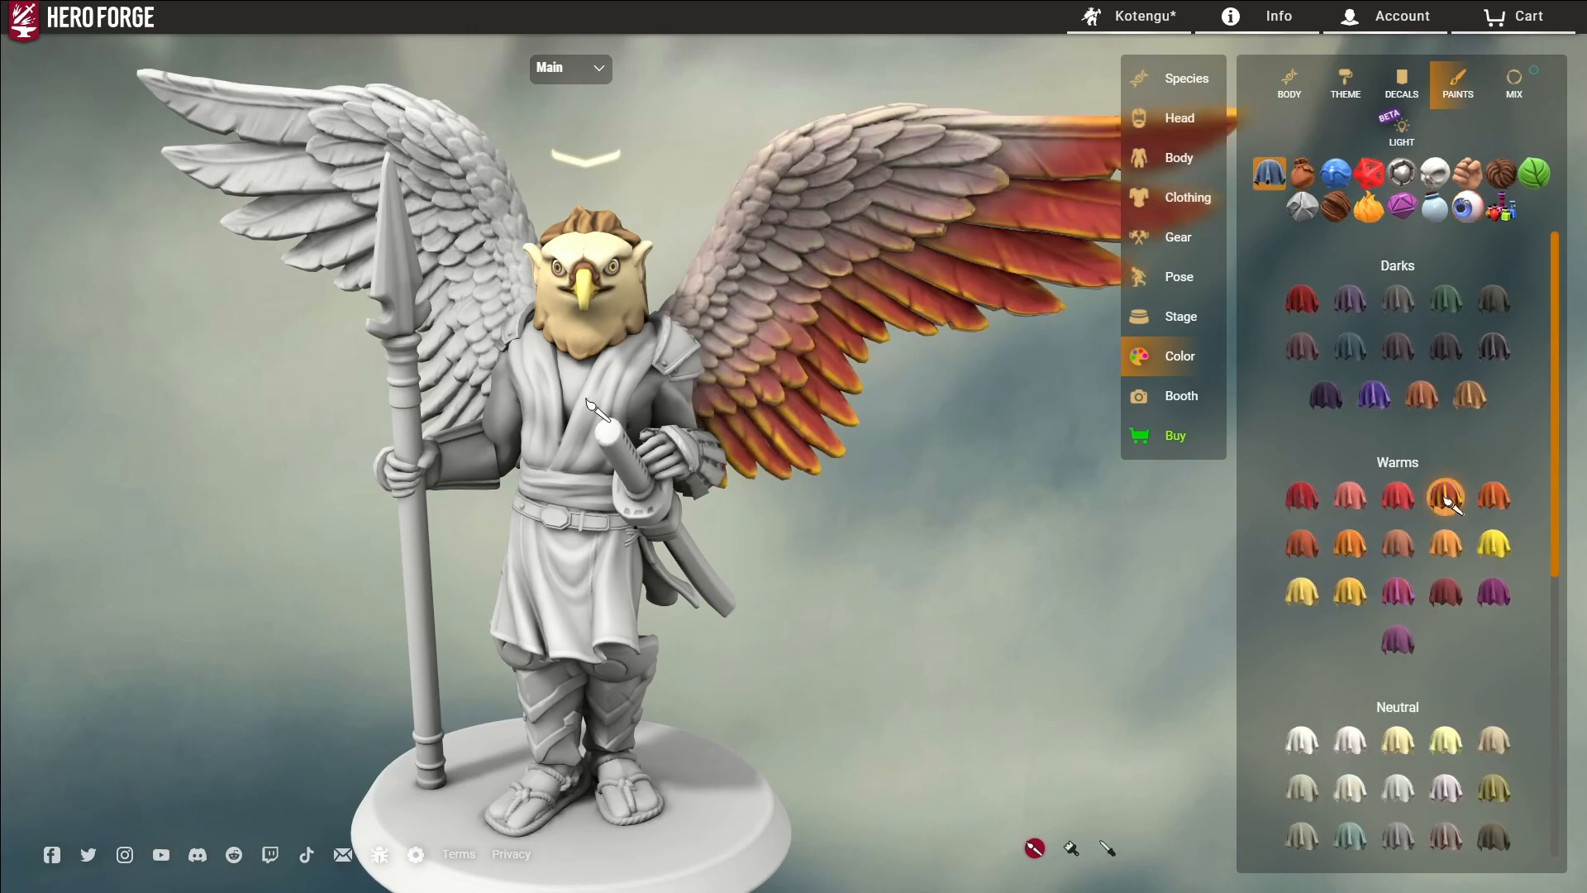
click(560, 579)
scroll(563, 562, up, 2)
drag(496, 546, 567, 538)
click(567, 539)
click(542, 661)
mouse_move(546, 661)
mouse_down()
mouse_move(793, 680)
mouse_move(616, 562)
mouse_up()
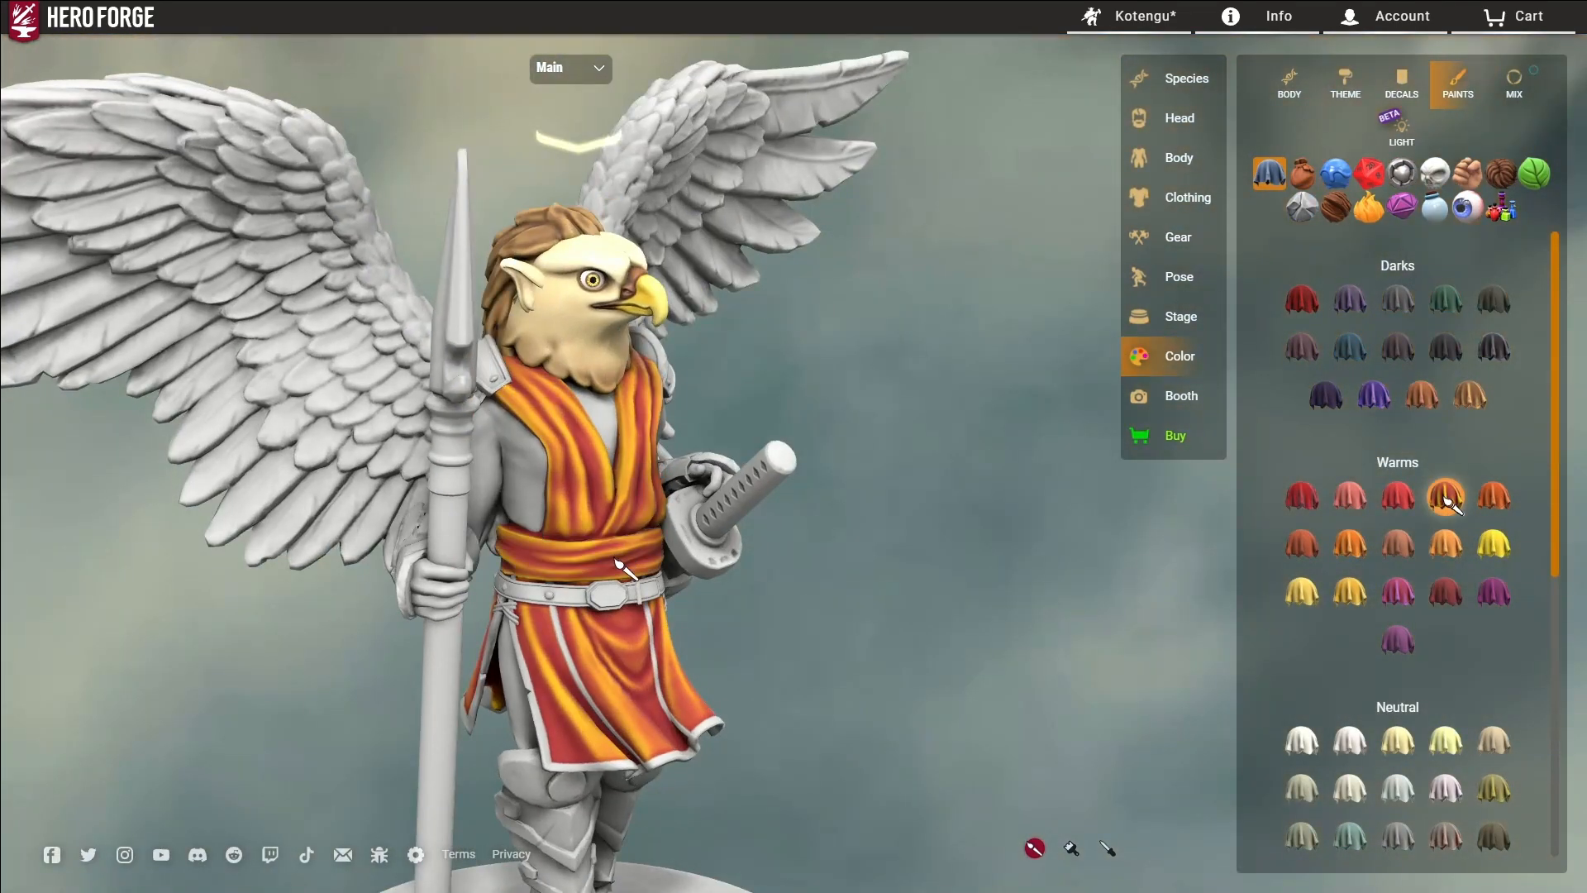
Step: Paint the undershirt and trousers beneath the robe with the dark red fabric paint from the warm colors
drag(590, 706, 1064, 645)
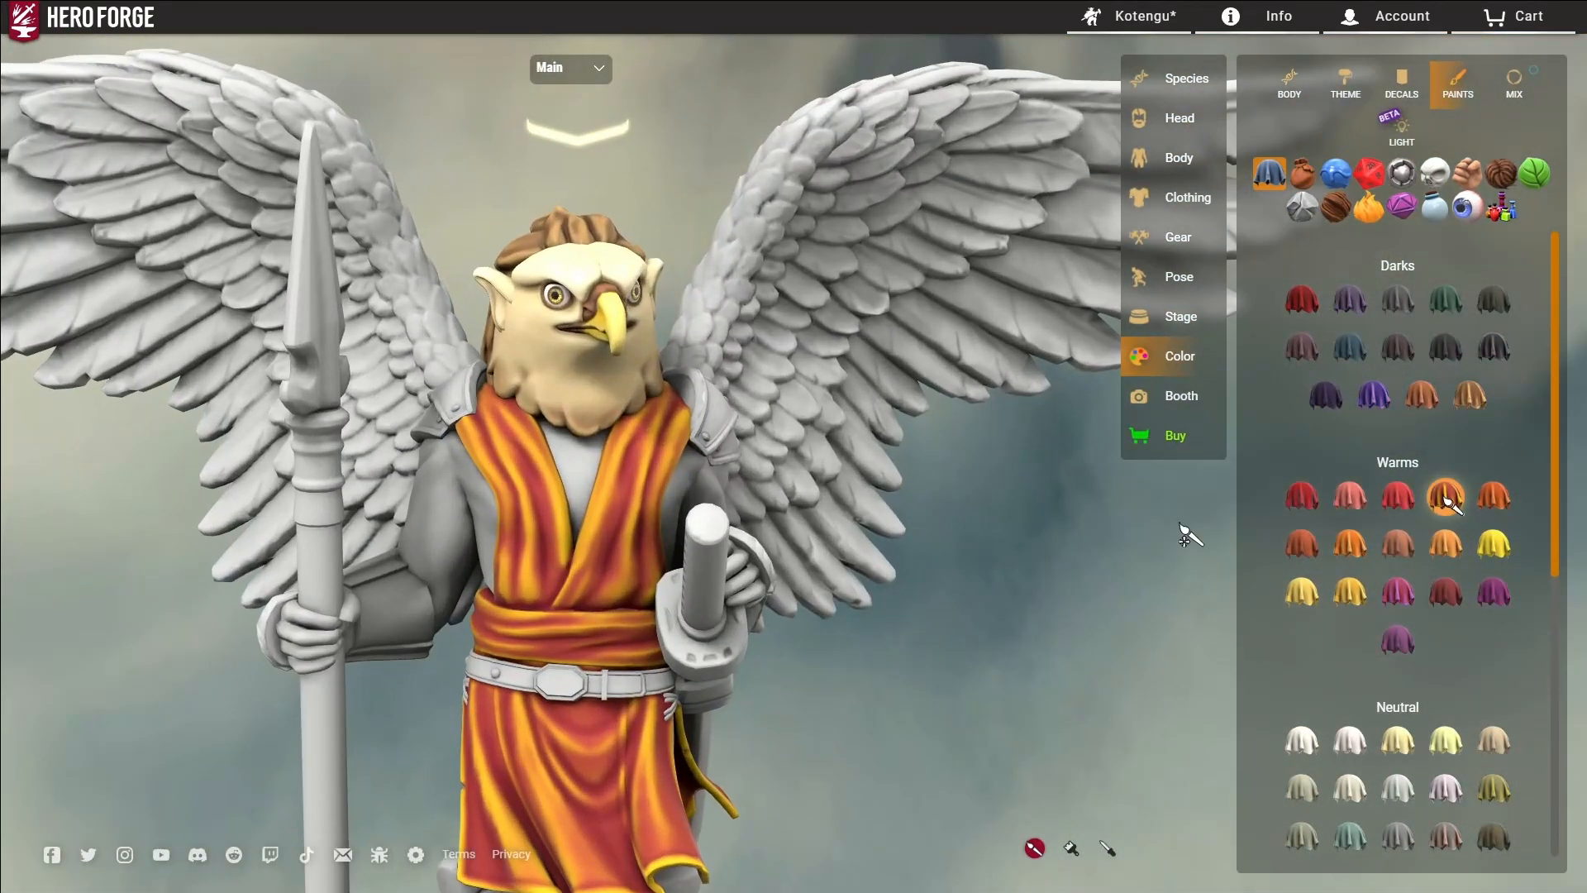
scroll(1364, 545, down, 2)
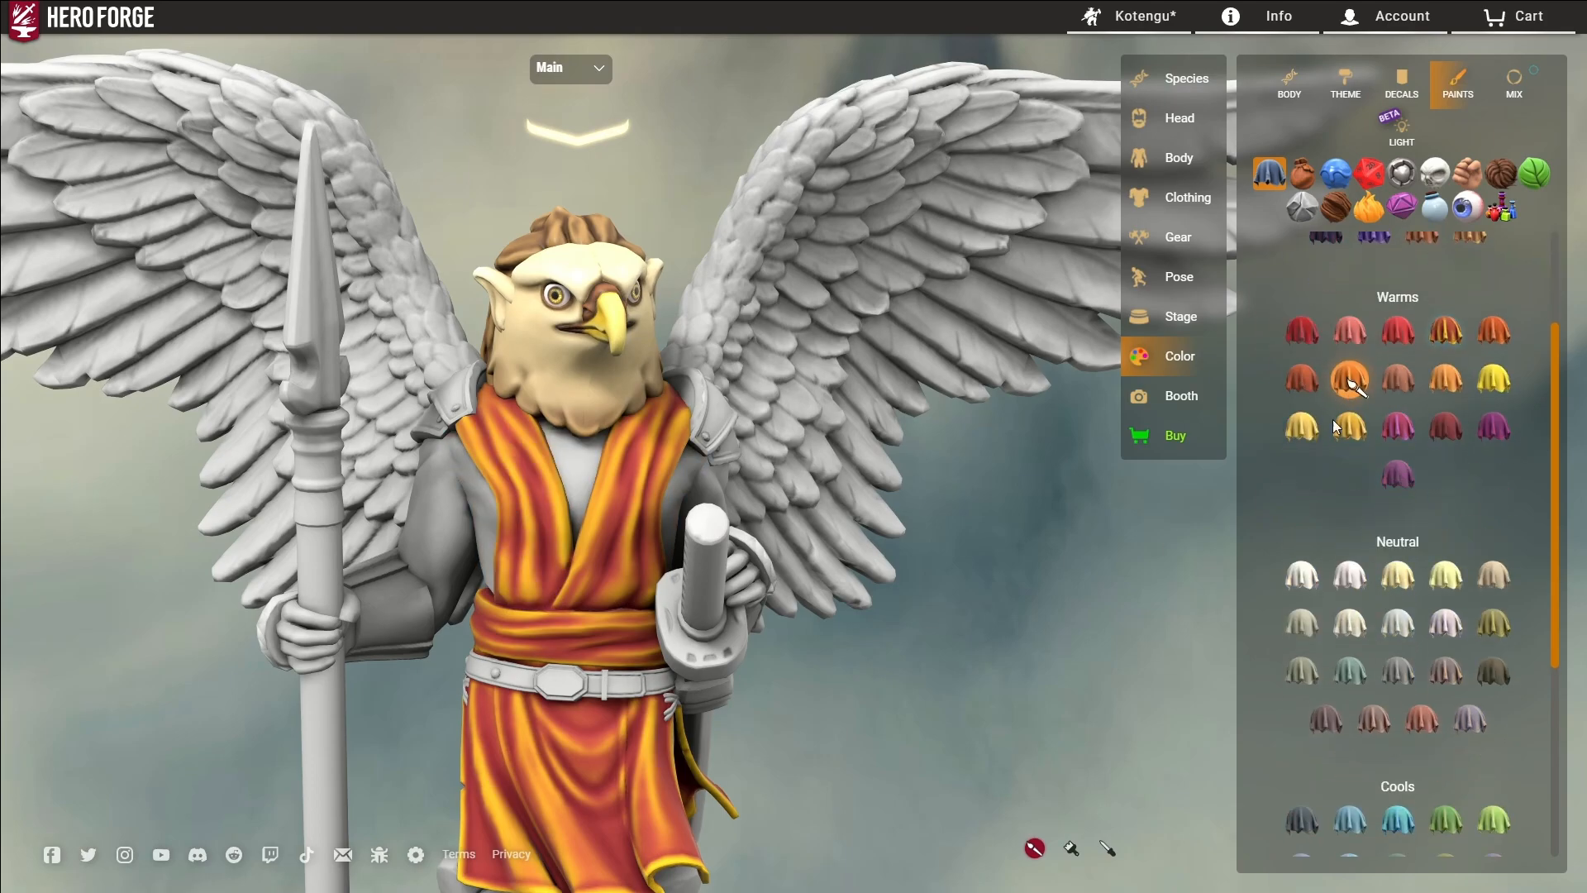
click(1447, 428)
mouse_move(418, 531)
mouse_down()
mouse_move(624, 620)
mouse_move(276, 649)
mouse_move(298, 631)
mouse_move(959, 639)
mouse_move(1042, 545)
mouse_move(258, 597)
mouse_up()
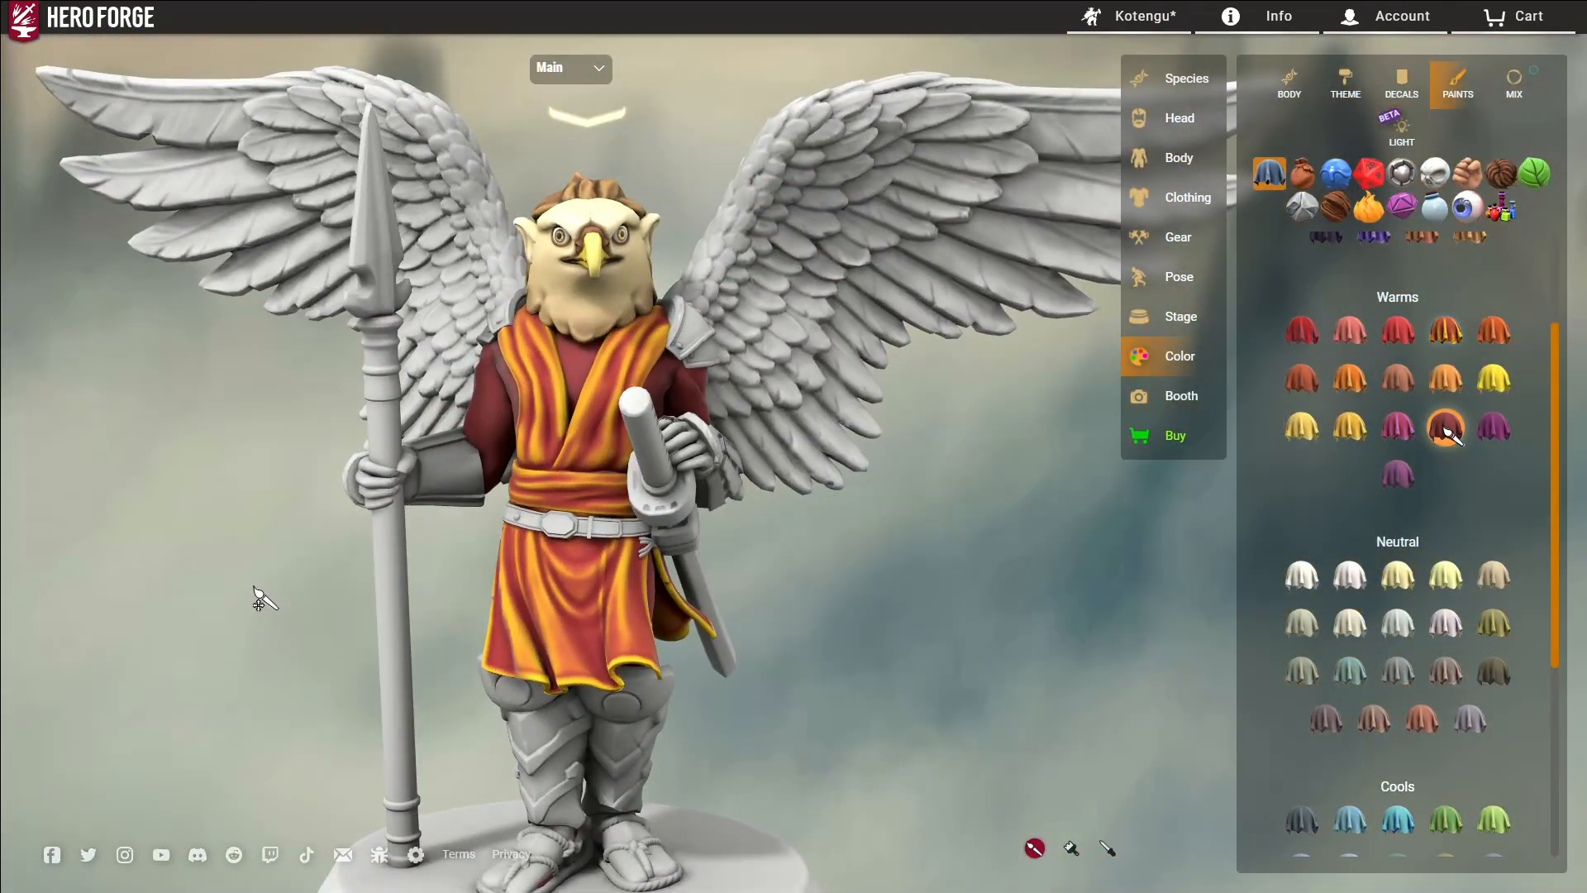
Step: Paint the long wing feathers with Butterscotch Blonde and the upper wing feathers with Almond Brunette
alt+click(529, 308)
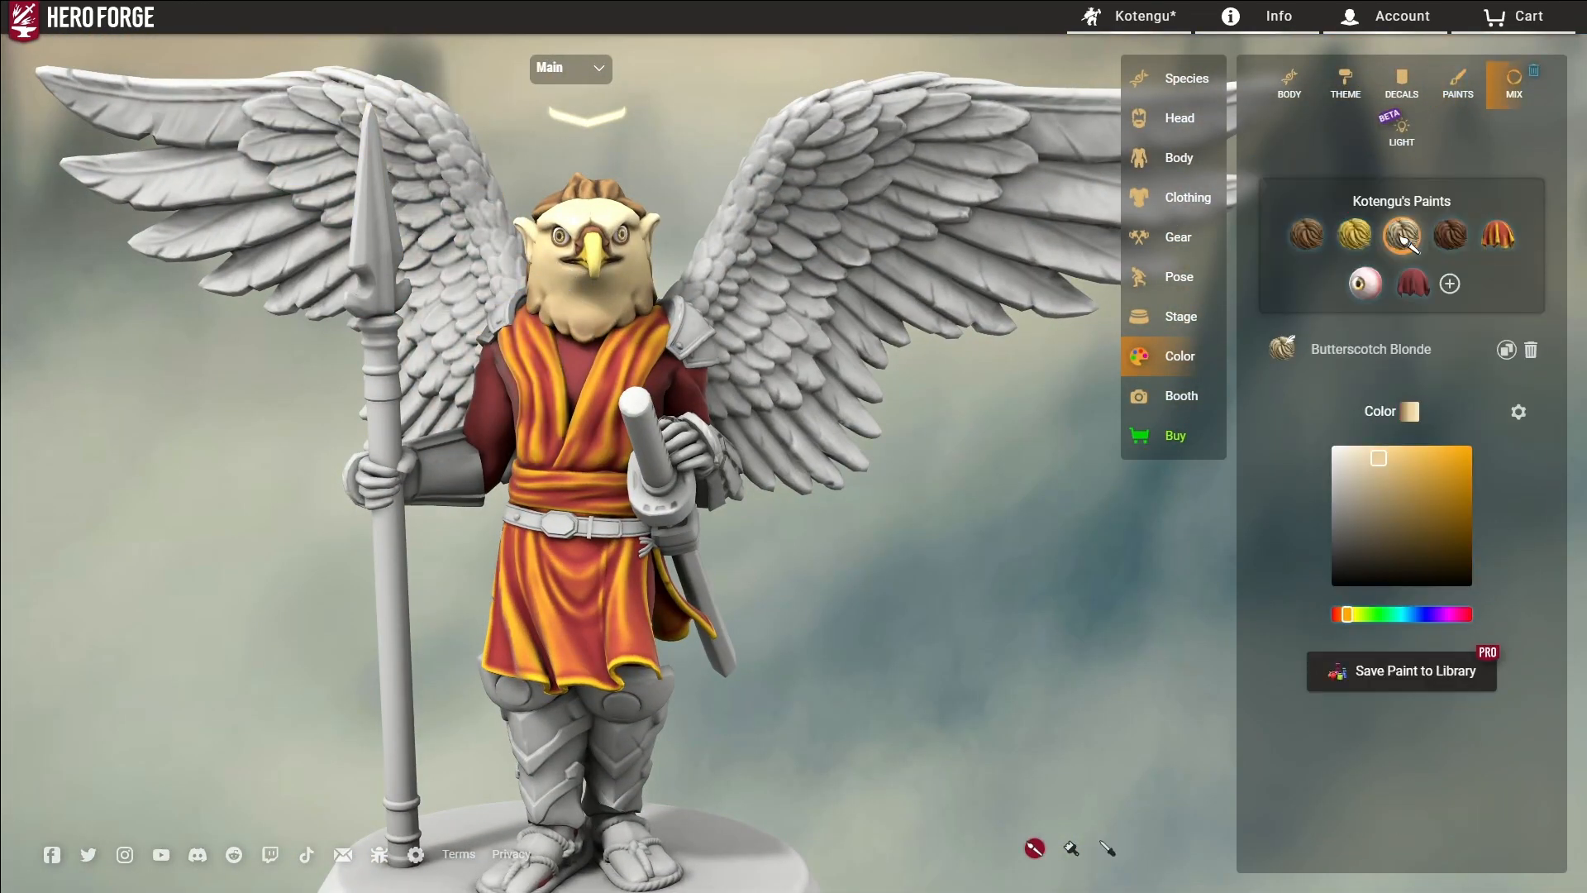
click(808, 405)
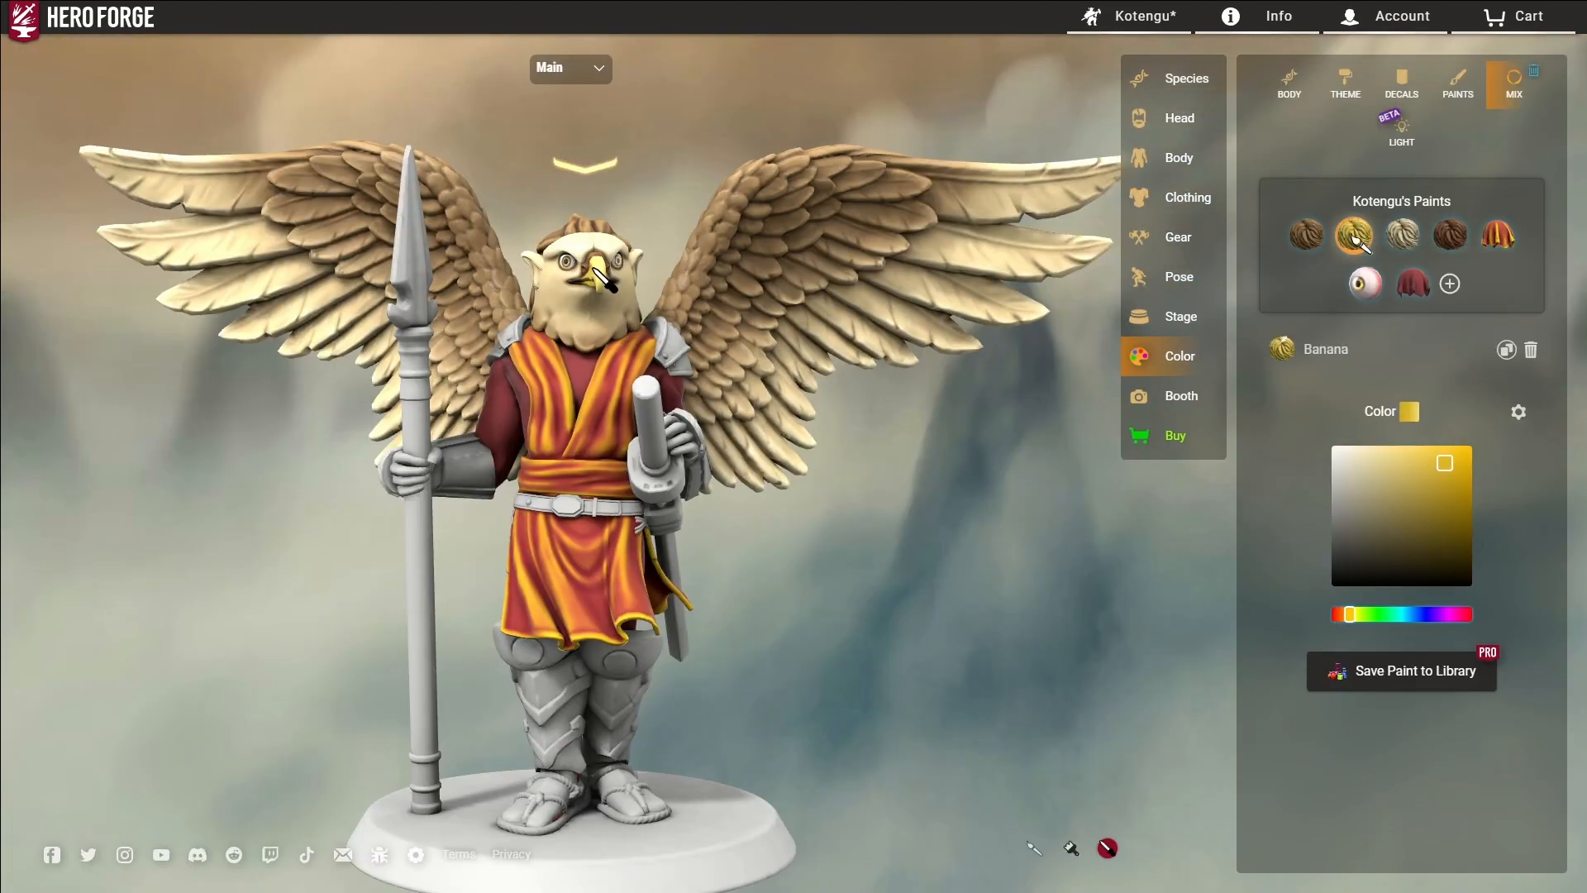
alt+click(483, 209)
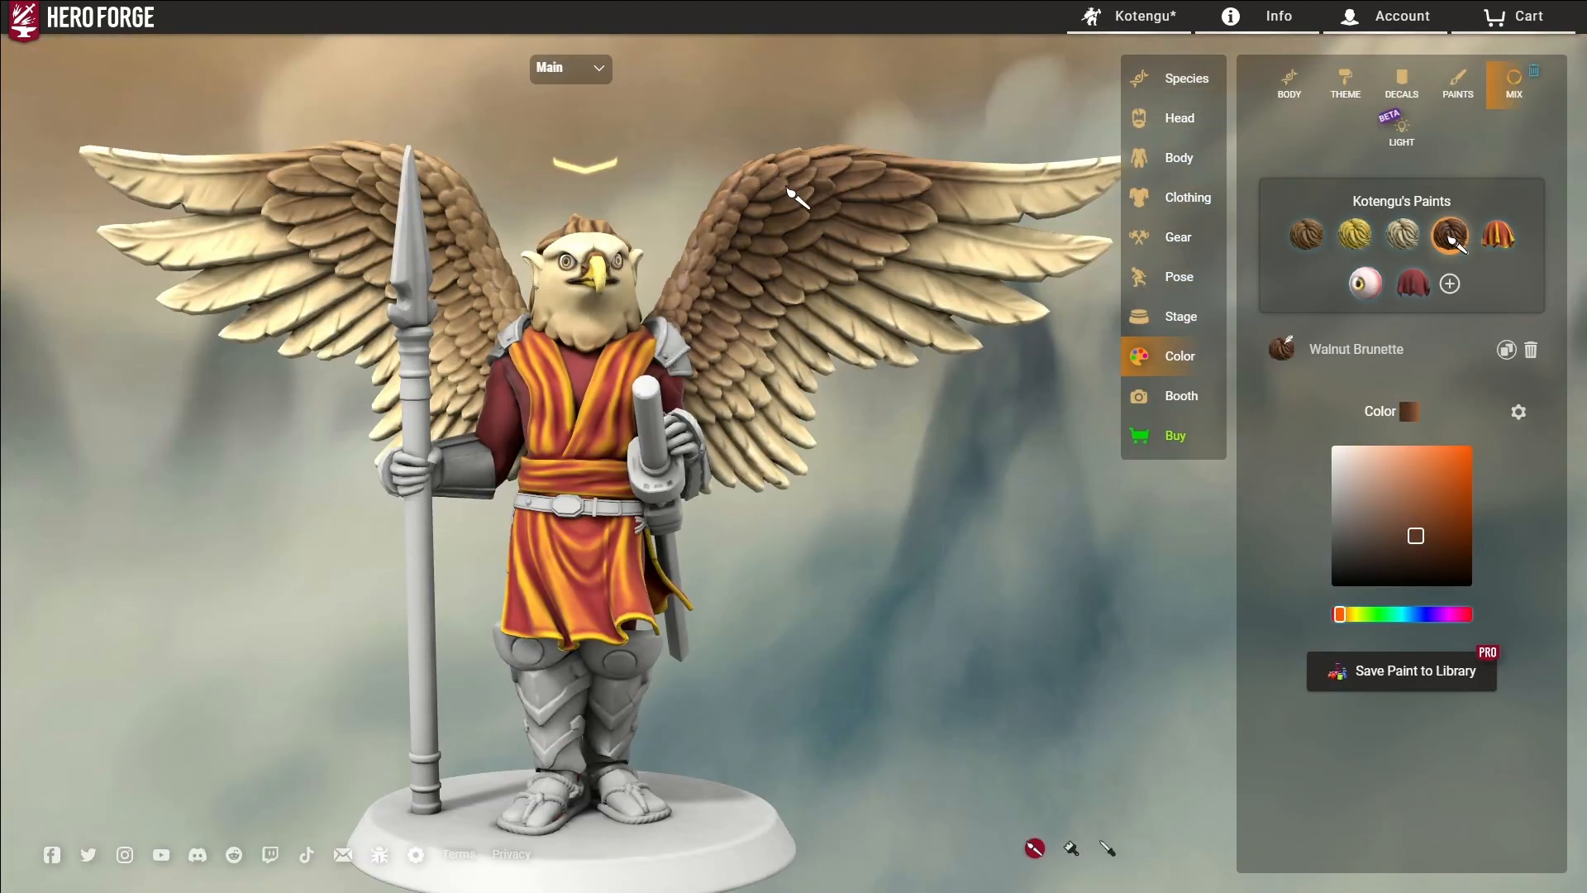
mouse_move(473, 199)
mouse_down()
mouse_move(401, 262)
mouse_move(989, 234)
mouse_move(859, 331)
mouse_move(780, 476)
mouse_move(1017, 518)
mouse_up()
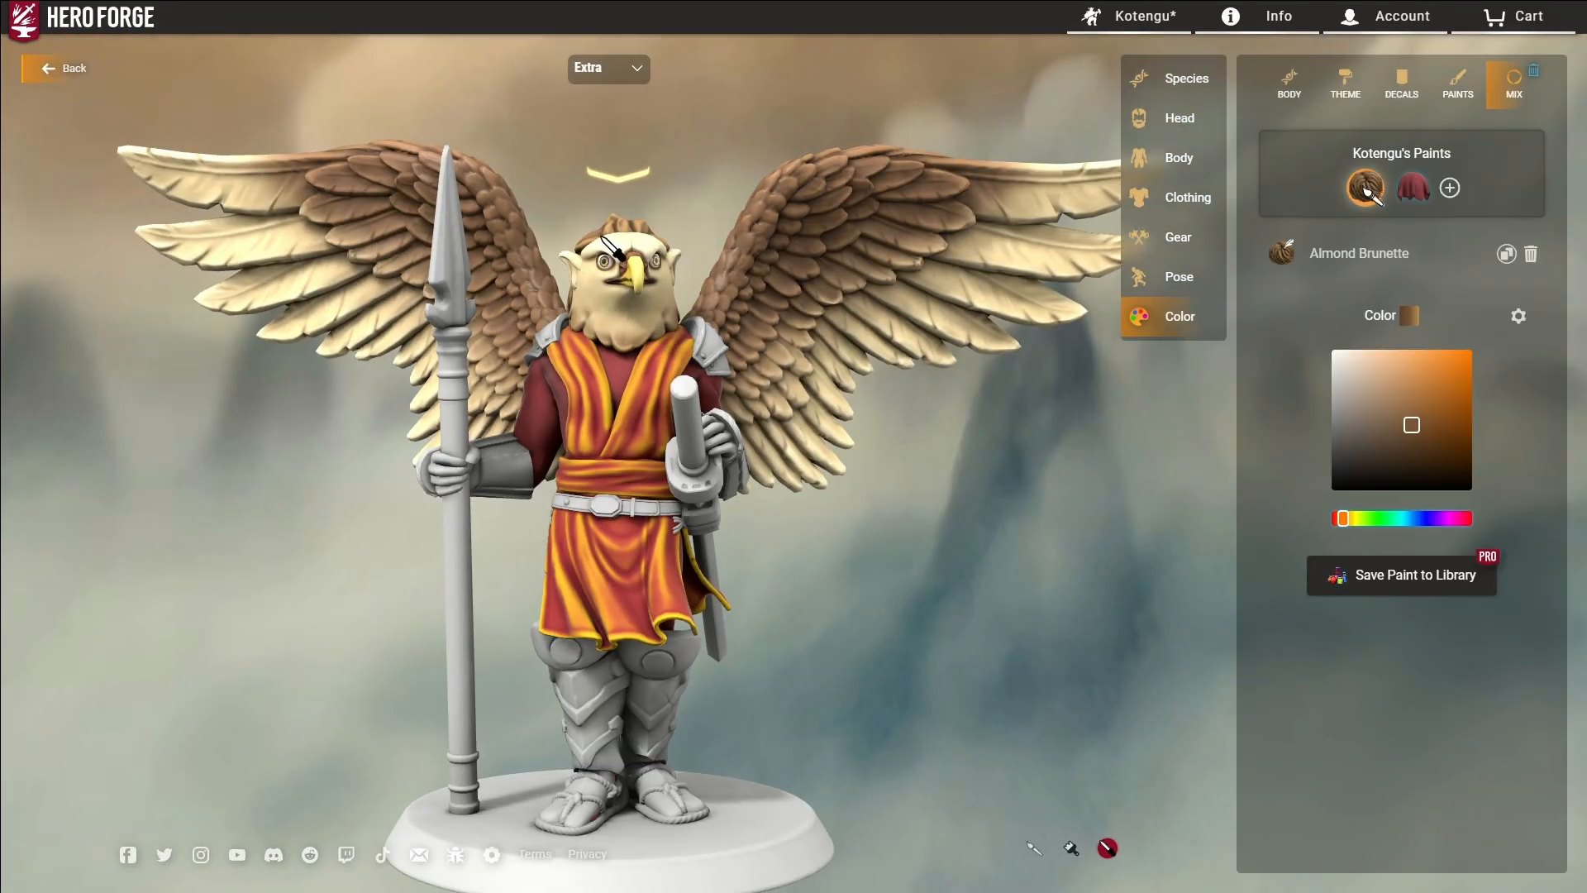
click(781, 231)
click(414, 198)
mouse_move(826, 611)
mouse_down()
mouse_move(701, 630)
mouse_move(736, 642)
mouse_move(785, 612)
mouse_up()
scroll(674, 484, up, 5)
Step: Paint the undershirt beneath the robe with the Weighty White fabric paint from the neutral colors
click(675, 484)
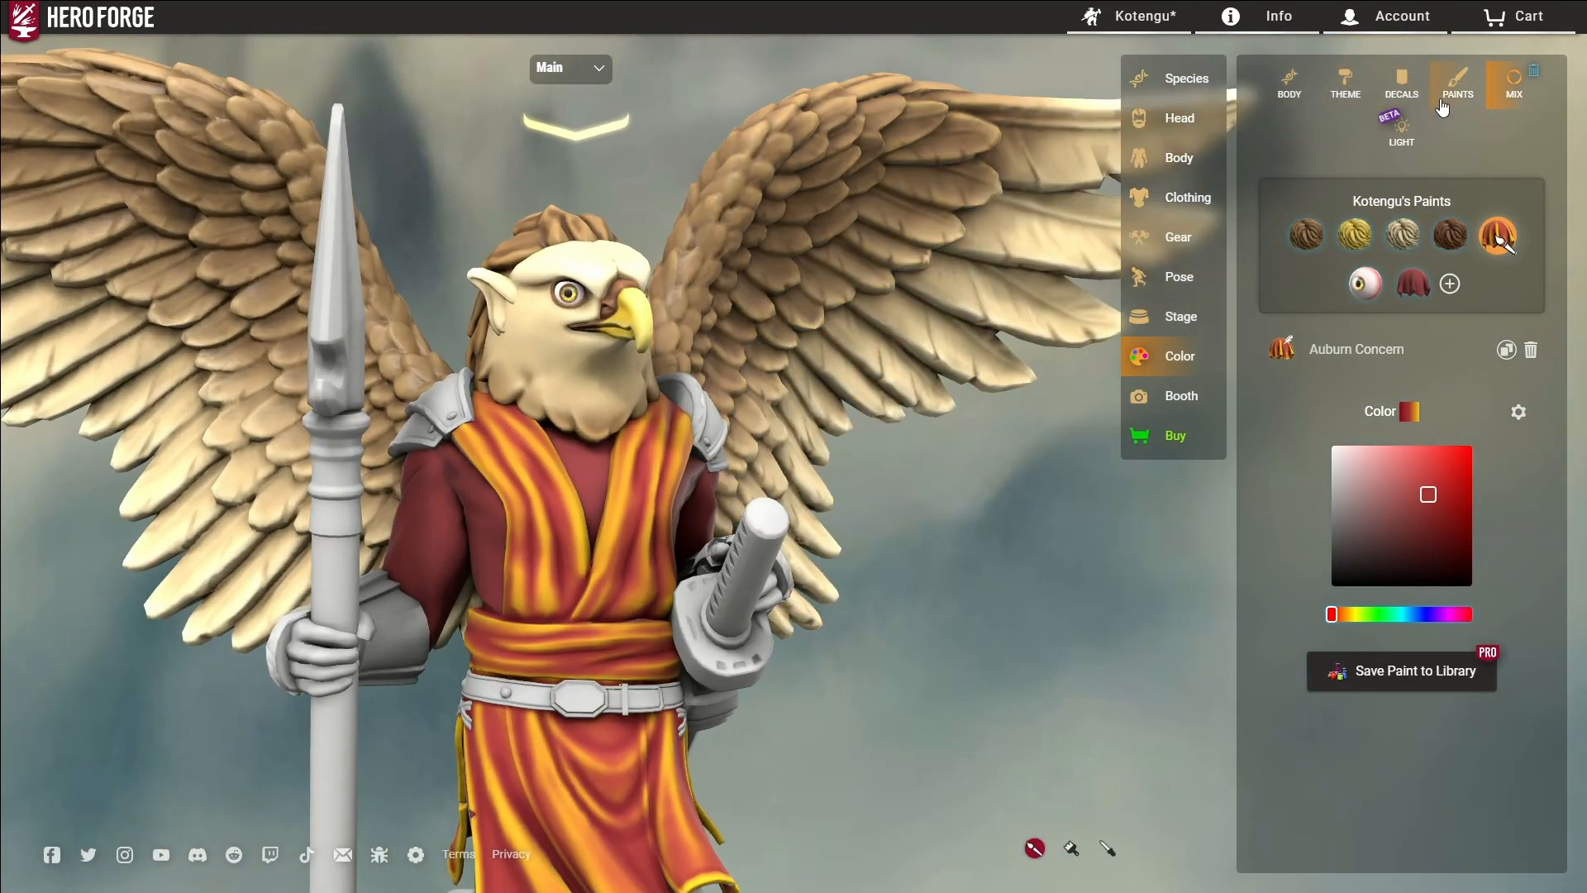
click(1443, 106)
scroll(1361, 273, down, 4)
click(1351, 410)
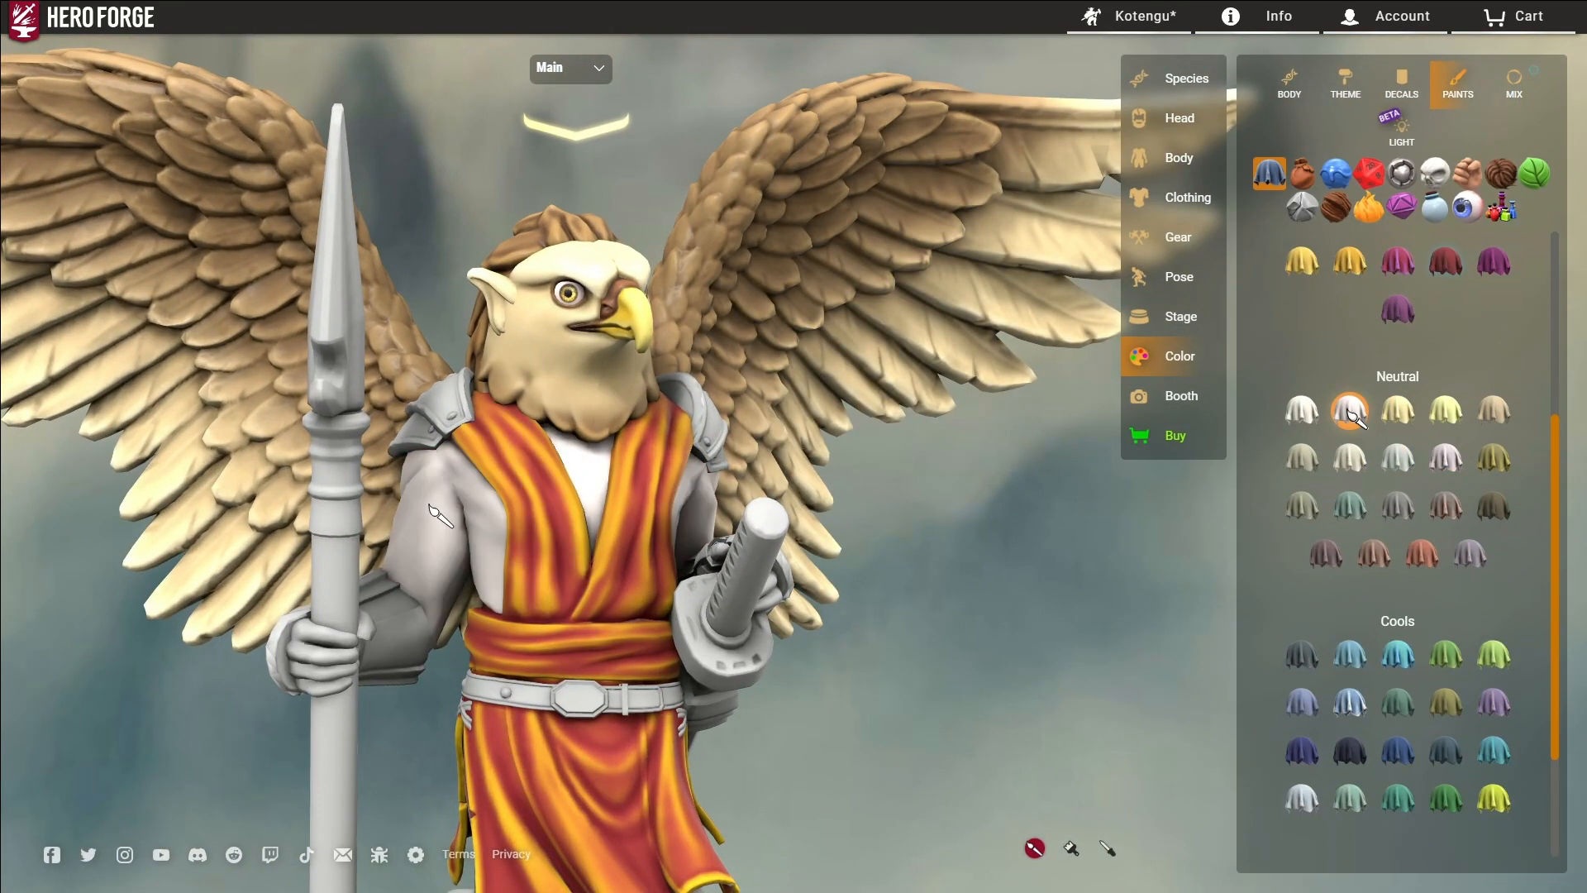
drag(360, 635, 126, 621)
drag(369, 651, 281, 566)
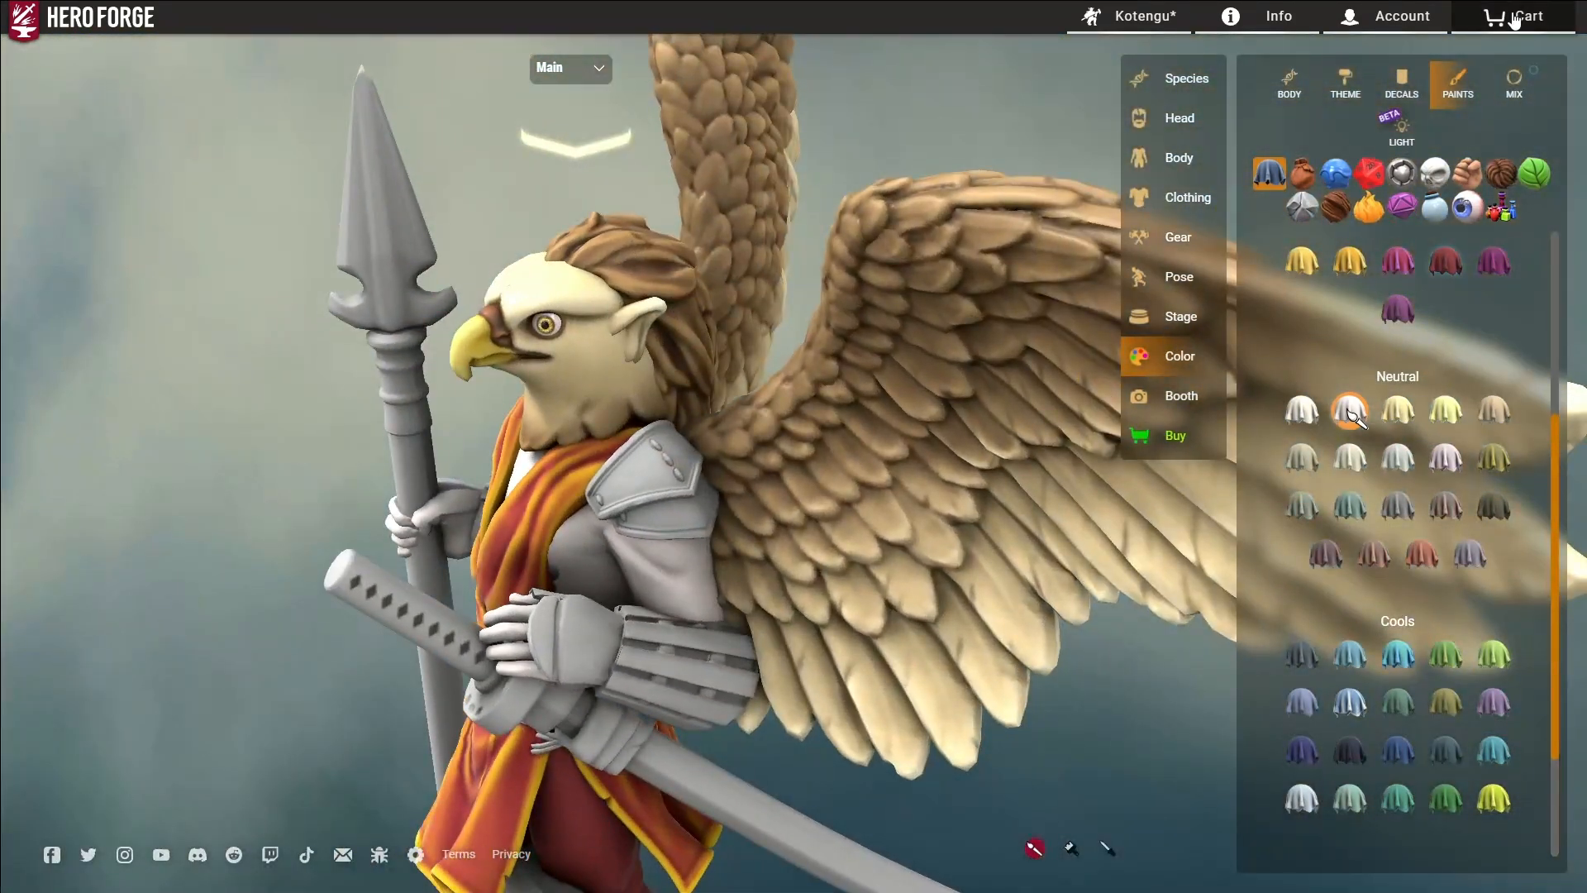
Step: Scale the left pauldron to 1.27 in the advanced pose settings and adjust its height and sideways position
click(1155, 198)
click(1174, 277)
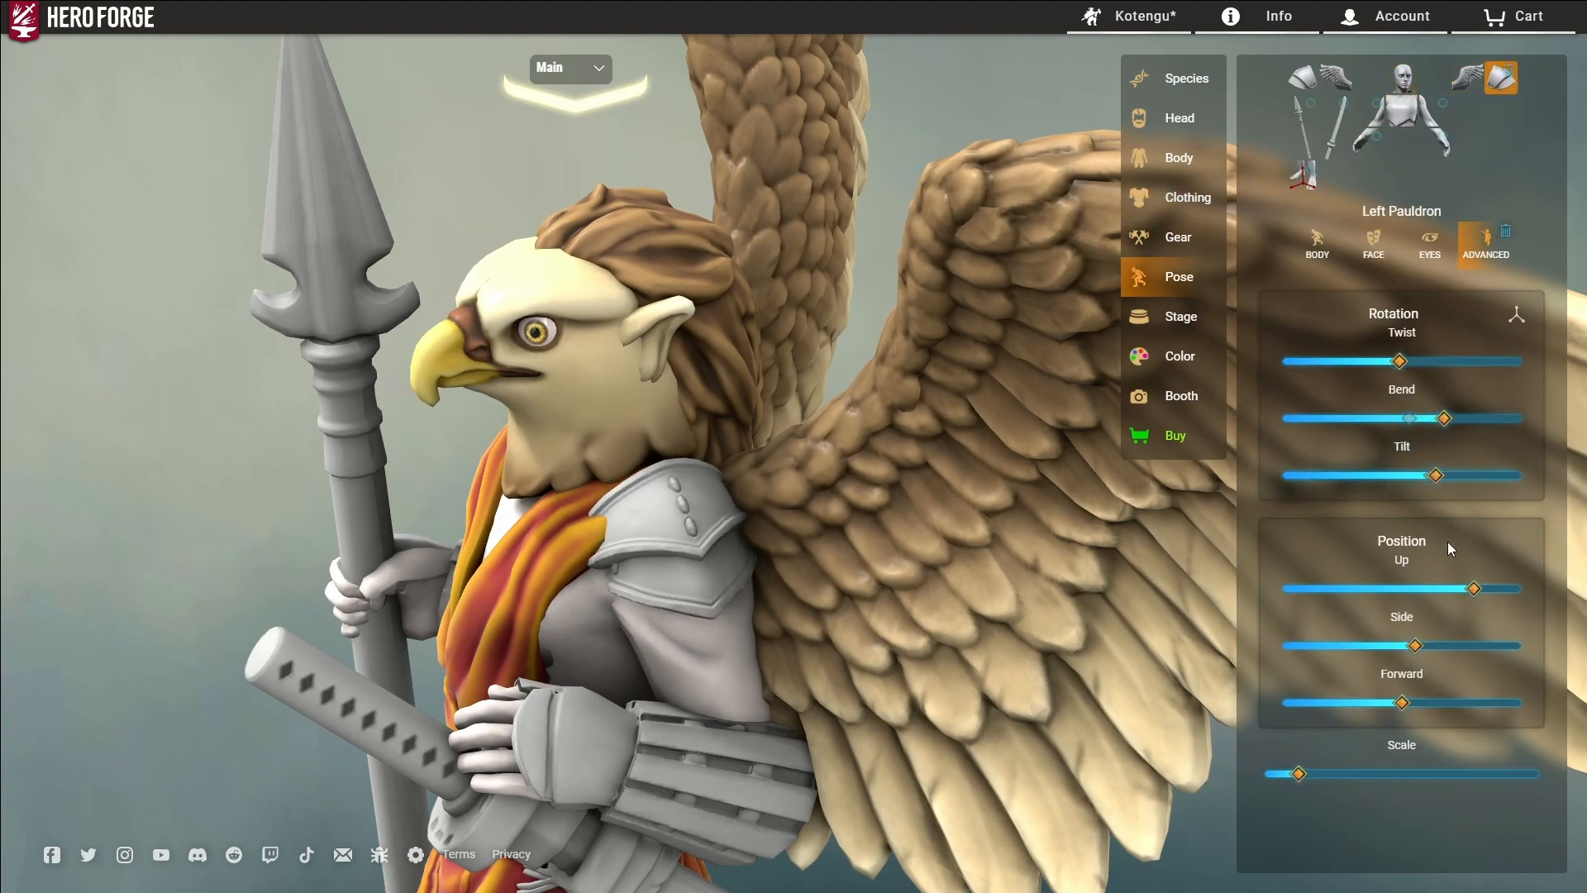
drag(1360, 655, 1399, 705)
drag(1271, 645, 1396, 680)
drag(1300, 777, 1397, 781)
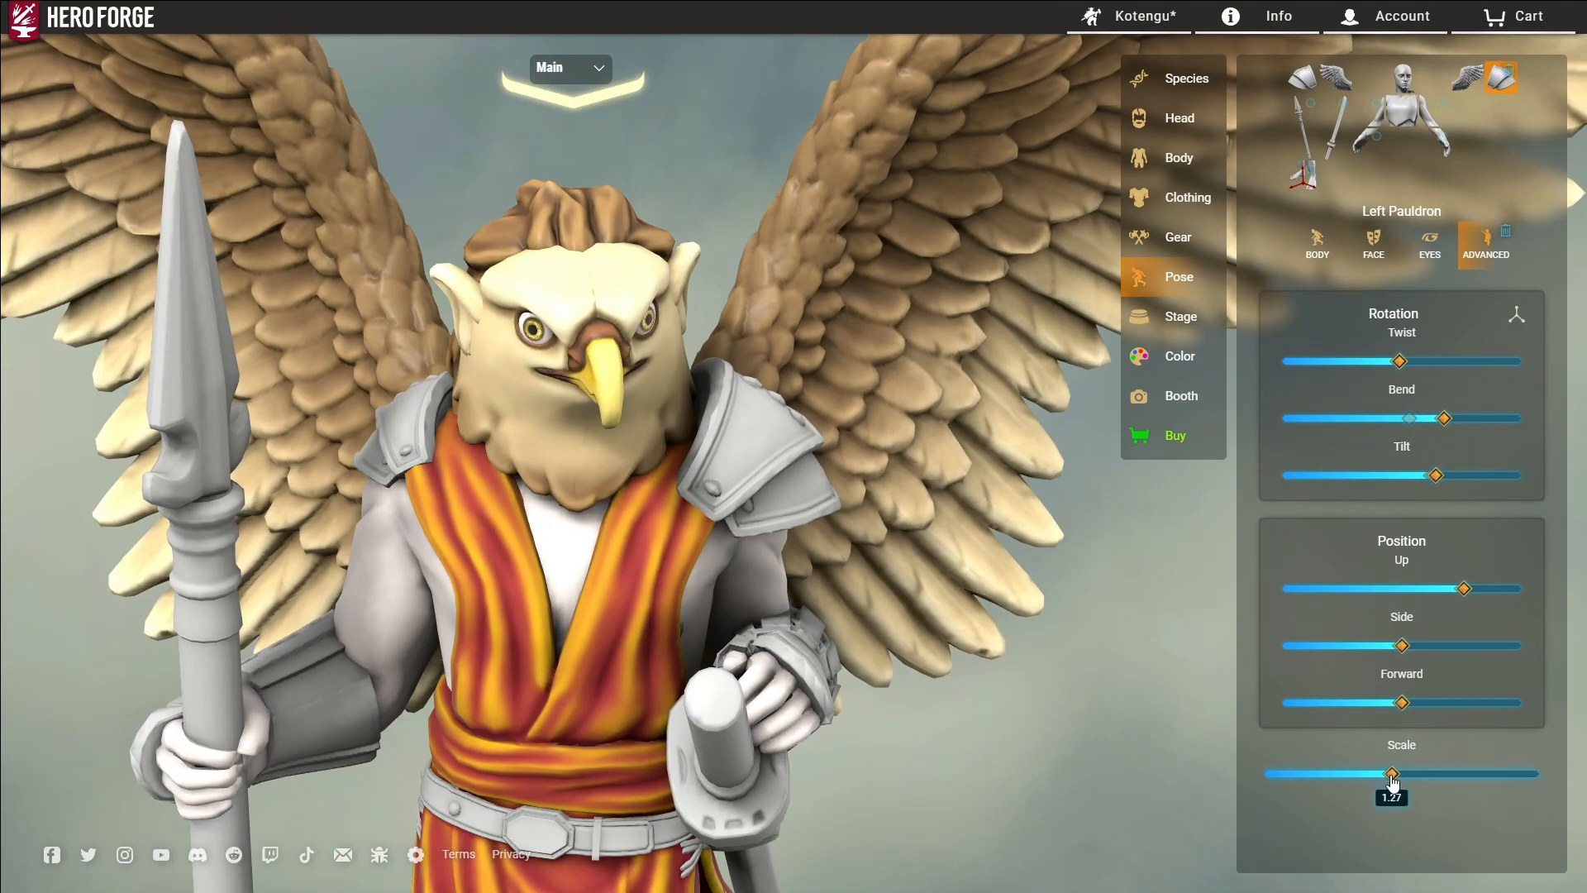
Step: Enlarge the right pauldron to match the left one and adjust its height, twist, bend and tilt
drag(1302, 771, 1388, 777)
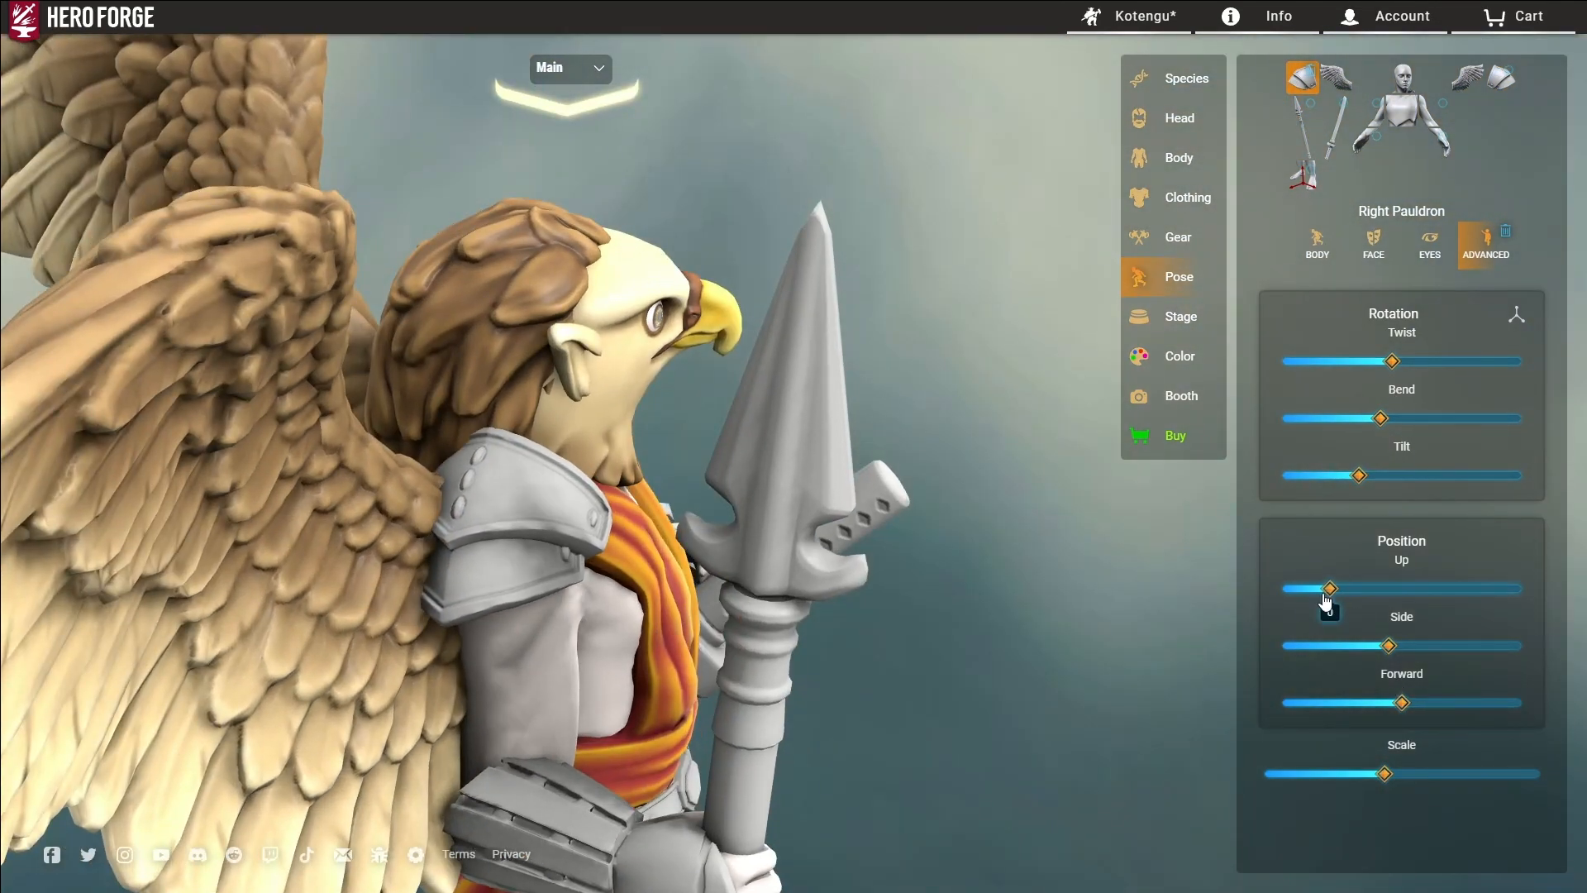
drag(1326, 597, 1316, 597)
mouse_move(1392, 363)
mouse_down()
mouse_move(1403, 371)
mouse_move(1380, 368)
mouse_up()
drag(1384, 422, 1379, 430)
mouse_move(1362, 478)
mouse_down()
mouse_move(1325, 481)
mouse_move(1381, 477)
mouse_up()
drag(1377, 419, 1364, 420)
Step: Reposition the right pauldron vertically, sideways and forward on the shoulder and refine its twist
drag(1320, 589, 1377, 655)
drag(1403, 706, 1417, 716)
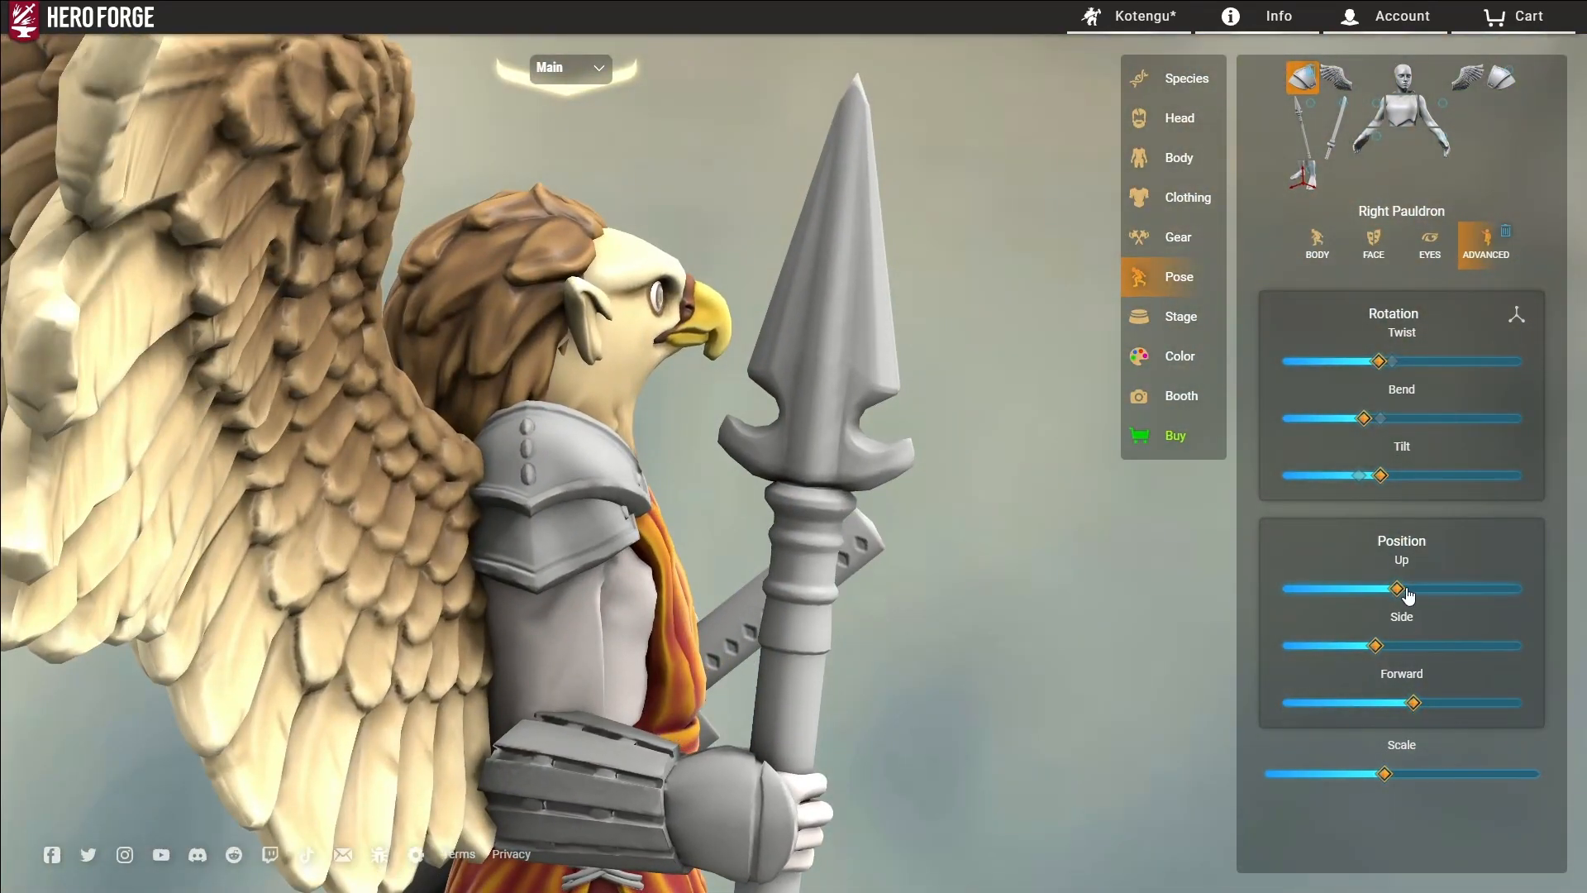
drag(1379, 361, 1362, 379)
drag(1232, 264, 1113, 168)
click(1193, 240)
click(1178, 277)
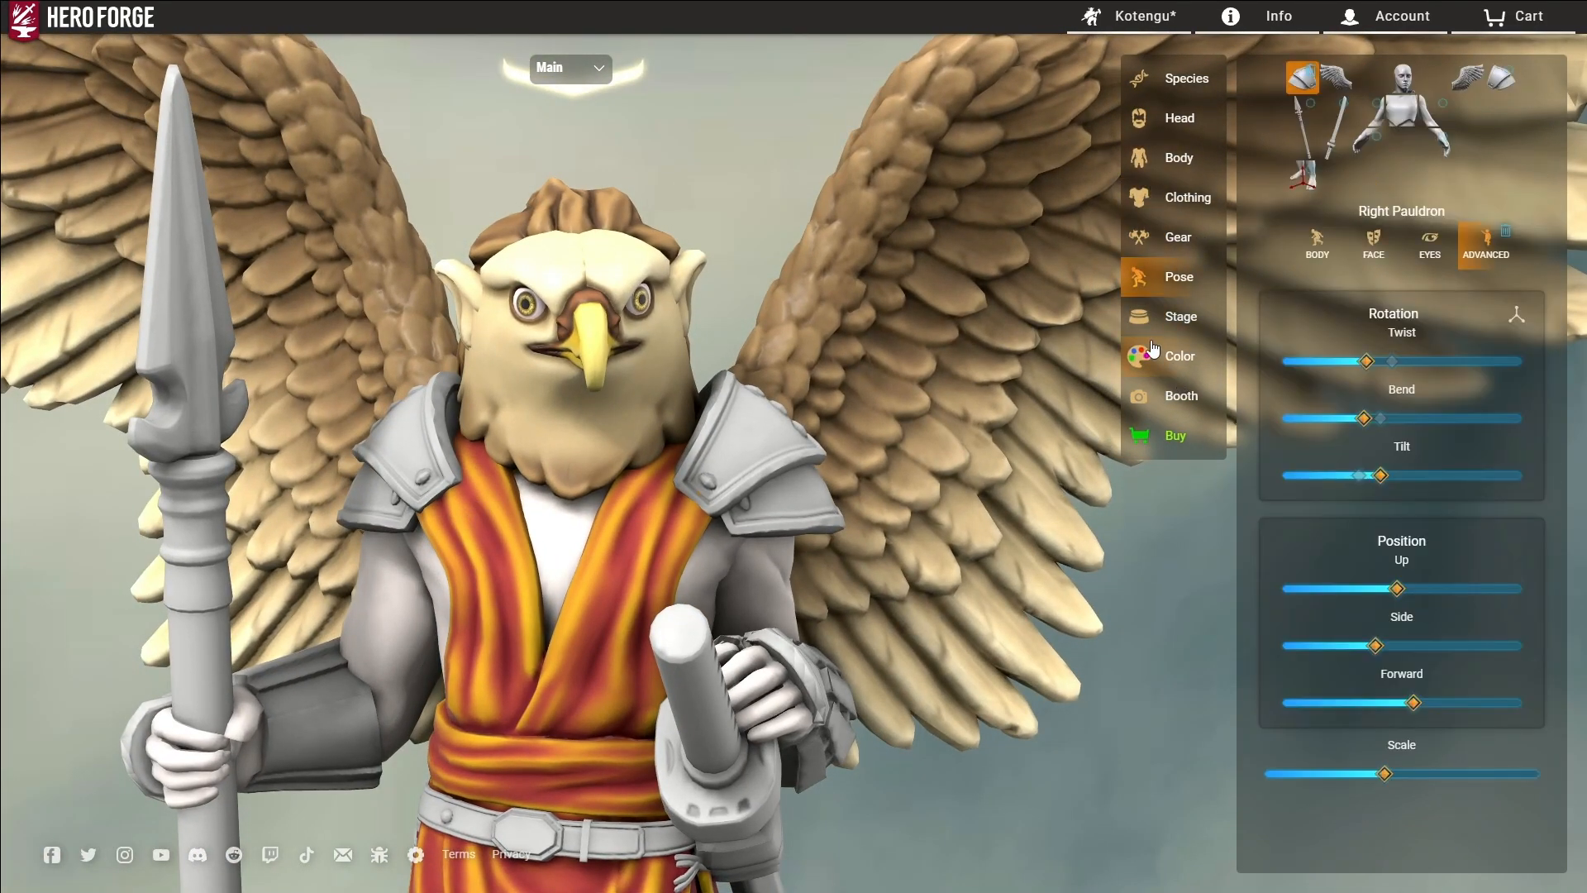
Step: Paint the left pauldron and its trim with the blue-grey weathered metal paint
click(1180, 354)
click(1462, 175)
click(1438, 177)
click(1501, 175)
click(1436, 176)
click(1405, 176)
click(1350, 299)
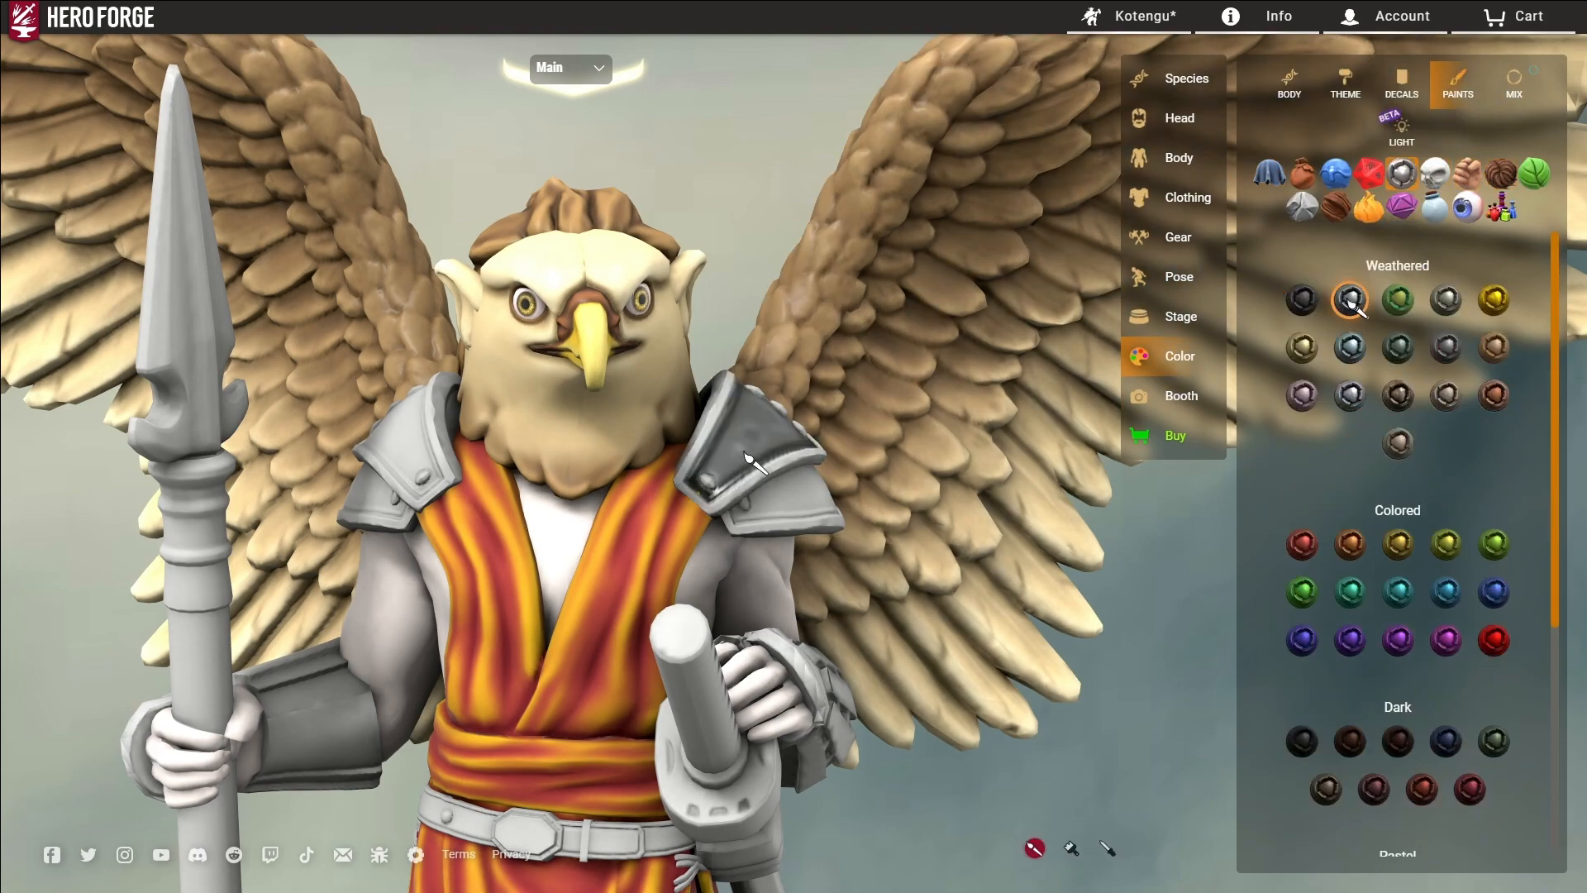
click(1350, 347)
click(718, 464)
Step: Paint the plates and trim of the right pauldron with the same blue-grey weathered metal
scroll(744, 496, down, 5)
drag(793, 505, 1488, 500)
scroll(573, 518, up, 5)
click(573, 518)
click(542, 628)
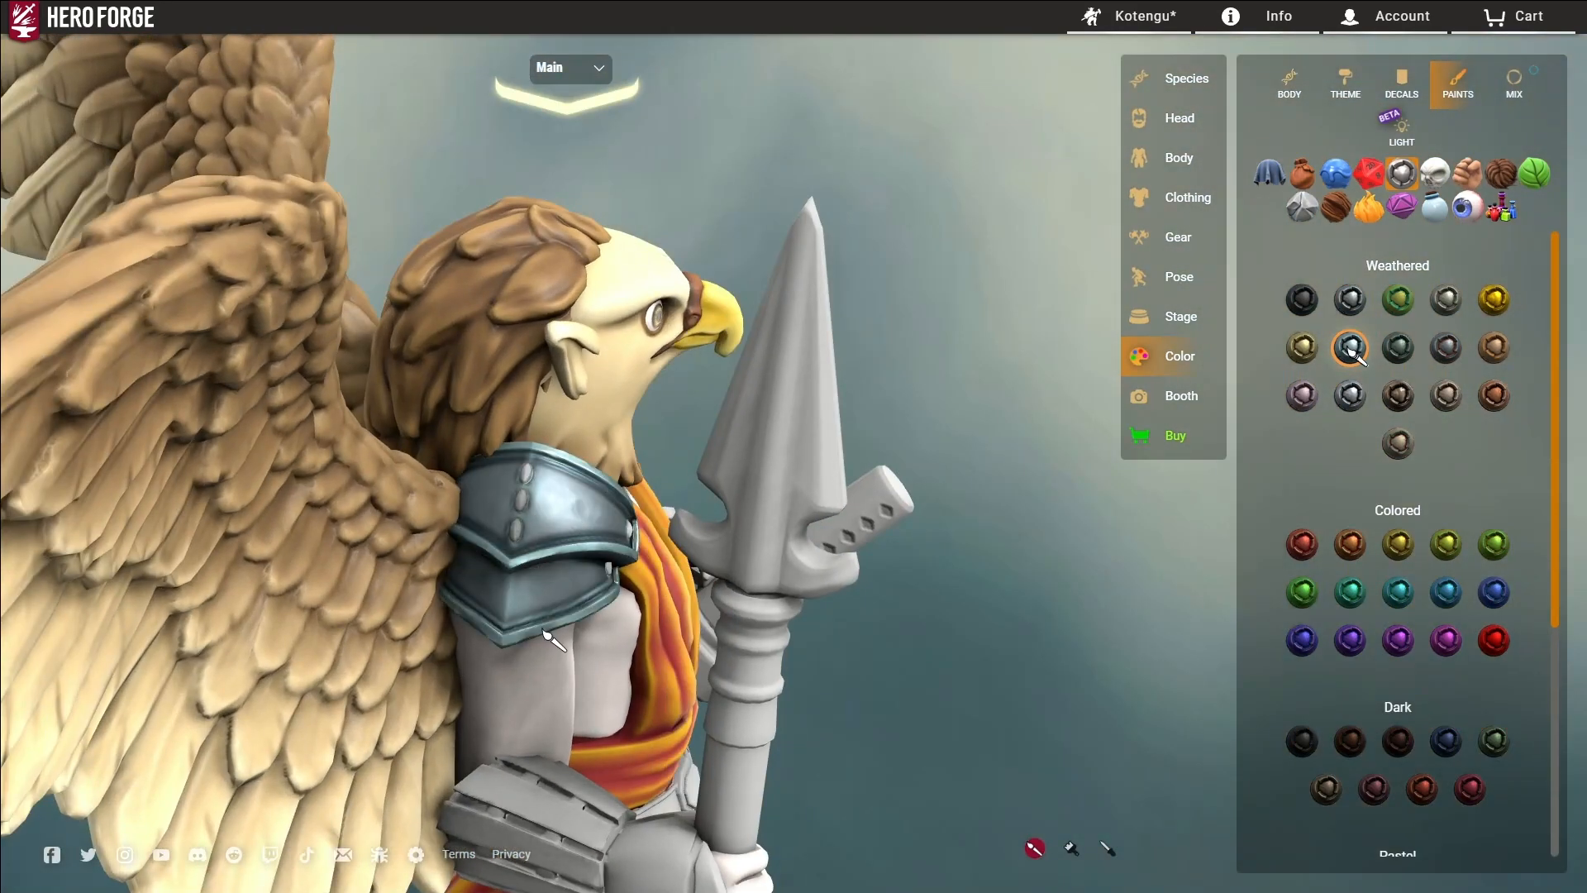
Step: Paint the plates, cuffs and trim of both forearm guards with the blue-grey weathered metal
scroll(548, 518, down, 2)
drag(595, 504, 935, 484)
click(810, 587)
drag(1050, 596, 740, 646)
click(556, 678)
drag(609, 696, 428, 649)
click(531, 645)
click(579, 648)
click(674, 656)
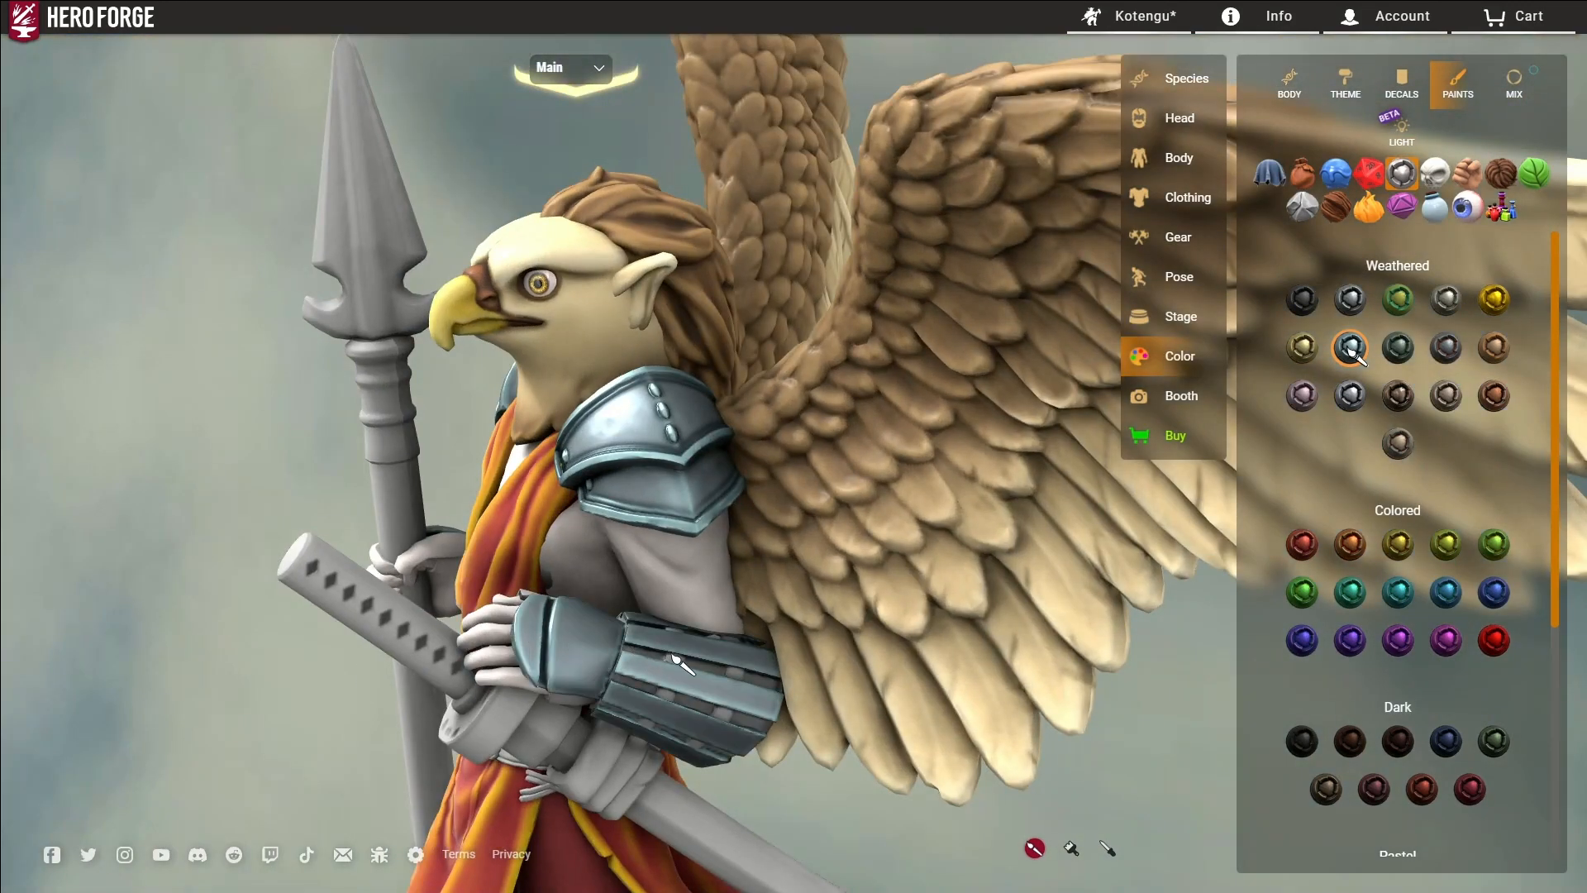
drag(653, 668, 663, 609)
scroll(664, 608, up, 2)
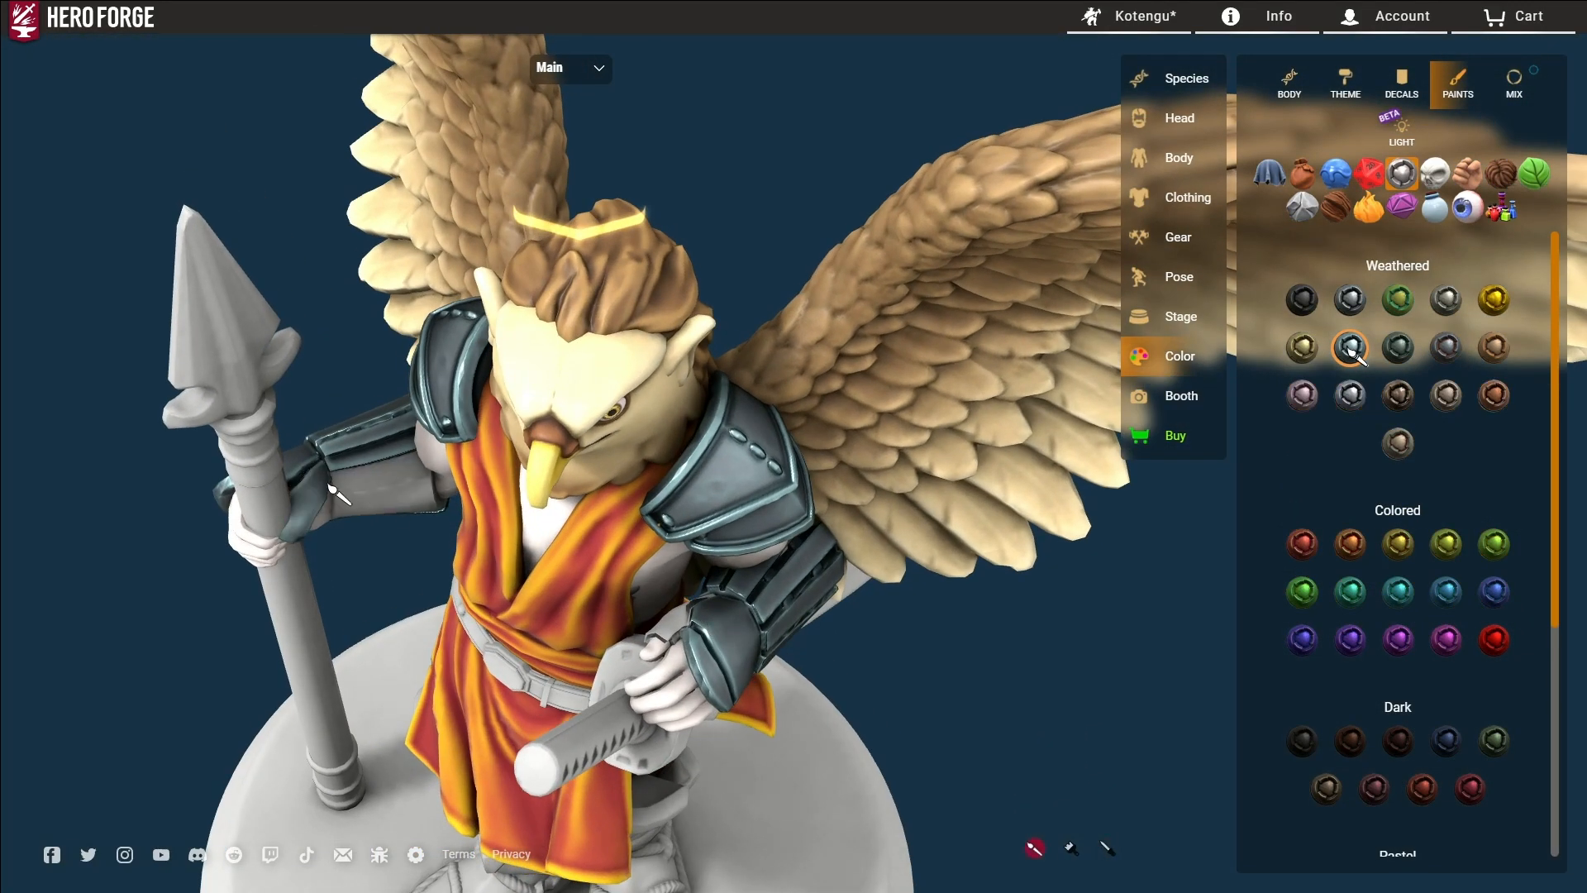
Step: Paint the sleeve on the right forearm with the existing Weighty White paint
click(1414, 281)
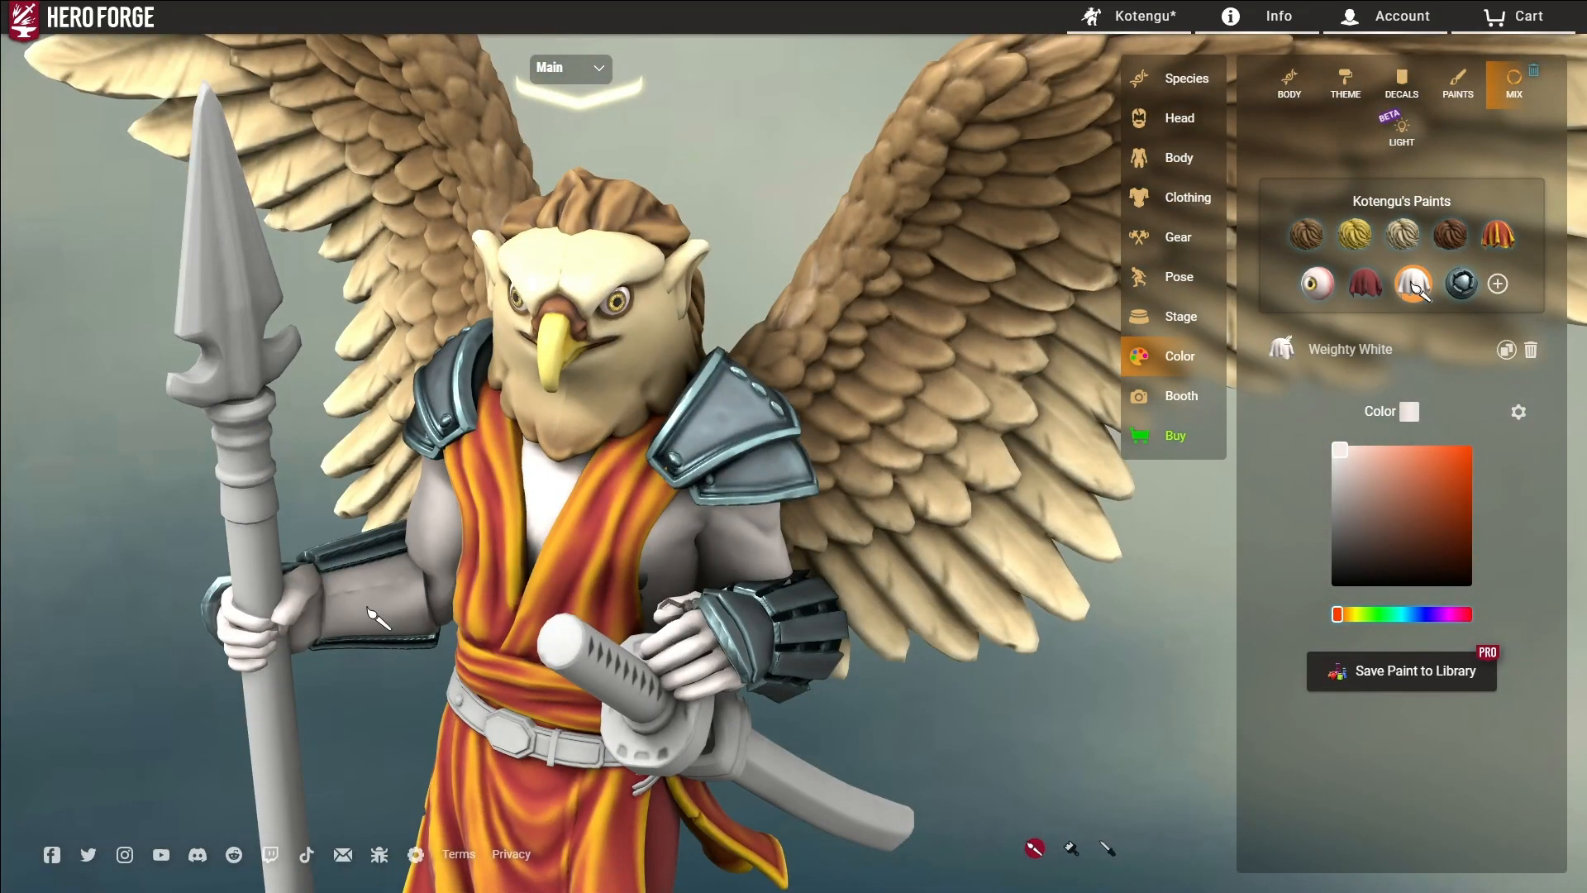
mouse_move(372, 616)
mouse_down()
mouse_move(727, 517)
mouse_move(529, 463)
mouse_move(662, 463)
mouse_up()
scroll(661, 463, down, 2)
click(1403, 235)
click(525, 396)
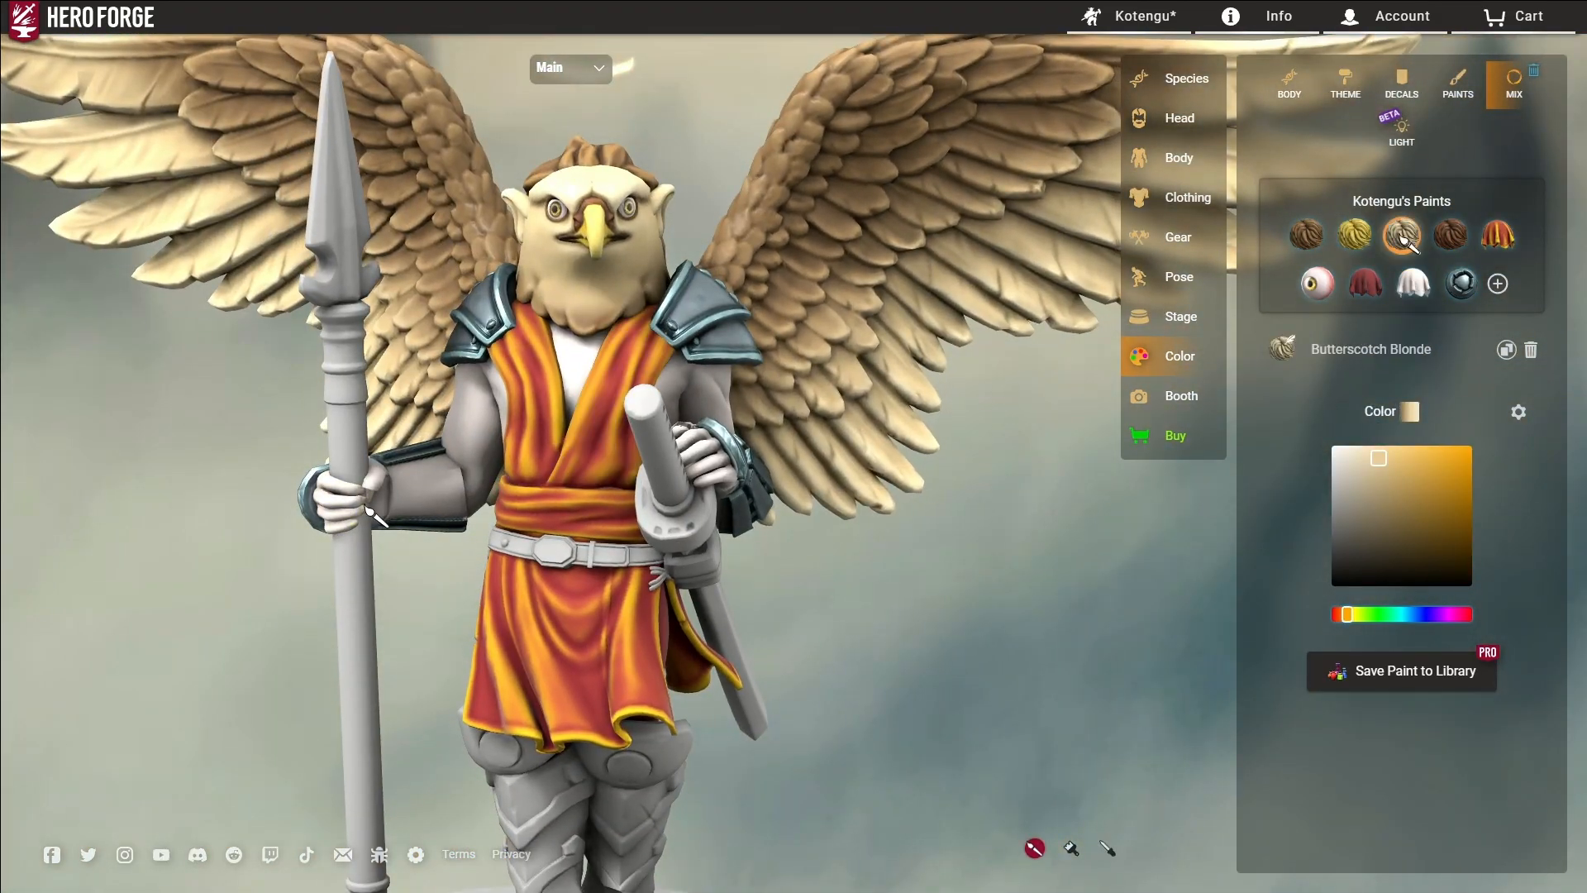
drag(369, 514, 956, 401)
scroll(709, 422, up, 4)
scroll(952, 484, down, 3)
mouse_move(952, 483)
mouse_down()
mouse_move(914, 503)
mouse_move(477, 435)
mouse_move(554, 439)
mouse_up()
Step: Sample Weighty White from the forearm and paint the trousers beneath the skirt with it
alt+click(413, 461)
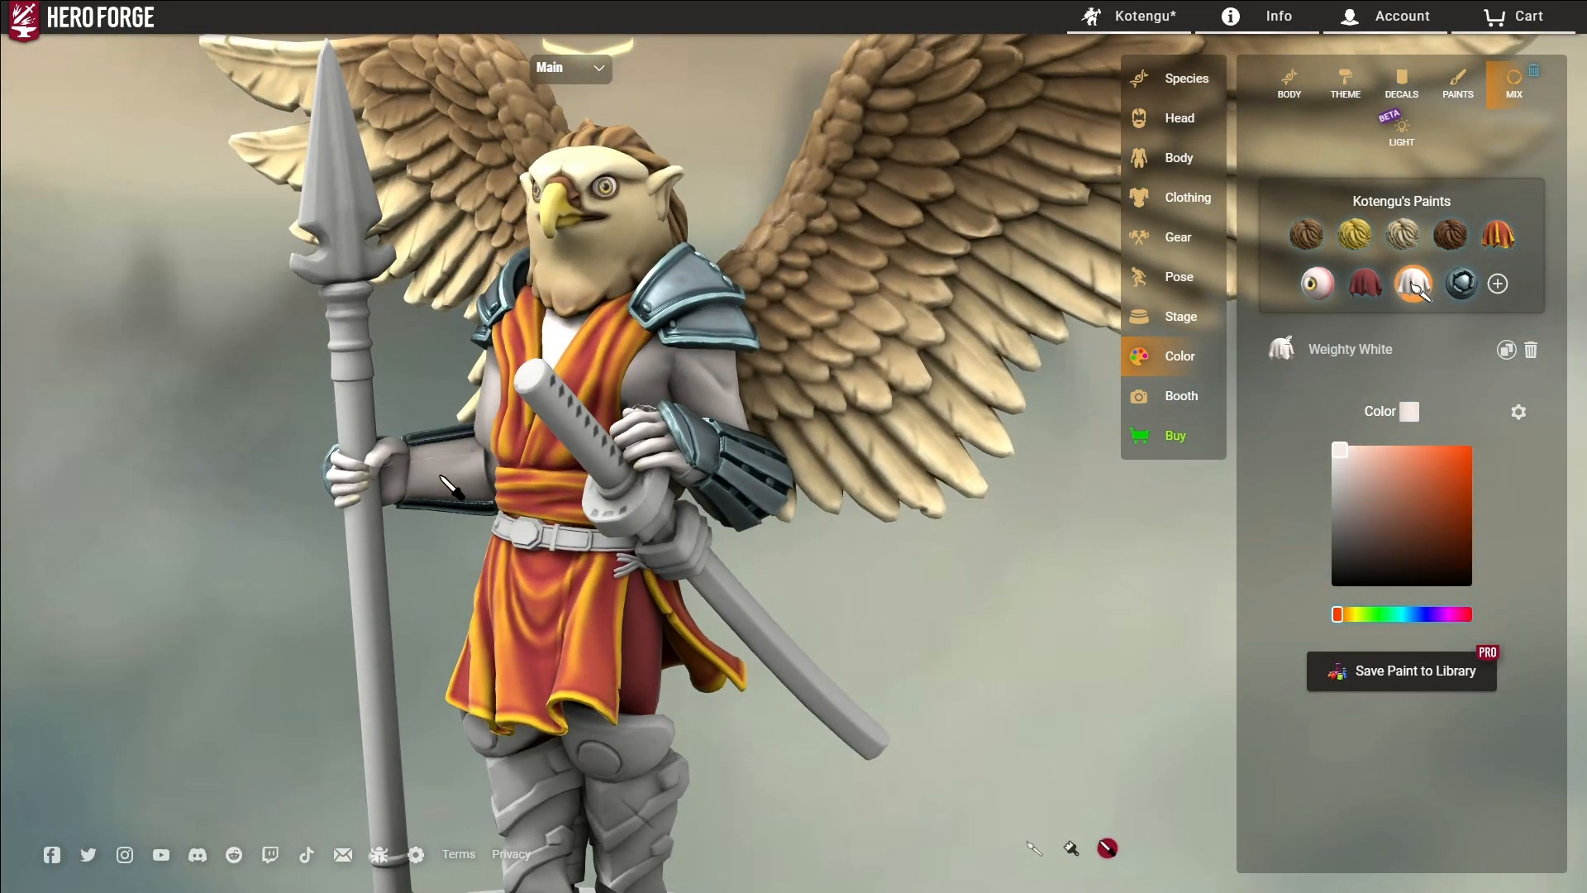
scroll(451, 487, down, 3)
drag(451, 488, 684, 637)
drag(678, 825, 870, 552)
Step: Sample the blue-grey metal from the forearm guard and paint the knee and shin armour with it
alt+click(682, 477)
scroll(695, 496, up, 1)
scroll(706, 450, up, 4)
mouse_move(751, 645)
right_down()
mouse_move(705, 451)
mouse_move(714, 216)
right_up()
click(654, 316)
click(624, 384)
click(564, 571)
mouse_move(893, 579)
mouse_down()
mouse_move(827, 662)
mouse_move(556, 542)
mouse_move(487, 620)
mouse_up()
click(438, 431)
Step: Paint the leg armour straps and sandal ties with the Auburn Concern fabric paint
click(1497, 236)
click(448, 426)
click(569, 434)
click(608, 635)
drag(463, 529, 67, 468)
Step: Paint the feet with Weighty White and the sandal soles' edging with Auburn Concern
click(1391, 285)
drag(769, 538, 571, 570)
click(570, 633)
click(668, 639)
alt+click(746, 666)
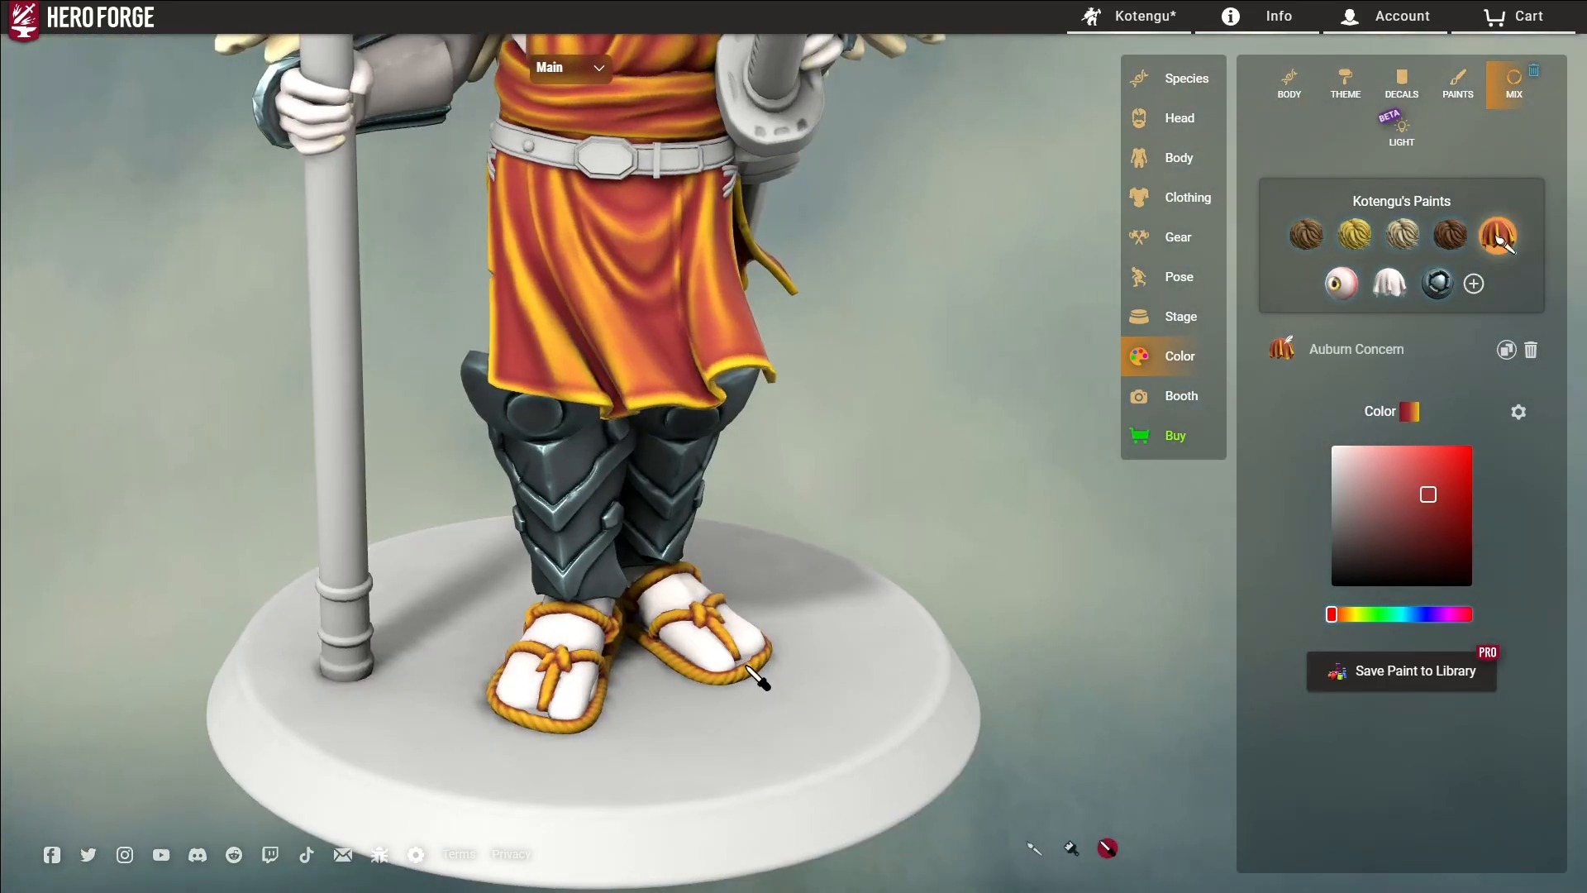
click(560, 722)
mouse_move(463, 612)
mouse_down()
mouse_move(302, 547)
mouse_move(282, 459)
mouse_up()
scroll(283, 459, down, 5)
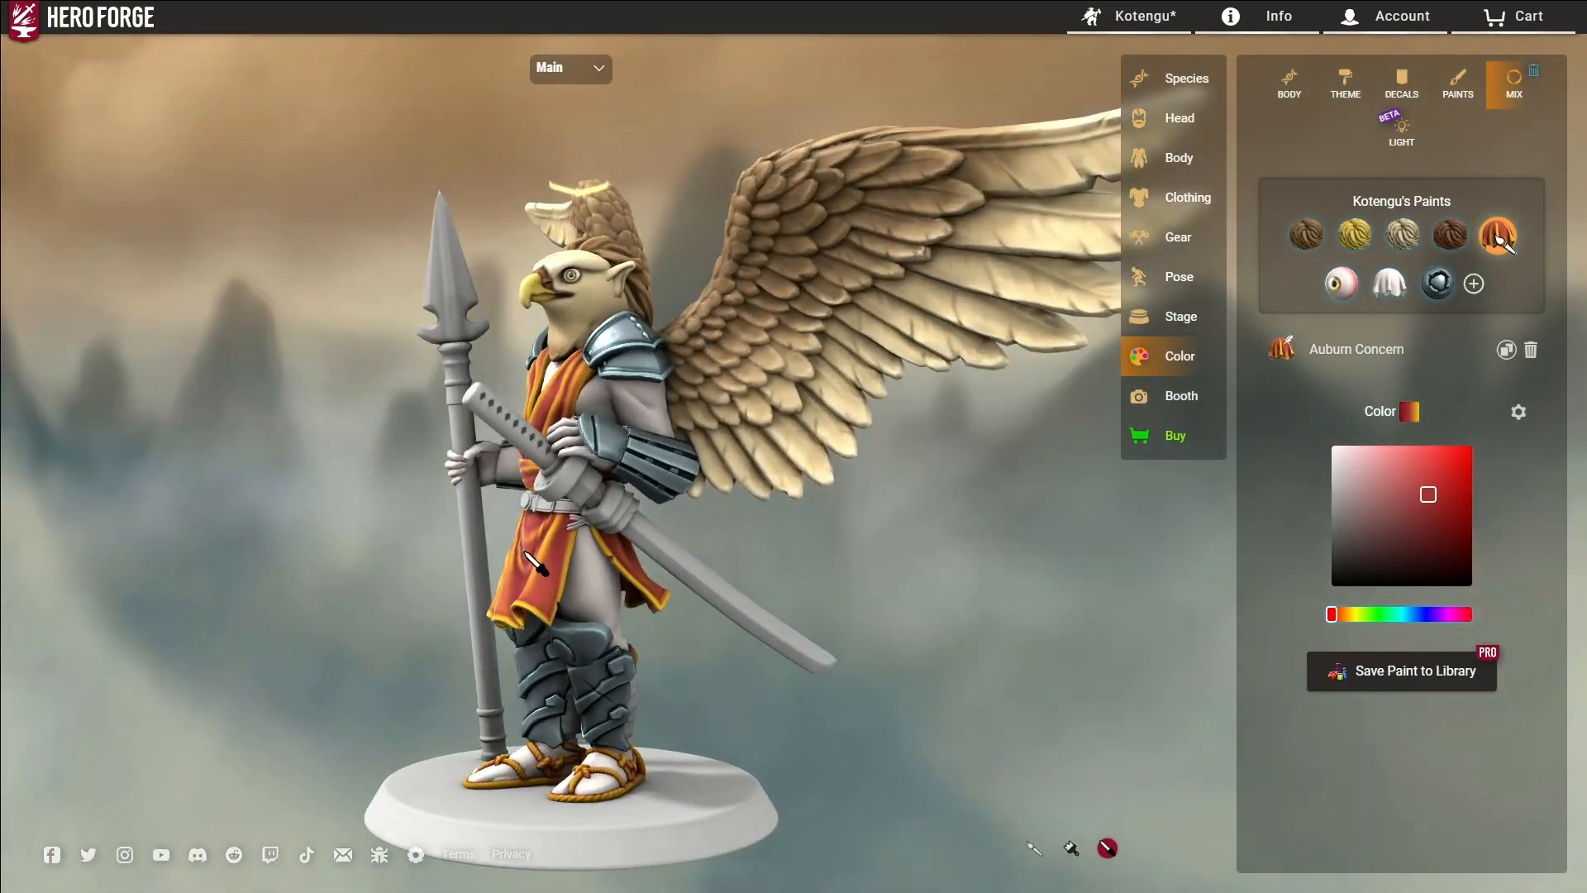
Step: Paint the wrap holding the katana with Auburn Concern and the belt with Weighty White
drag(592, 555, 794, 537)
scroll(556, 475, up, 5)
alt+click(556, 475)
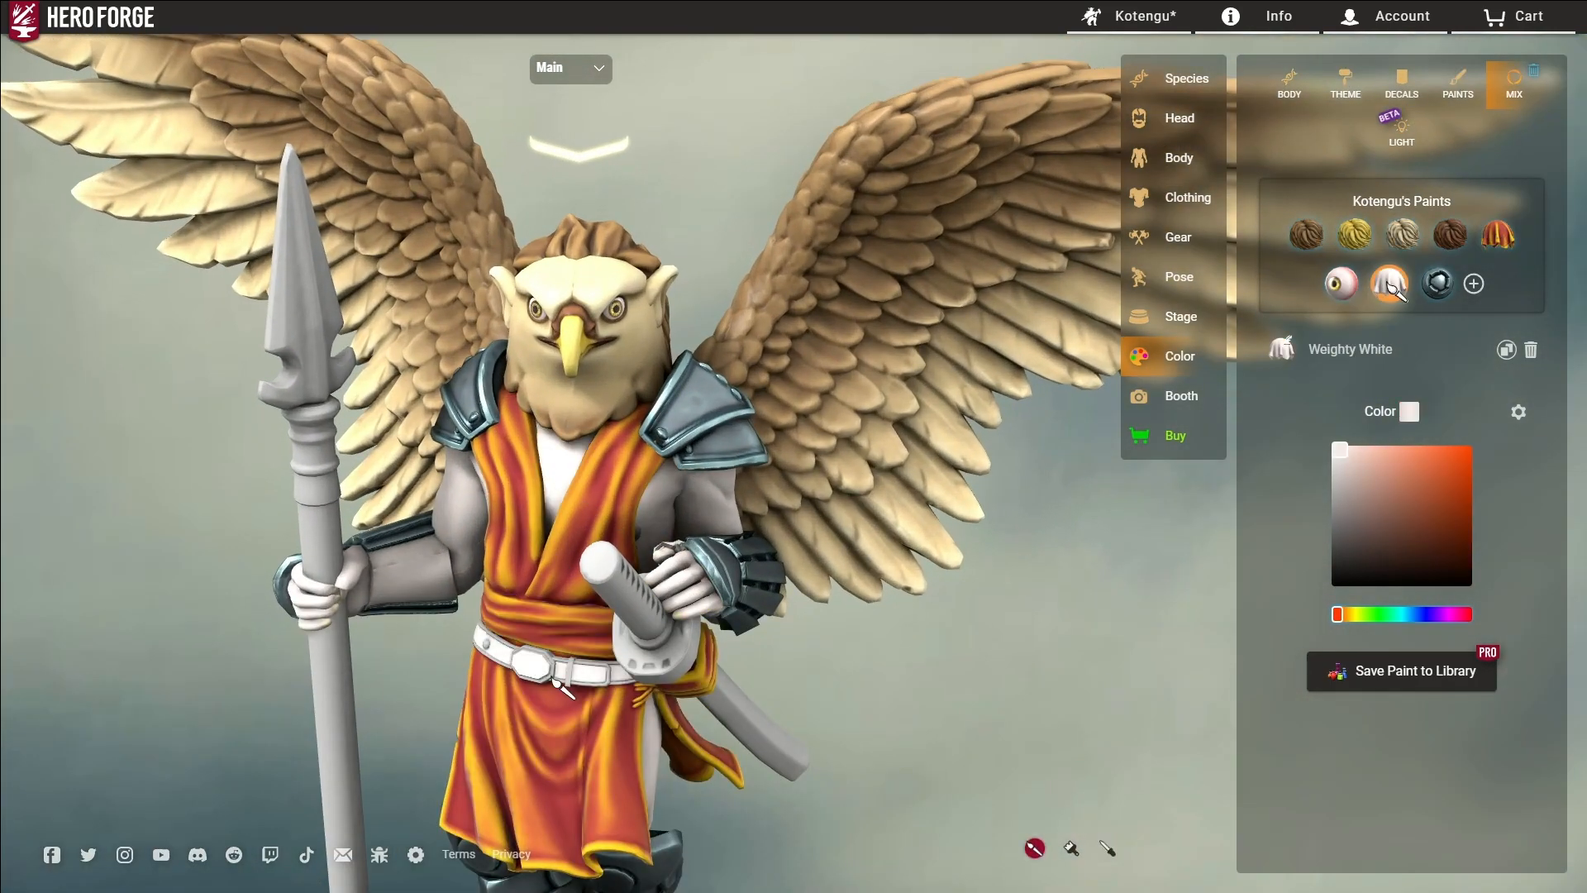
drag(556, 669, 134, 617)
Step: Paint the katana blade with the Silver paint from the natural metals
click(1463, 86)
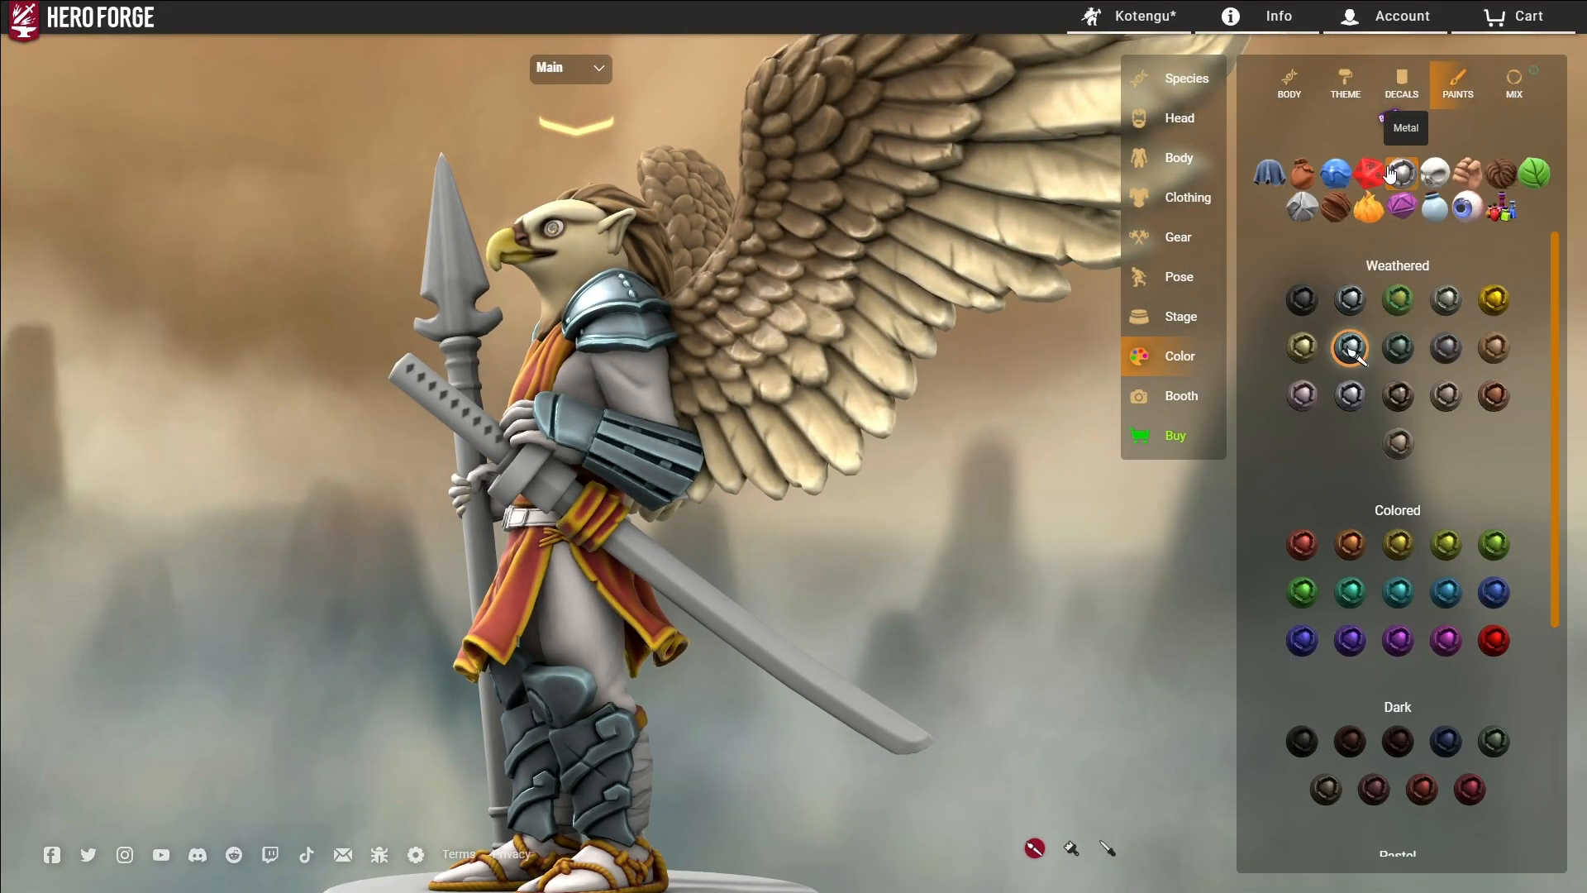
scroll(726, 496, up, 5)
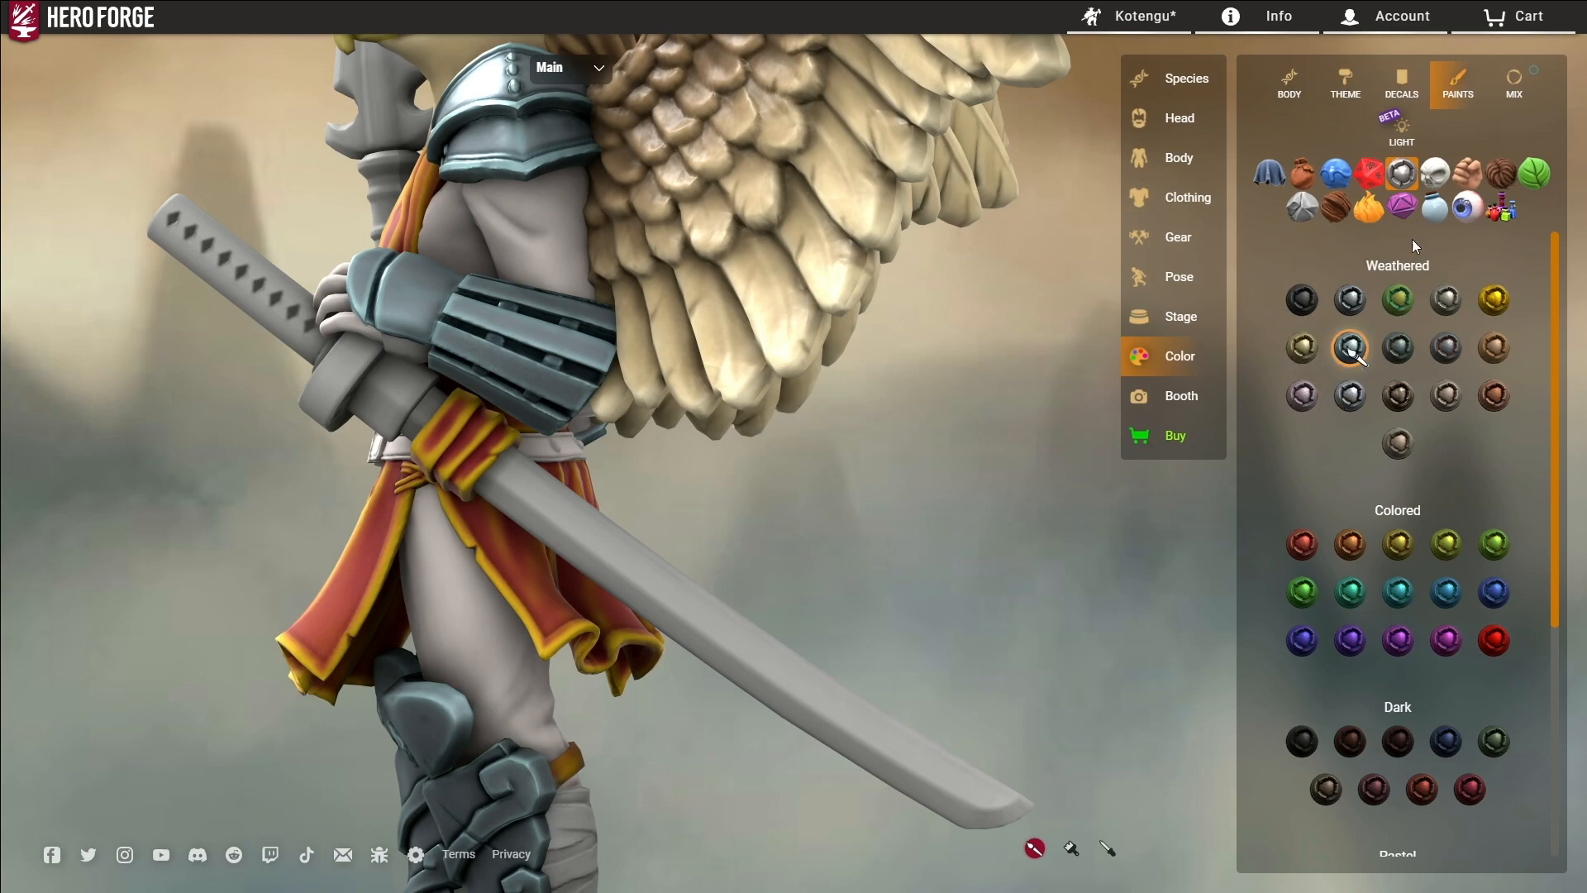
scroll(1333, 660, down, 4)
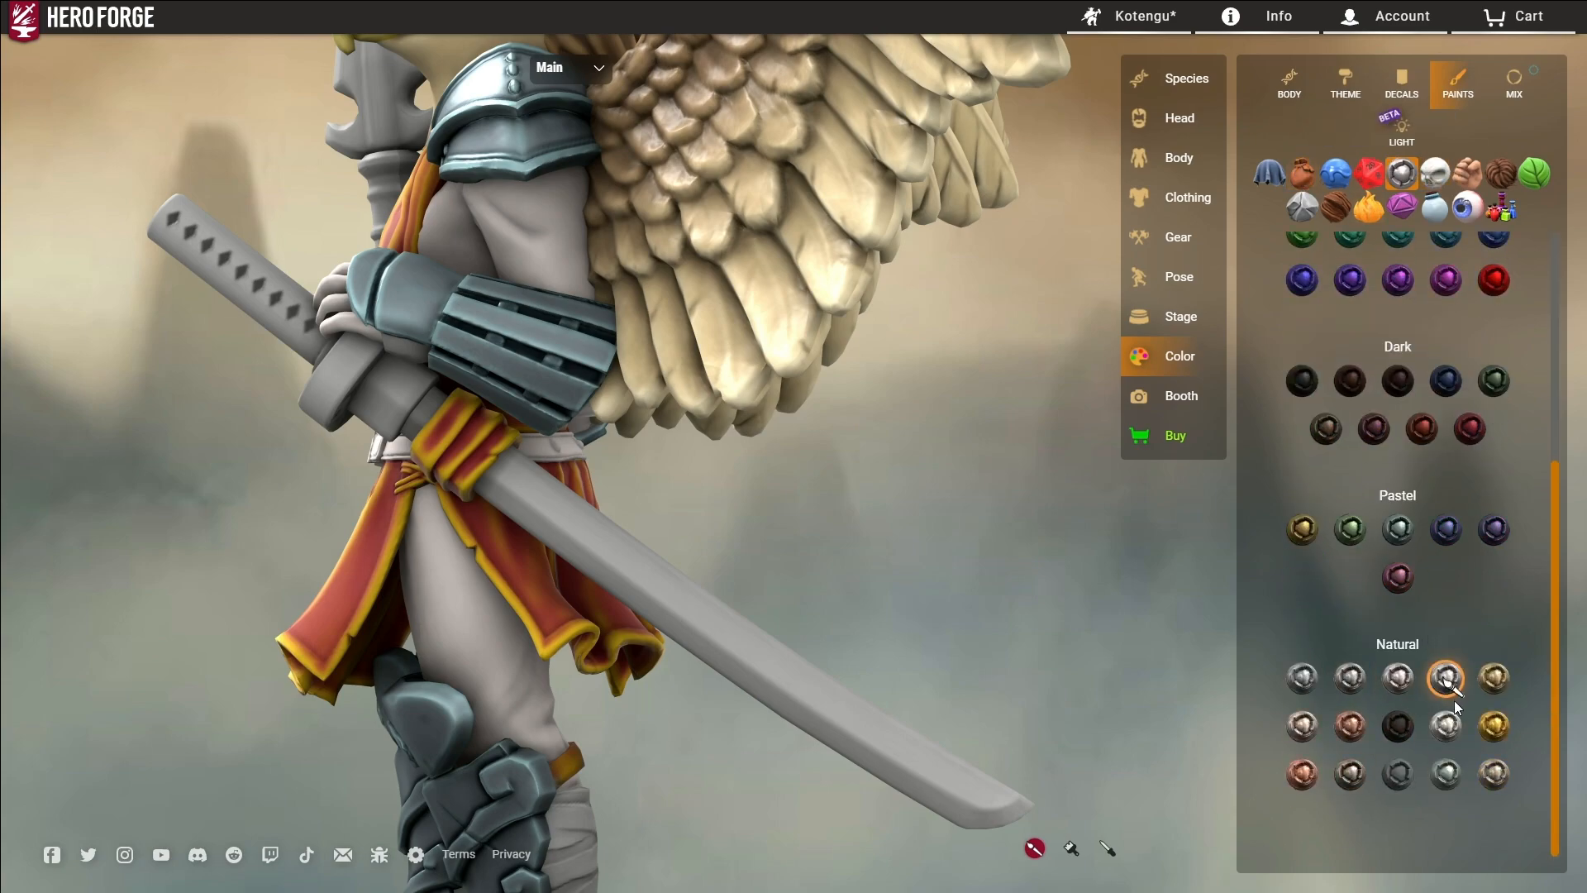
click(810, 690)
Step: Paint the katana grip with the orange warm fabric paint and its guard with the Antique and Destroy metal paint
click(1269, 174)
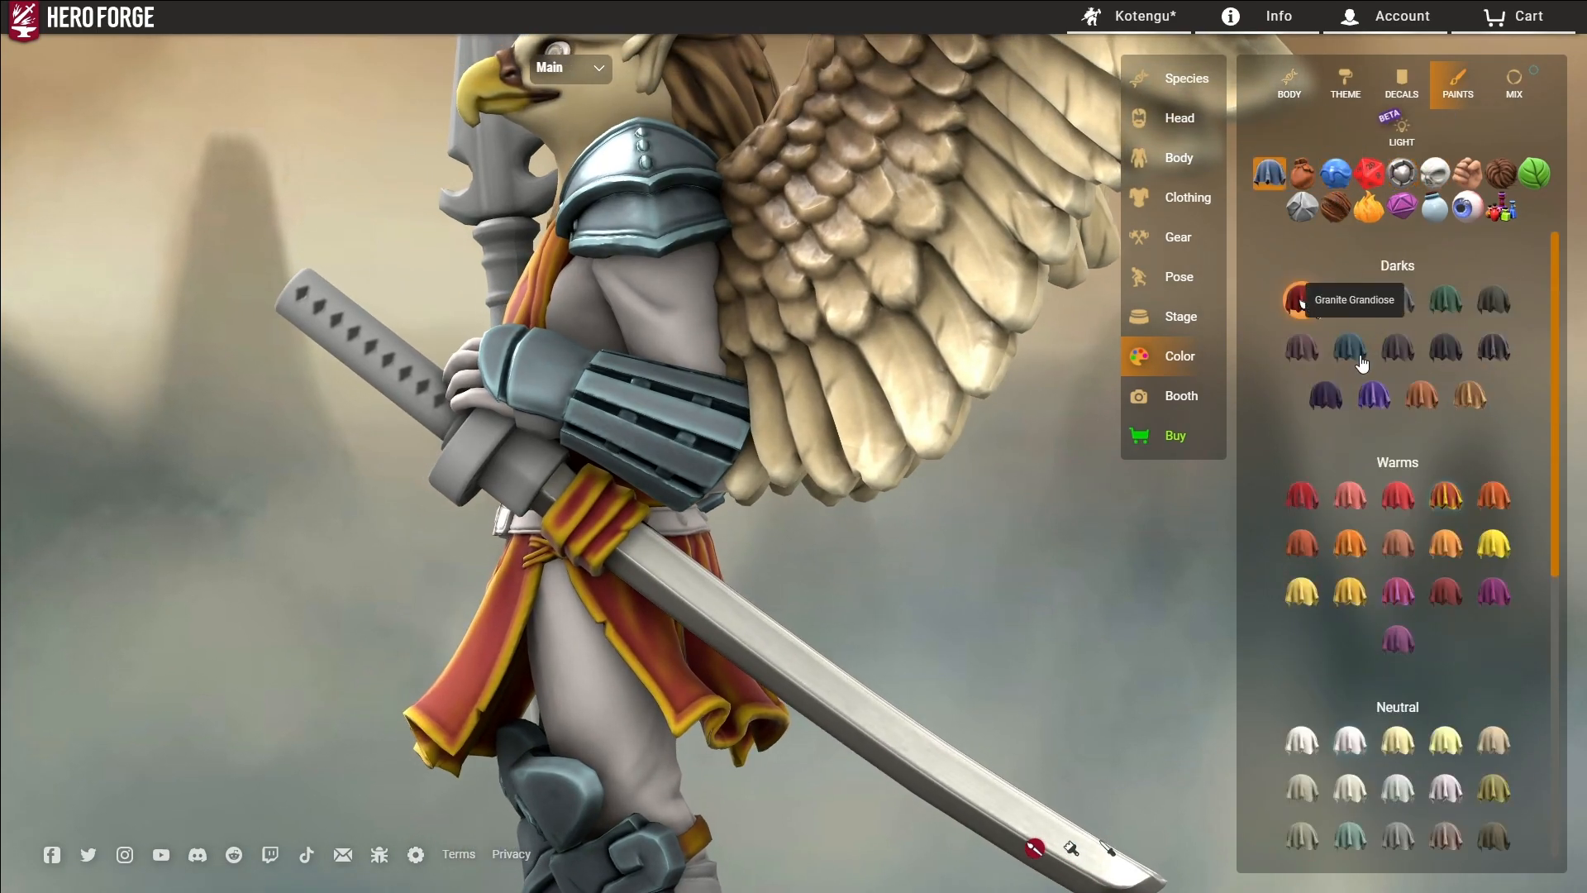
click(1446, 496)
click(1494, 498)
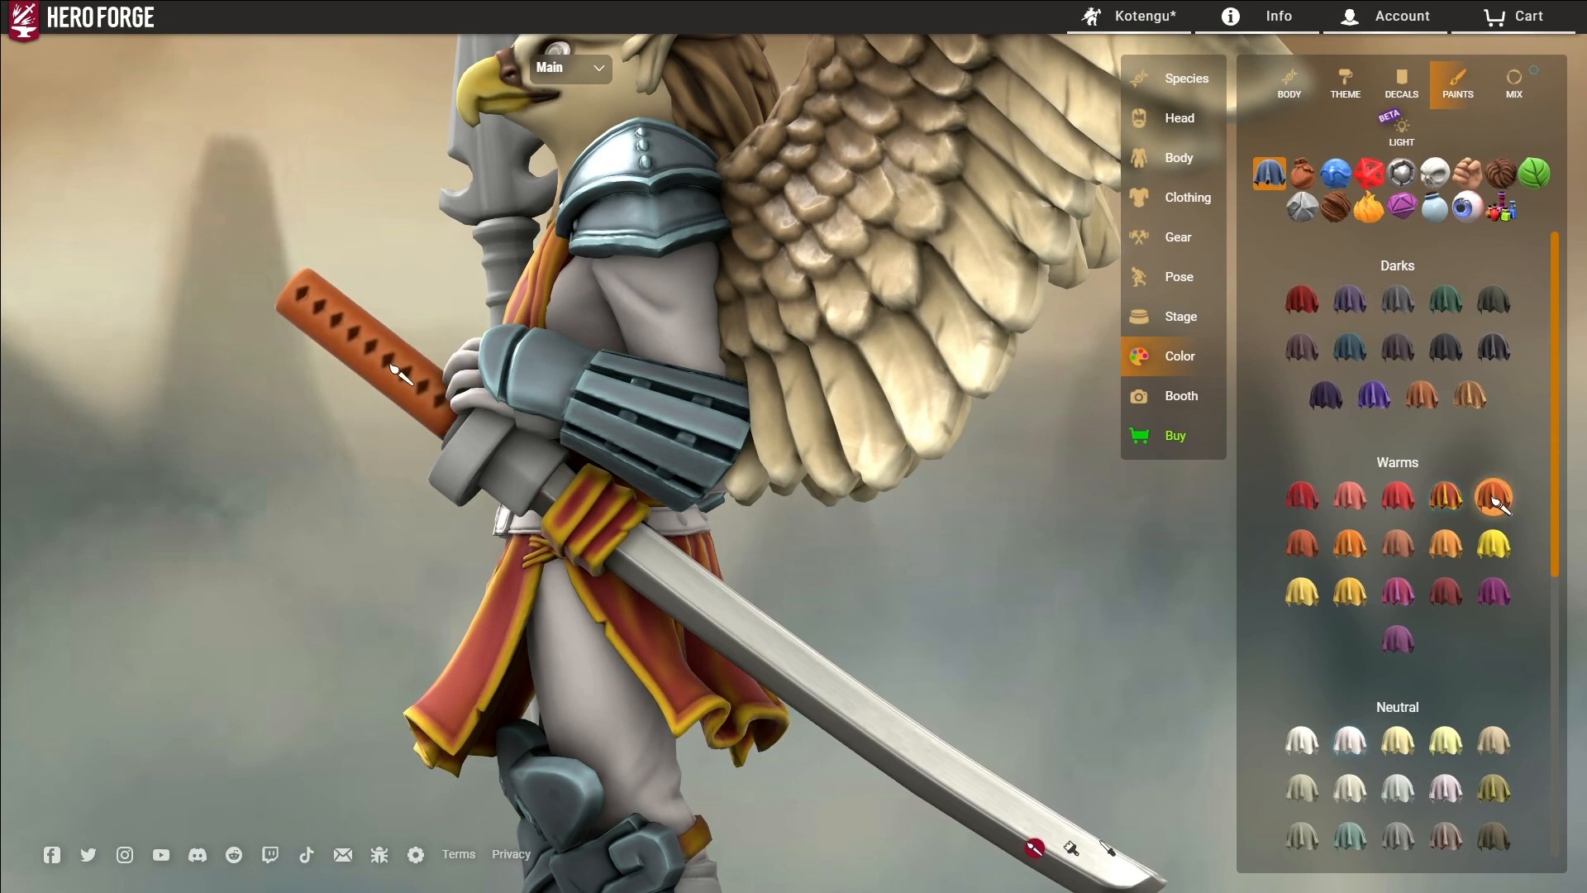
click(1402, 174)
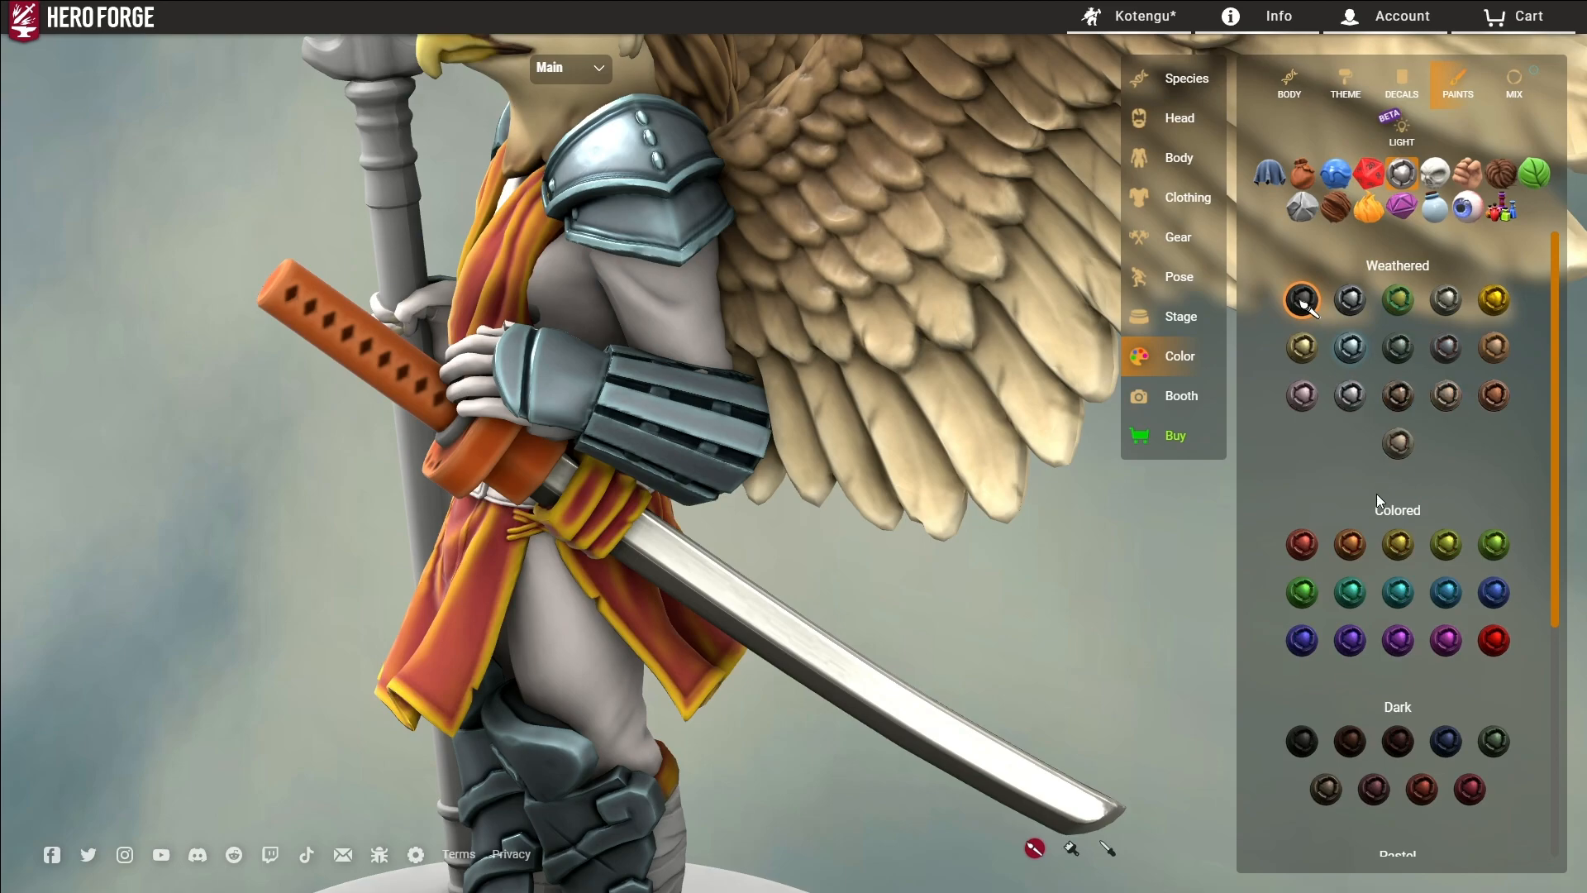
click(458, 441)
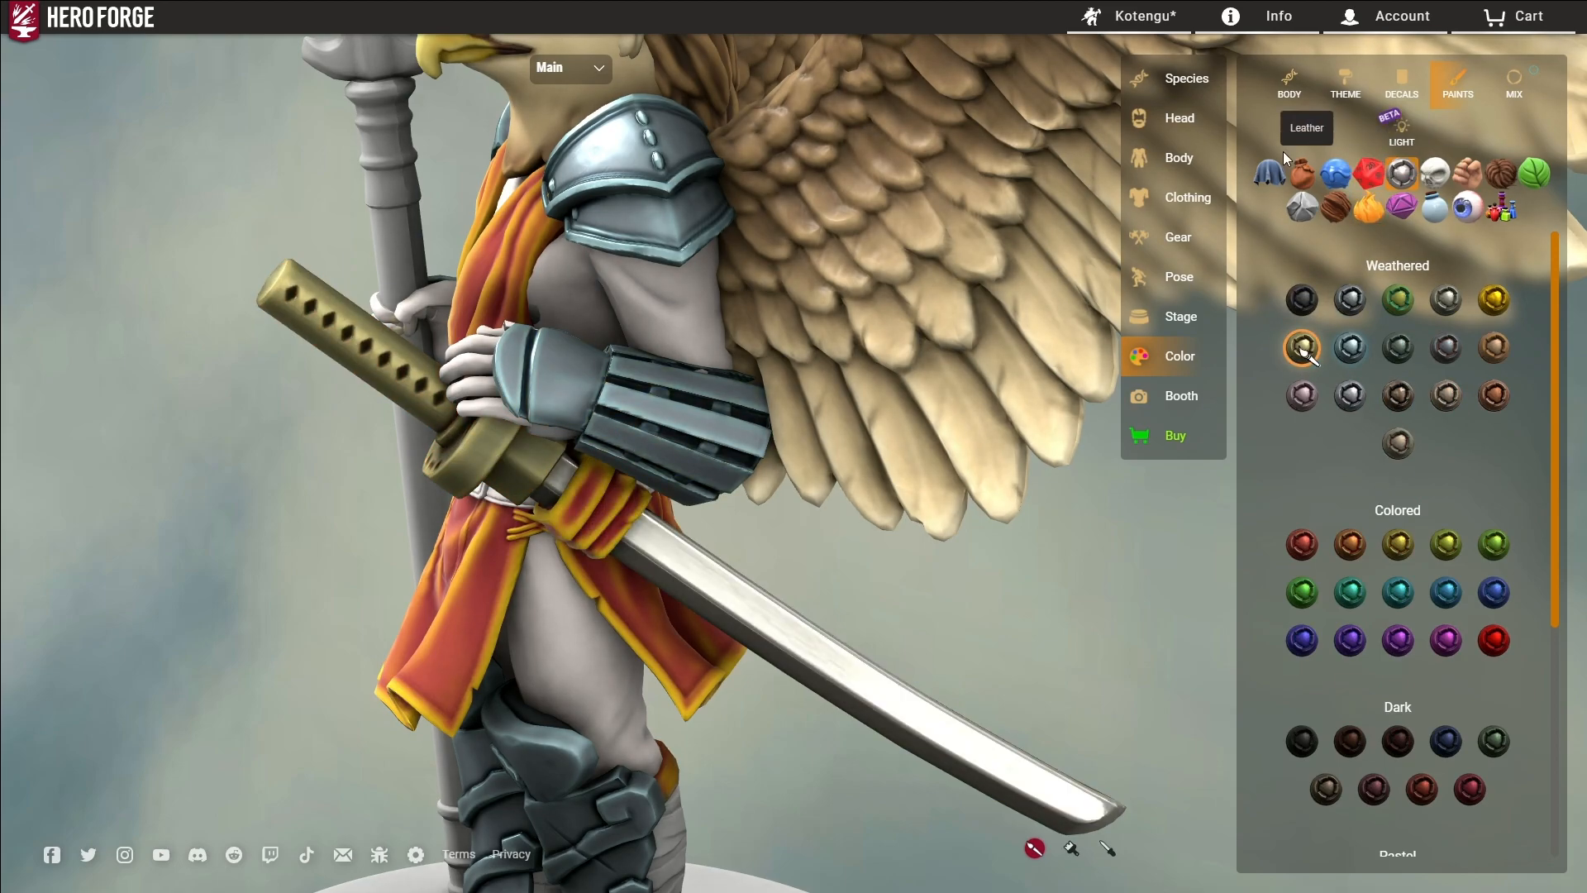
click(1271, 174)
click(1494, 498)
click(412, 386)
Step: Paint the spearhead with Silver sampled from the katana blade and the collar below it with Antique and Destroy
drag(333, 442, 364, 364)
click(1108, 848)
click(742, 610)
scroll(579, 396, down, 3)
click(424, 158)
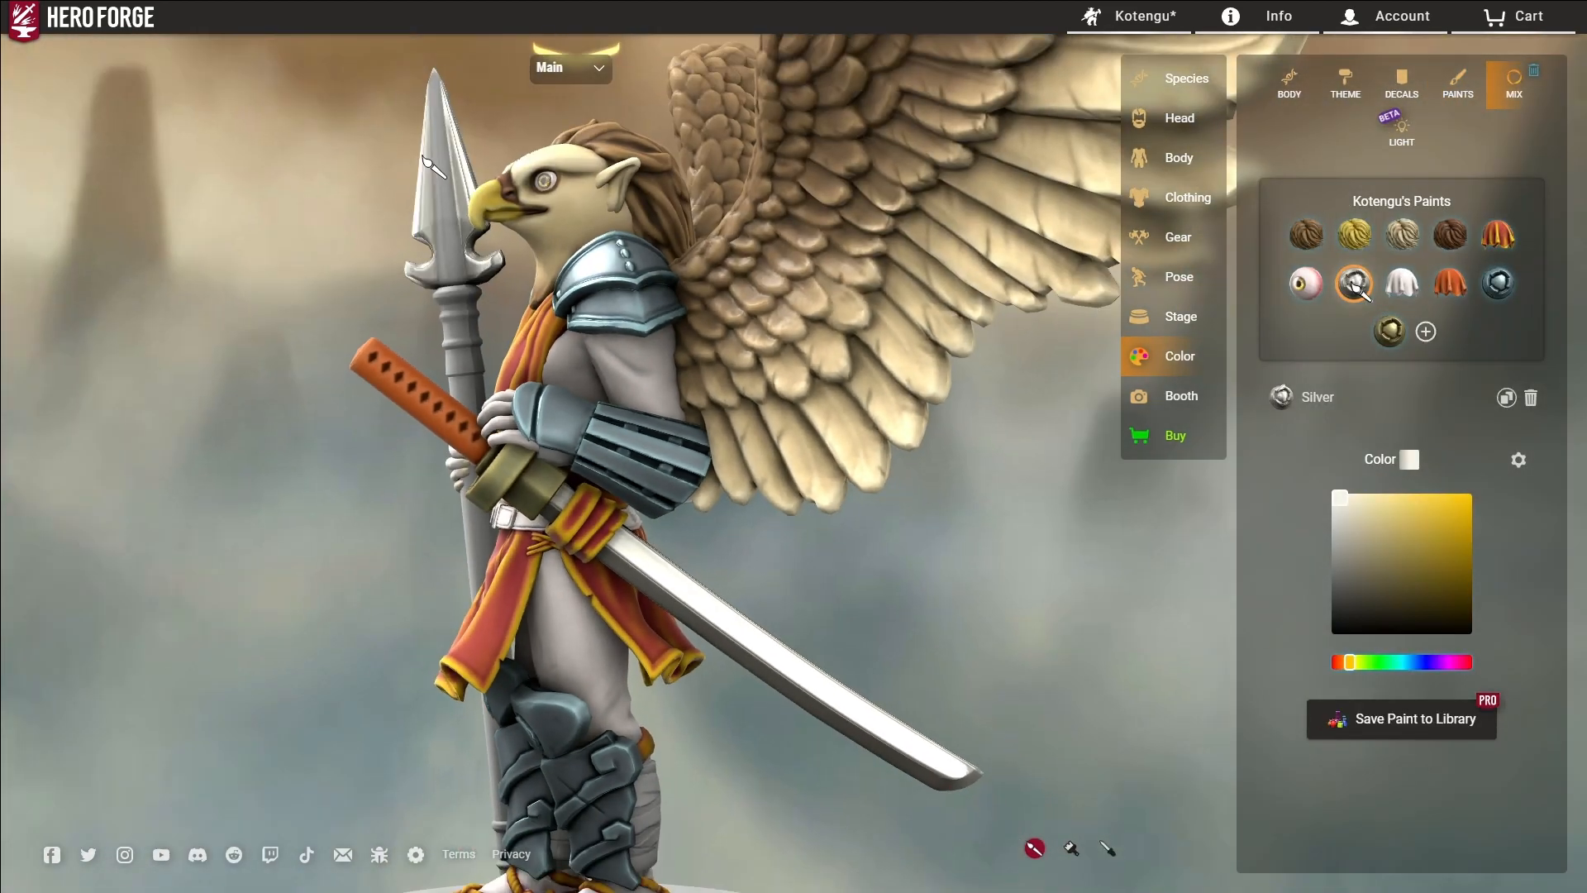
key(ctrl+z)
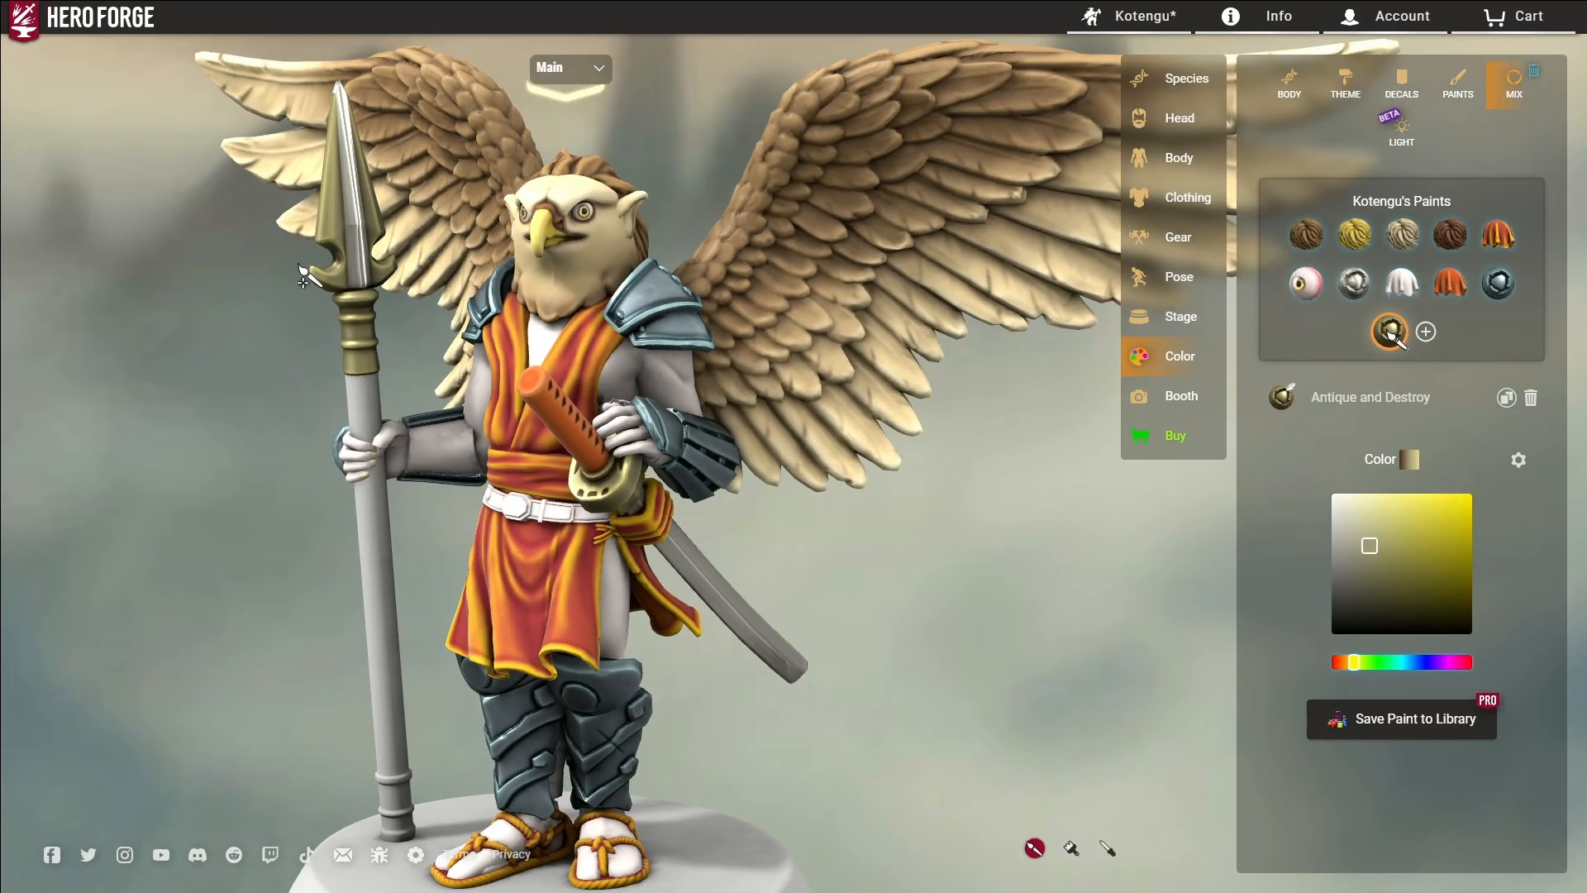
key(ctrl+y)
click(1458, 82)
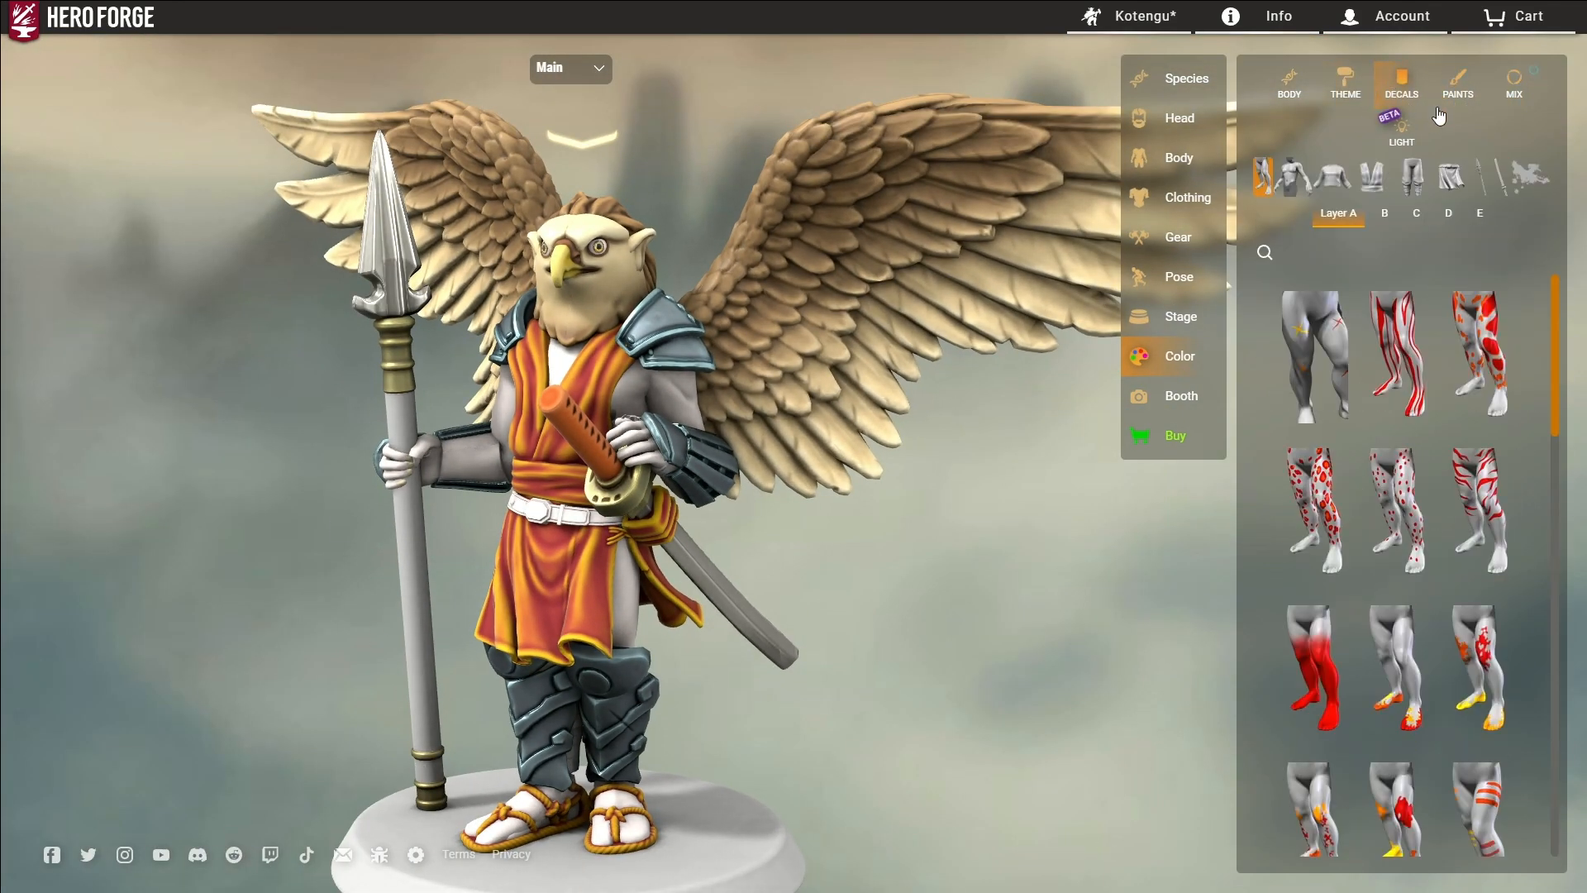
Step: Paint the spear shaft with the orange-brown paint from the Polished woods
click(1340, 210)
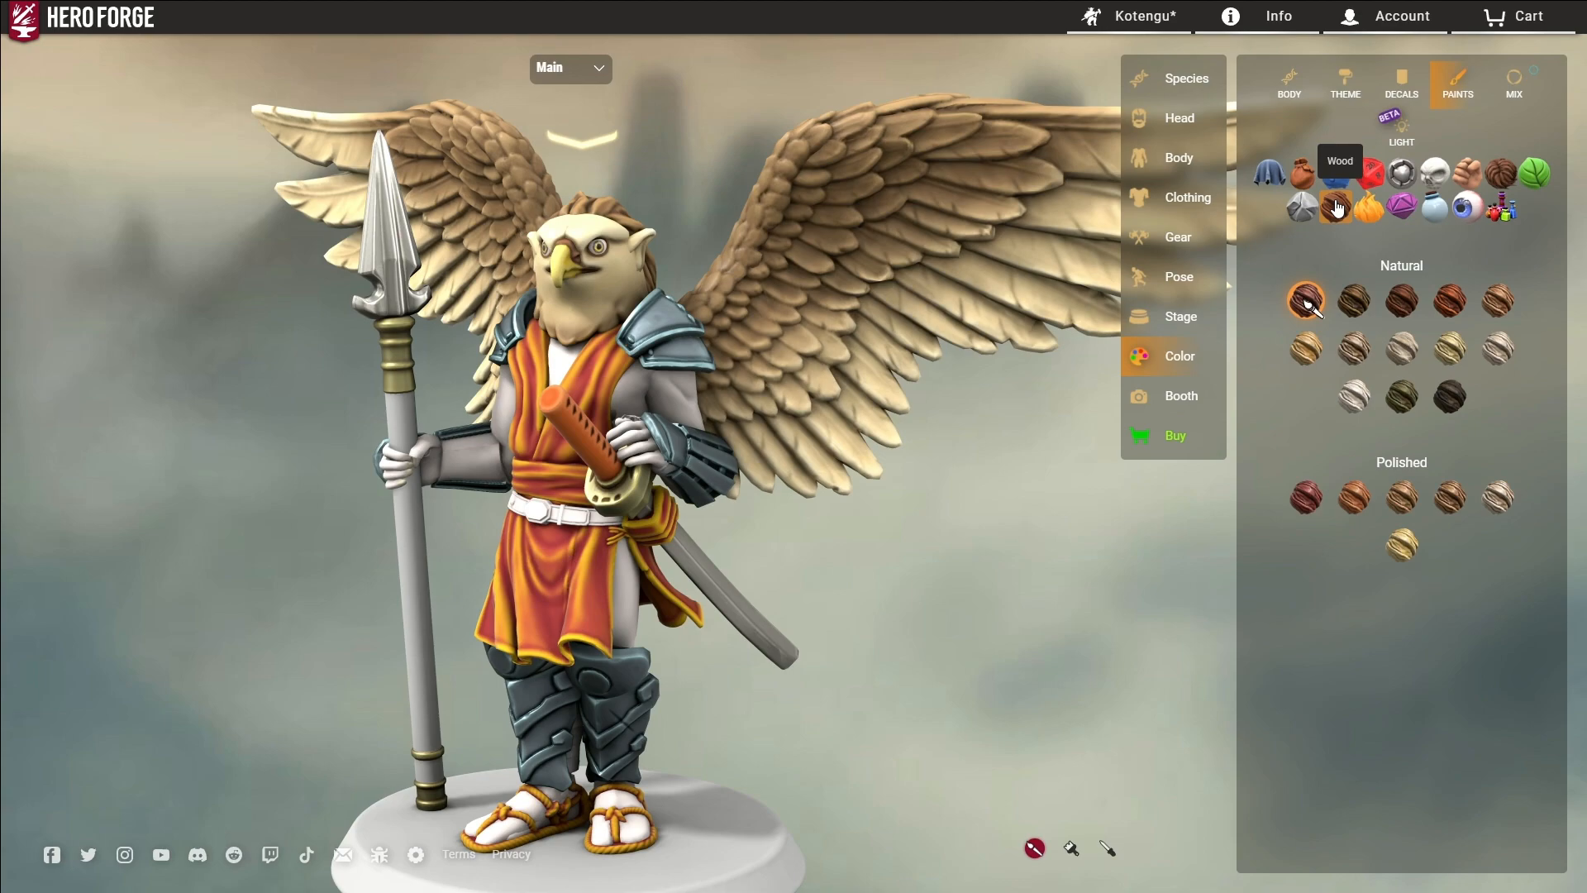
click(1446, 177)
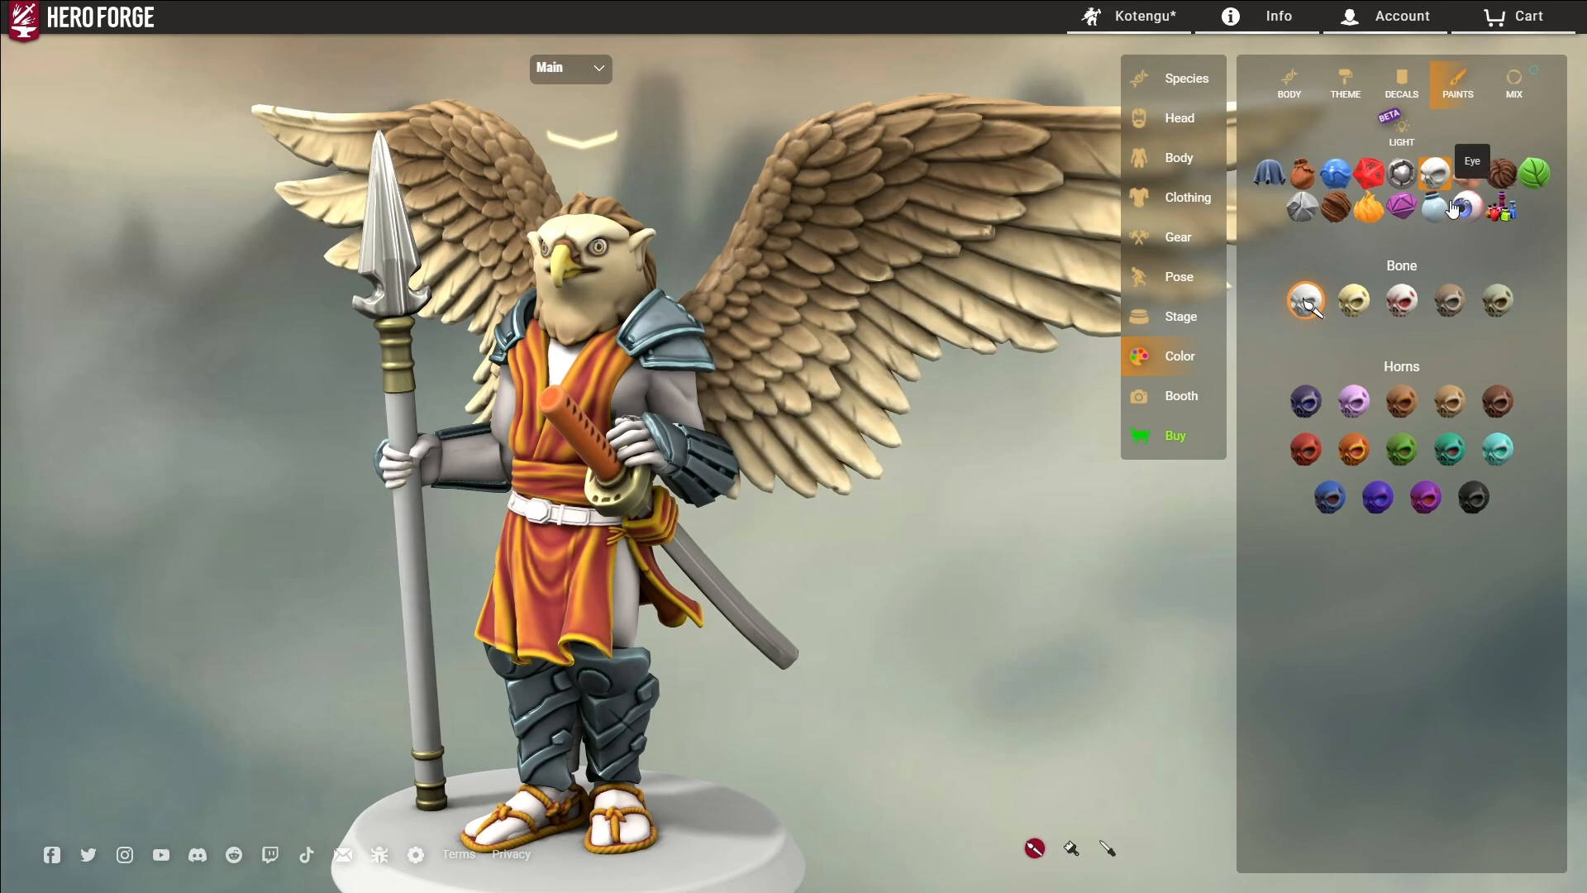
click(1341, 210)
click(420, 615)
mouse_move(265, 632)
mouse_down()
mouse_move(395, 640)
mouse_move(284, 626)
mouse_move(421, 605)
mouse_up()
click(1353, 499)
click(413, 612)
Step: Give the miniature a square base with grassy ground texture
scroll(301, 609, down, 5)
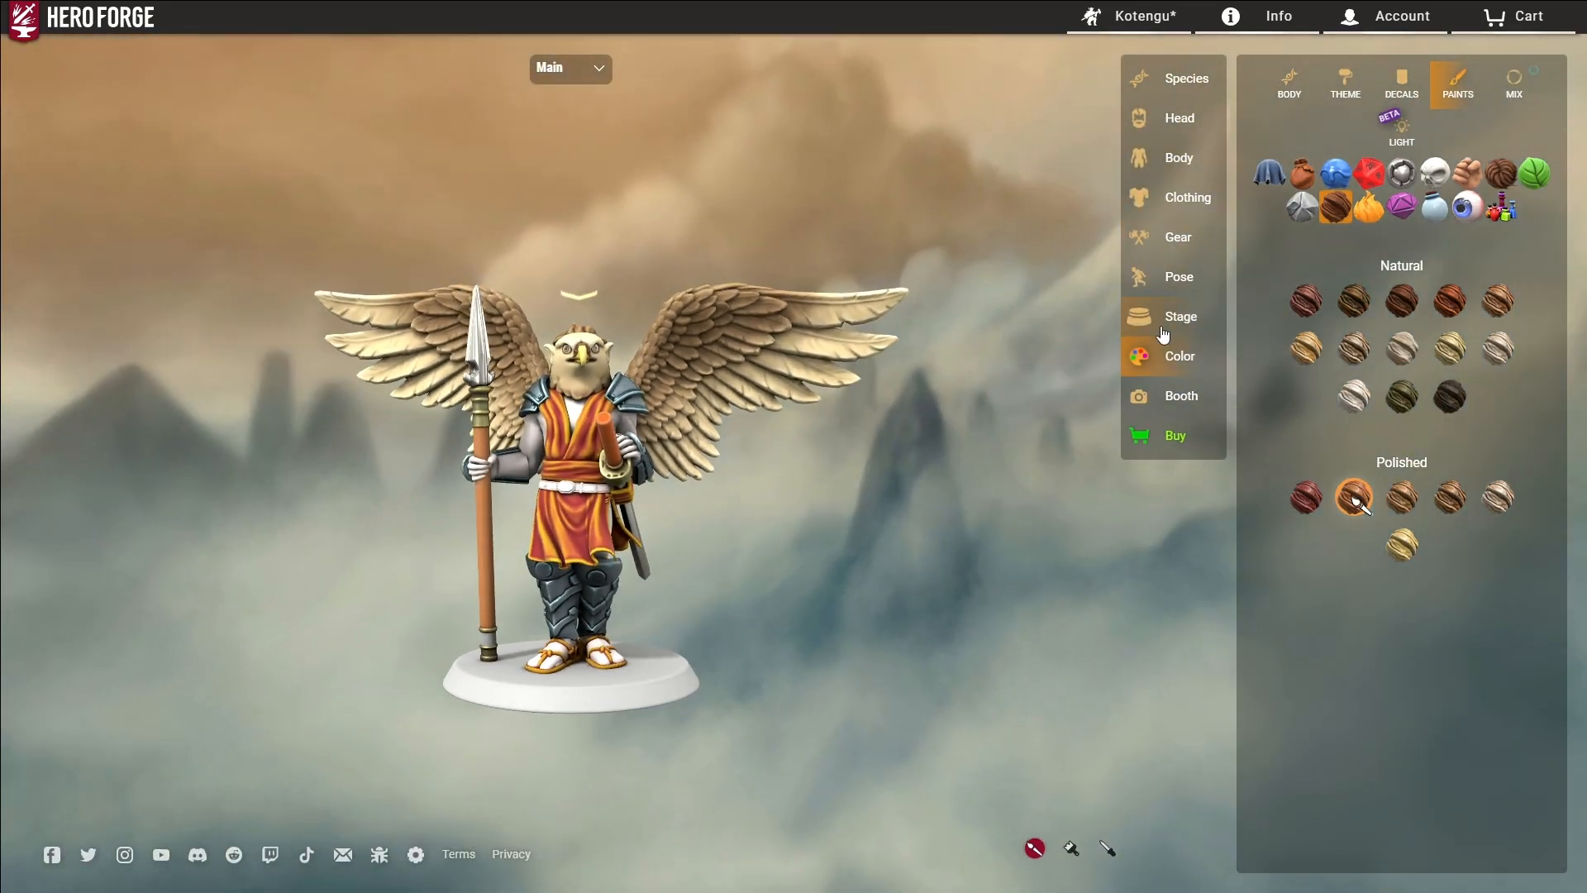
click(1163, 322)
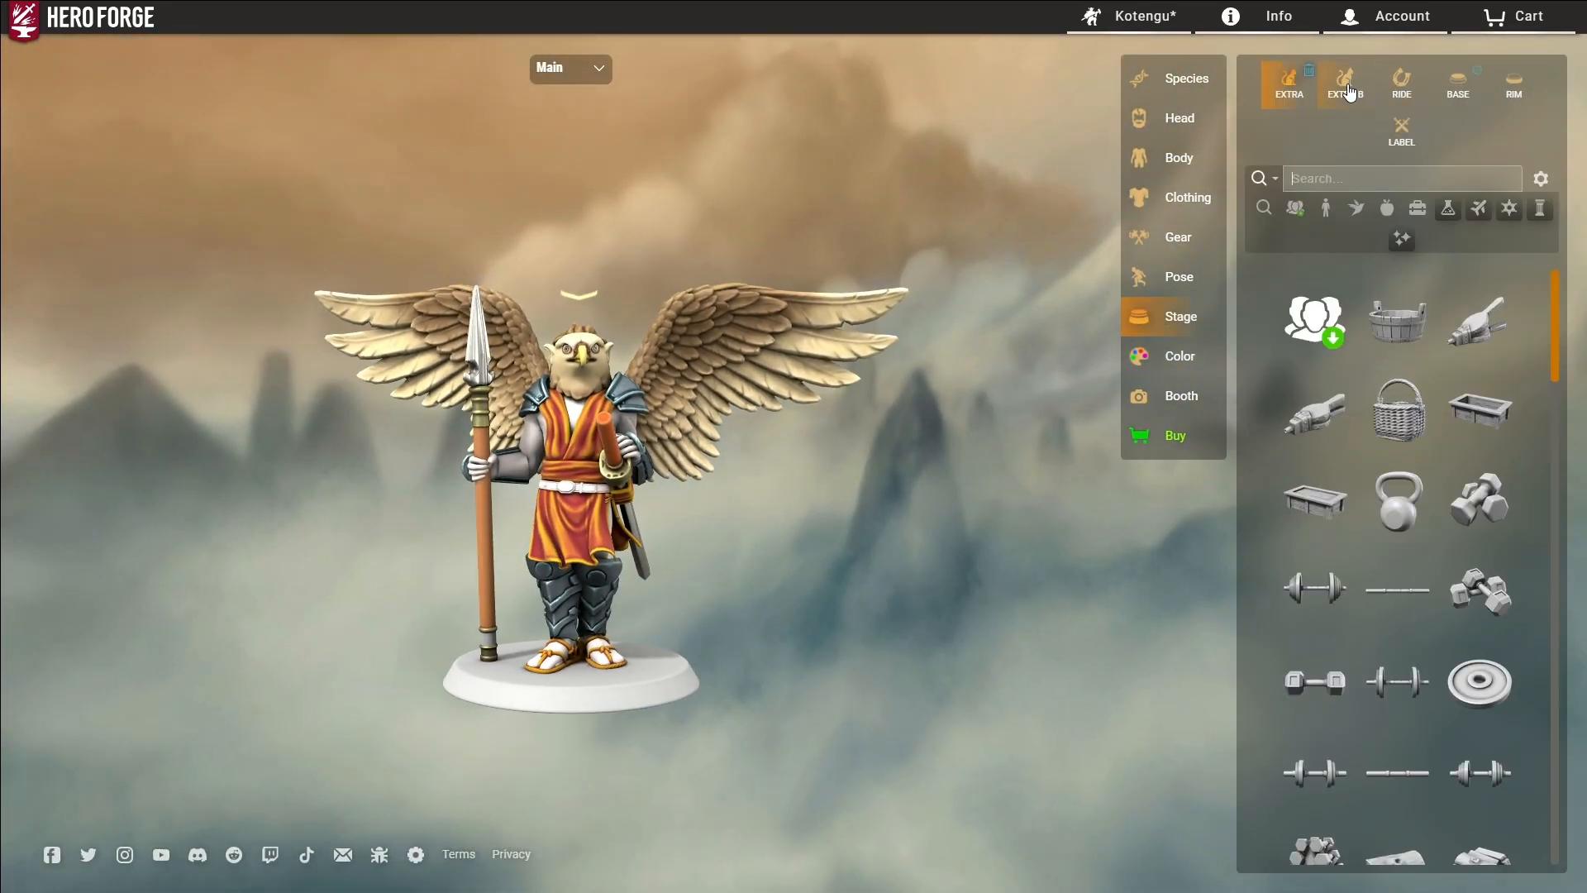
click(1458, 83)
click(1326, 286)
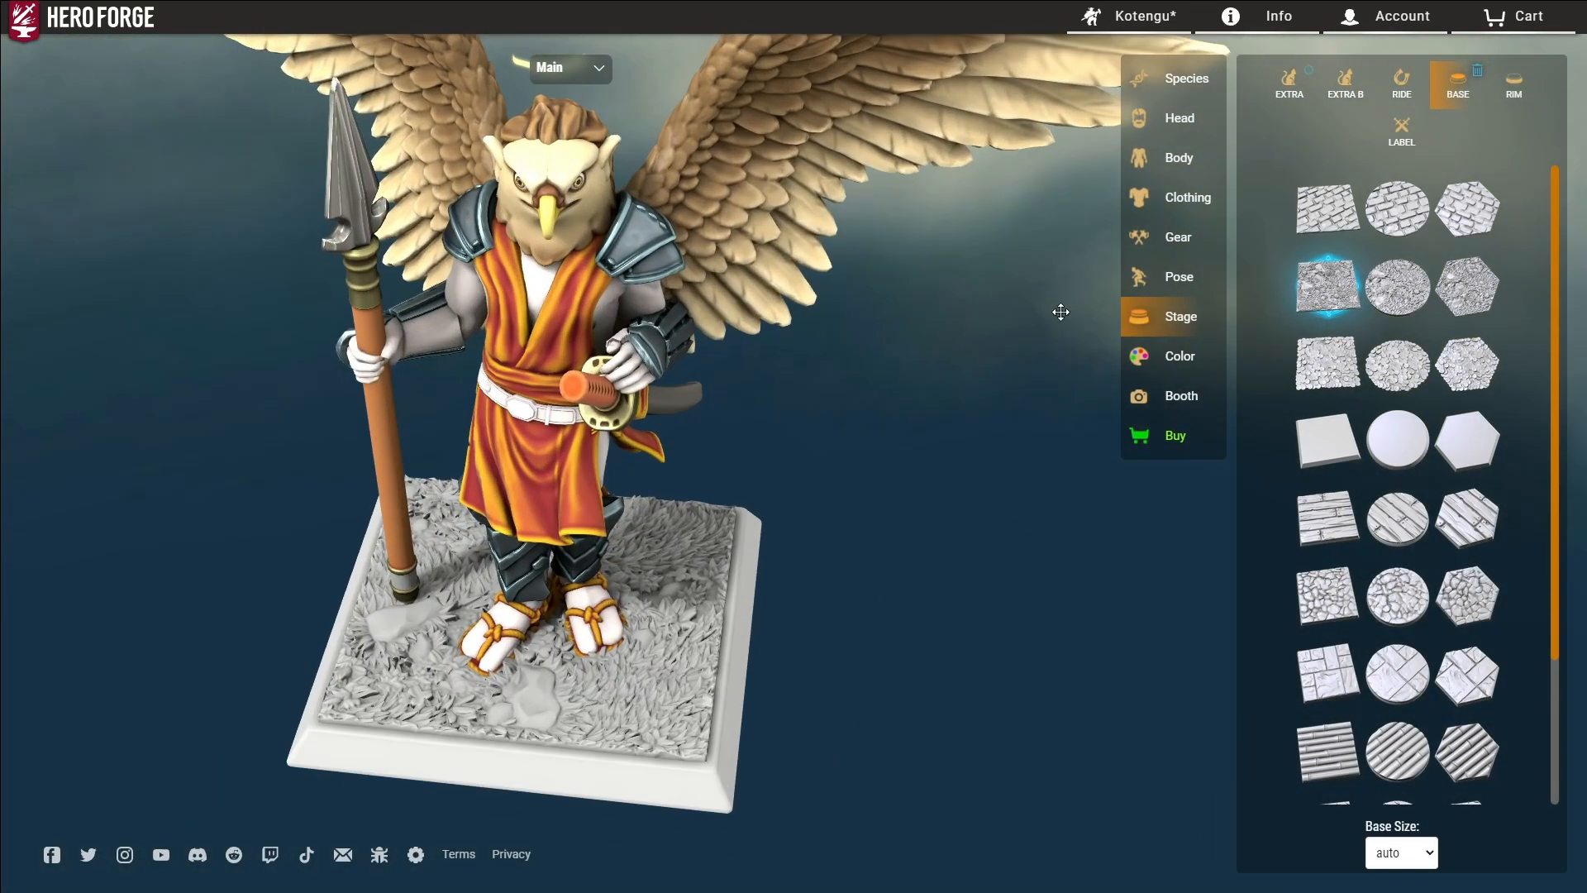
Step: Paint the base's grass and rim with the mid-green paint from the plant Leaves group
click(1163, 355)
click(1534, 174)
click(1450, 401)
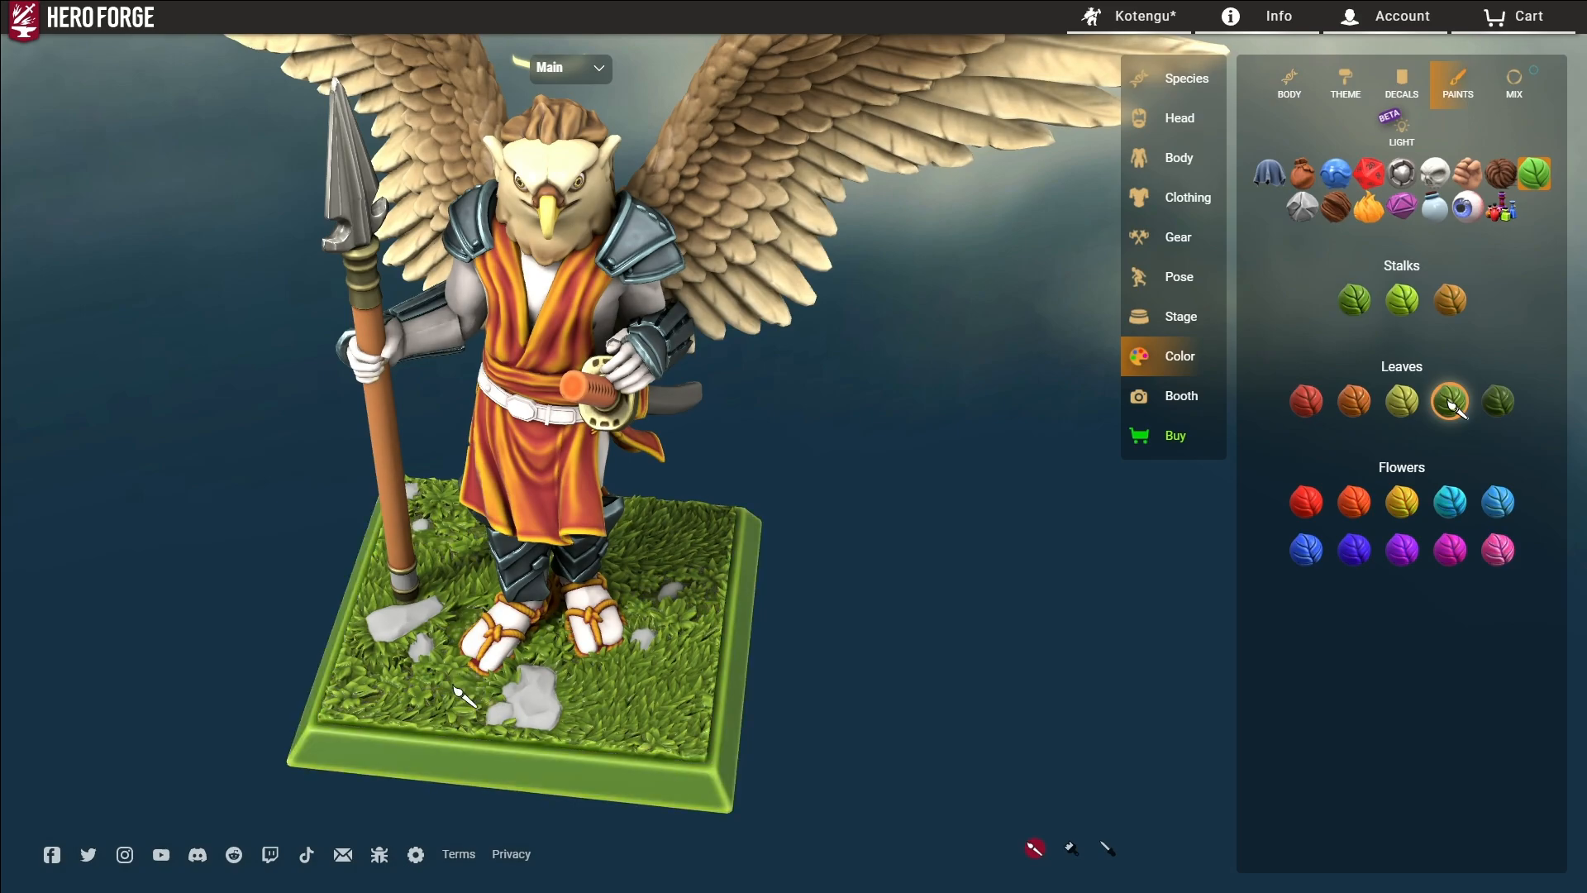
Step: Paint the stones scattered in the base's grass with a stone paint
click(1302, 206)
click(502, 713)
mouse_move(793, 603)
mouse_down()
mouse_move(571, 546)
mouse_move(734, 535)
mouse_up()
scroll(960, 540, down, 4)
scroll(959, 542, up, 2)
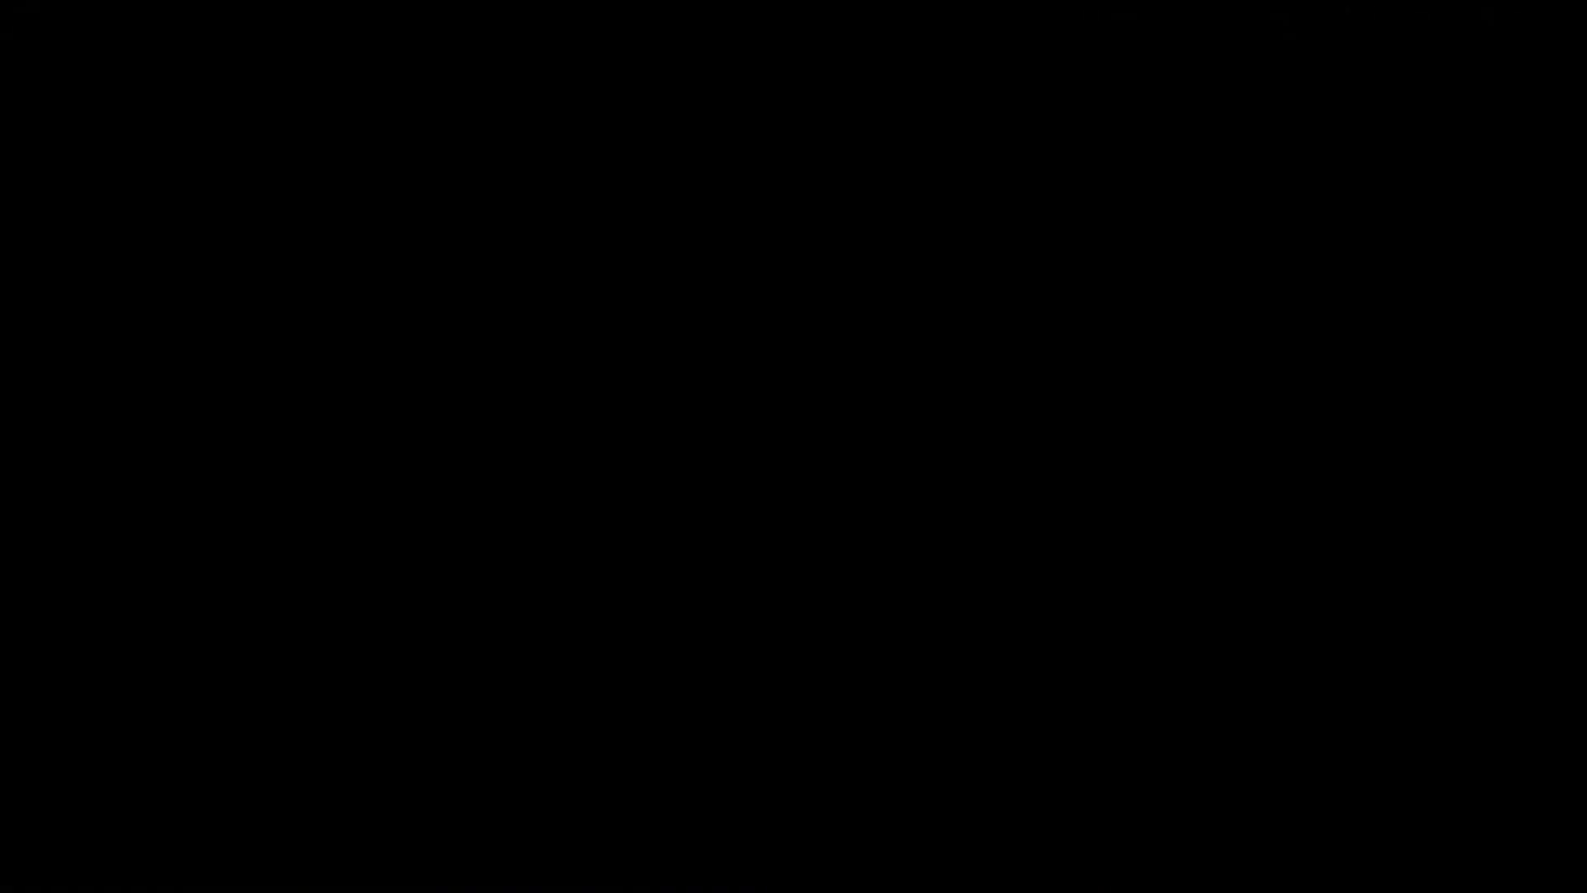